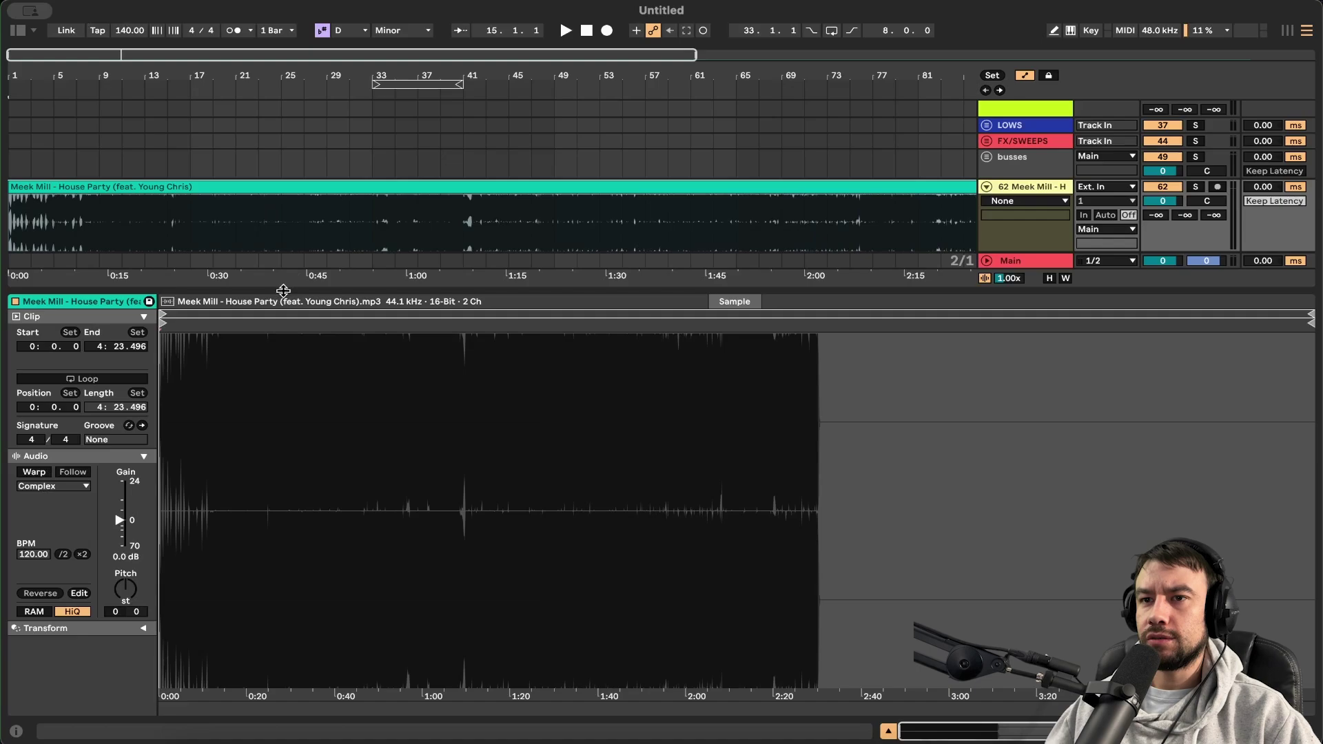
Step: Enlarge the arrangement area and review the Warp/Fades options in the Record, Warp & Launch settings, closing the settings when done
left_click_drag(284, 294, 285, 325)
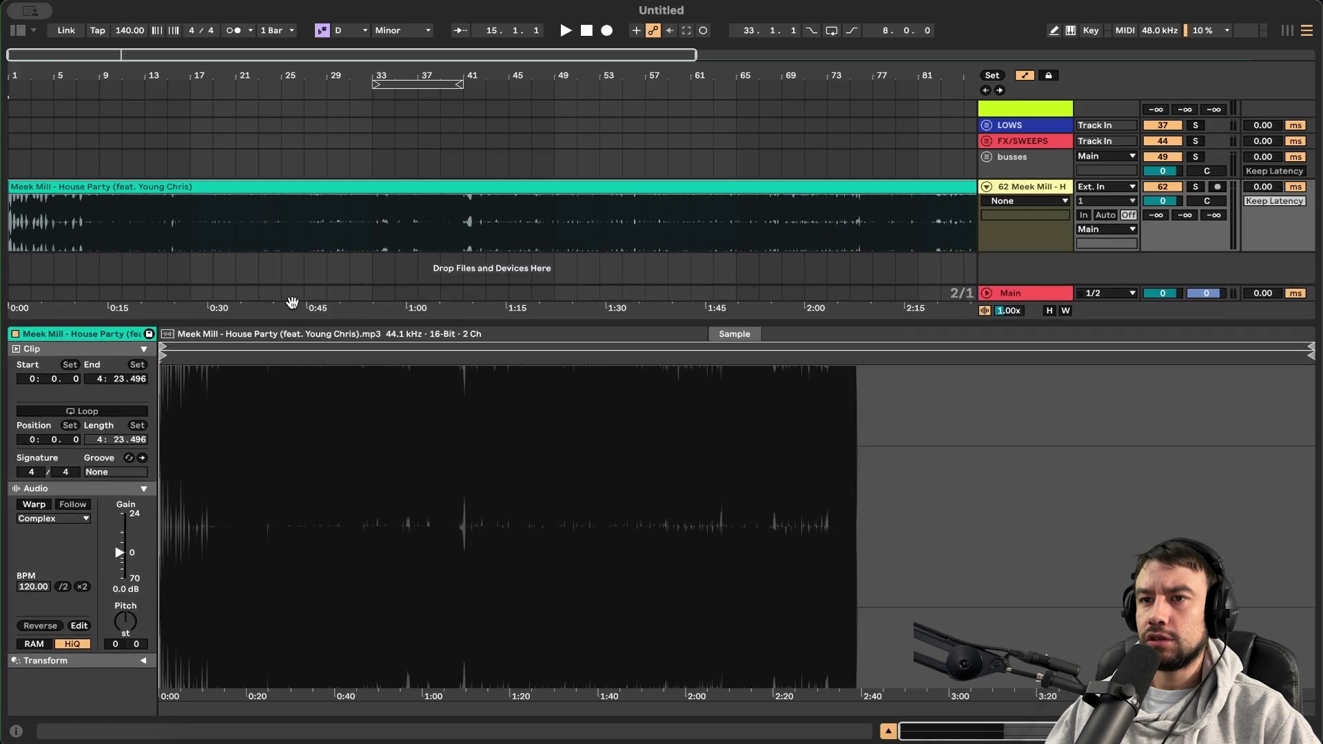
scroll(313, 278, "down", 3)
scroll(576, 267, "down", 2)
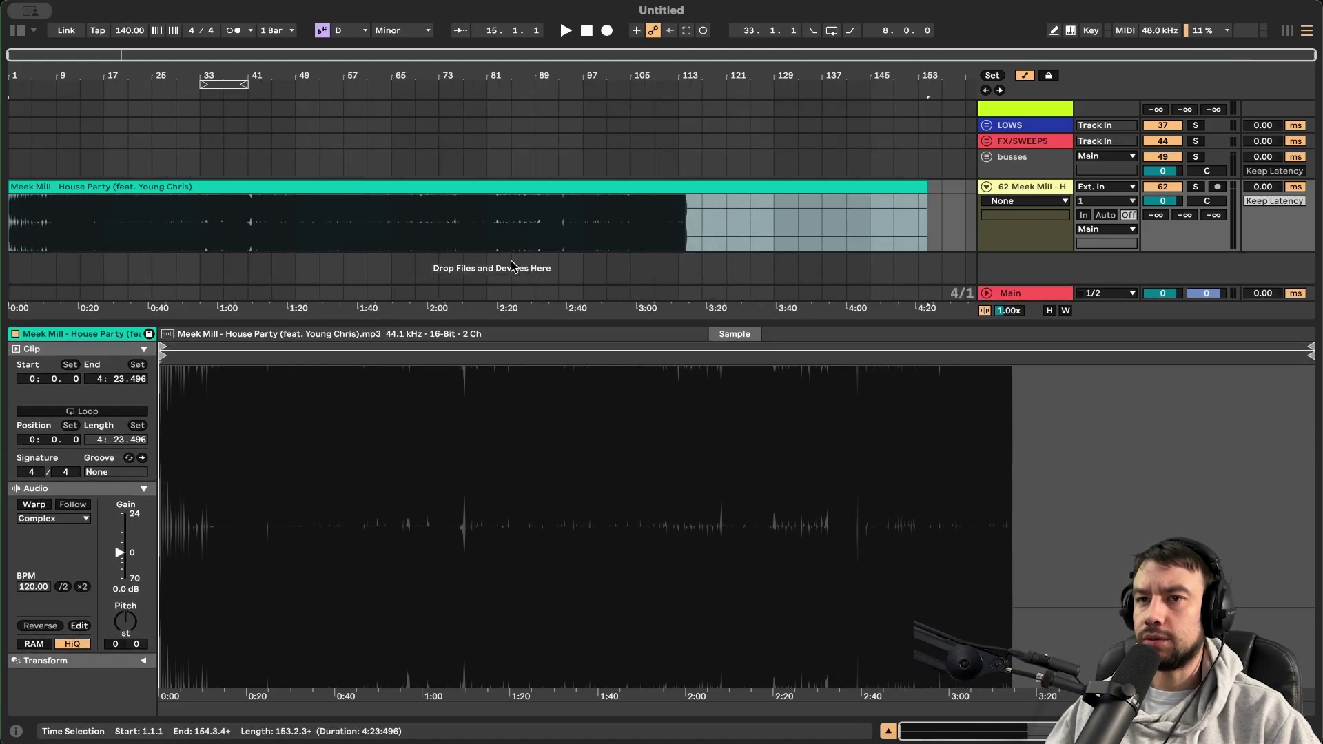
key("super+comma")
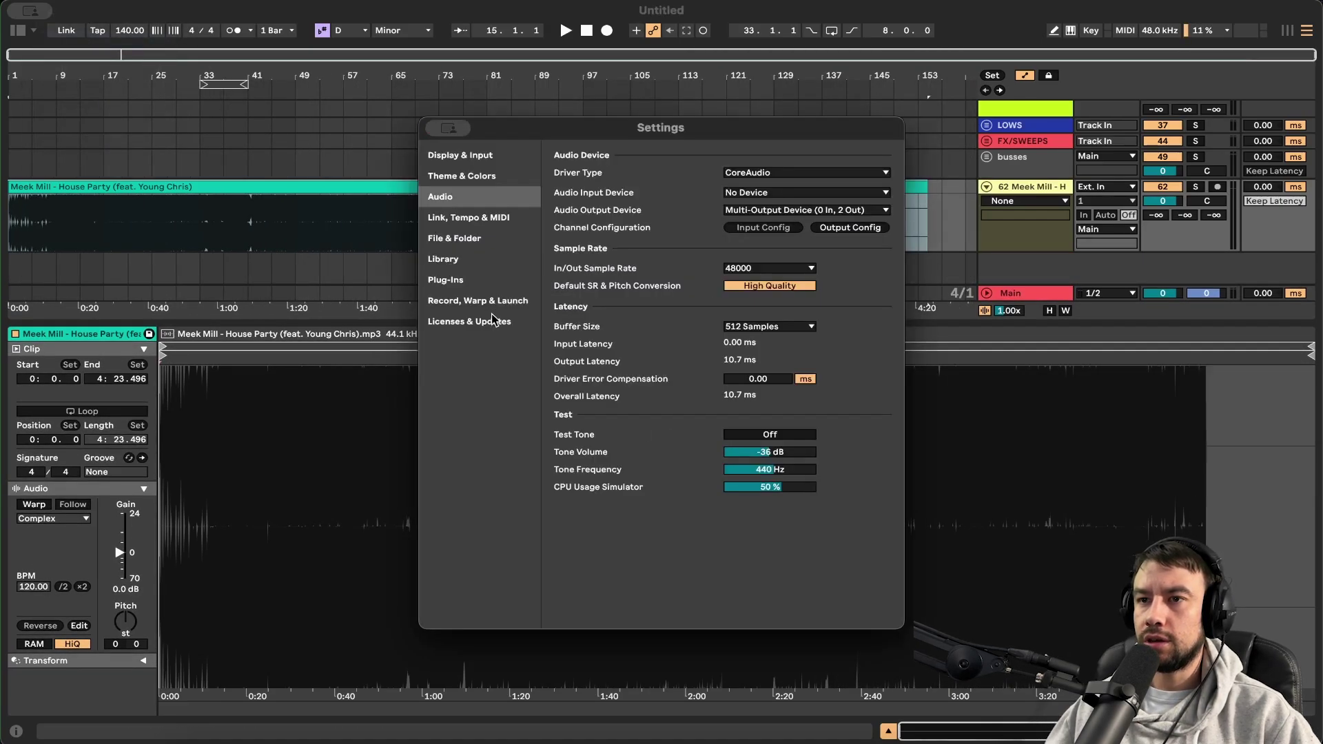
left_click(472, 281)
left_click(475, 300)
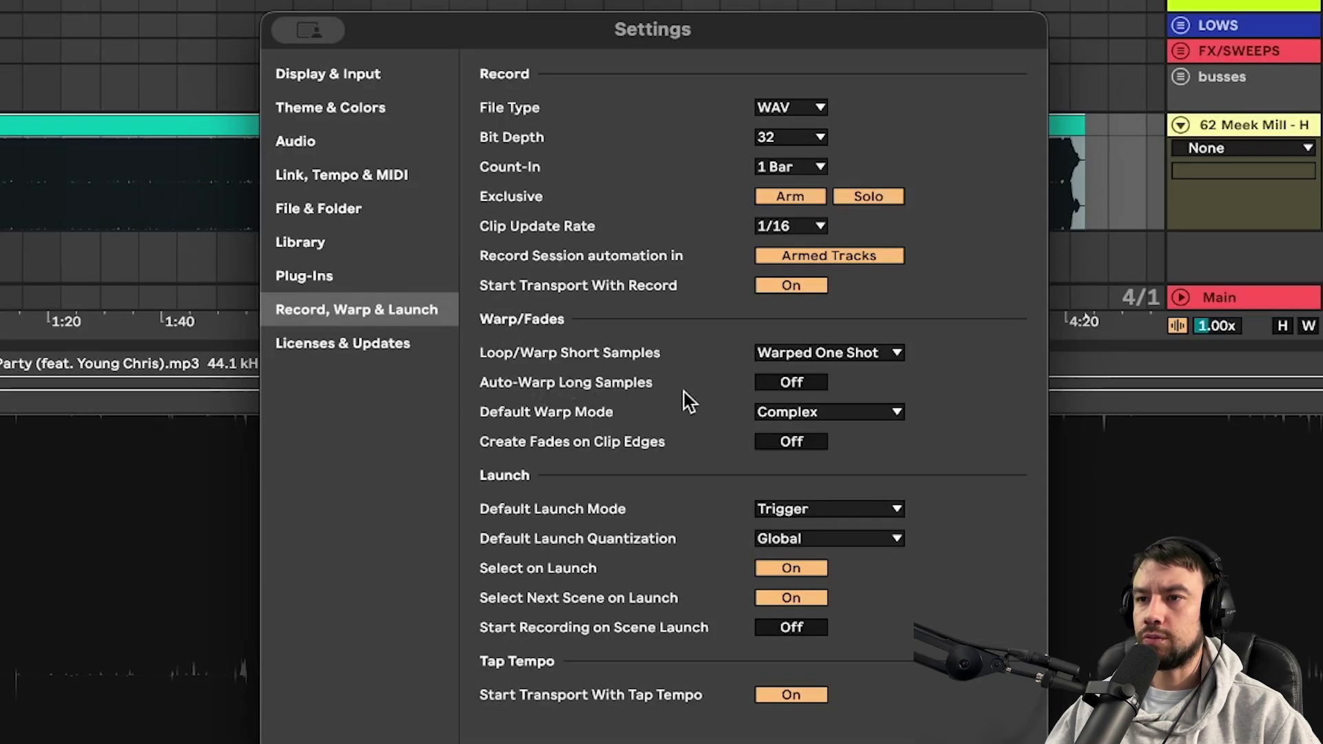
left_click(303, 33)
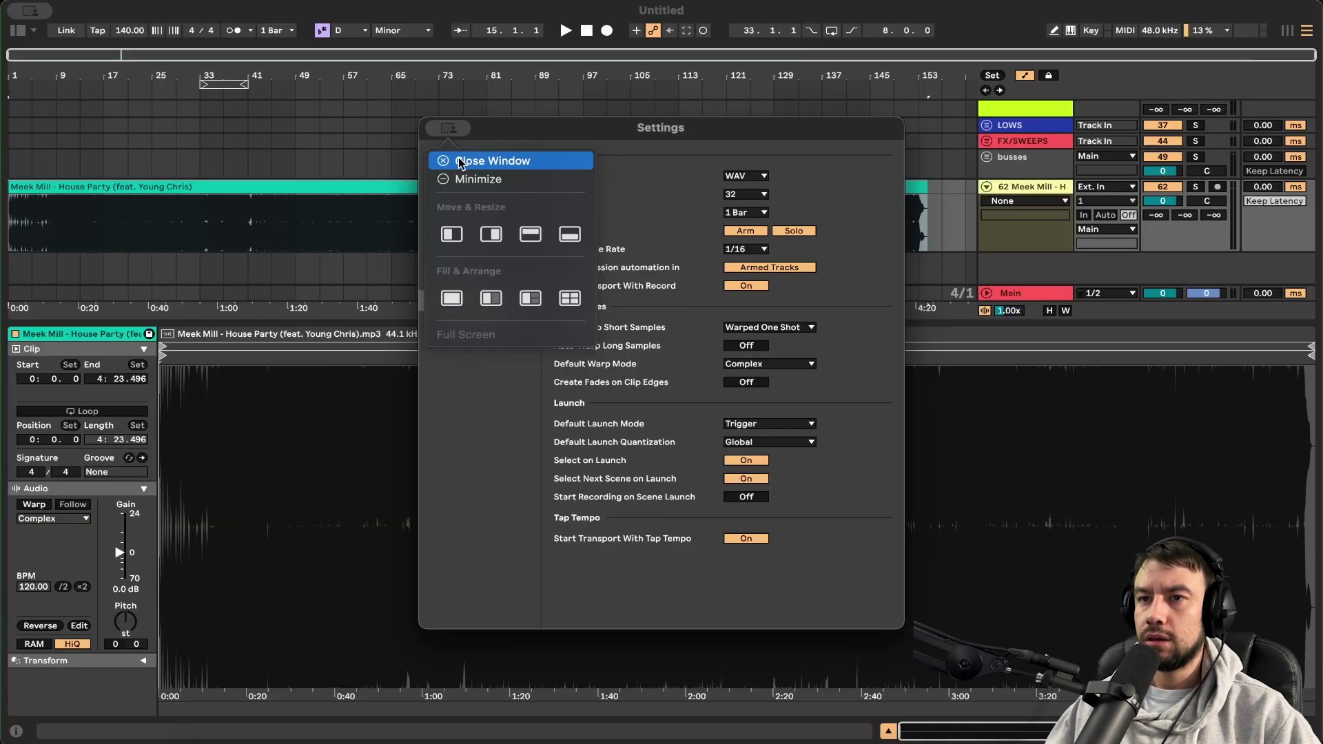
left_click(311, 80)
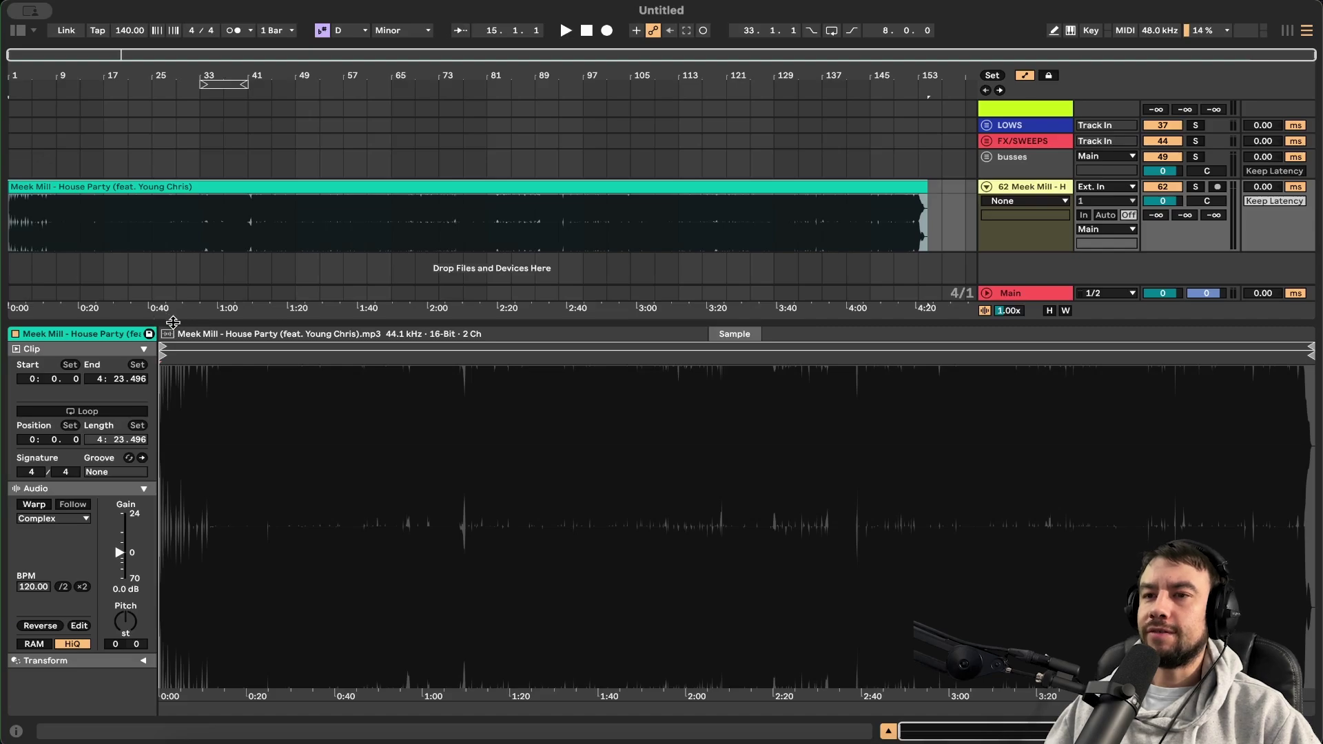
Step: Hide the clip detail view and open the Meek_Mill__House_Party folder from the downloaded files
key("super+alt+l")
left_click(1104, 741)
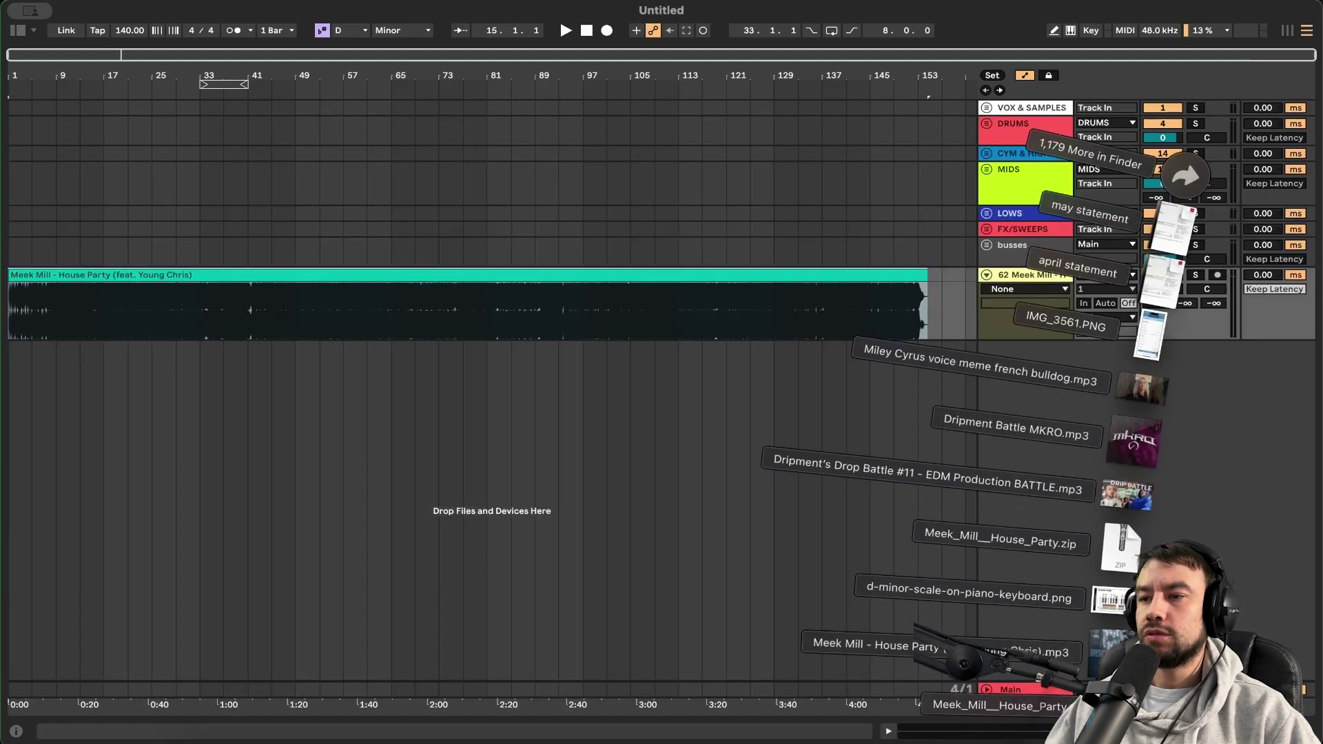
left_click(1095, 706)
Step: Sort the stem files by kind and select only the five MP3s: bass, drums, instrumental, other and vocals
left_click(365, 79)
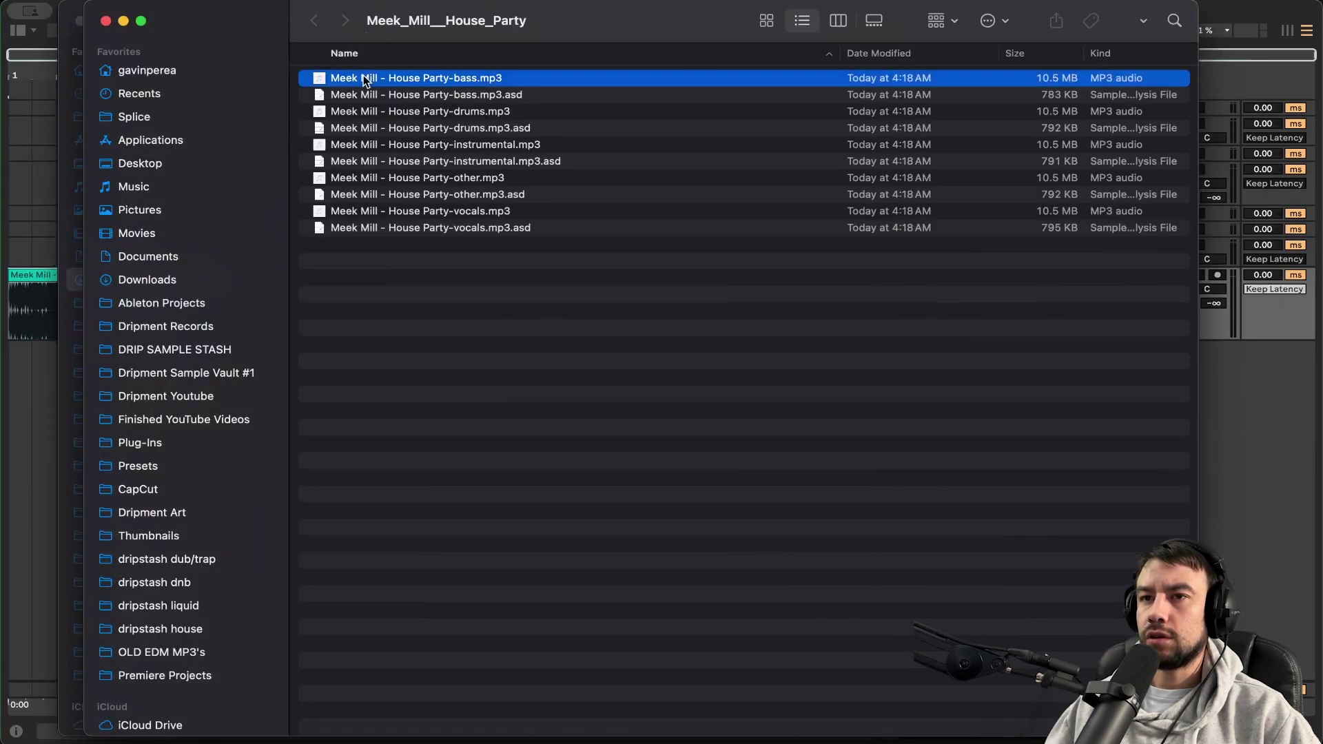
left_click(369, 228, "shift")
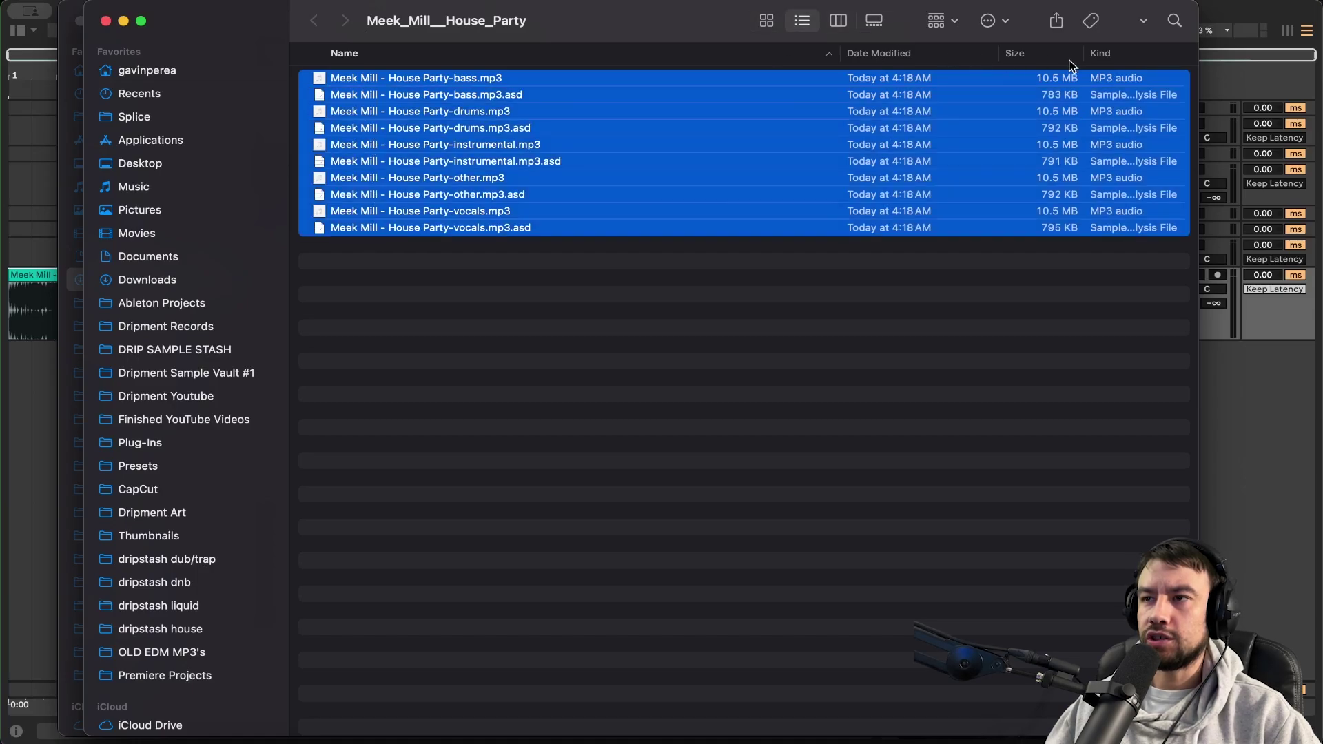
left_click(1099, 54)
left_click(602, 348)
left_click(1090, 146)
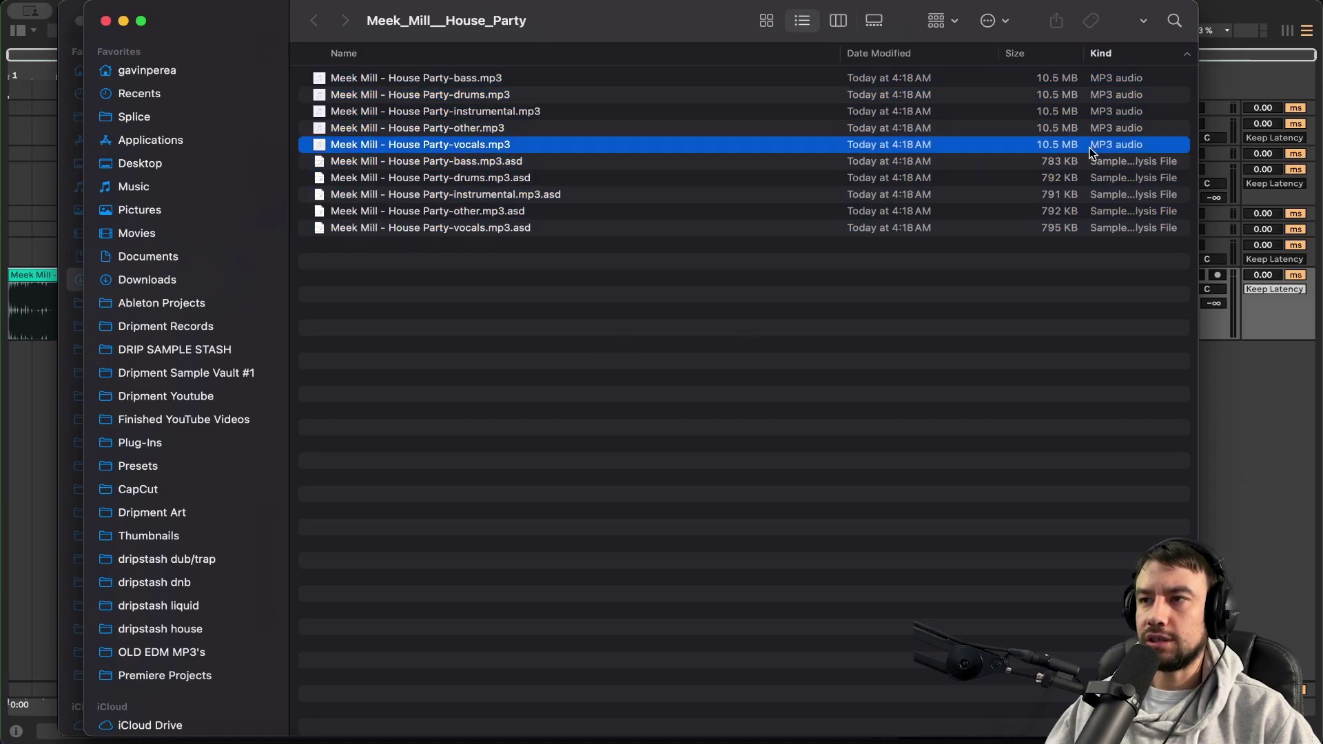
left_click(371, 72, "shift")
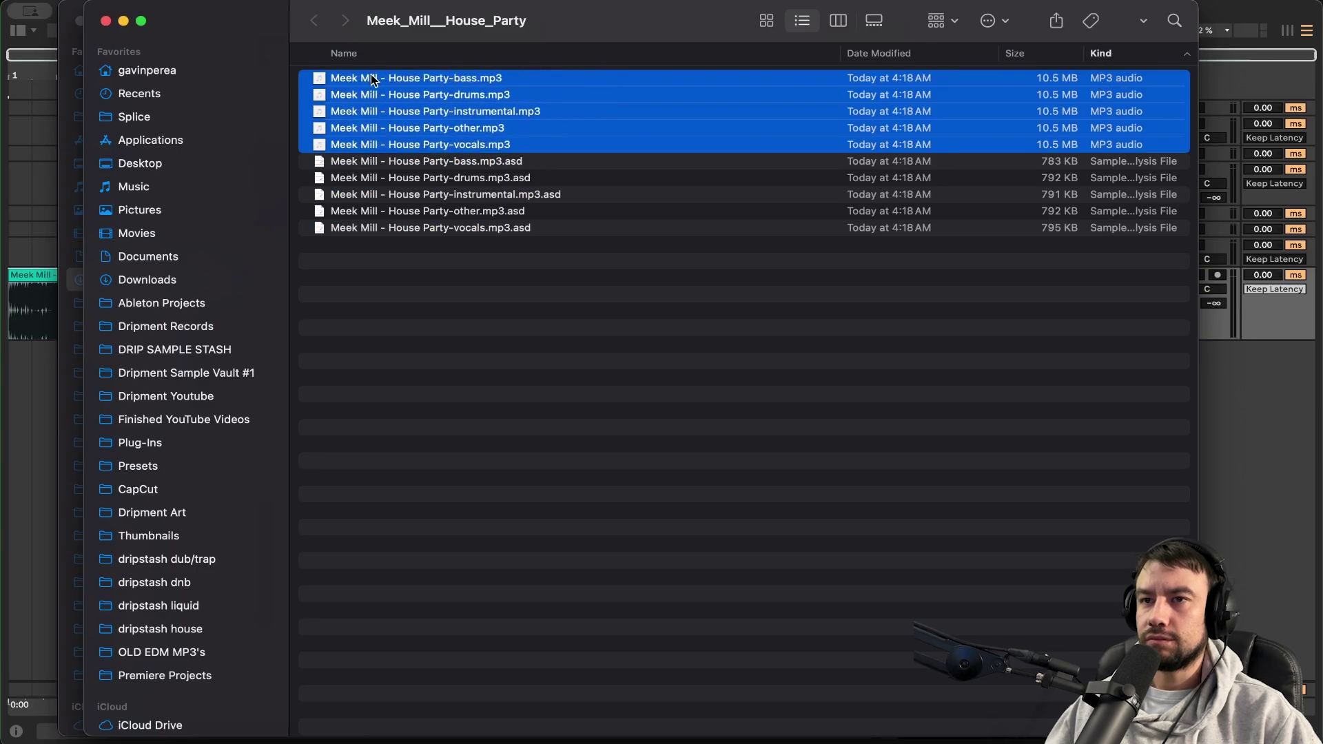
left_click_drag(371, 80, 46, 385)
scroll(402, 370, "down", 5)
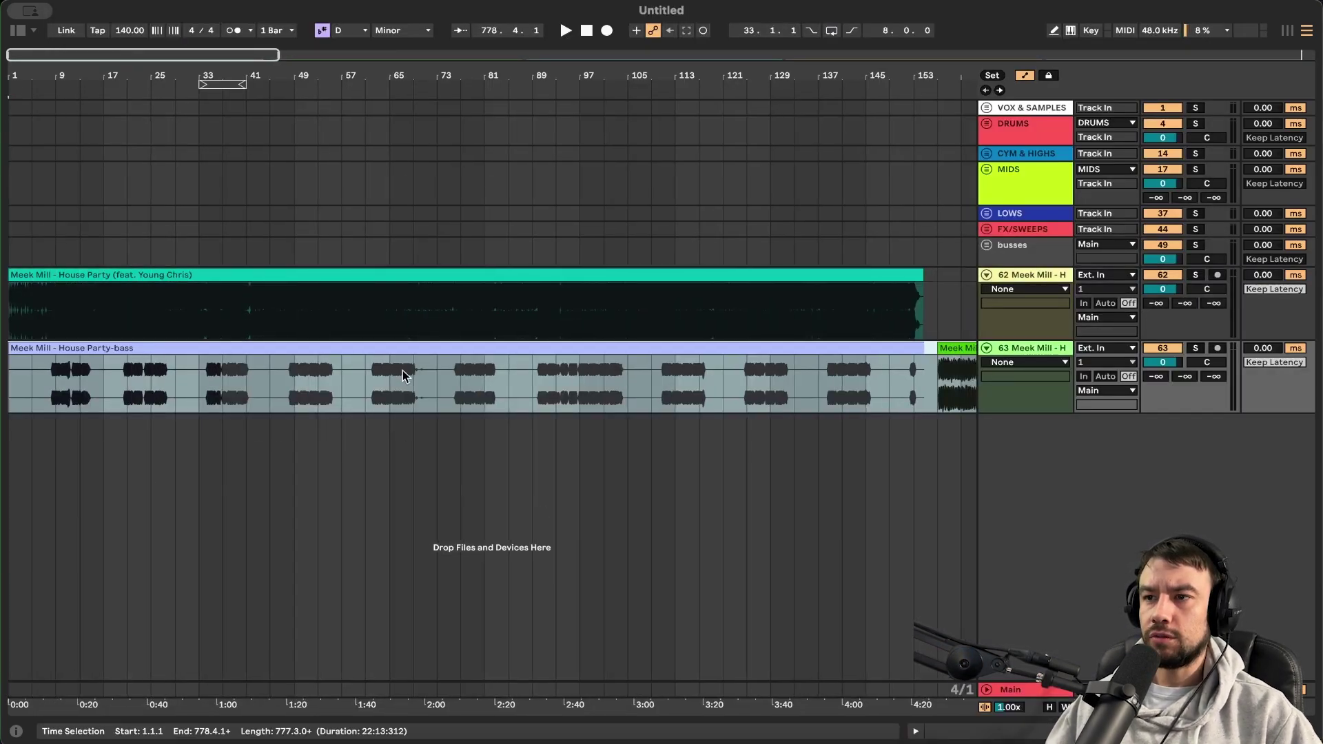
key("super+z")
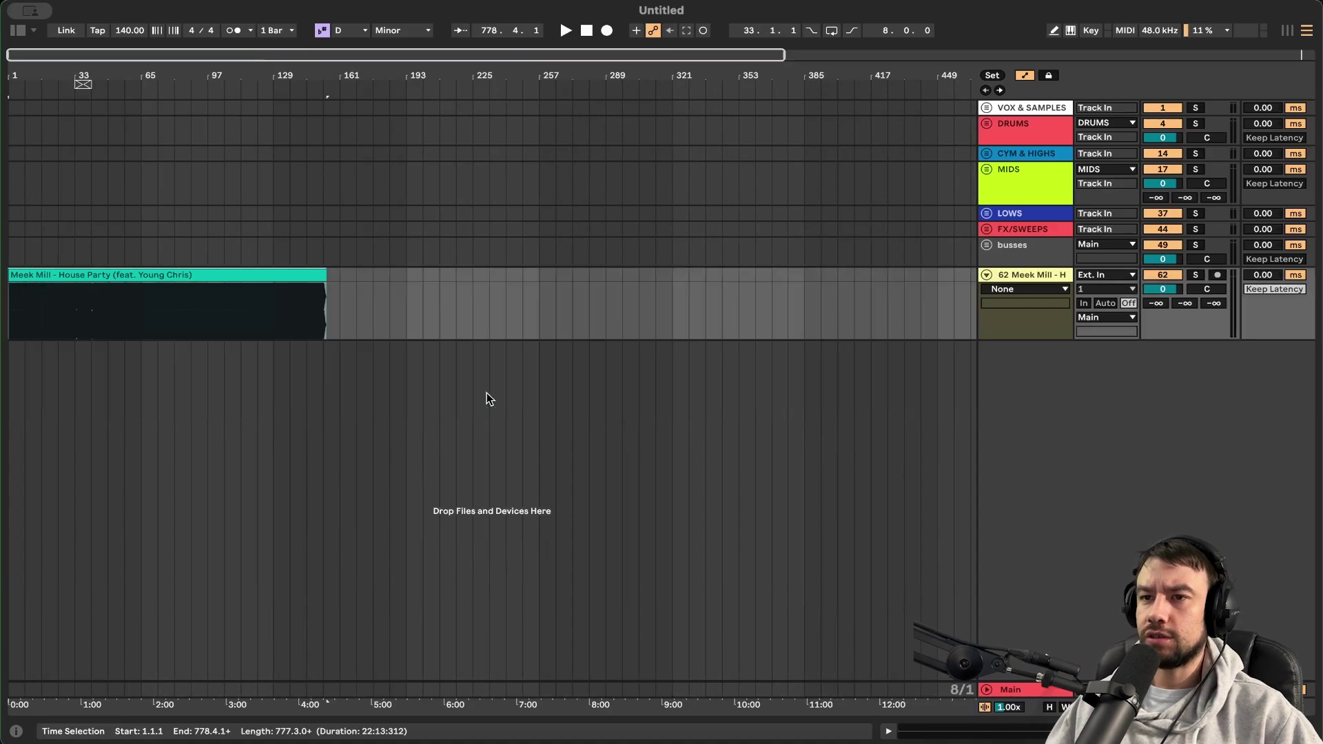
Step: Import the five selected MP3 stems below the song, each on its own new track starting at bar 1
key("super+Tab")
left_click_drag(420, 99, 14, 366)
key("super+Tab")
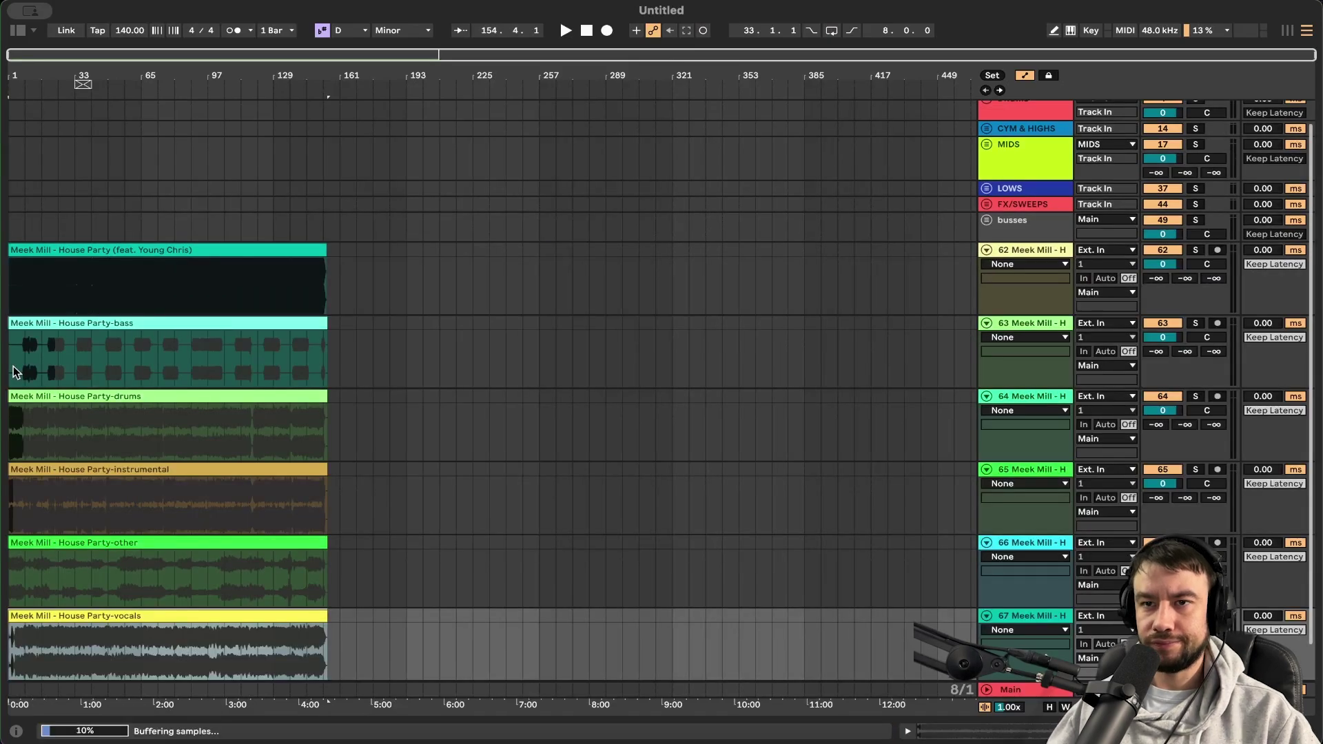
Step: Rename the track holding the full song (feat. Young Chris) to ORIGINAL
scroll(267, 403, "down", 2)
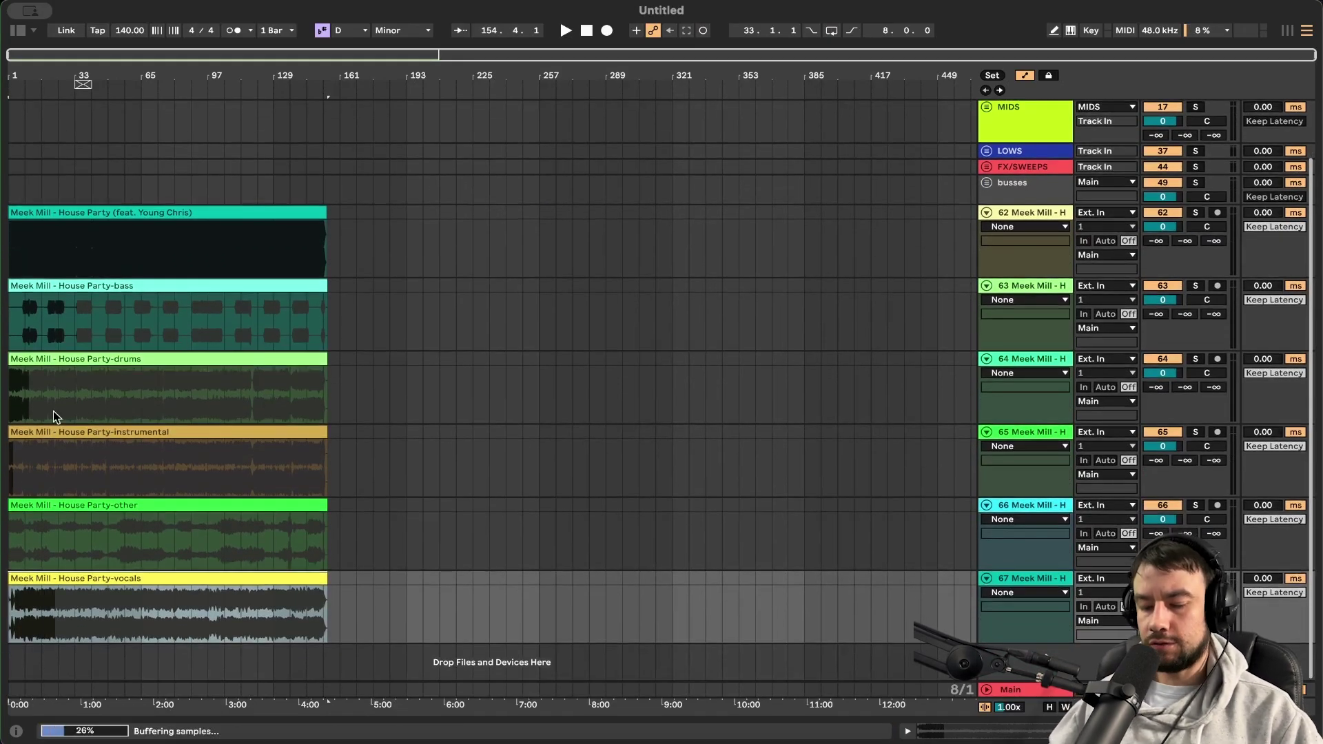
scroll(53, 410, "up", 5)
scroll(53, 411, "up", 5)
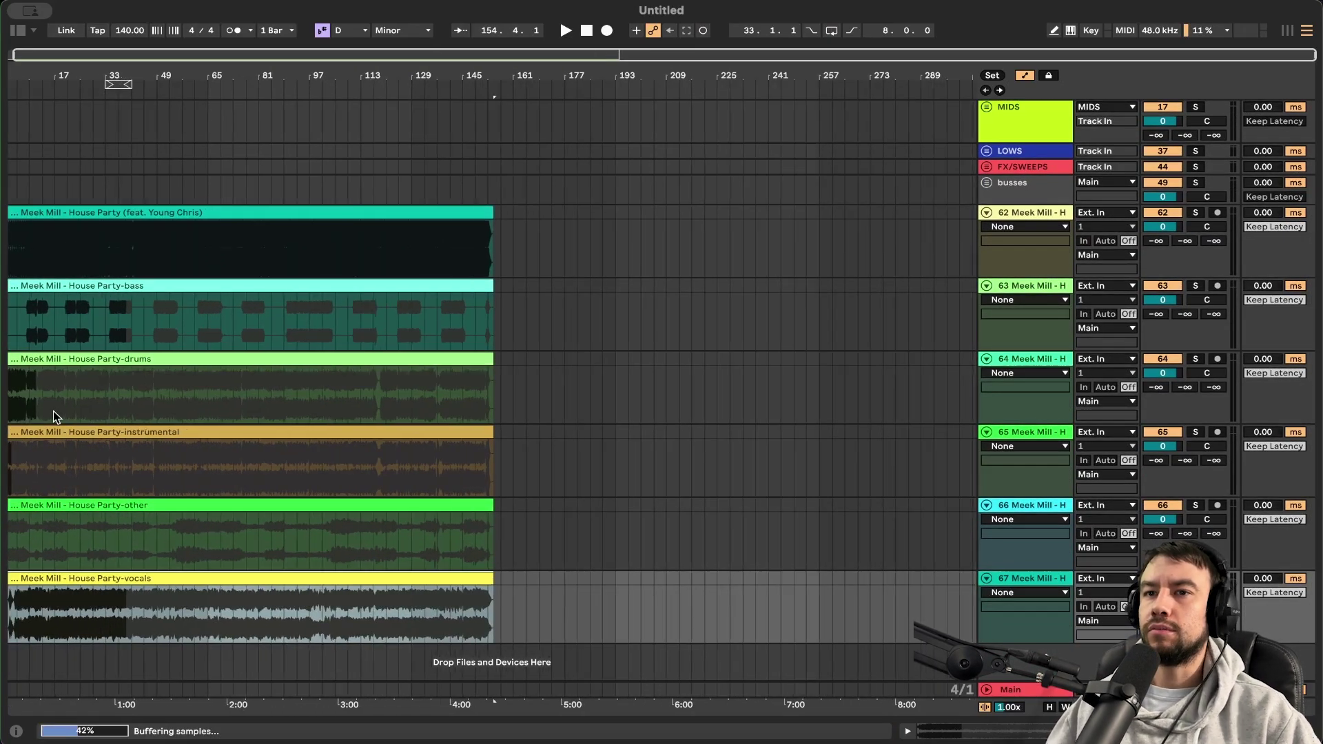
scroll(52, 411, "up", 5)
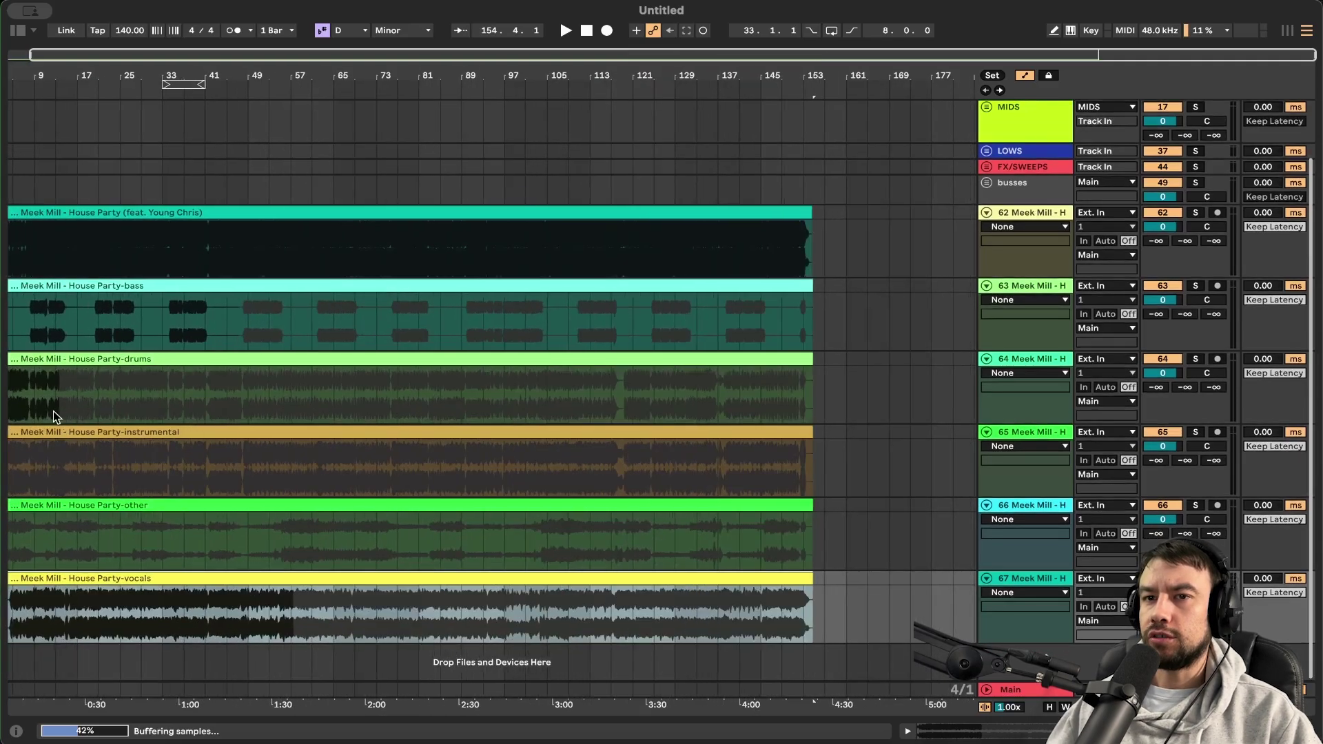
scroll(47, 245, "up", 5)
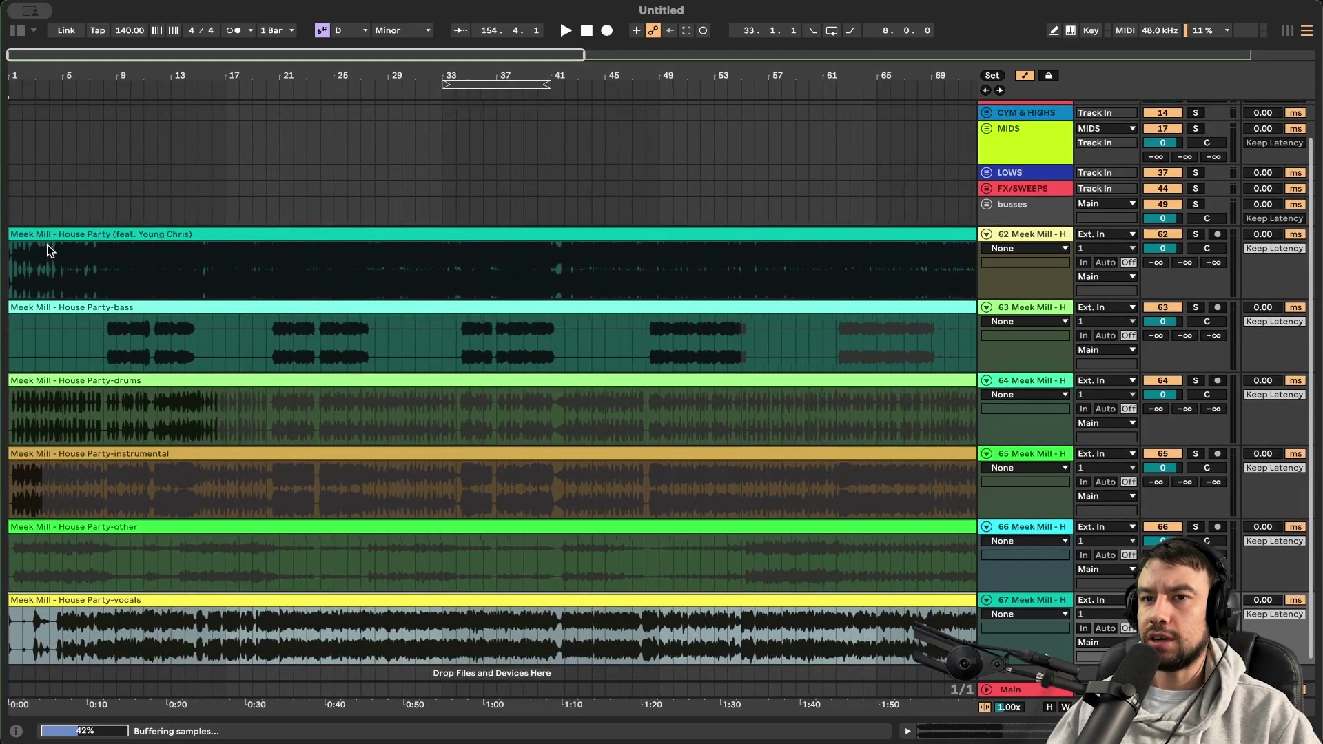
scroll(47, 245, "up", 5)
scroll(130, 316, "down", 1)
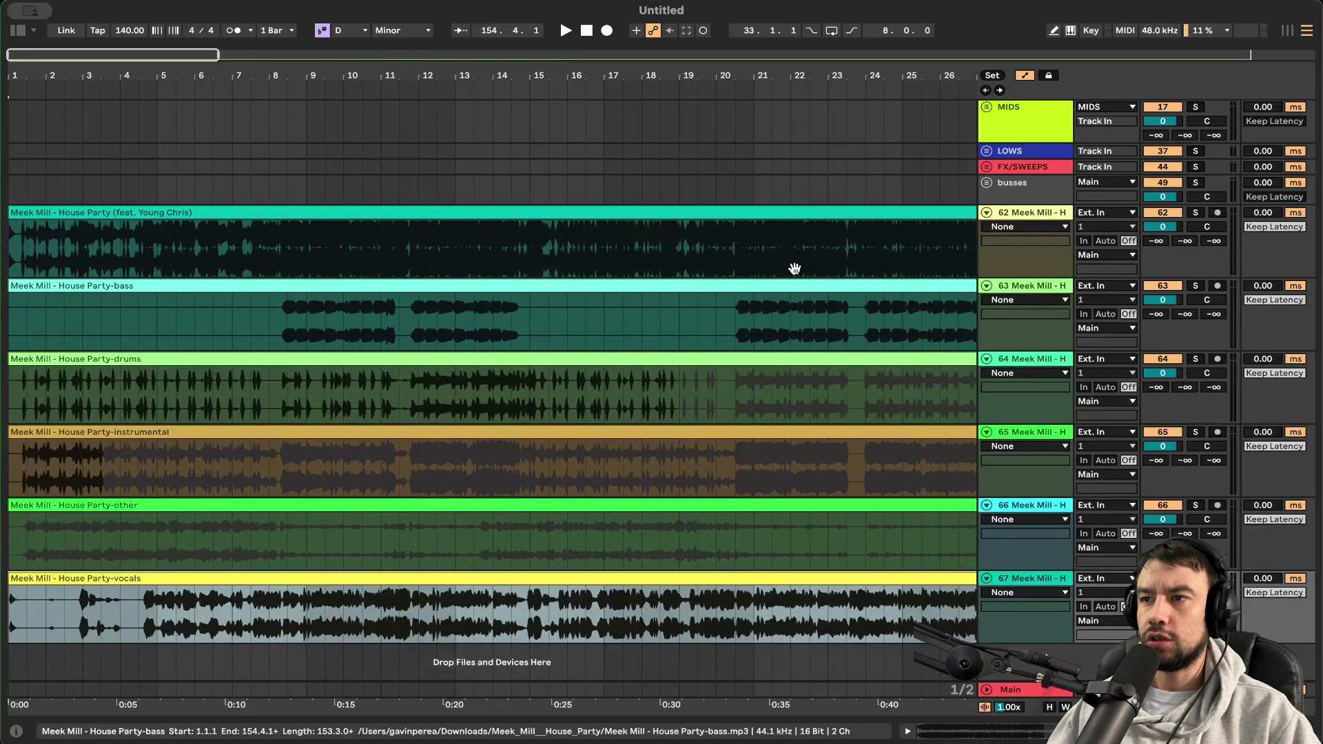
left_click(1039, 213)
key("ctrl+r")
type("O")
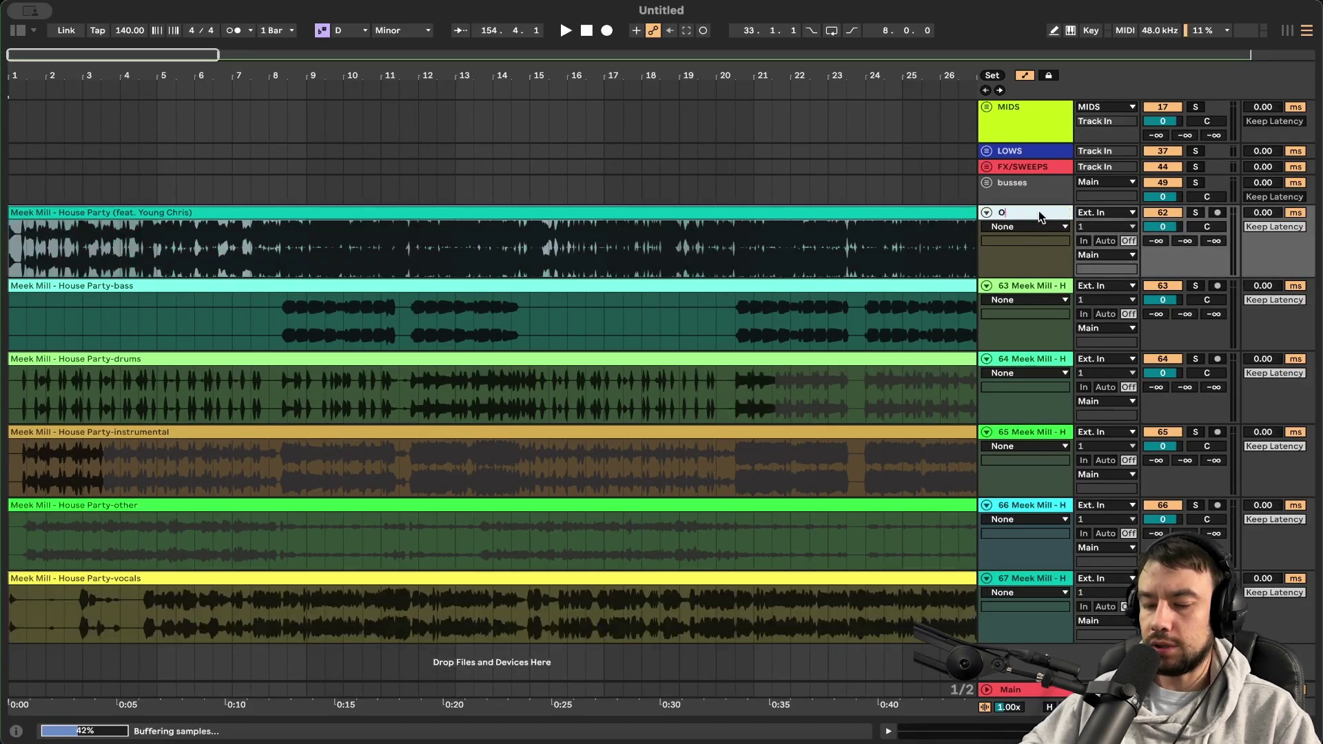
type("RIGINAL")
key("Return")
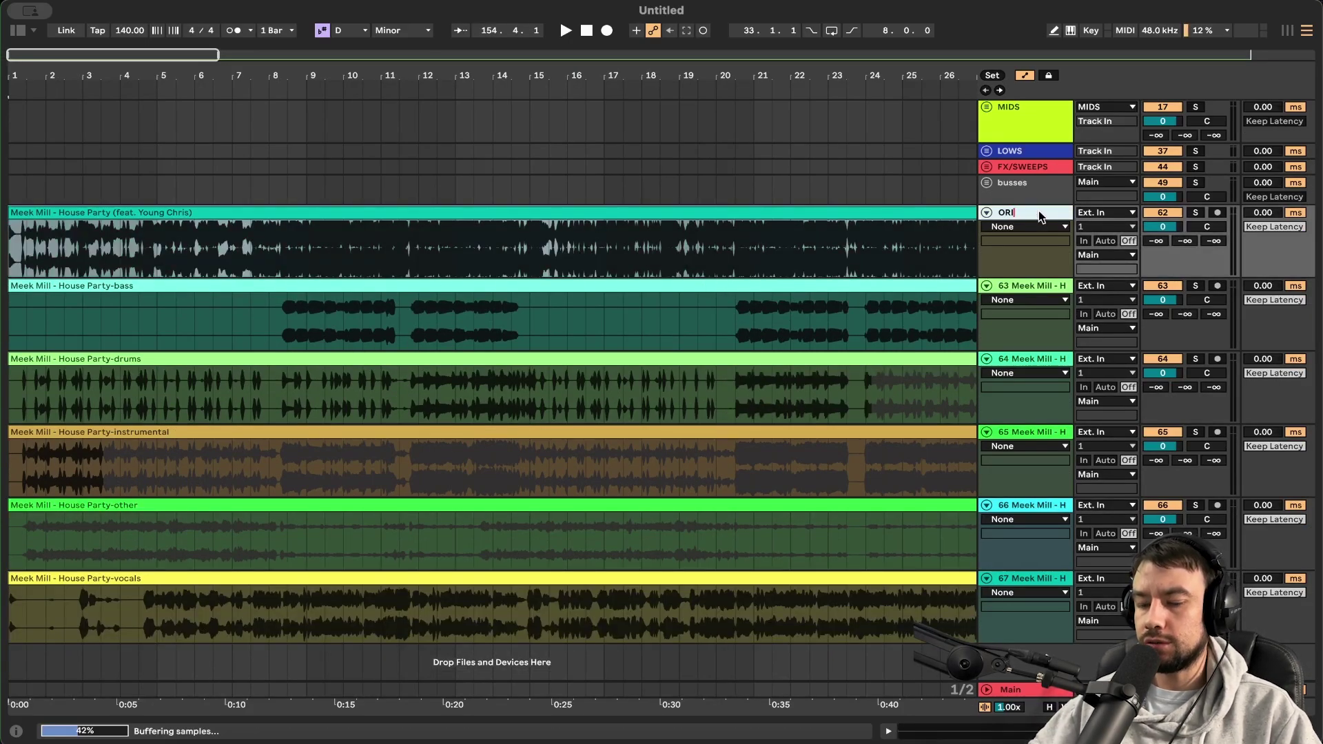
Step: Audition the ORIGINAL, bass and drums tracks one after another, soloing each during playback
left_click(139, 255)
key("space")
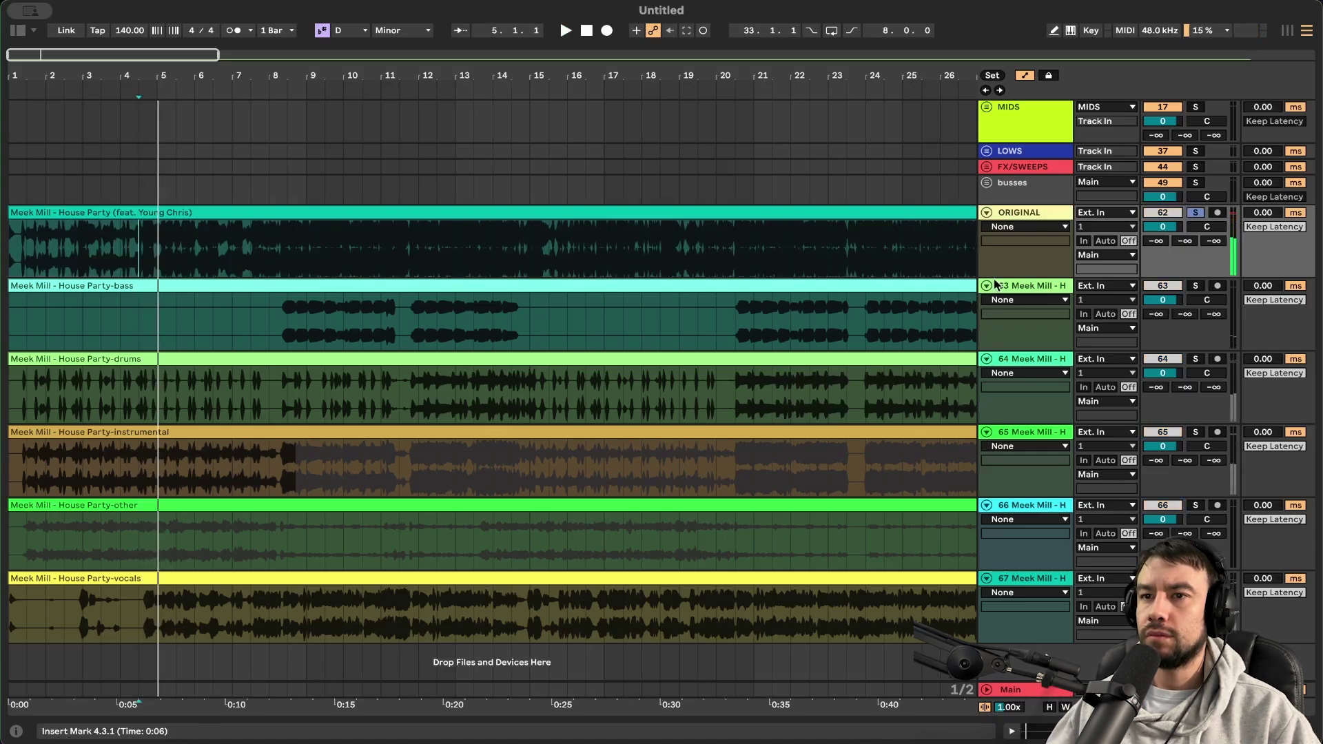
left_click(1196, 285)
left_click(328, 323)
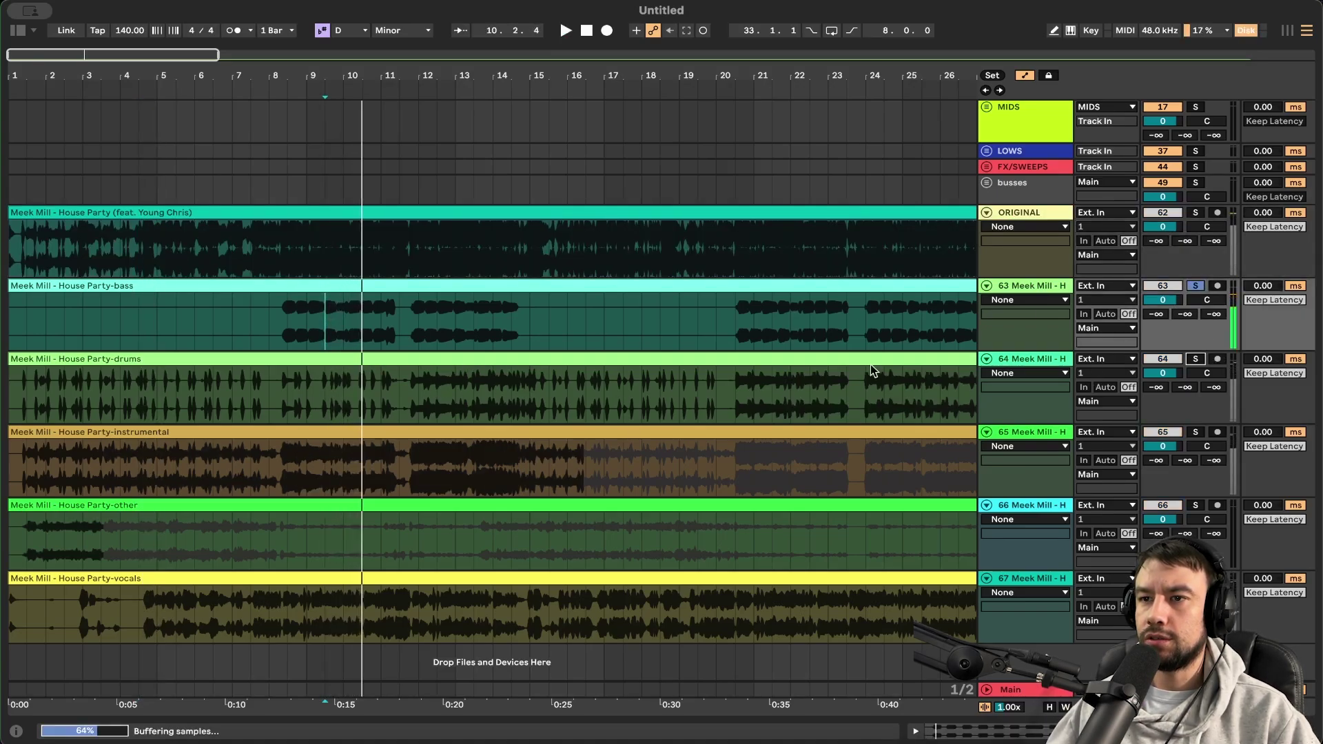
left_click(1195, 359)
left_click(157, 386)
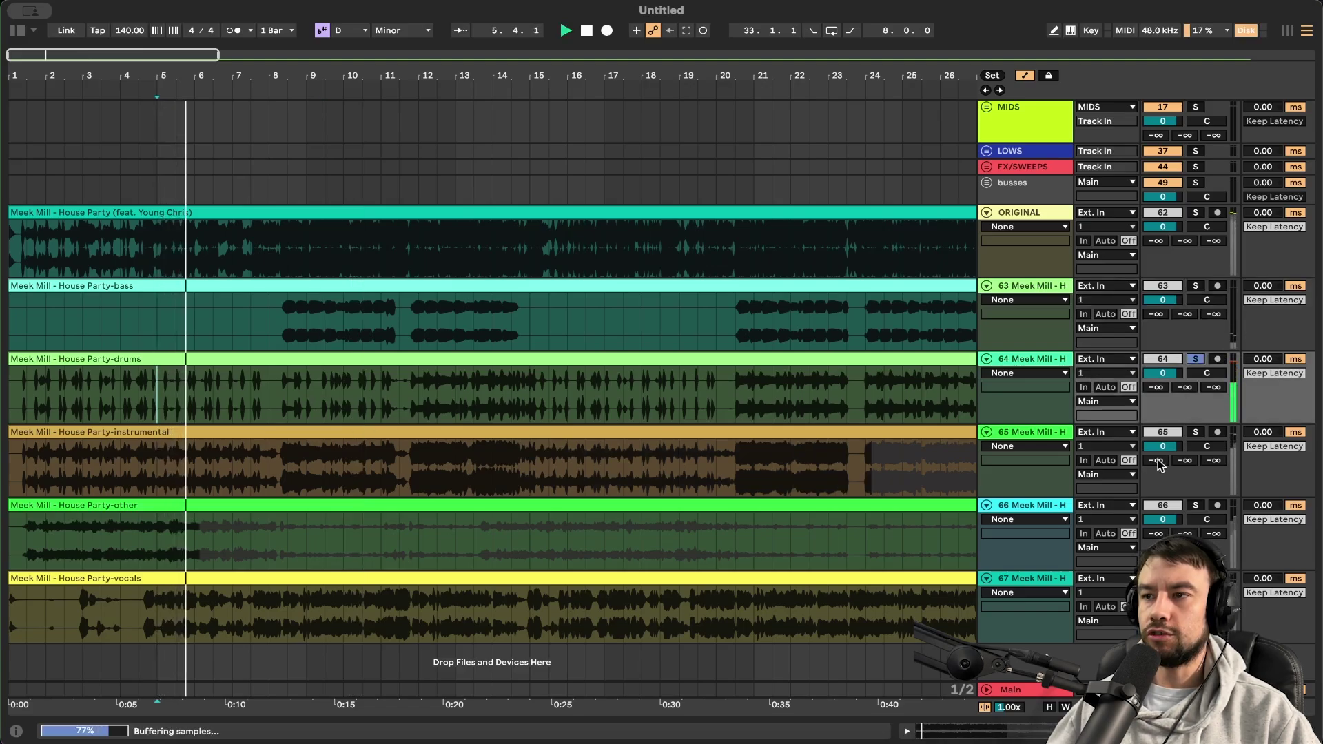
Step: Audition the instrumental, other and vocals stems one after another in solo, and stop playback
left_click(1195, 432)
left_click(186, 489)
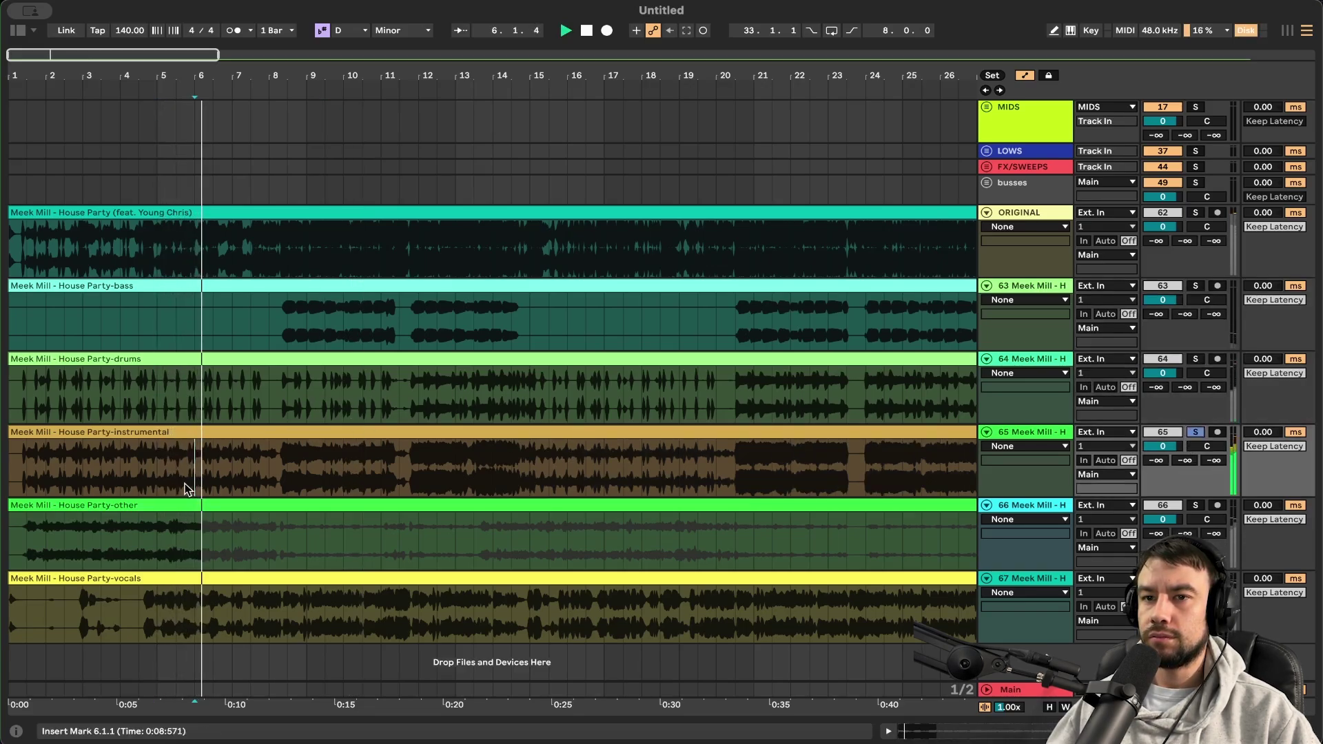
key("space")
left_click(1195, 505)
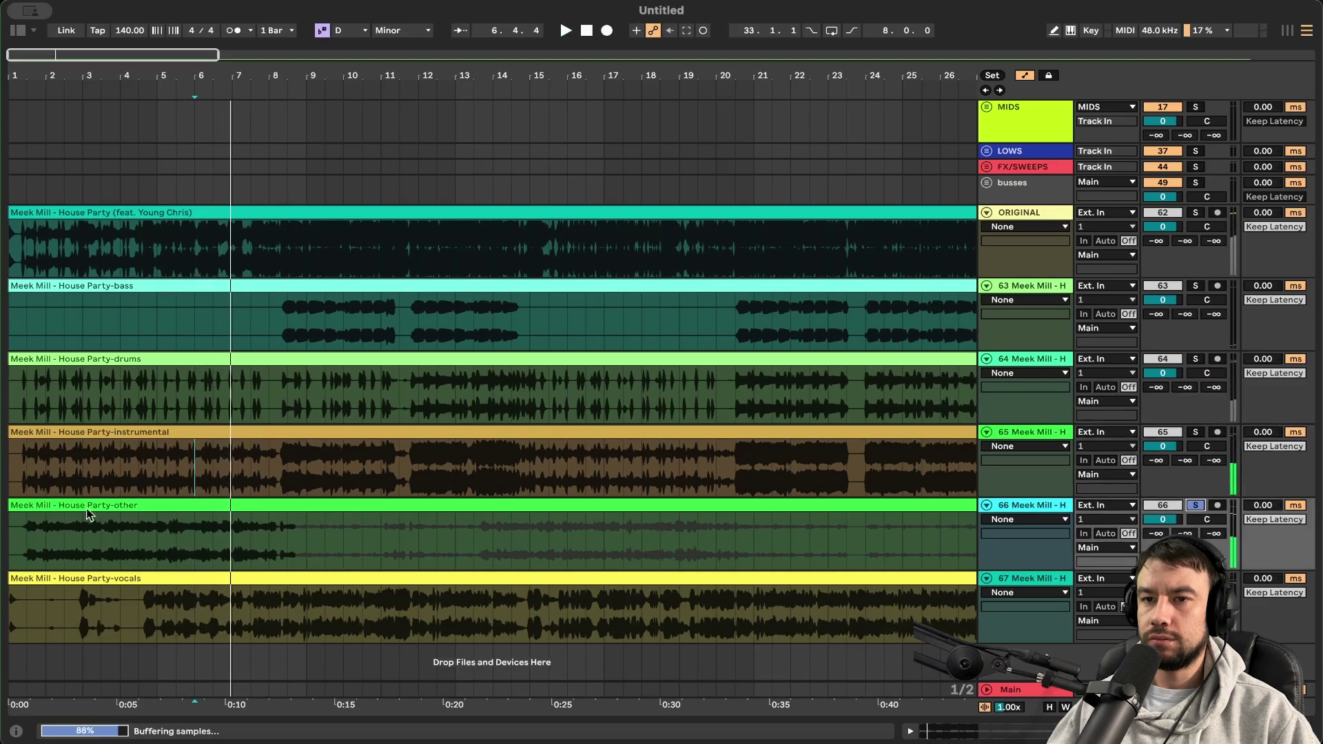
left_click(88, 511)
left_click(88, 540)
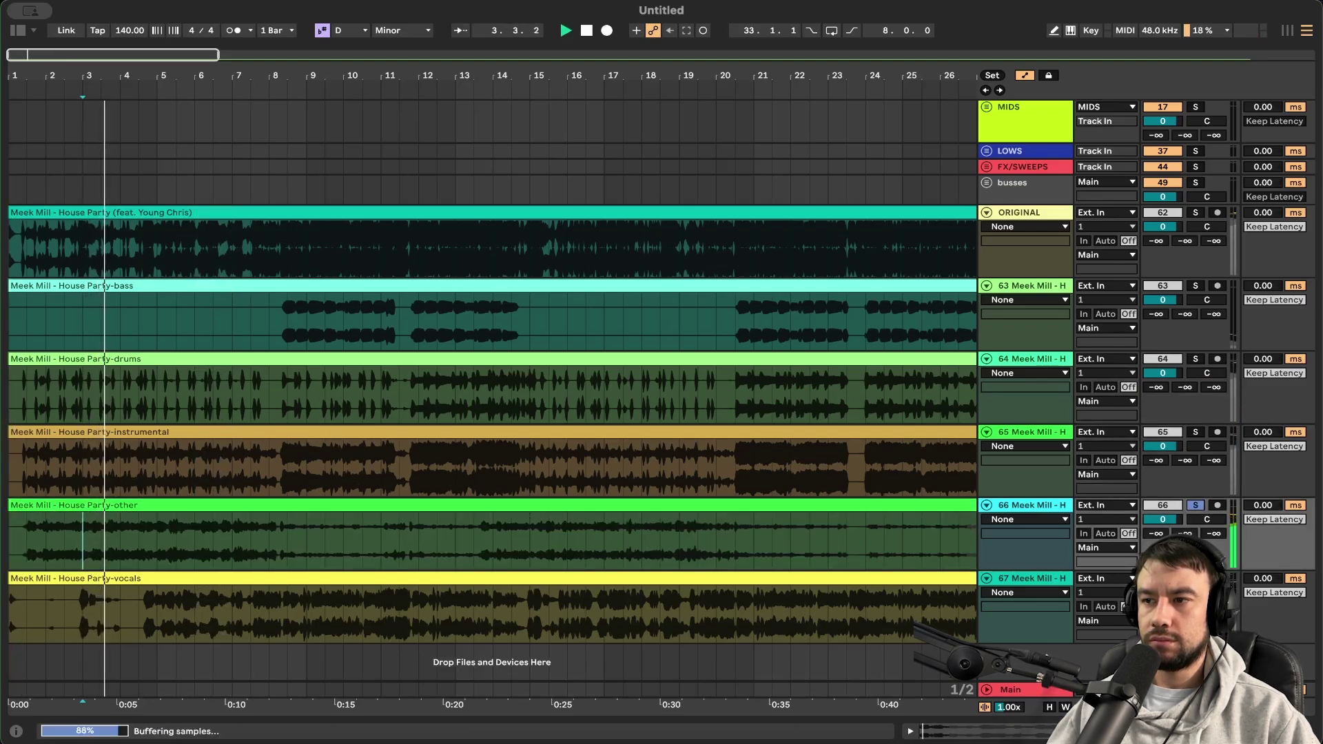
key("space")
left_click(287, 619)
key("s")
key("space")
key("space")
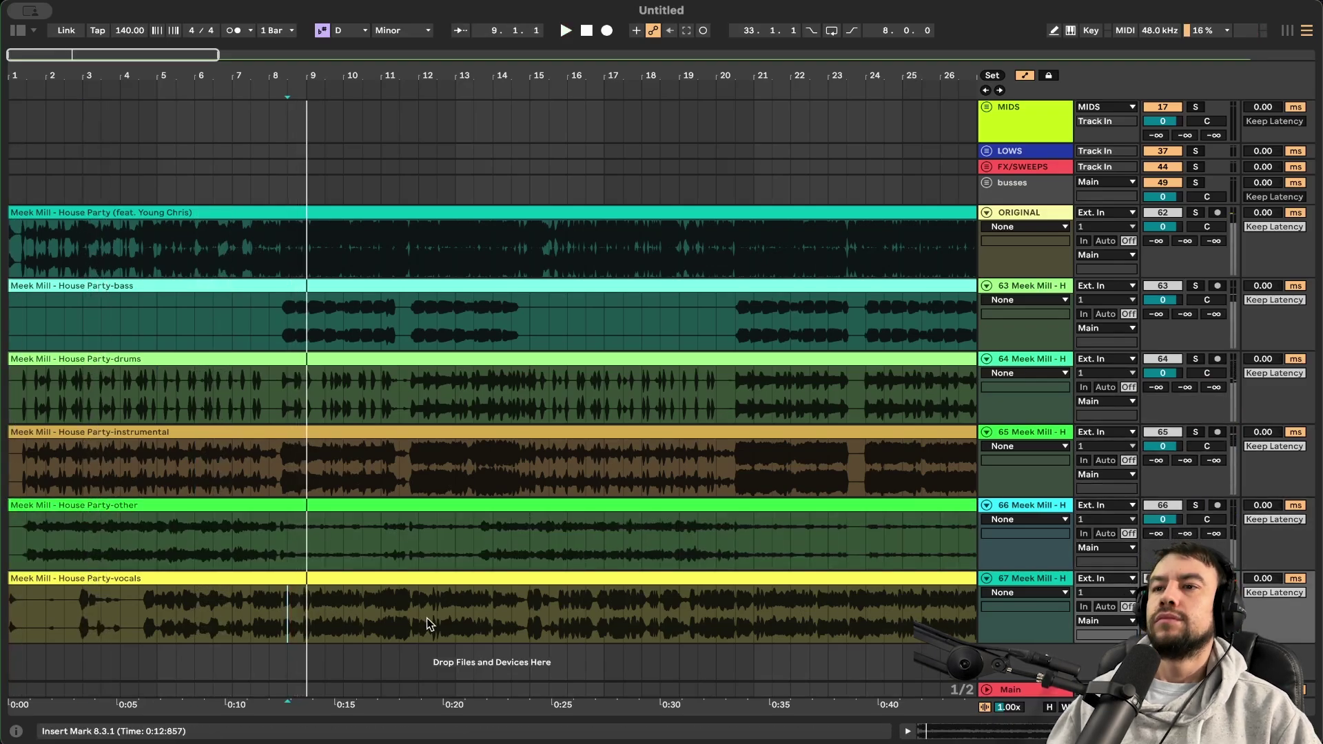
scroll(356, 470, "down", 6)
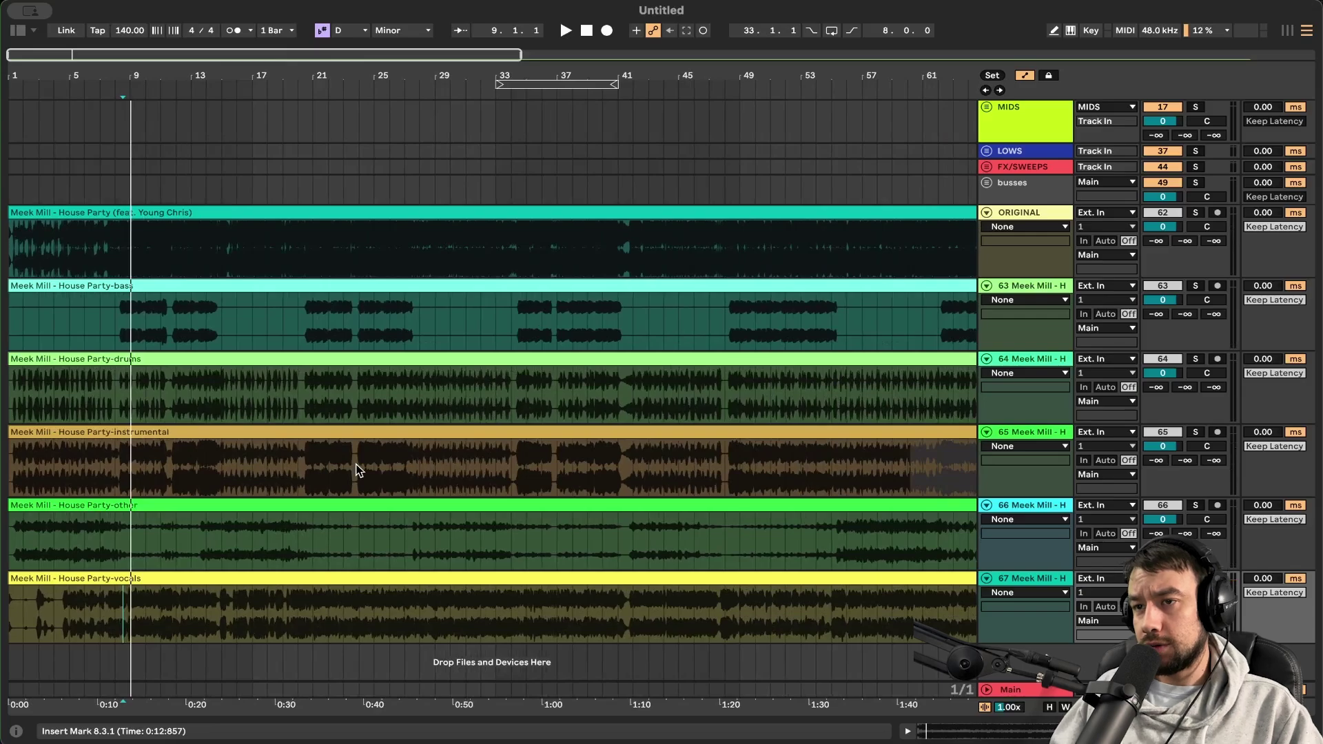
scroll(356, 471, "down", 4)
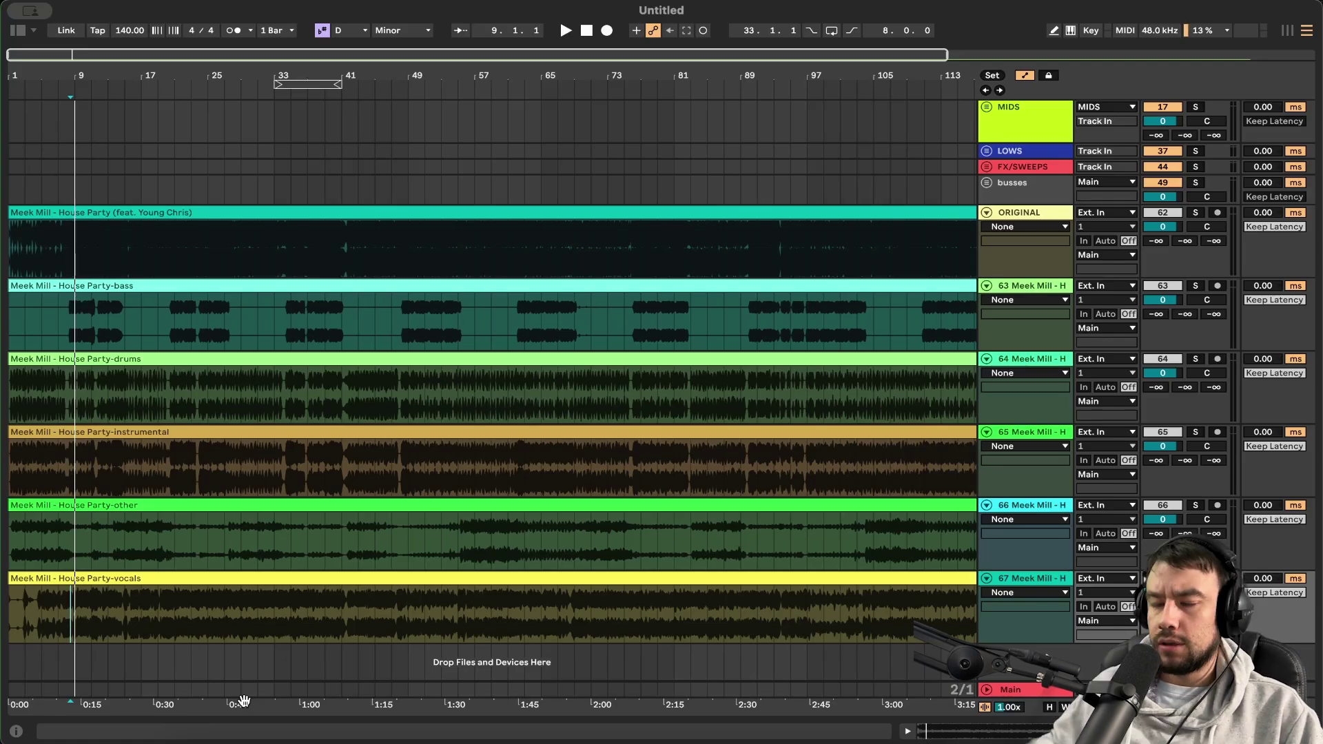
key("minus")
key("minus")
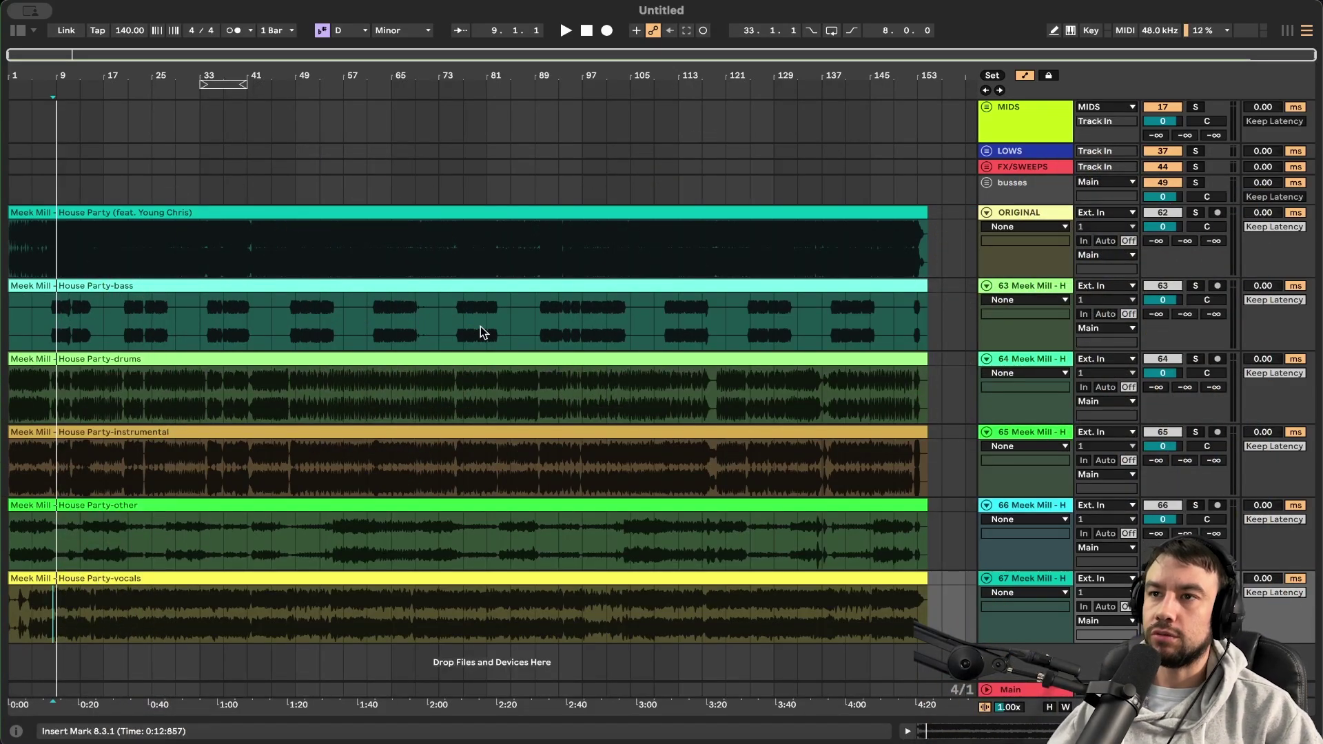
scroll(481, 326, "up", 2)
scroll(481, 326, "down", 2)
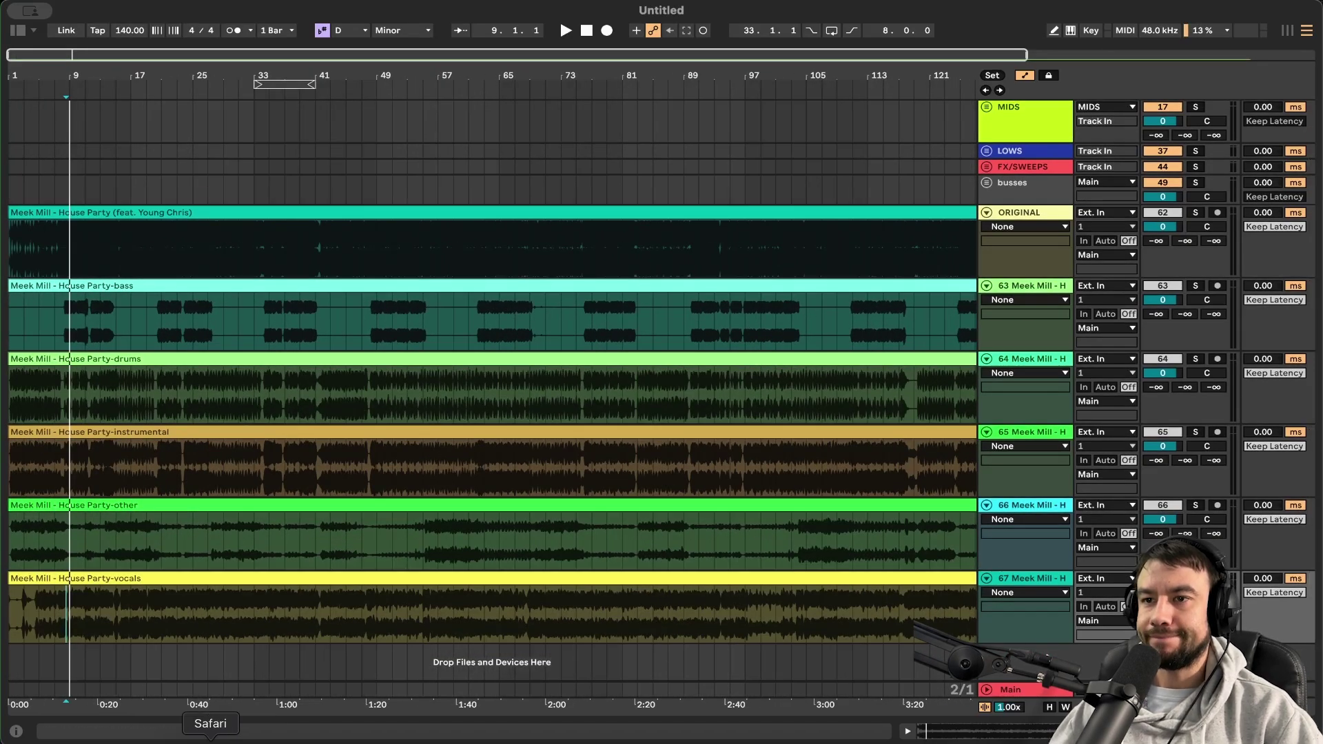
scroll(143, 428, "up", 2)
scroll(135, 425, "left", 2)
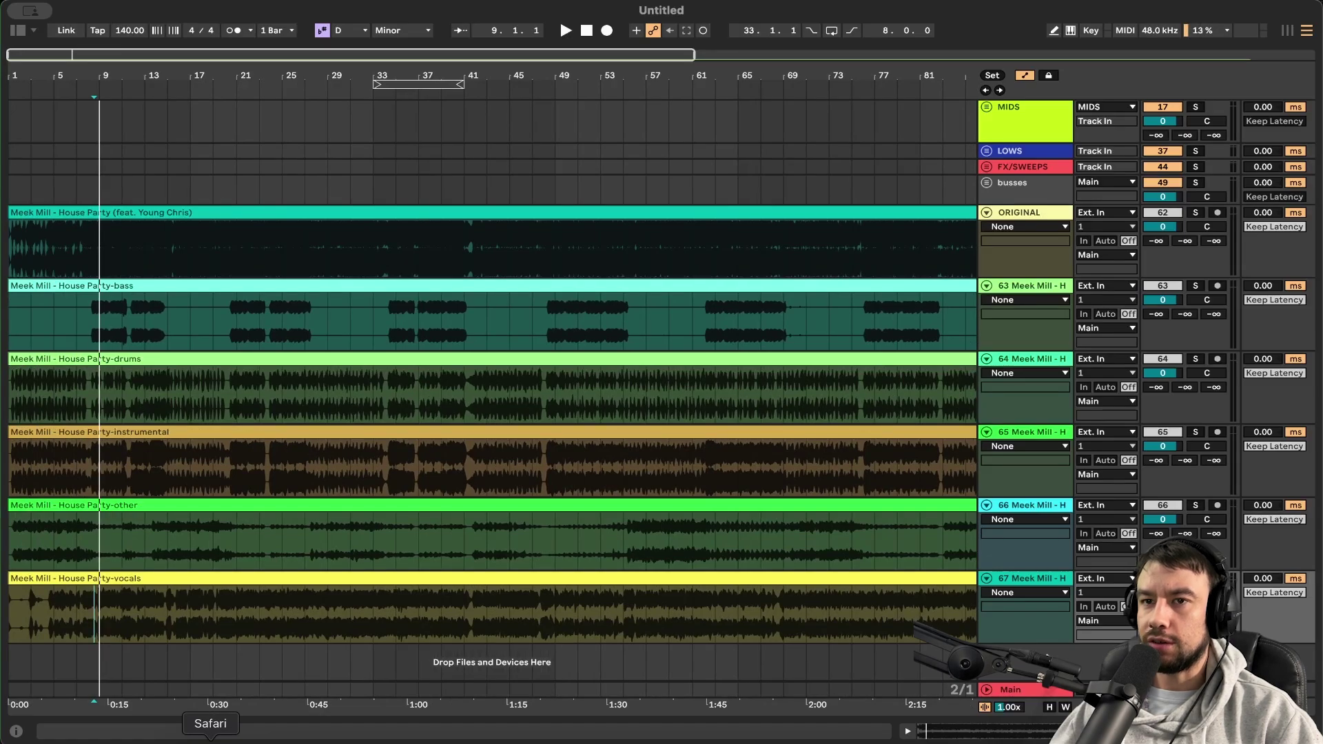
Step: Solo the ORIGINAL track and play the full song from the beginning
left_click(1195, 212)
key("space")
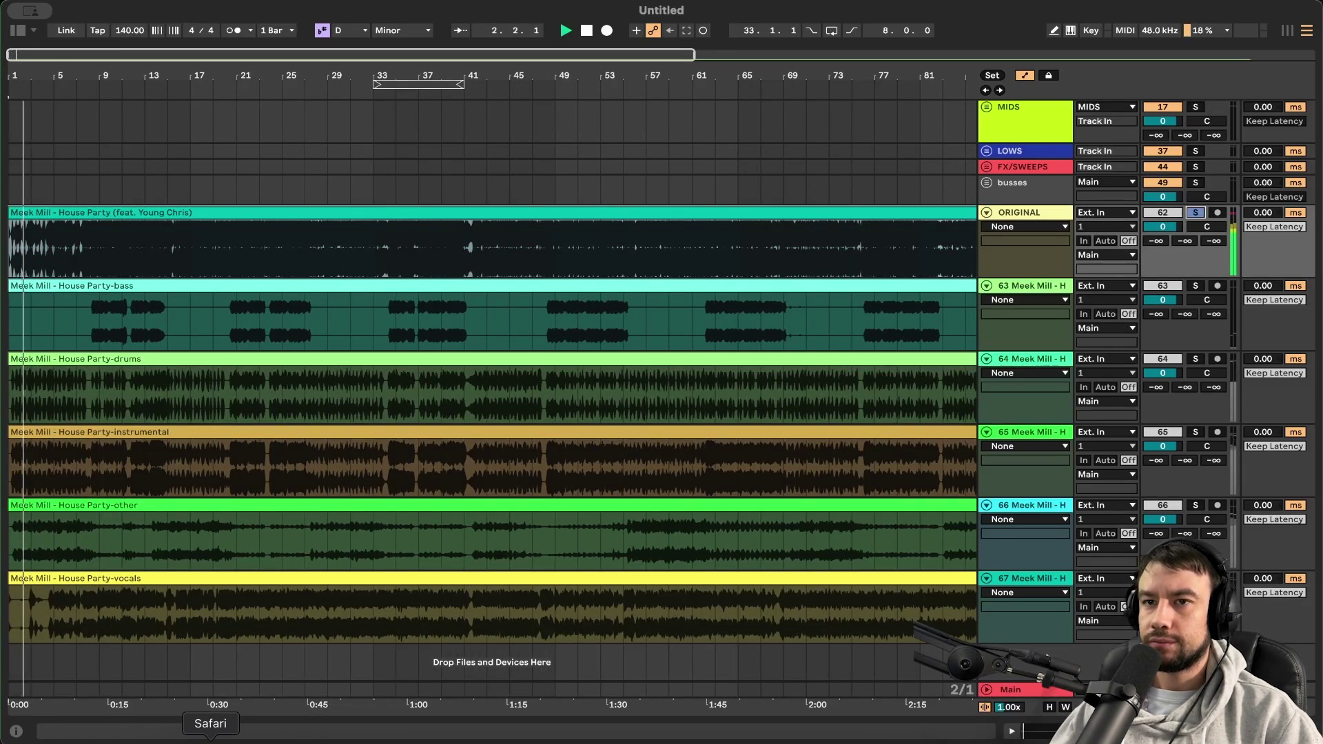
Step: Switch to Safari's "tap bpm" search page and bring up the D minor scale image for reference
left_click(210, 739)
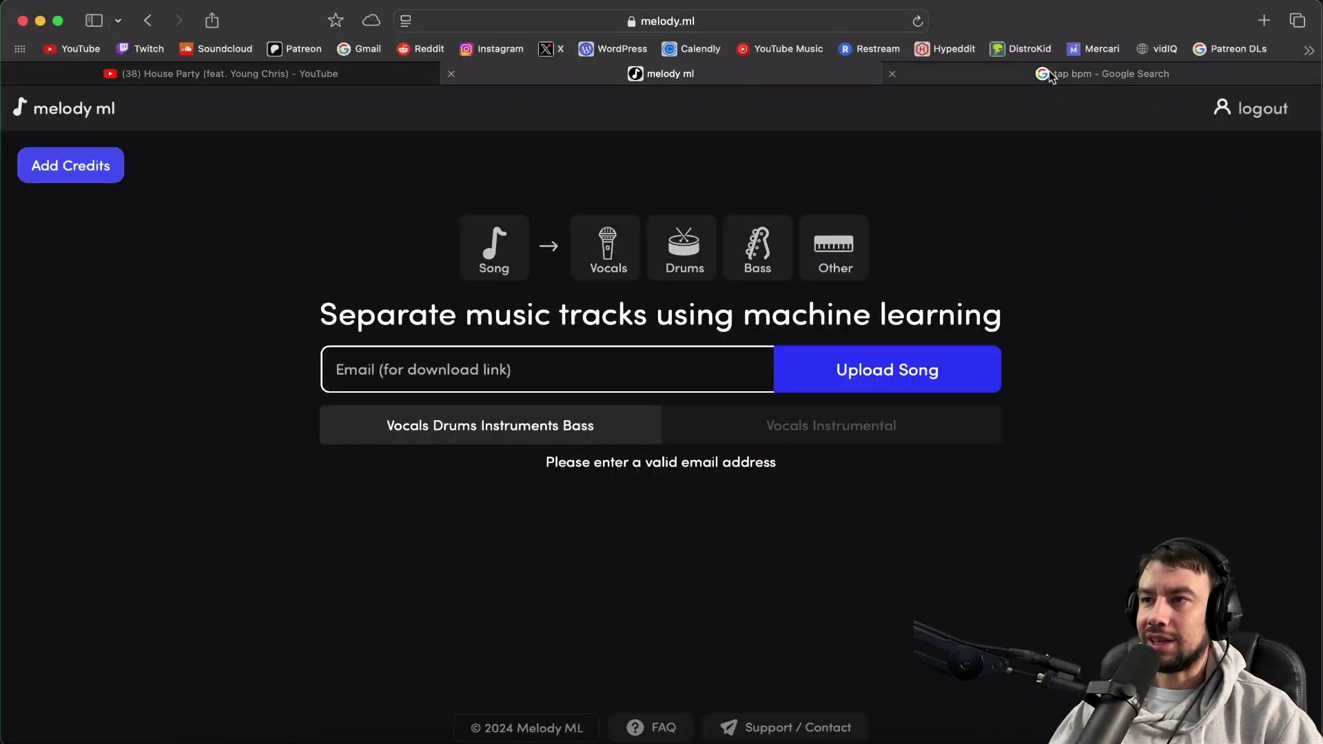
left_click(324, 73)
left_click(964, 70)
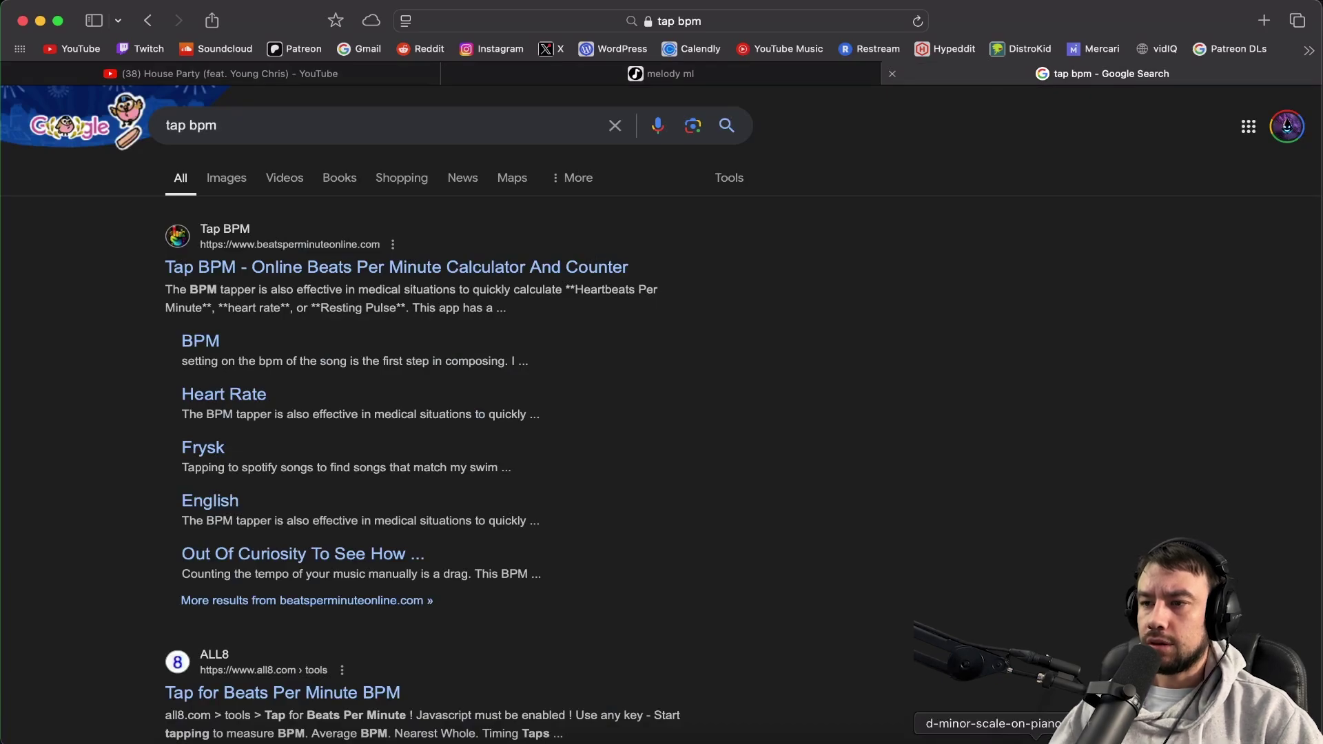
left_click(1065, 737)
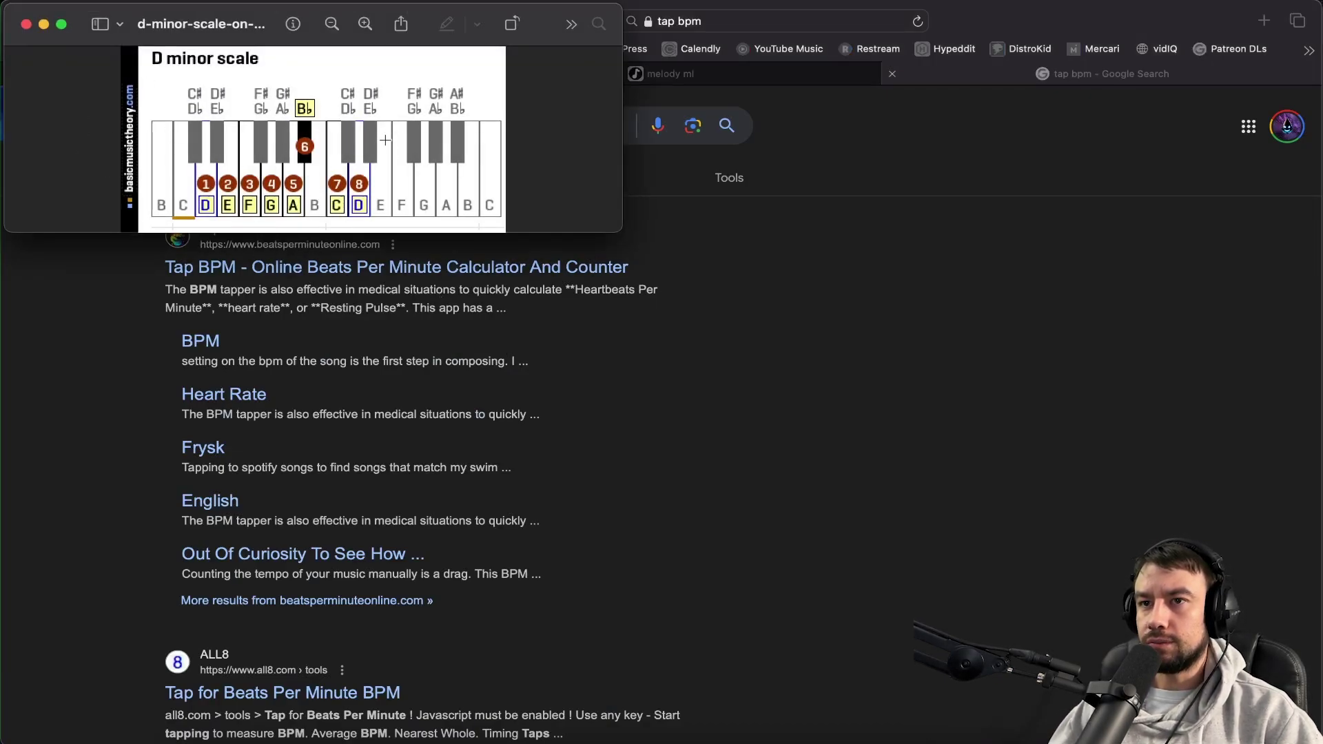
Step: Search Google for "house party meek mill key" and look through the results for the song's key
key("super+Tab")
triple_click(297, 122)
type("house party meek")
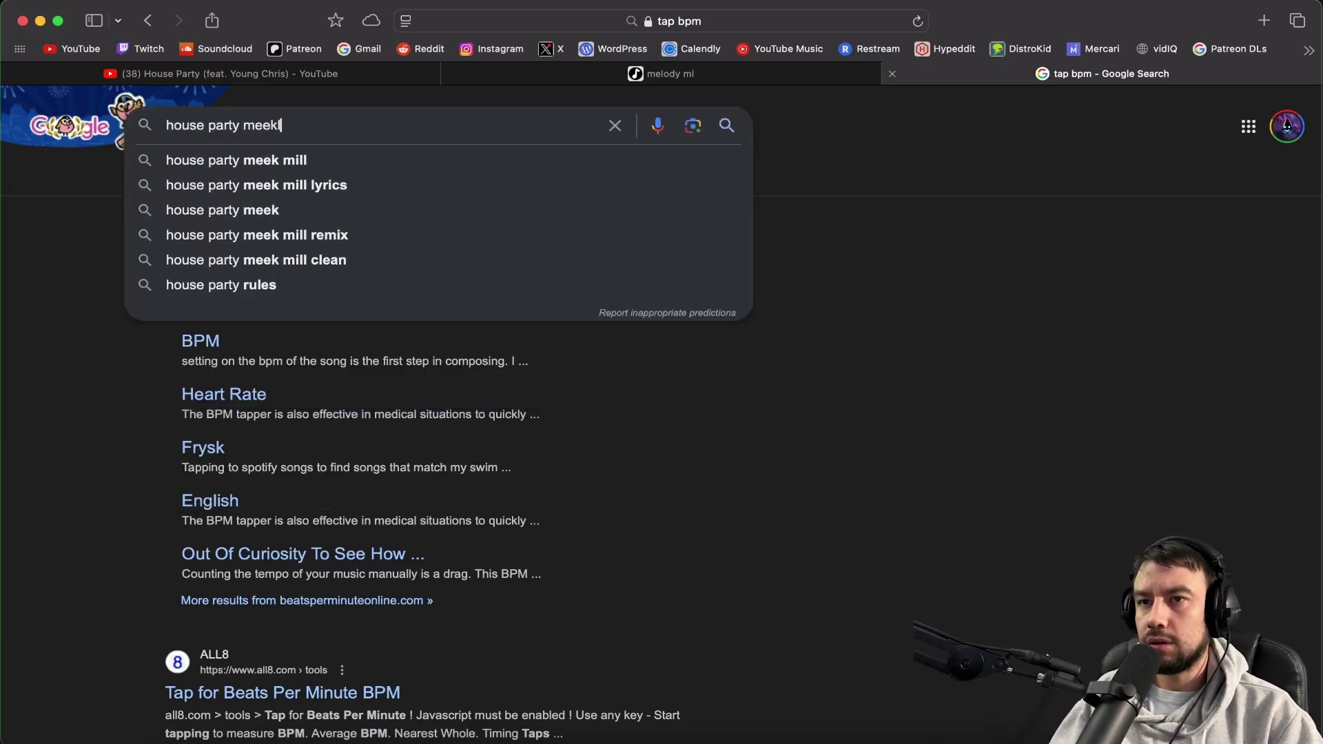
type(" mill key")
key("Return")
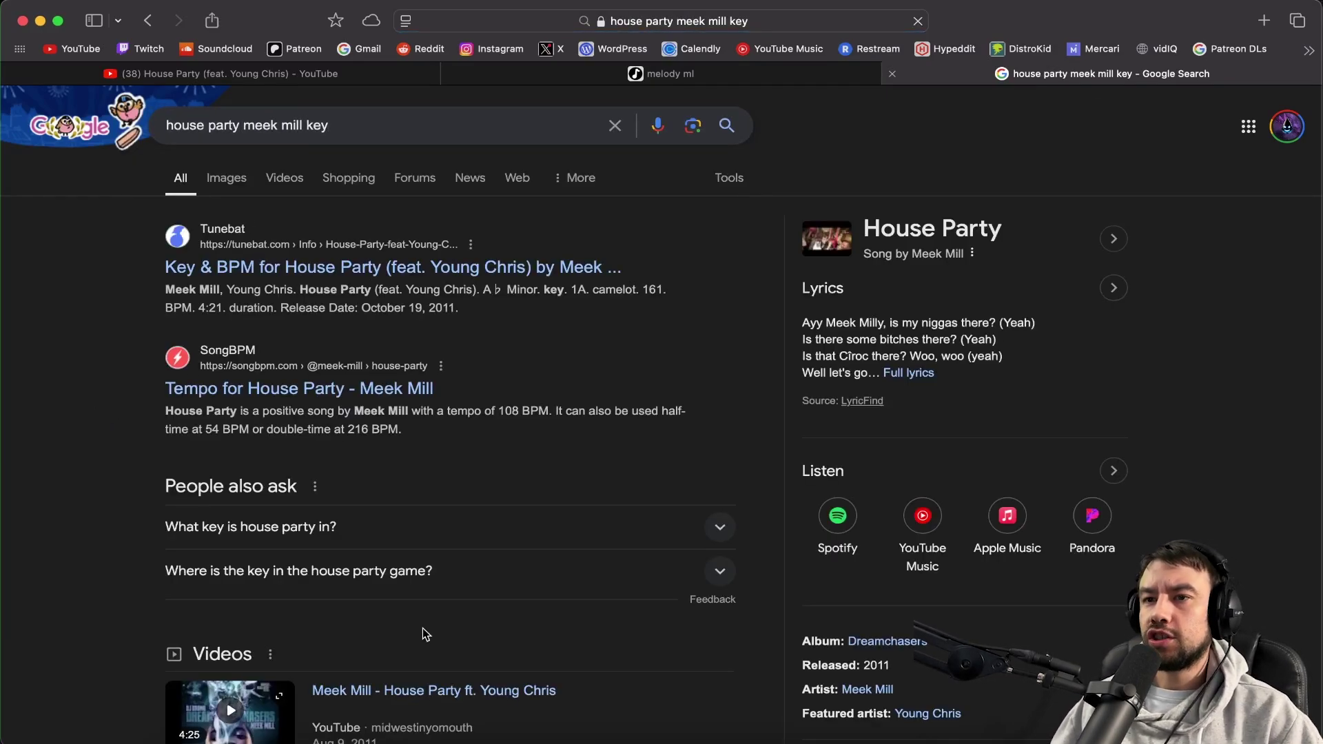
scroll(520, 515, "down", 5)
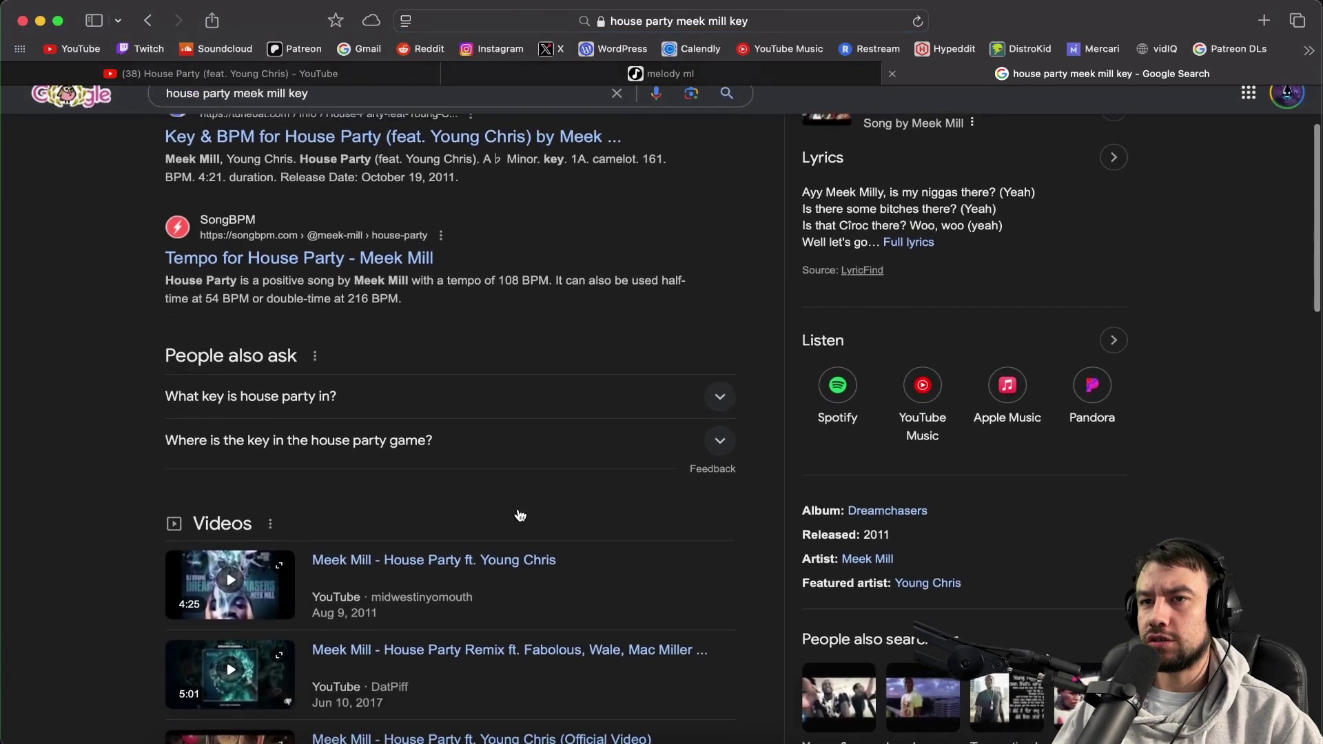
scroll(520, 515, "down", 6)
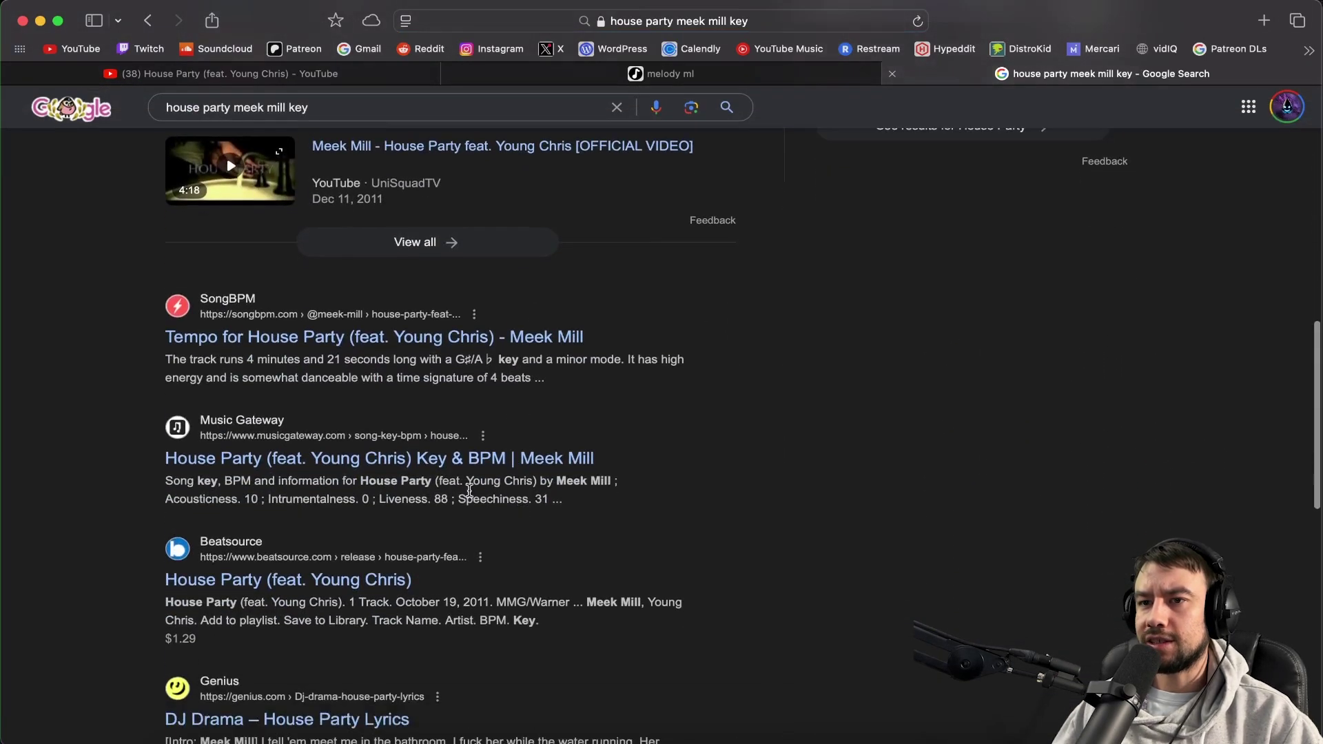
scroll(628, 598, "down", 3)
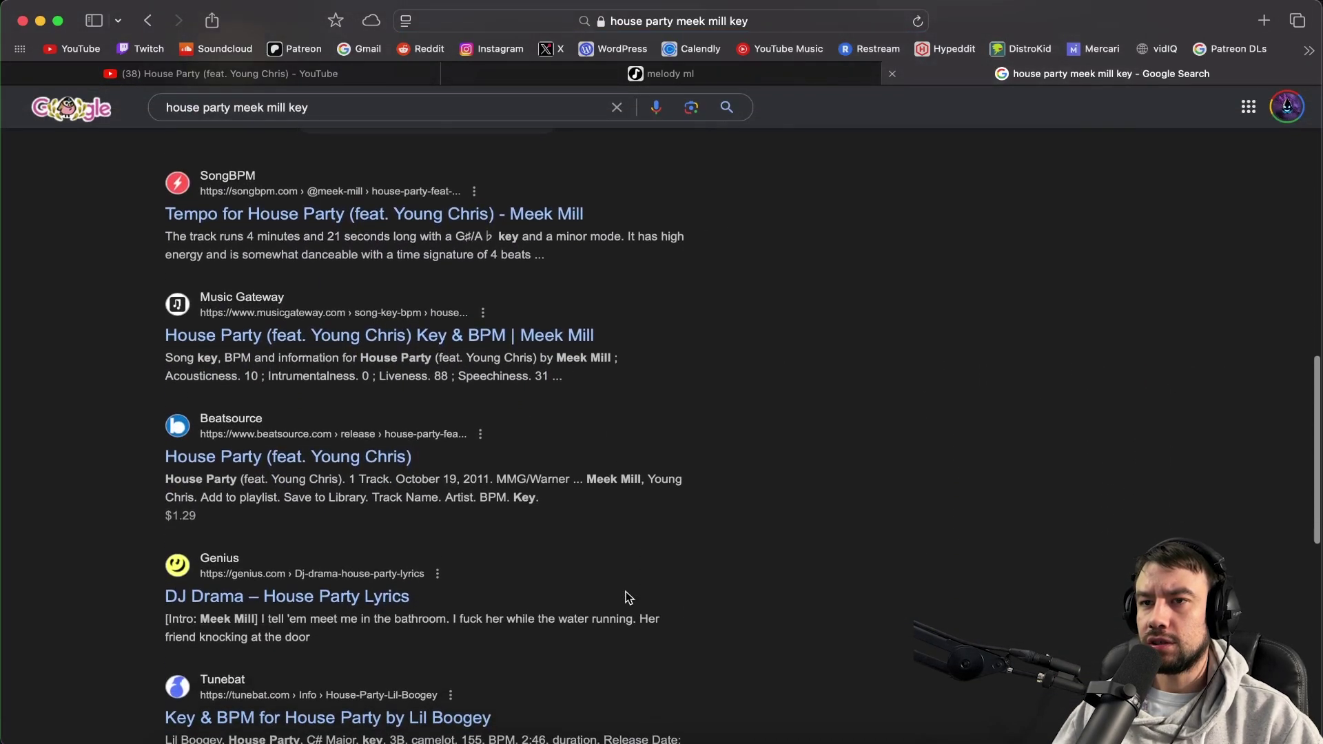
scroll(628, 598, "up", 10)
scroll(629, 597, "up", 4)
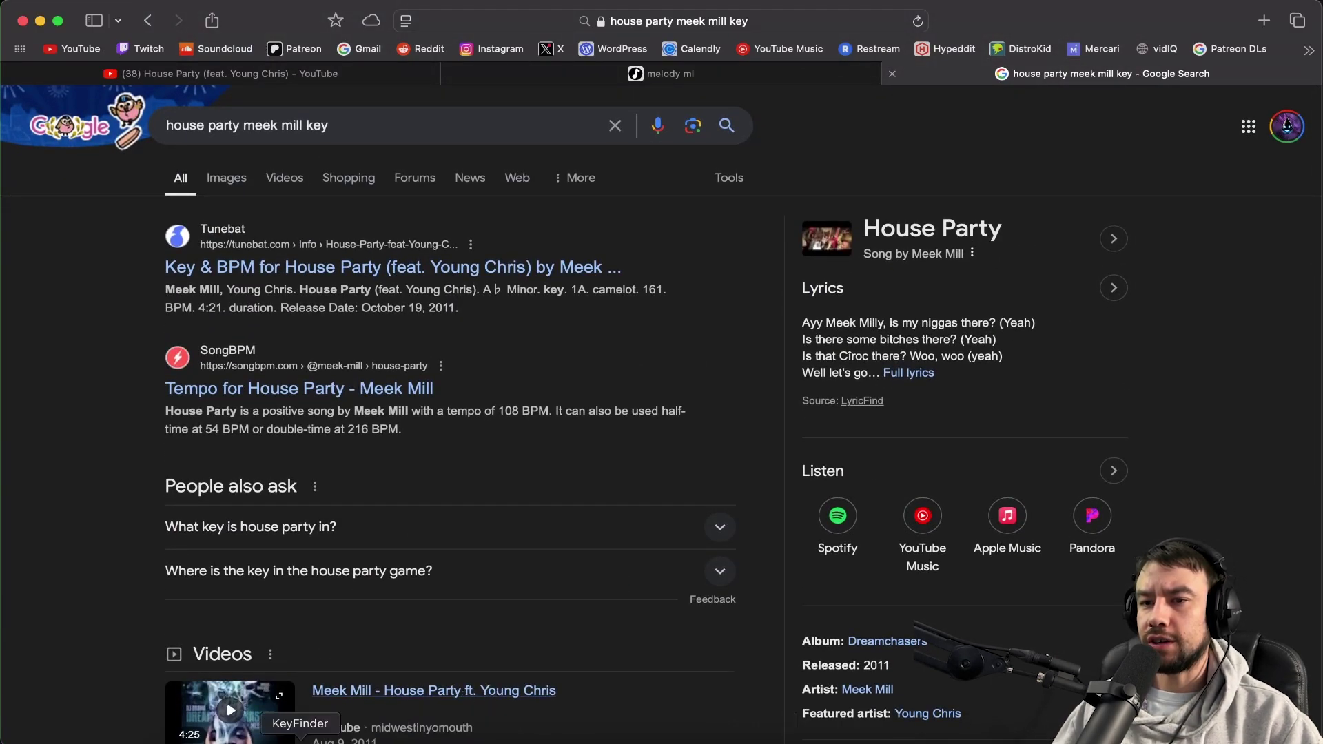
Step: Open KeyFinder and analyze the downloaded Meek Mill - House Party (feat. Young Chris).mp3 for its key
left_click(300, 741)
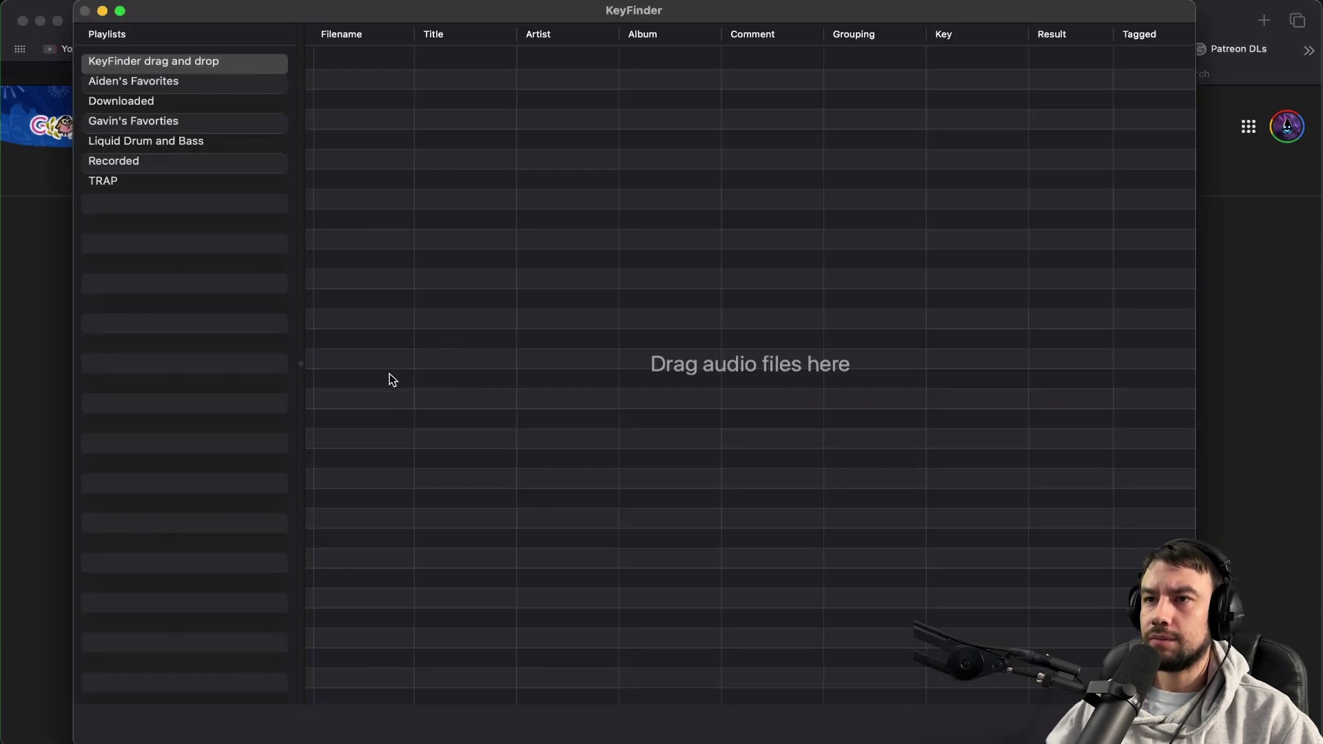
left_click(1119, 741)
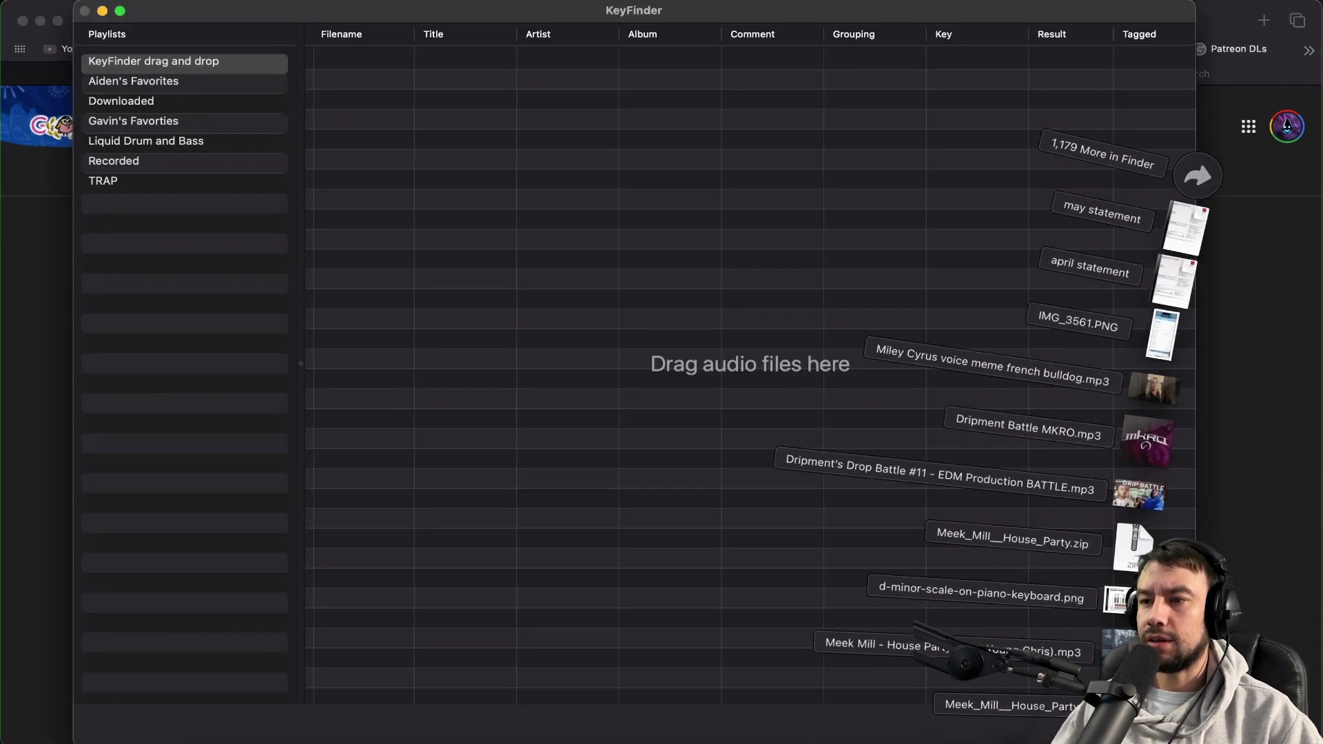
left_click_drag(1117, 642, 507, 230)
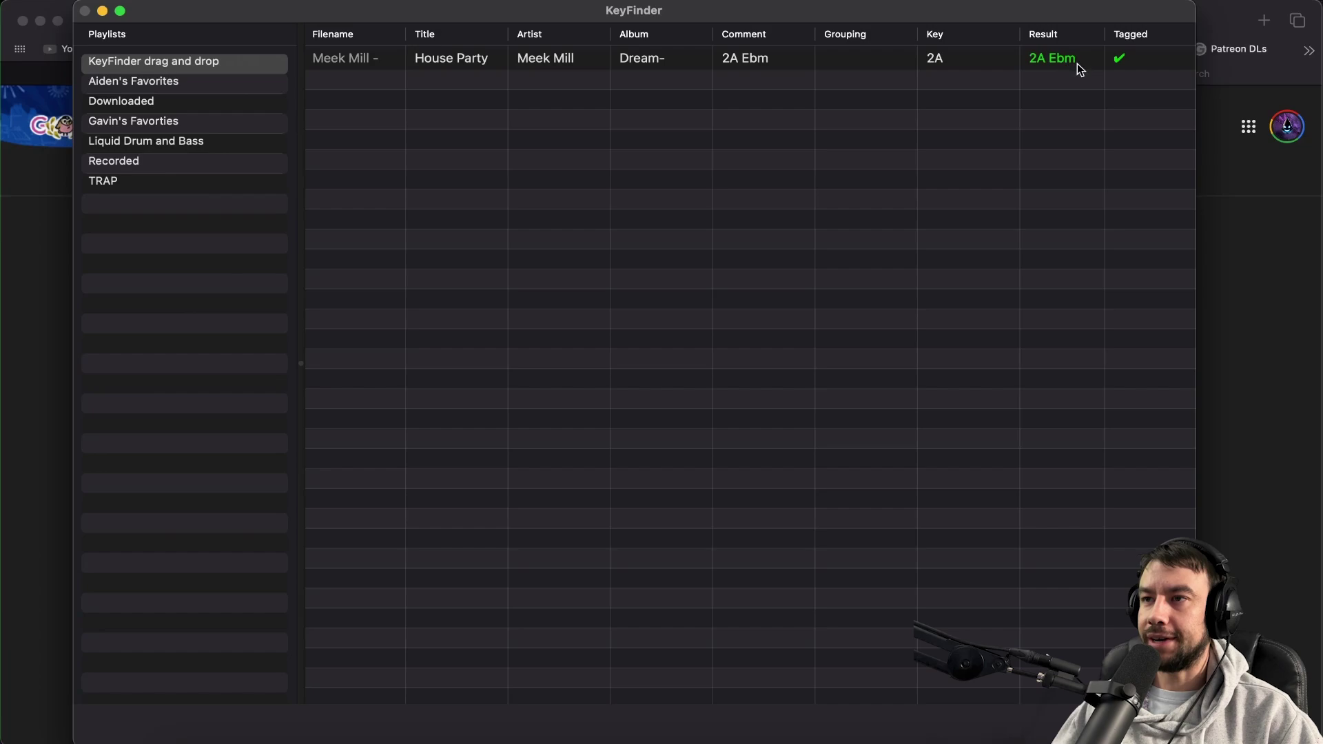
Step: Open the MUSIC THEORY folder, then check the E♭/D♯ note labels in the D minor scale image
left_click(965, 737)
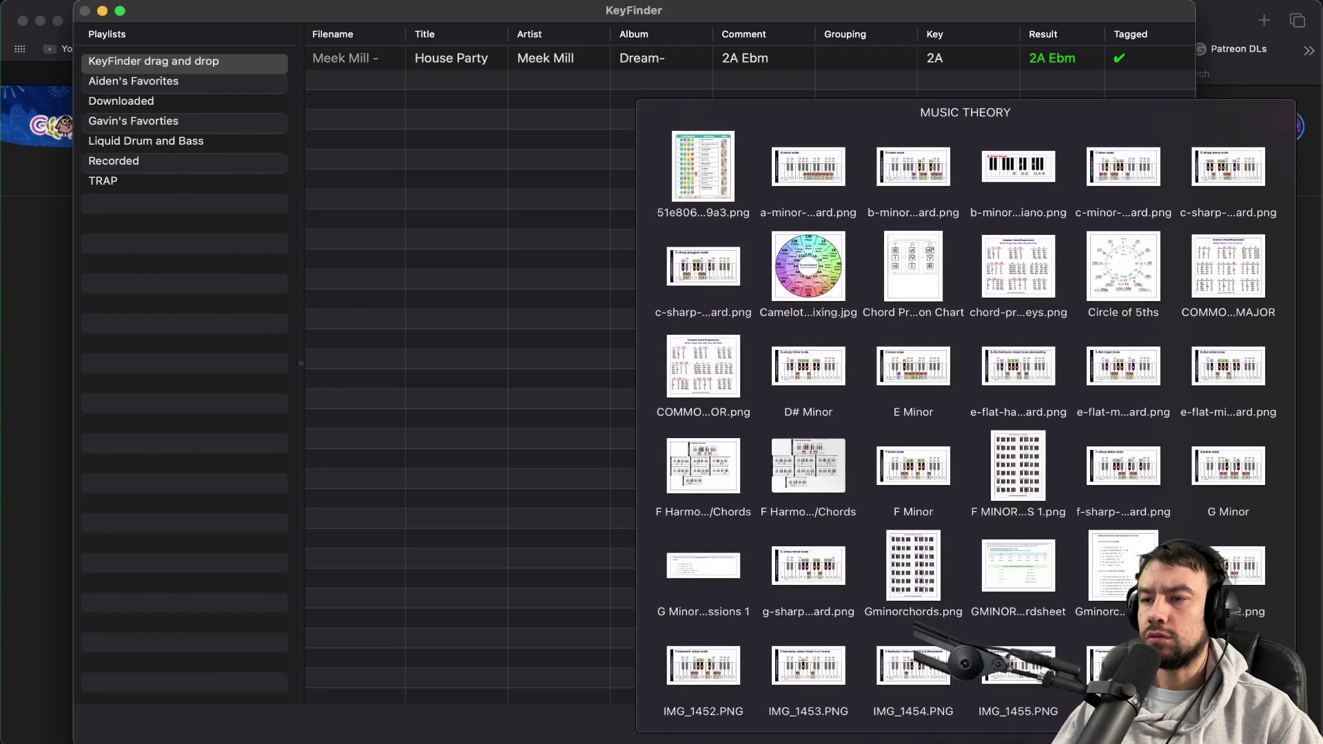
left_click(563, 572)
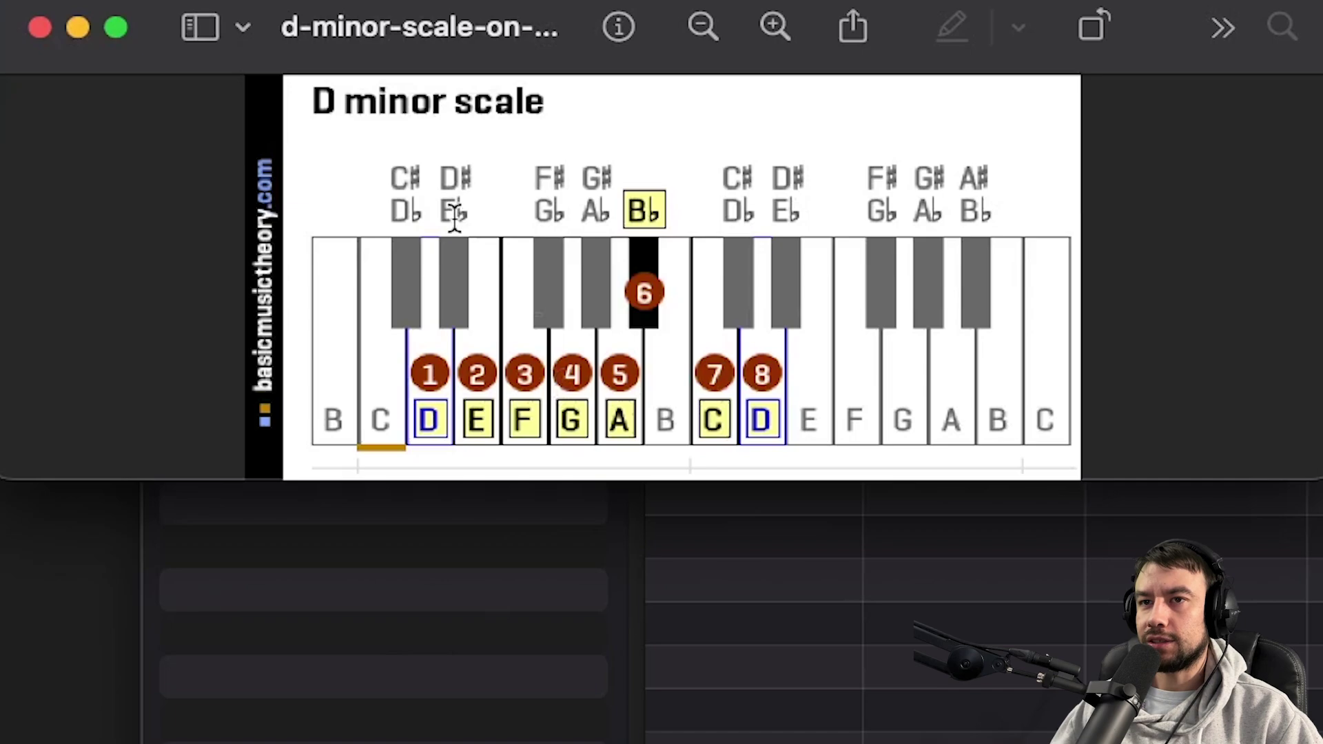
left_click_drag(471, 218, 465, 180)
left_click(472, 200)
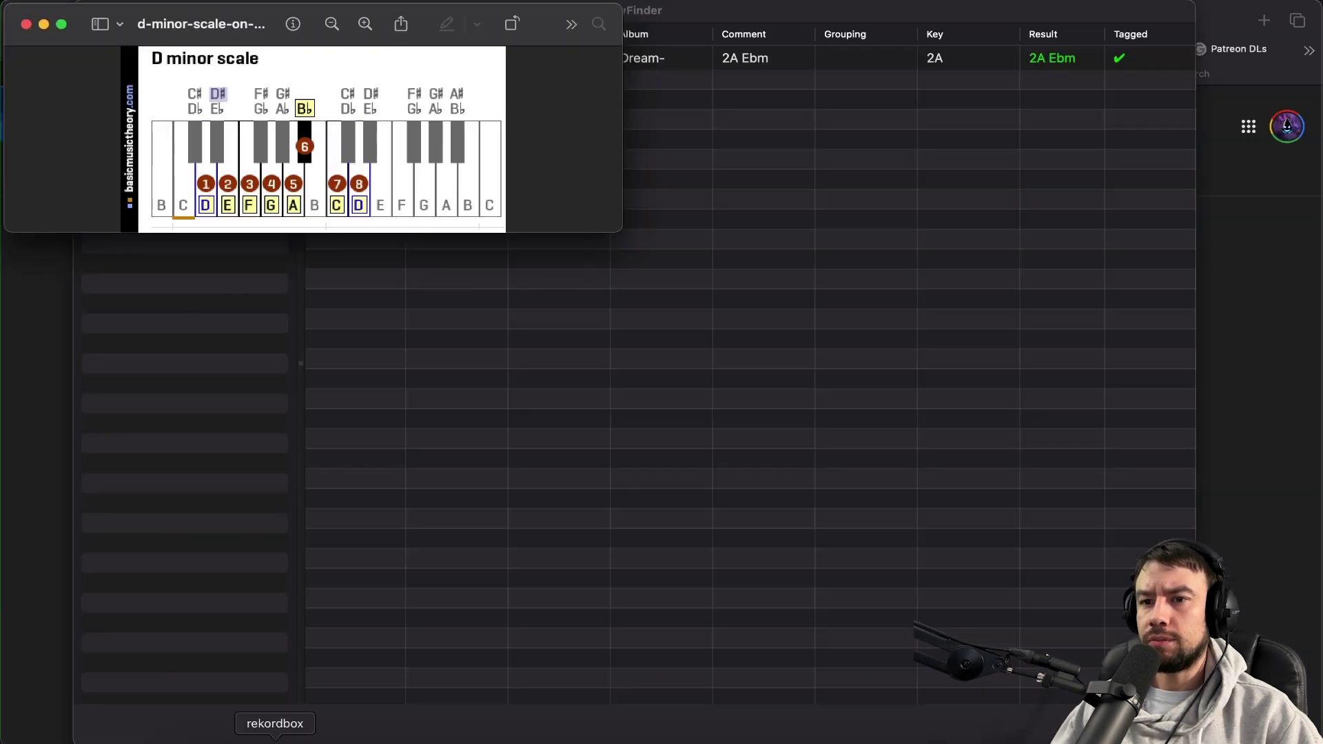
Step: Switch back to Ableton Live, keep the ORIGINAL track unfolded, and consult the D minor scale image again
left_click(267, 742)
key("u")
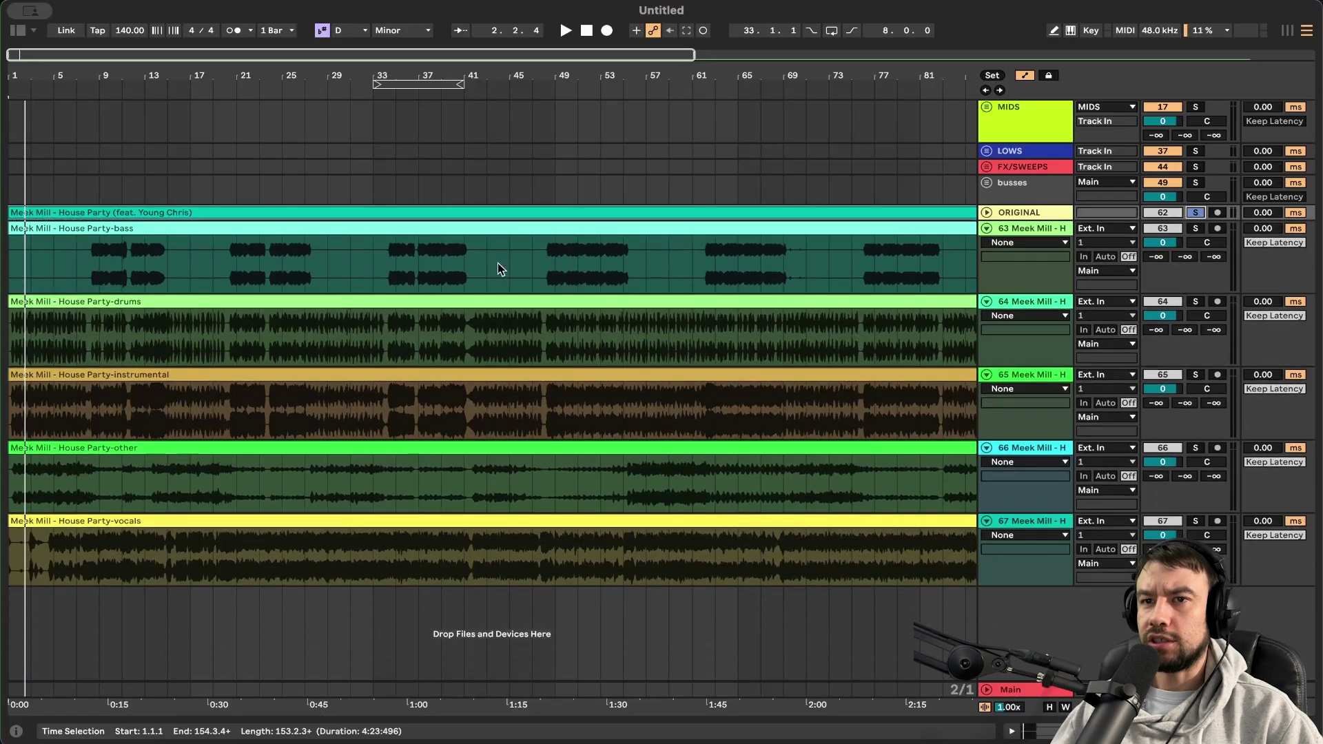
left_click(987, 212)
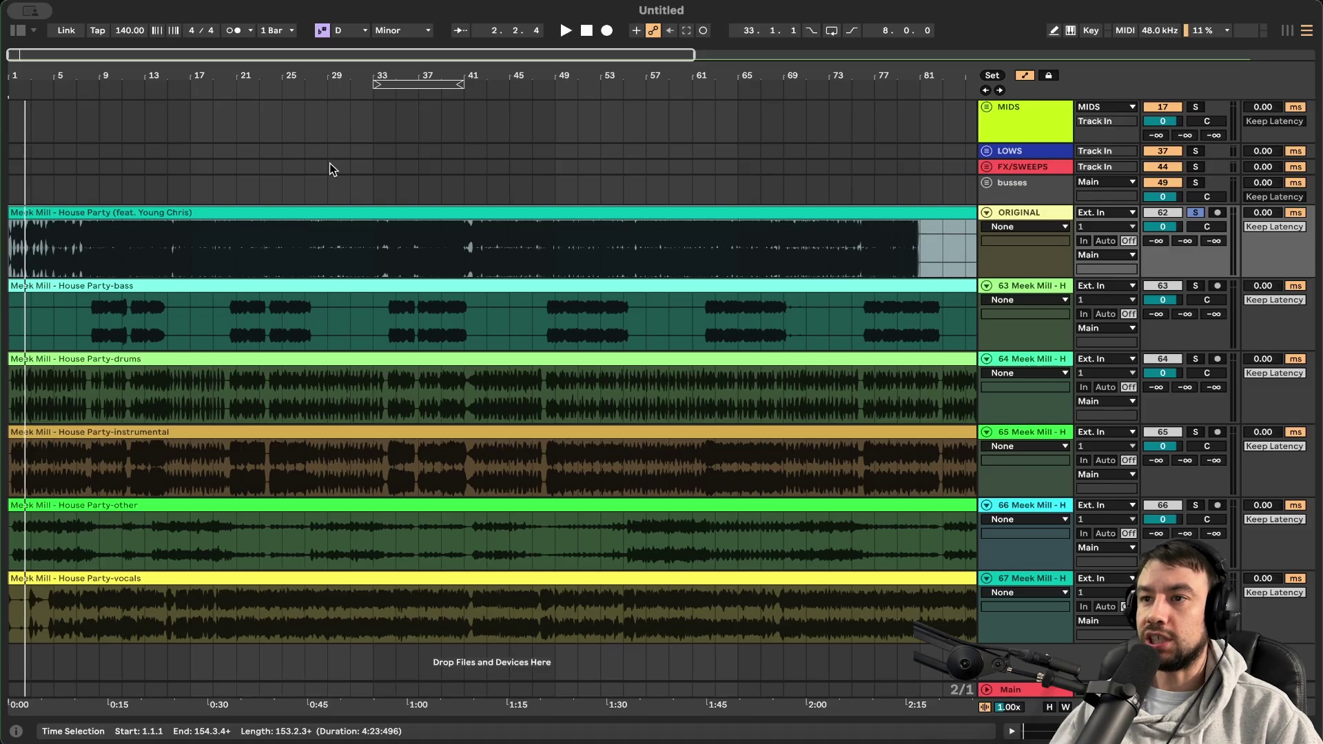
left_click(207, 213)
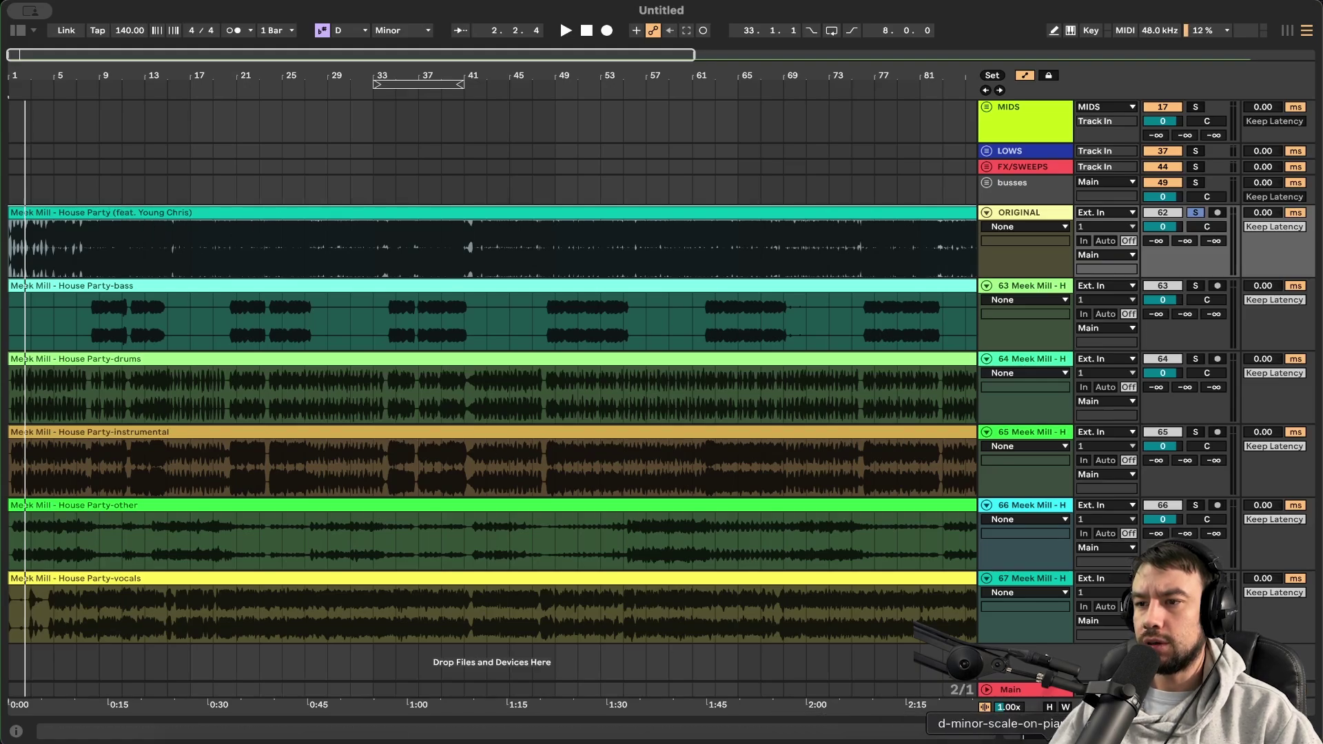
left_click(1021, 741)
left_click(391, 361)
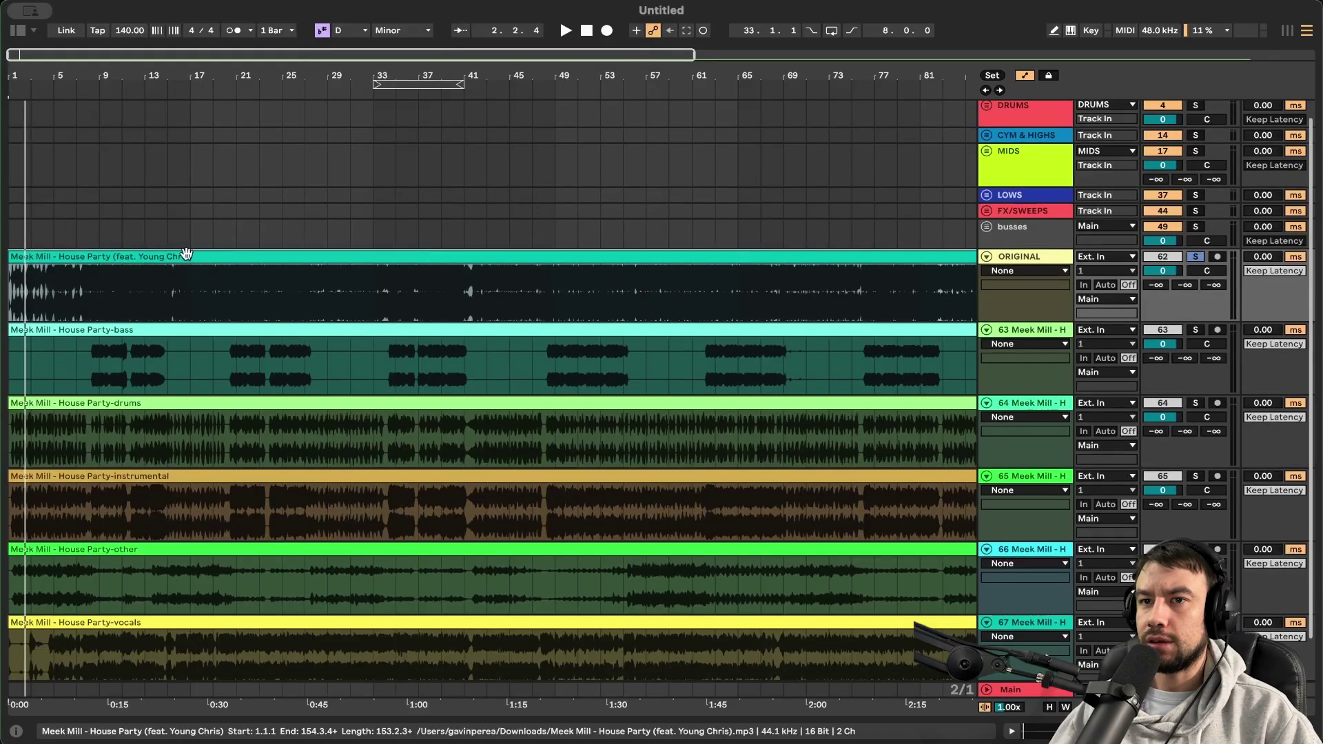
Step: Try transposing the full song and its five stem clips together by -1 semitone, and undo the change
scroll(166, 251, "down", 2)
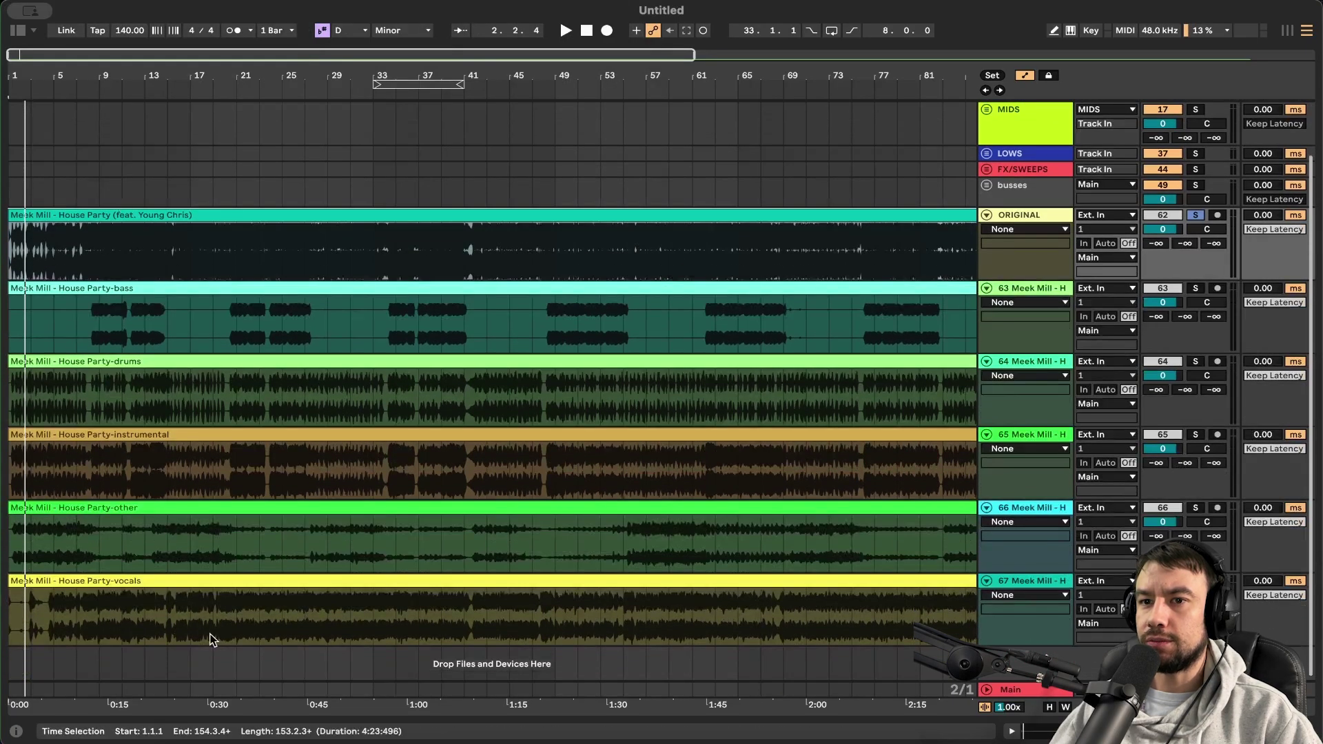
left_click(171, 579, "shift")
double_click(171, 579)
scroll(169, 112, "up", 4)
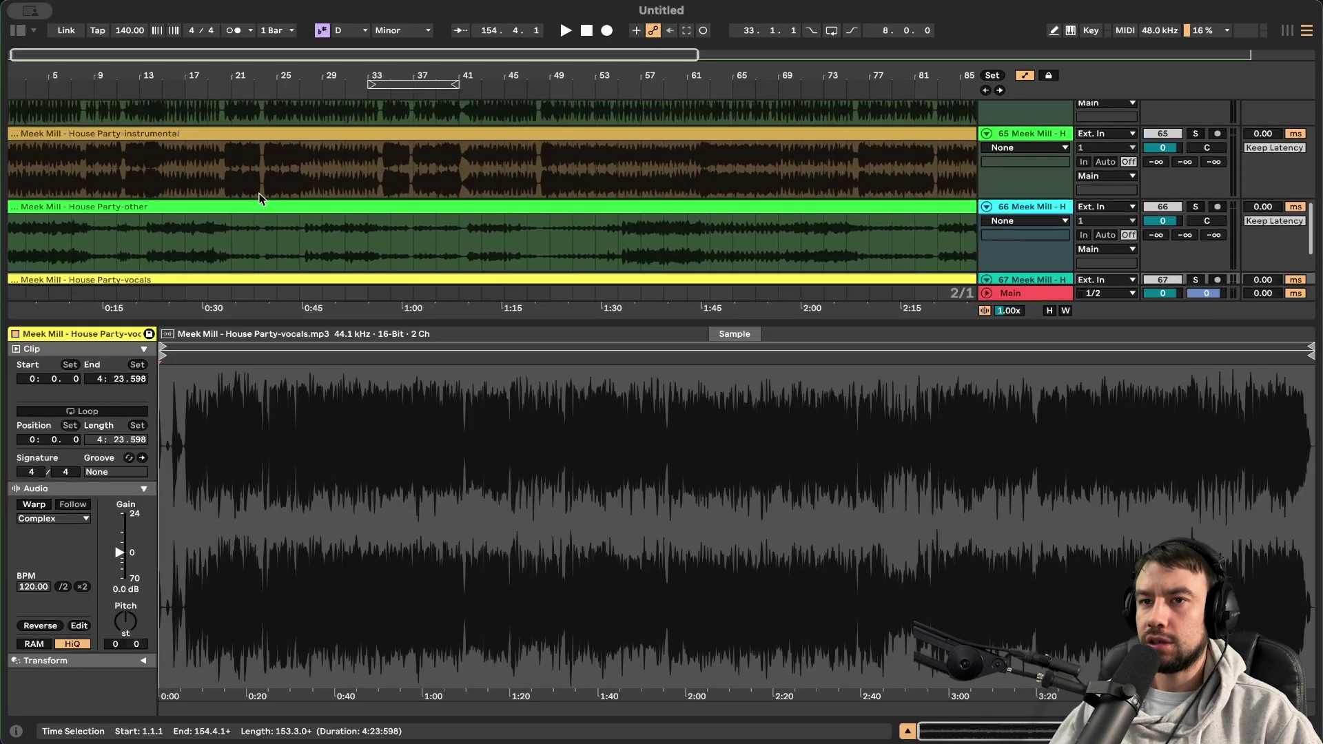
scroll(171, 112, "up", 3)
left_click(153, 177, "shift")
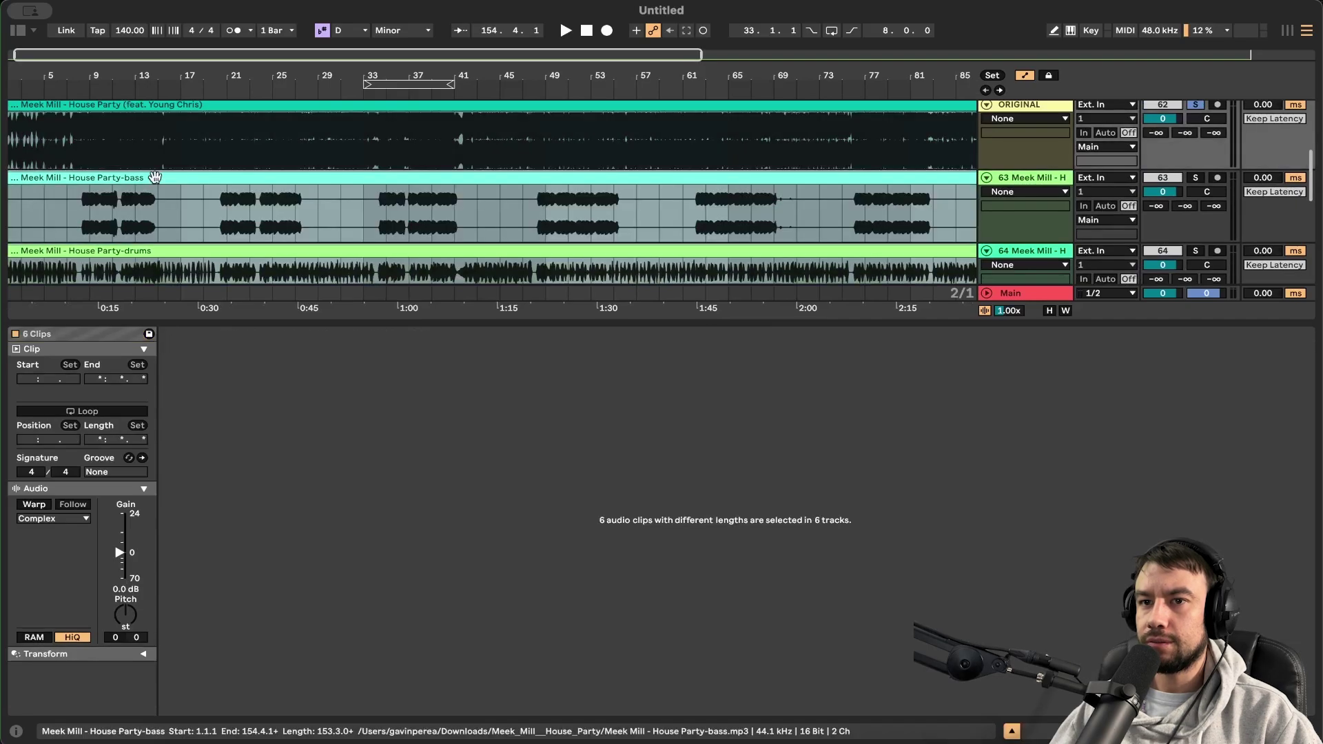
scroll(154, 177, "down", 2)
left_click(122, 618)
left_click_drag(125, 618, 125, 622)
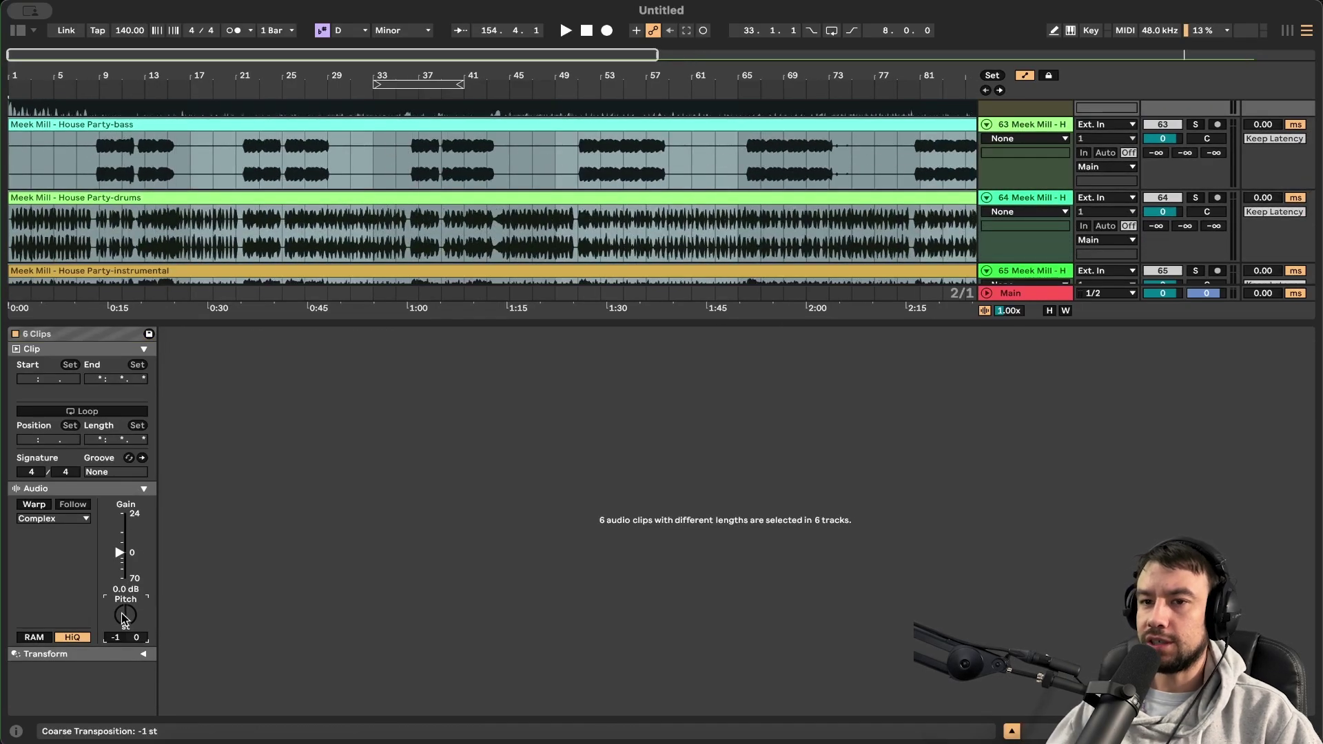
key("super+z")
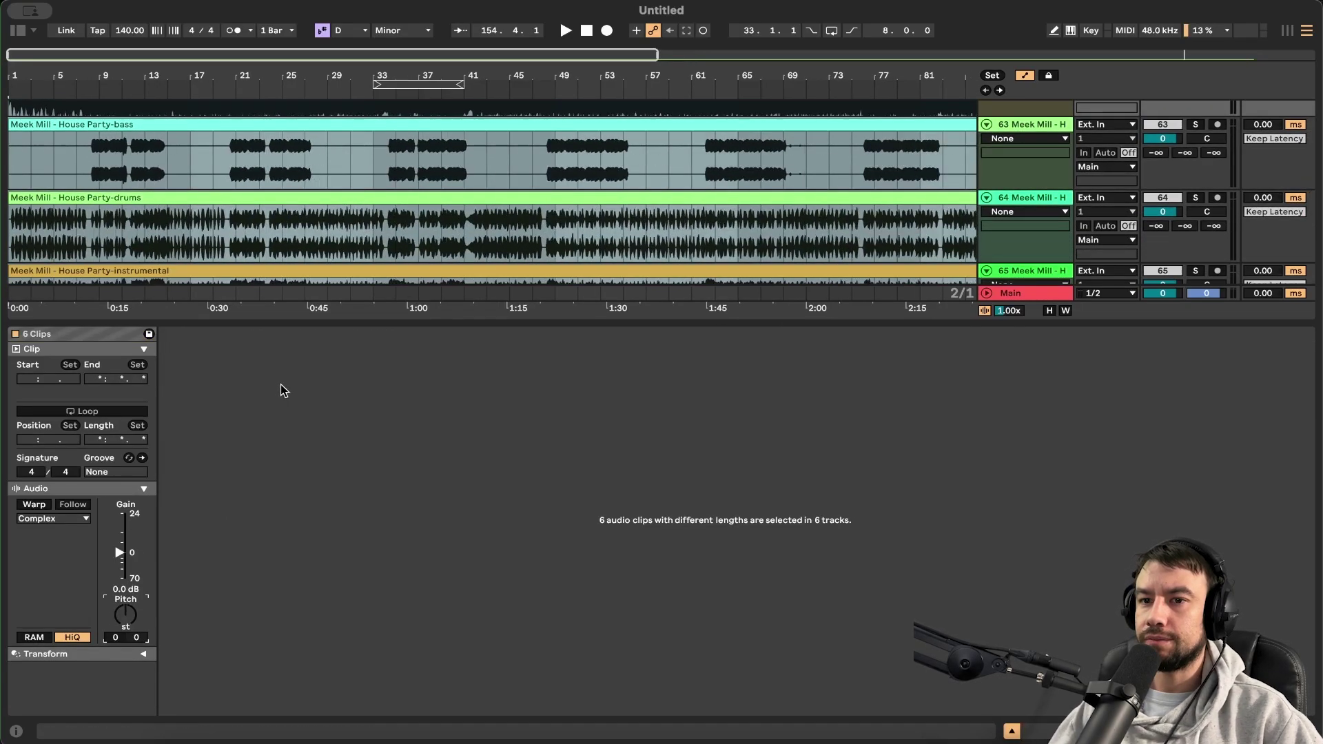
Step: Try turning on Warp for the six selected audio clips, and undo it
left_click(34, 505)
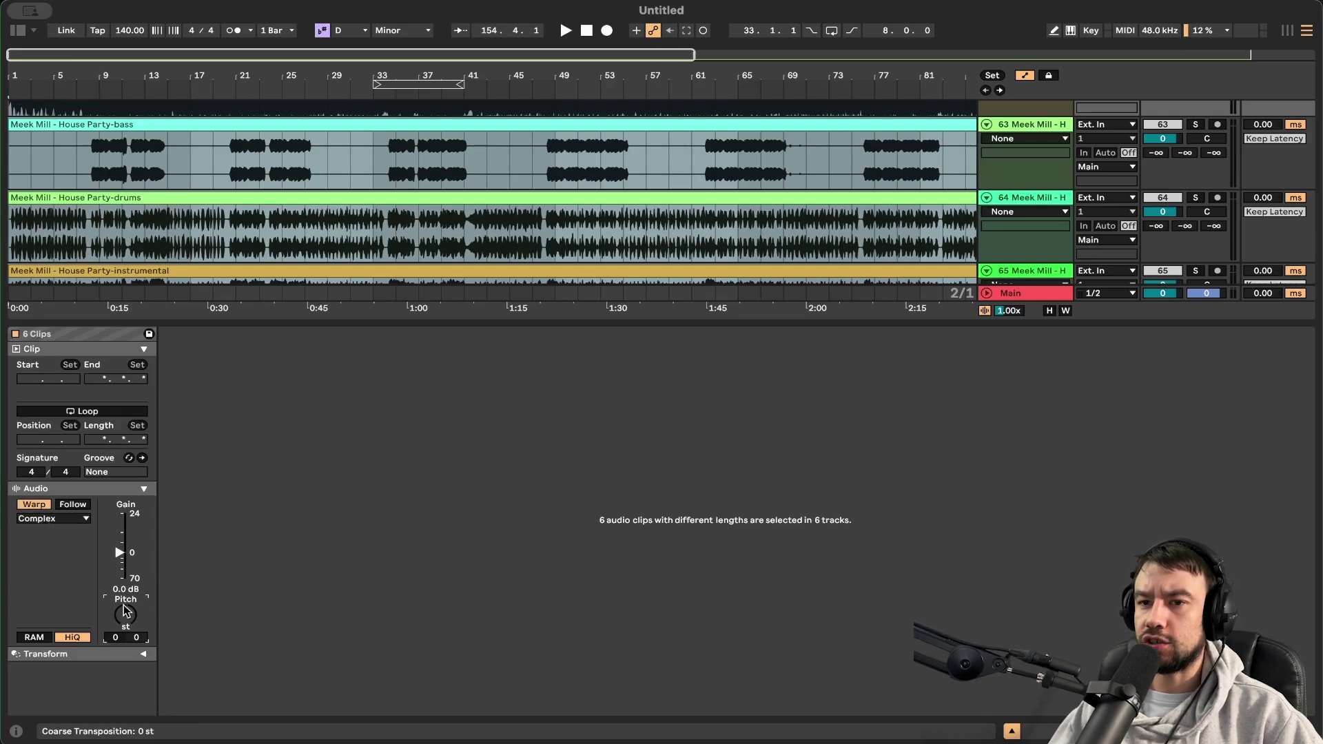
key("super+z")
key("super+z")
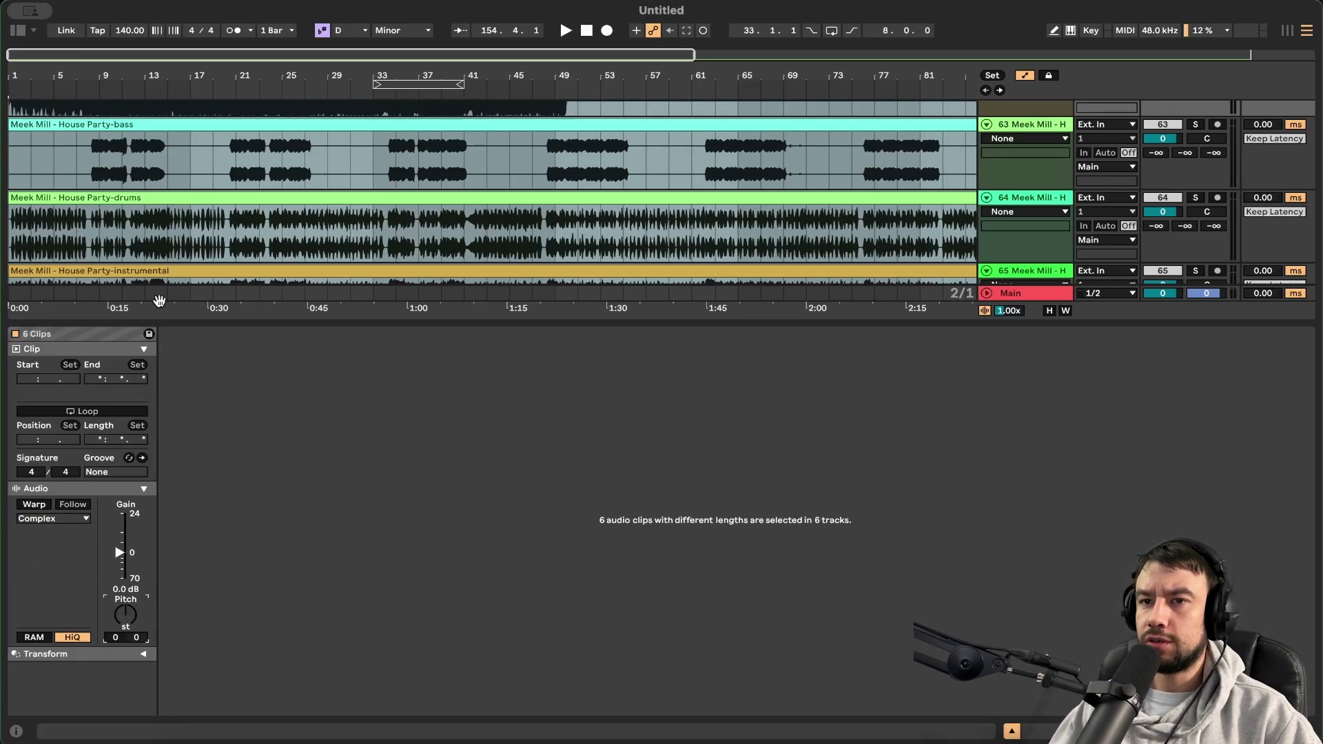
Step: Hide the clip details and place the insert marker at bar 7 on the instrumental track
key("super+alt+l")
left_click(143, 478)
left_click(81, 471)
scroll(81, 471, "up", 3)
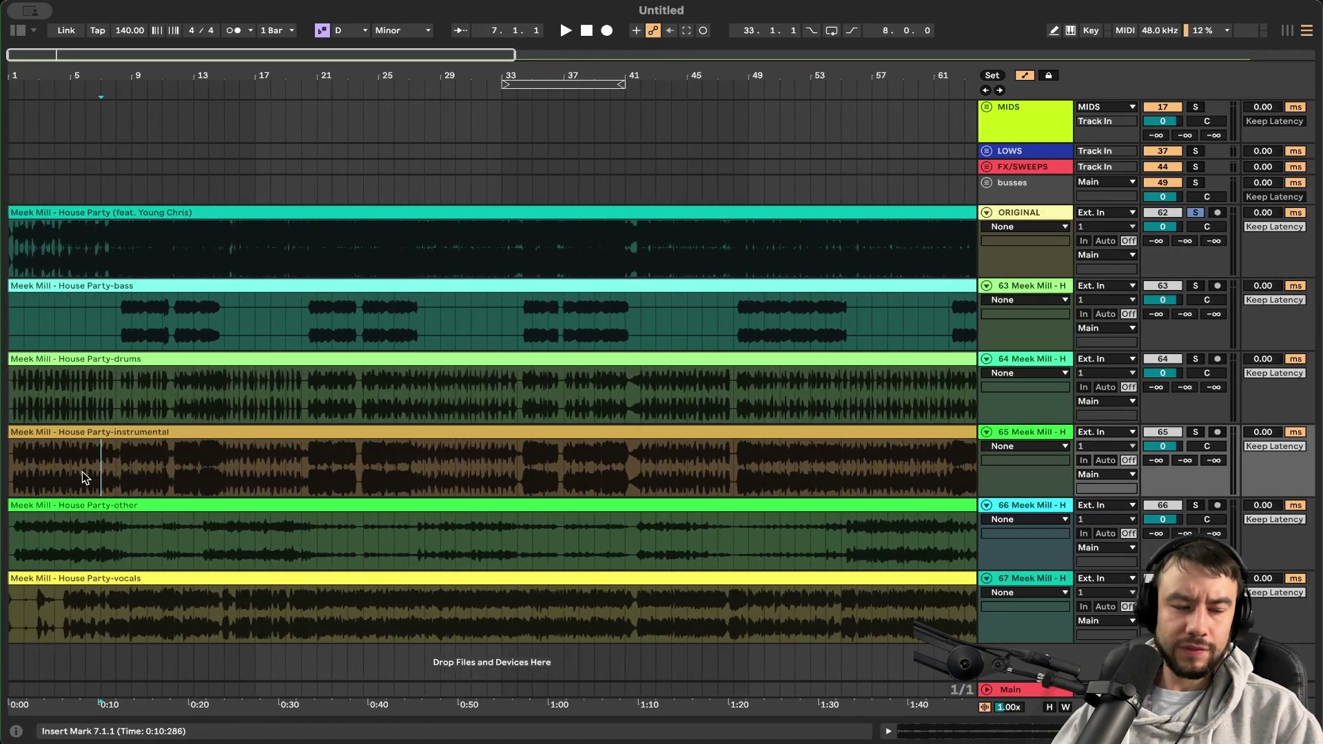
key("minus")
key("minus")
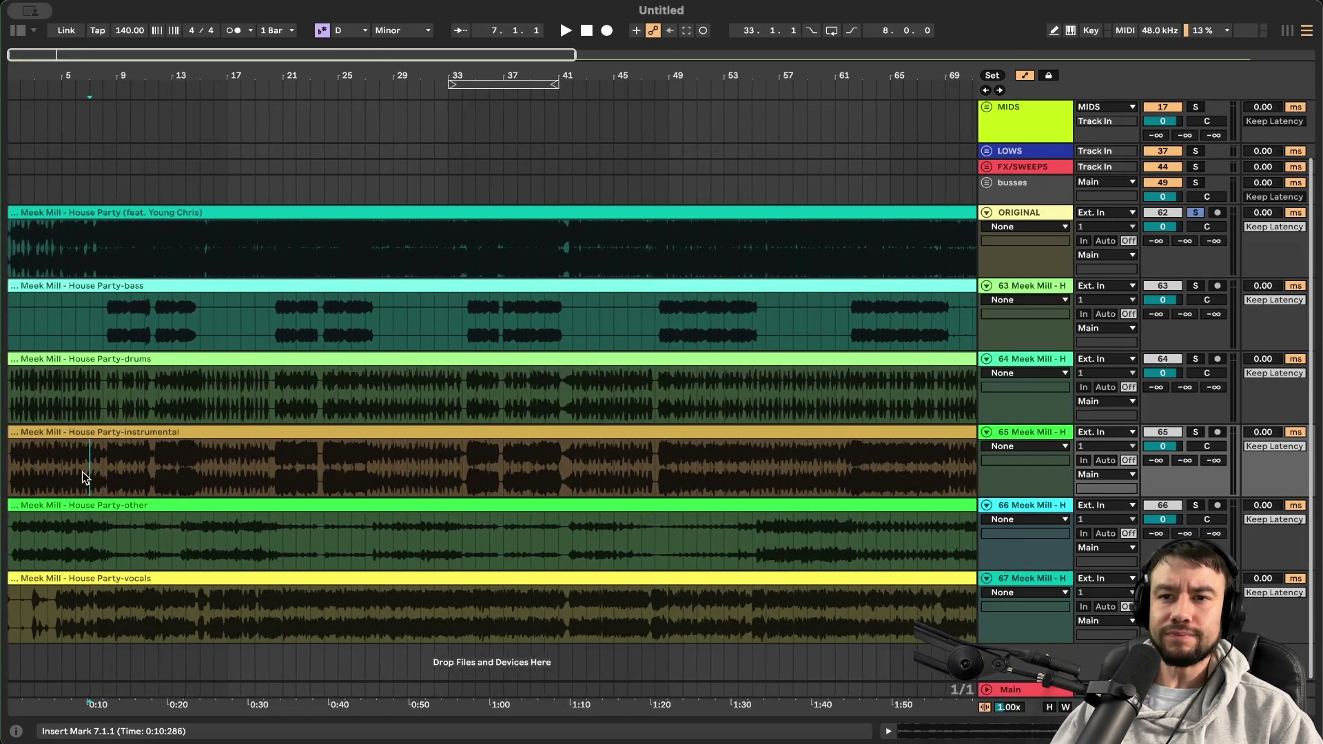
key("plus")
key("plus")
key("plus")
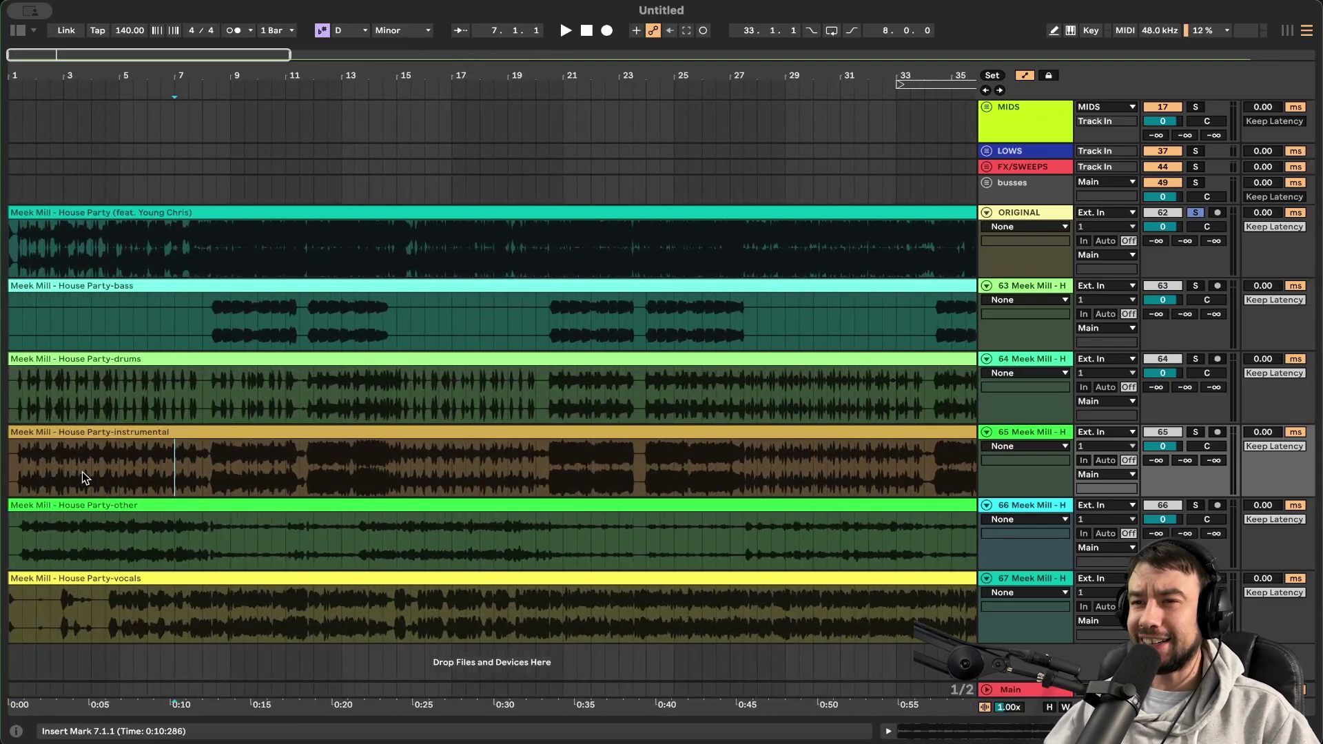
key("plus")
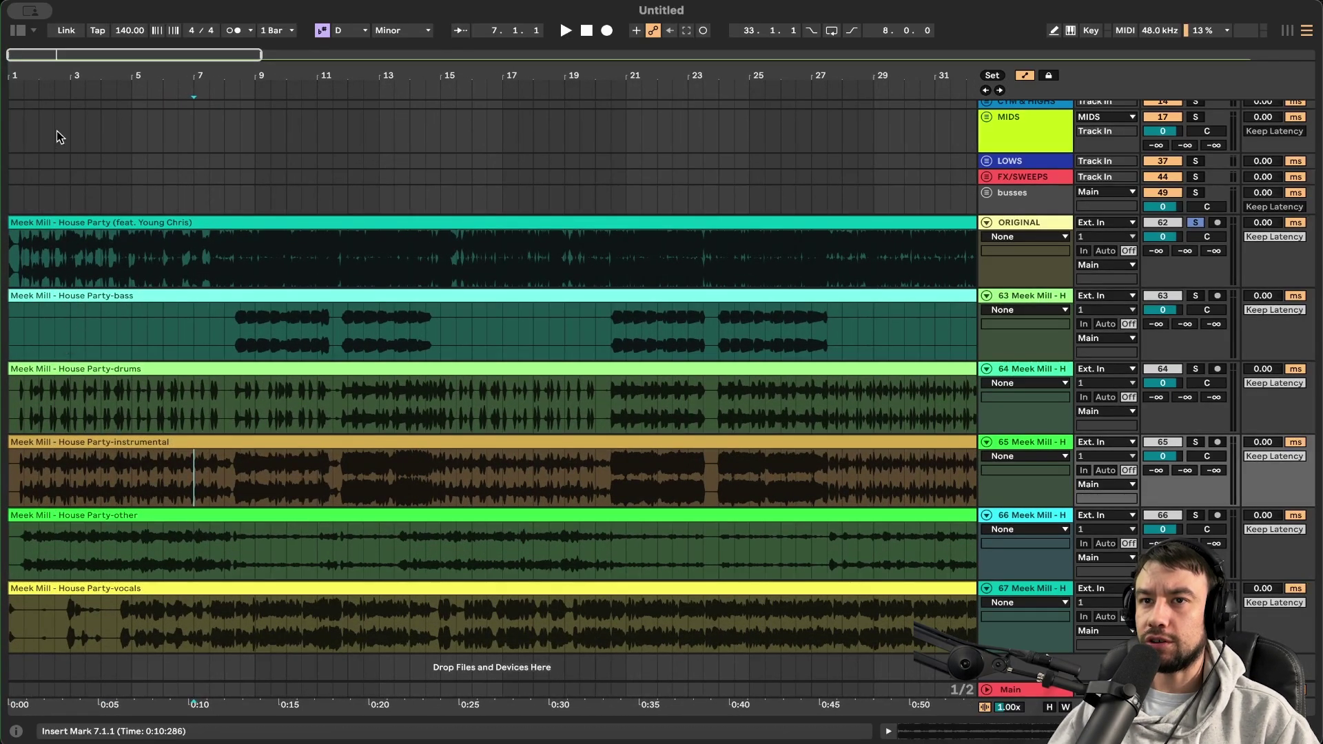
scroll(89, 442, "up", 5)
scroll(89, 446, "up", 2)
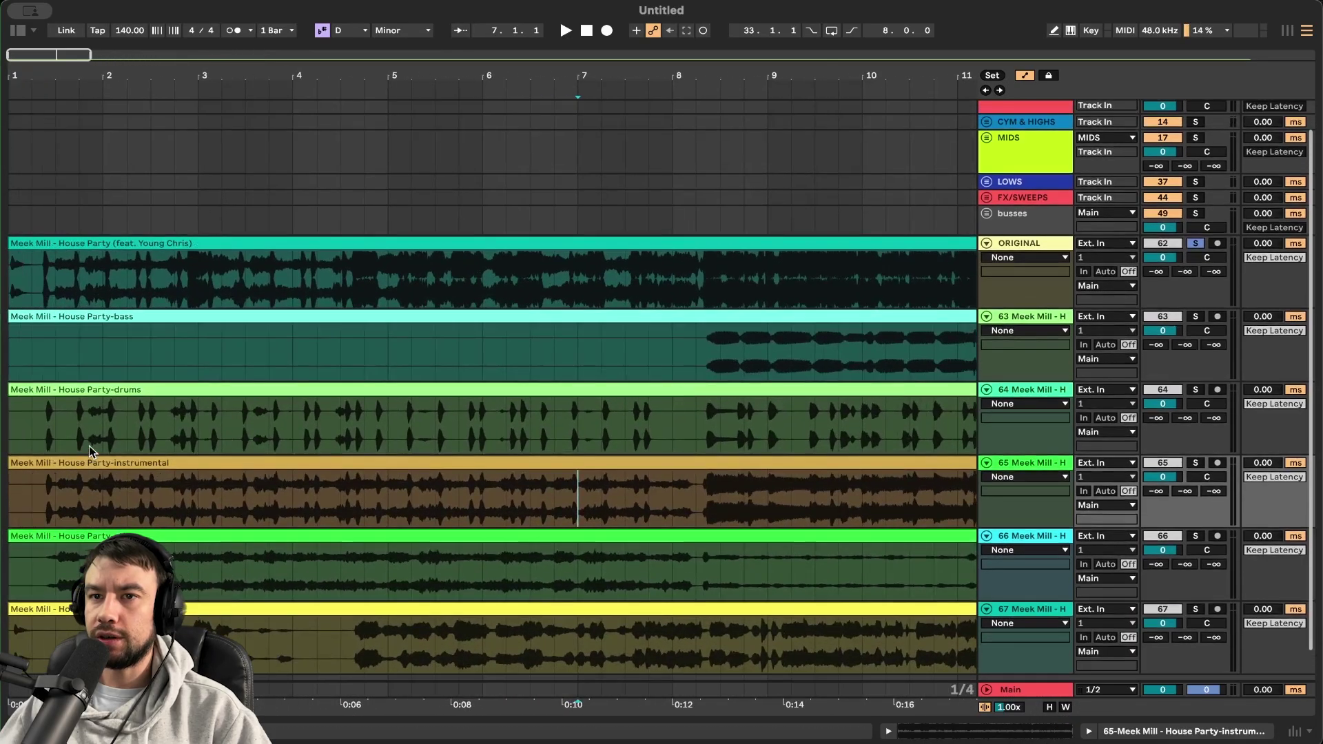
scroll(55, 377, "down", 6)
Step: Consult the D minor scale image, open the D# Minor one from the MUSIC THEORY folder for comparison, and return to Ableton Live
key("super+Tab")
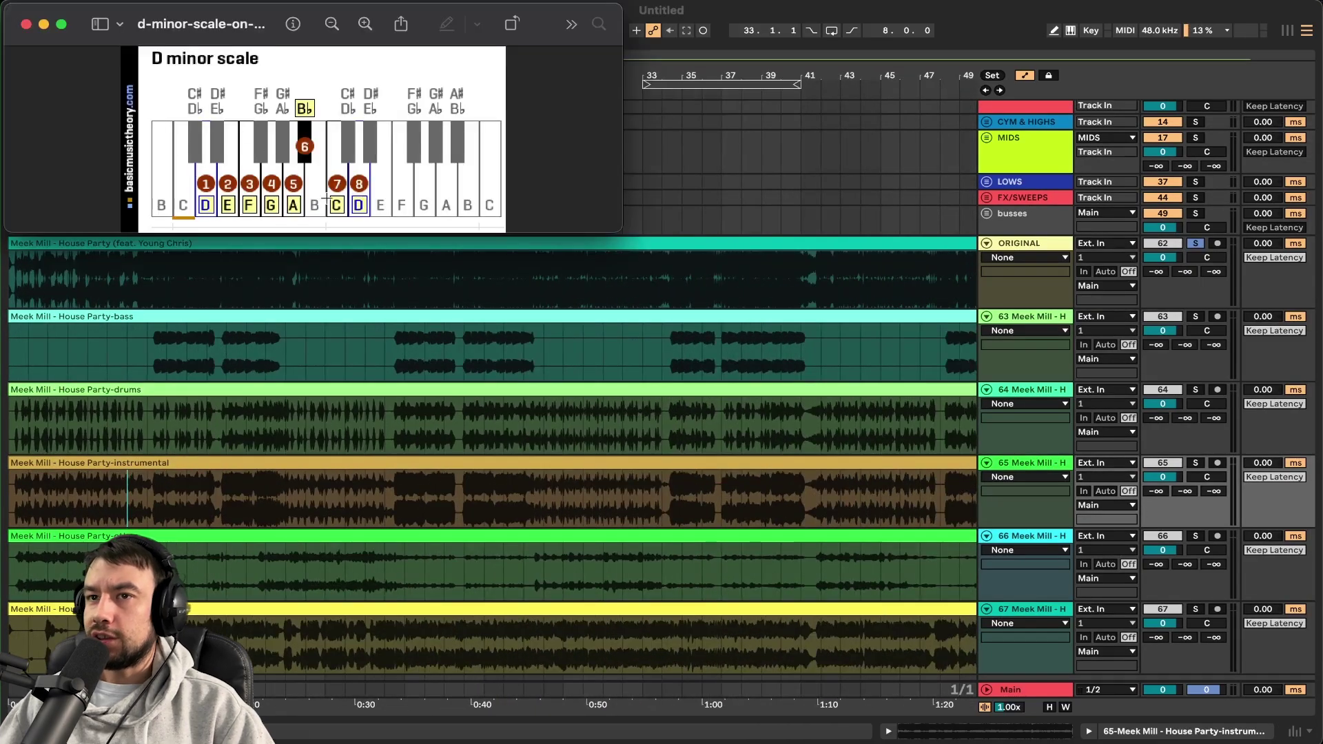
key("super+Tab")
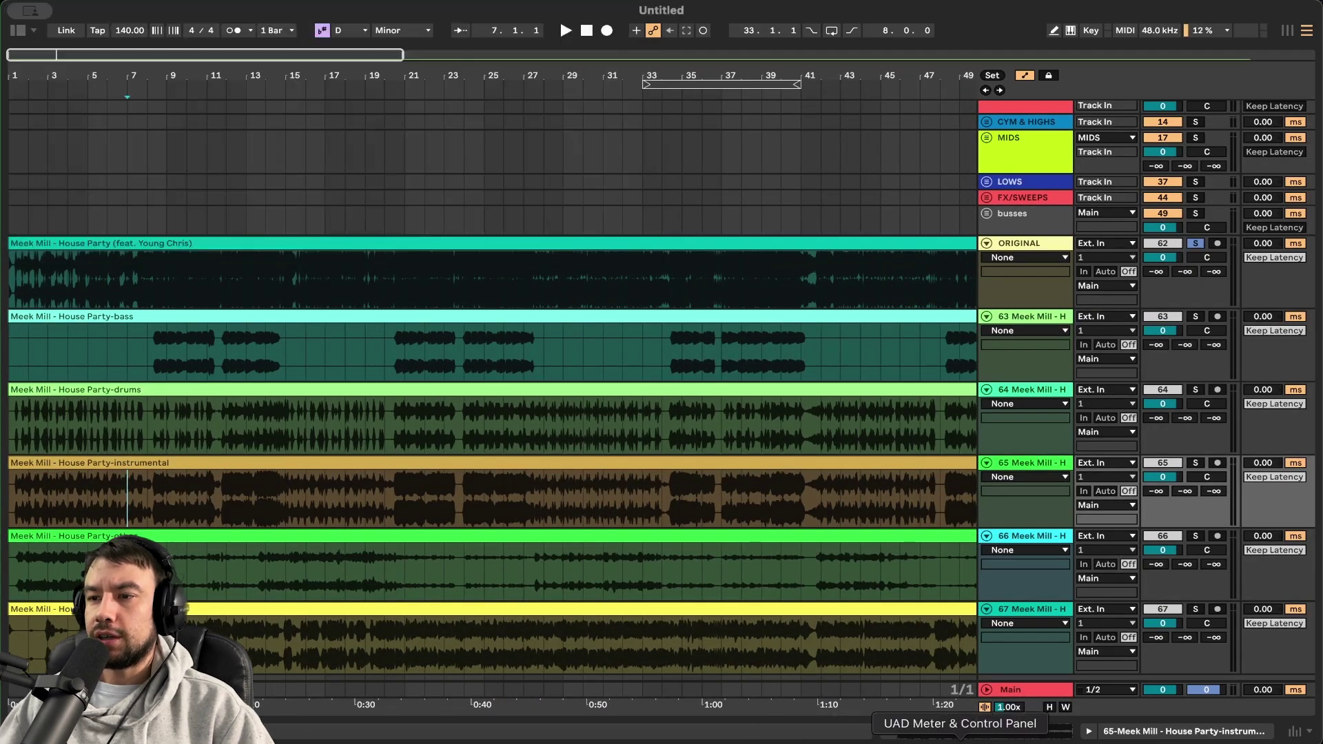
left_click(1072, 736)
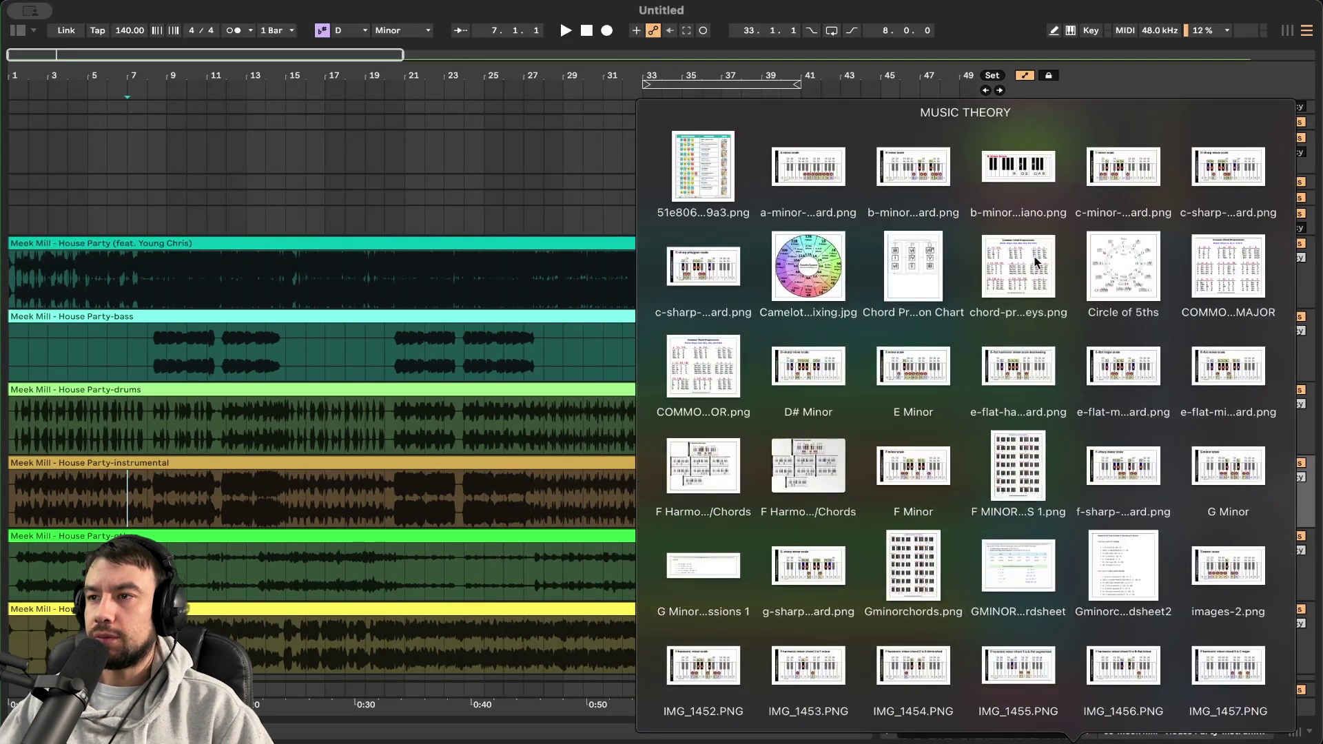
left_click(817, 376)
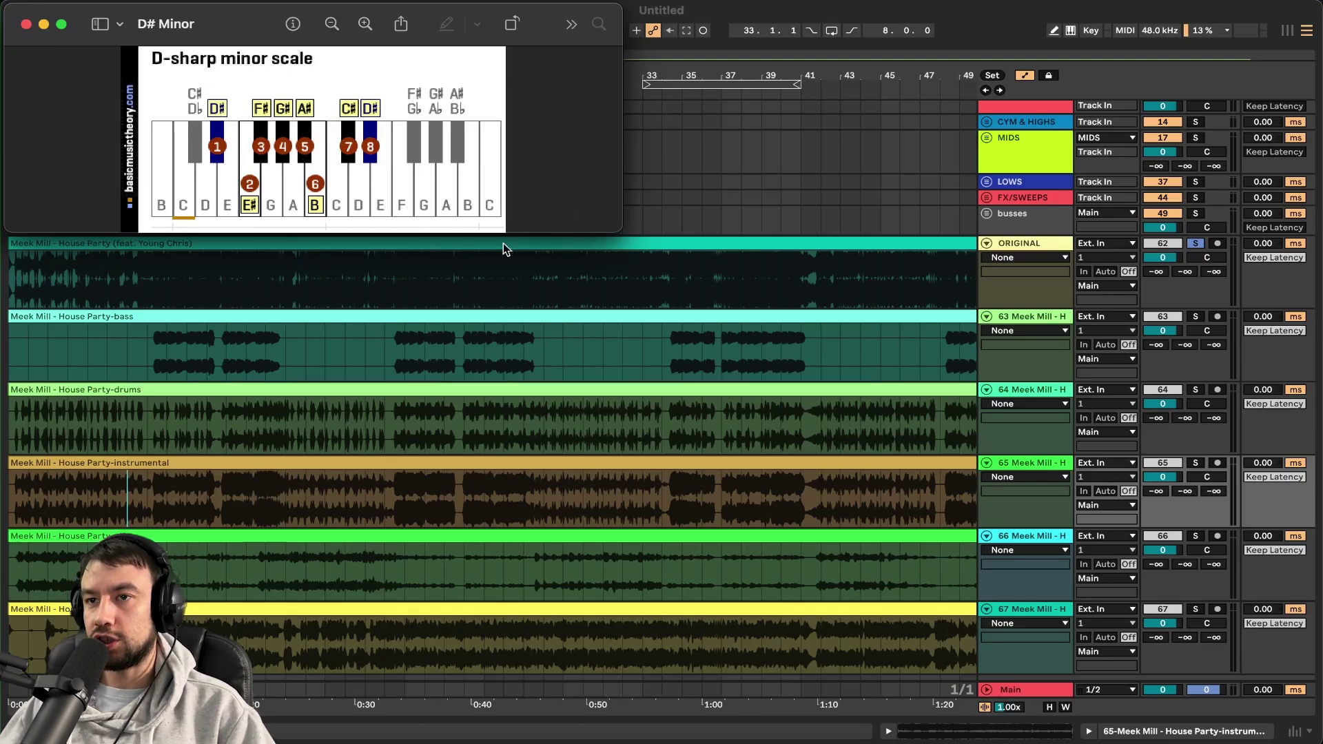
left_click(270, 303)
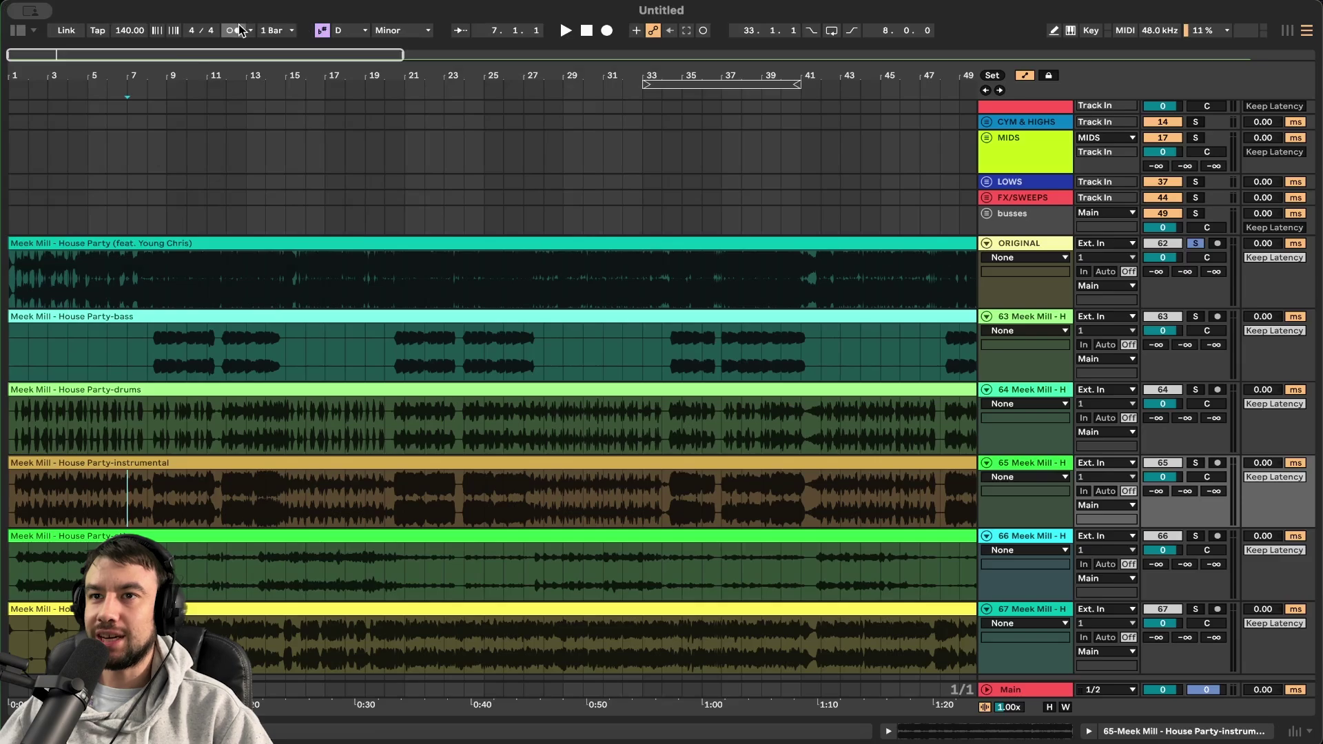
Step: Turn on the metronome and play it on its own from bar 157, past the end of the clips
scroll(116, 119, "down", 2)
scroll(117, 130, "up", 3)
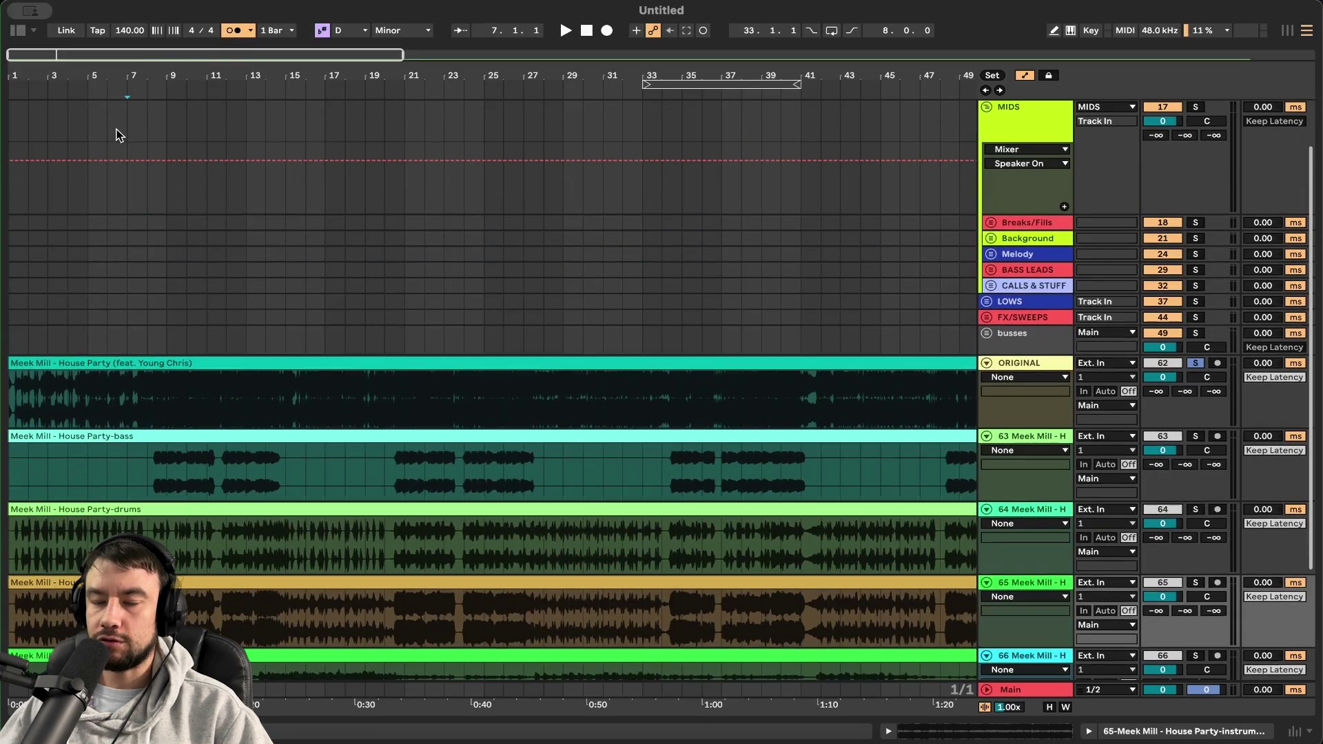
scroll(263, 338, "down", 5)
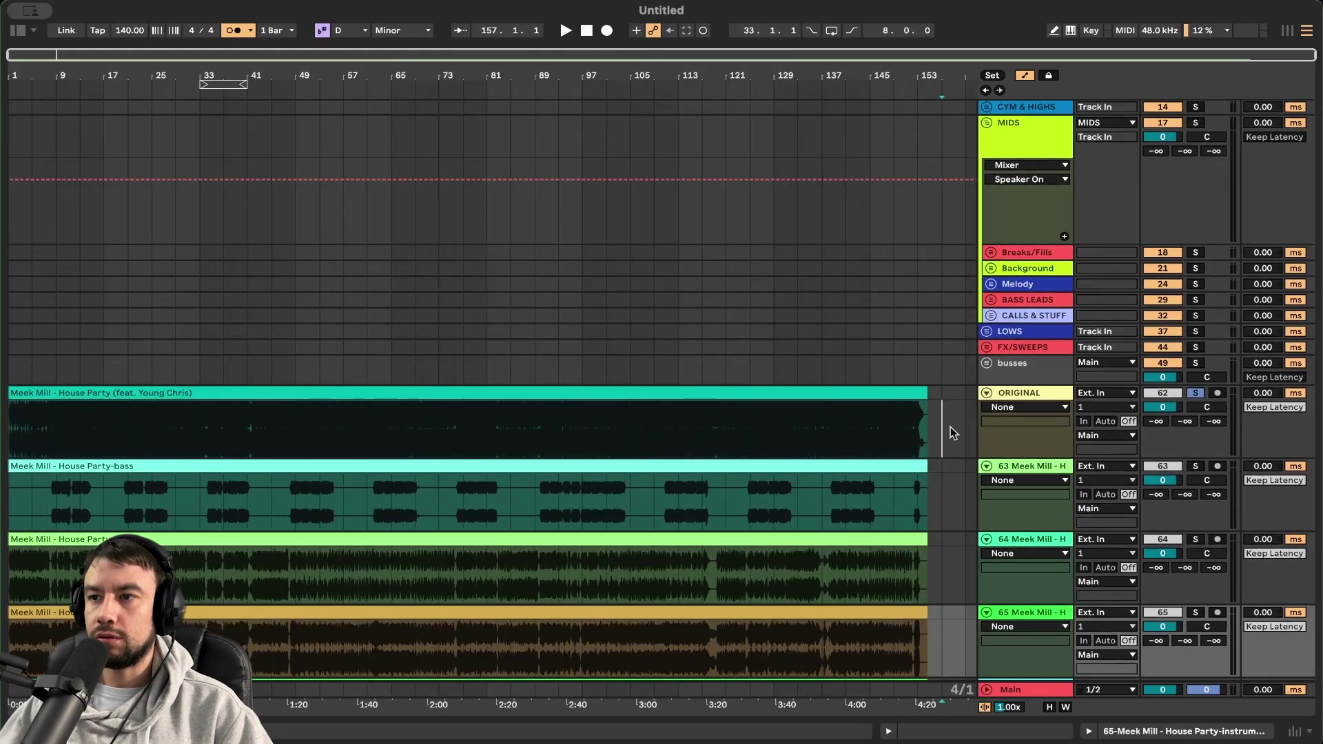
left_click(952, 427)
key("space")
scroll(952, 428, "up", 5)
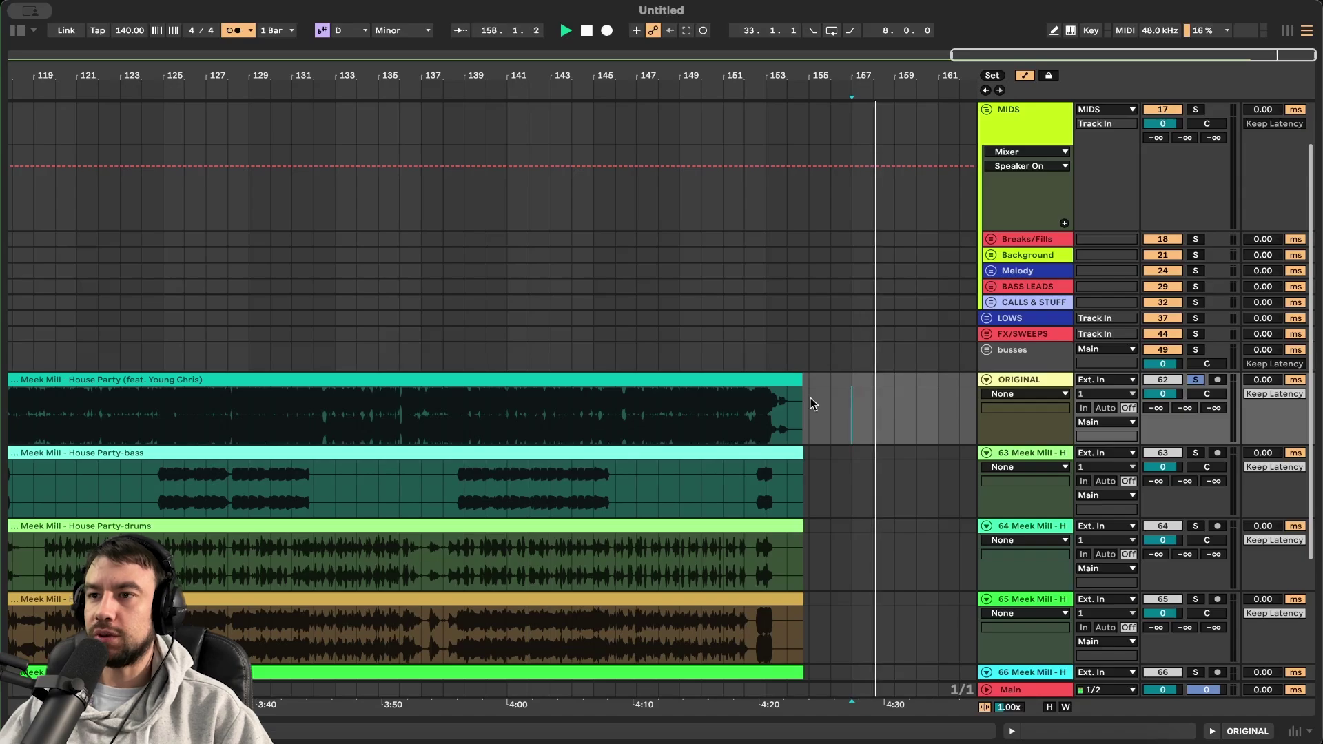
scroll(811, 399, "up", 3)
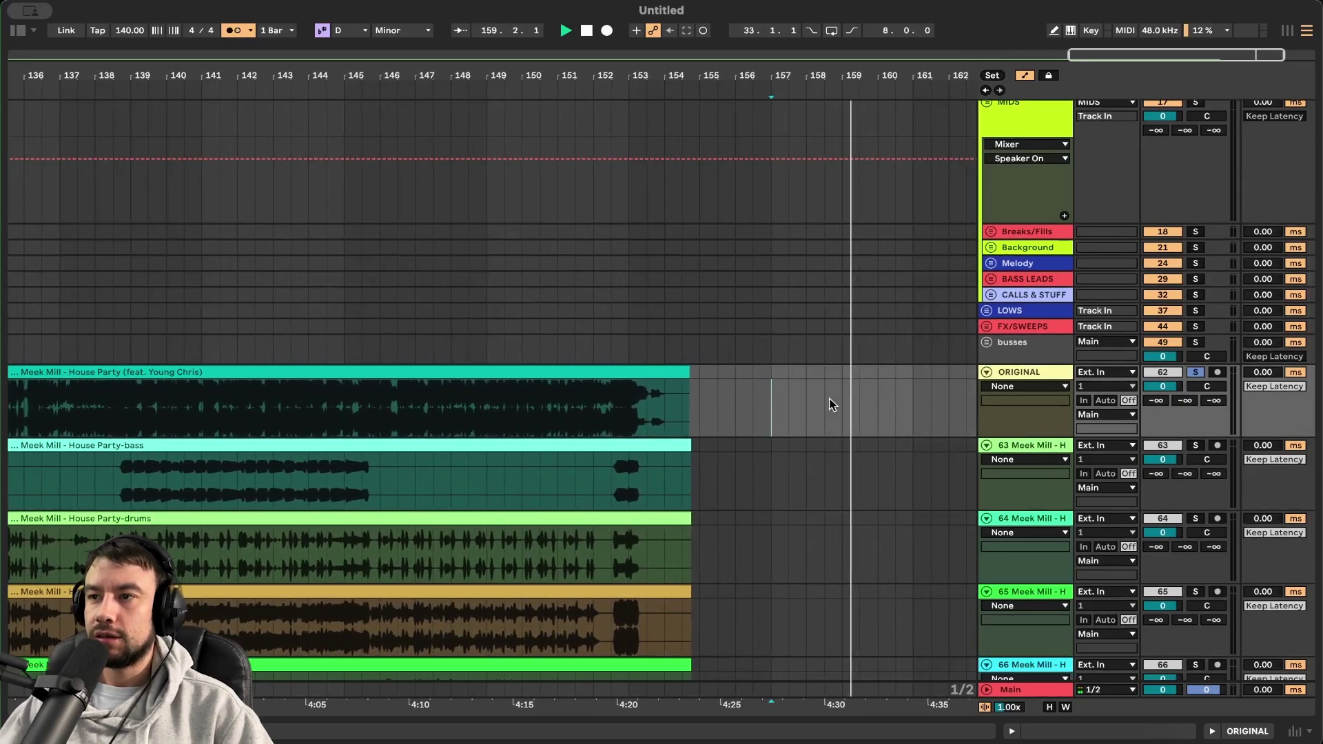
scroll(556, 440, "left", 5)
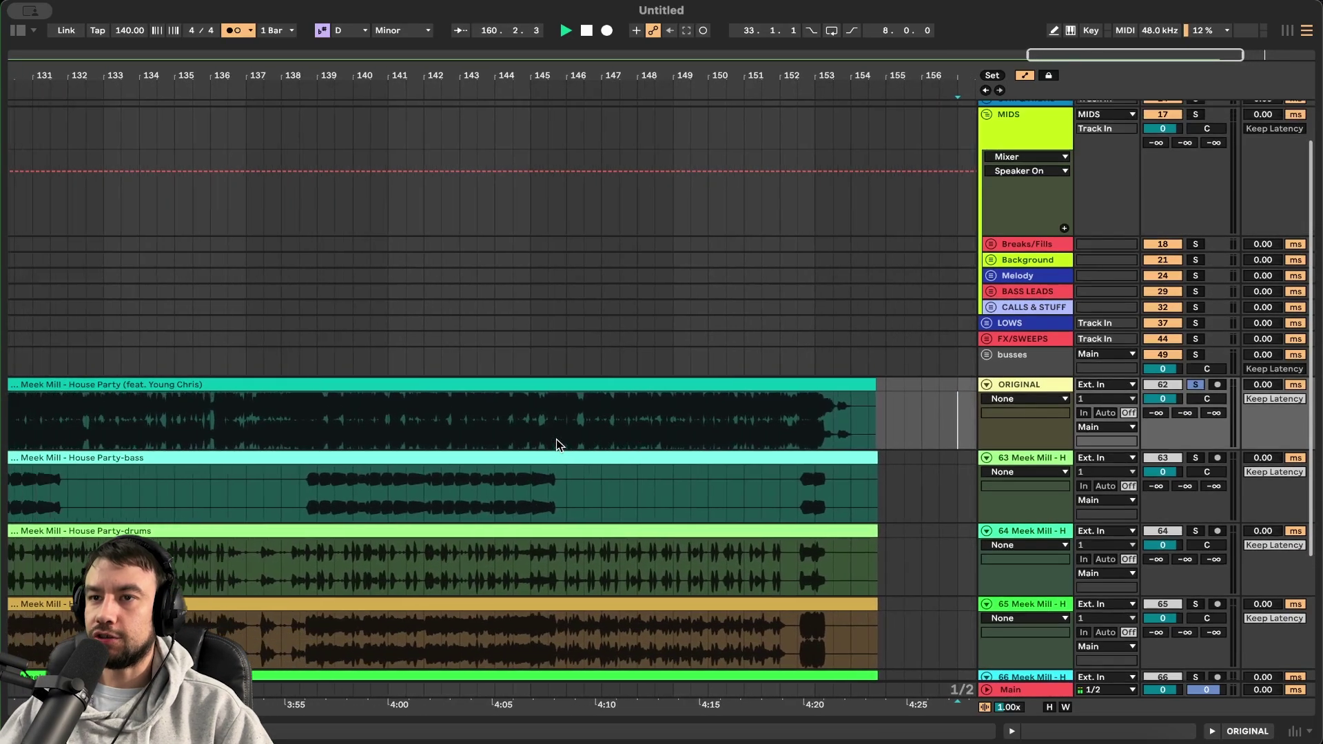
scroll(287, 422, "left", 4)
scroll(208, 445, "down", 3)
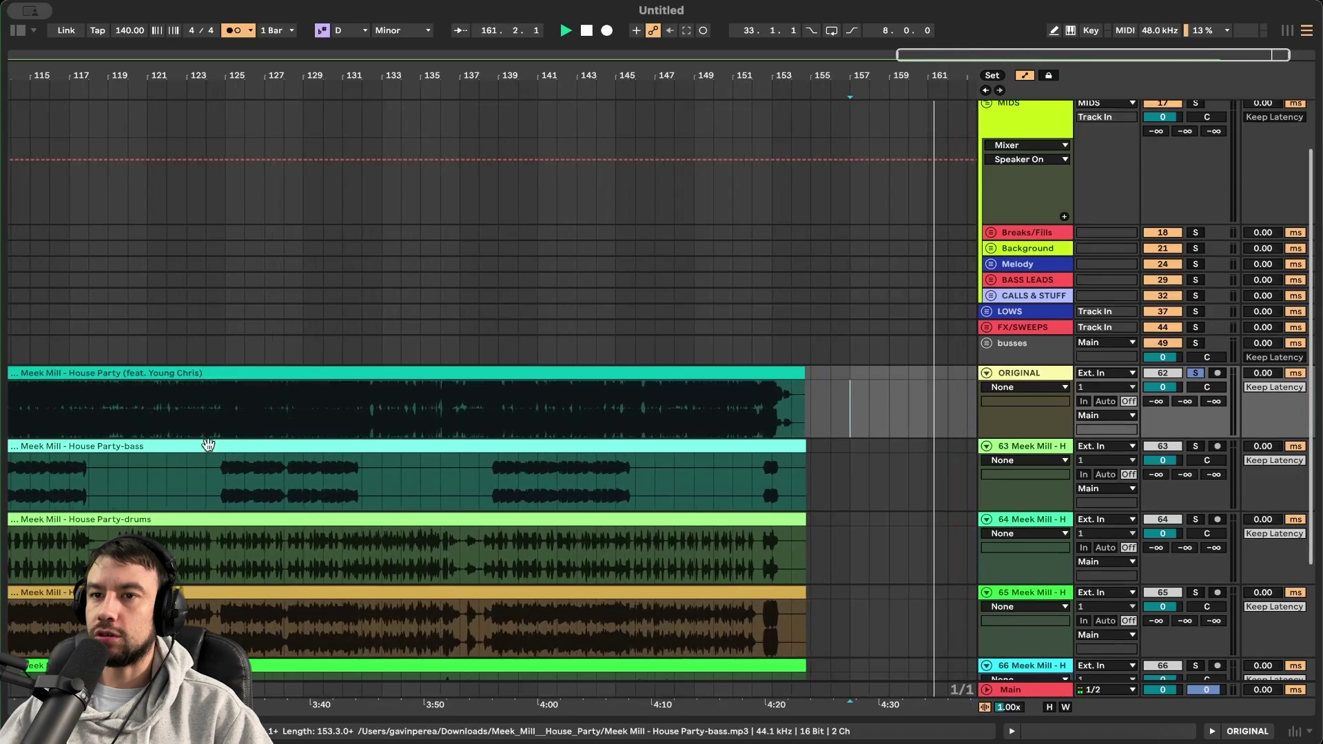
Step: Play the song from around bar 117 and lower the ORIGINAL track's volume to -16.8 dB
left_click(69, 405)
scroll(295, 462, "left", 8)
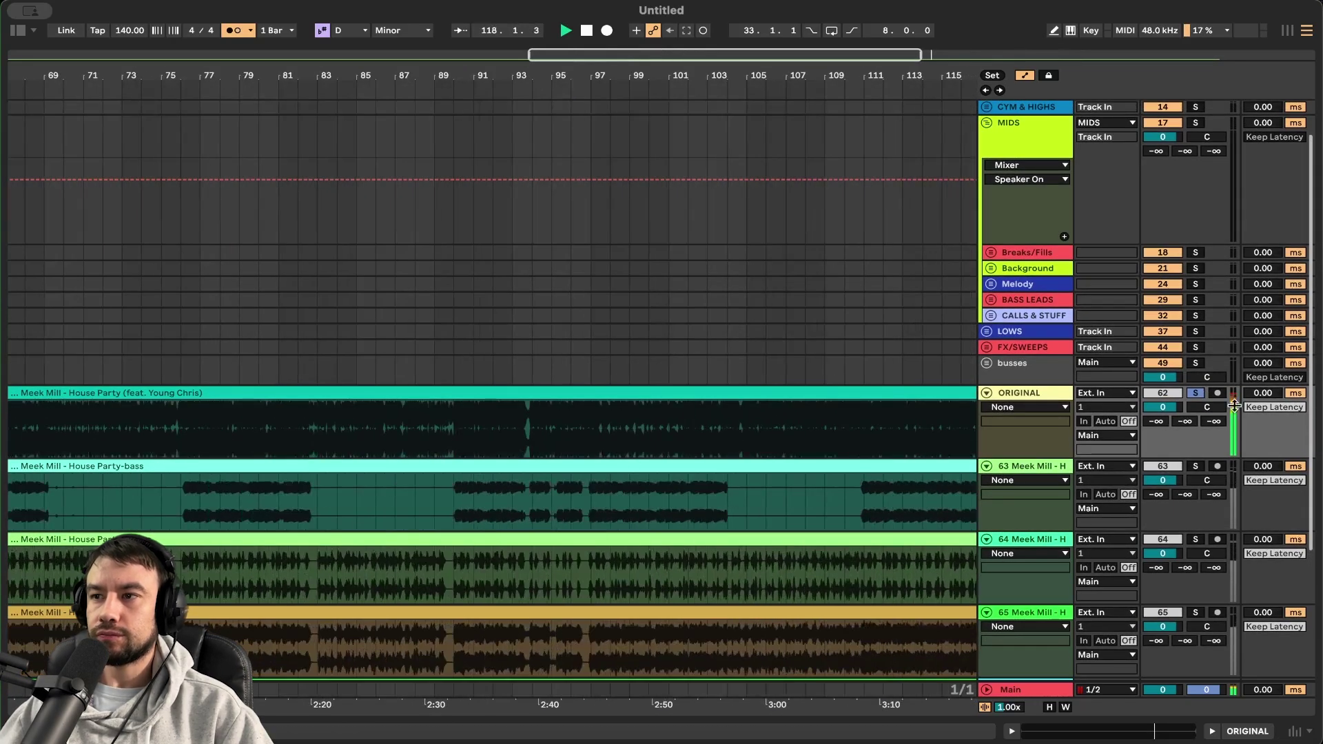
left_click_drag(1172, 407, 1171, 441)
key("space")
key("space")
scroll(210, 376, "left", 10)
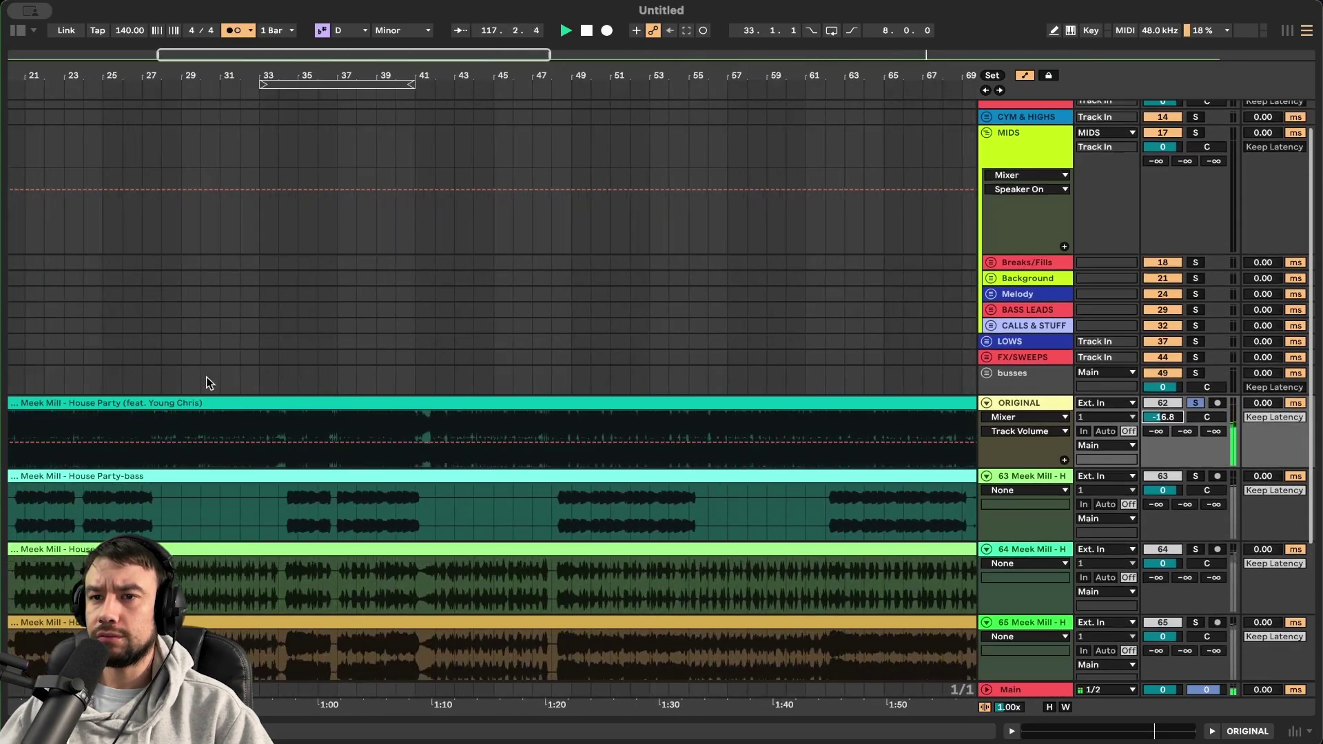
Step: Play the song from bar 1 against the metronome to compare their timing, and stop playback
key("space")
scroll(105, 403, "up", 4)
scroll(106, 404, "left", 10)
scroll(52, 426, "up", 4)
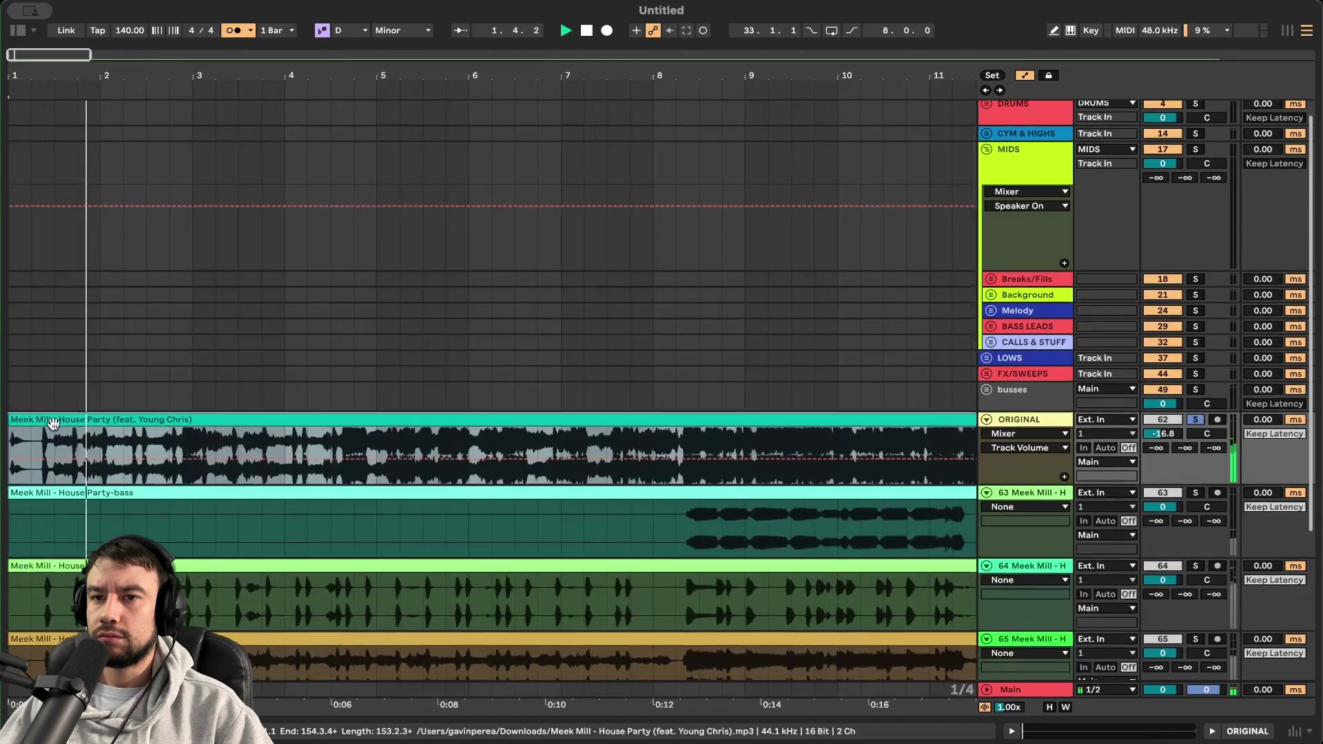
scroll(218, 440, "up", 2)
scroll(216, 440, "down", 3)
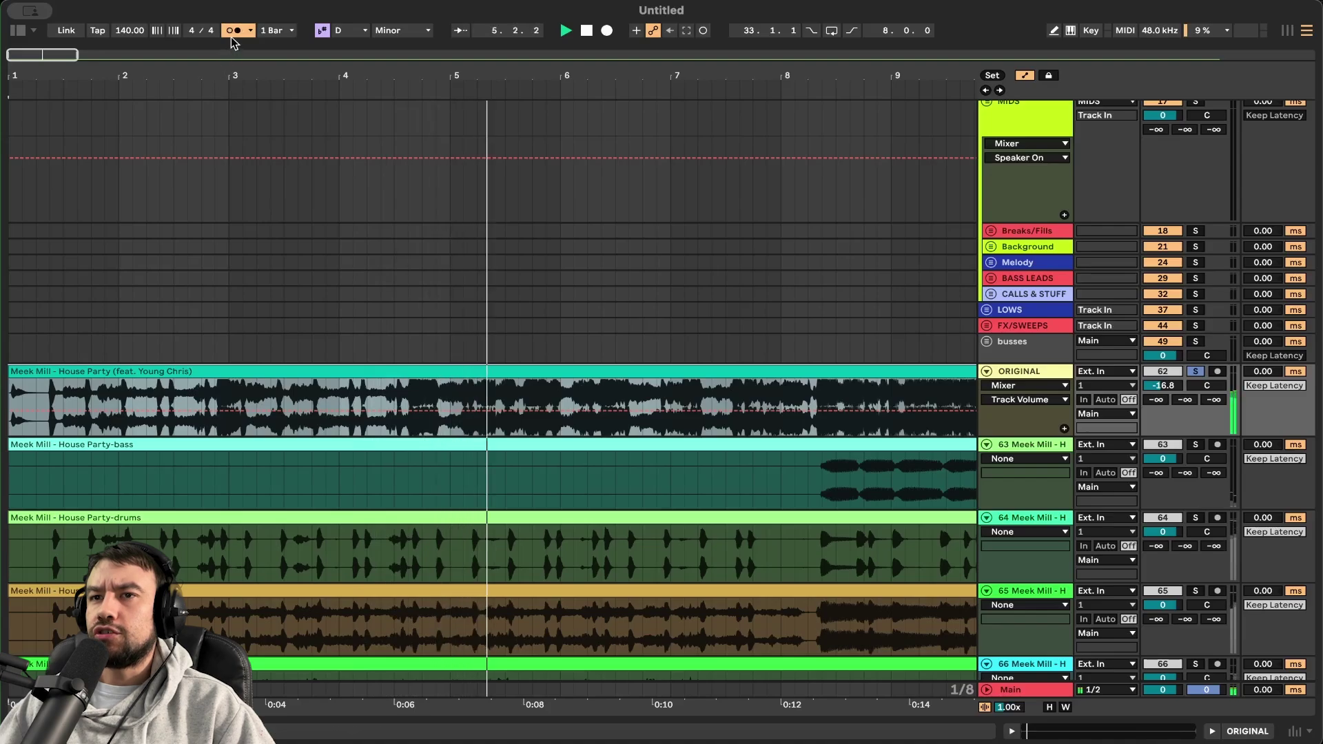
key("space")
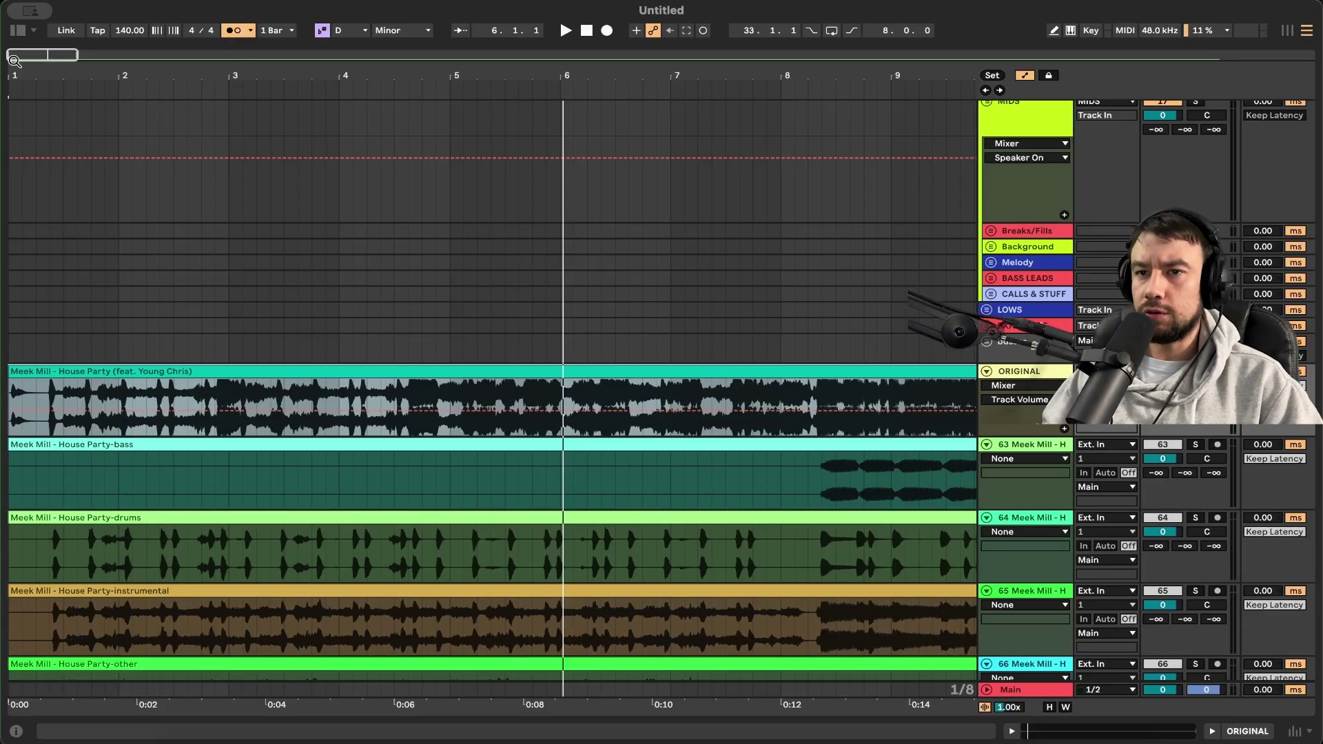
Step: Turn on Warp for the full song clip on the ORIGINAL track, keeping the Complex warp mode
double_click(81, 372)
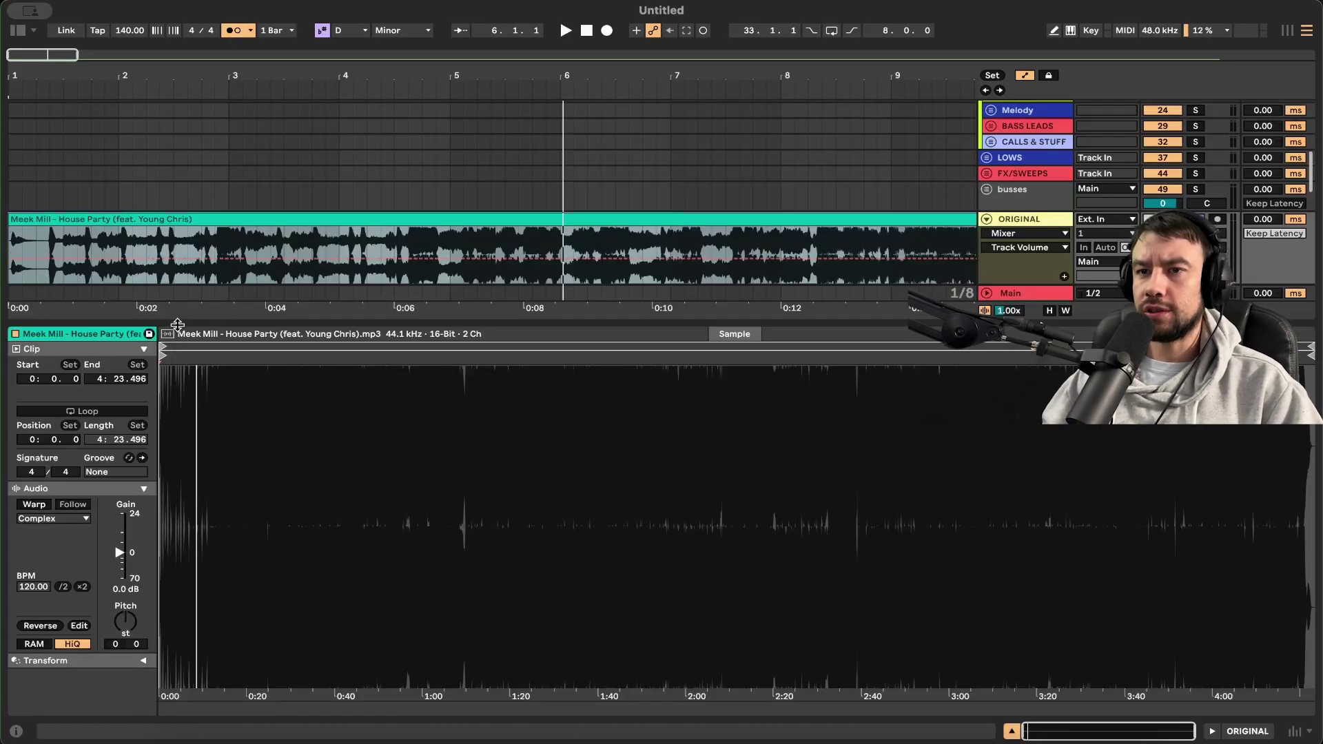
left_click_drag(186, 447, 197, 400)
left_click(35, 582)
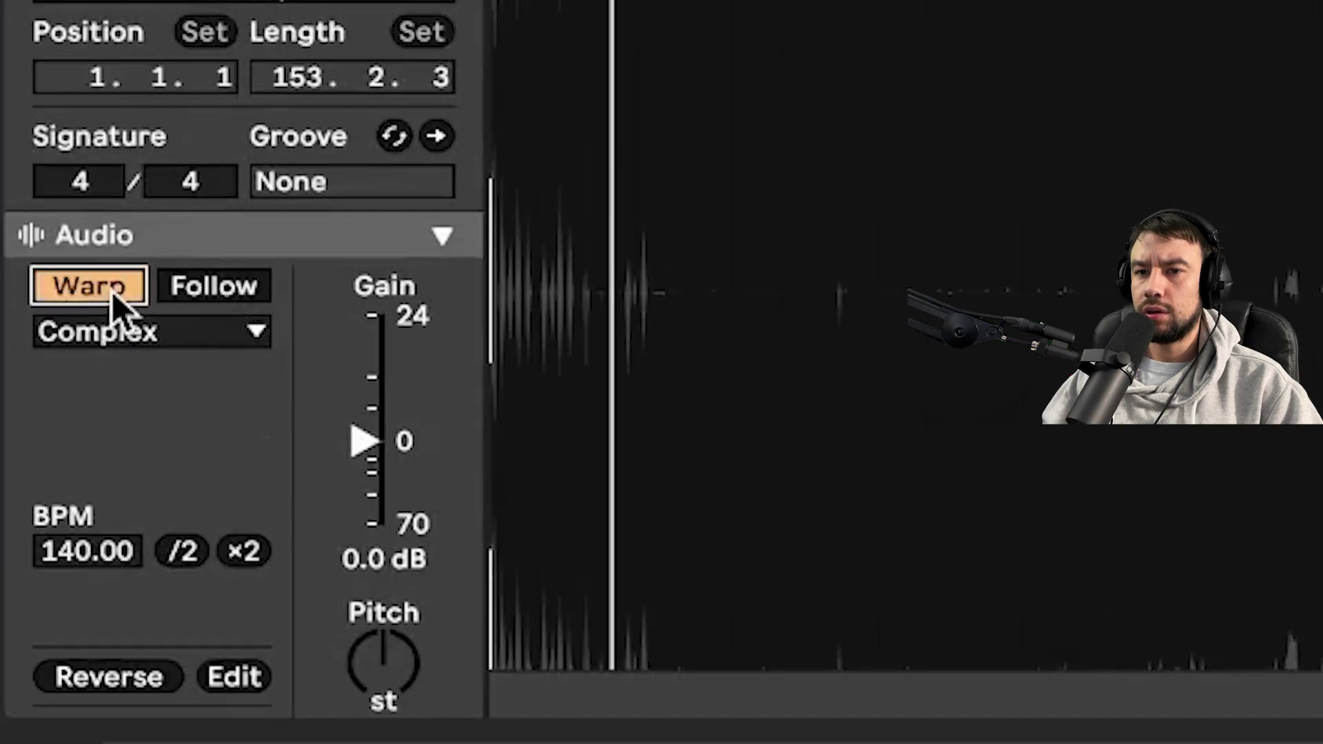
left_click(29, 596)
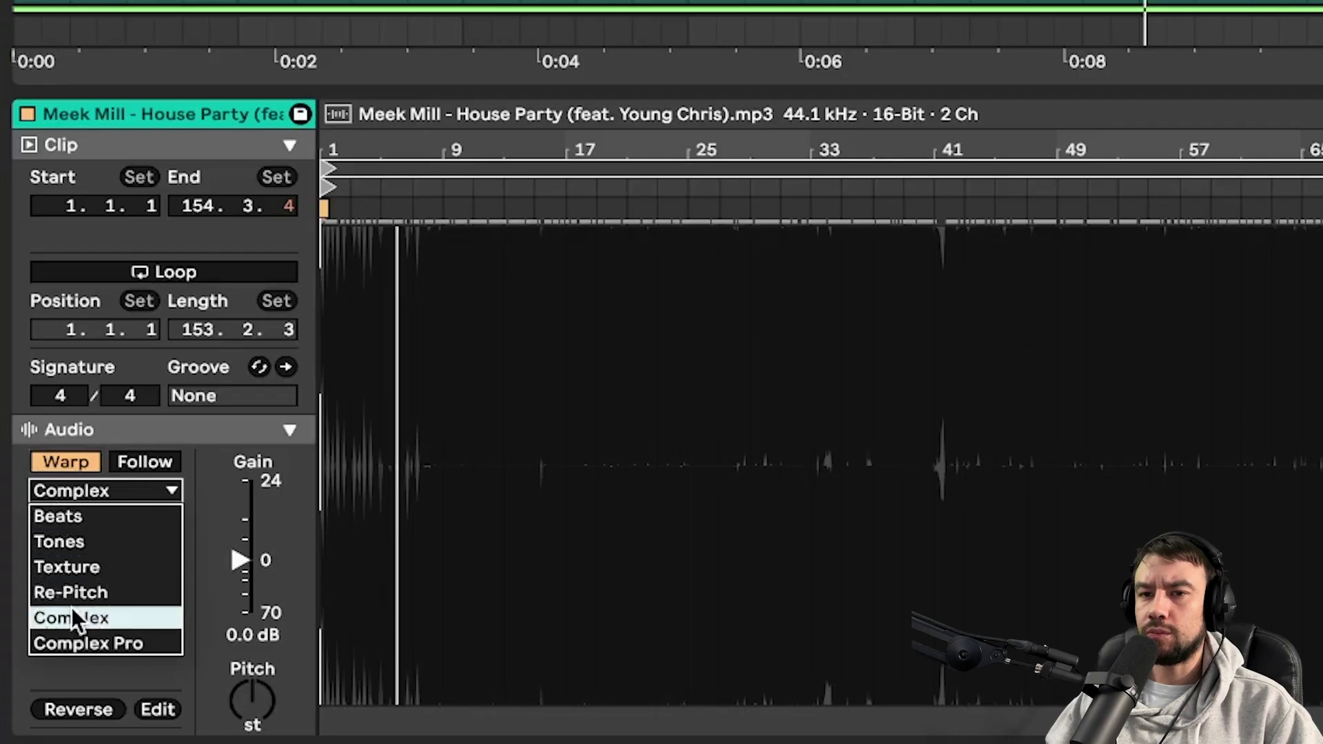
left_click(109, 618)
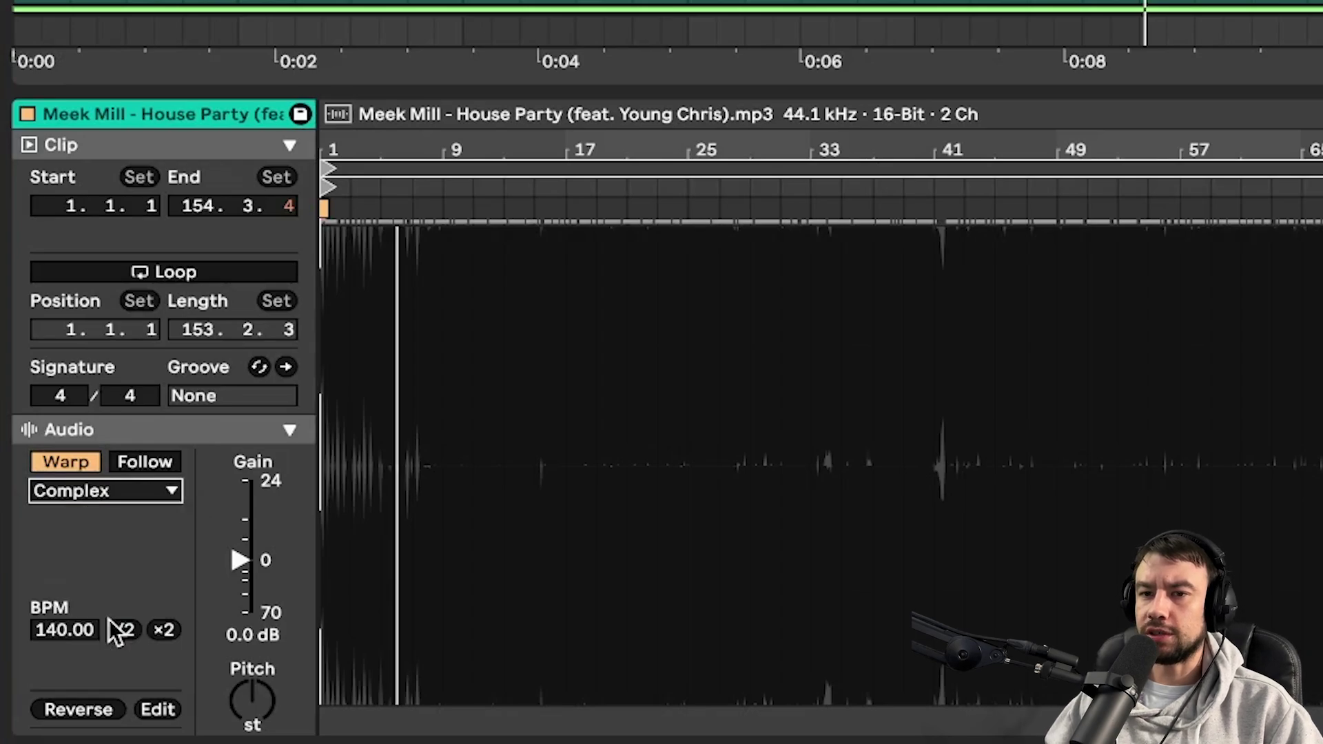
left_click(118, 559)
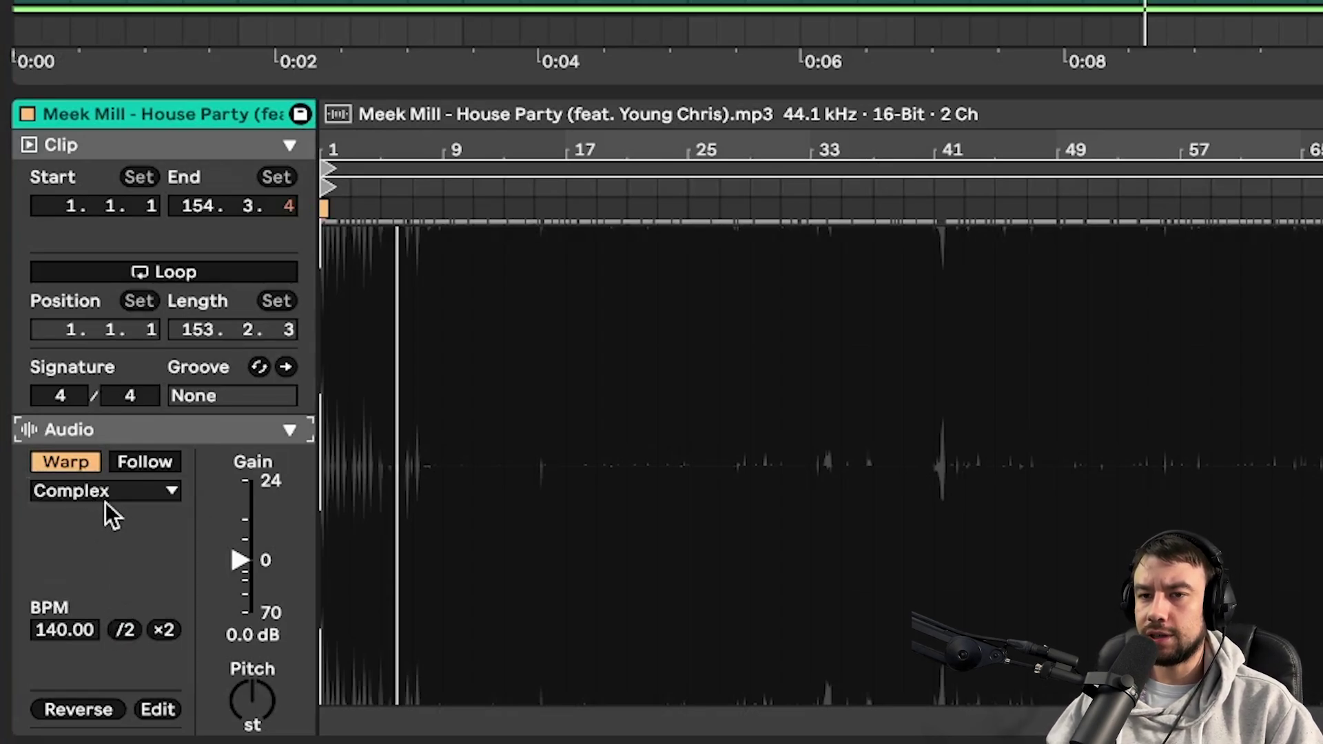
left_click(74, 623)
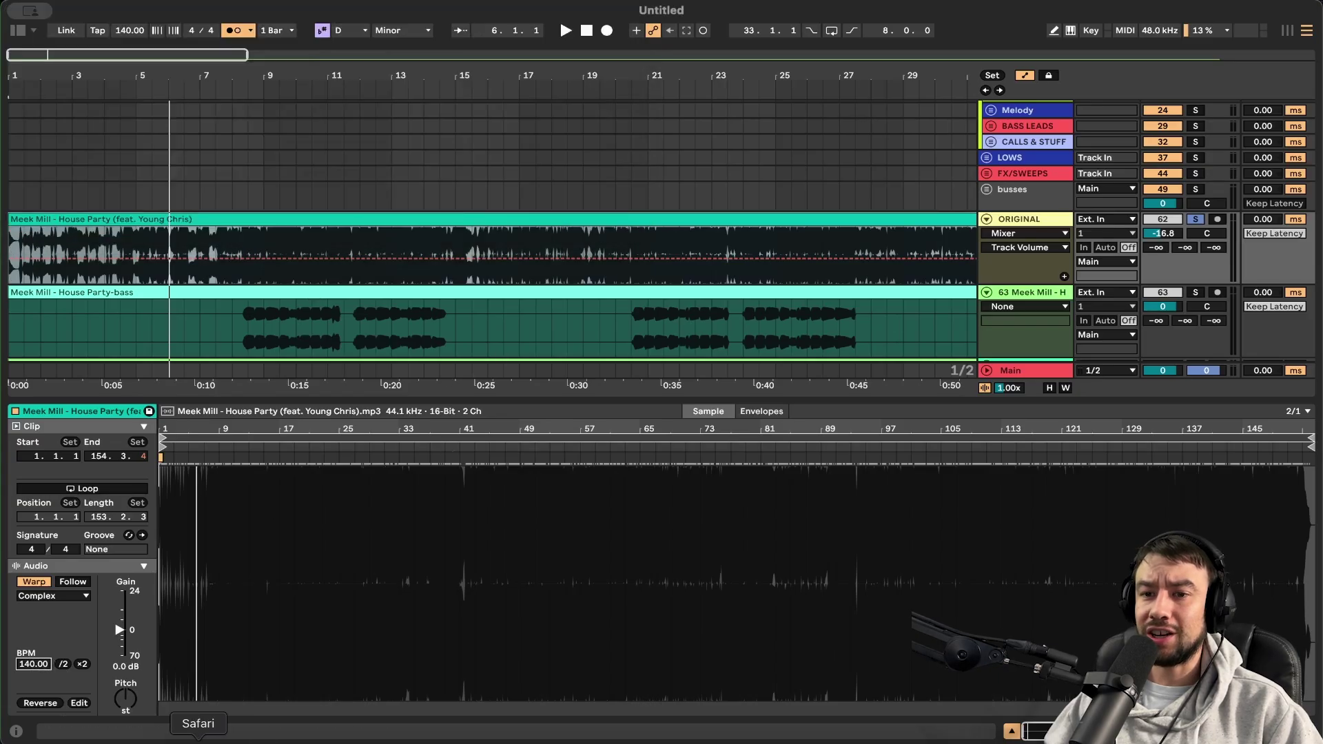
Step: Switch to Safari and search Google for "house party meek mill bpm"
key("BackSpace")
key("BackSpace")
key("BackSpace")
type("bpm")
key("Return")
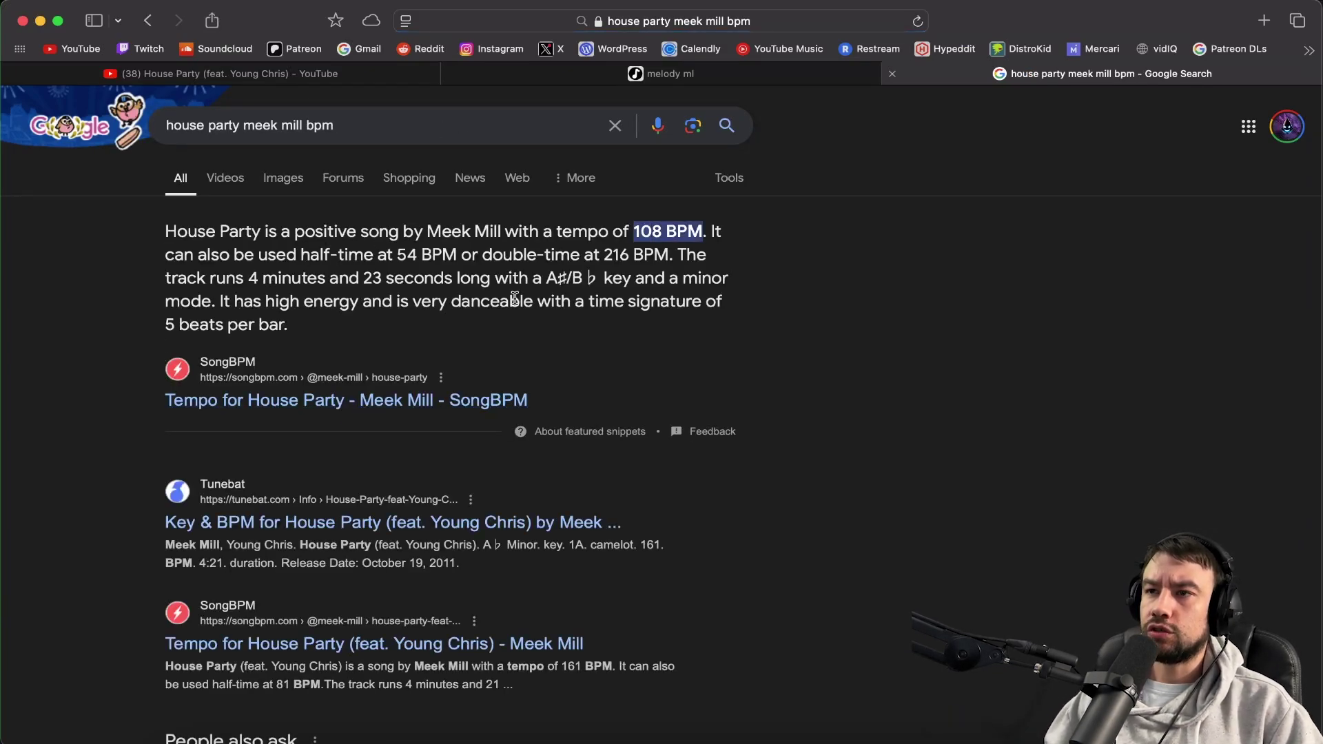
Step: Search Google for "tapbpm" and open the ALL8 "Tap for Beats Per Minute BPM" page
triple_click(334, 117)
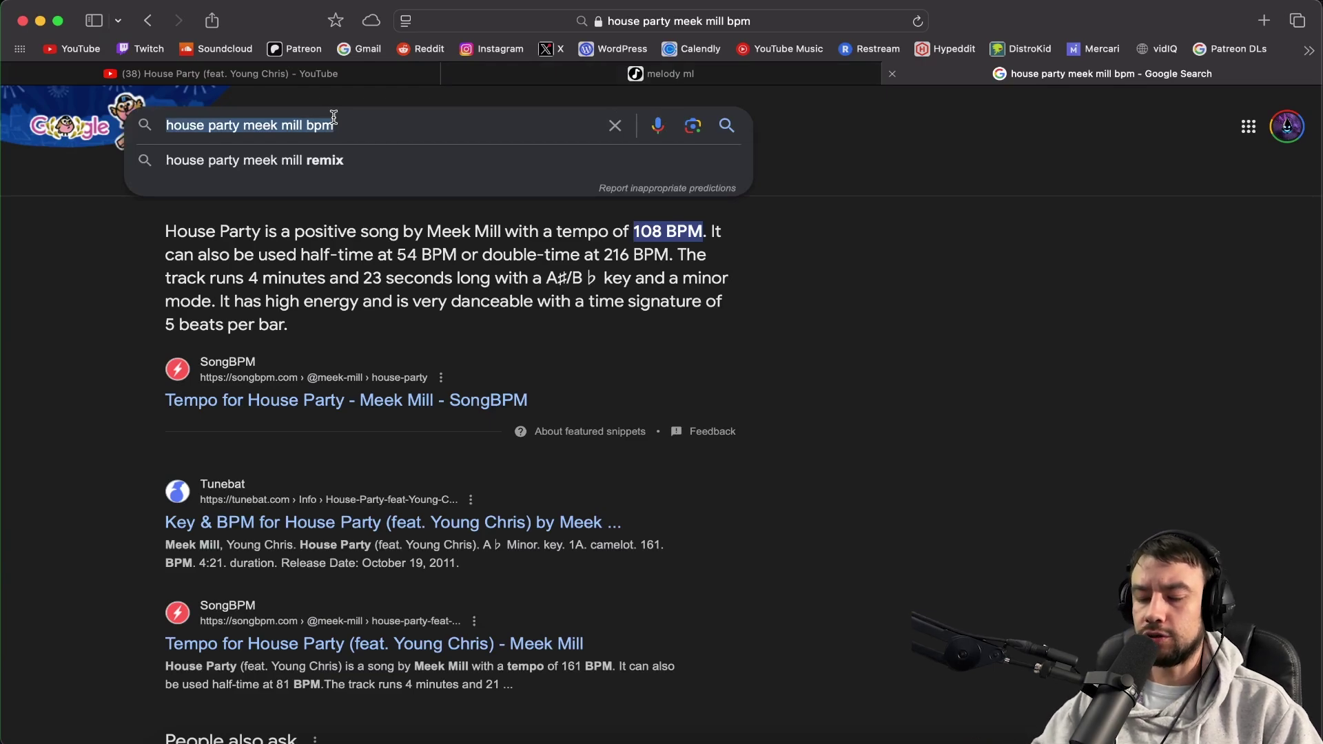
type("tapbpm")
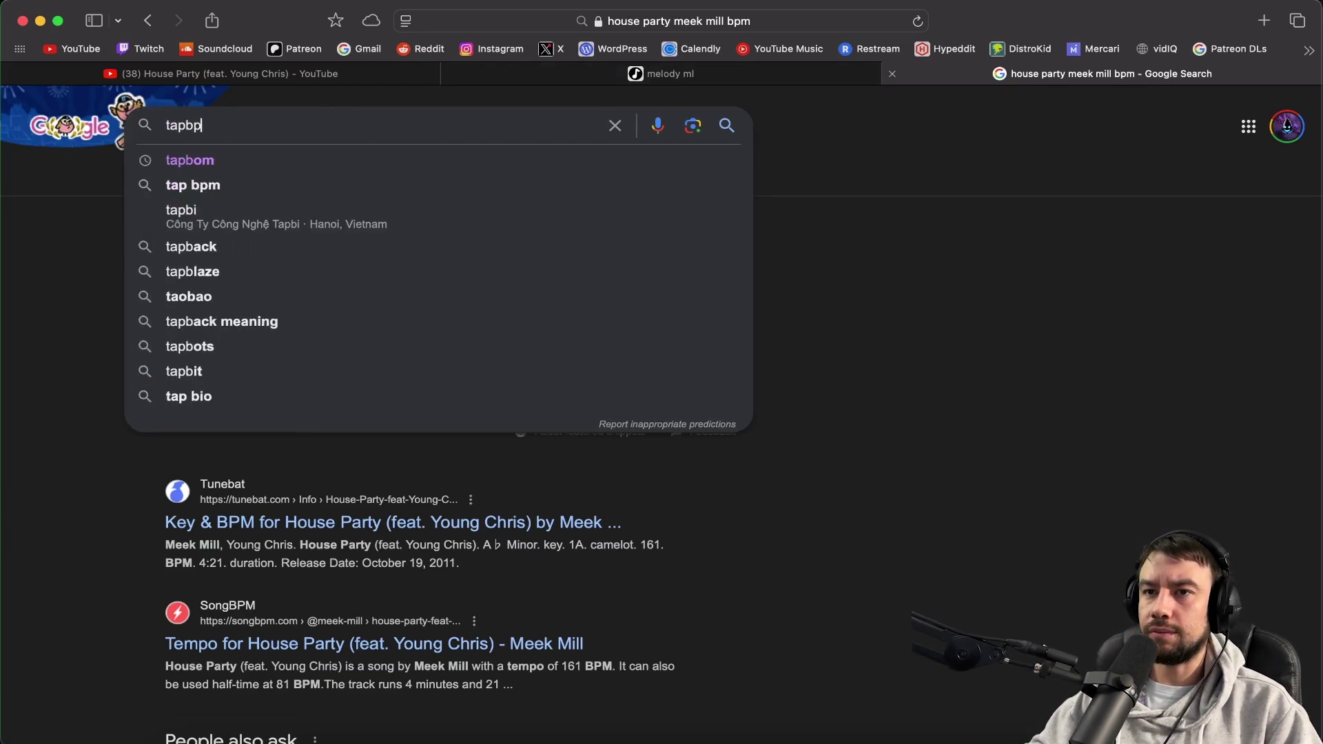
key("Return")
scroll(367, 414, "down", 7)
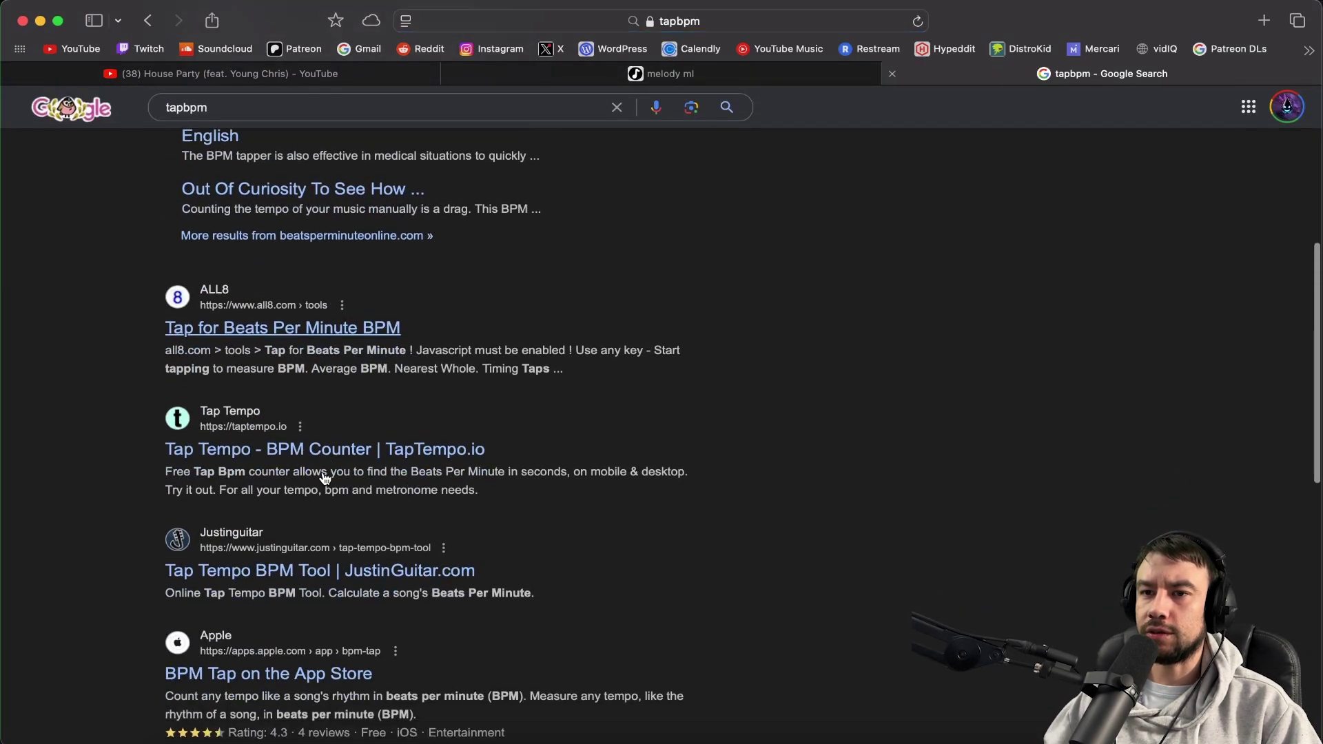
scroll(267, 329, "up", 3)
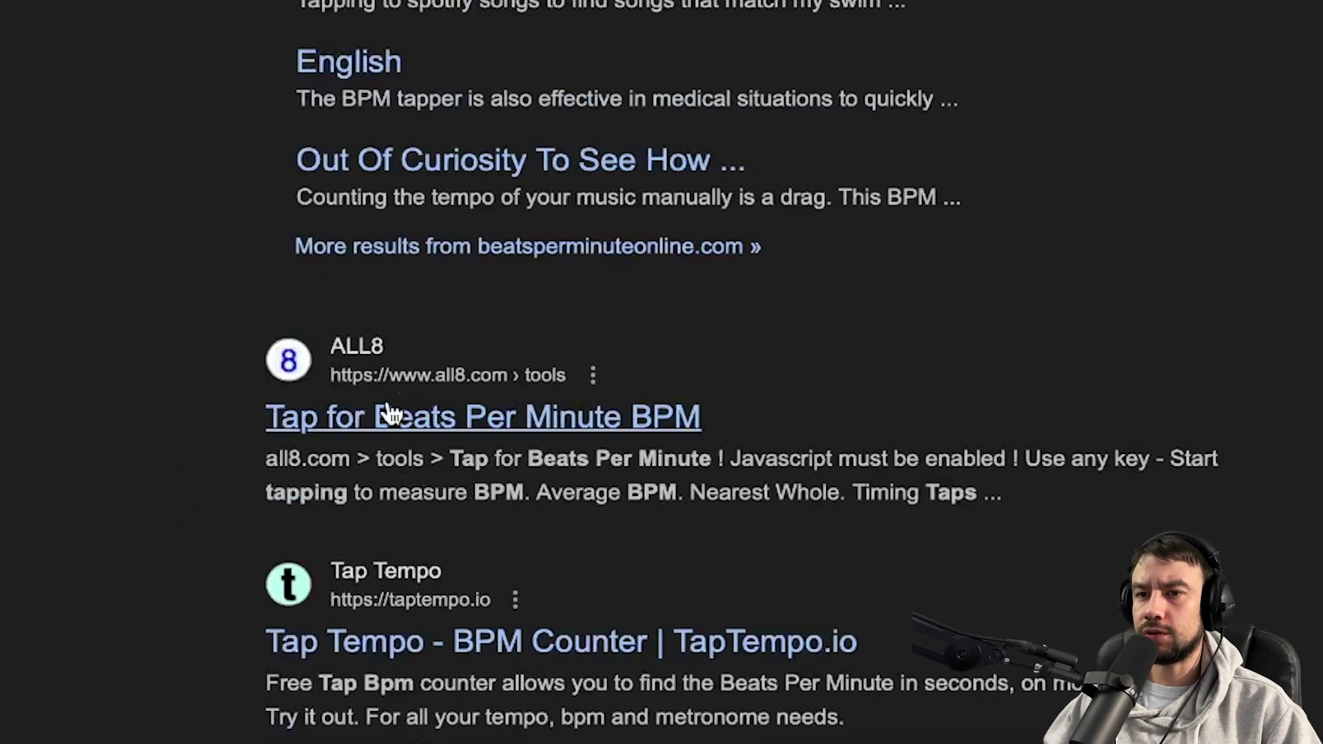
left_click(229, 552)
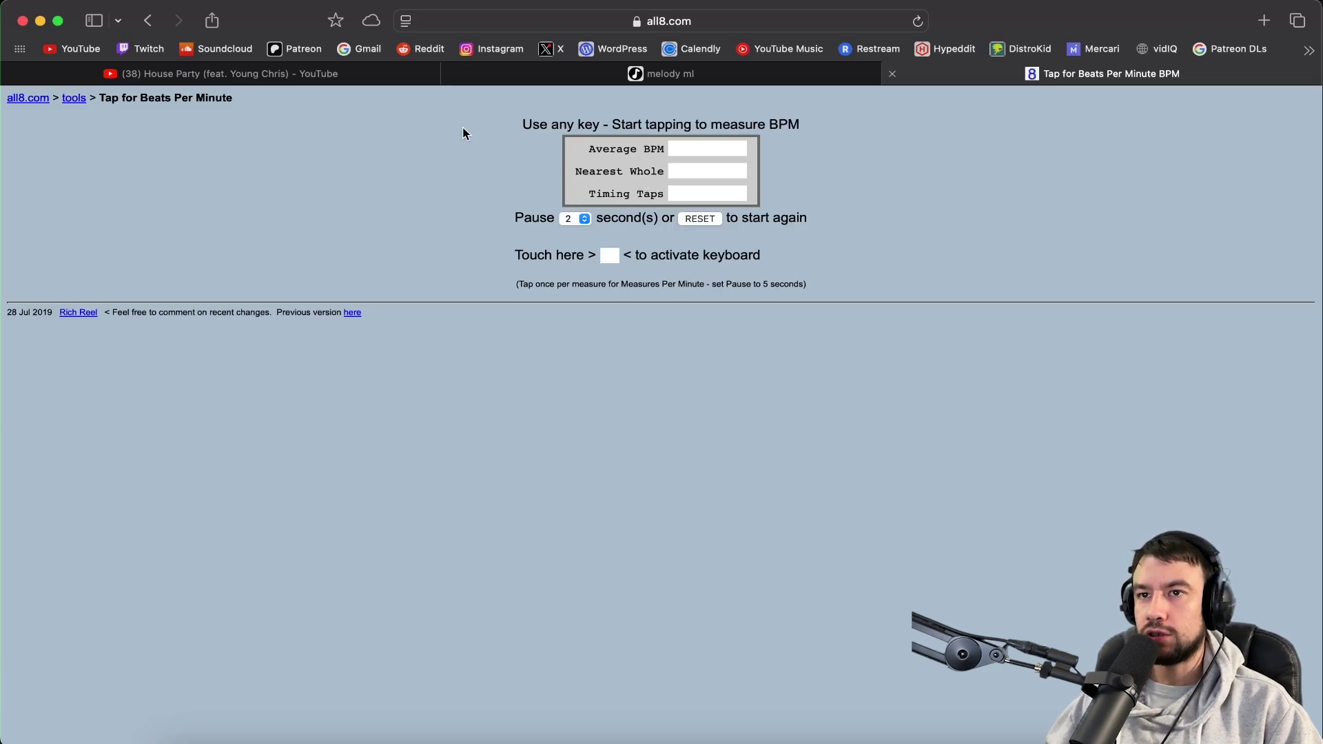
Step: Unmute the House Party video on YouTube, listen to its beat, pause it, and try a few taps on the ALL8 BPM page
left_click(337, 75)
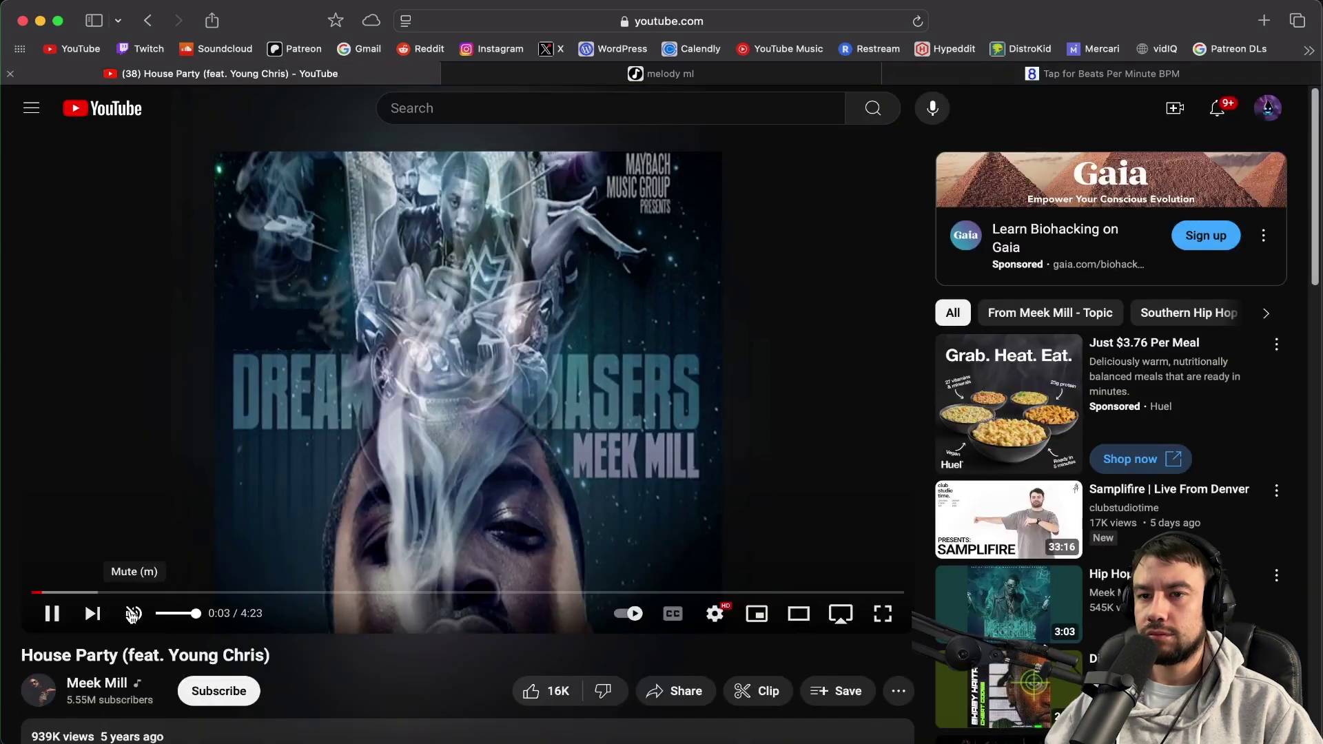
left_click(1009, 72)
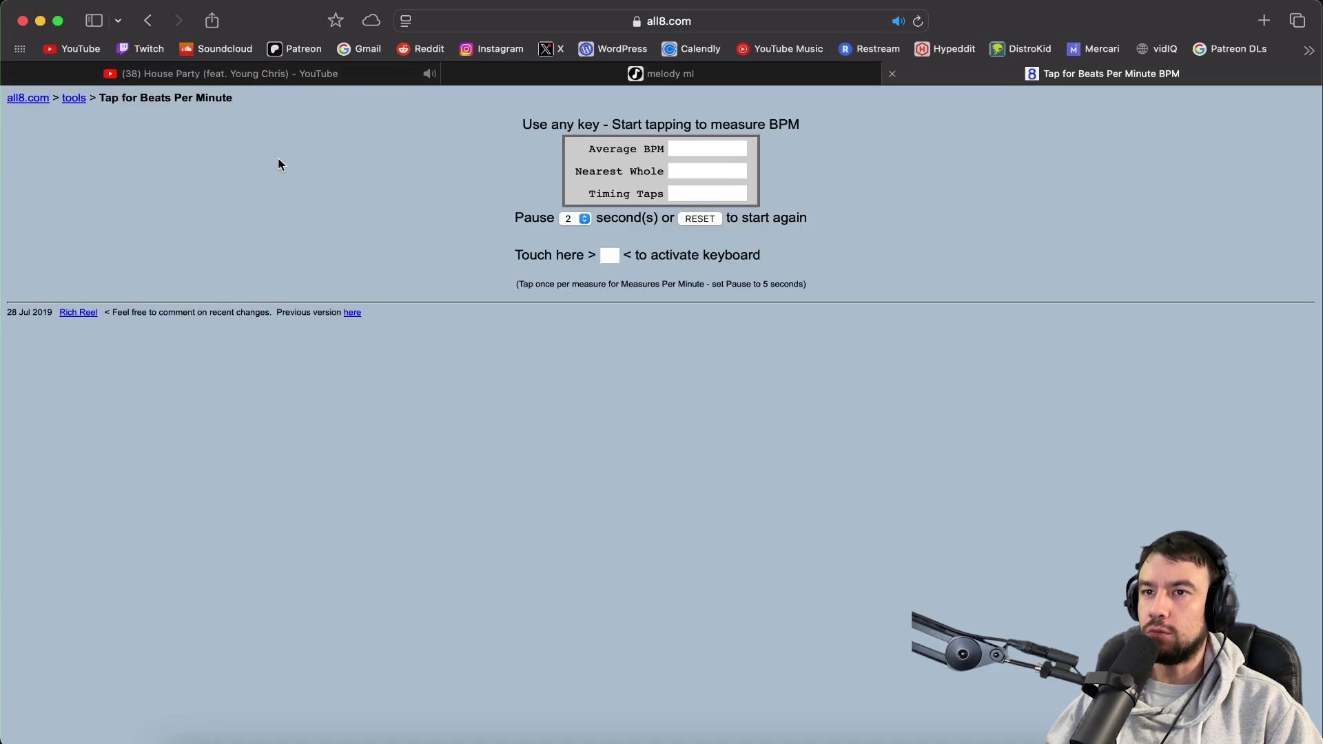
left_click(290, 74)
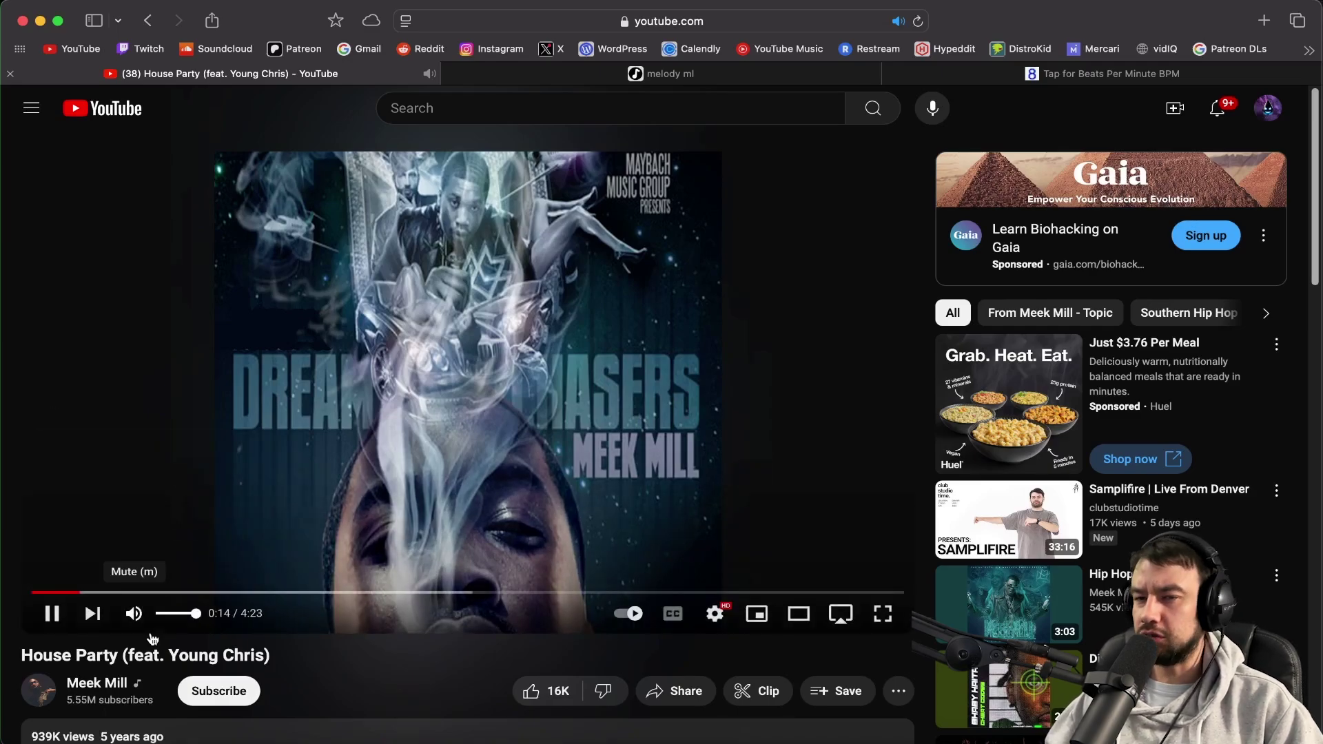
left_click(1098, 73)
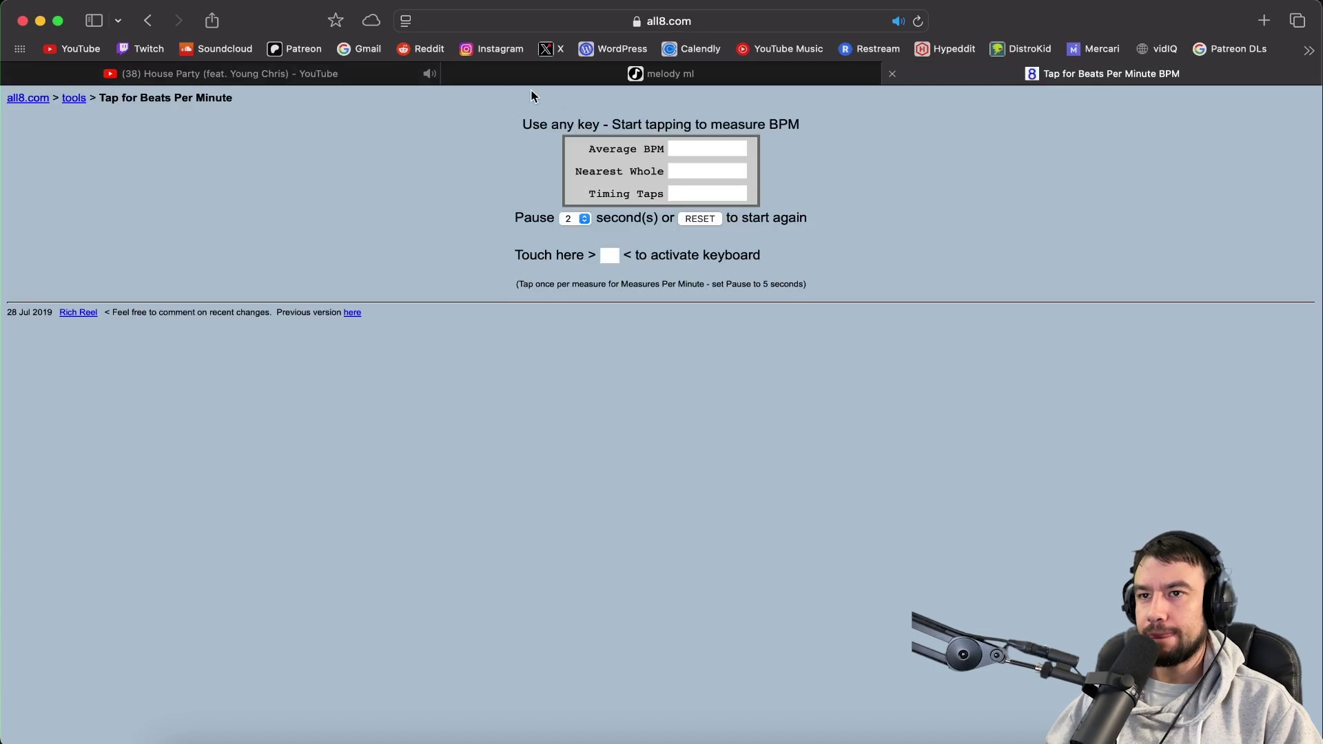
left_click(307, 75)
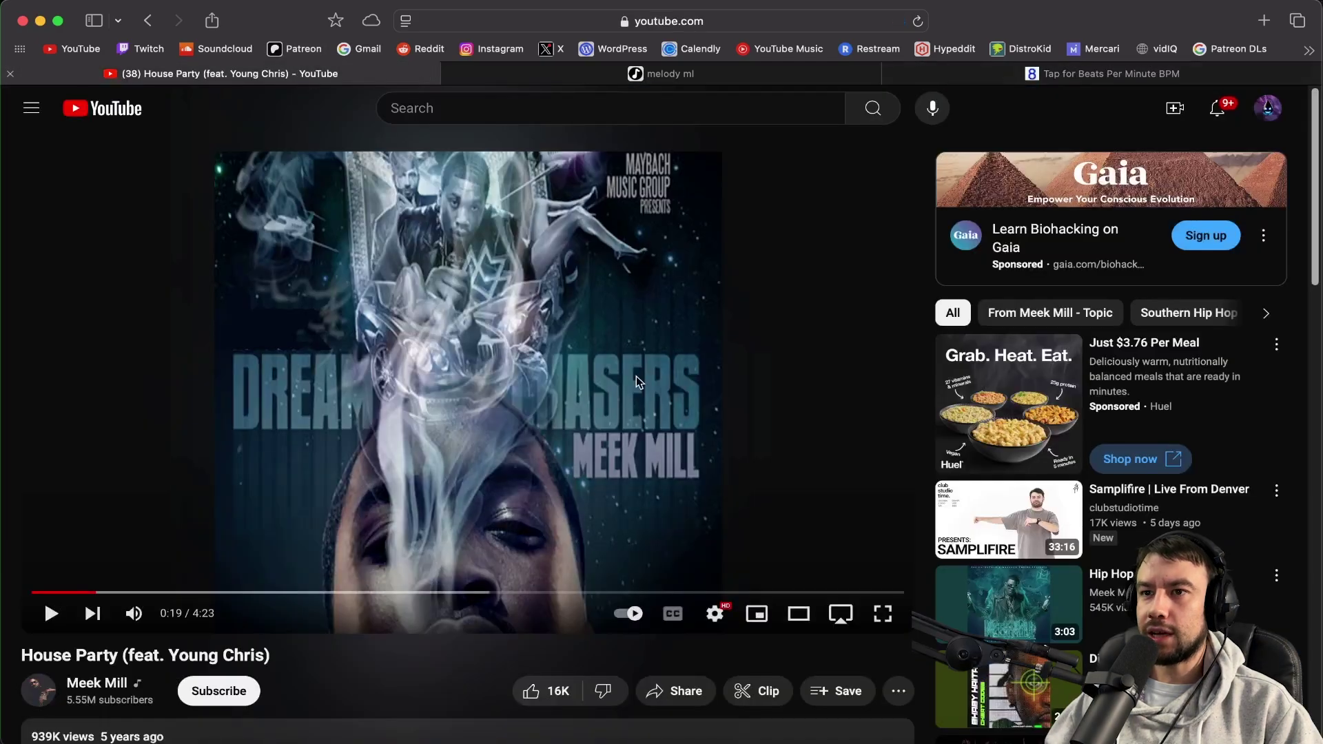
left_click(1132, 72)
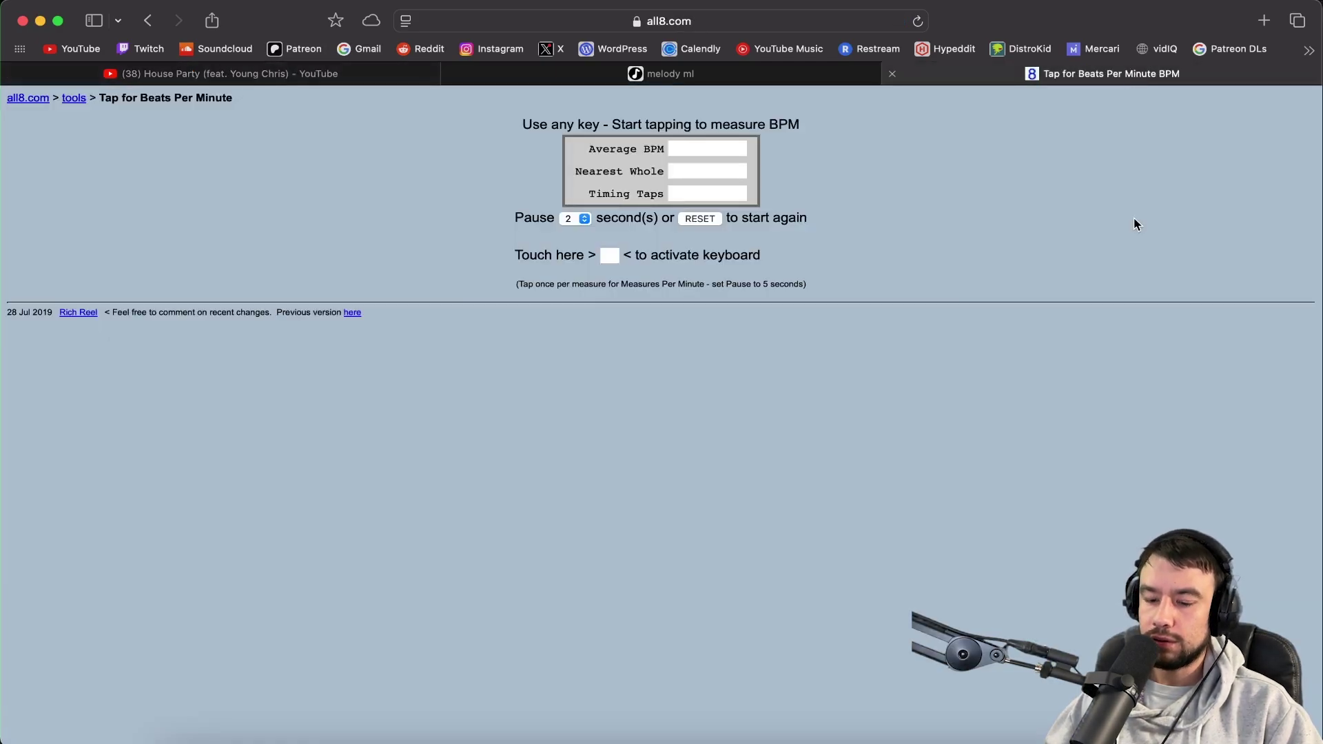
key("space")
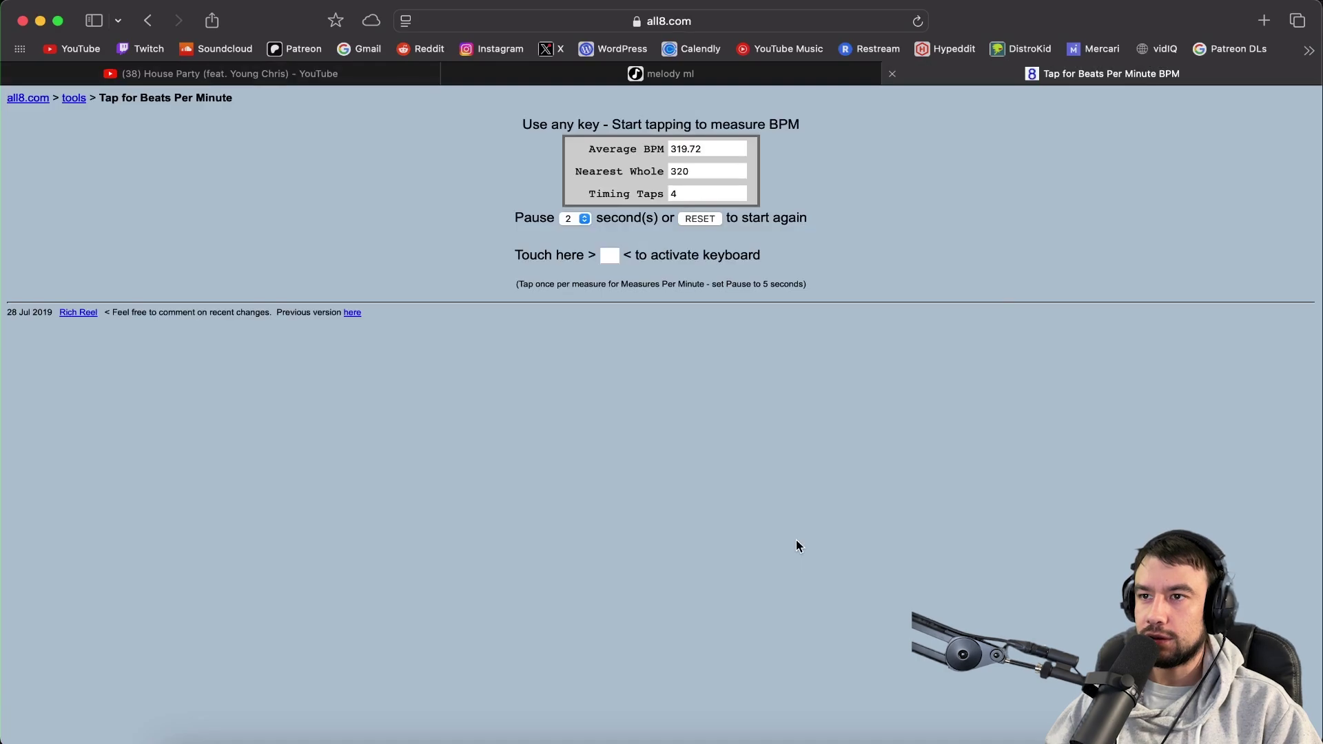
key("space")
Step: Resume the House Party video, tap along to its beat on the ALL8 page to measure the BPM, and pause the video
left_click(303, 72)
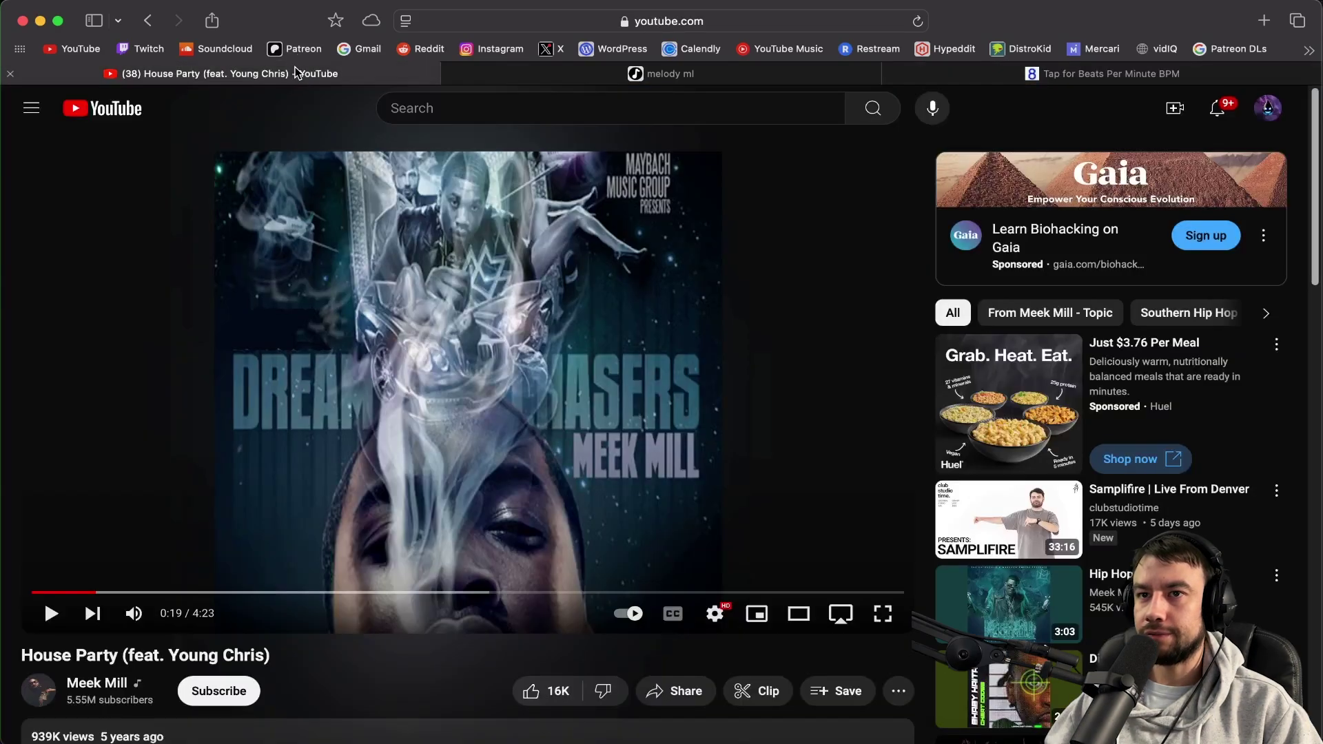
left_click(1061, 76)
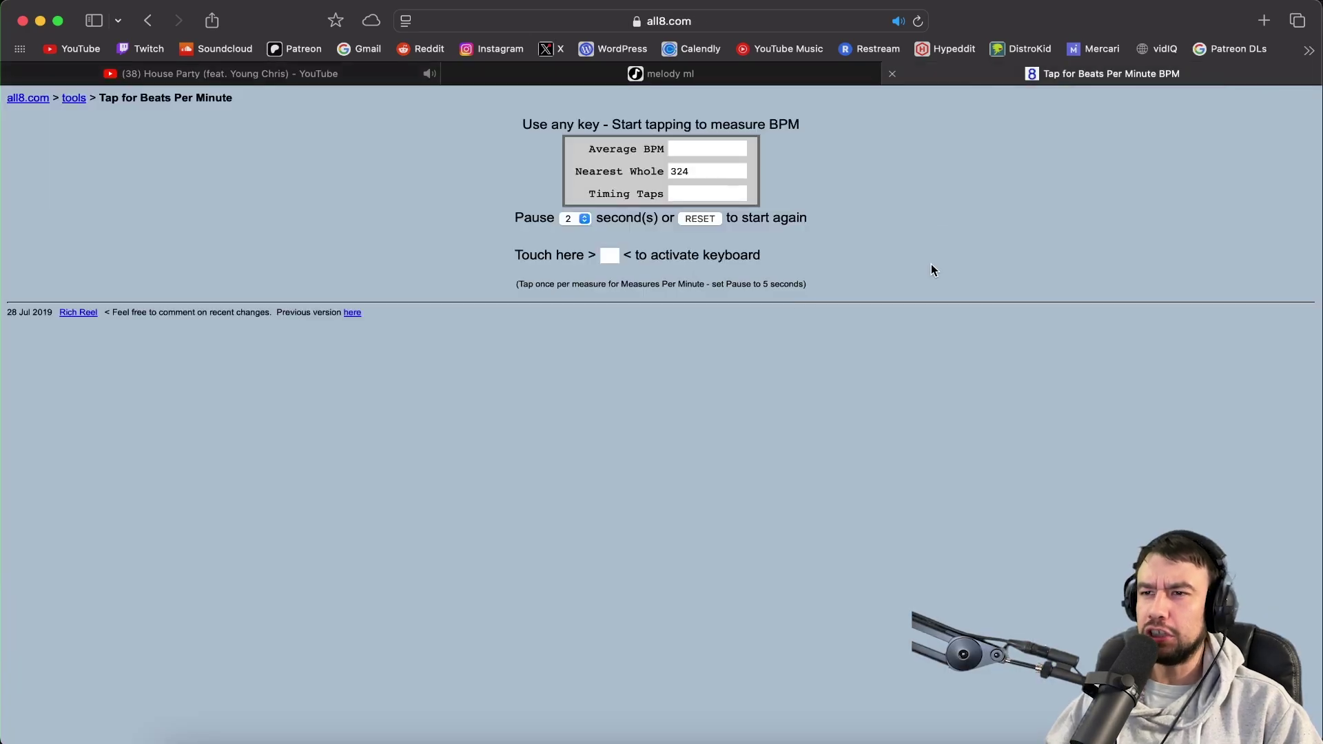
key("space")
key("space")
key("space")
key("space")
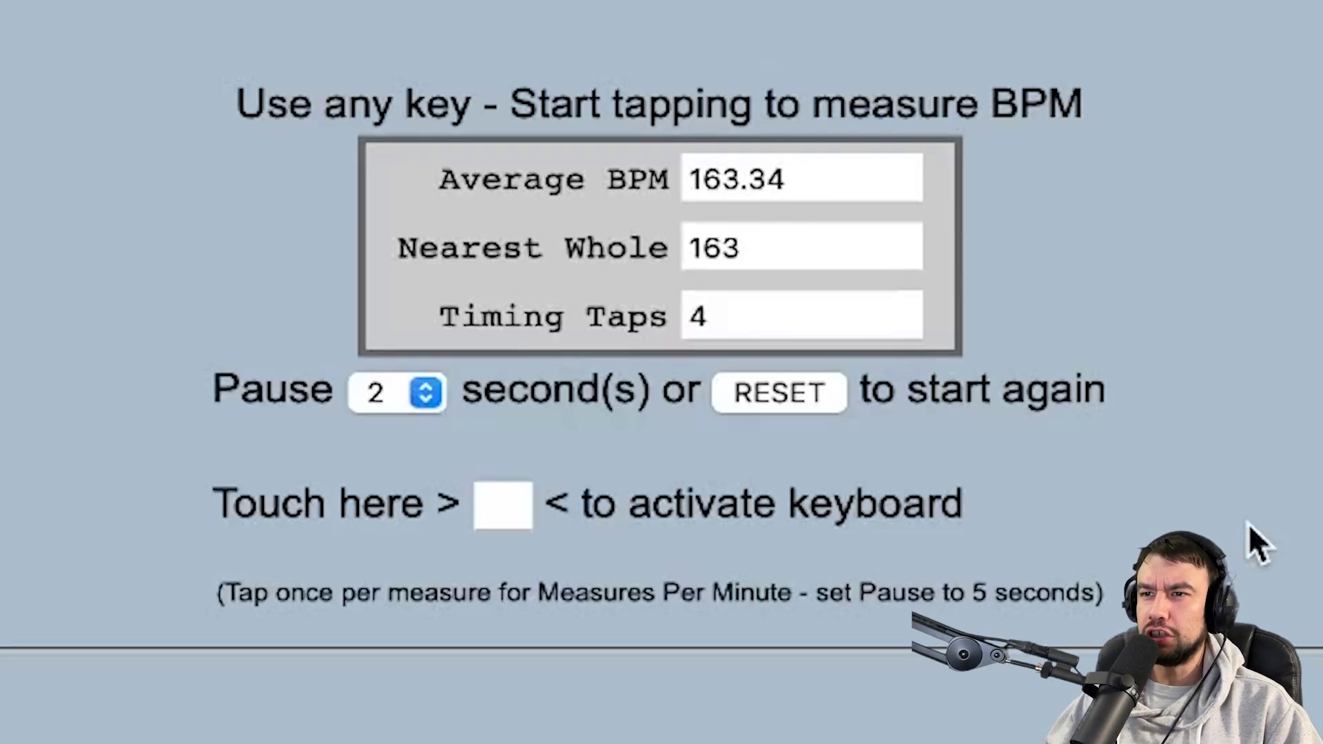
key("space")
key("space")
key("space")
key("space")
key("space")
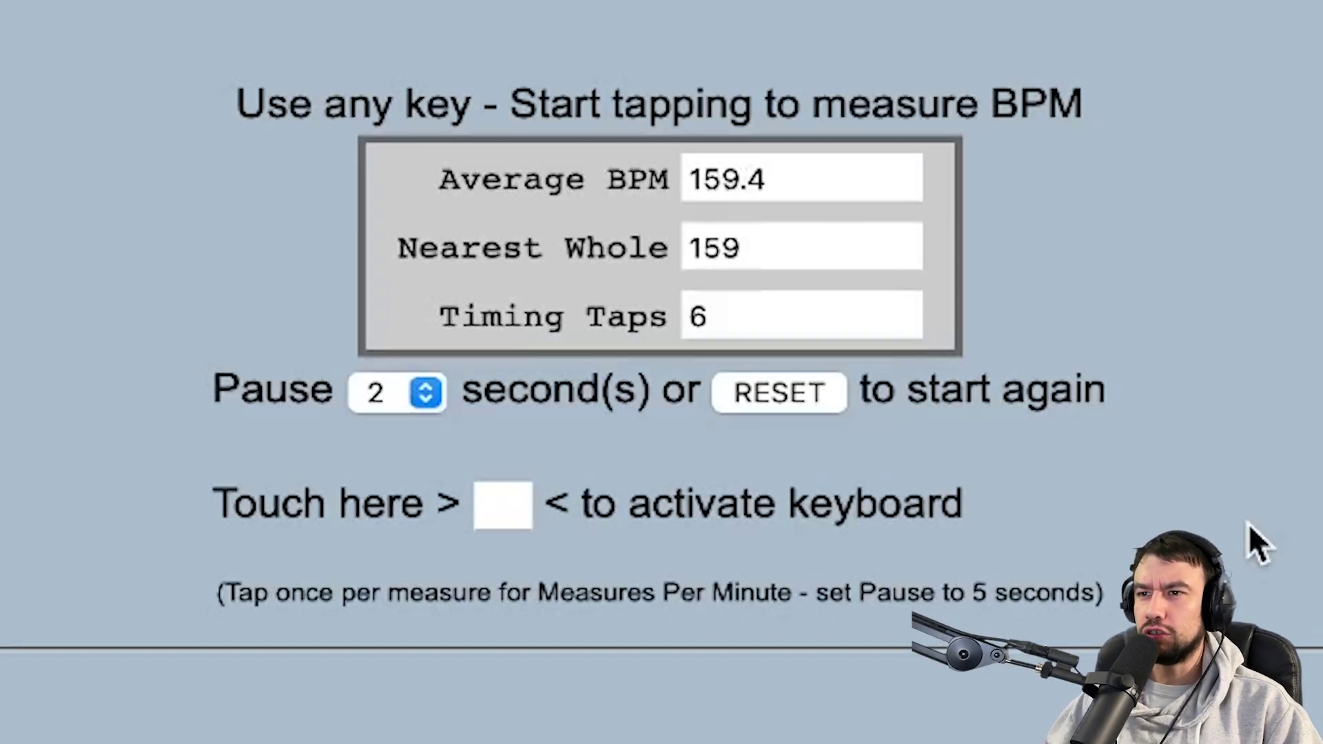
key("space")
key("space")
key("space")
key("space")
key("space")
key("space")
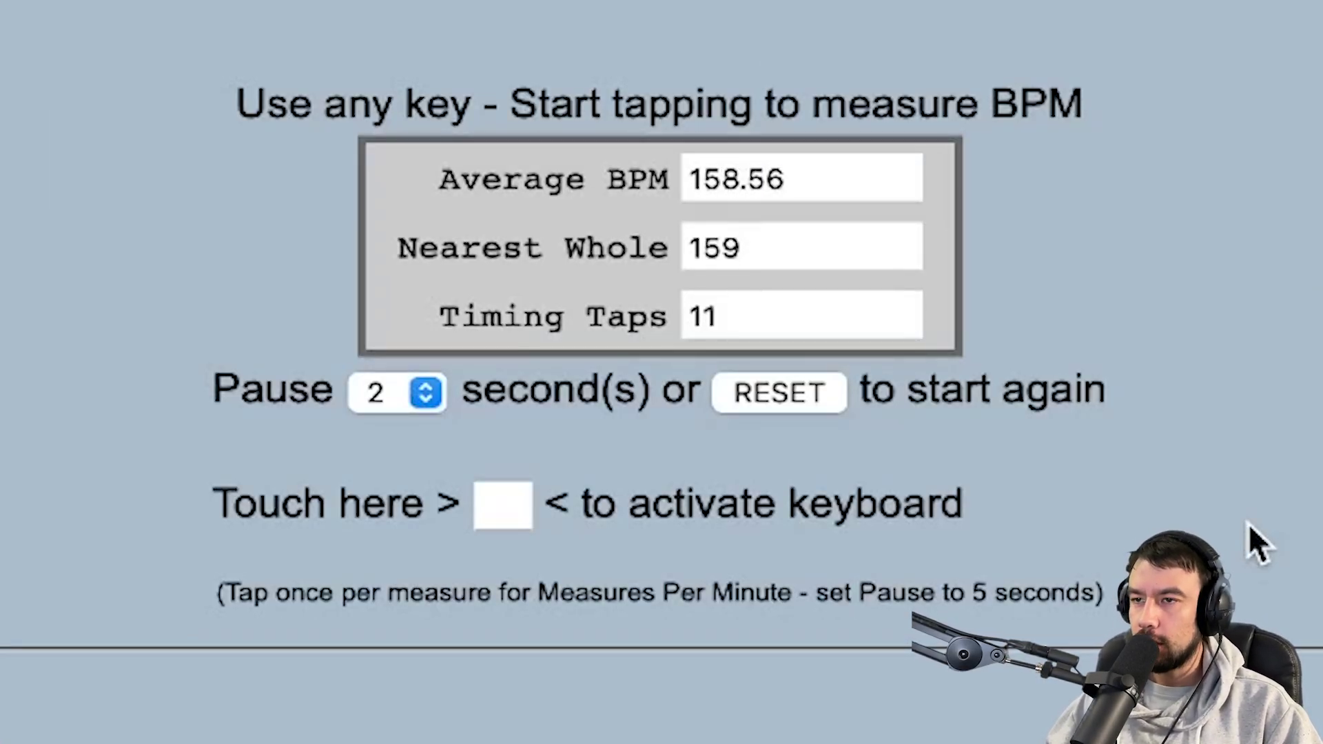
key("space")
key("space")
key("space")
key("space")
key("space")
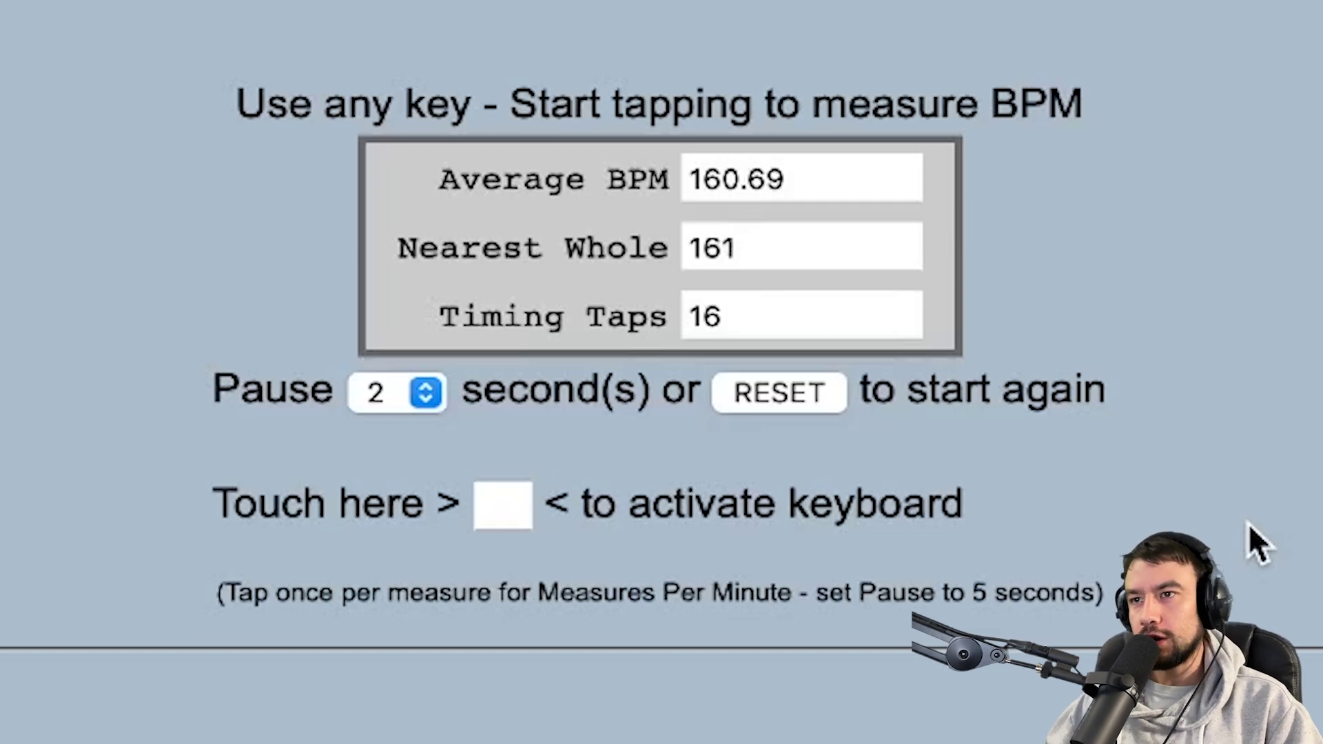
key("space")
key("space")
key("space")
key("space")
key("space")
key("space")
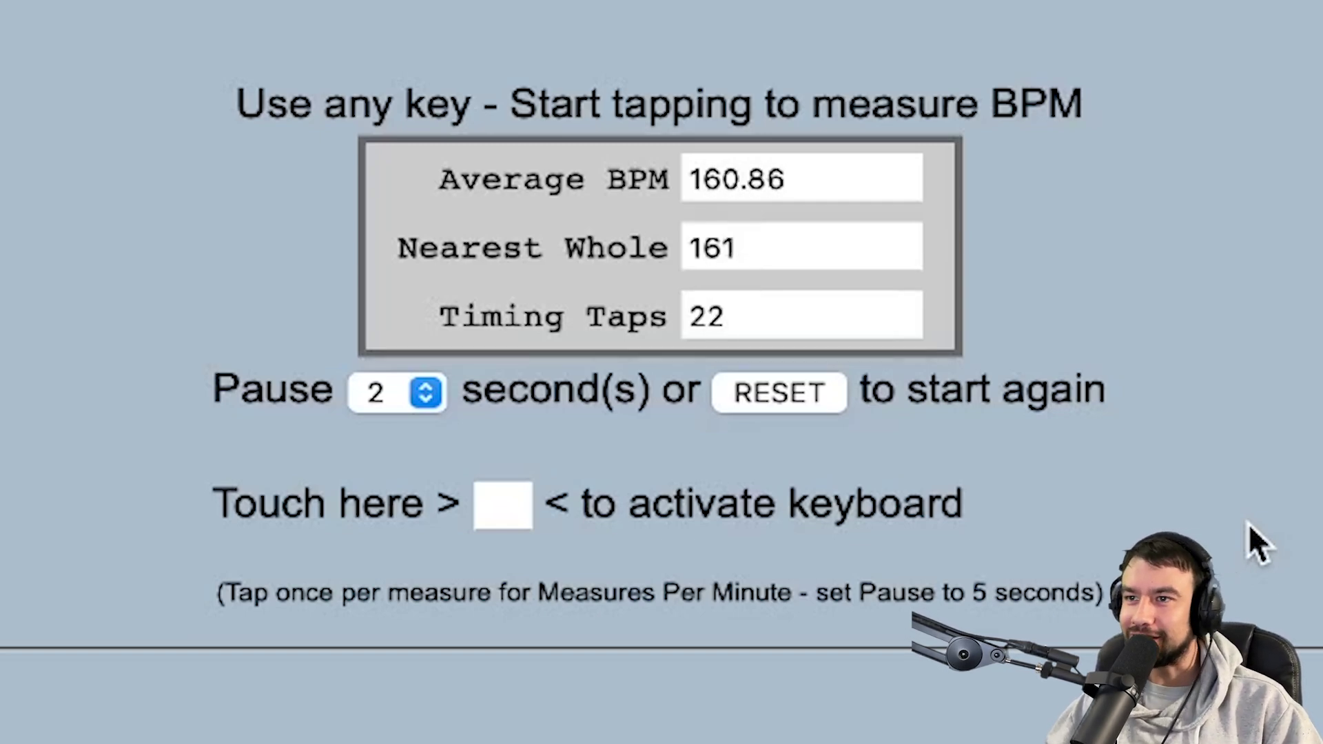
key("space")
key("space")
key("space")
key("space")
key("space")
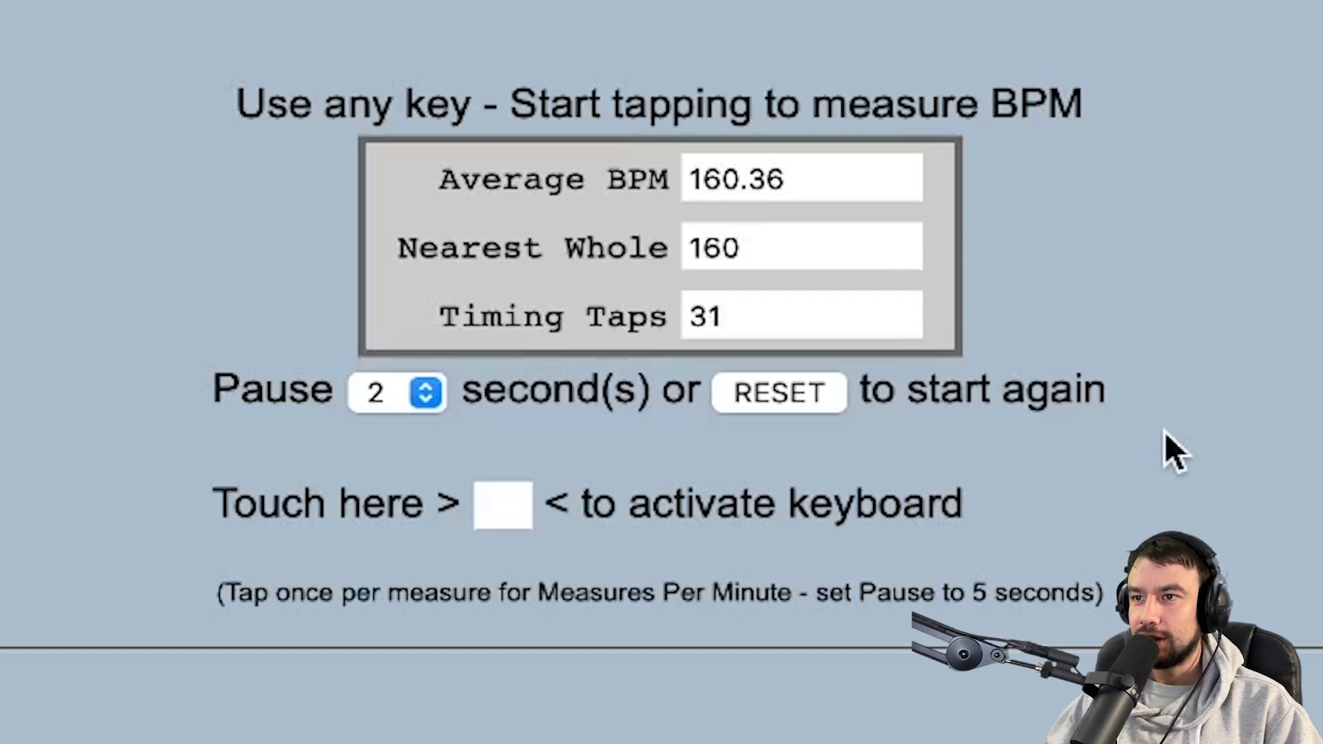
left_click(304, 69)
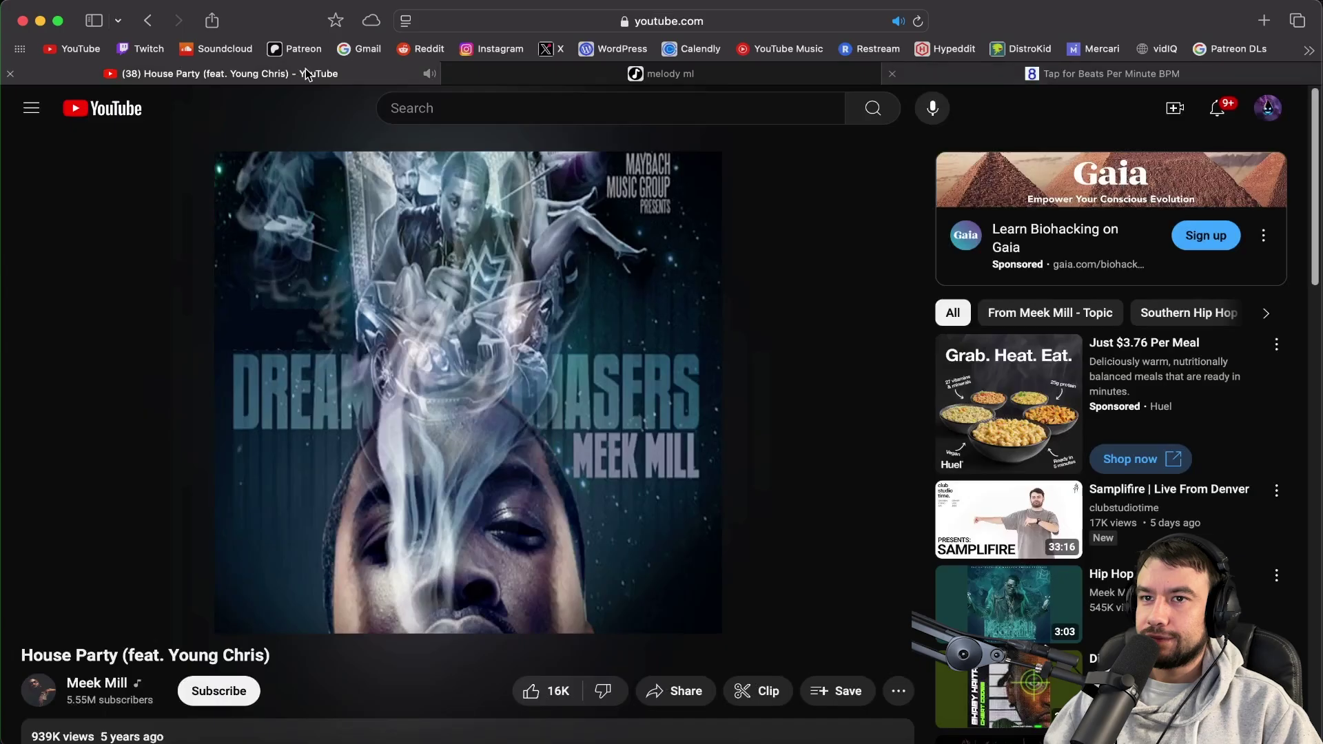
left_click(416, 366)
left_click(1085, 70)
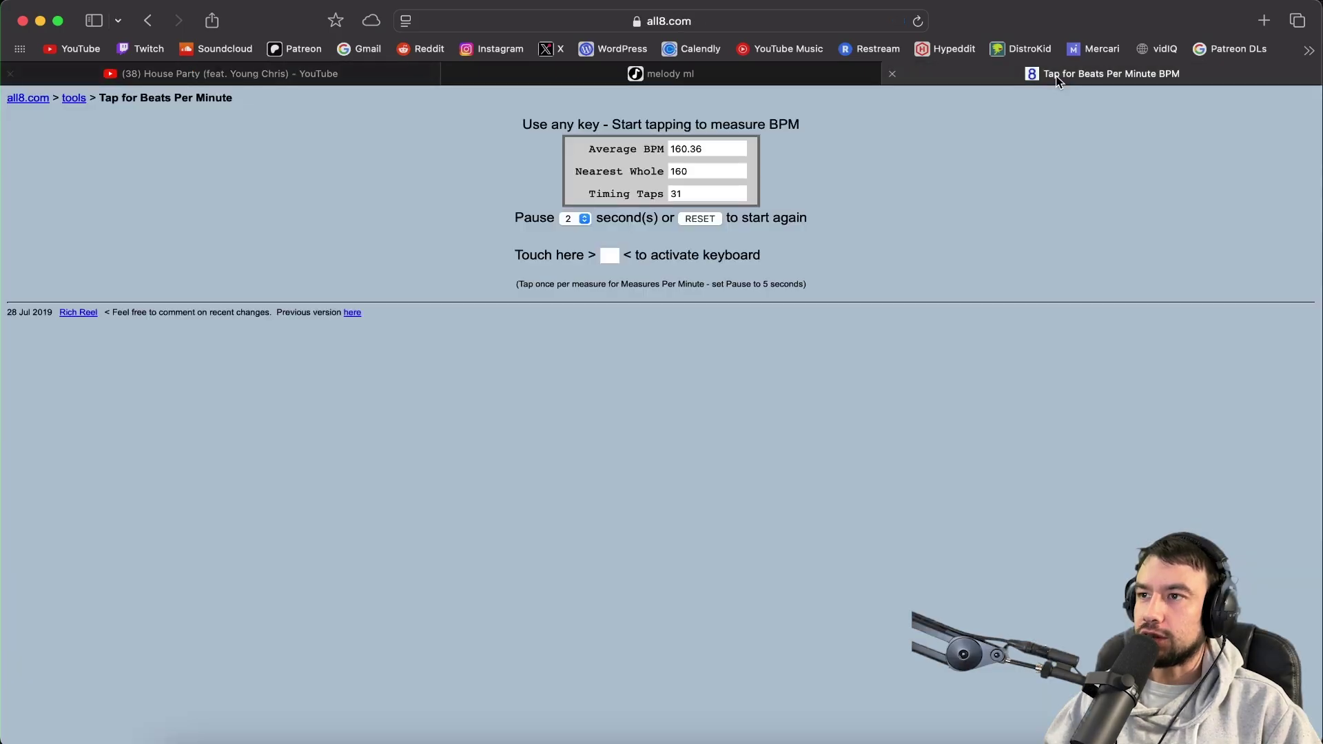
Step: Return to the Google results for "house party meek mill bpm" to compare the listed tempos with the tapped one
left_click(421, 74)
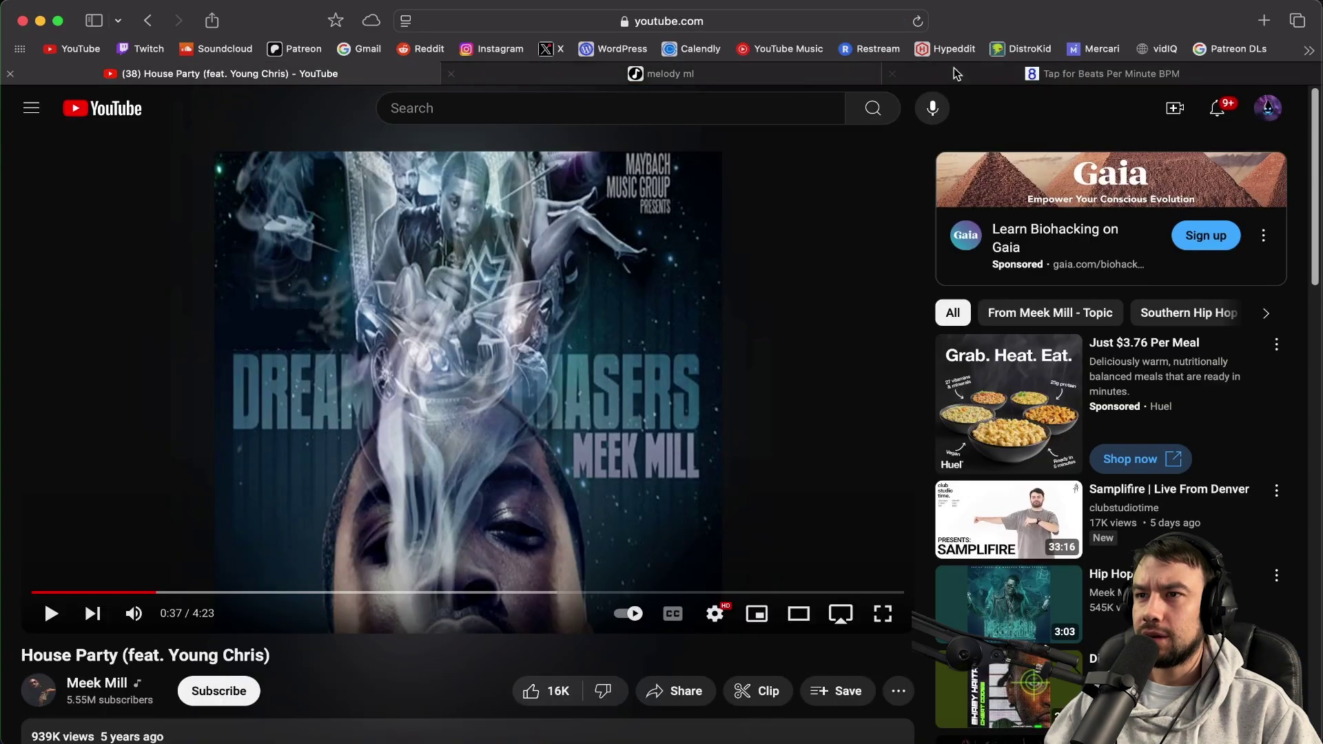
left_click(990, 72)
left_click(146, 22)
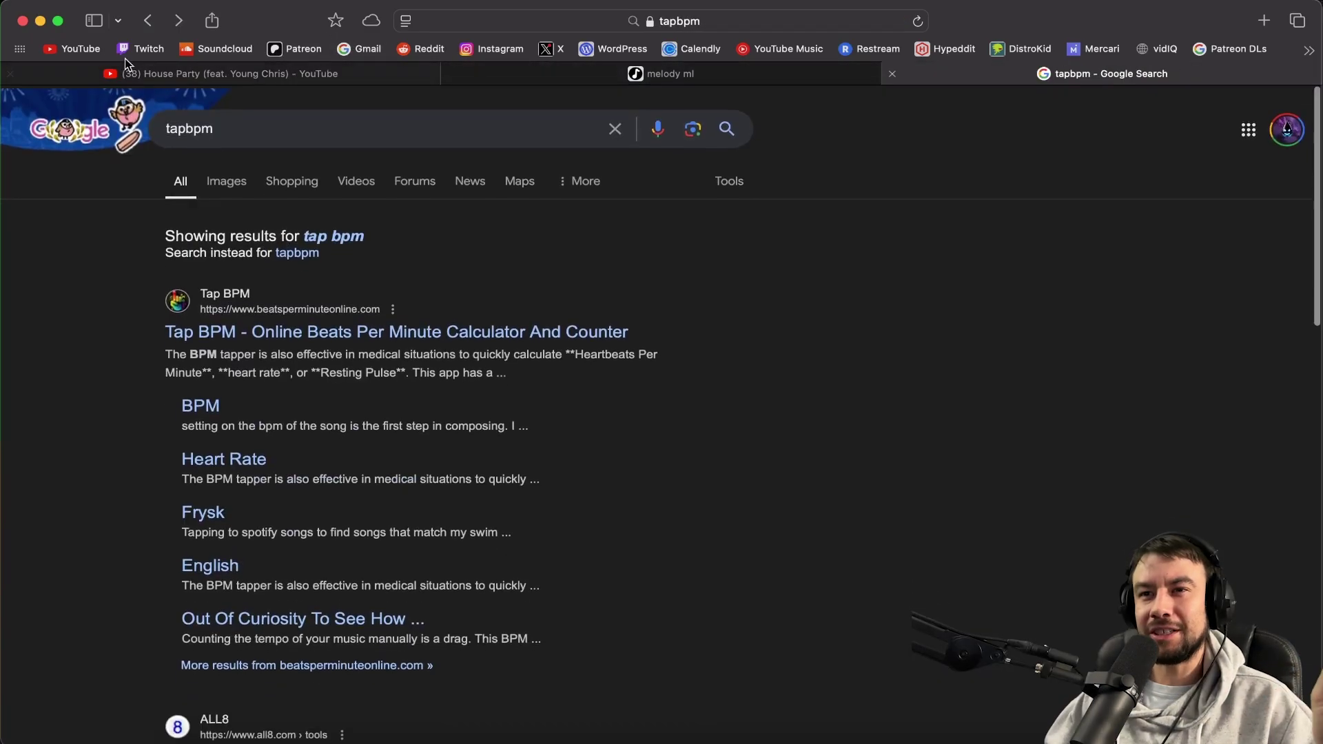
left_click(142, 27)
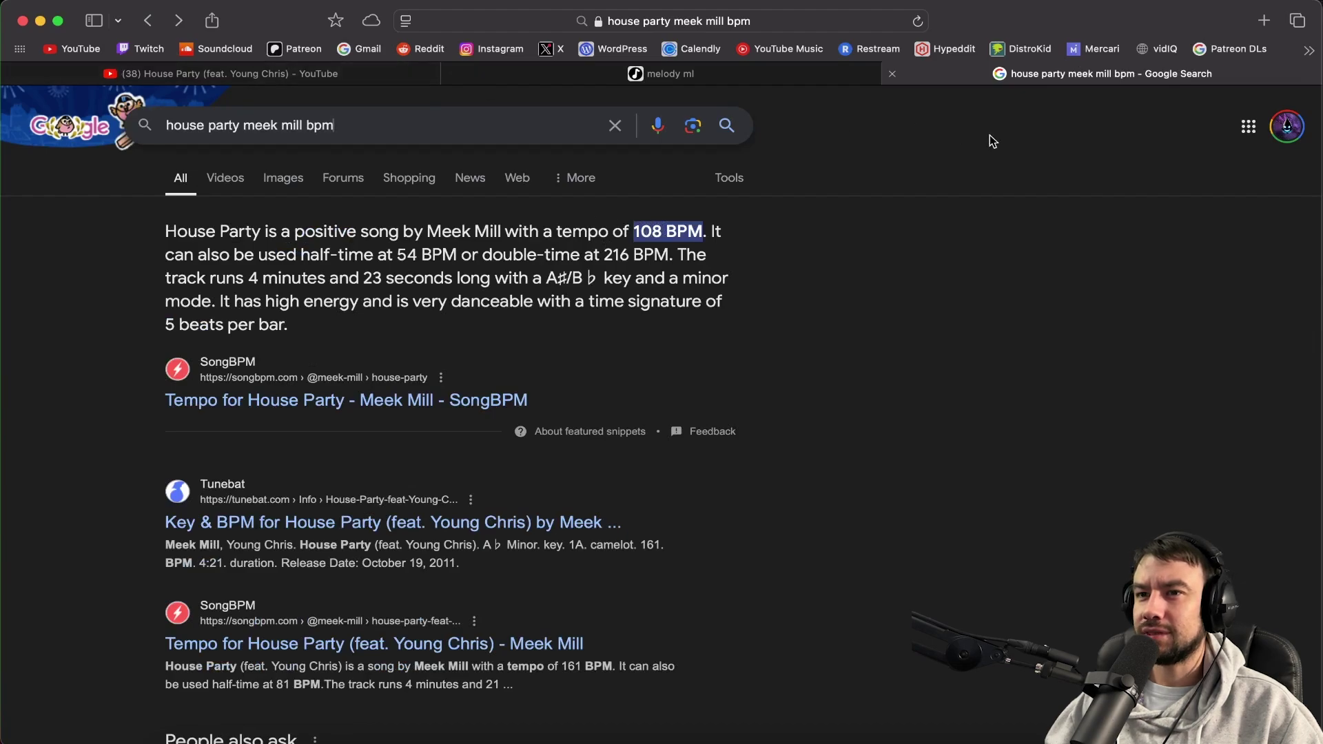
left_click(156, 22)
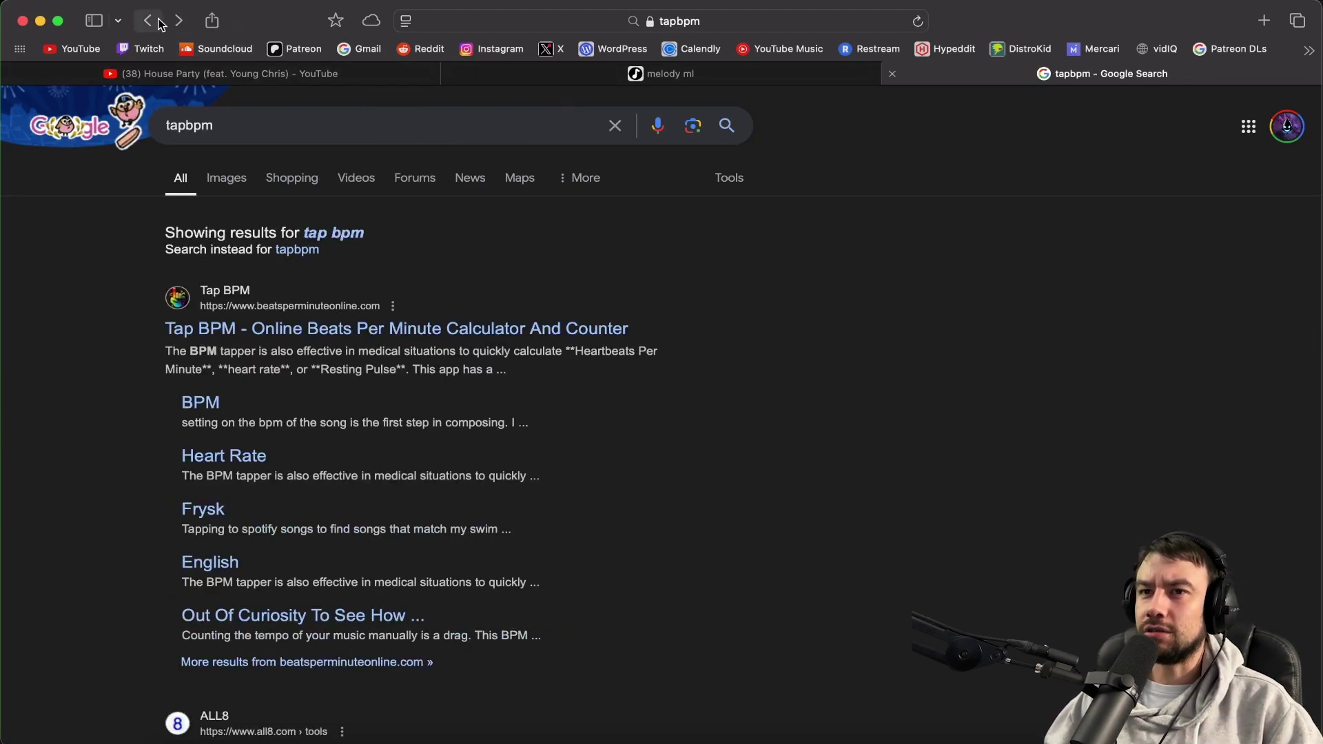
Step: Switch to Ableton Live and set the warped full song clip's BPM to 160
key("super+Tab")
scroll(150, 275, "down", 1)
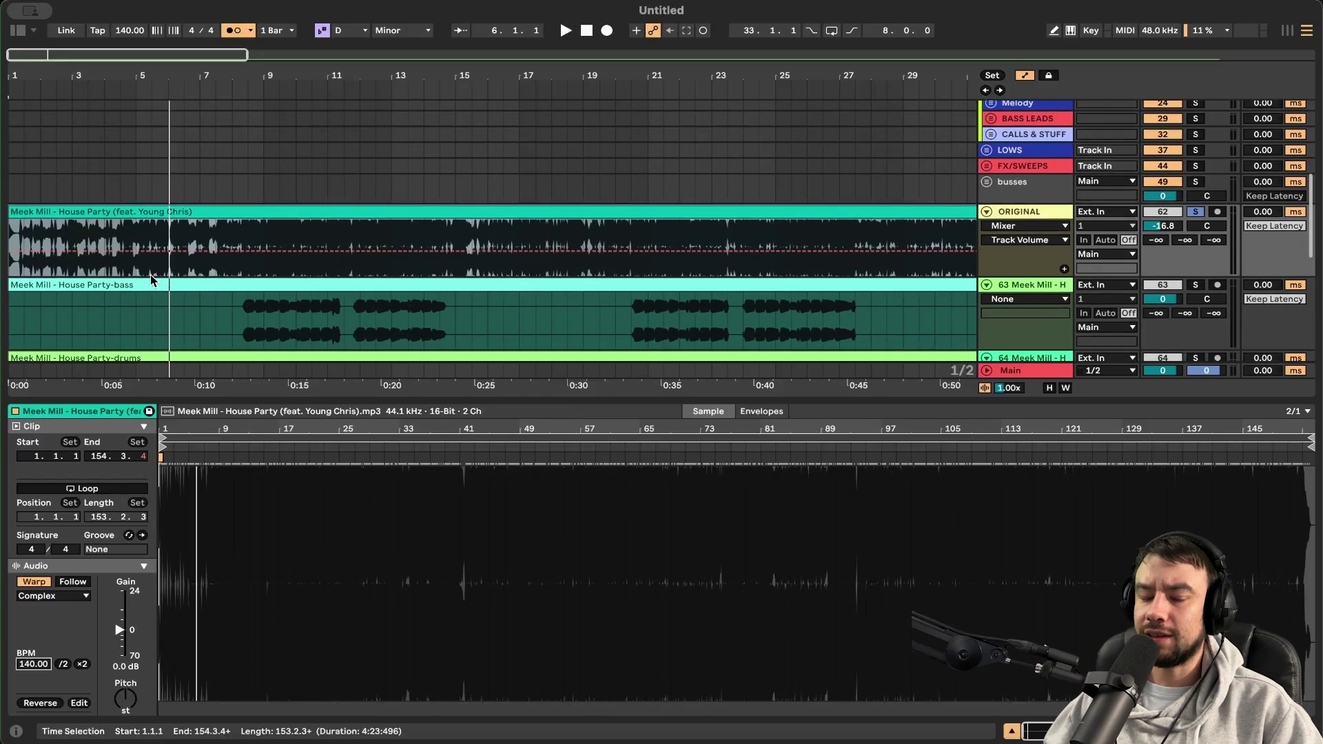
scroll(133, 276, "up", 3)
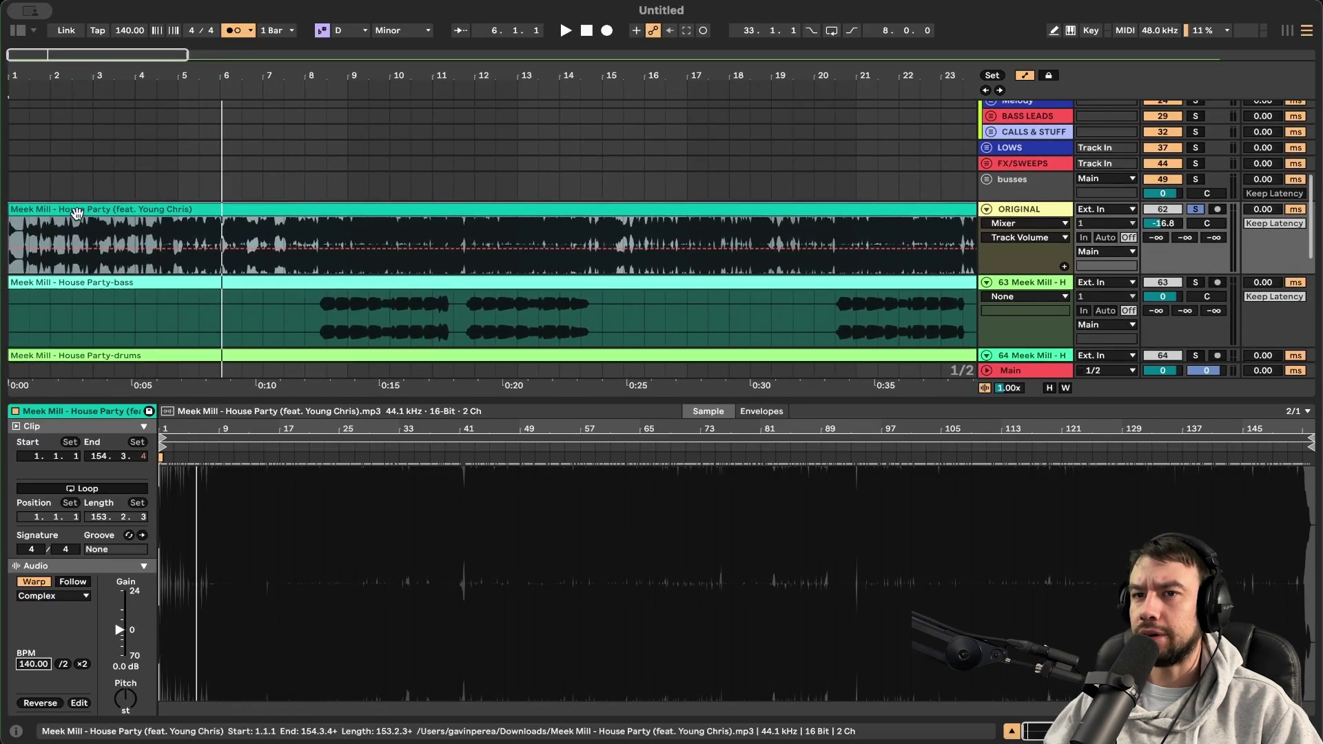
left_click(28, 665)
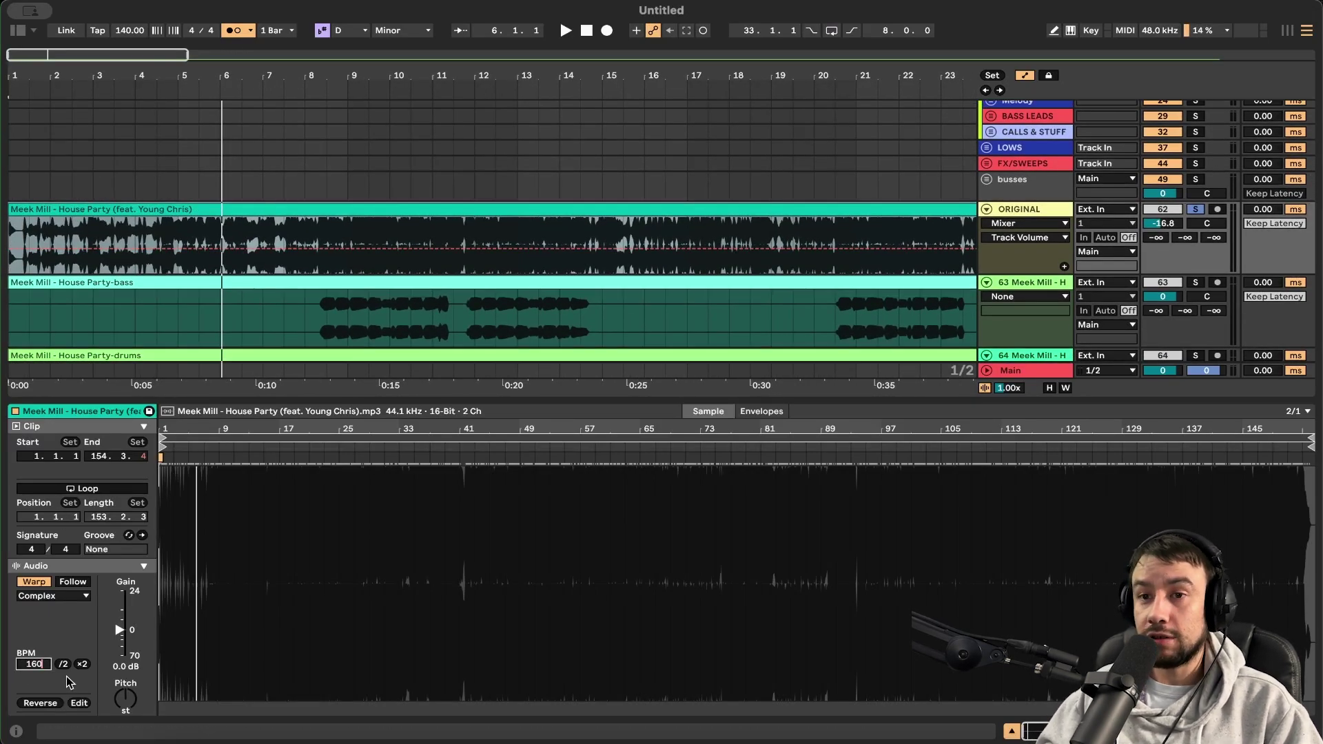
type("160")
key("Return")
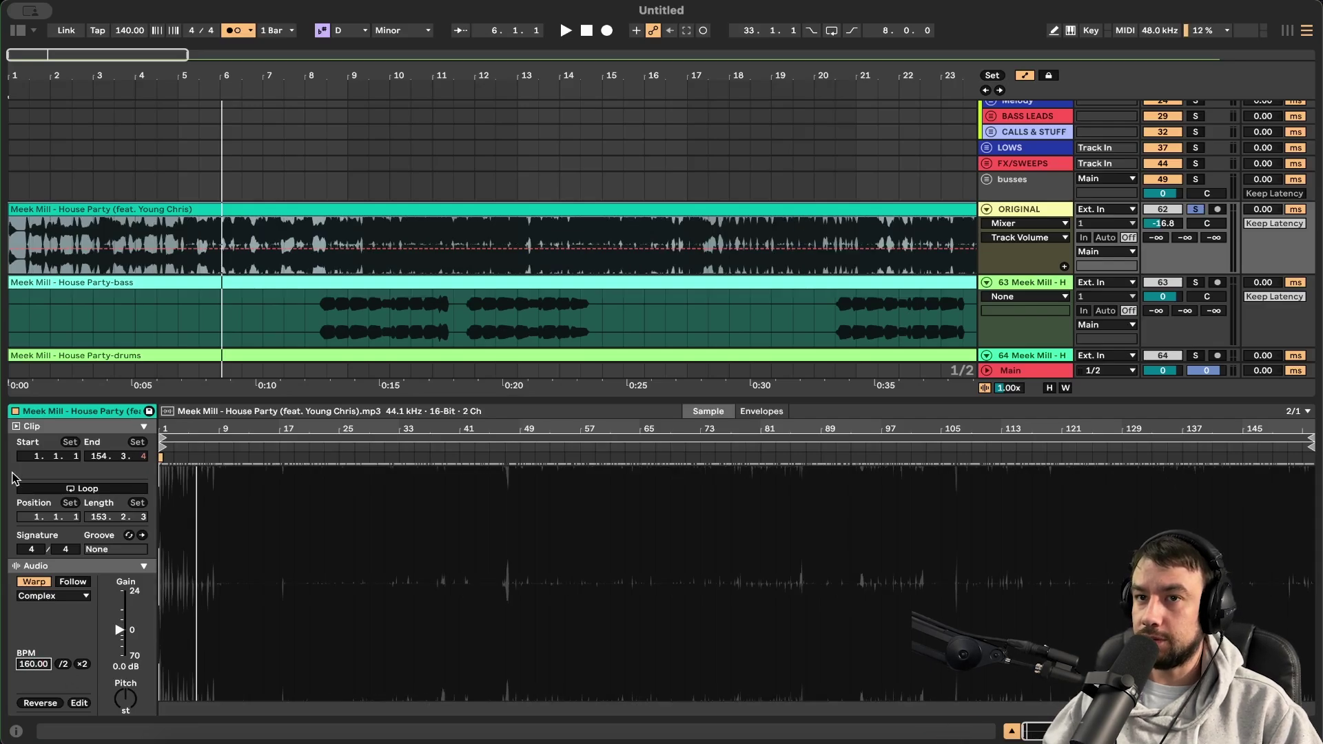
Step: Shift the full song clip on the ORIGINAL track forward in time to bring its first loud hit to beat 1.3
scroll(48, 238, "up", 4)
scroll(207, 210, "up", 4)
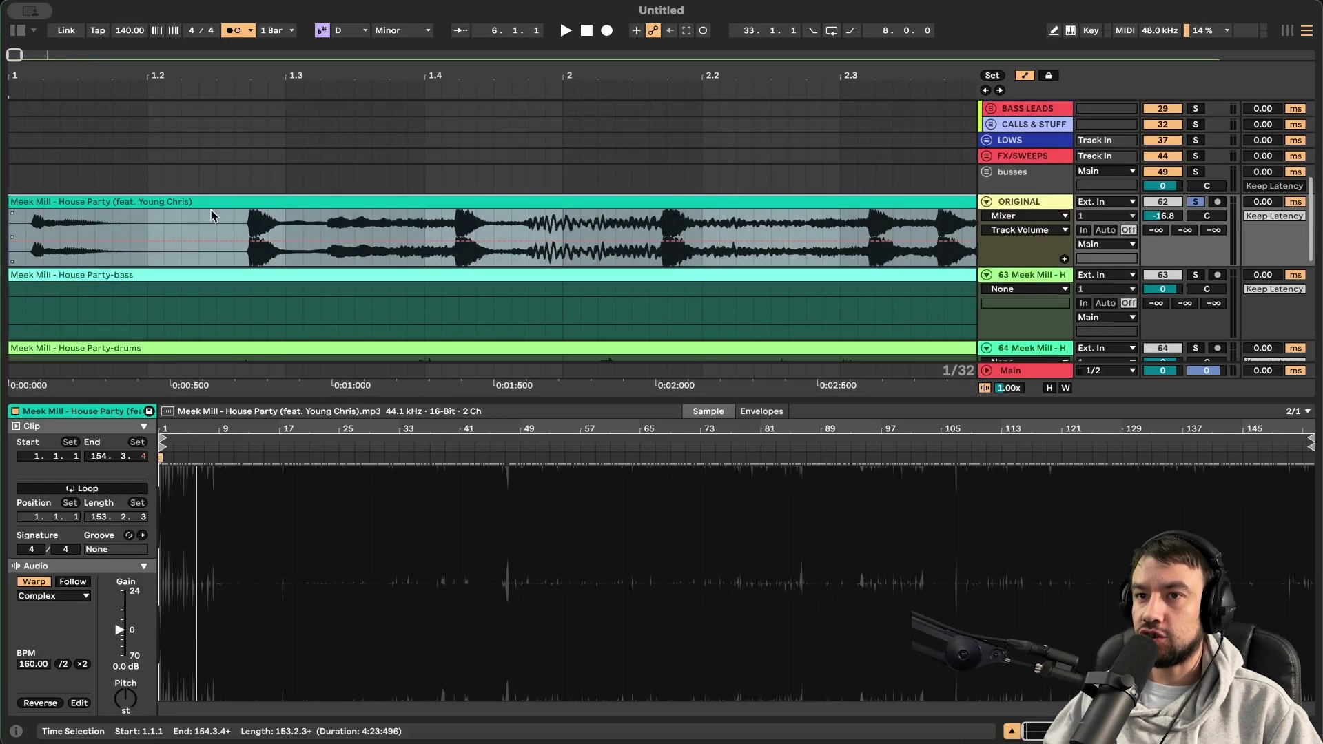
scroll(210, 204, "down", 1)
scroll(110, 224, "up", 4)
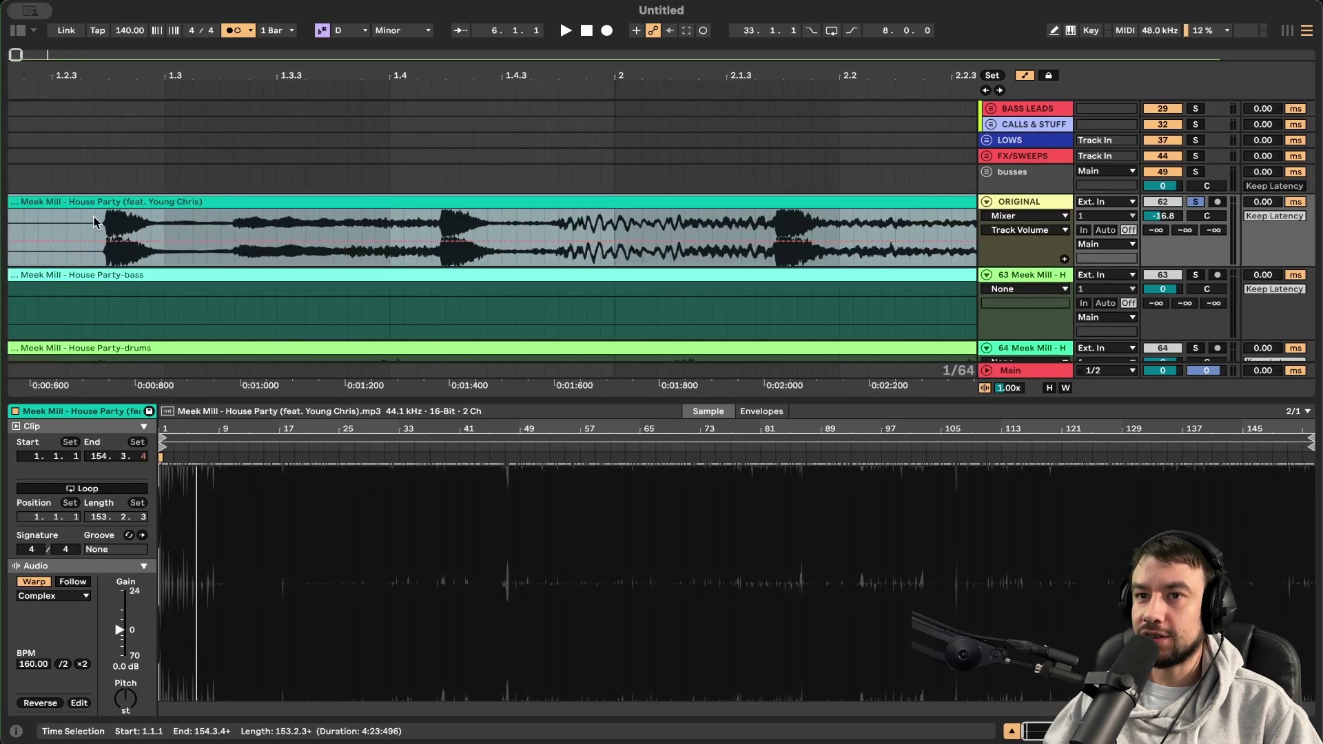
left_click_drag(96, 221, 388, 220)
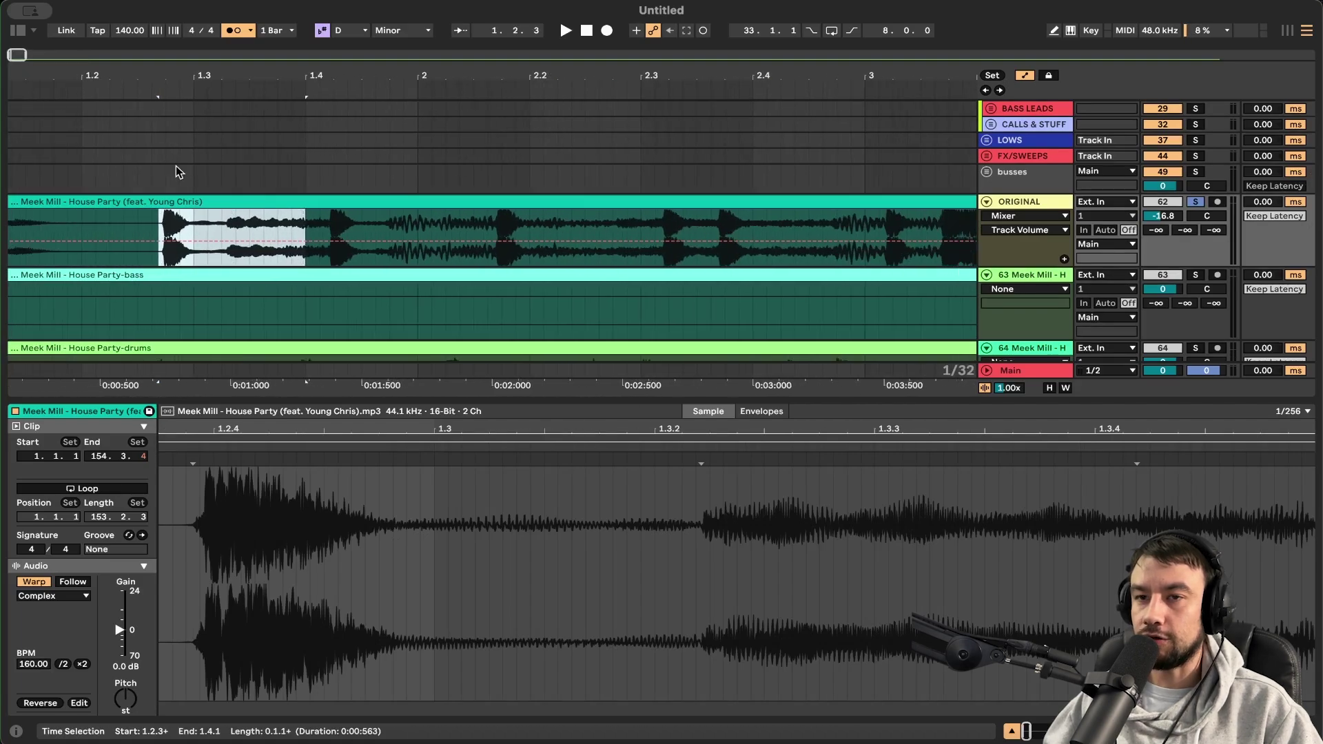
left_click(152, 159)
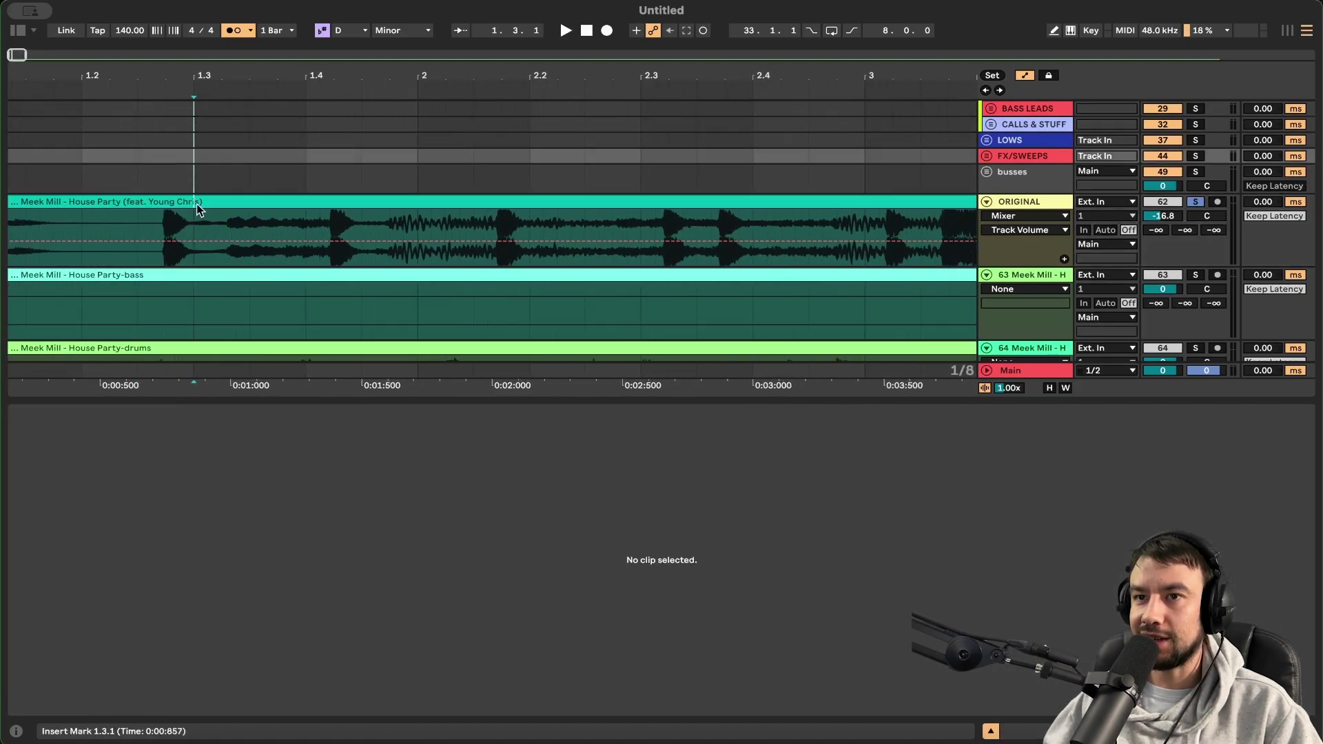
left_click(195, 177)
scroll(196, 177, "down", 5)
left_click(69, 202)
scroll(68, 202, "up", 3)
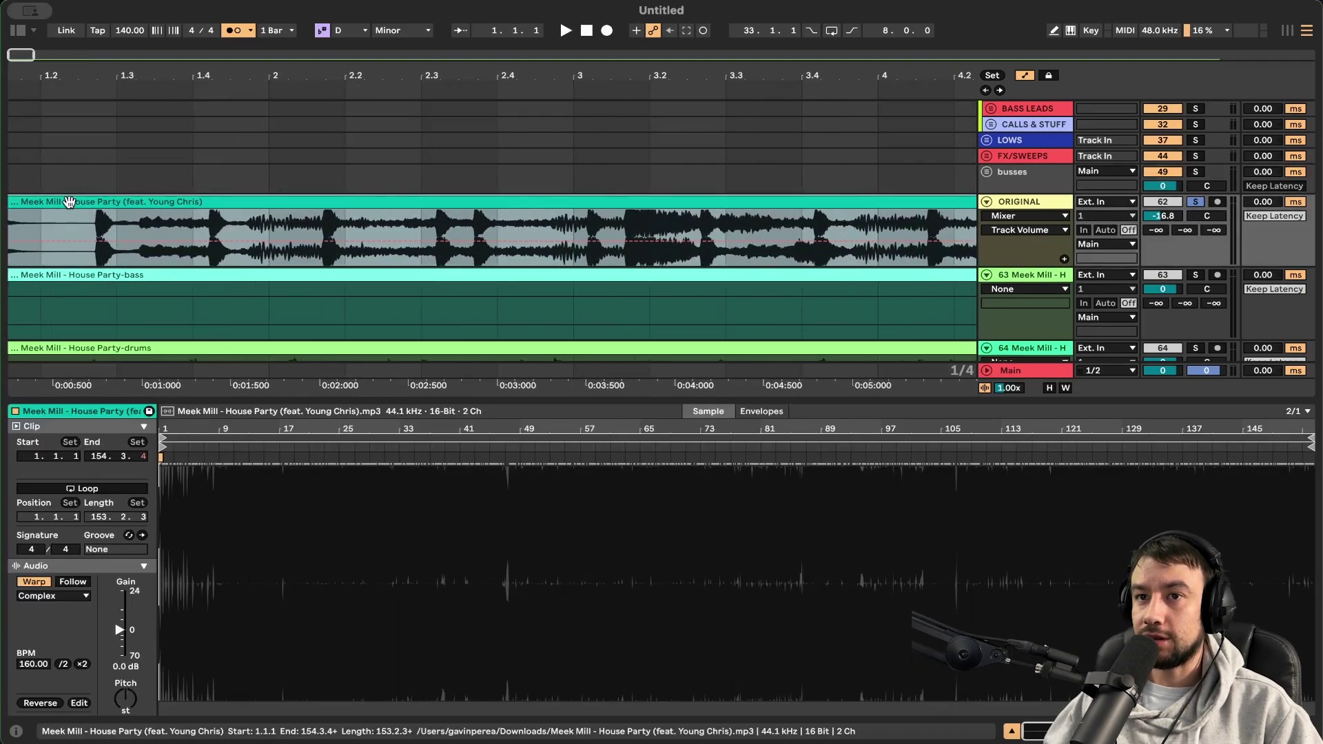
scroll(69, 202, "up", 2)
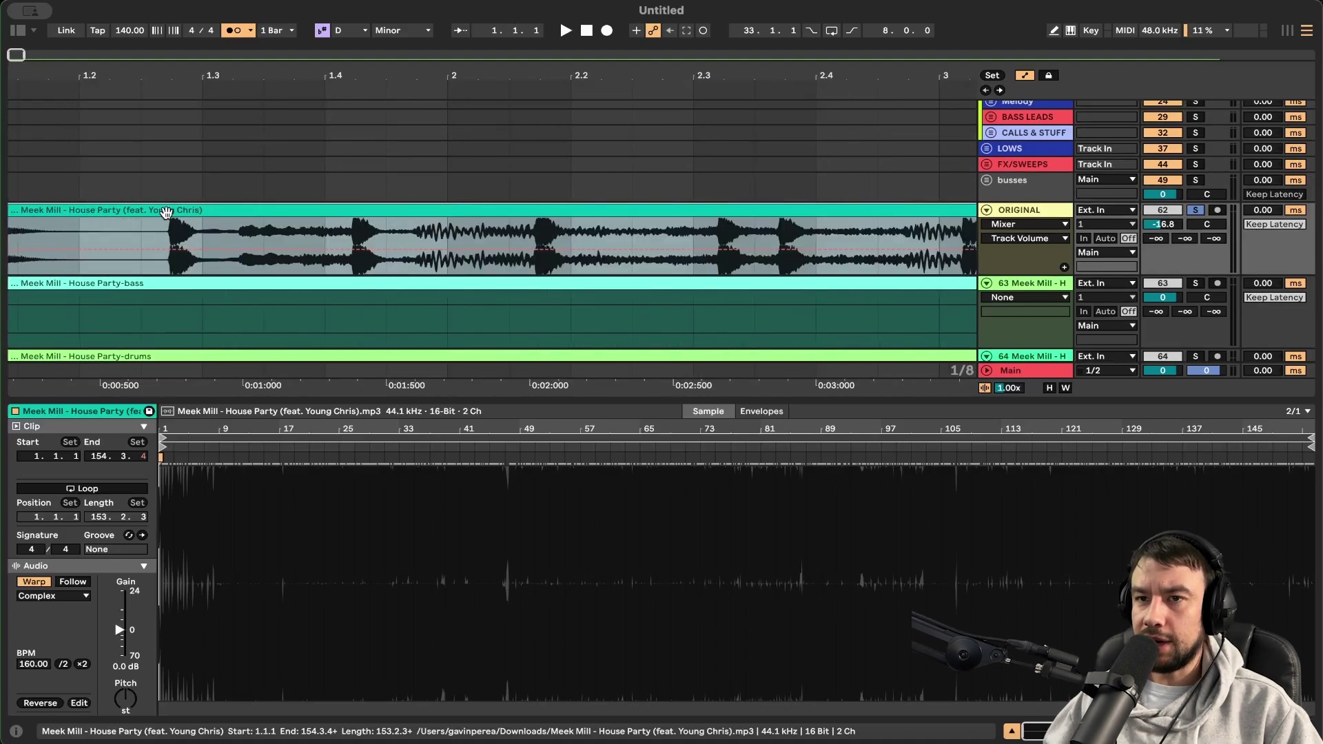
left_click_drag(134, 212, 206, 208)
Step: Nudge the full song clip slightly earlier to align the first loud hit's transient exactly with beat 1.3
scroll(206, 208, "up", 5)
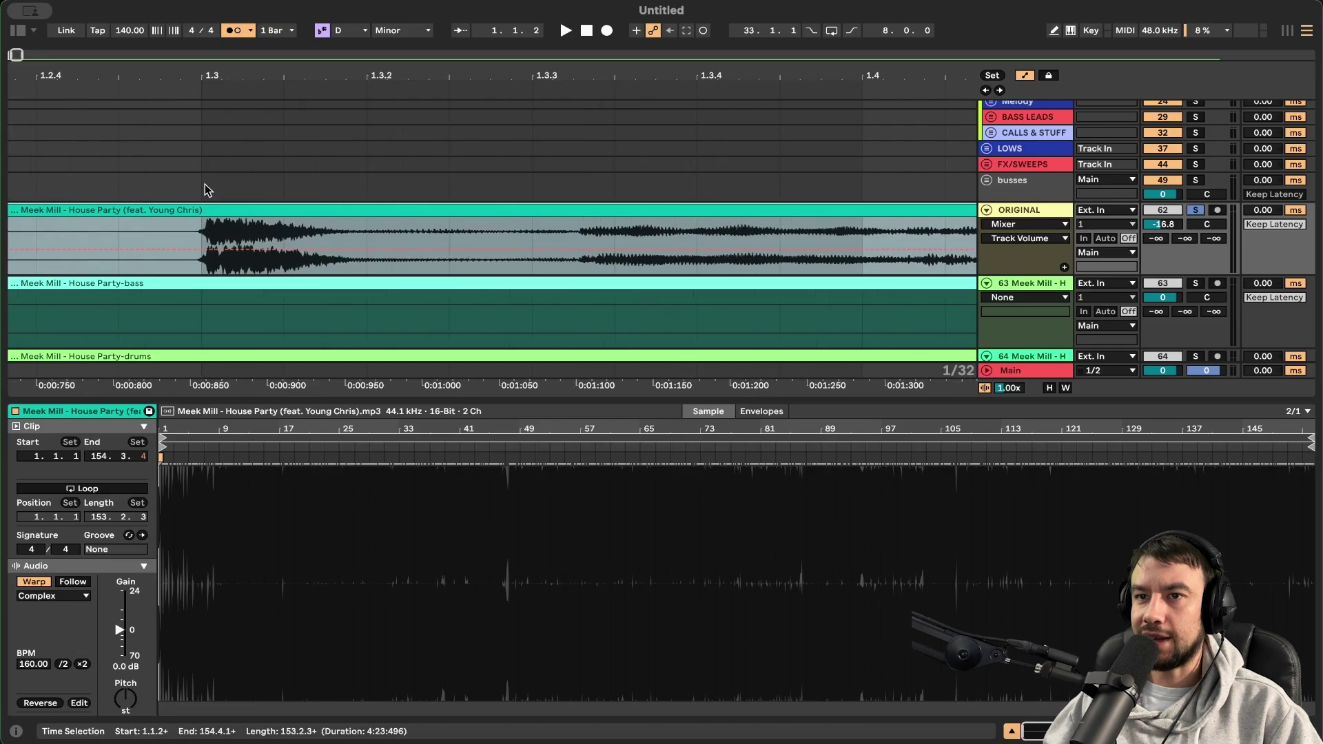
scroll(268, 213, "up", 4)
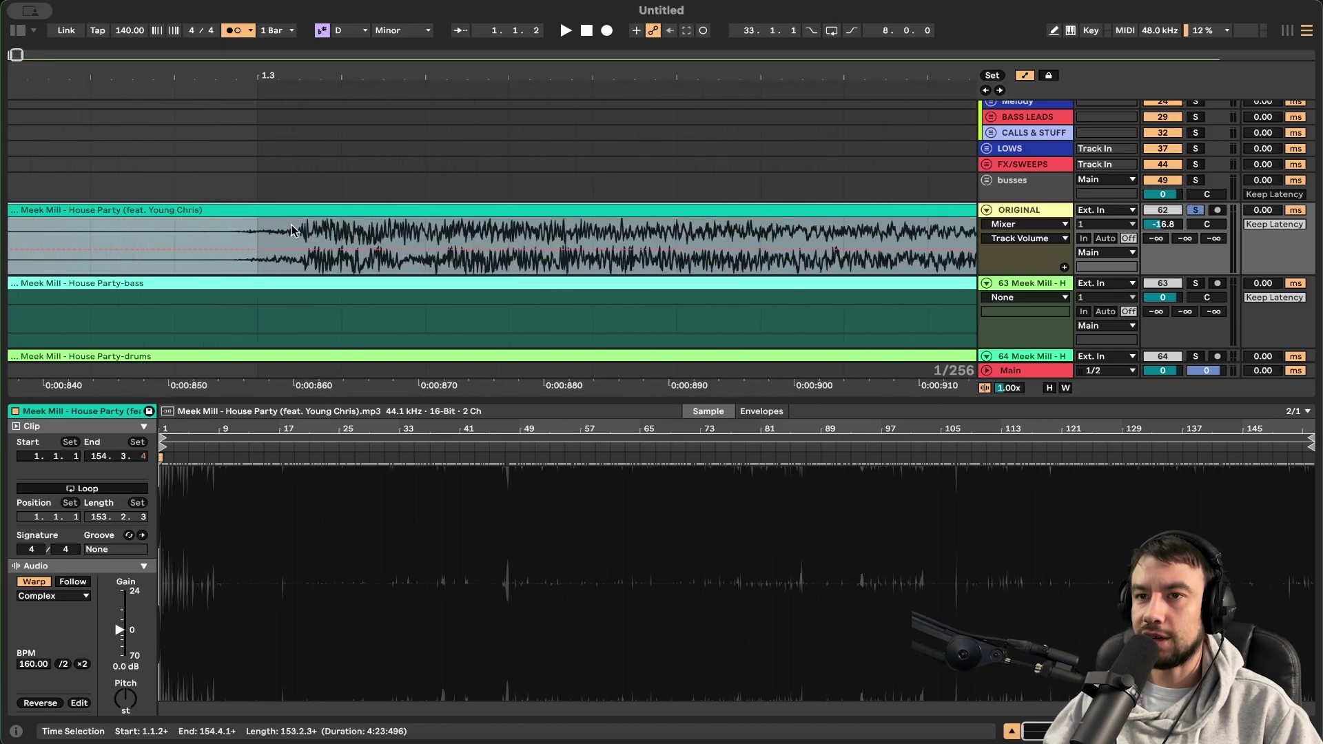
left_click_drag(268, 209, 259, 208)
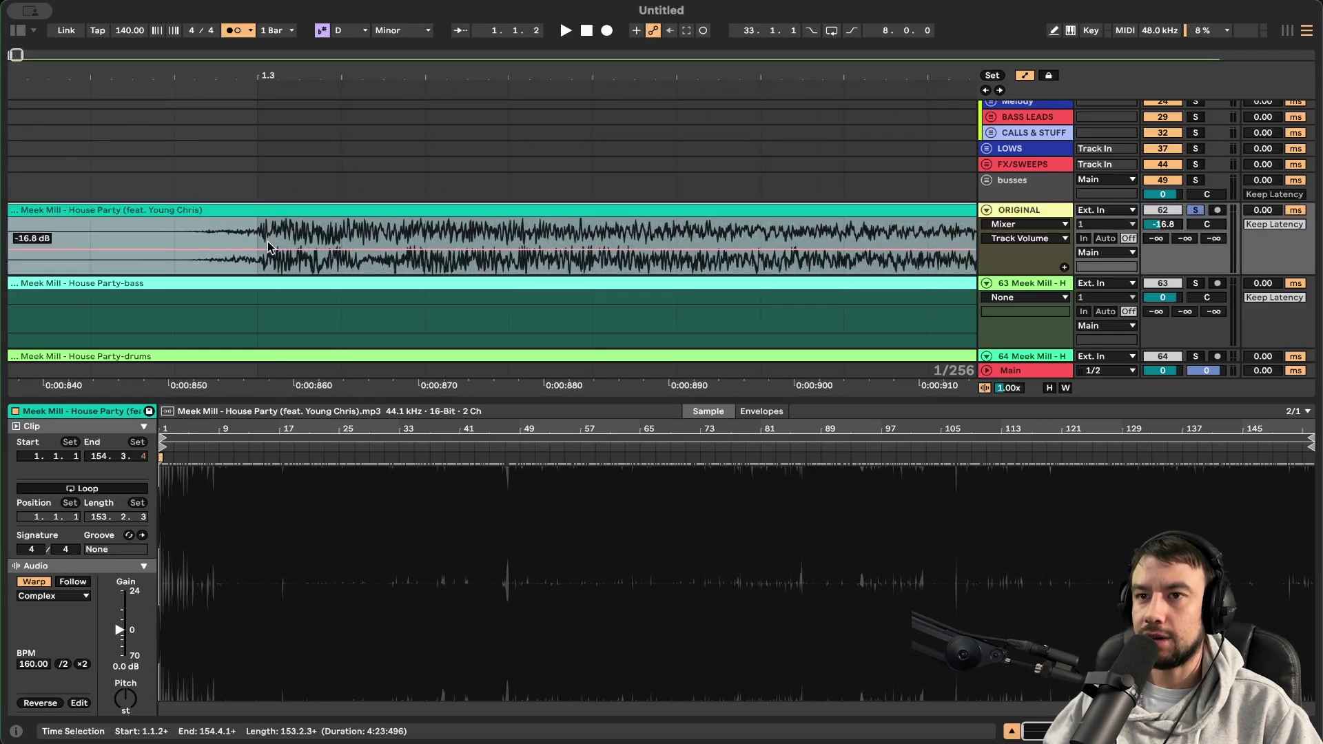
scroll(267, 242, "down", 4)
scroll(267, 248, "down", 6)
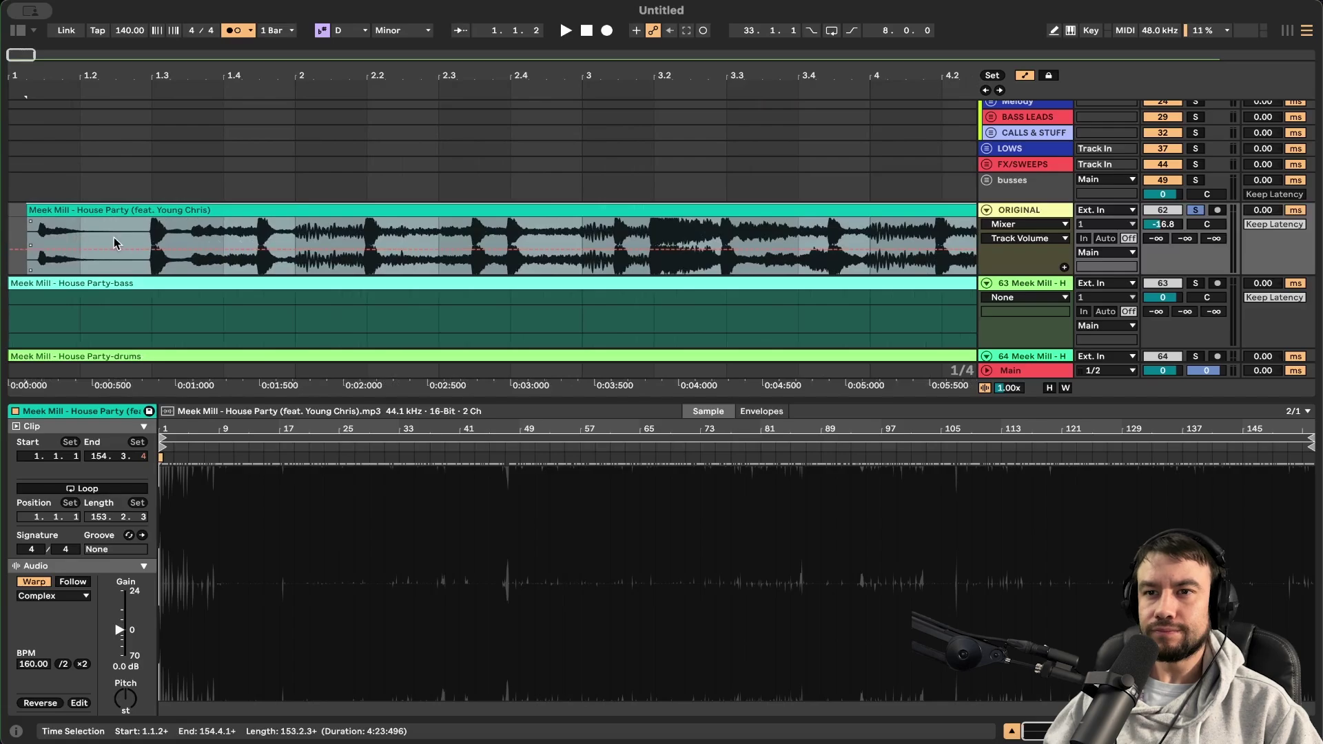
Step: Examine how the full song clip's hits on the ORIGINAL track line up with the grid across the opening bars
scroll(114, 241, "up", 1)
scroll(114, 237, "down", 6)
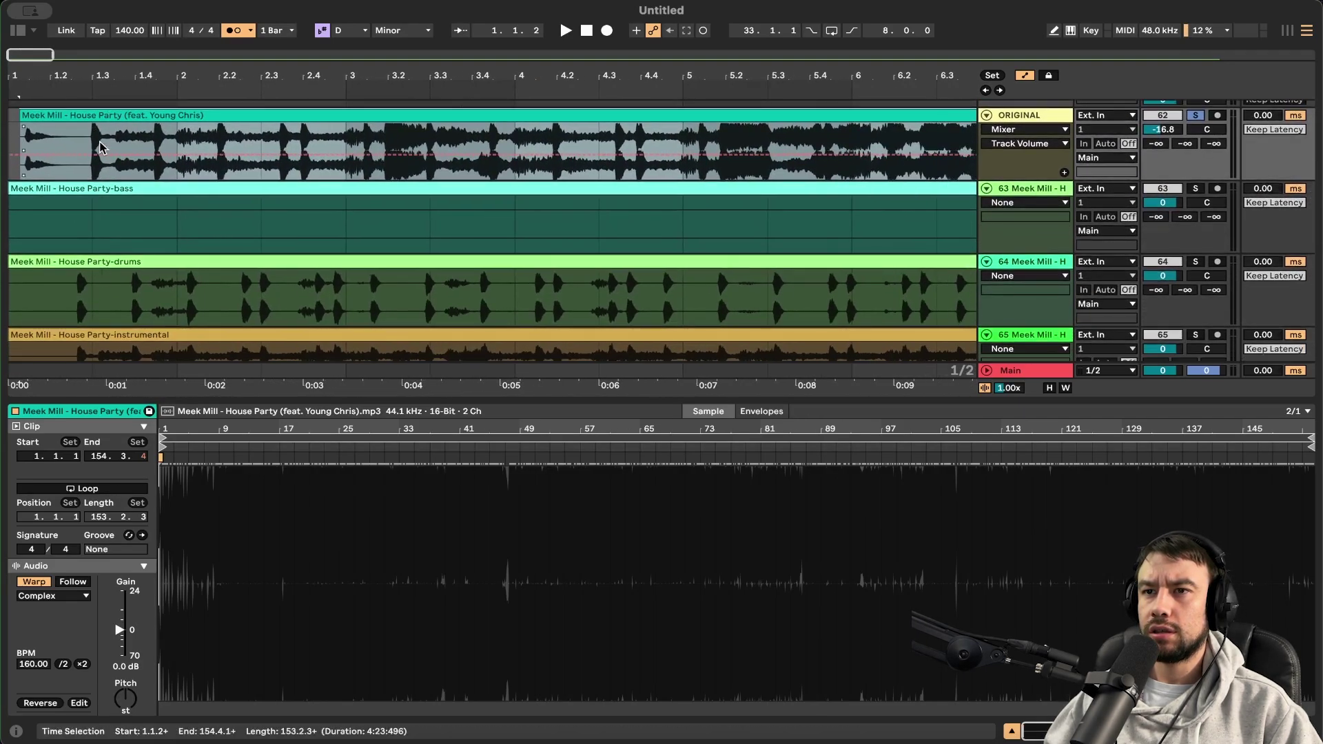
scroll(101, 147, "down", 8)
key("plus")
key("plus")
key("plus")
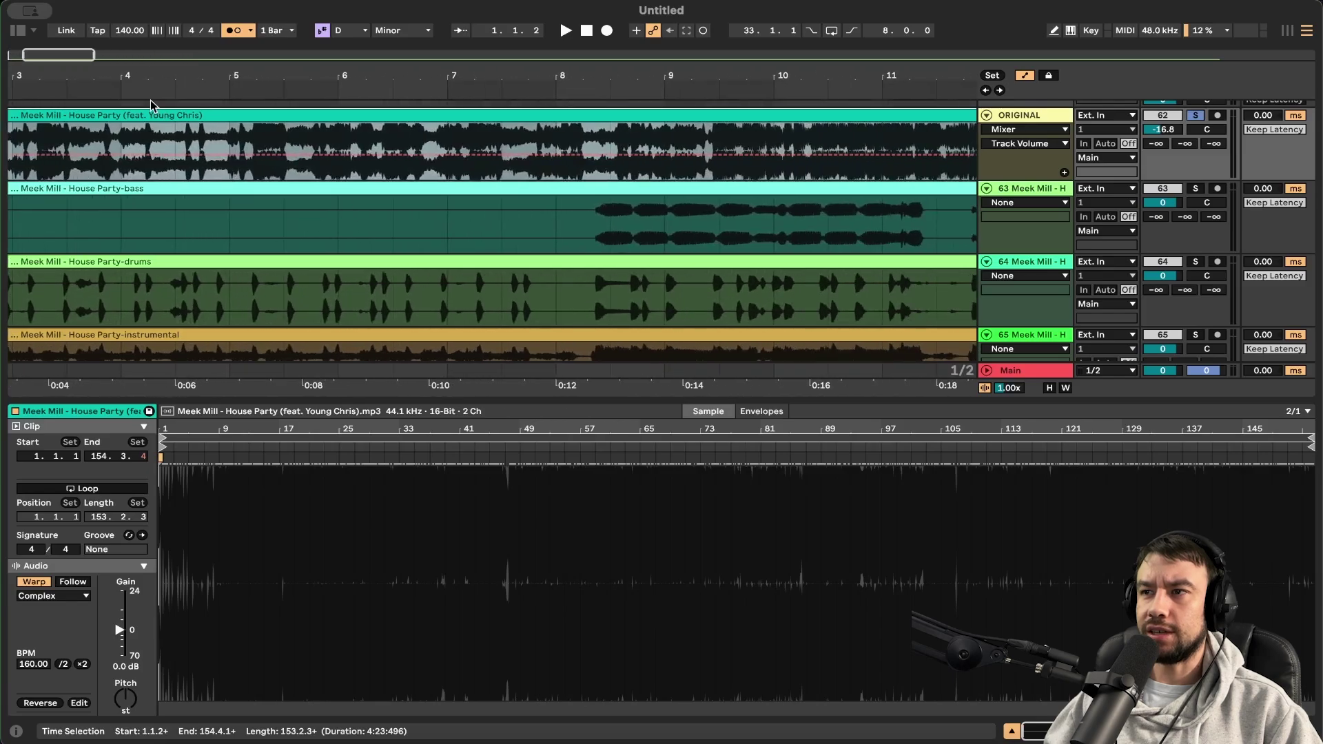
scroll(924, 268, "up", 1)
left_click(19, 163)
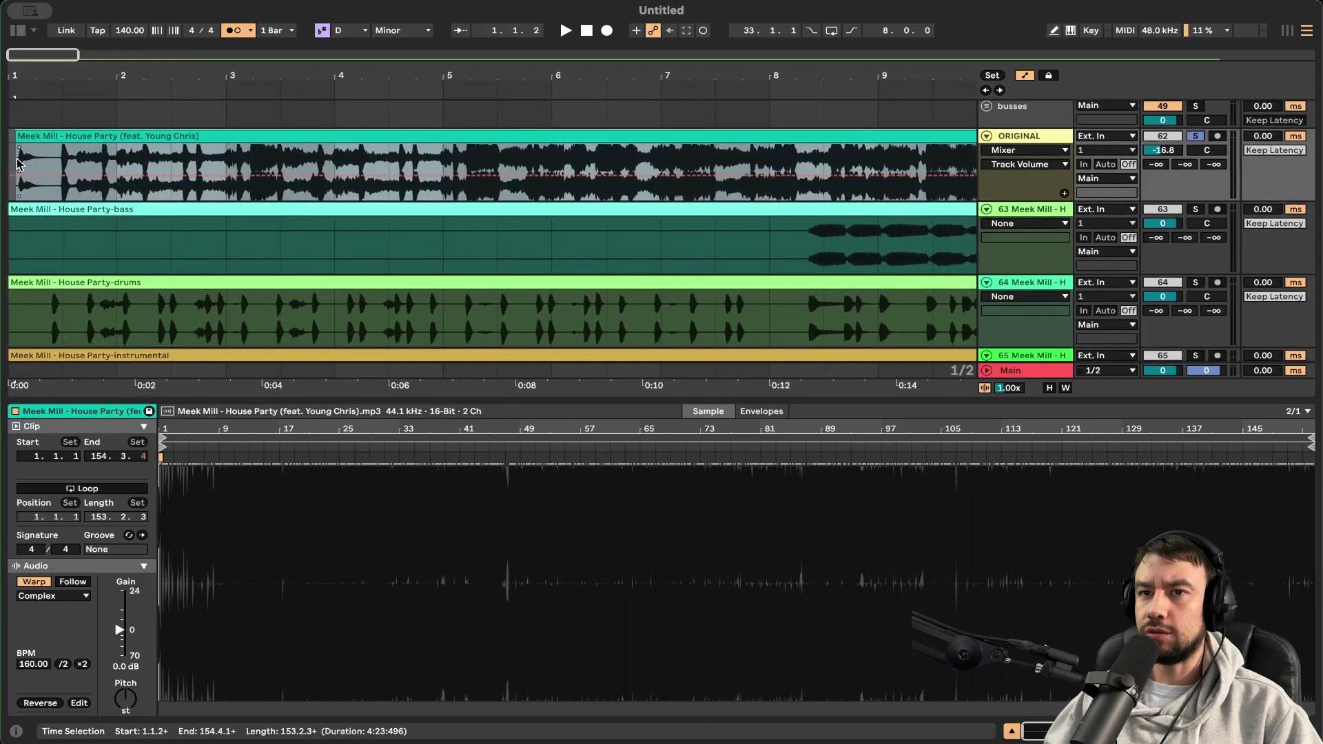
Step: Play the full song clip from bar 1 and compare its hits with the bar lines during playback
left_click(9, 149)
key("space")
scroll(8, 149, "up", 3)
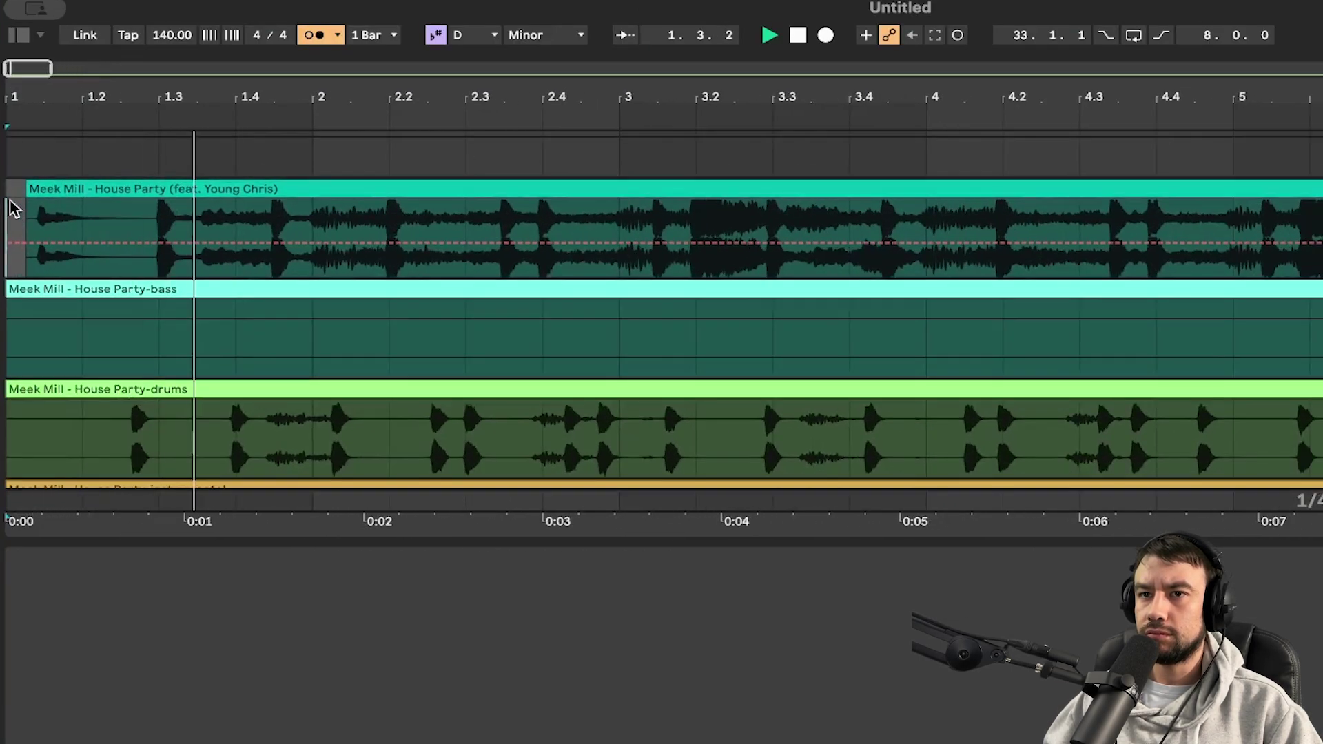
scroll(12, 206, "down", 3)
left_click(192, 188)
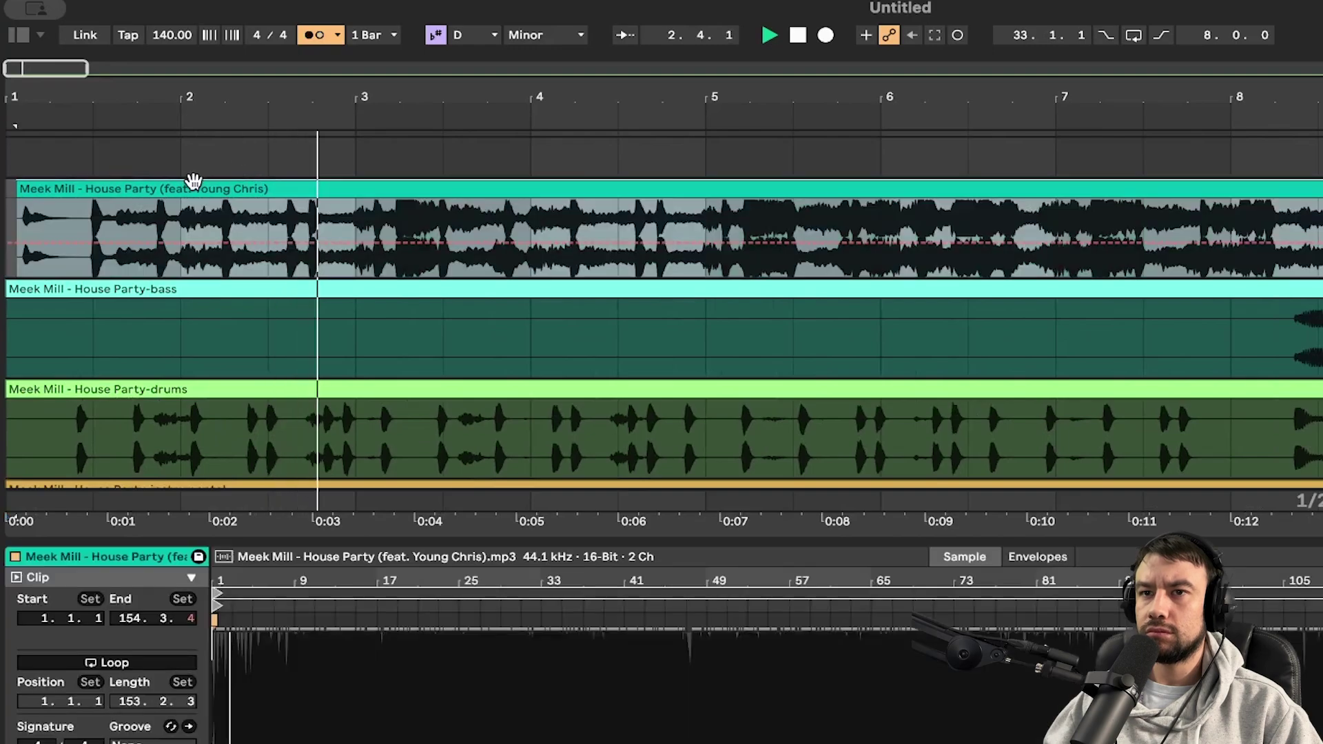
scroll(202, 306, "up", 3)
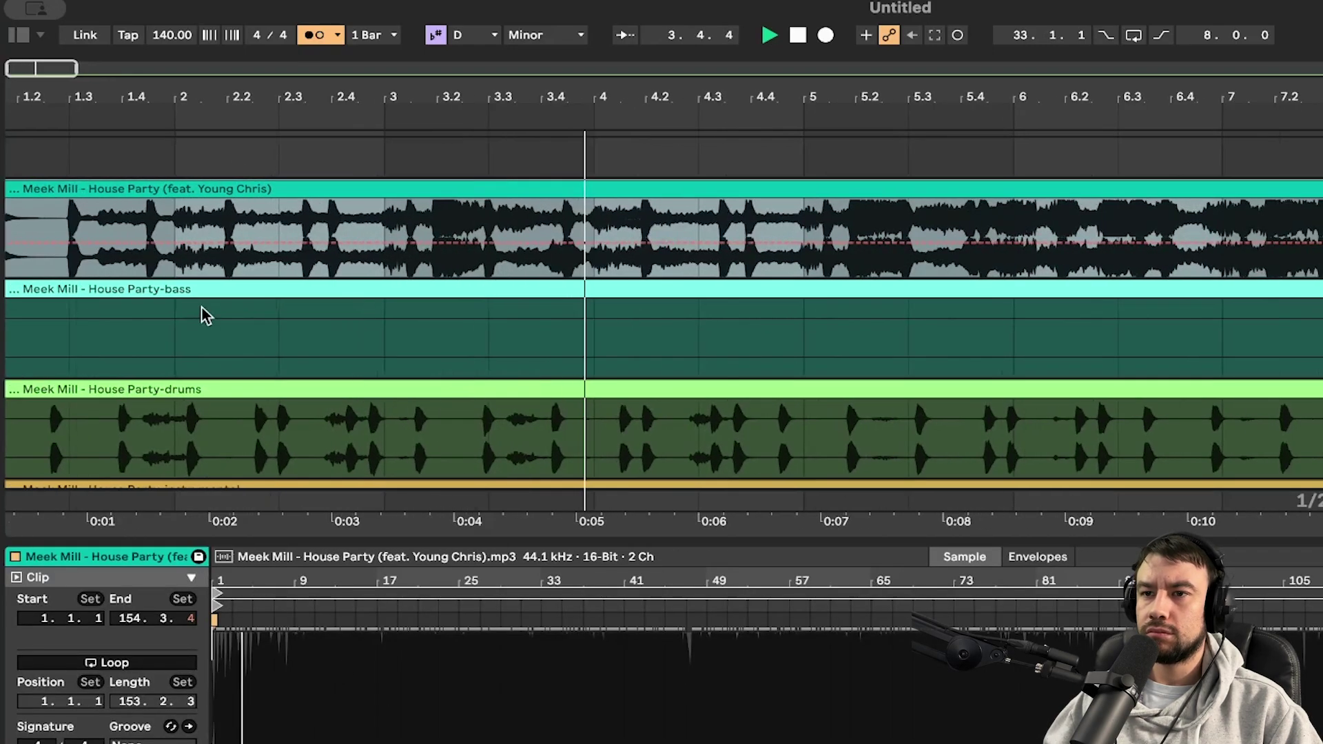
scroll(201, 306, "down", 4)
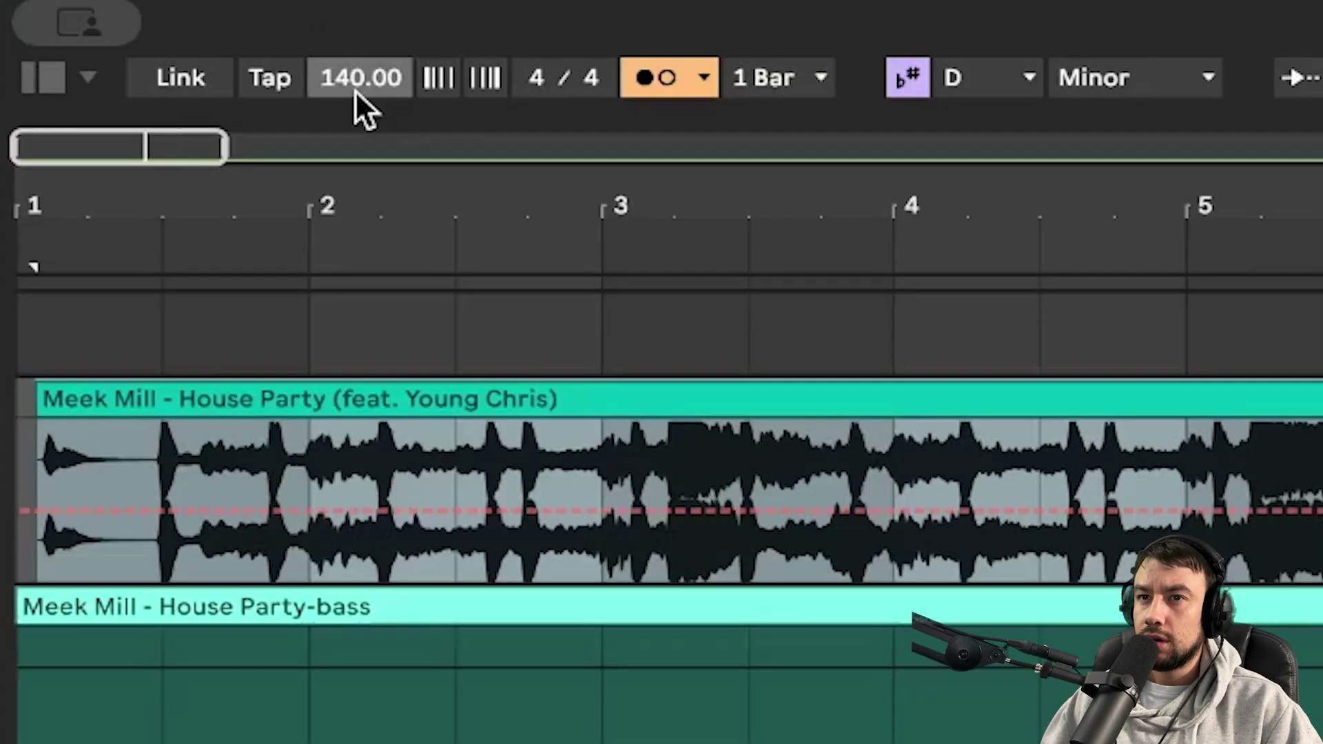
Step: Set the project tempo to 160 BPM
left_click_drag(127, 40, 128, 34)
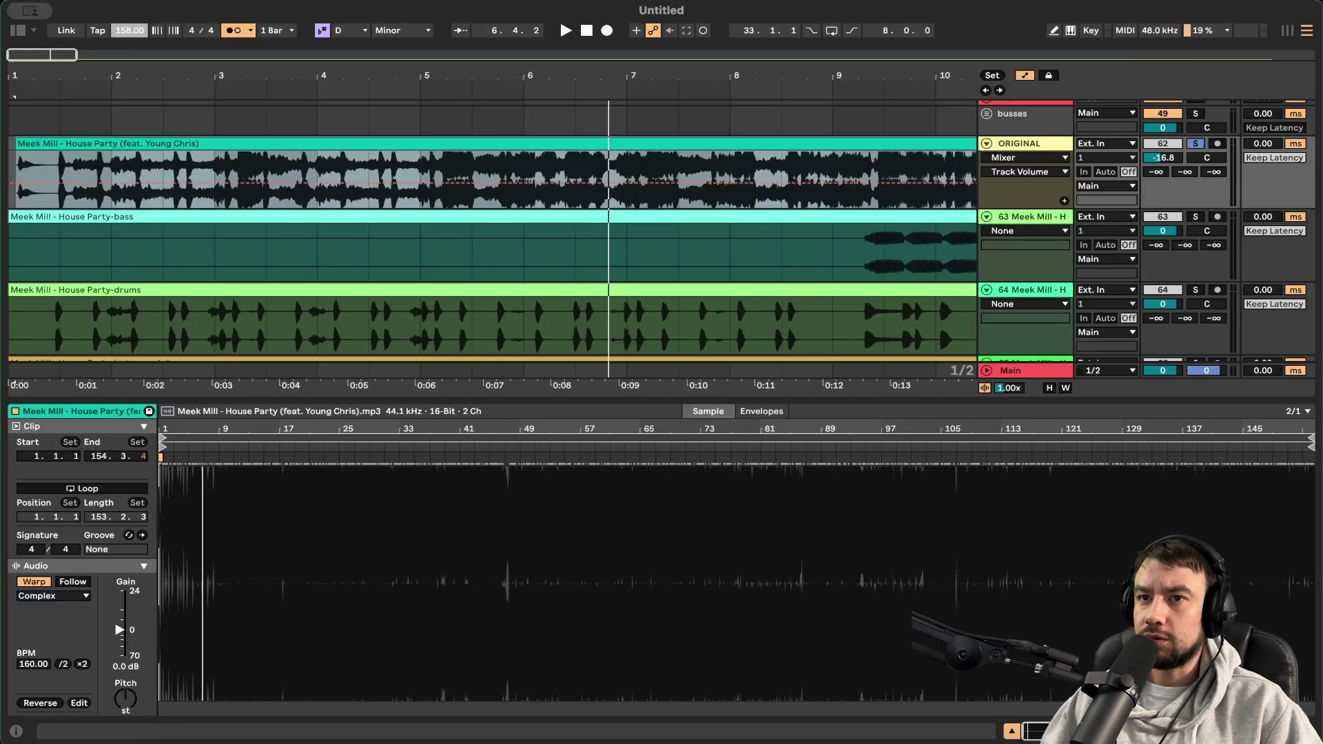
left_click_drag(360, 78, 361, 75)
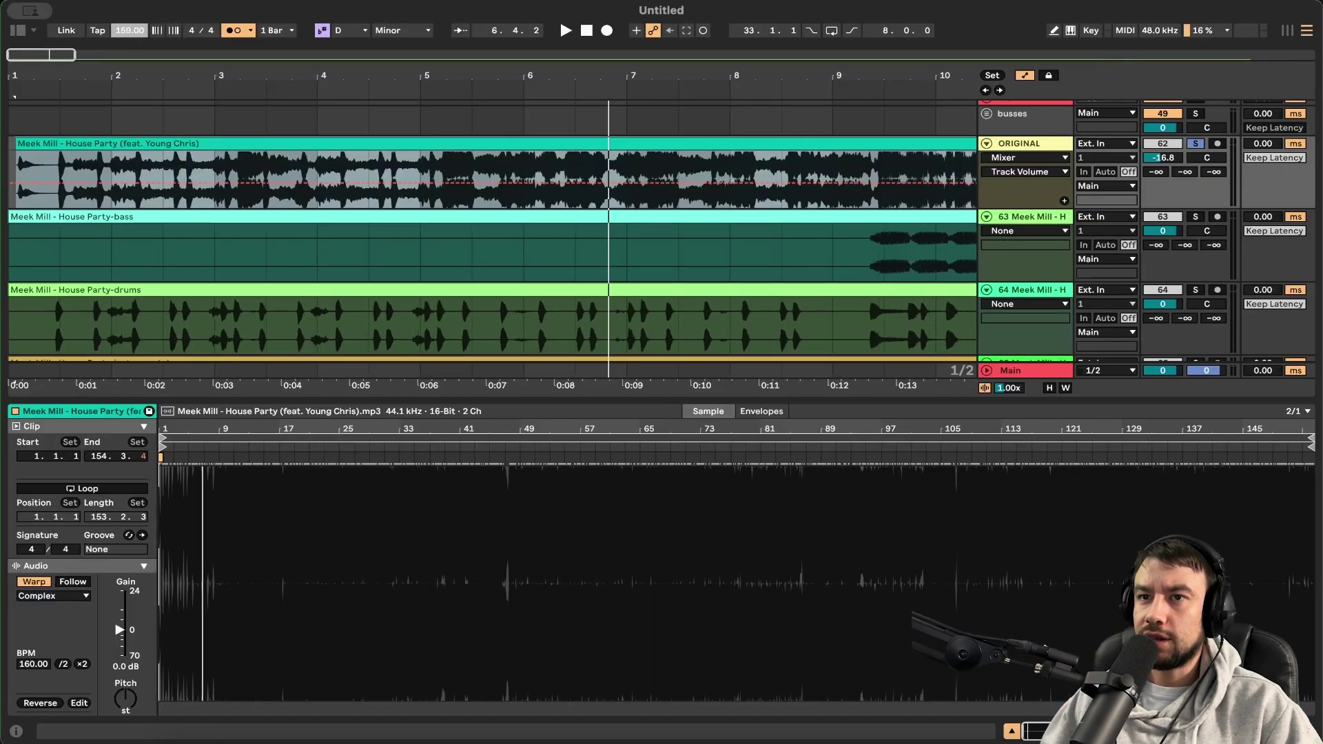
left_click_drag(130, 30, 130, 29)
Step: Play the full song clip from its start at the project tempo and follow the opening bars against the grid
key("space")
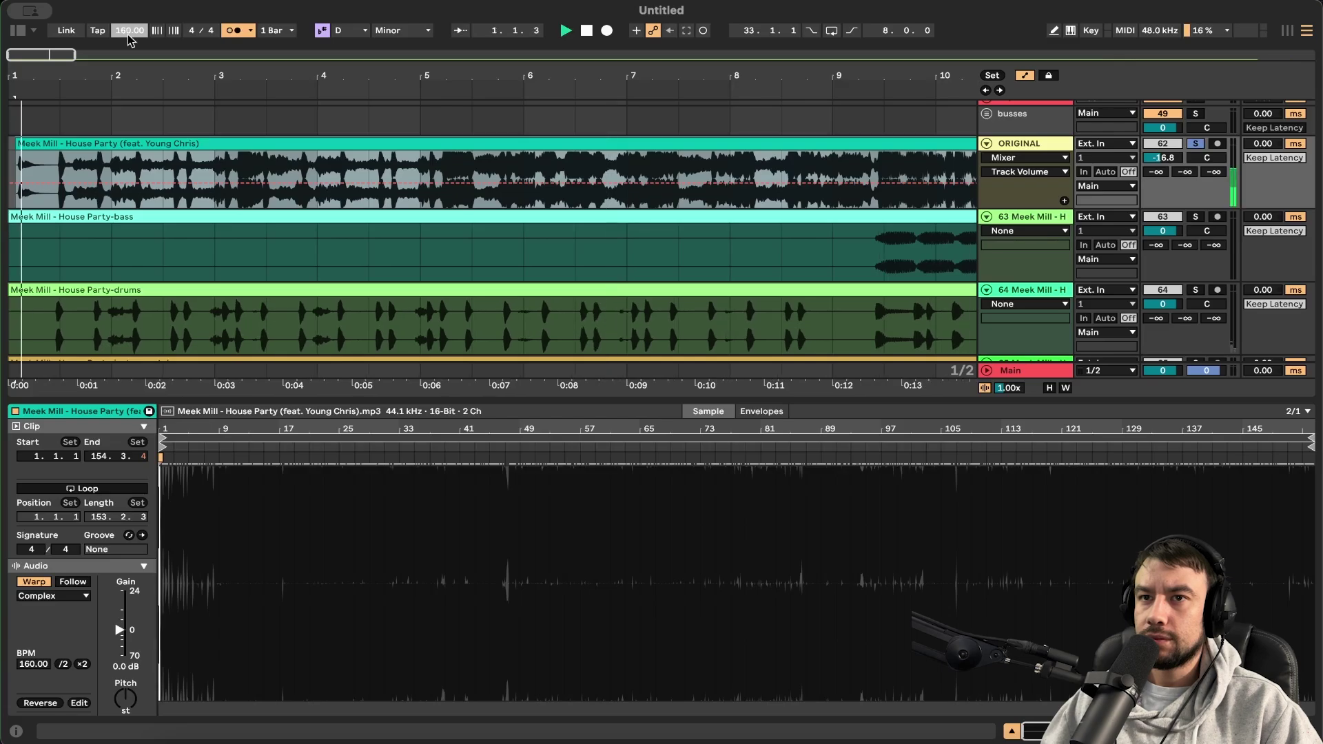
scroll(225, 196, "down", 3)
scroll(53, 196, "down", 3)
scroll(53, 197, "up", 1)
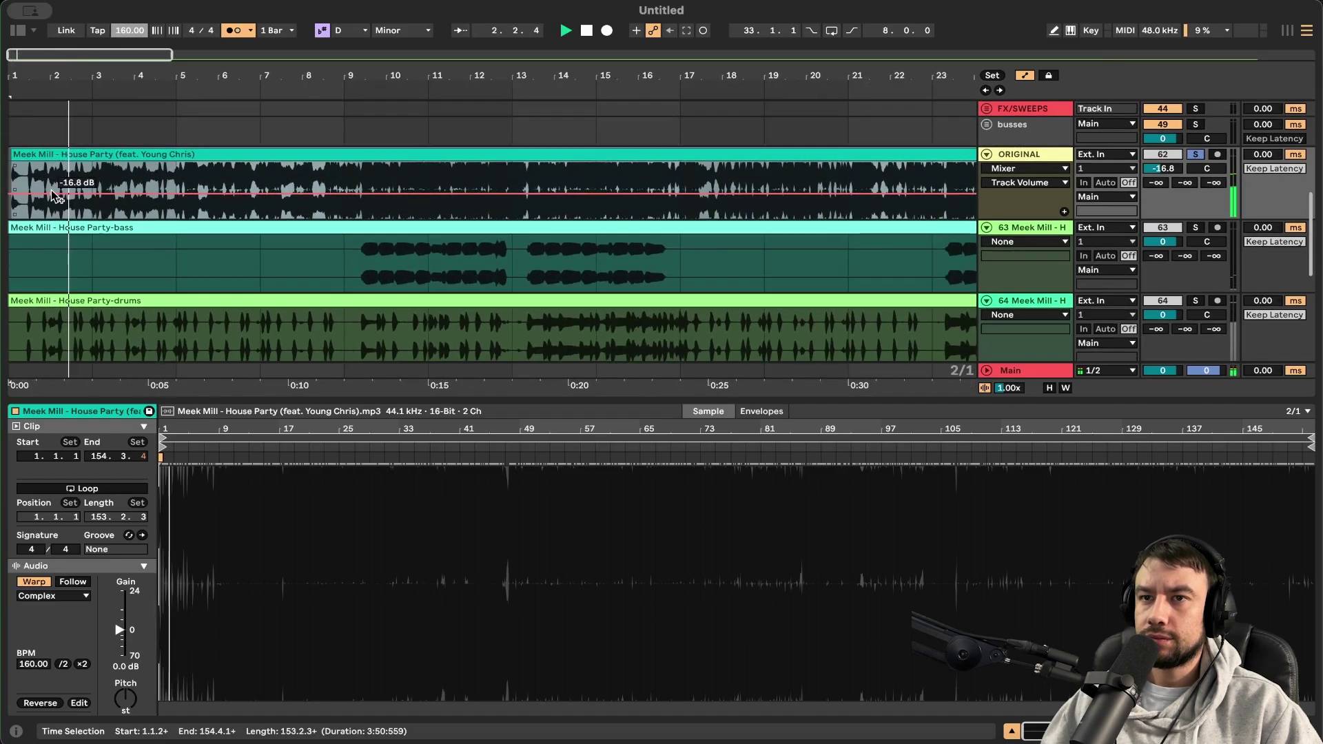
scroll(53, 197, "up", 3)
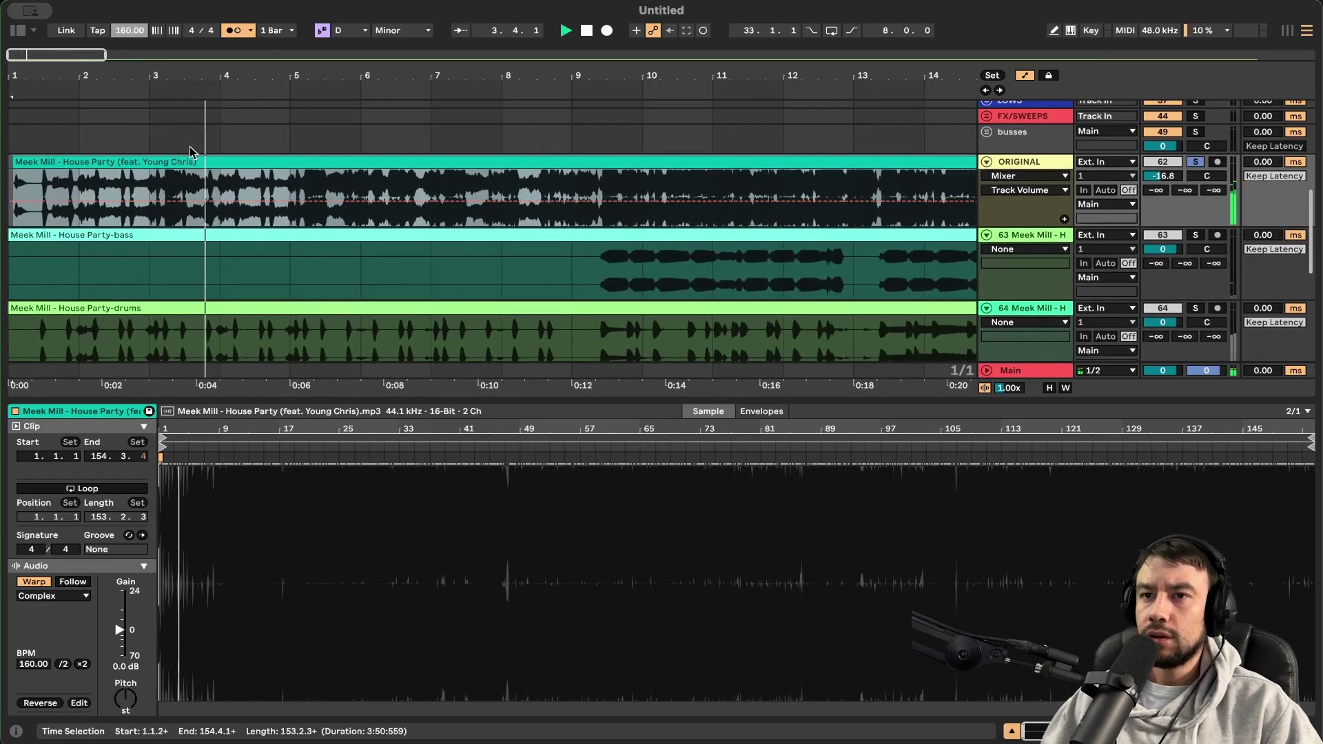
scroll(191, 153, "up", 2)
Step: Mark positions 4.3.1 and 9.3.1 in the song clip while it plays and check its timing against the bar lines
left_click(345, 186)
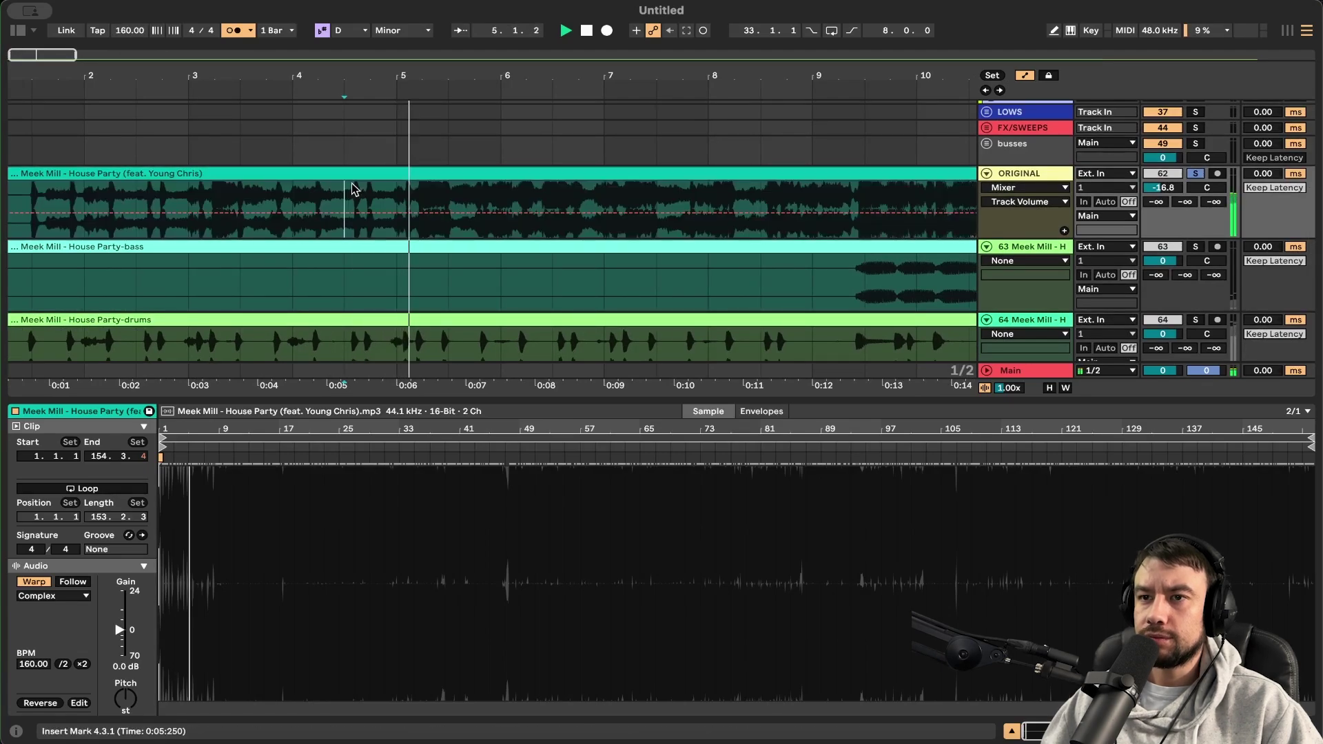
scroll(496, 204, "up", 2)
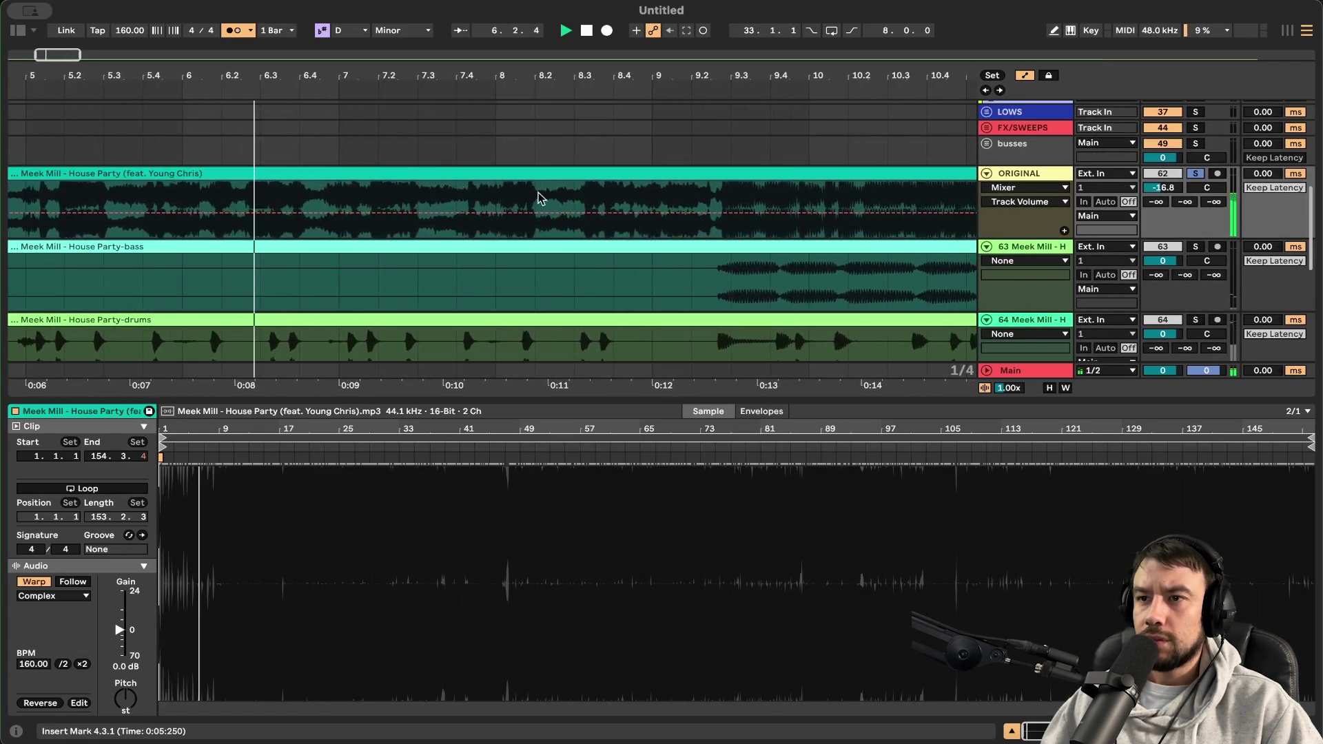
scroll(561, 199, "down", 3)
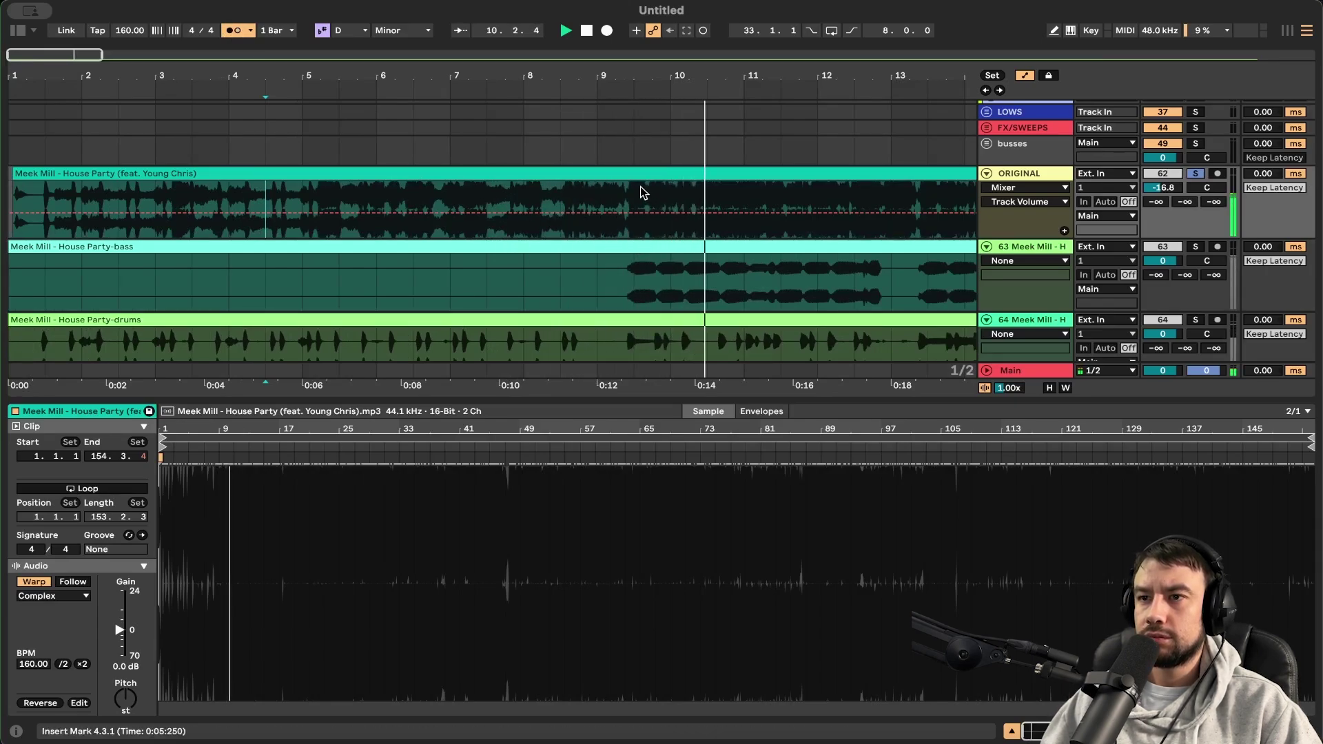
scroll(641, 192, "down", 2)
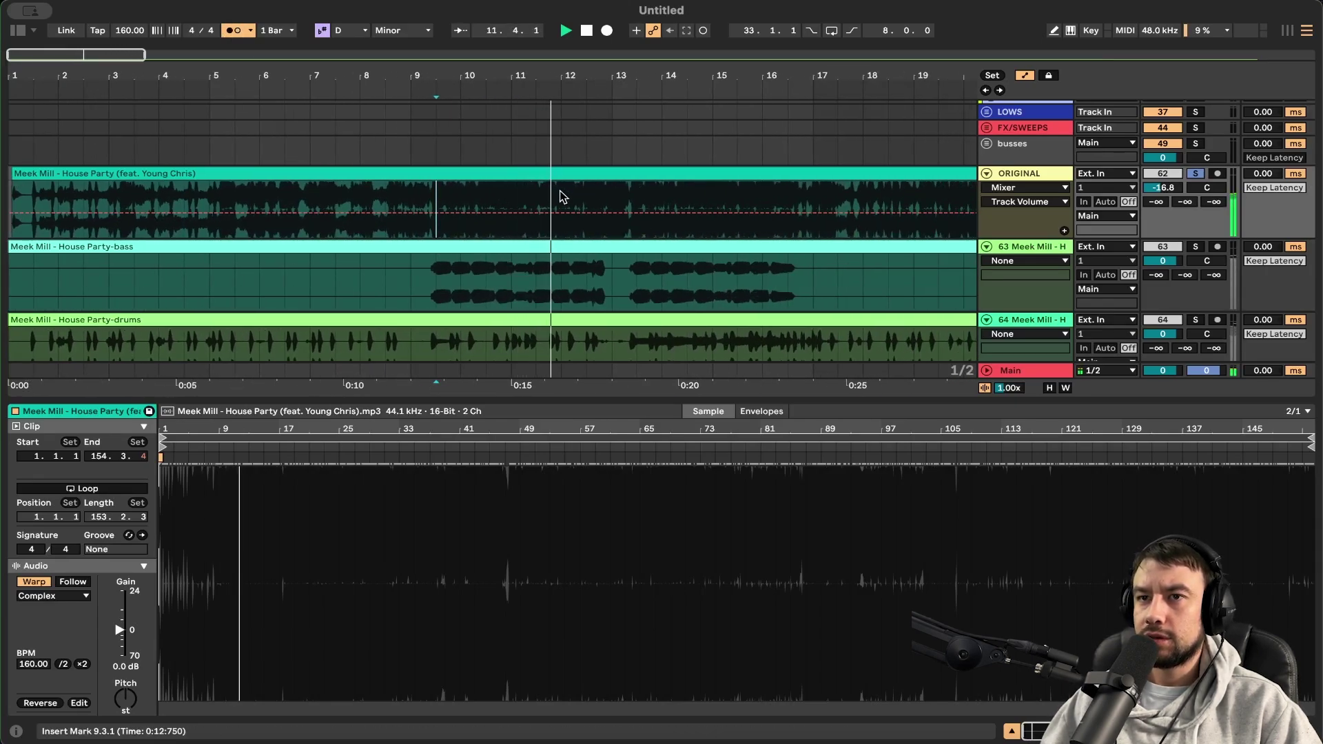
scroll(579, 195, "down", 1)
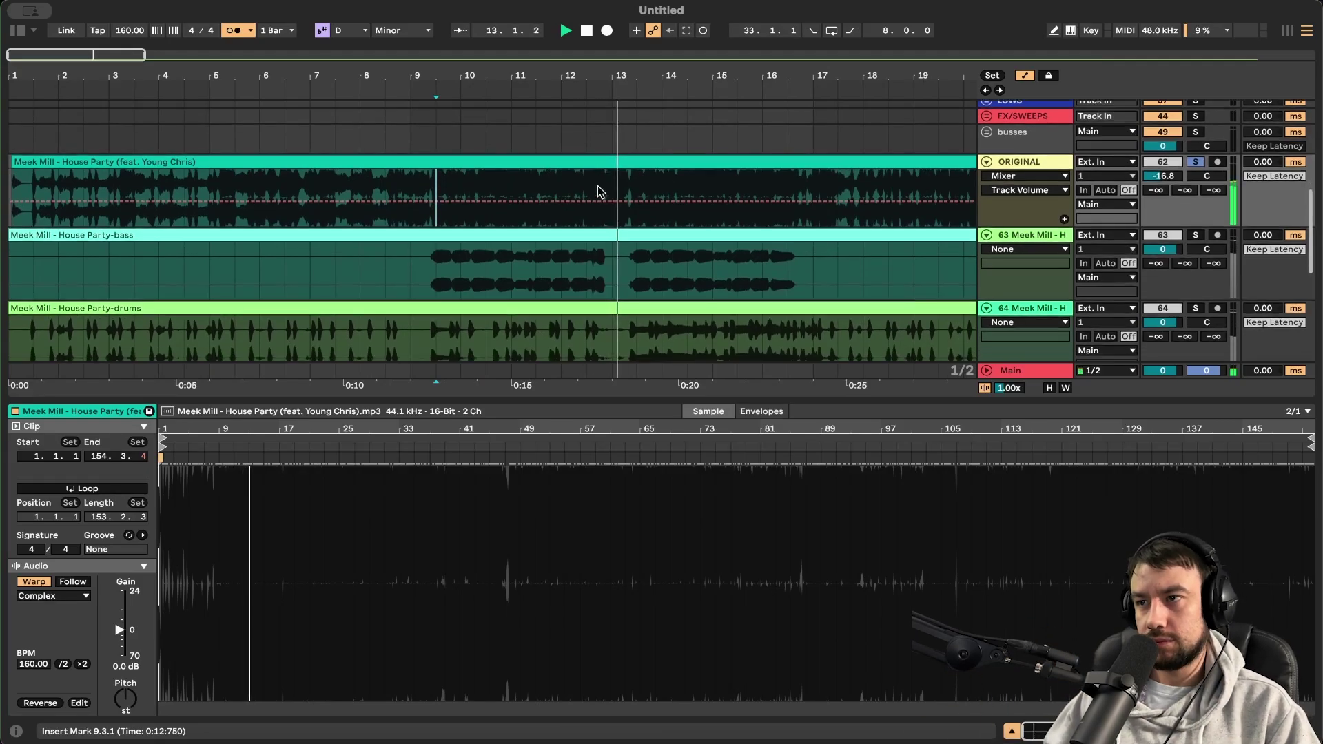
scroll(392, 175, "up", 2)
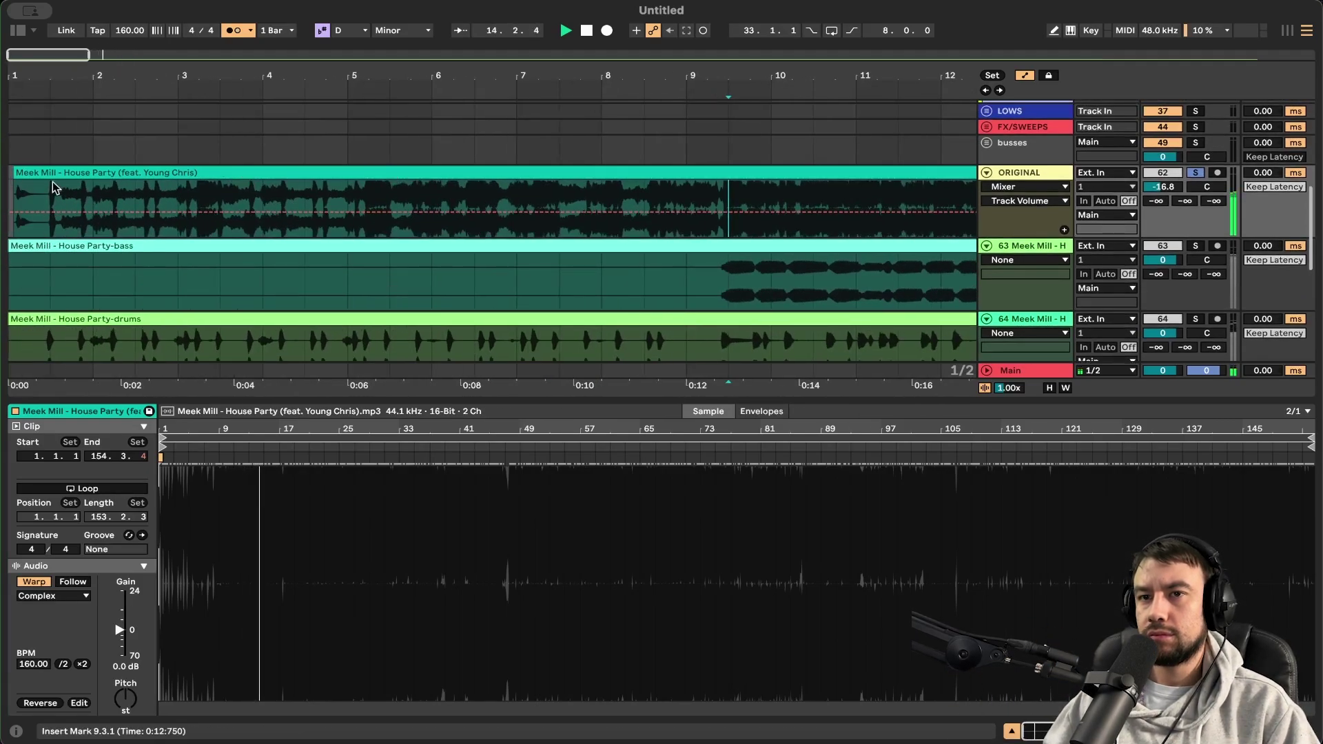
scroll(53, 172, "down", 8)
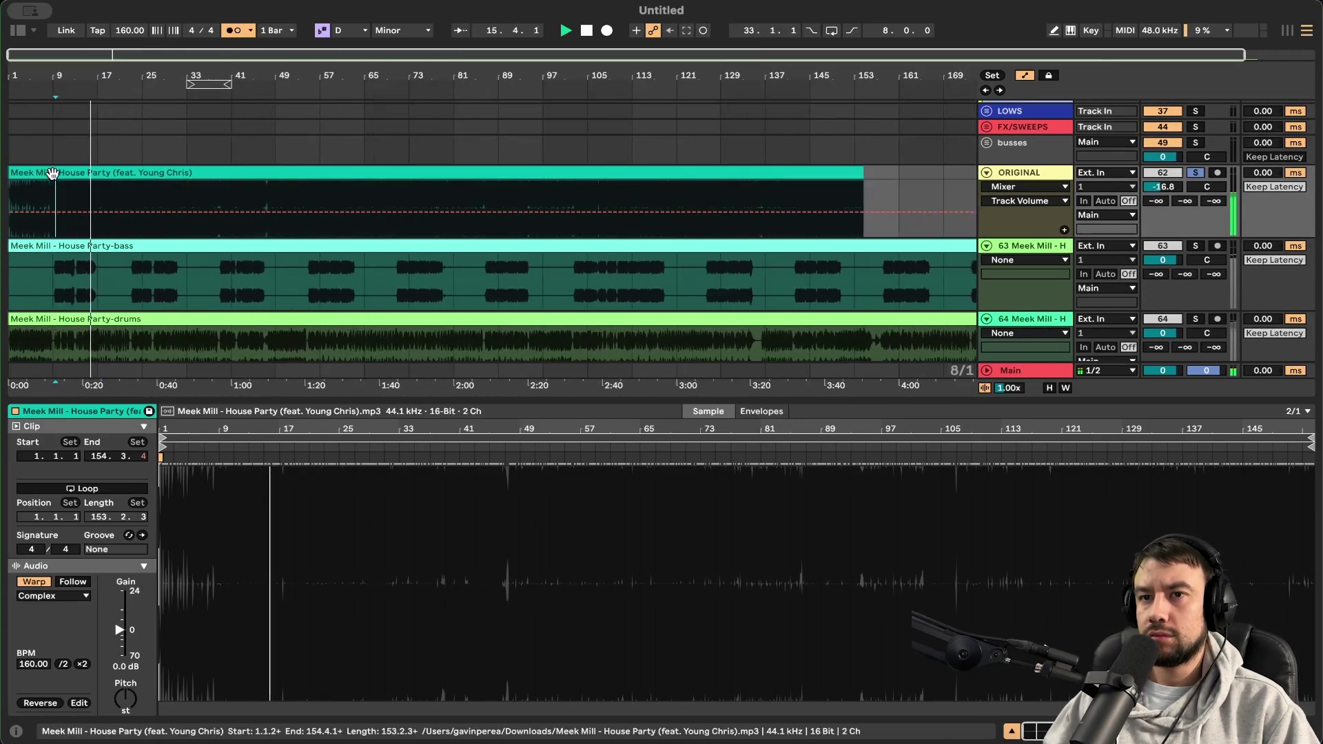
Step: Switch to the browser and play the House Party video on YouTube
key("super+Tab")
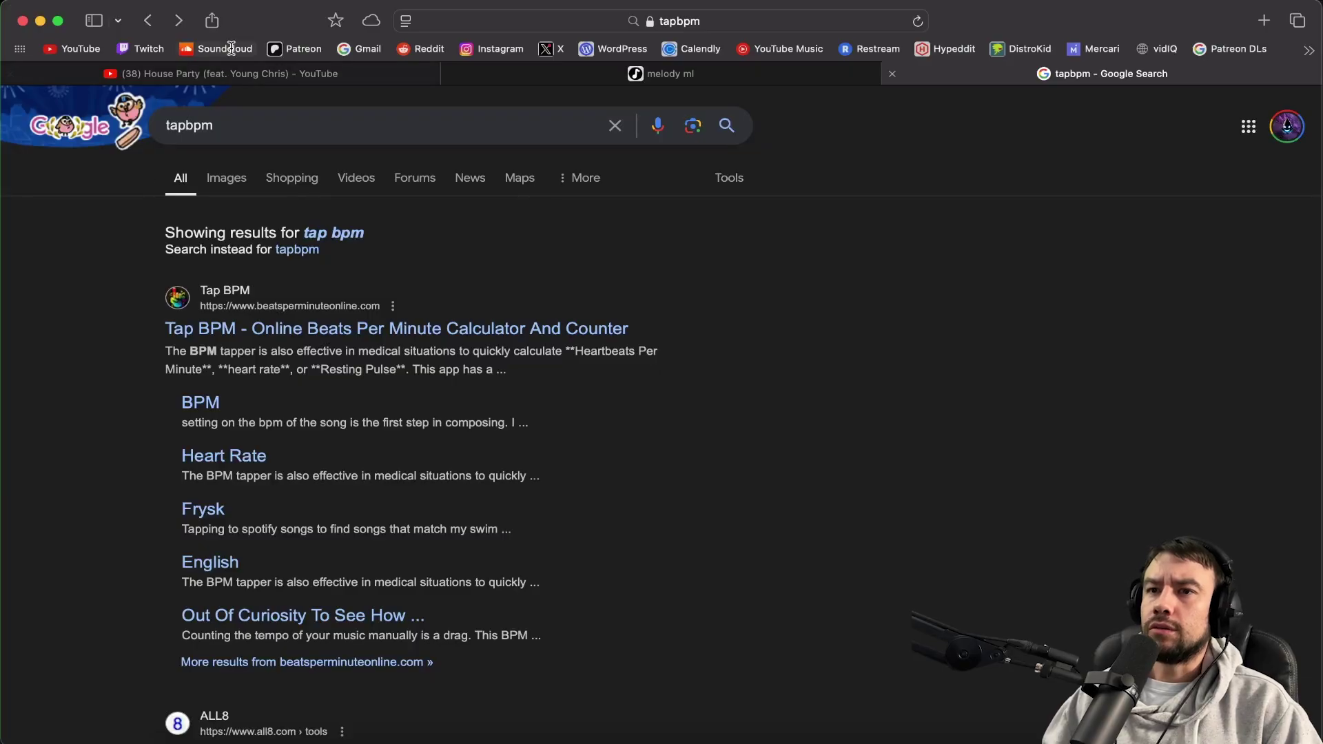
left_click(182, 71)
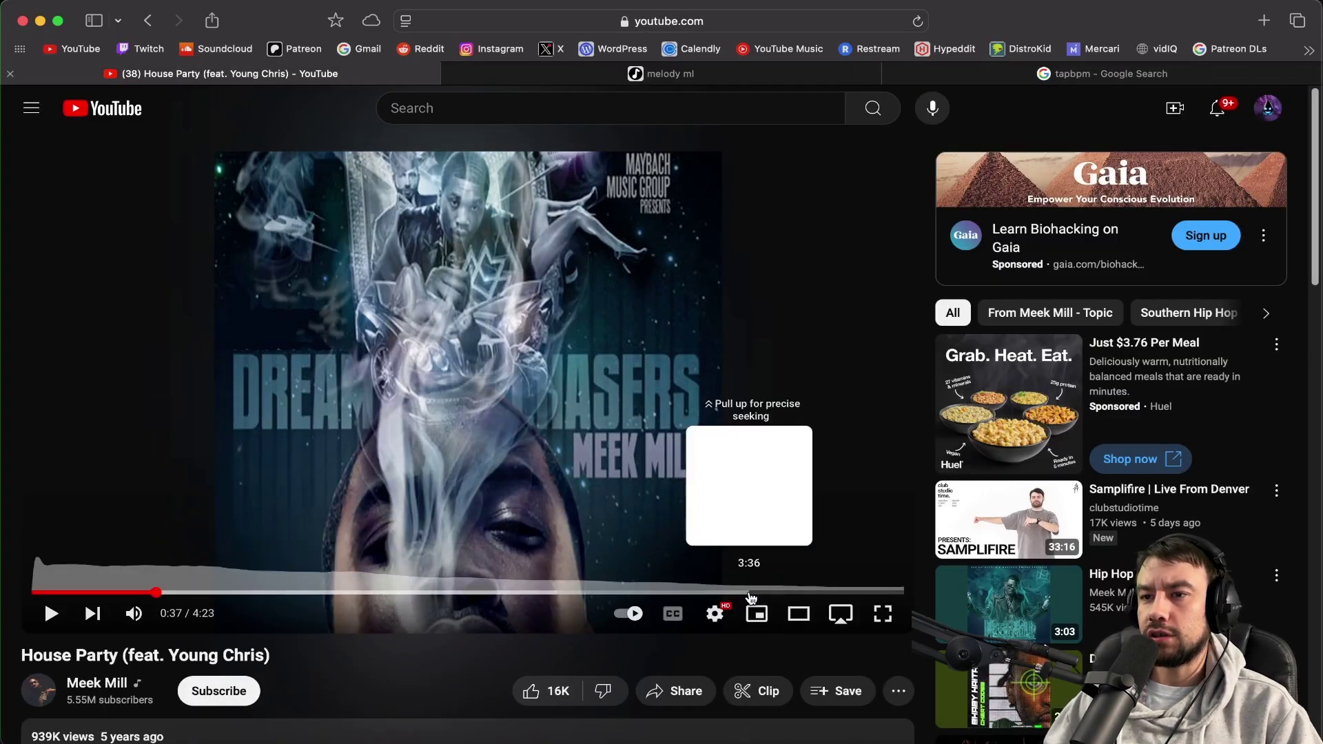
left_click(436, 591)
left_click(51, 613)
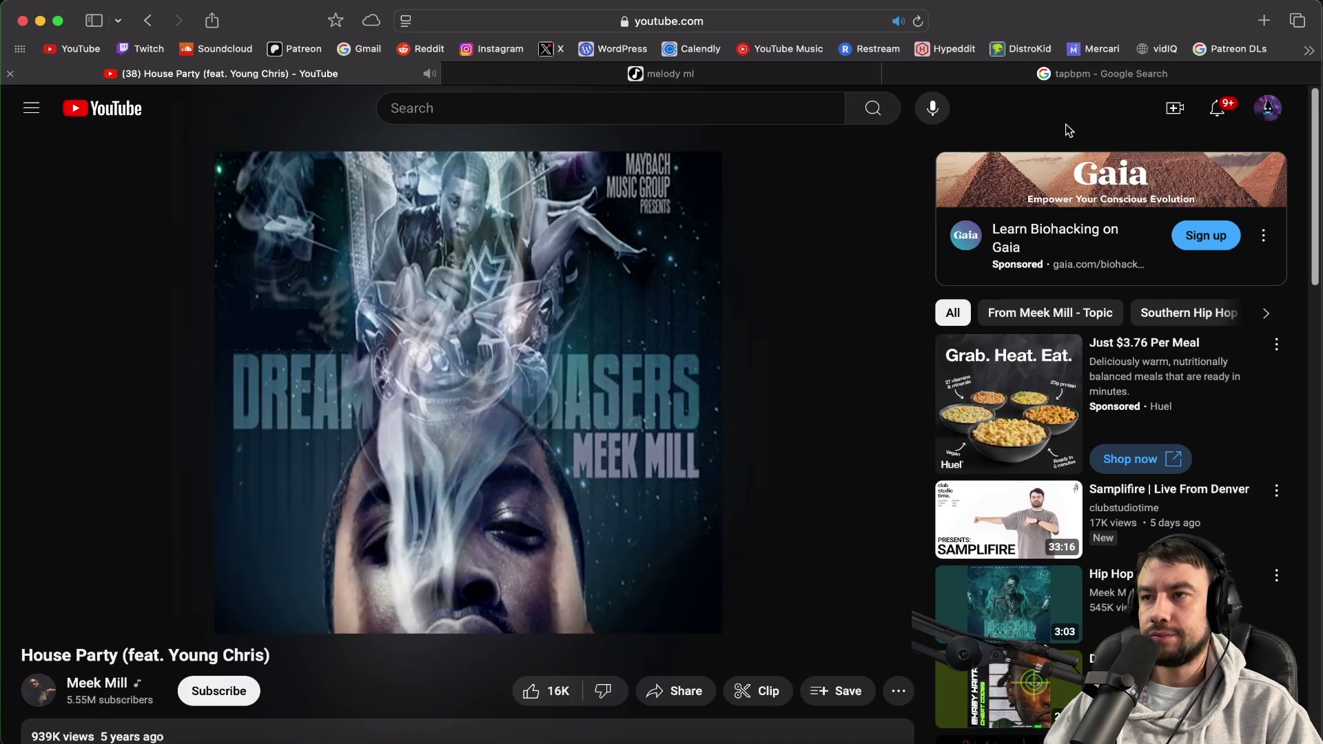
left_click(1024, 78)
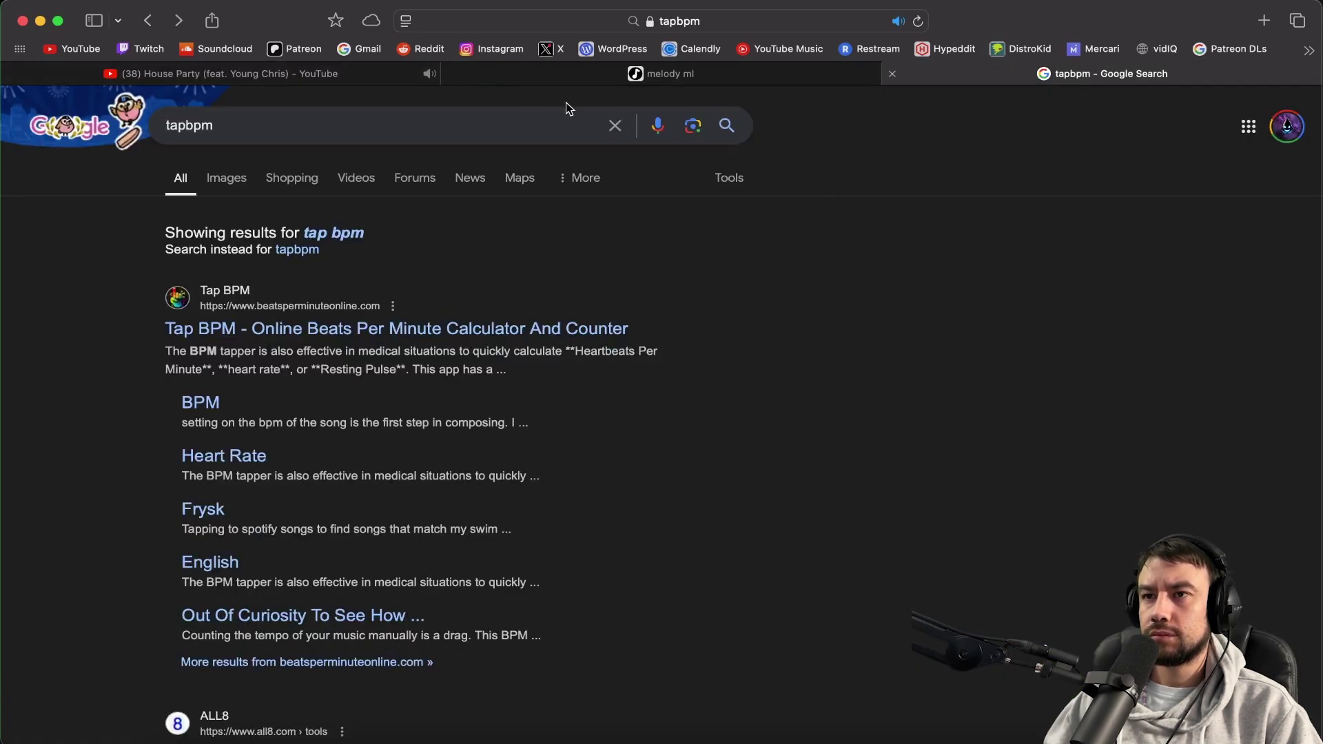
left_click(312, 74)
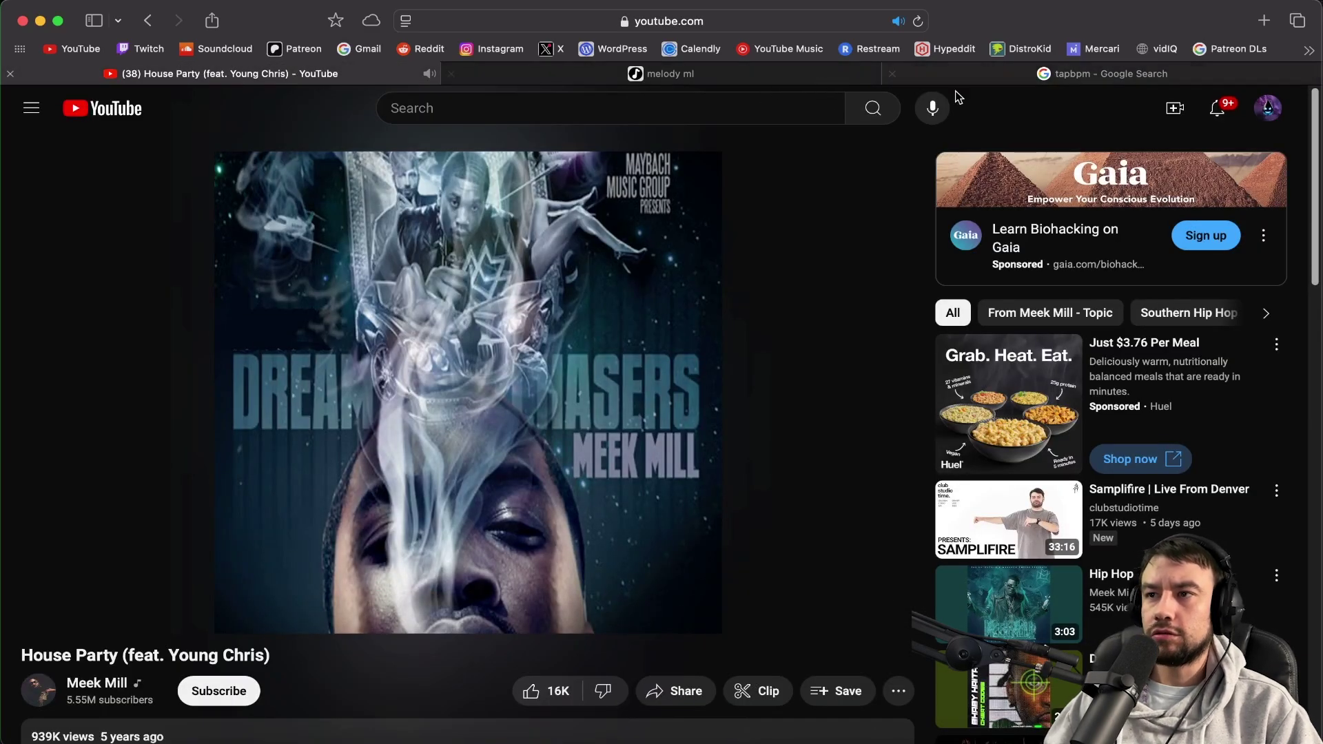
Step: Open ALL8's tap tempo tool from the tapbpm results, tap along with the song to measure its BPM, and pause the YouTube video
left_click(1013, 78)
scroll(372, 418, "down", 3)
left_click(279, 551)
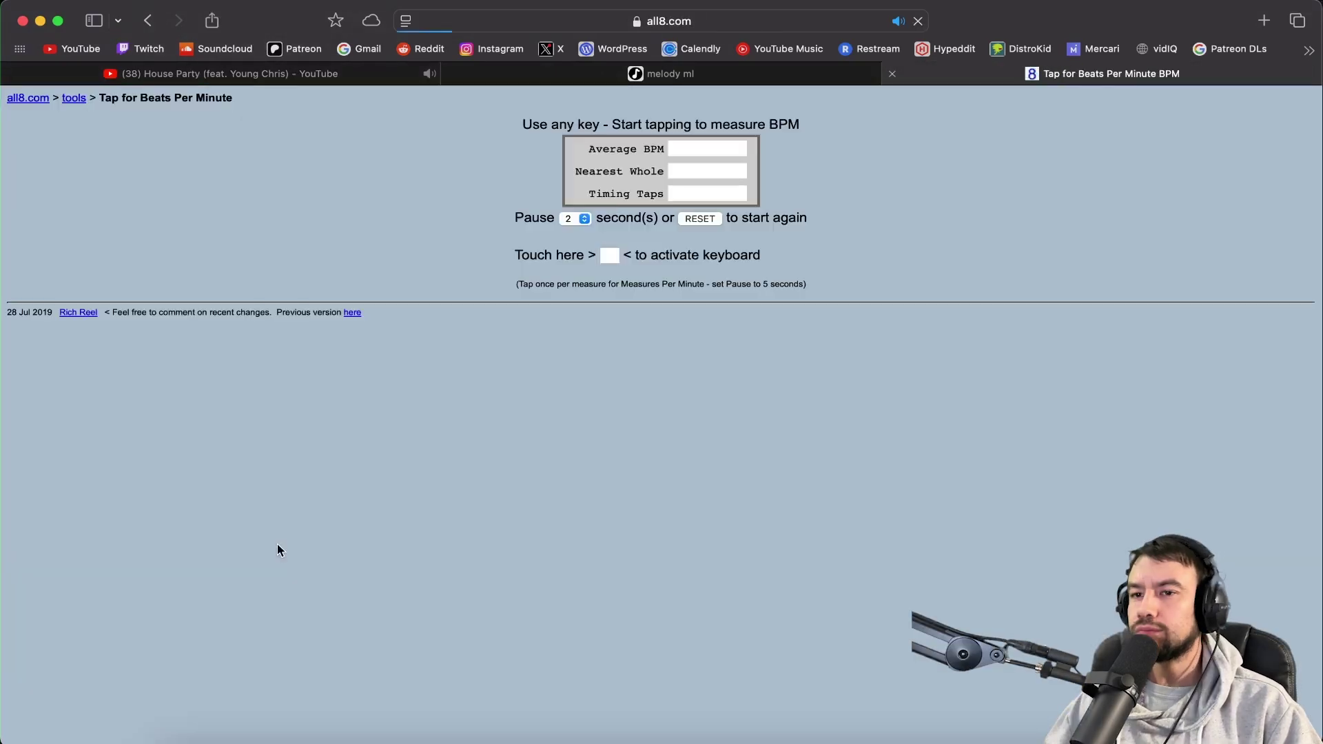
key("space")
key("space")
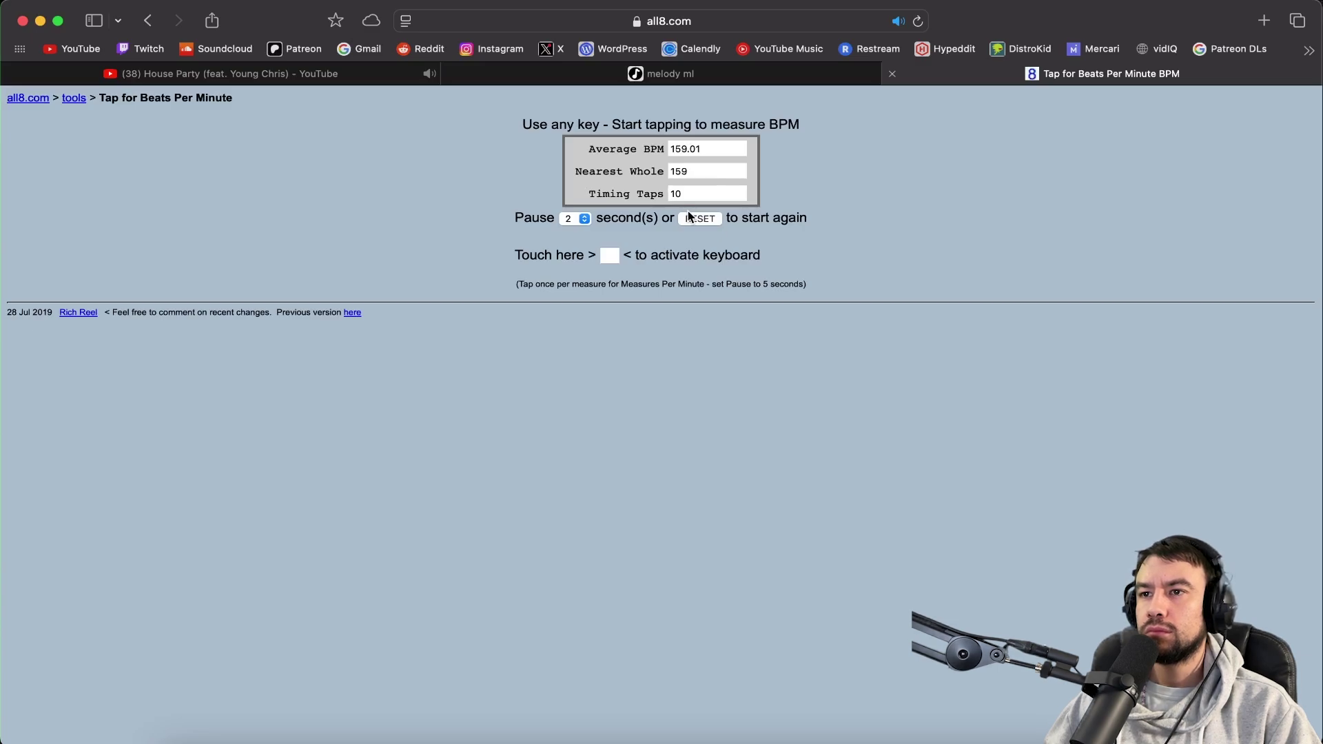
left_click(267, 75)
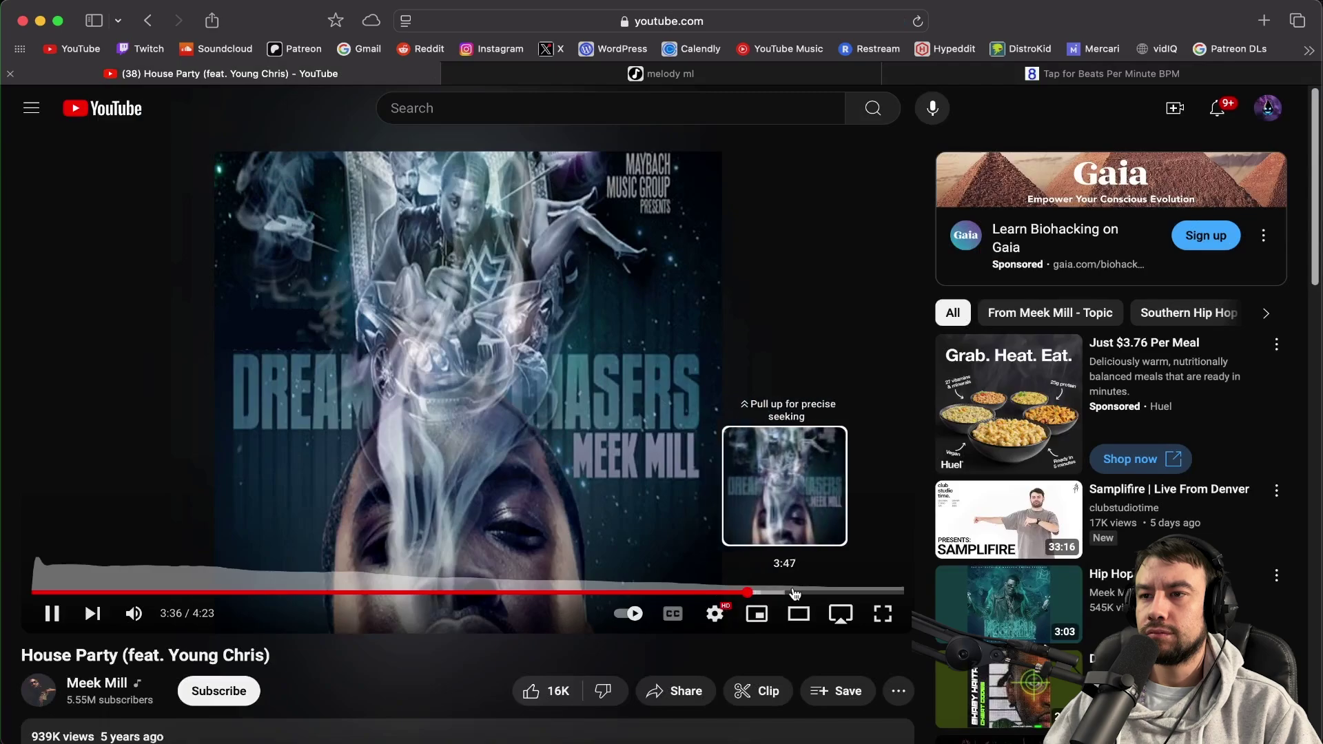
left_click_drag(799, 594, 848, 591)
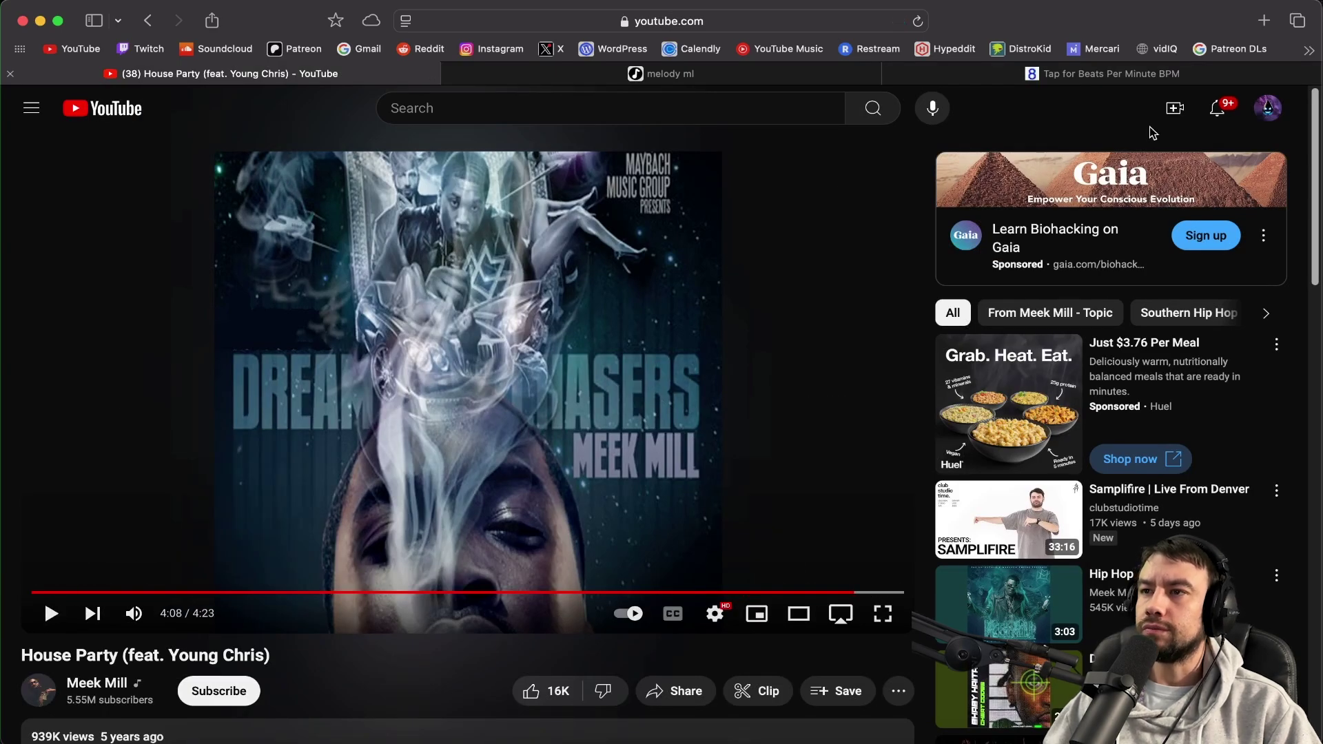
Step: Switch back to Ableton Live, select the full song clip on the ORIGINAL track, and play it from its start
key("super+Tab")
scroll(48, 234, "up", 5)
scroll(48, 200, "left", 3)
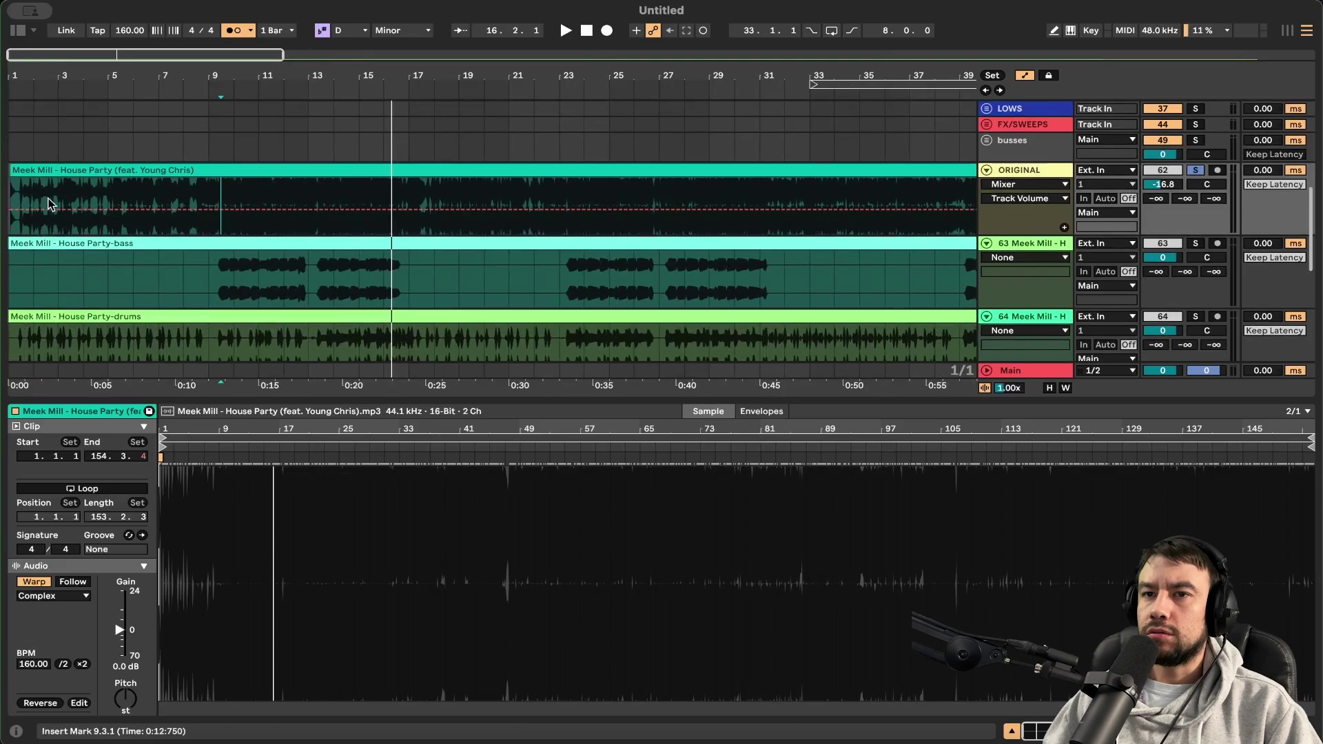
key("super+alt+l")
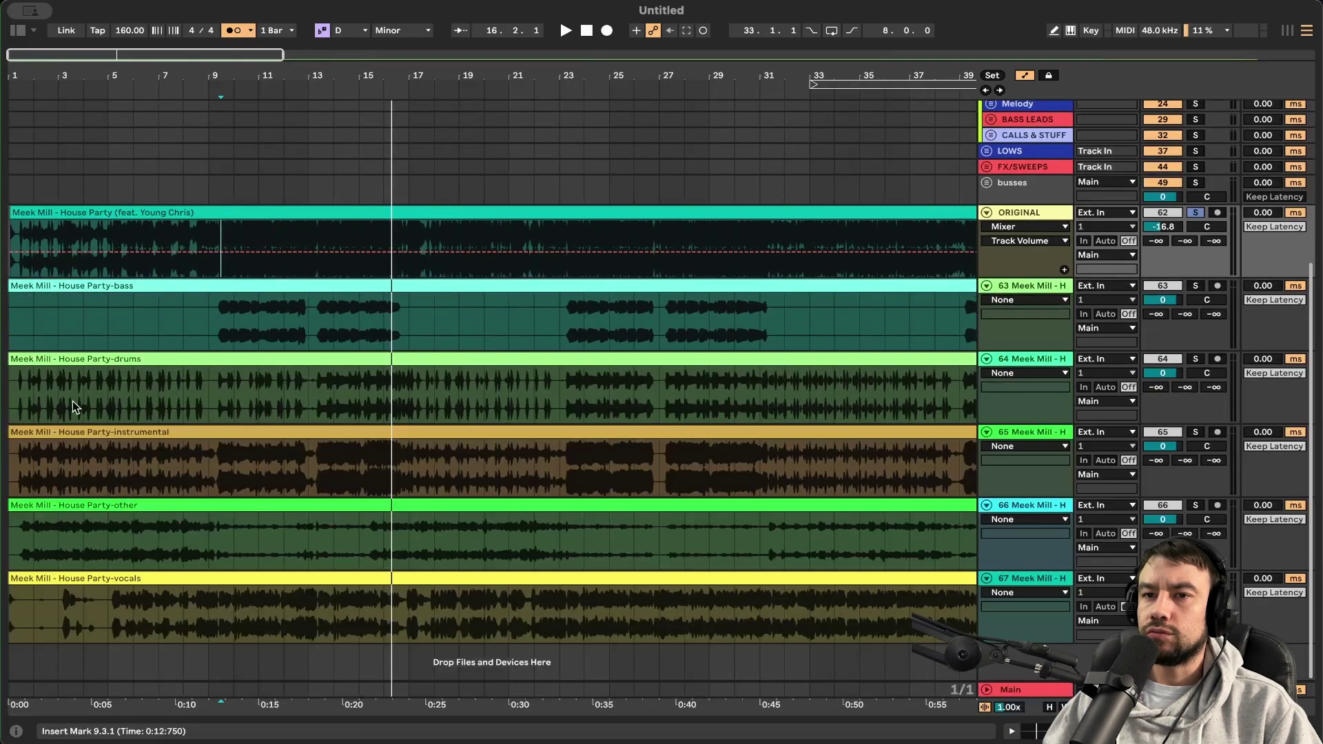
scroll(65, 281, "up", 4)
double_click(57, 239)
scroll(55, 232, "up", 3)
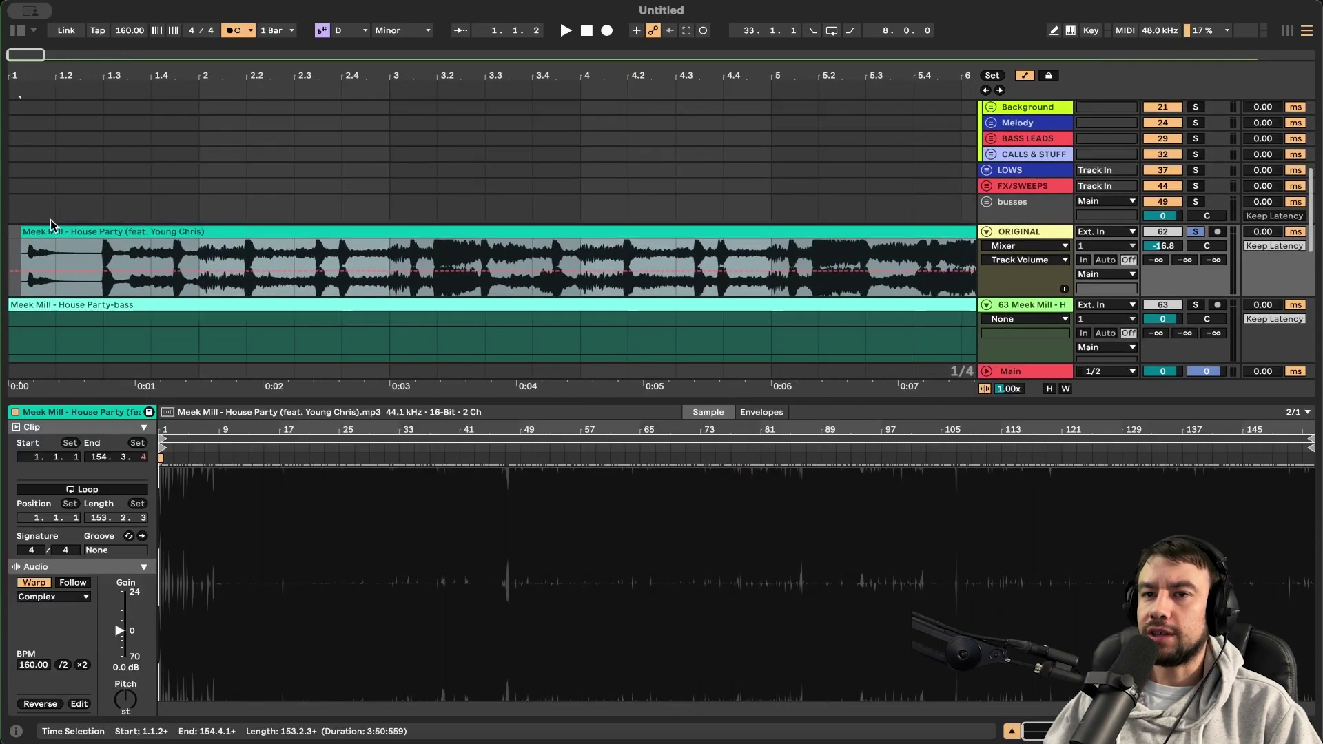
key("space")
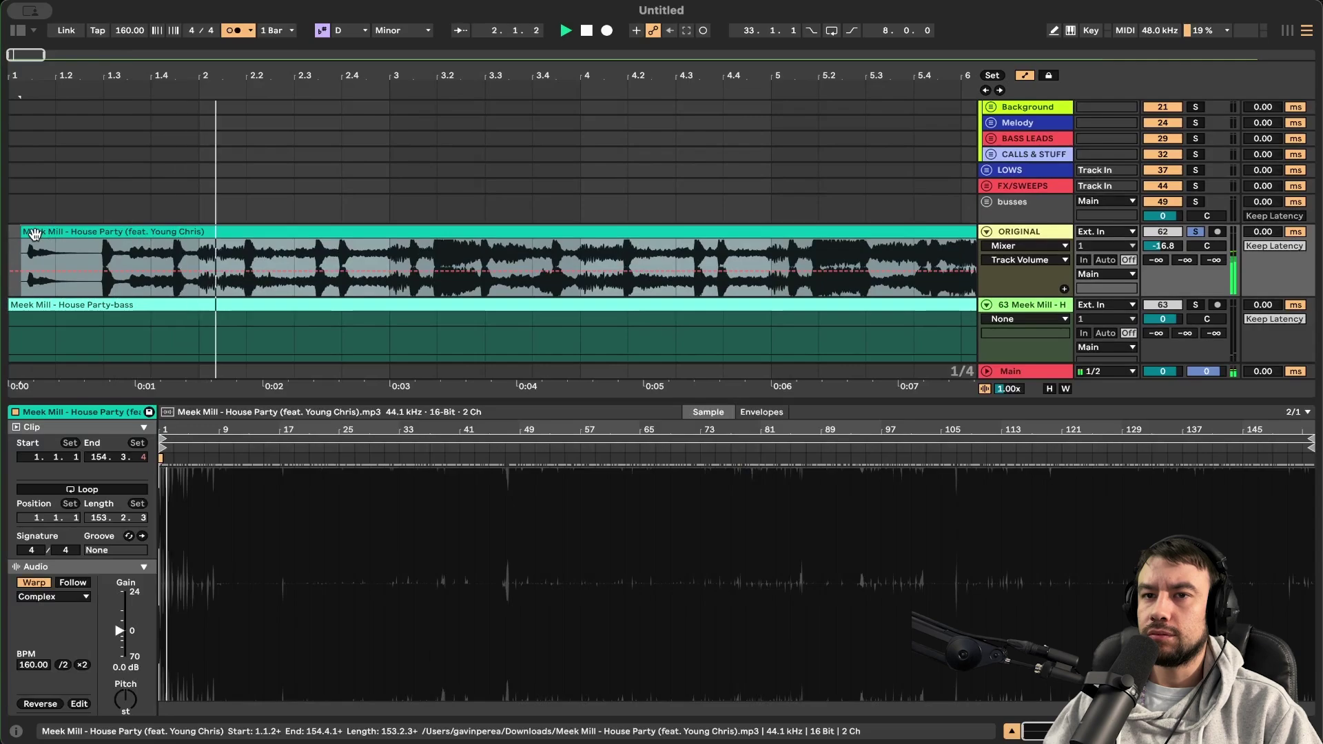
Step: Stop playback, trim the full song clip's start to its first loud hit near beat 1.3, and place the insert marker at beat 1.3
left_click_drag(23, 232, 100, 226)
key("space")
scroll(101, 229, "up", 8)
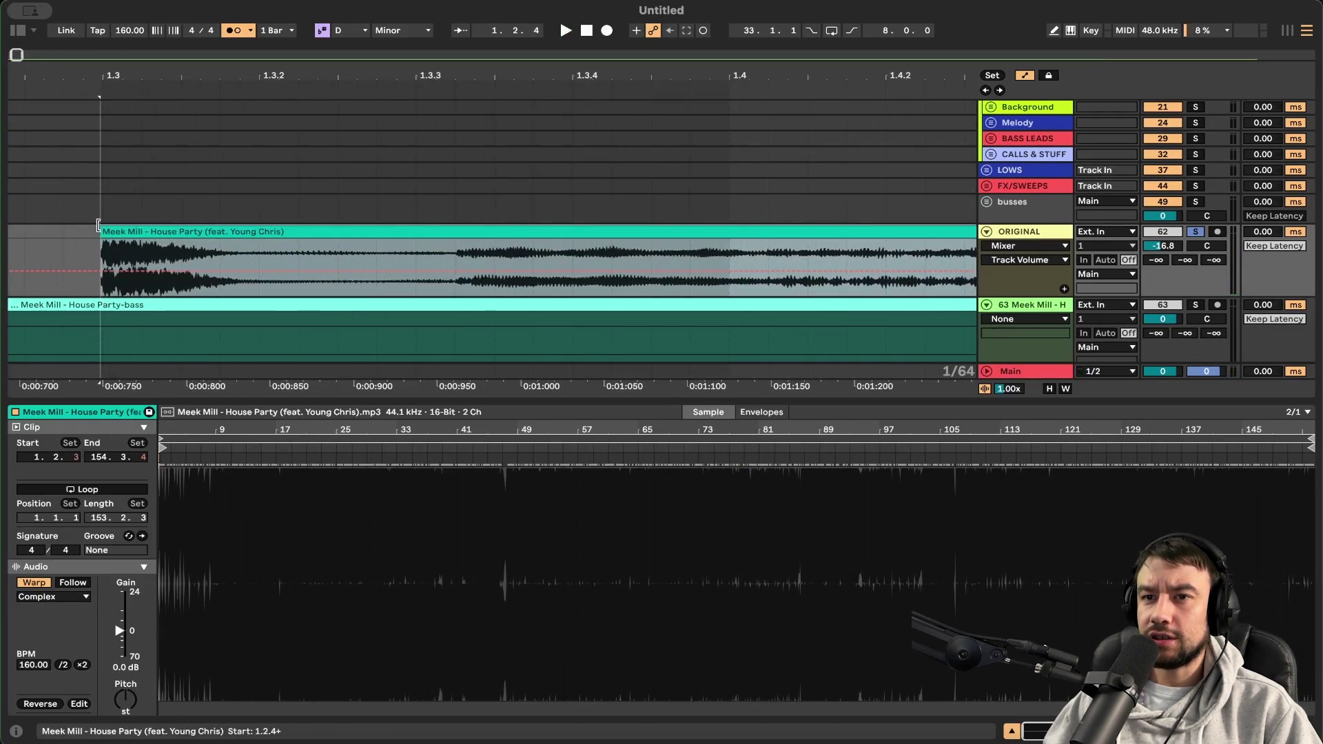
left_click(153, 255)
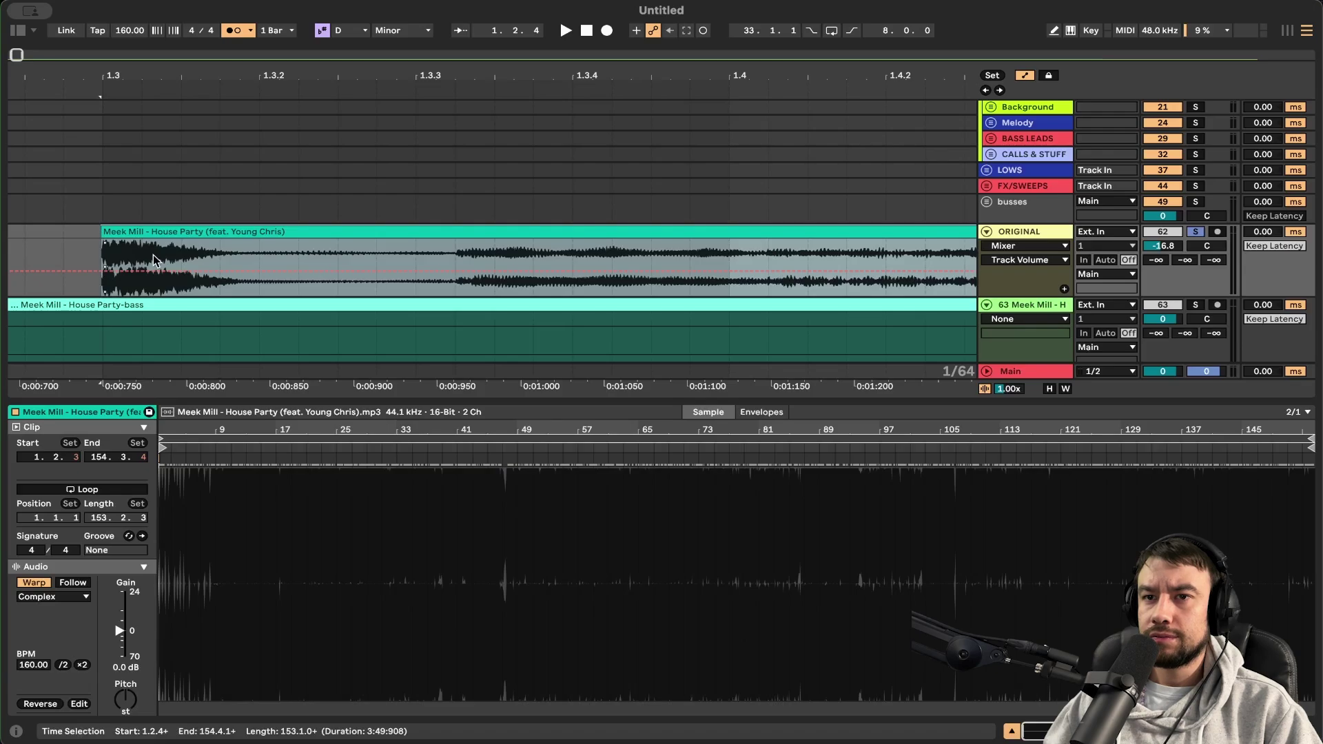
left_click(108, 152)
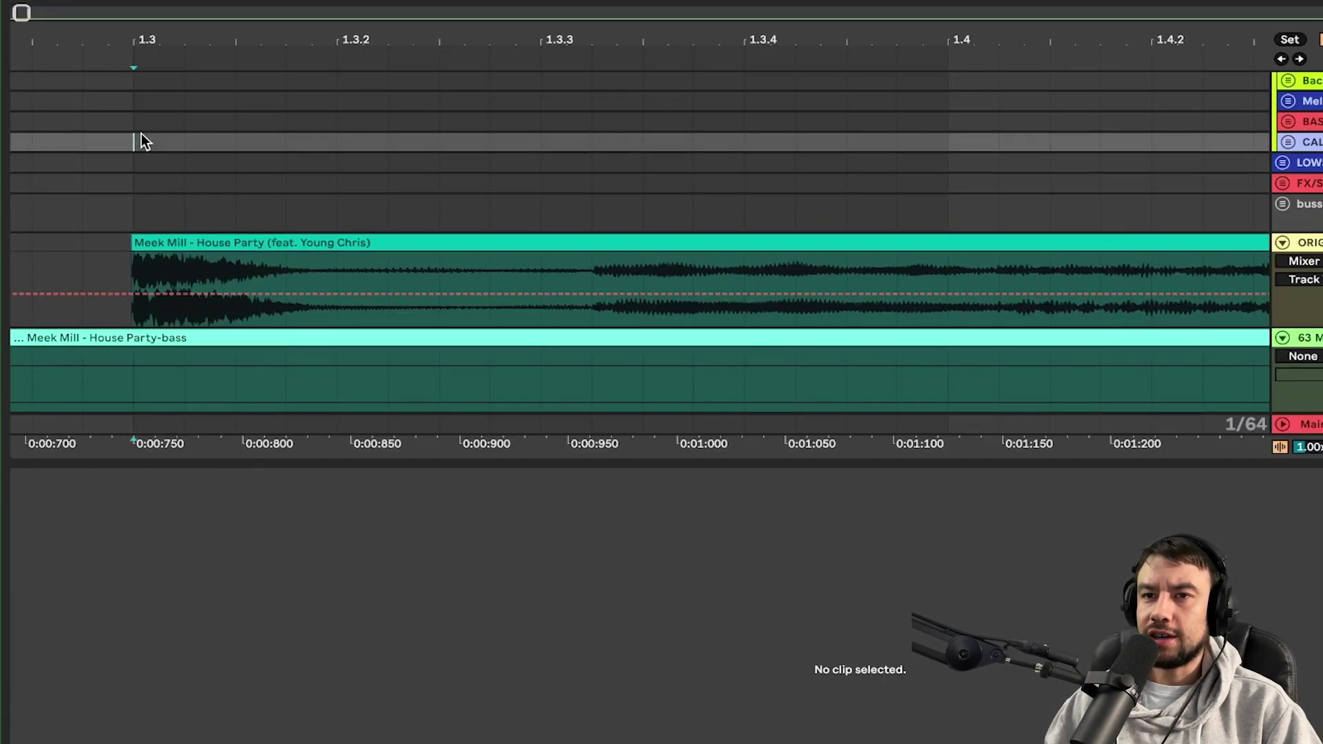
Step: Move the trimmed full song clip so its first hit starts at bar 1, and play it from there
scroll(142, 133, "down", 6)
scroll(171, 127, "left", 2)
left_click(250, 248)
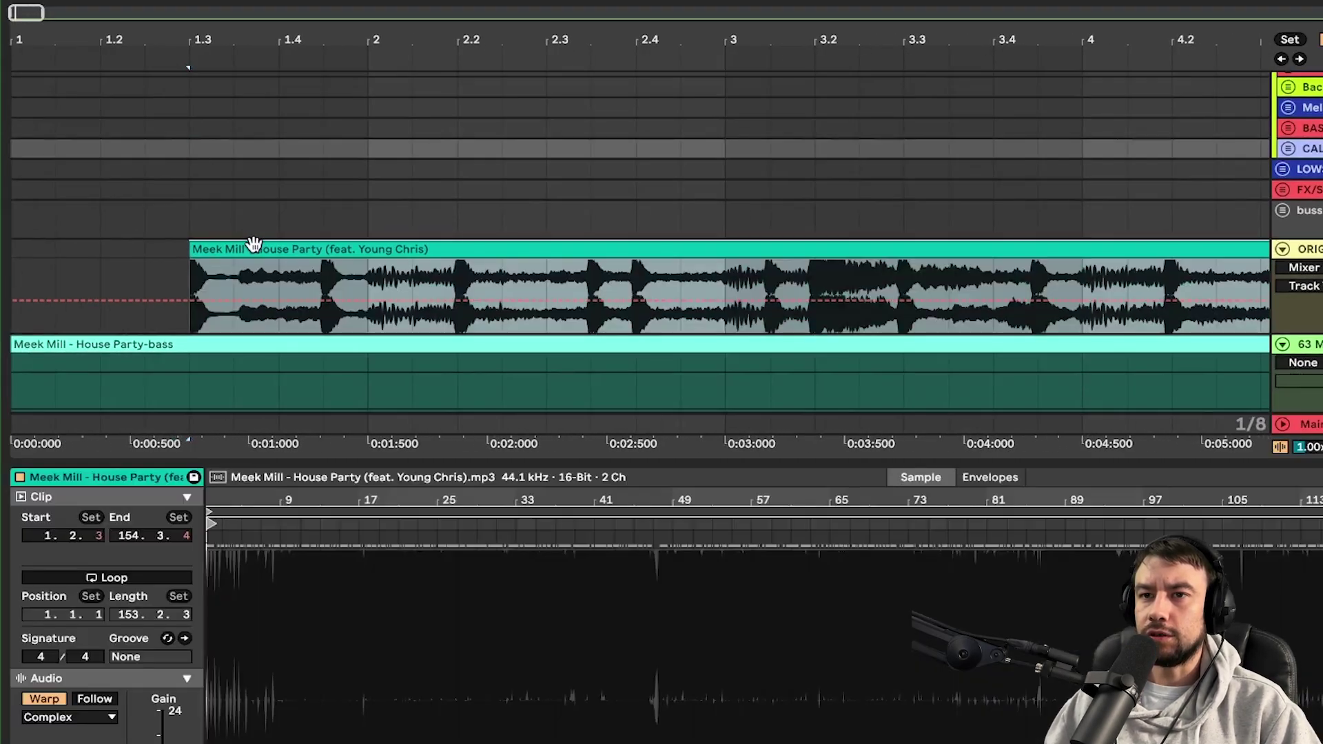
left_click_drag(251, 248, 62, 247)
scroll(62, 246, "up", 3)
key("space")
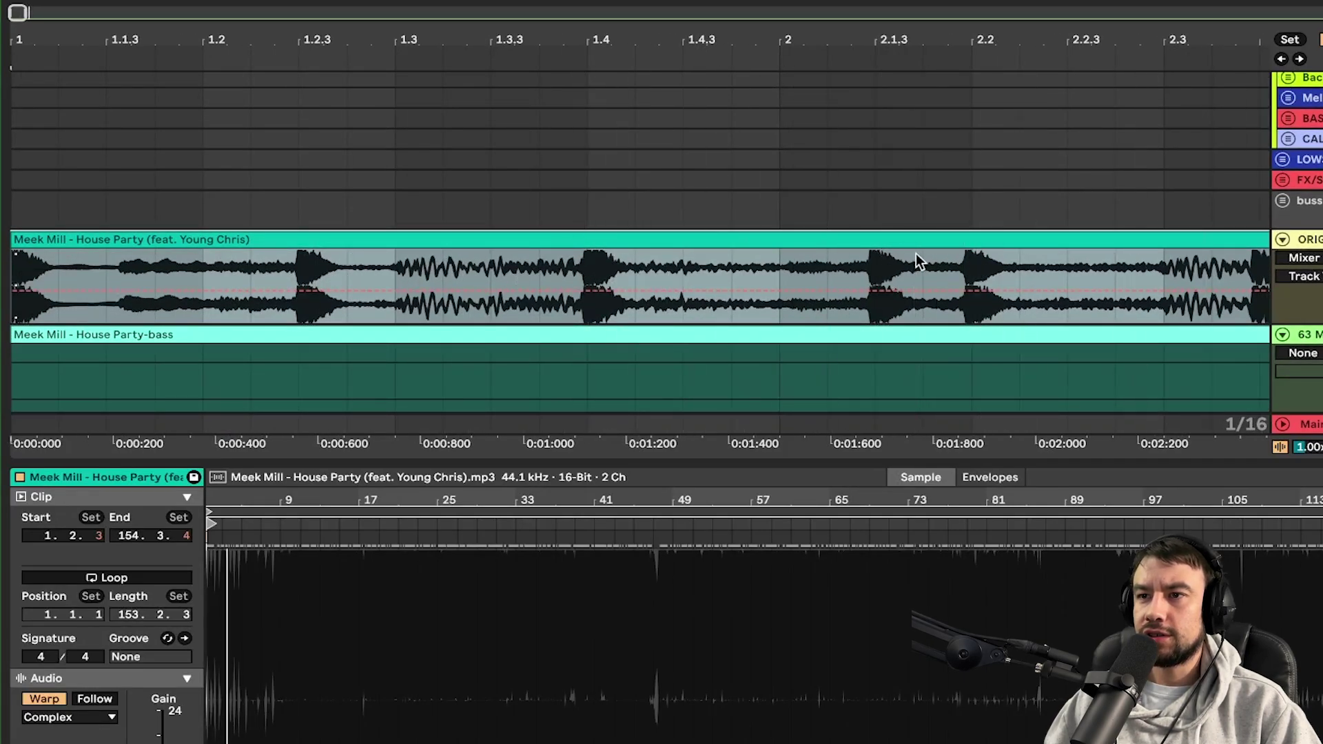
Step: Compare the song's hits near beats 1.4 and 2.2 with the grid lines
scroll(643, 248, "up", 2)
scroll(729, 275, "up", 4)
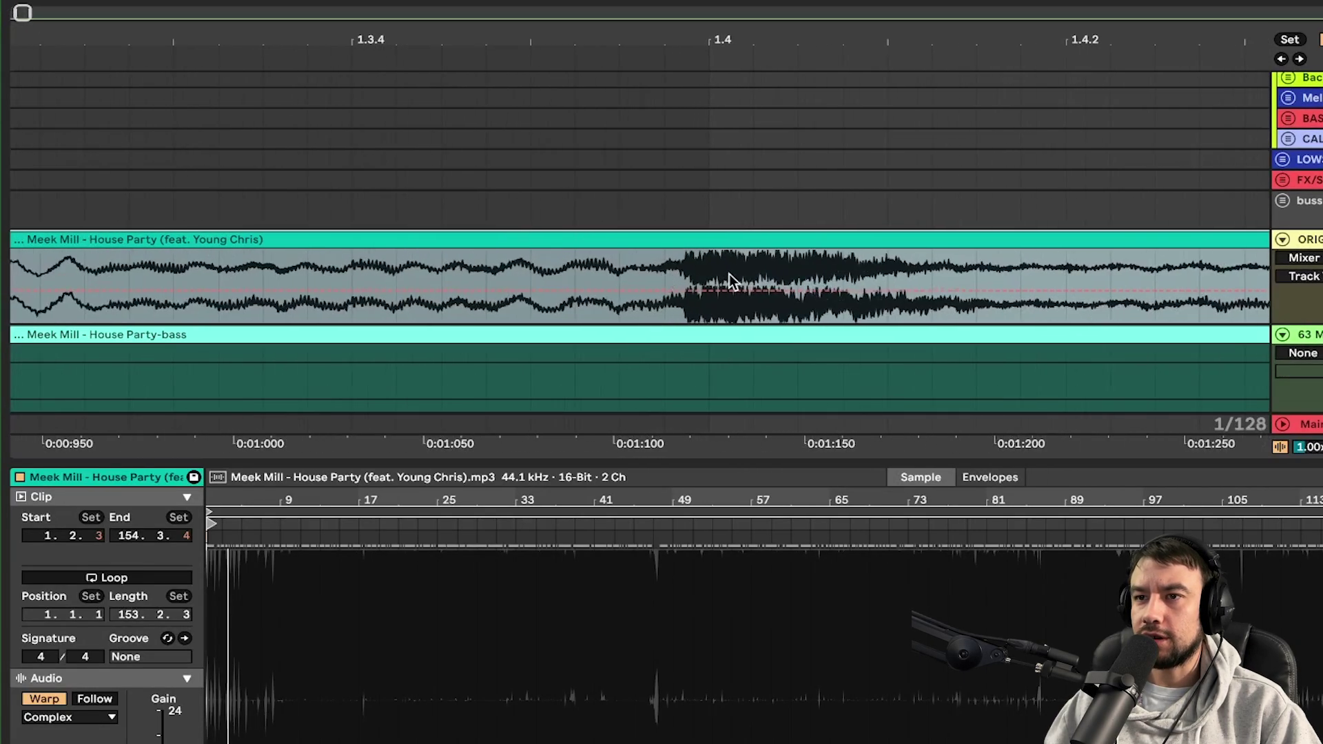
scroll(695, 267, "down", 4)
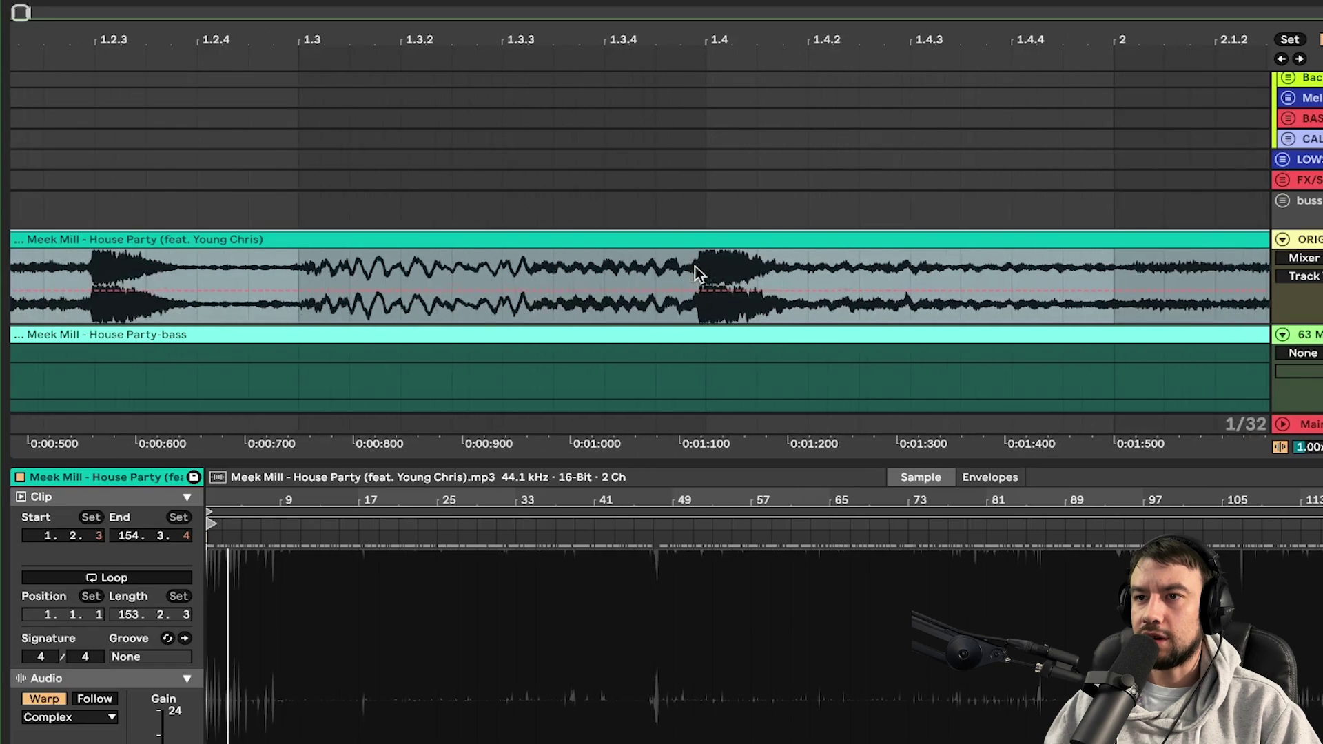
scroll(230, 272, "left", 5)
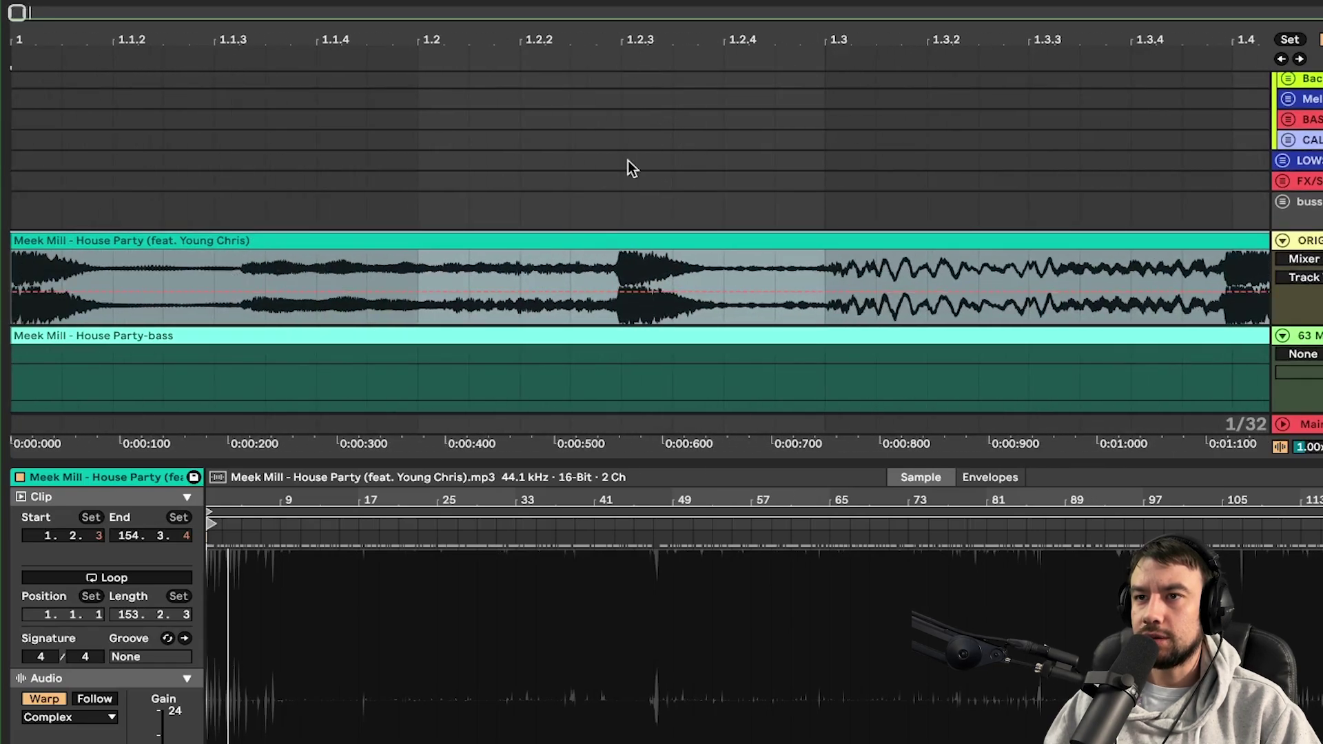
scroll(630, 251, "down", 6)
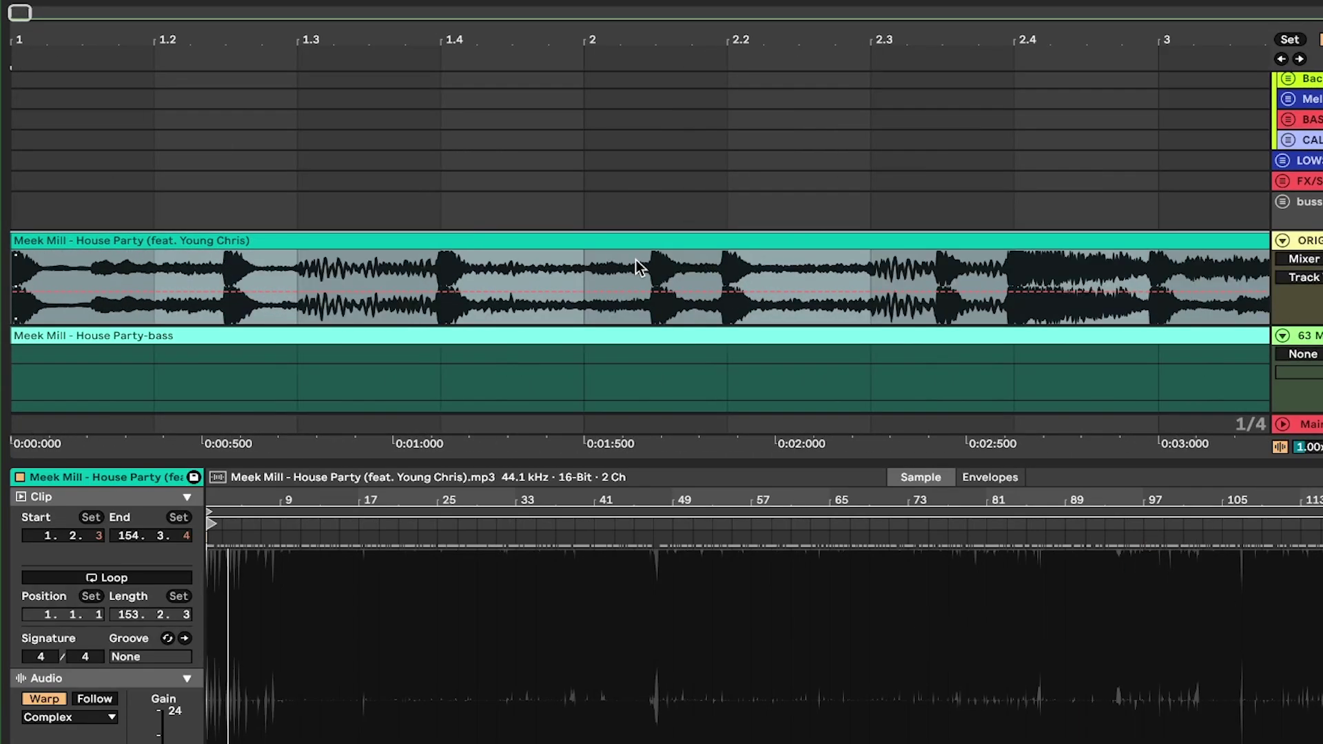
key("ctrl+1")
scroll(723, 265, "up", 3)
scroll(708, 265, "up", 3)
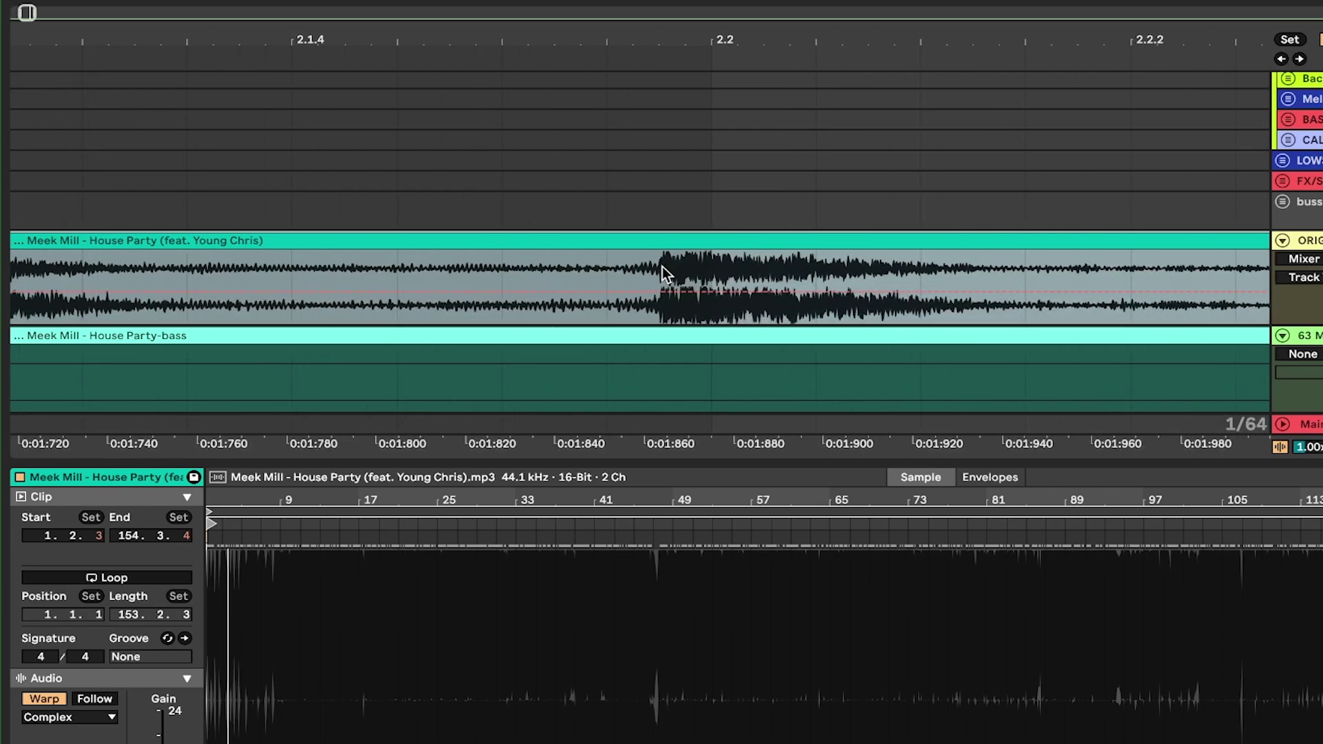
left_click(684, 267)
scroll(658, 263, "down", 5)
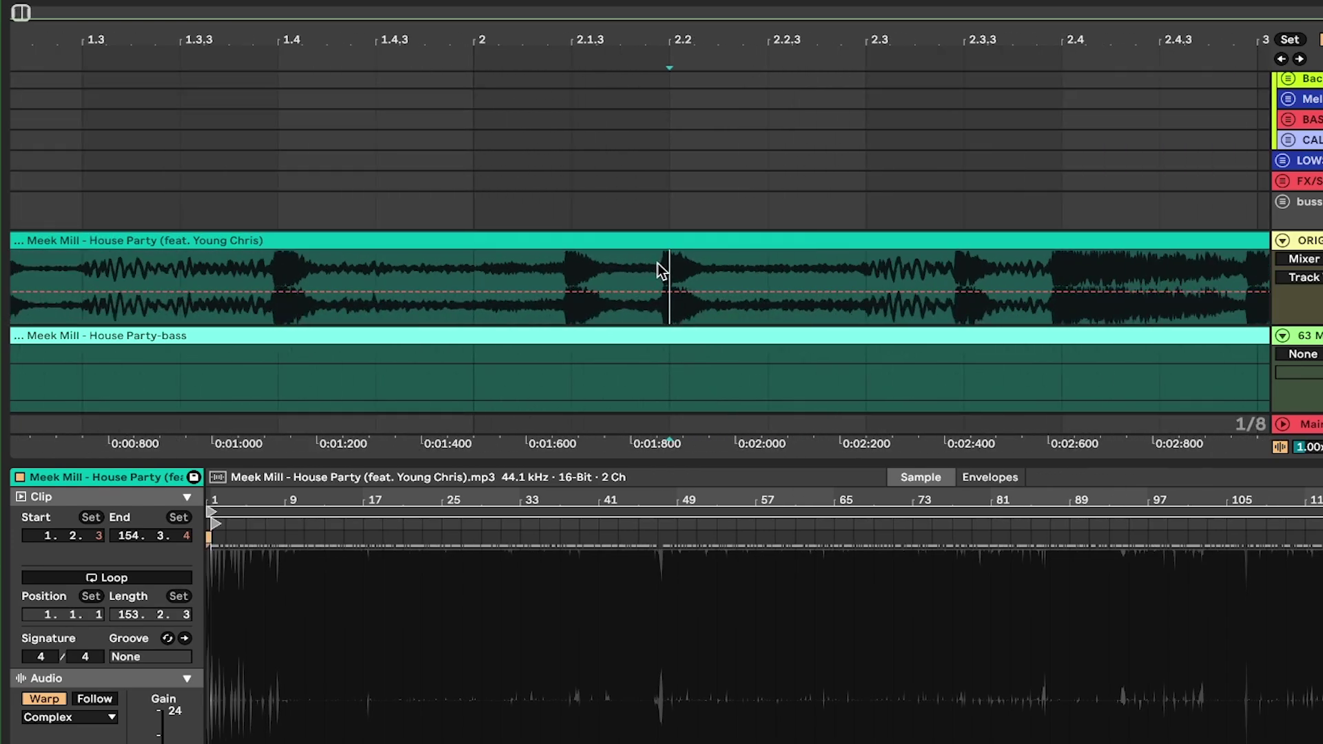
Step: Switch the full song clip's Warp off and on again, keeping the clip's current timing
left_click(568, 238)
left_click(44, 698)
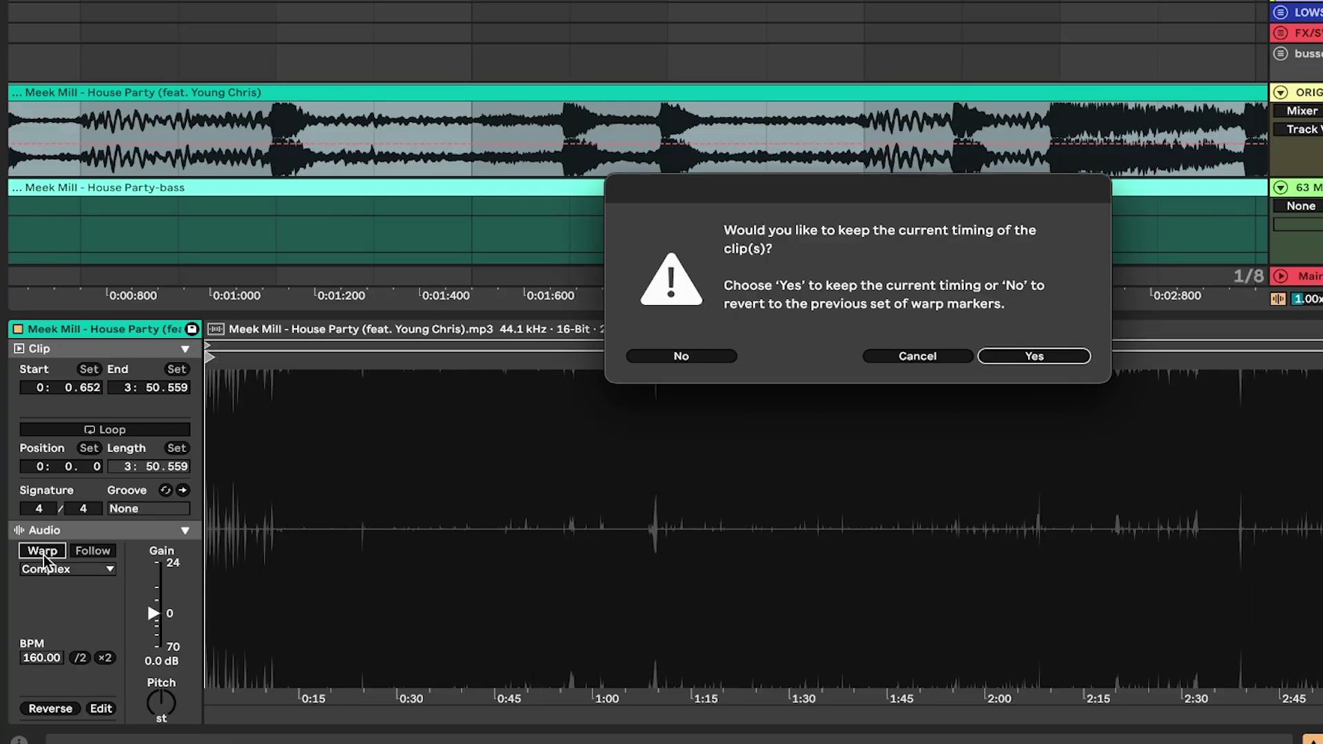
key("Return")
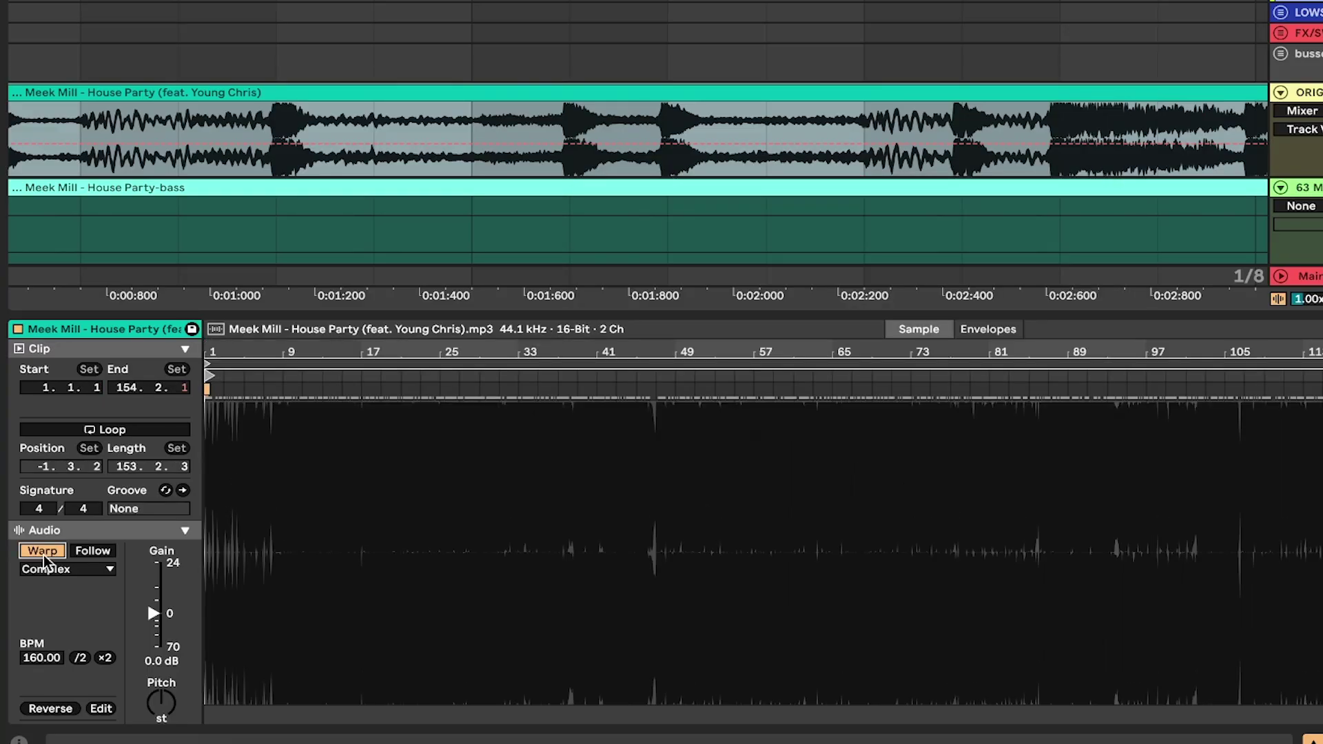
scroll(50, 672, "down", 1)
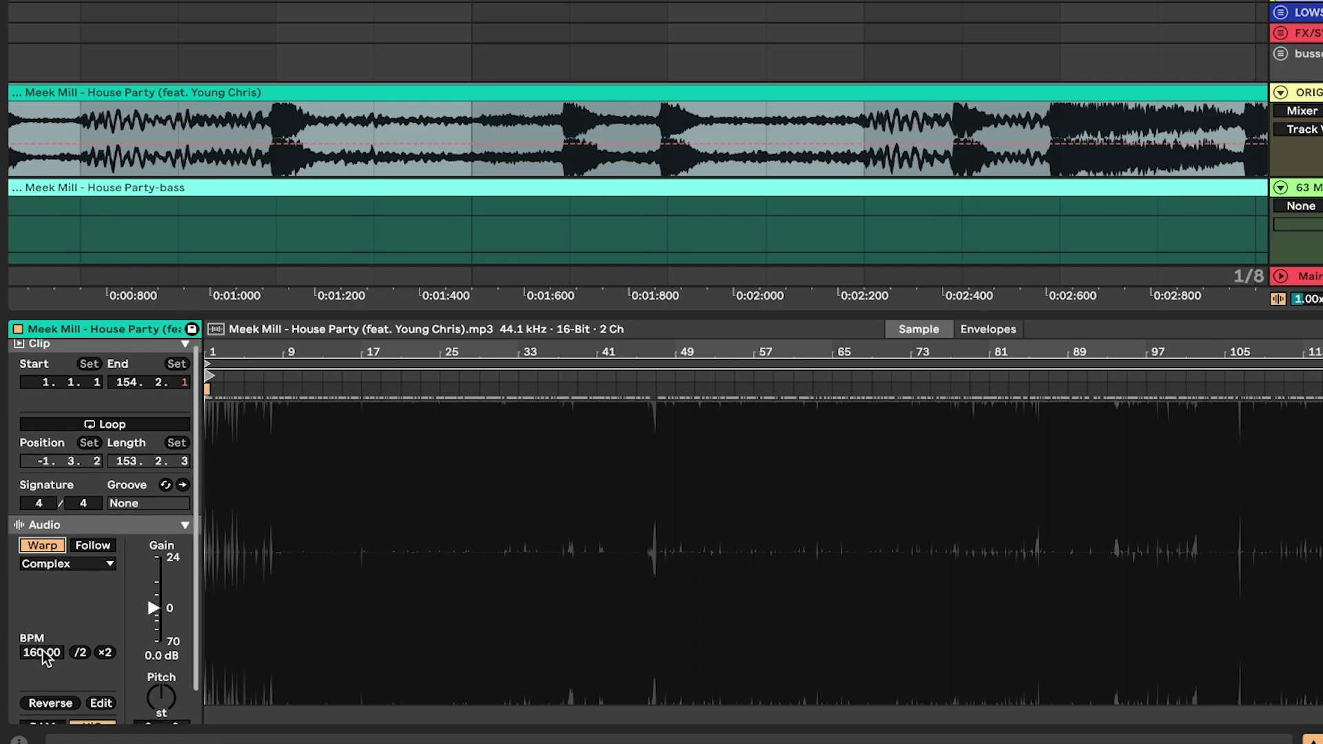
left_click(43, 654)
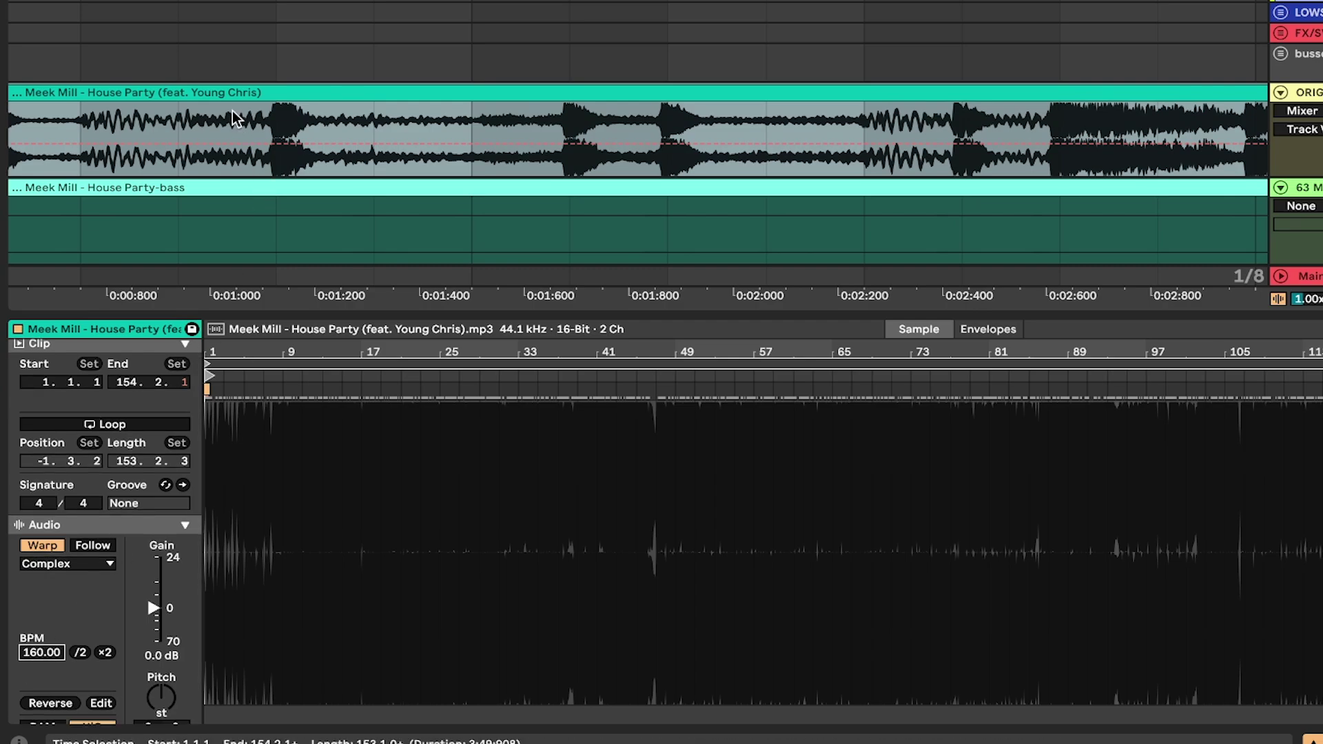
Step: Follow the playback through the first bars and examine how the song's hits line up with the grid around bar 7
scroll(237, 120, "down", 2)
scroll(238, 119, "left", 2)
scroll(237, 119, "down", 1)
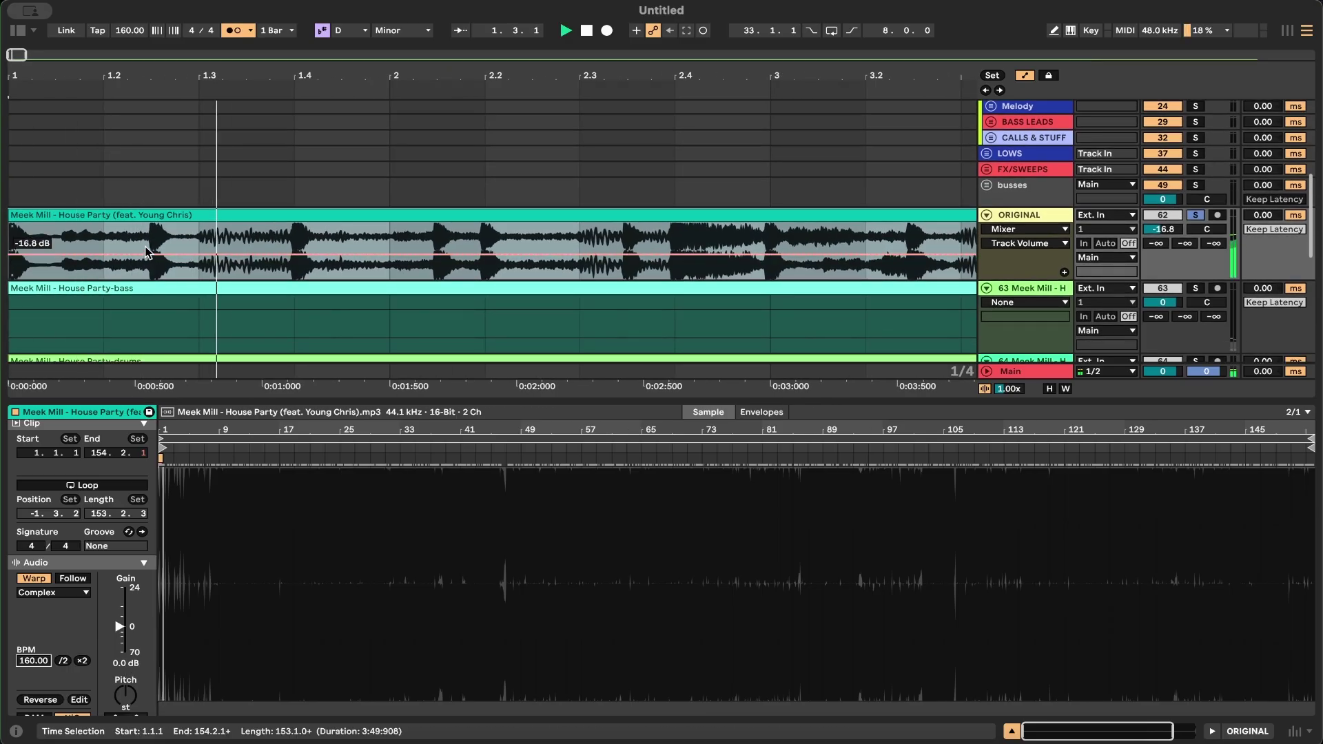
scroll(147, 251, "down", 3)
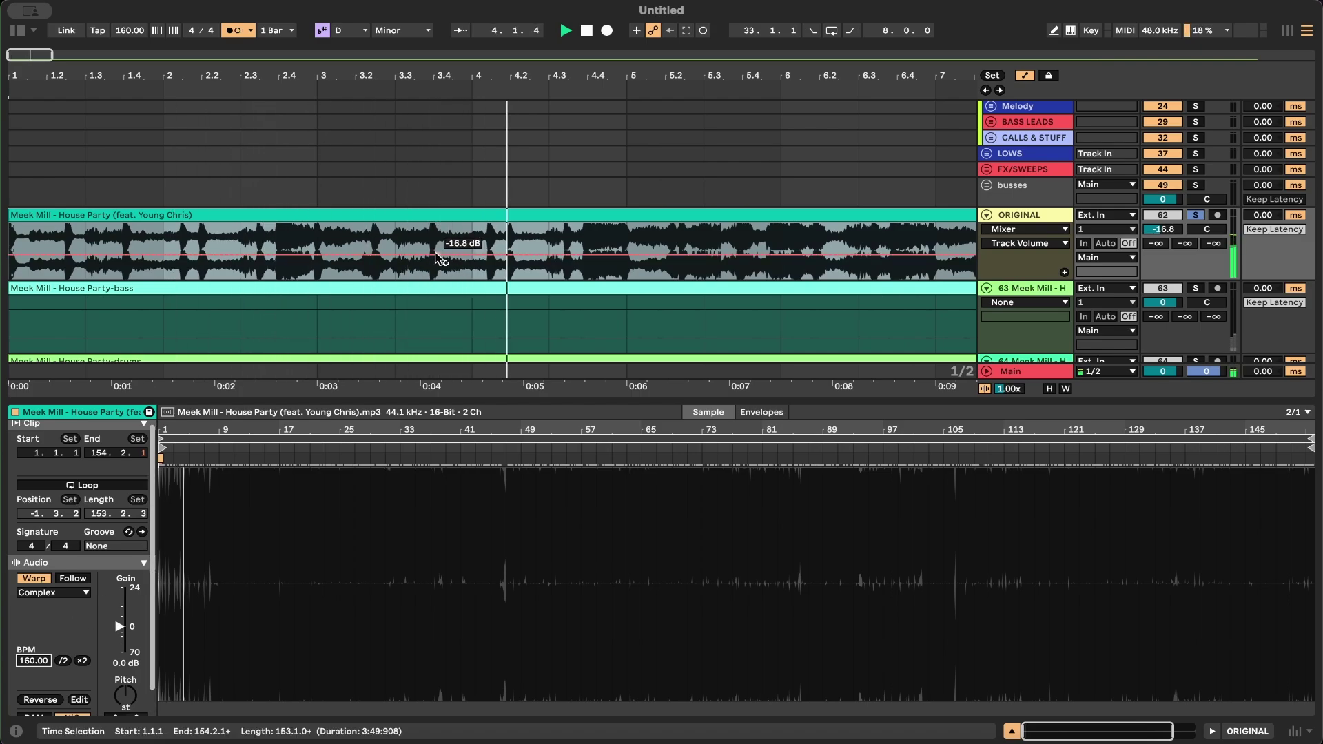
scroll(417, 254, "right", 1)
scroll(417, 253, "up", 2)
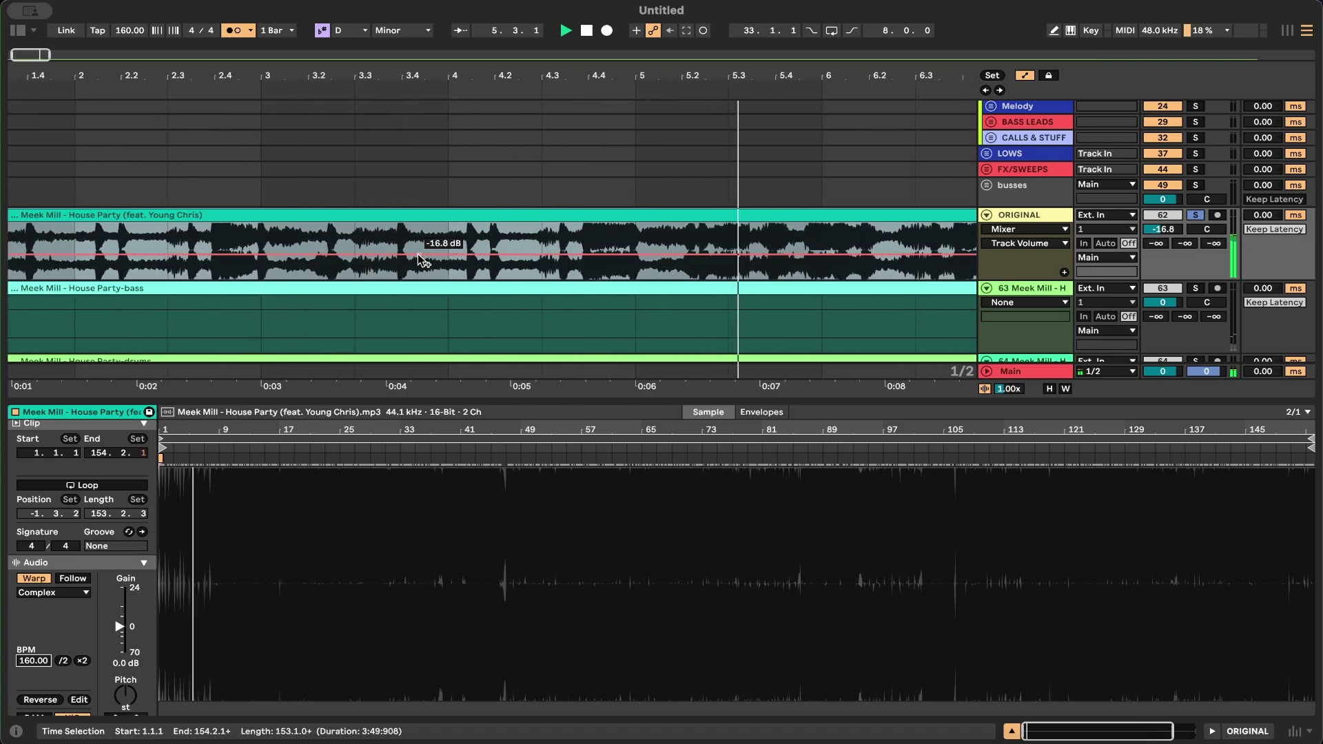
scroll(418, 253, "right", 4)
key("plus")
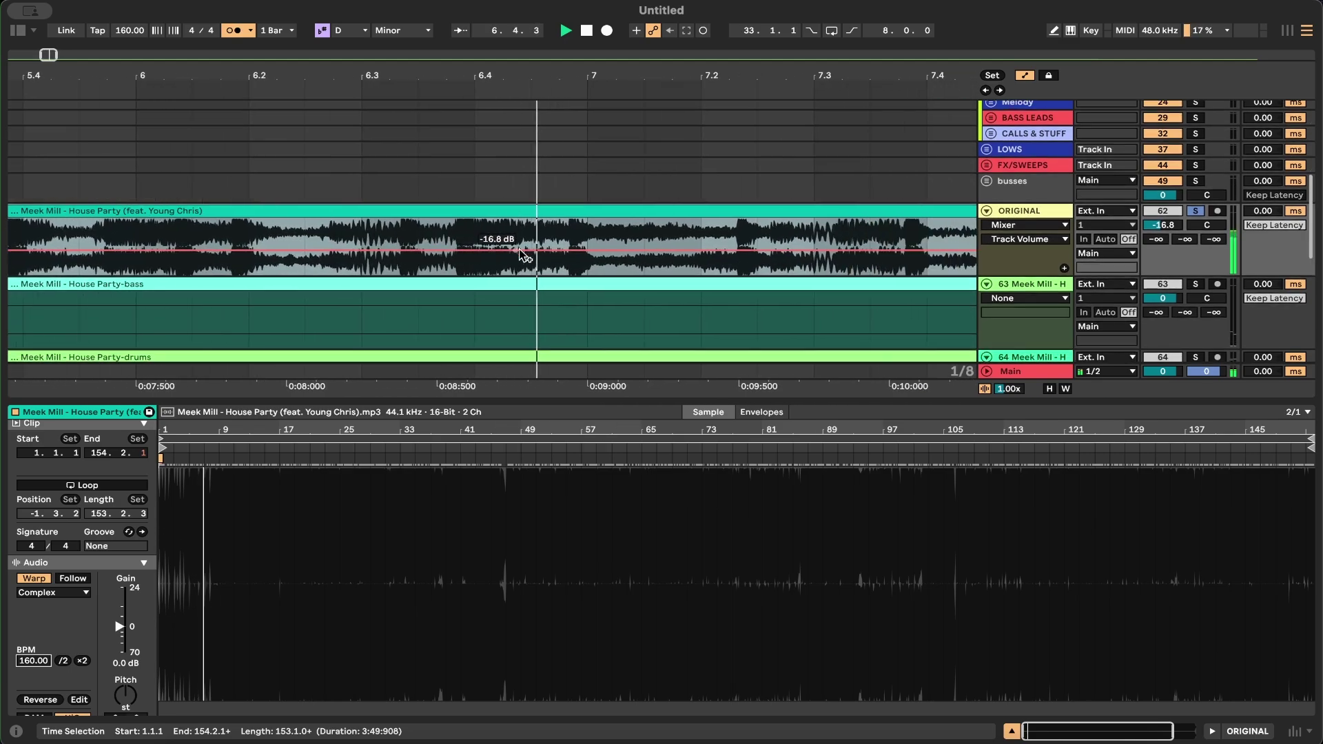
scroll(624, 237, "up", 3)
left_click_drag(507, 229, 461, 229)
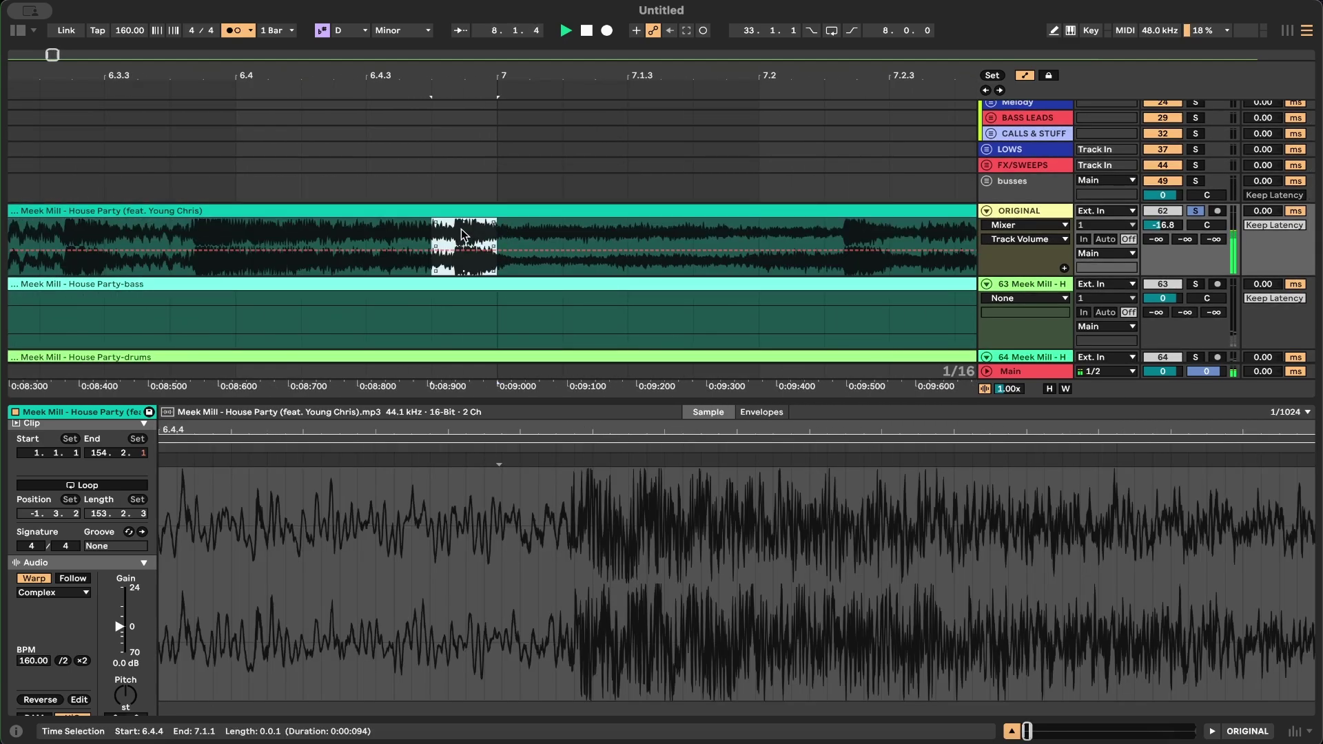
scroll(461, 229, "down", 4)
double_click(461, 228)
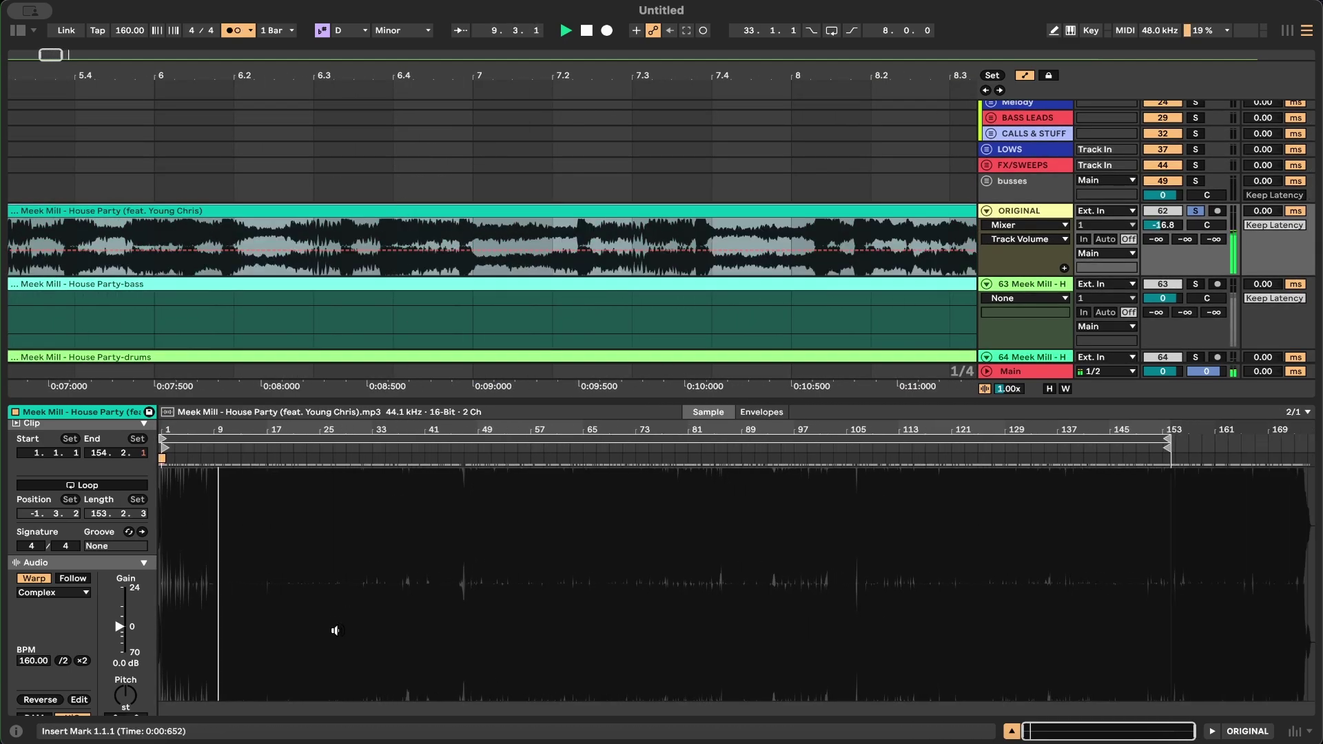
Step: Stop playback and examine the clip's first hit against the warp marker at bar 1 in the sample waveform
left_click_drag(179, 429, 178, 542)
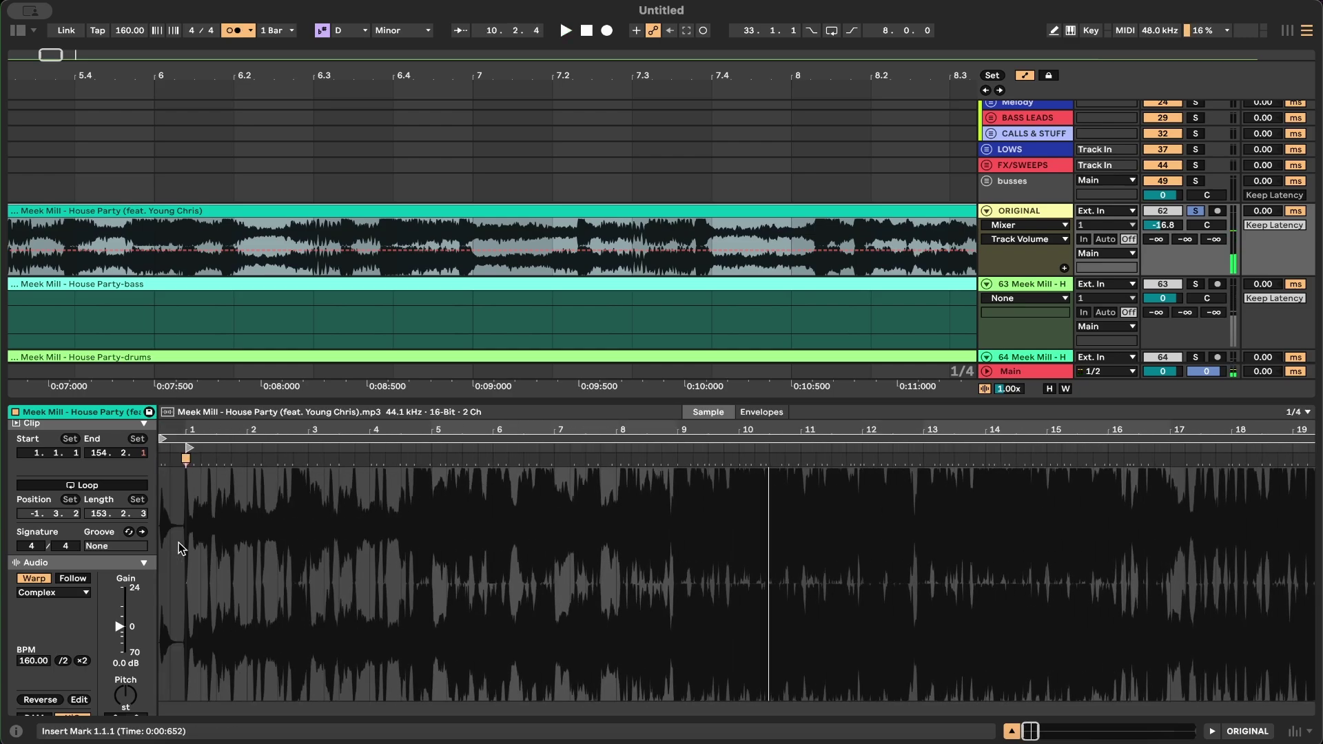
key("plus")
key("plus")
key("plus")
key("plus")
key("plus")
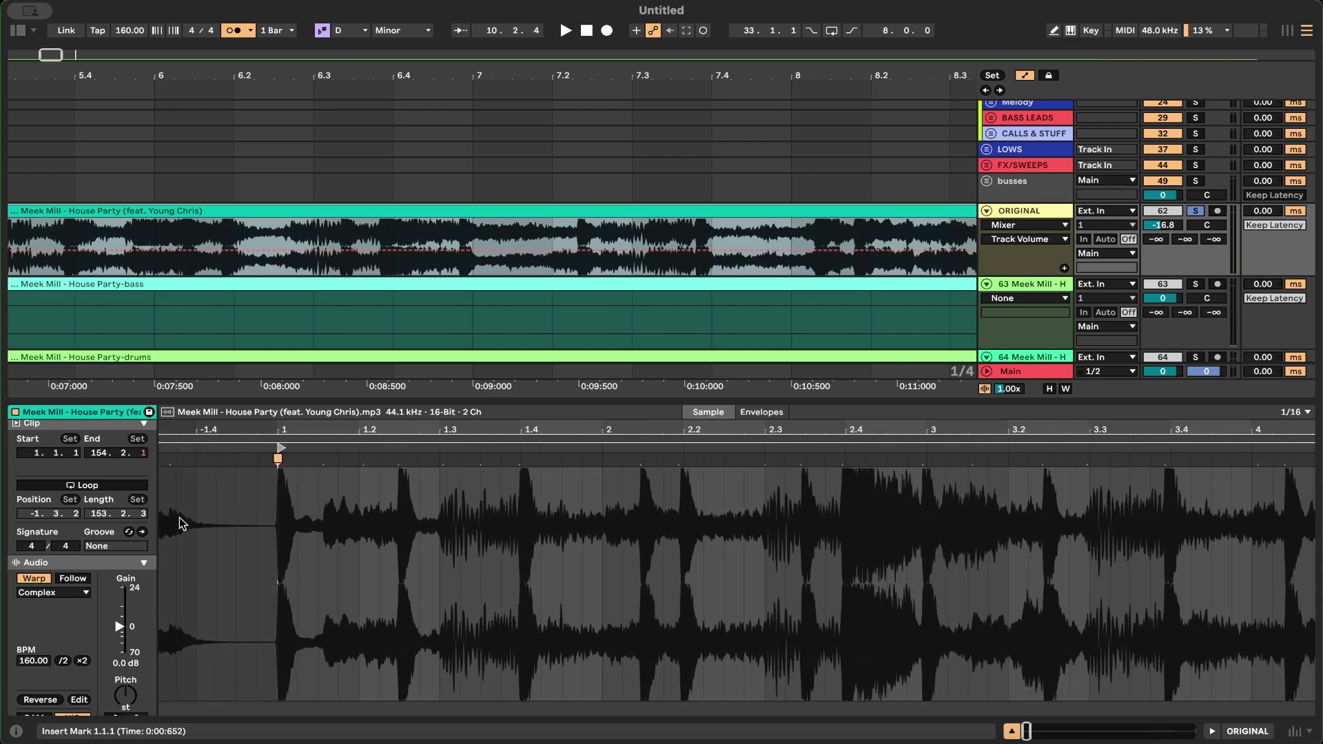
scroll(283, 502, "right", 5)
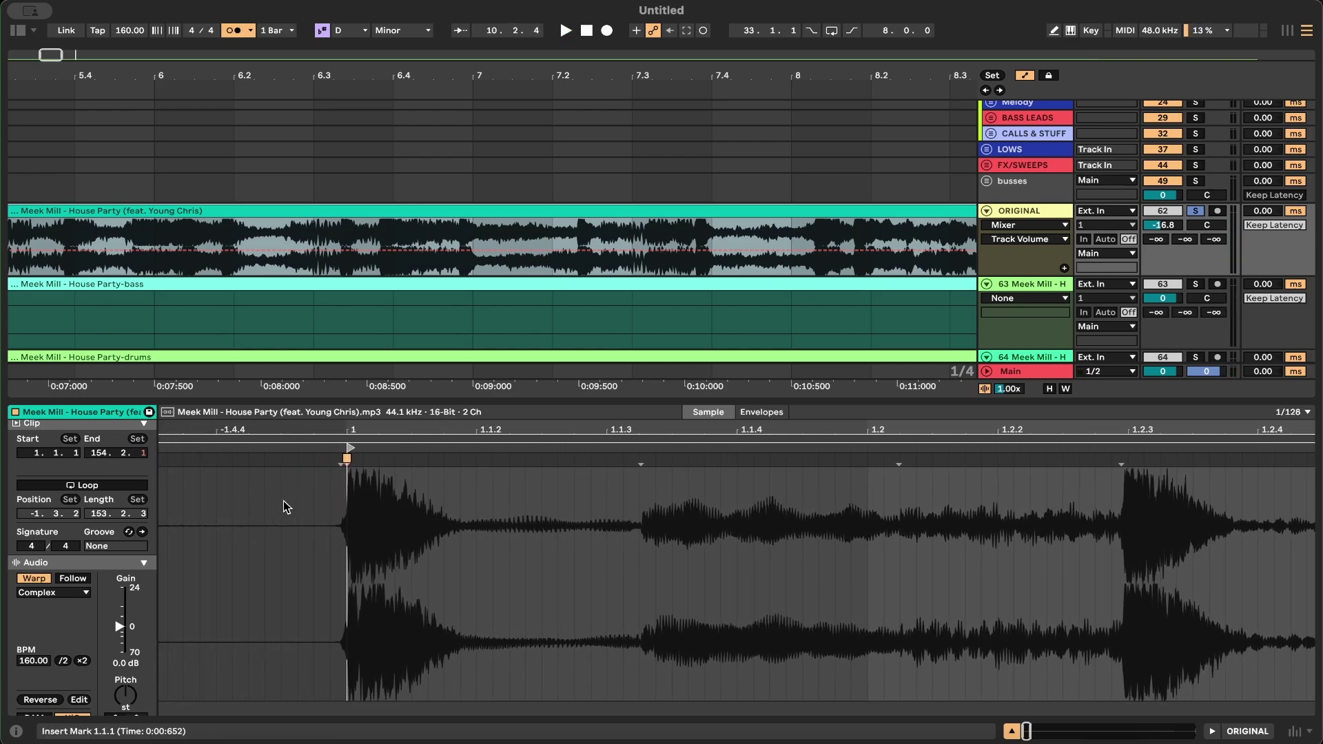
scroll(268, 495, "right", 2)
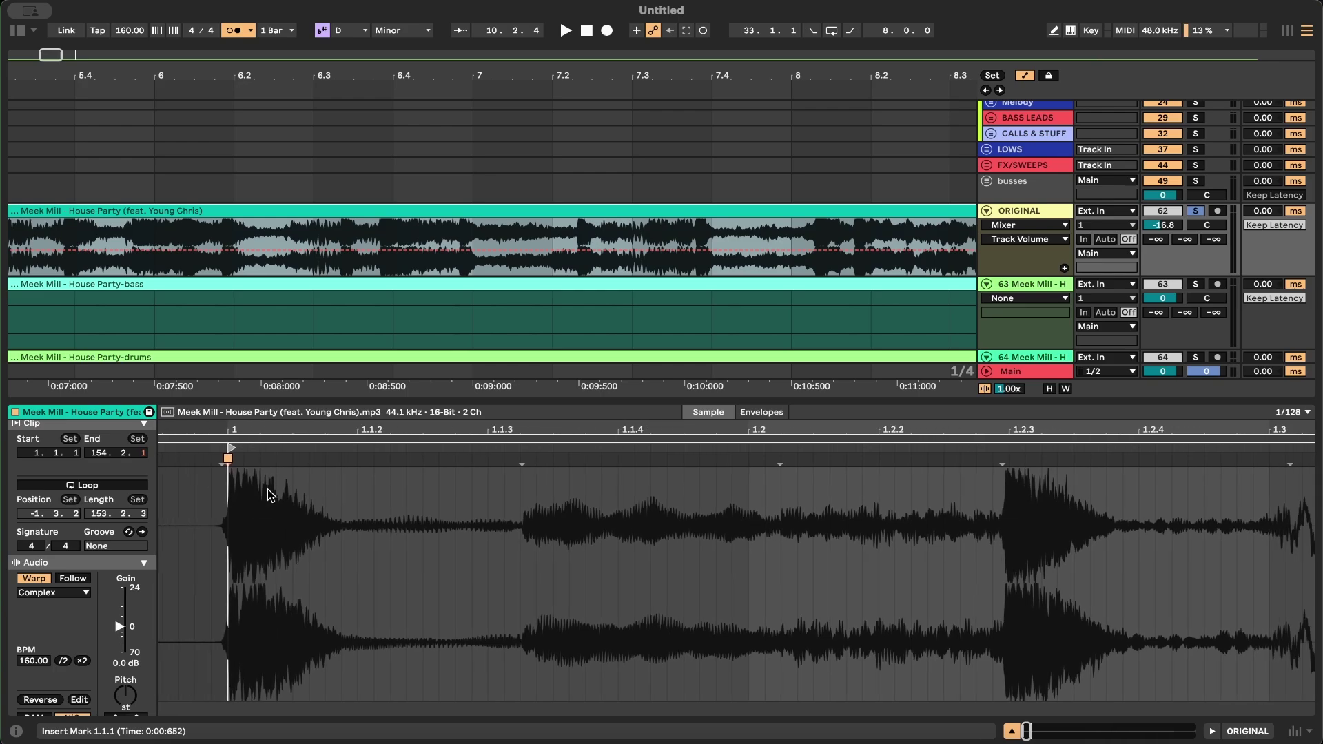
Step: Play a short stretch of the full song from bar 9 and stop playback
scroll(194, 250, "down", 8)
scroll(155, 224, "up", 1)
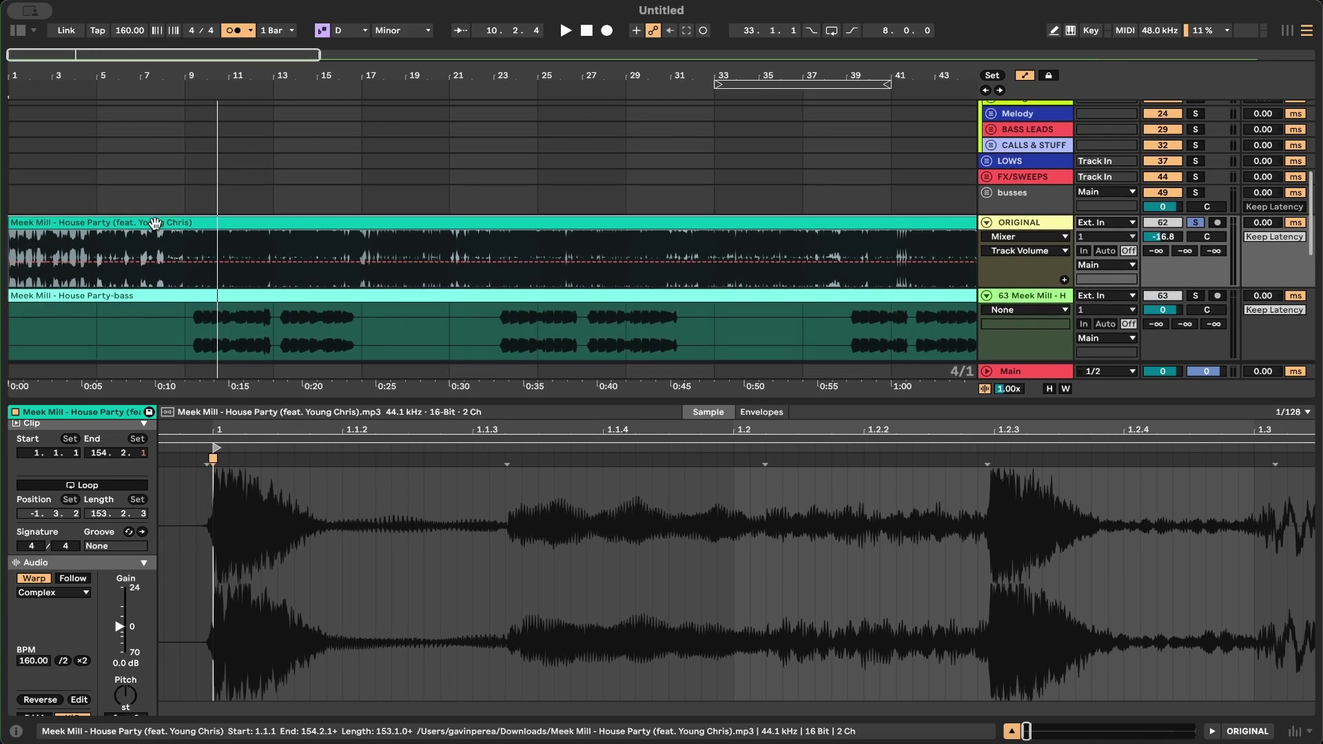
left_click(193, 241)
scroll(193, 245, "up", 2)
key("space")
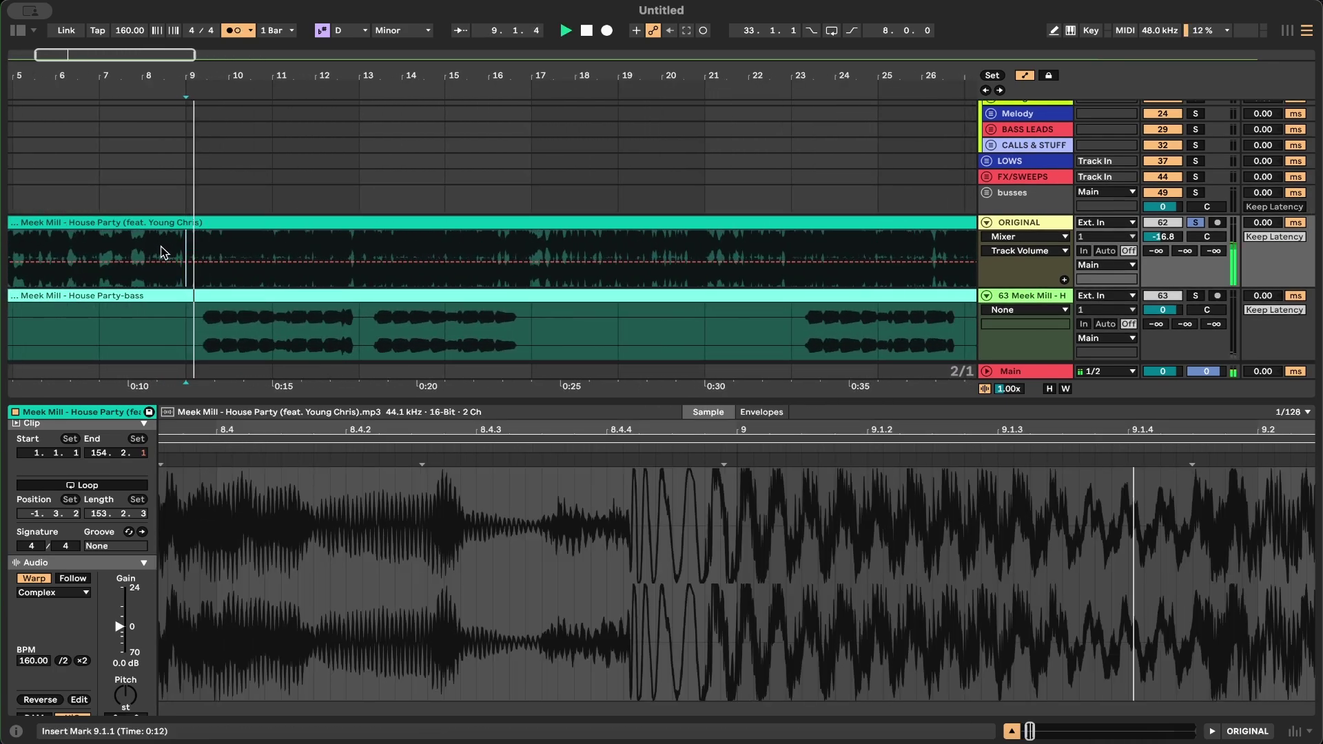
key("space")
Step: Select the full song clip on the ORIGINAL track and turn off its Warp
scroll(164, 253, "left", 4)
scroll(113, 235, "up", 1)
left_click(73, 215)
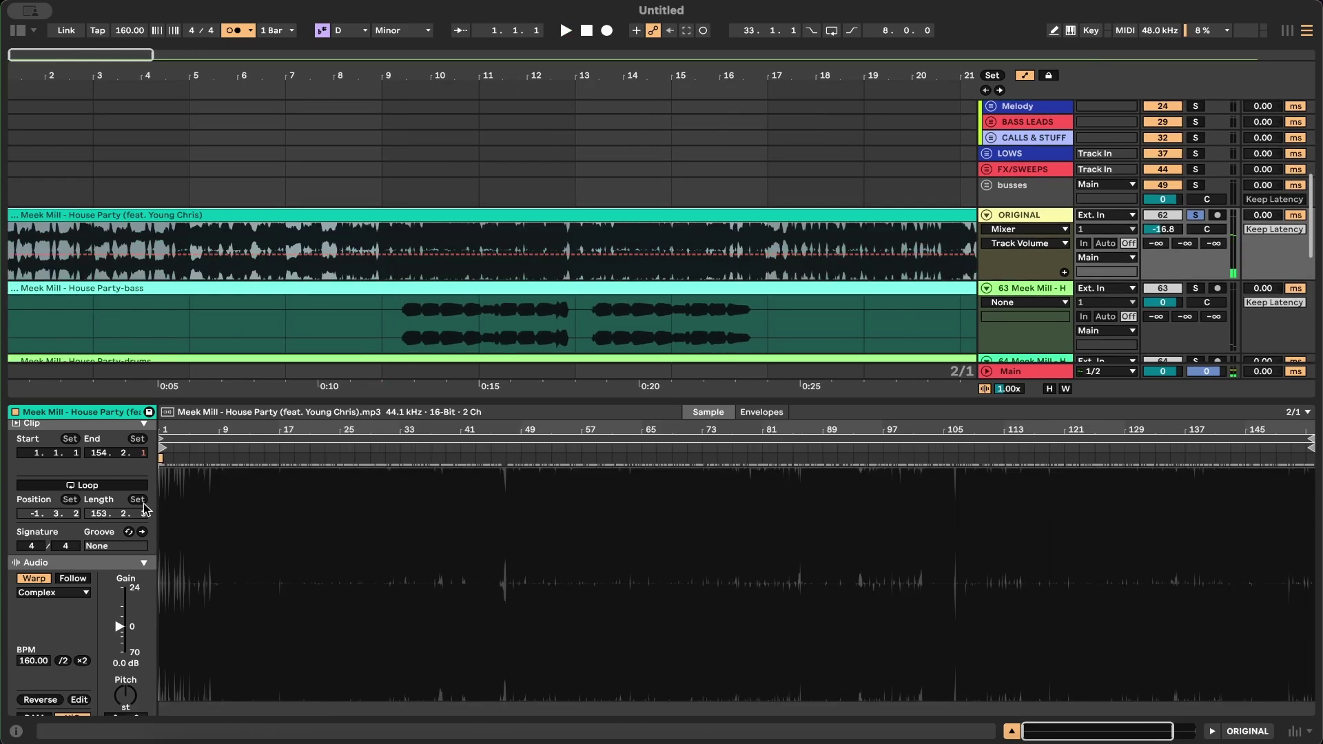
left_click(33, 579)
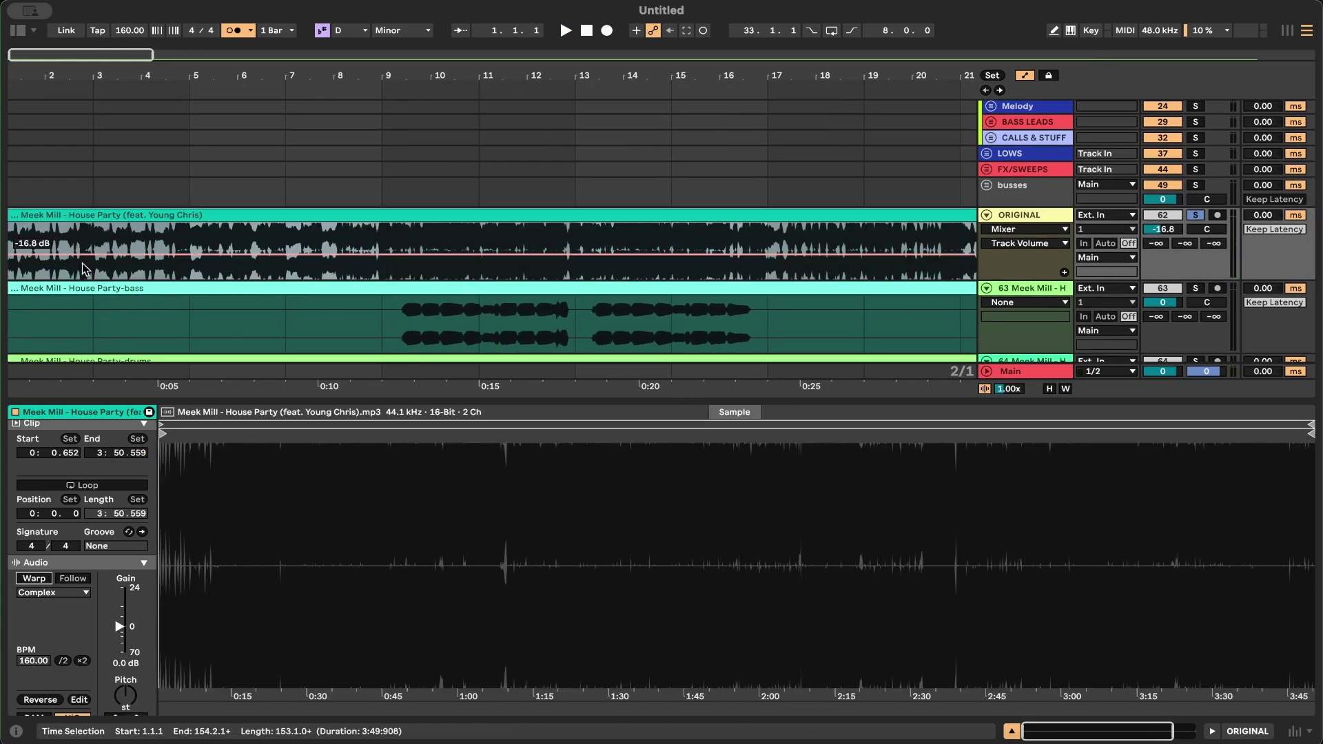
scroll(62, 216, "down", 3)
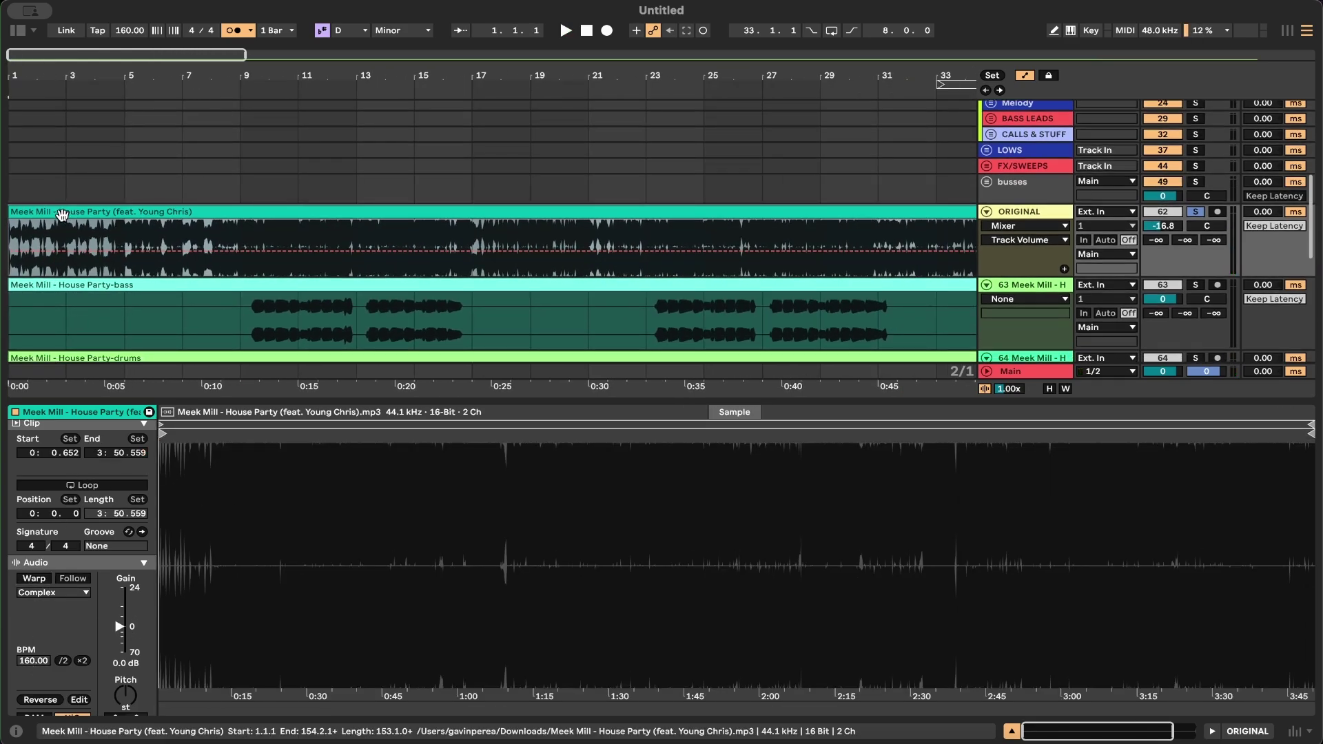
left_click(24, 172)
scroll(90, 166, "up", 2)
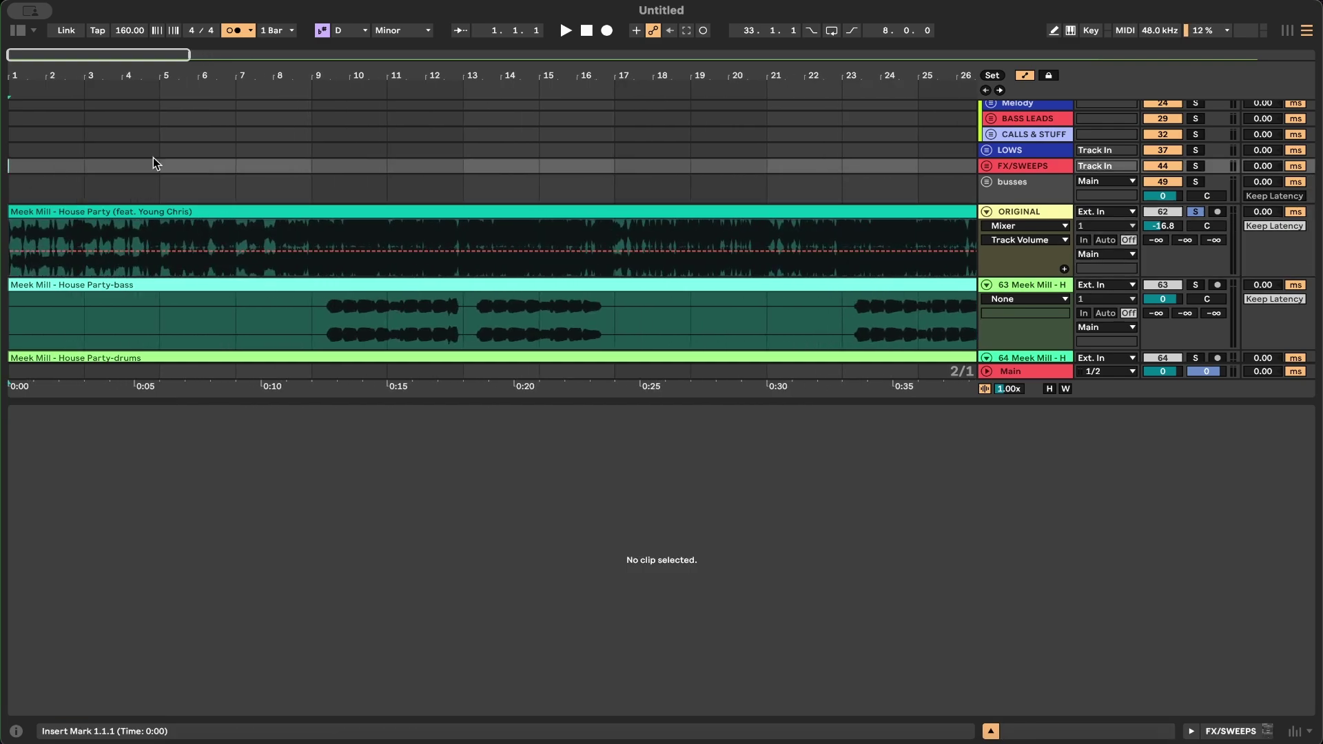
scroll(152, 161, "down", 1)
left_click(114, 202)
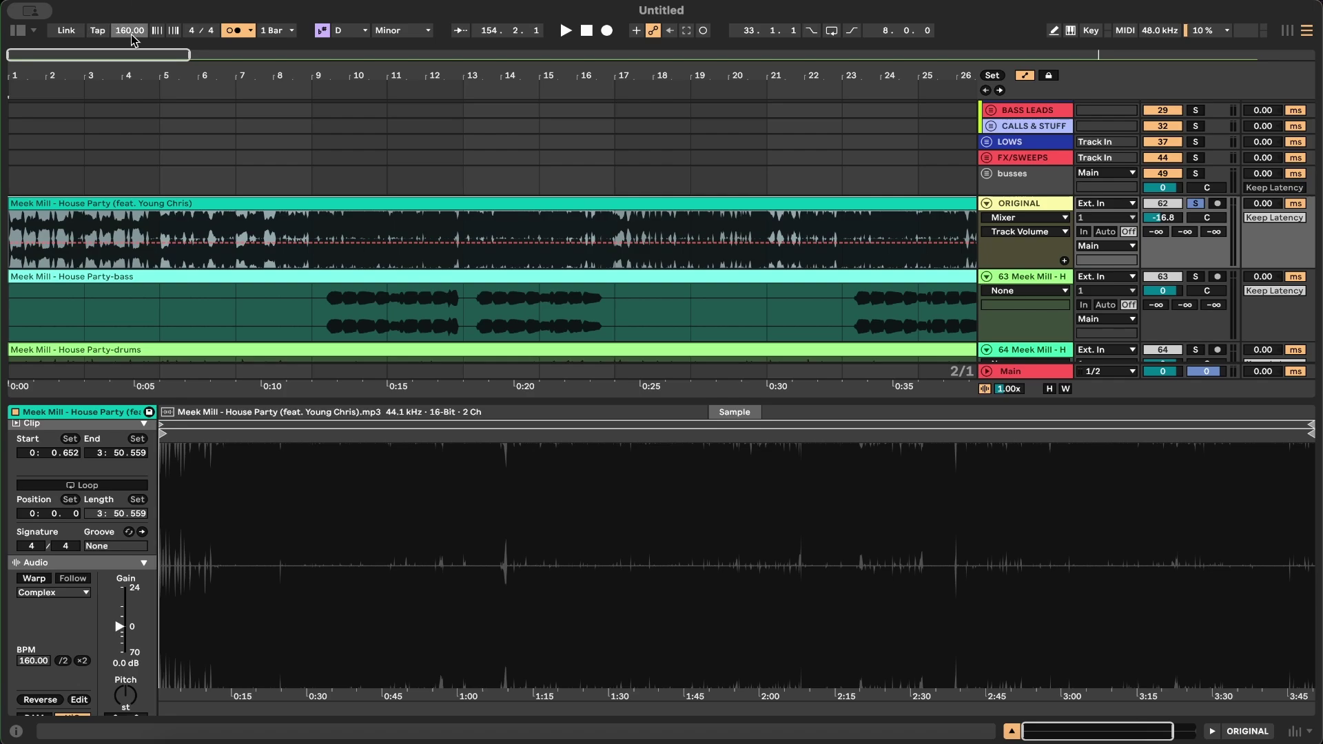
left_click(85, 184)
scroll(86, 184, "up", 3)
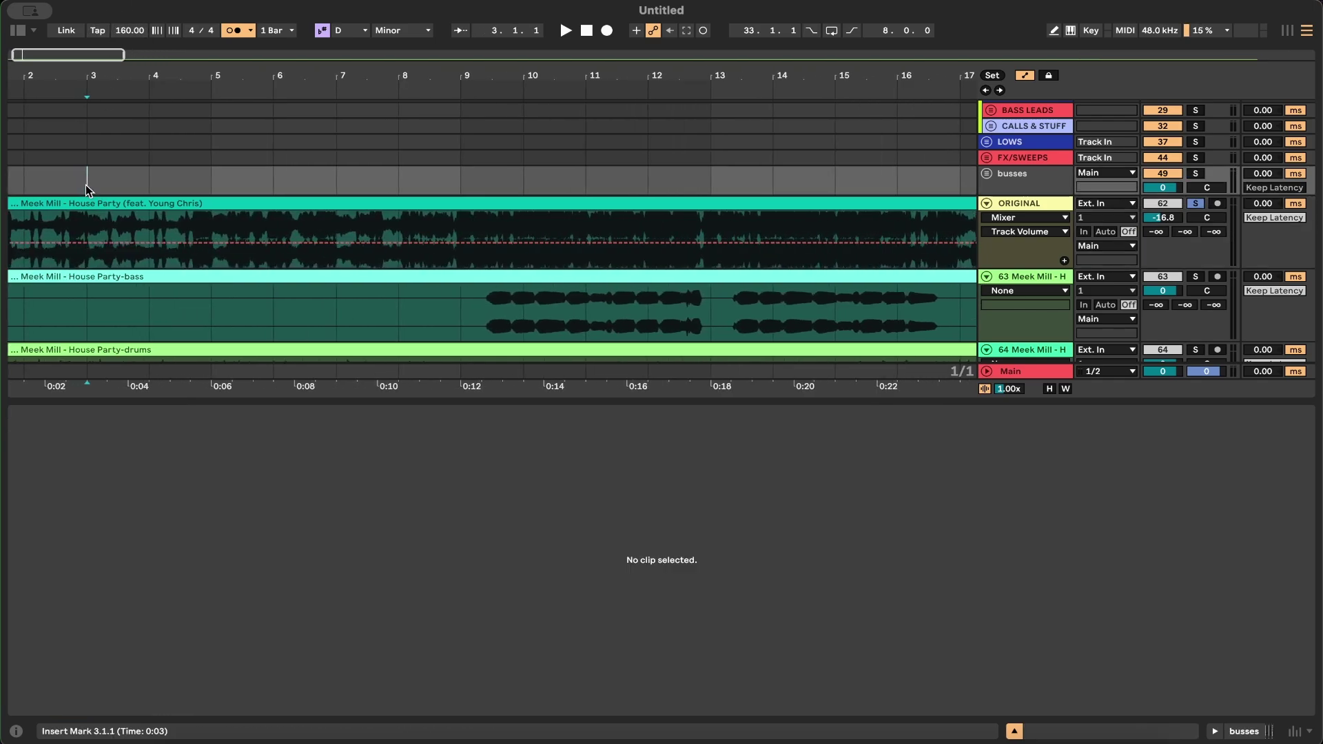
Step: Select the unwarped full song clip and play it from its start at bar 1
scroll(86, 184, "down", 1)
scroll(85, 184, "left", 1)
left_click(60, 190)
key("space")
scroll(58, 189, "up", 2)
scroll(61, 195, "down", 1)
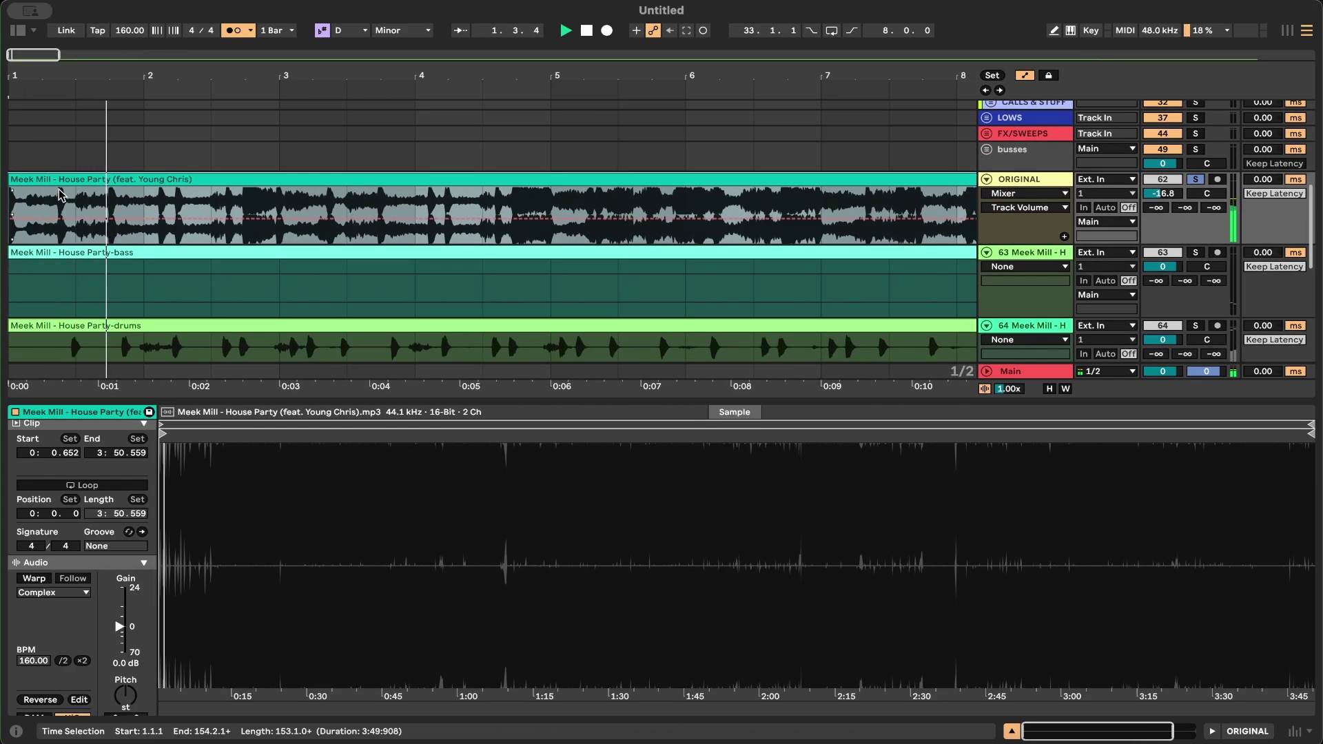
Step: Compare the unwarped song's hits with the grid over the opening bars while it plays
scroll(59, 189, "up", 2)
scroll(62, 186, "up", 2)
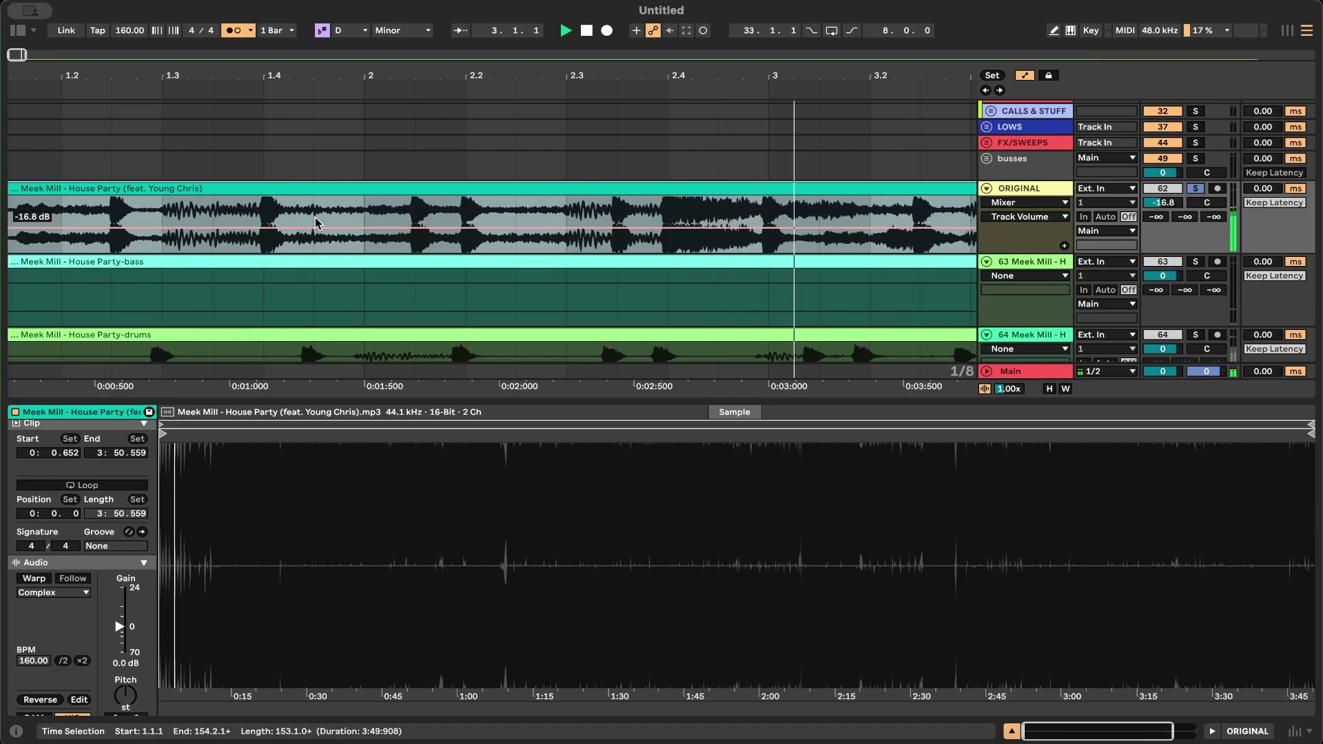
scroll(316, 222, "right", 5)
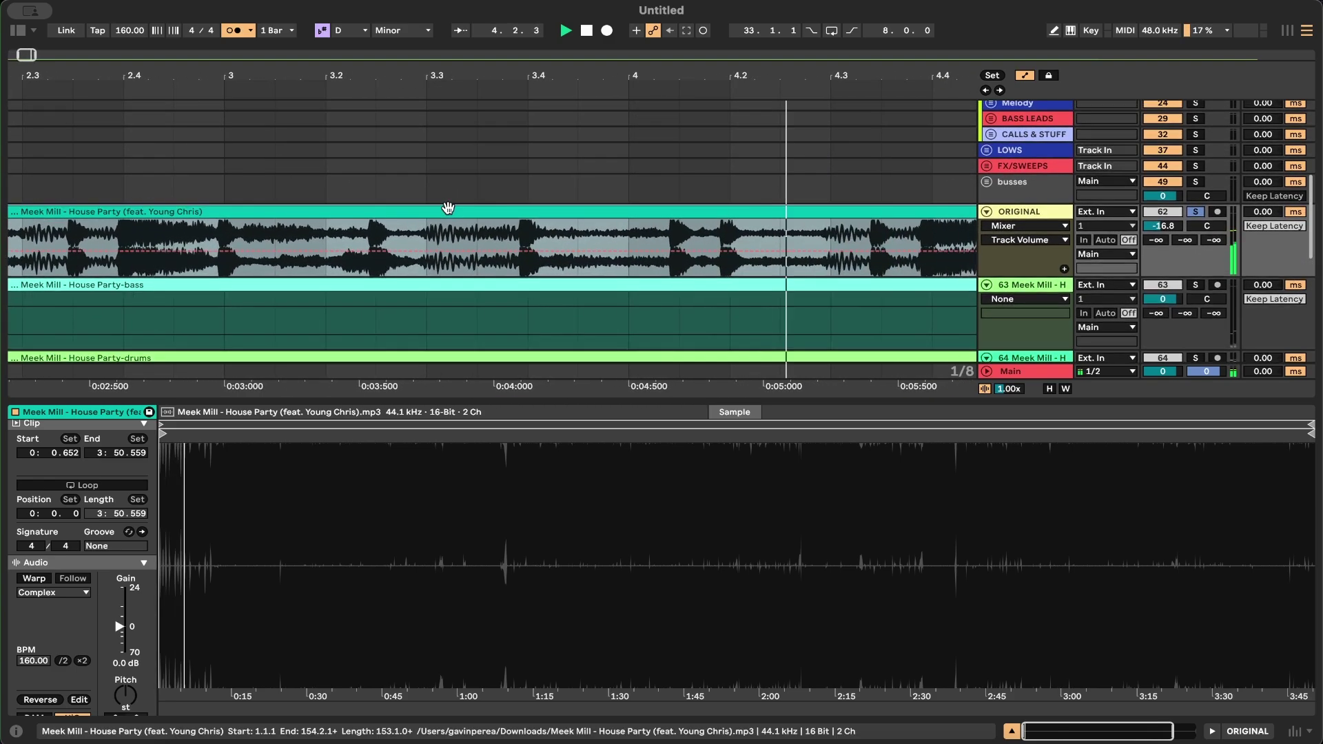
key("minus")
key("minus")
key("minus")
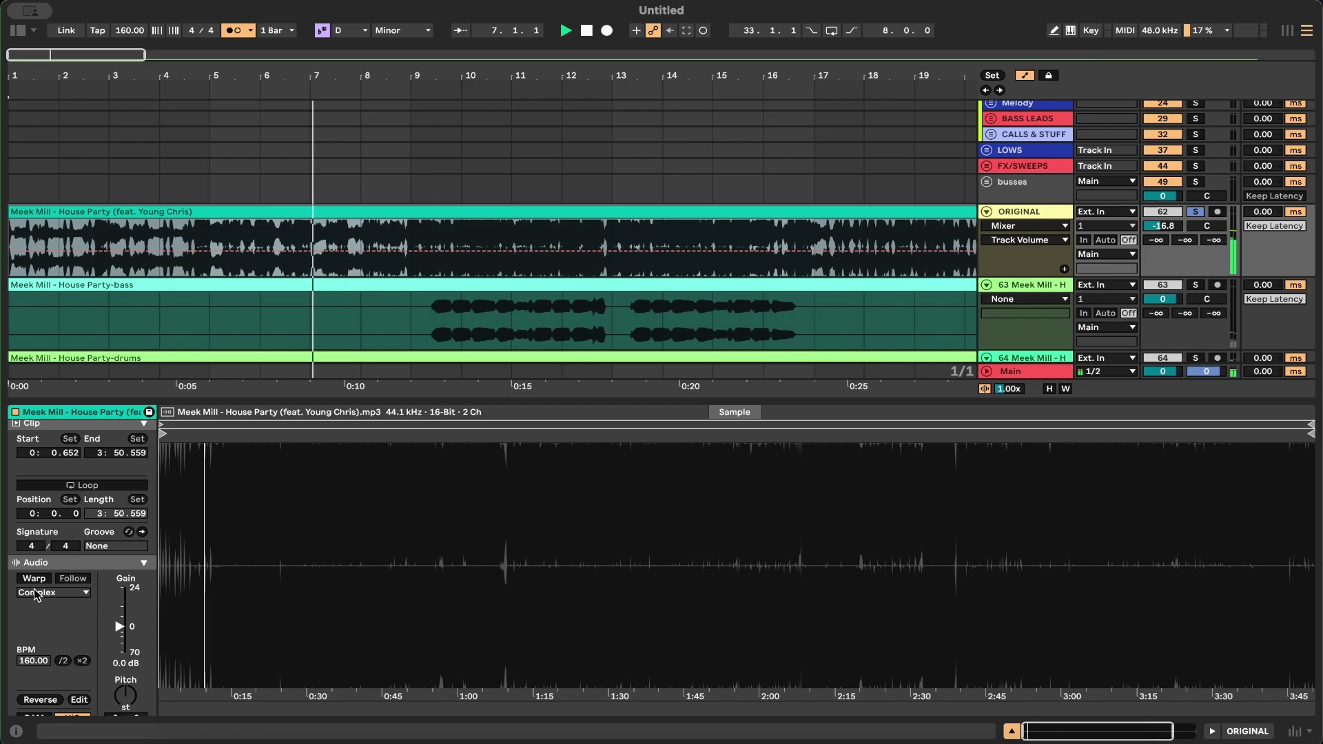
key("minus")
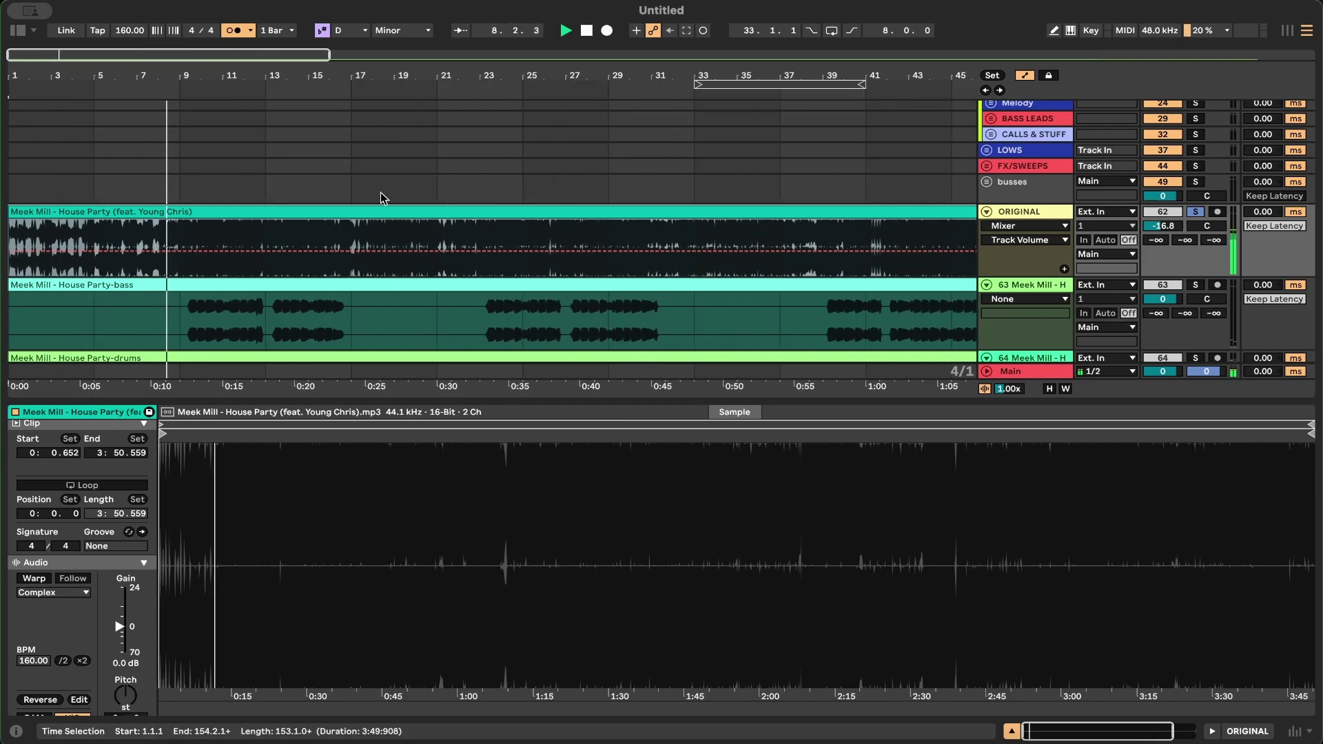
Step: Stop playback and shift the full song clip on the ORIGINAL track so its hit just before bar 9 lands on bar 9
key("minus")
scroll(206, 205, "down", 3)
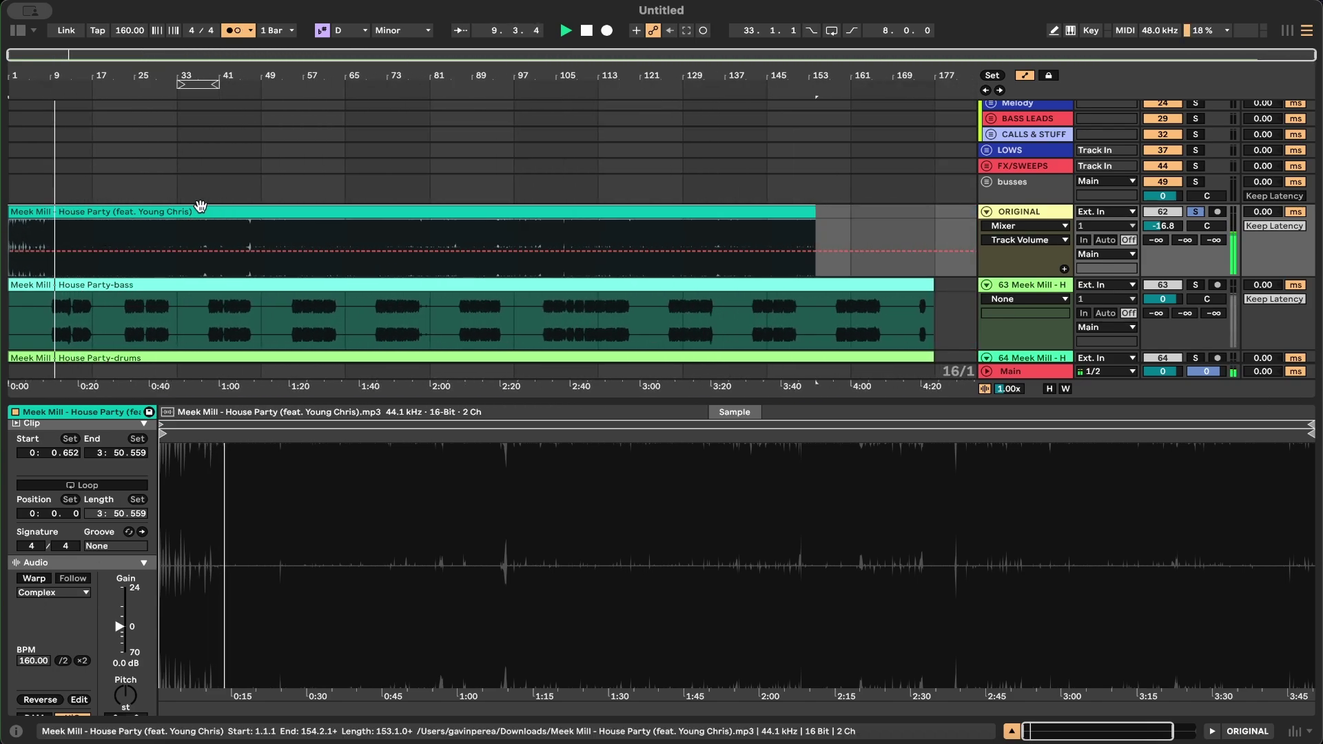
scroll(60, 218, "up", 6)
scroll(267, 245, "up", 5)
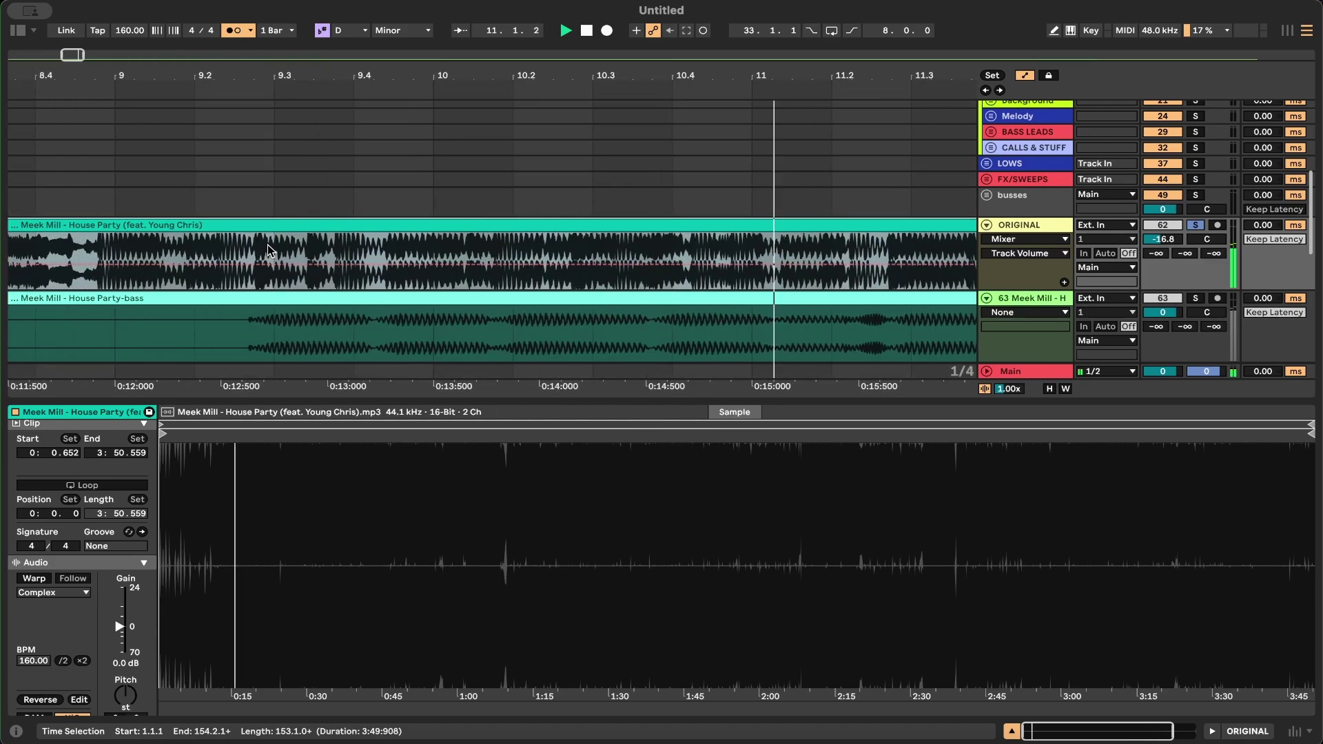
scroll(267, 245, "left", 5)
key("space")
scroll(471, 263, "up", 4)
scroll(354, 266, "left", 1)
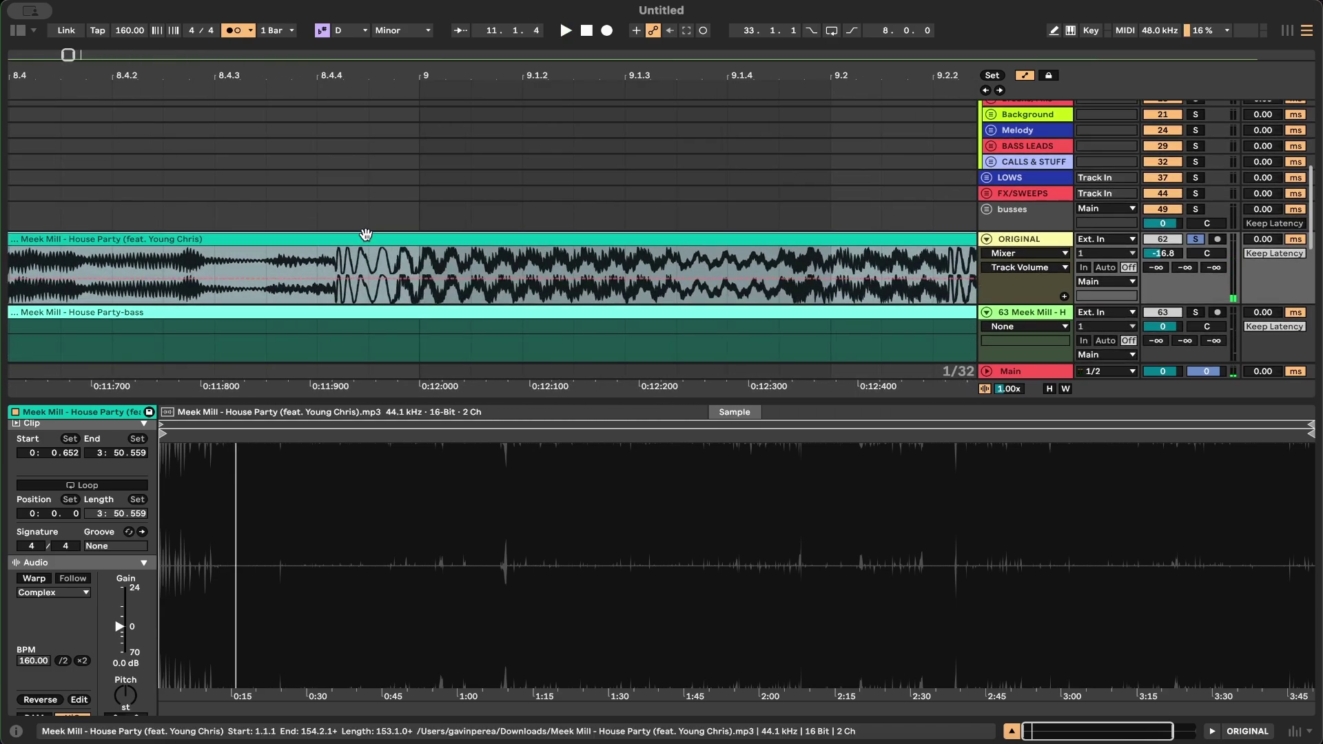
left_click_drag(363, 238, 449, 241)
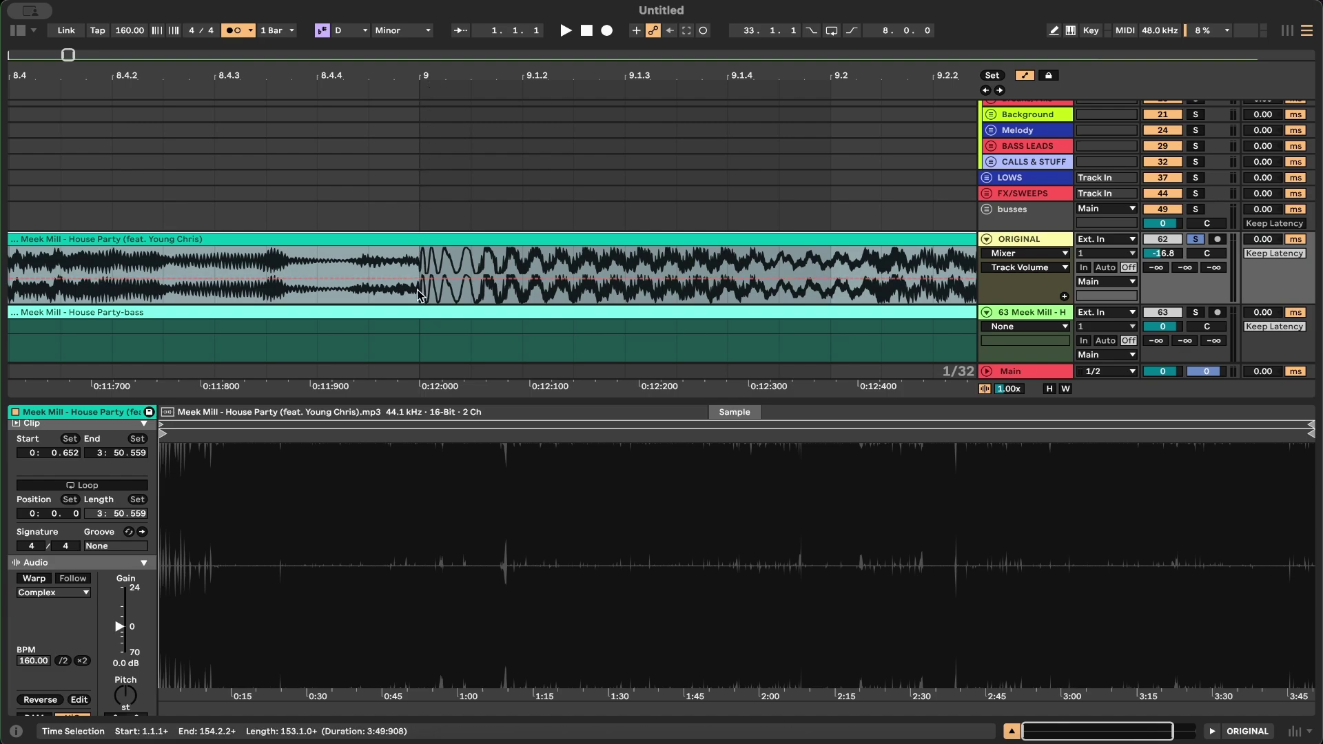
Step: Extend the beginning of the full song clip back to 1.1.1
left_click(424, 255)
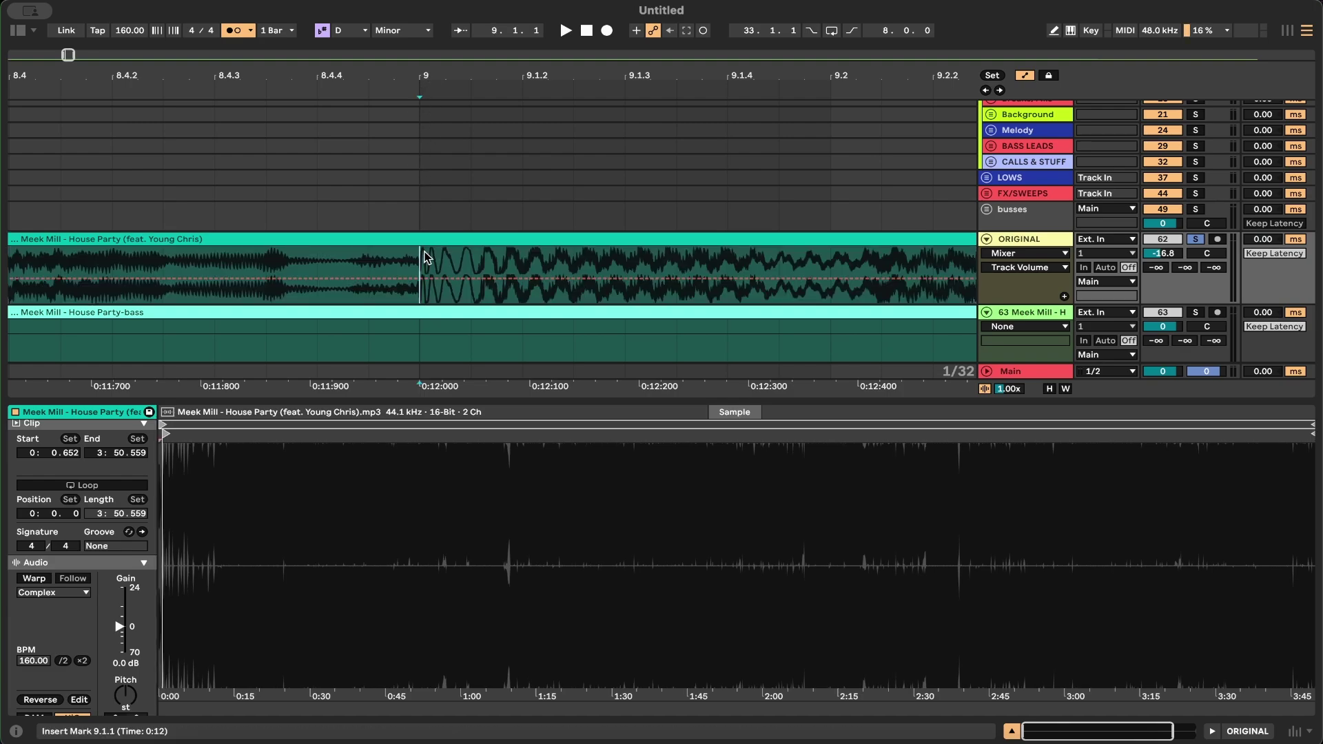
key("minus")
key("minus")
key("minus")
key("minus")
key("minus")
key("minus")
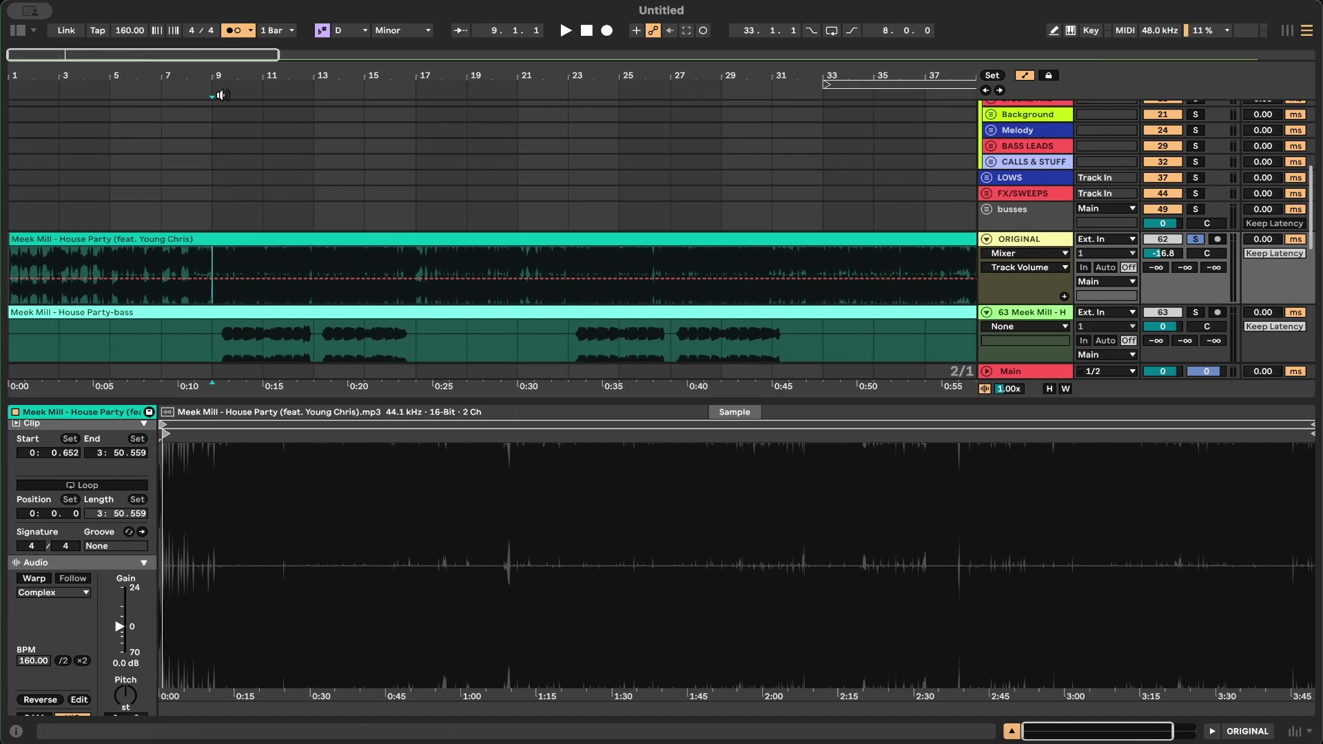
scroll(18, 259, "up", 10)
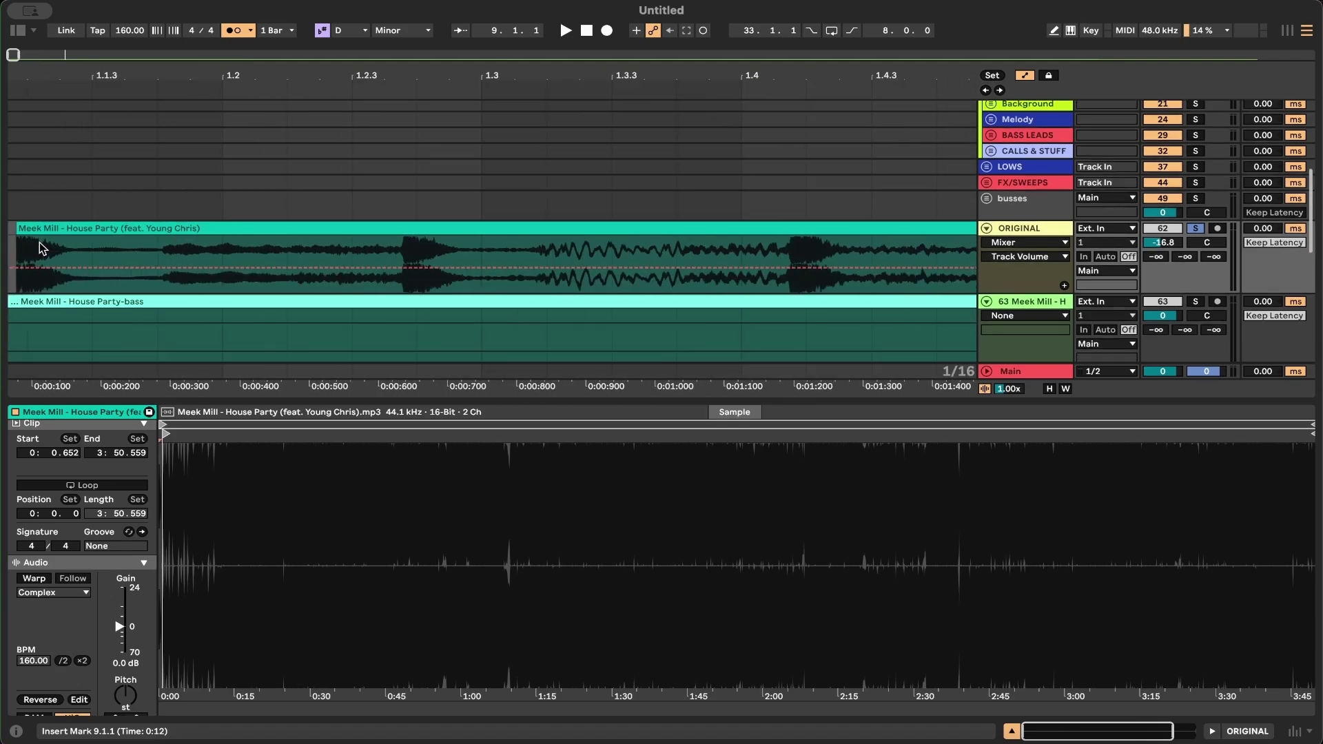
scroll(39, 242, "left", 2)
left_click_drag(74, 240, 8, 240)
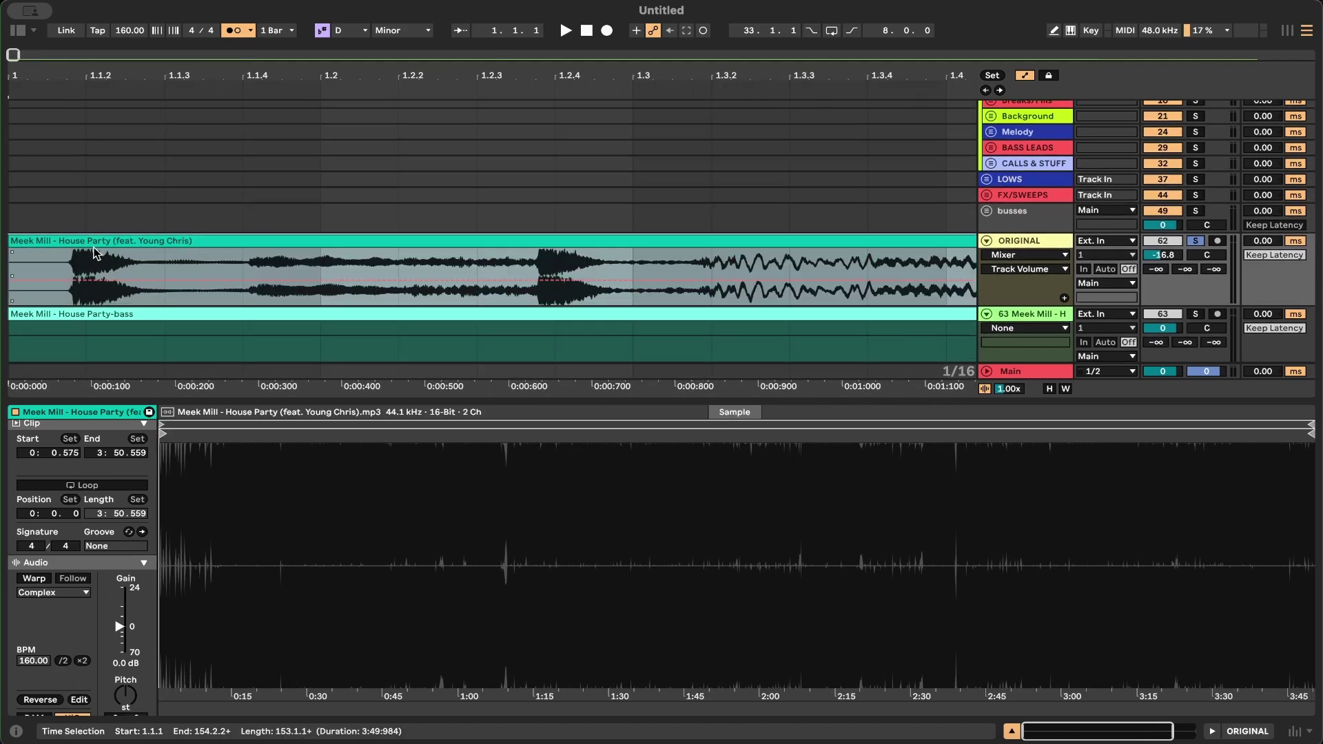
Step: Play the shifted full song clip from bar 1 with the opening bars in view
scroll(95, 253, "down", 3)
key("space")
scroll(95, 253, "down", 5)
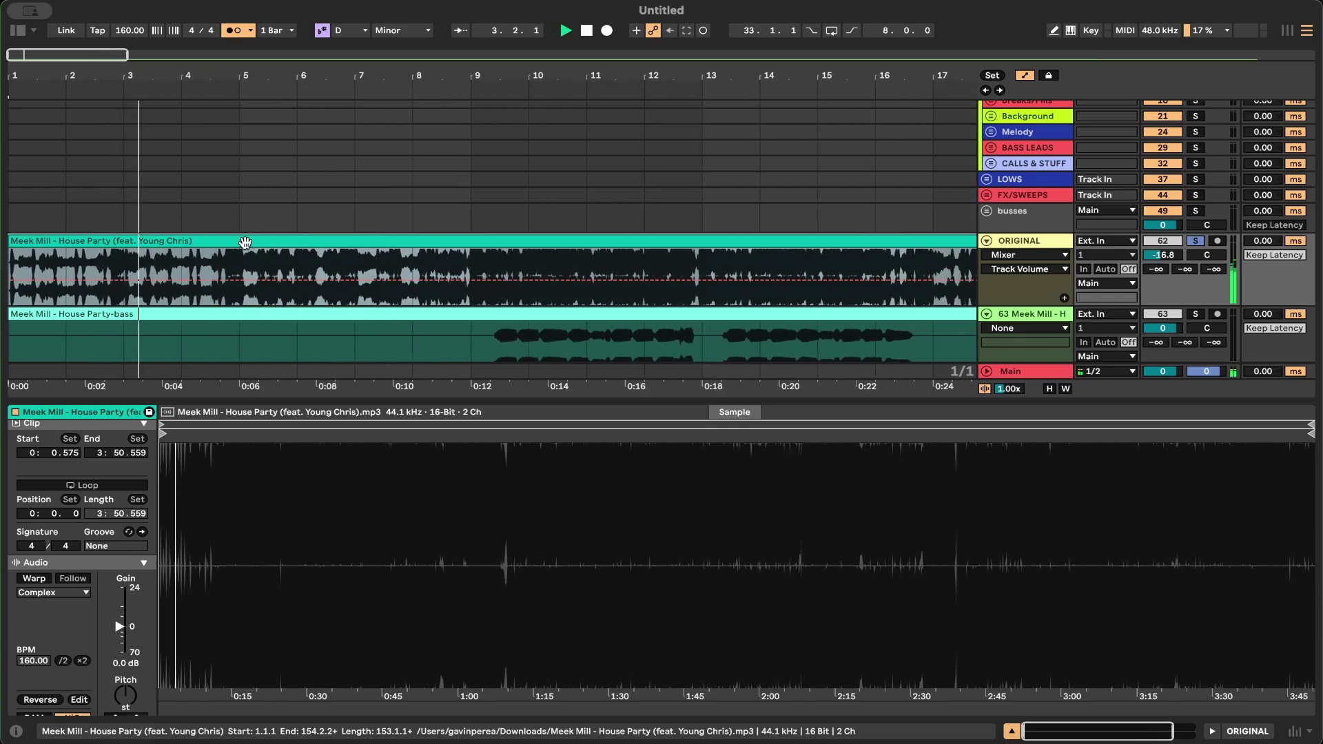
Step: Switch to the browser, replay the House Party video from its start and tap along on the all8.com BPM counter
key("super+Tab")
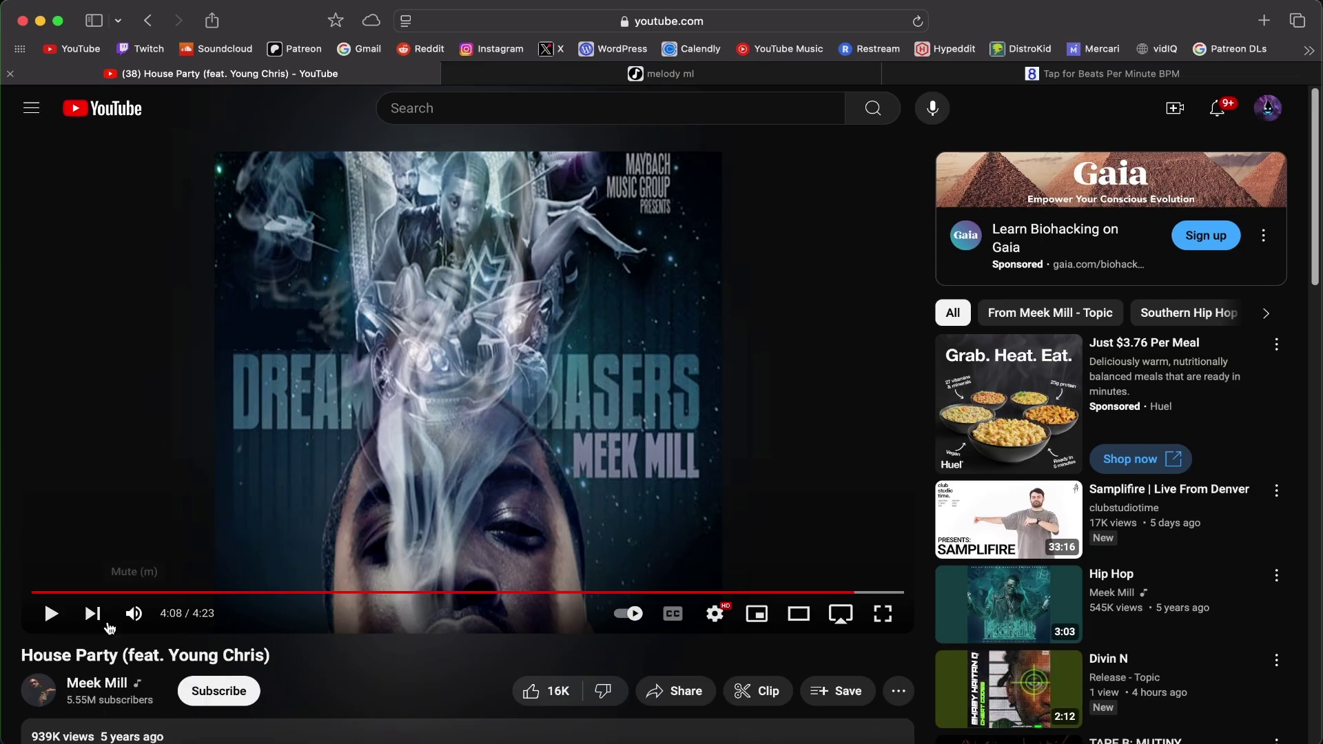
left_click_drag(72, 593, 1, 589)
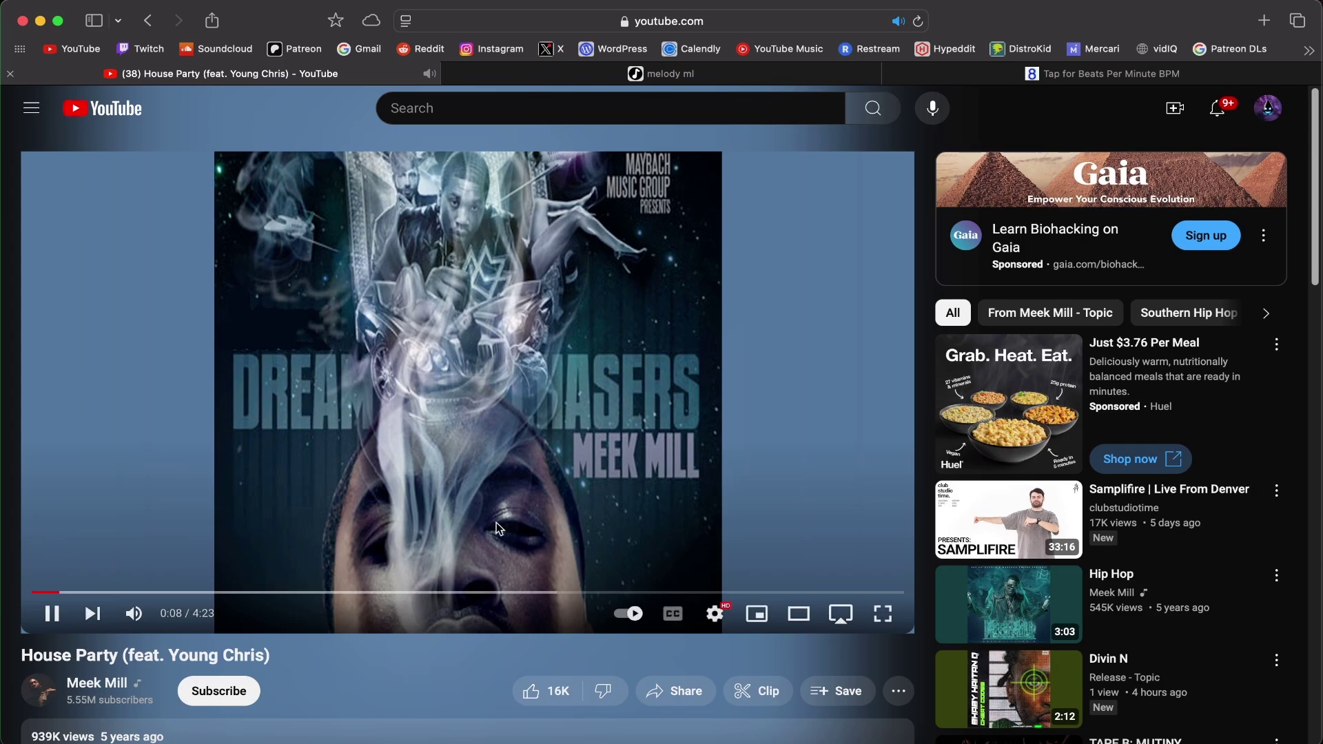
left_click(982, 74)
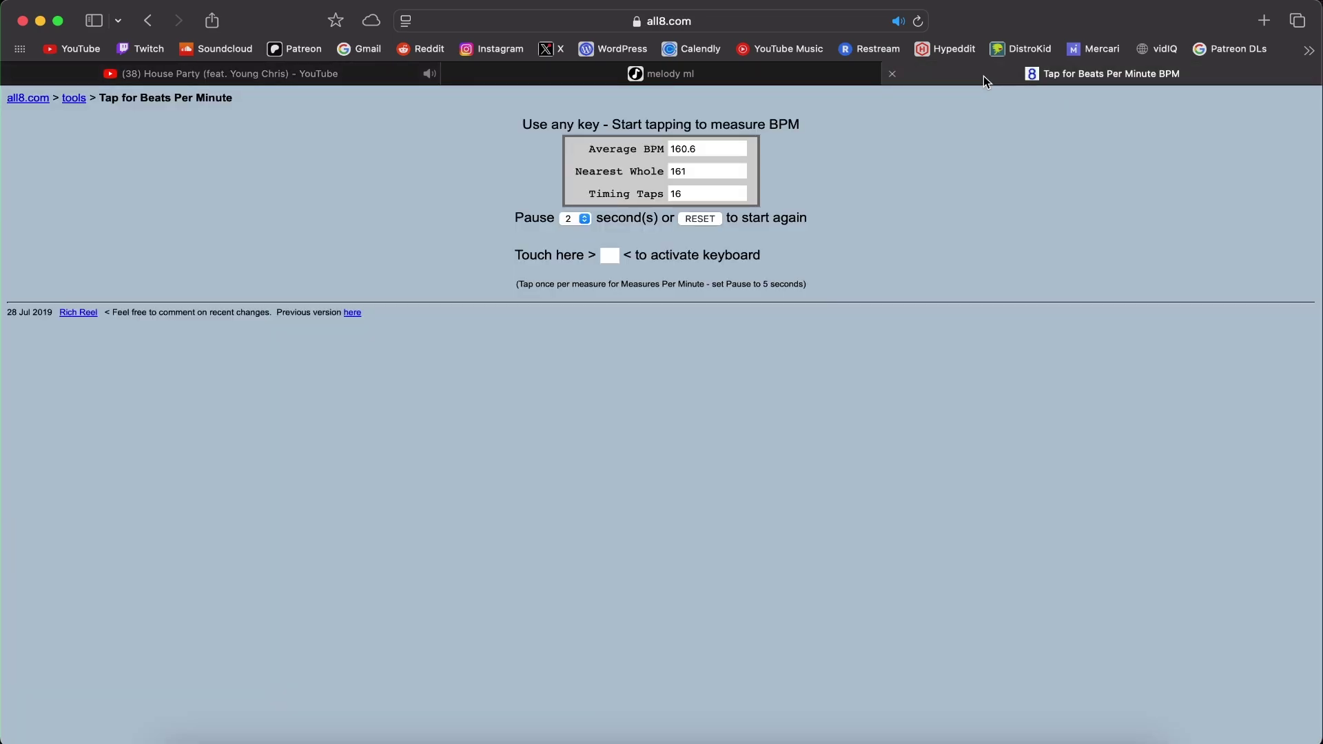
key("space")
key("space")
key("space")
key("space")
key("space")
key("space")
key("space")
key("space")
key("space")
key("space")
key("space")
key("space")
key("space")
key("space")
key("space")
key("space")
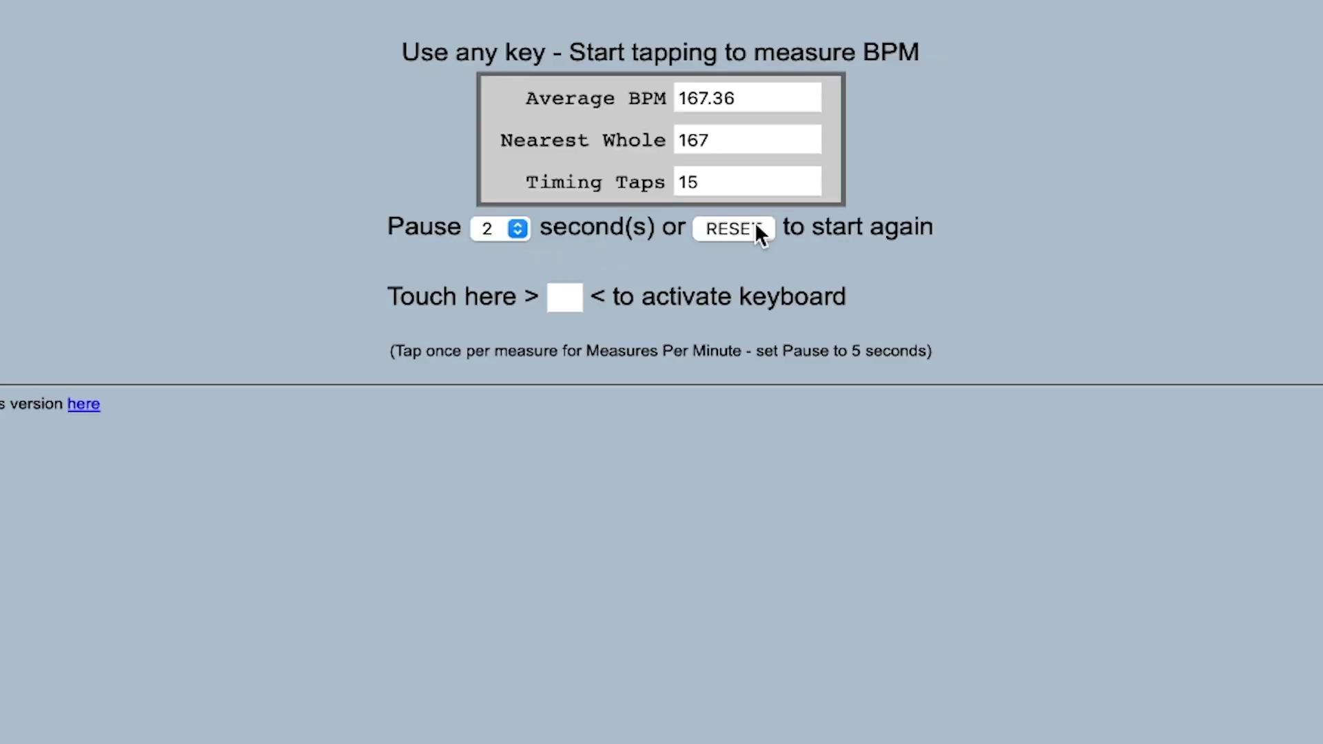
key("space")
key("space")
Step: Reset the BPM counter, tap the song's tempo again and return to the YouTube video
left_click(755, 225)
key("space")
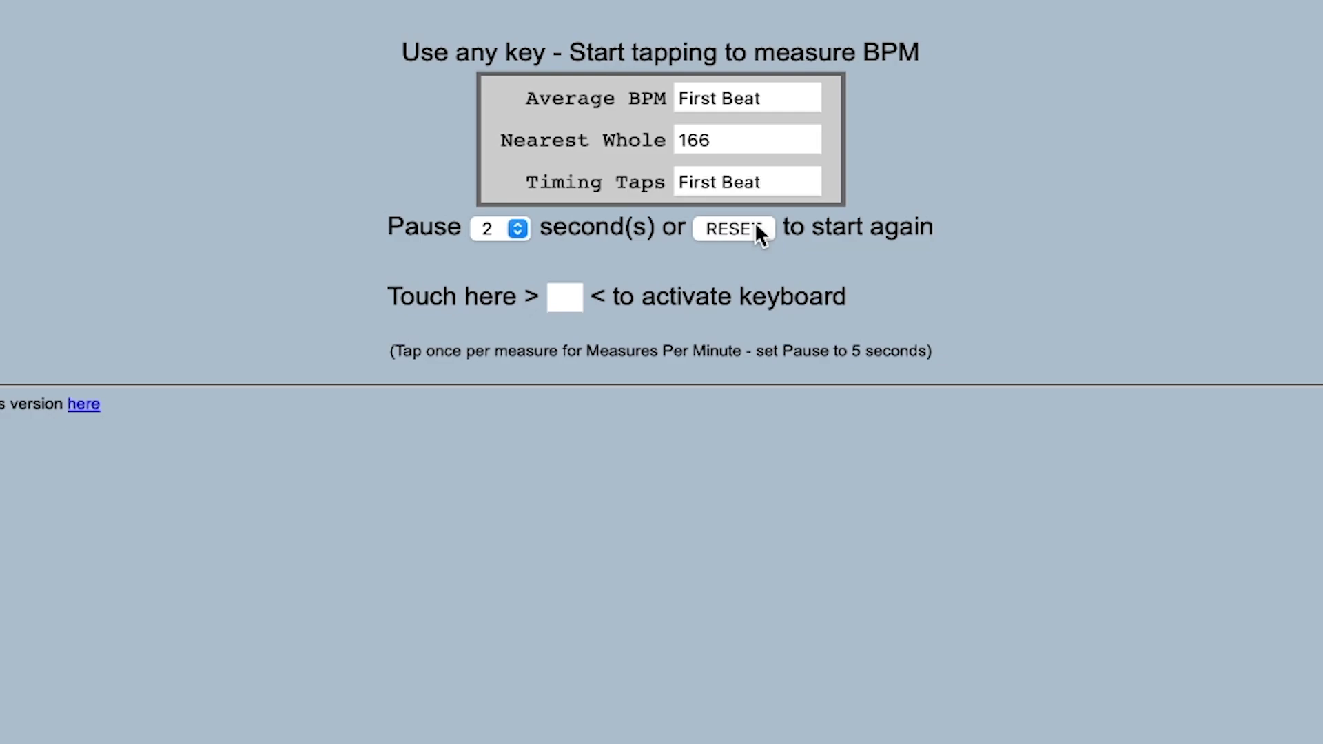
key("space")
key("space")
key("space")
key("space")
key("space")
key("space")
key("space")
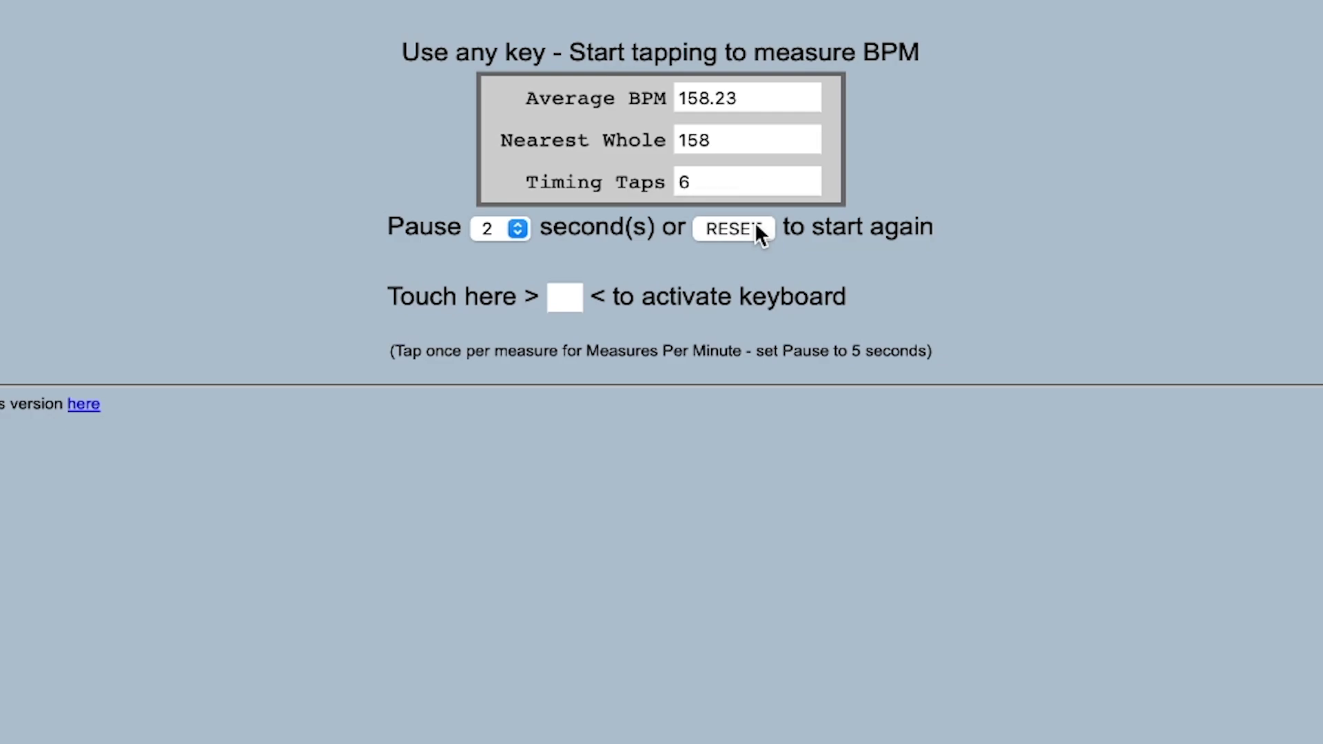
key("space")
key("space")
key("space")
key("space")
key("space")
key("space")
key("space")
key("space")
key("space")
key("space")
key("space")
key("space")
key("space")
key("space")
key("space")
key("space")
key("space")
key("space")
key("space")
key("space")
key("space")
key("space")
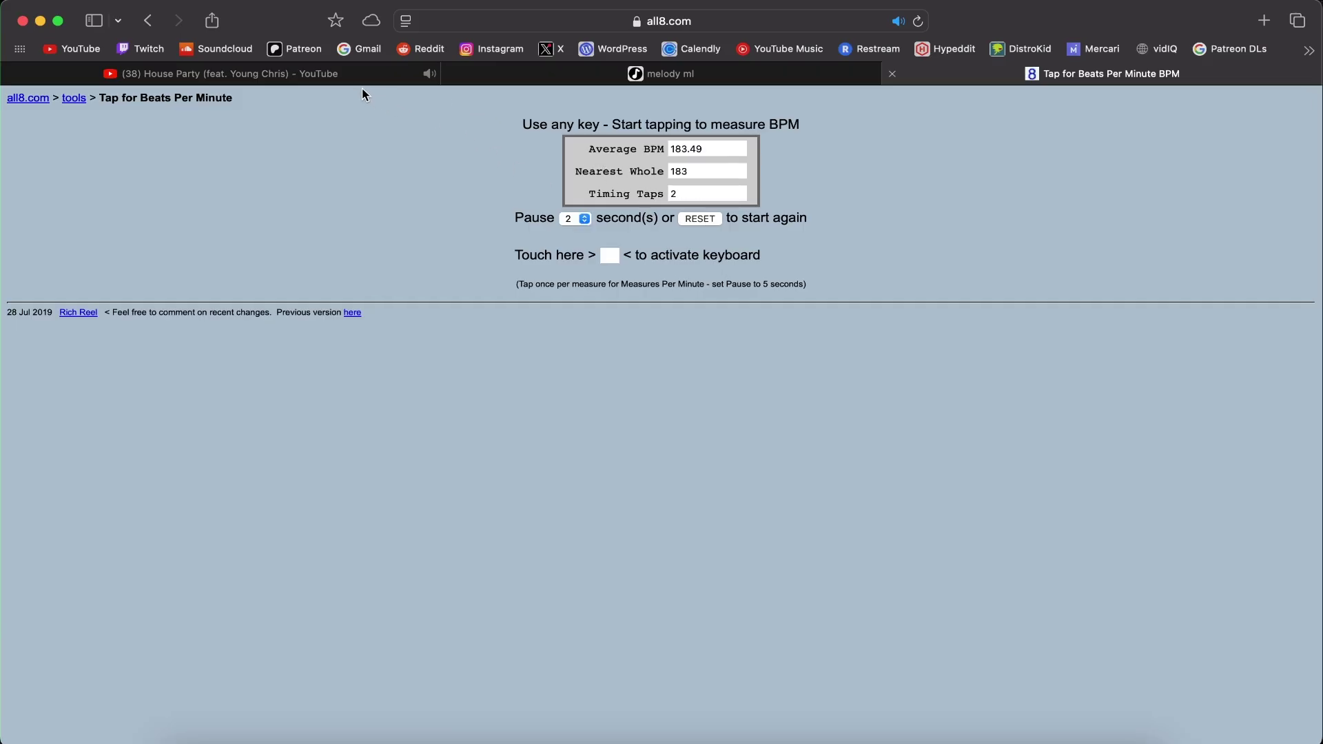
left_click(354, 80)
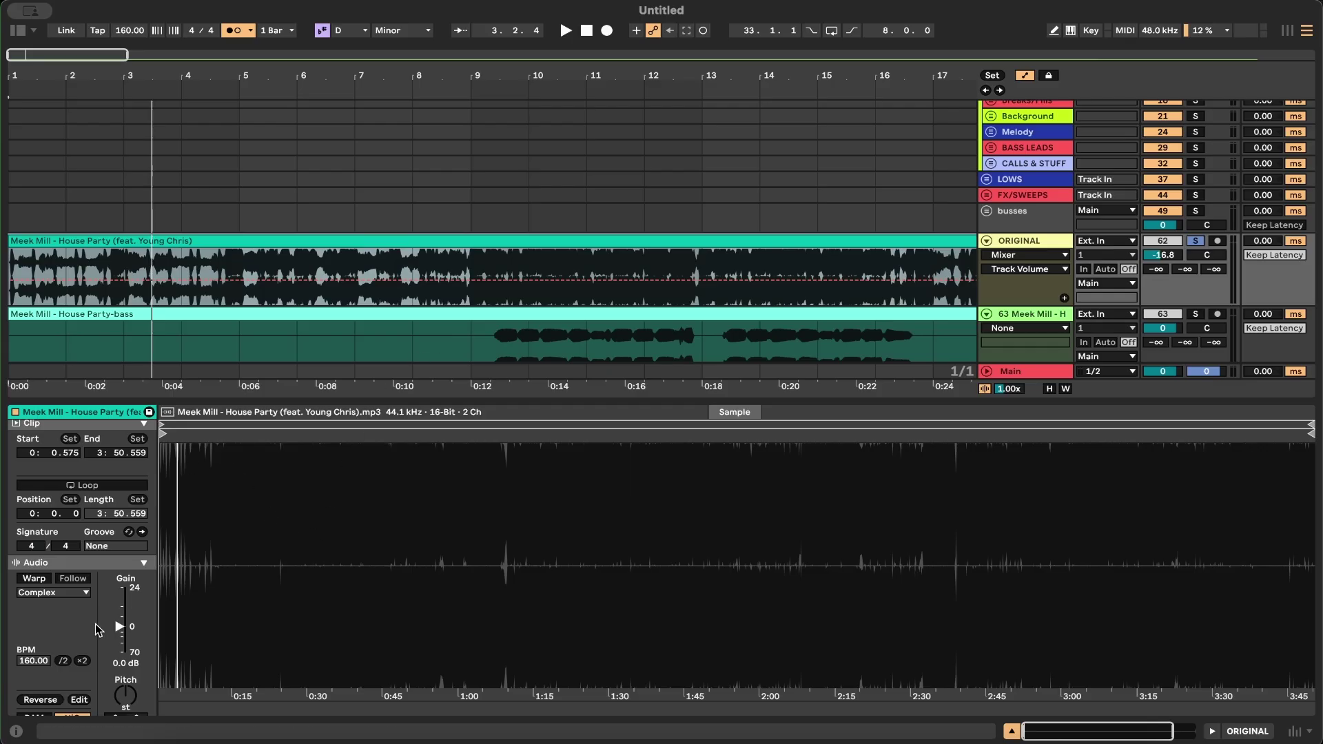
Step: Back in Ableton Live, turn on Warp for the full song clip and mark the onset of the first hit after 1.1.1
left_click(43, 581)
left_click(794, 437)
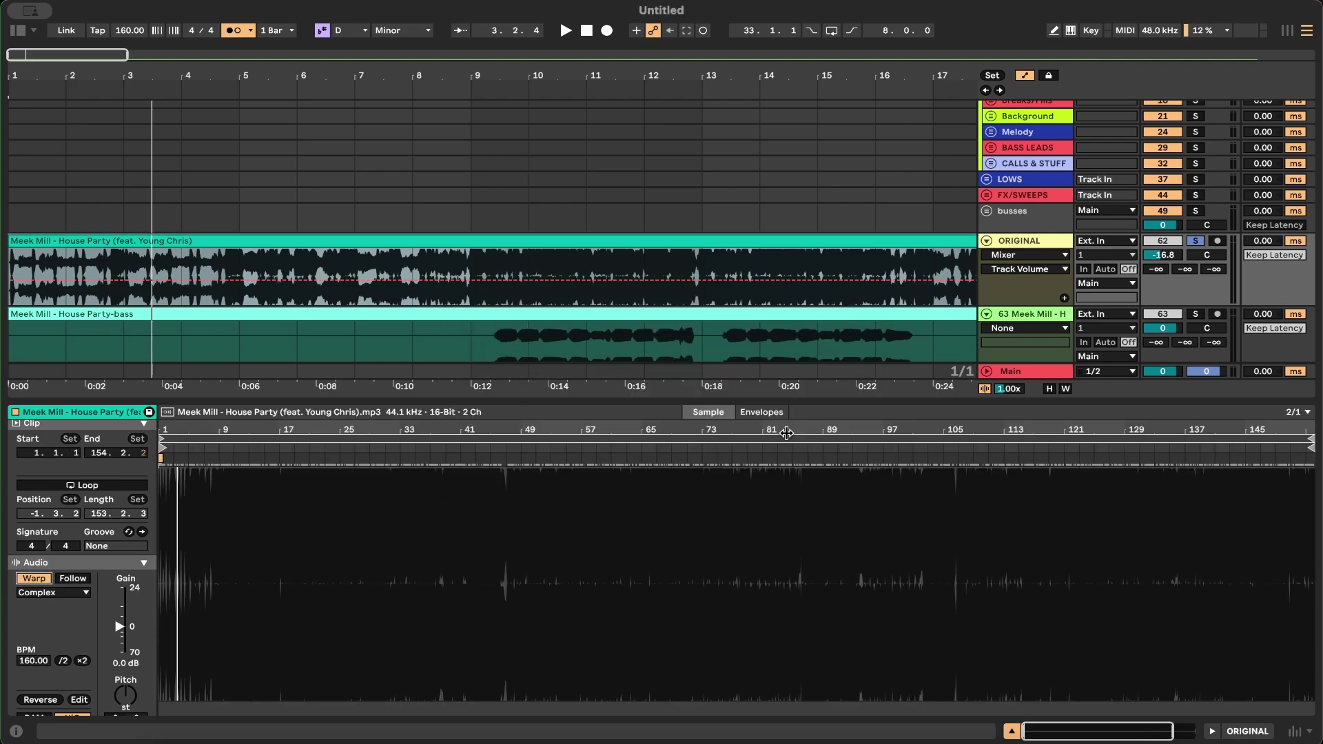
scroll(175, 529, "up", 10)
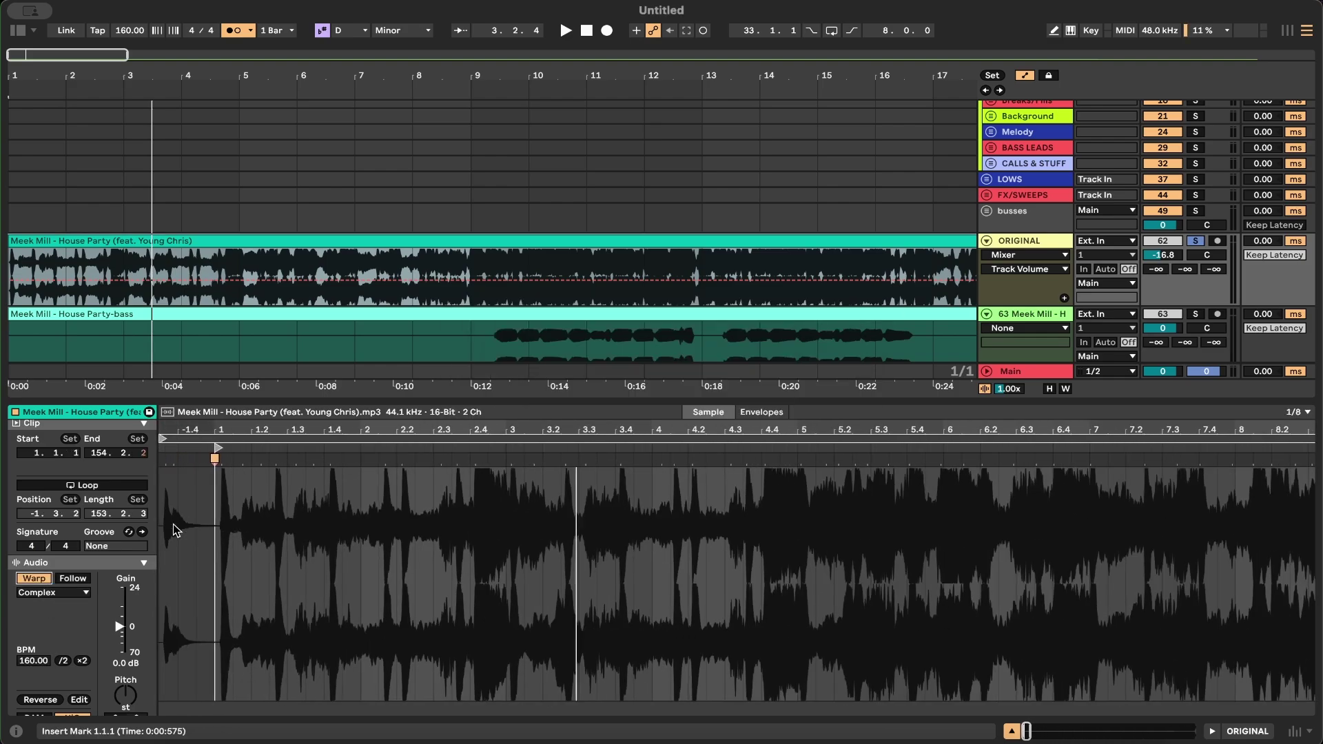
scroll(218, 474, "up", 10)
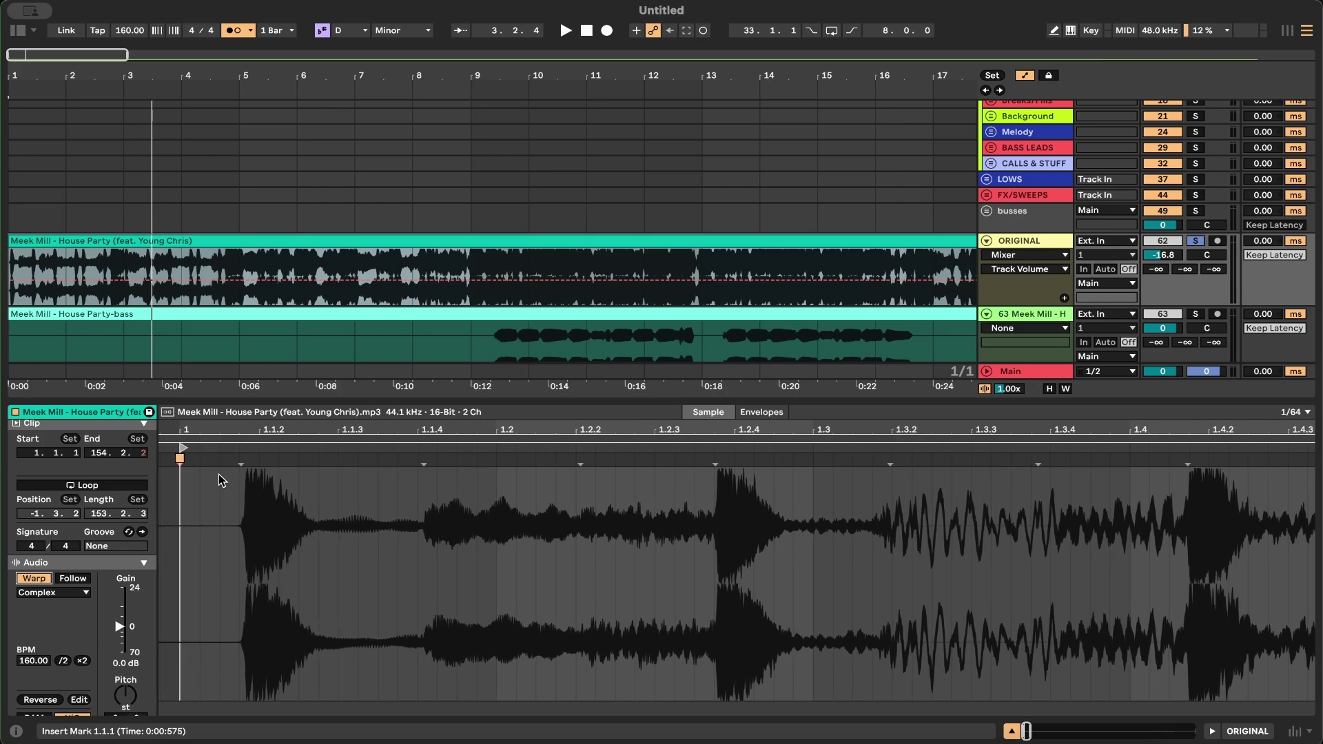
scroll(243, 523, "up", 5)
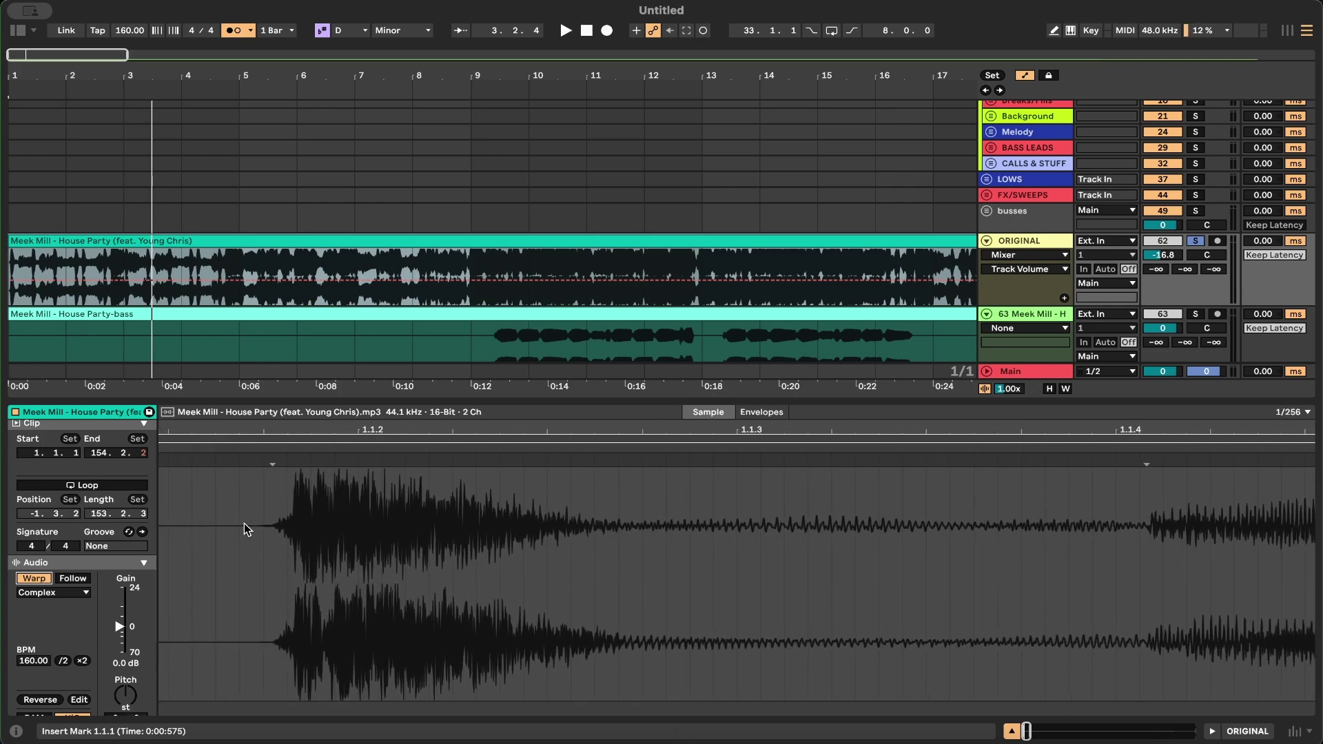
left_click(284, 460)
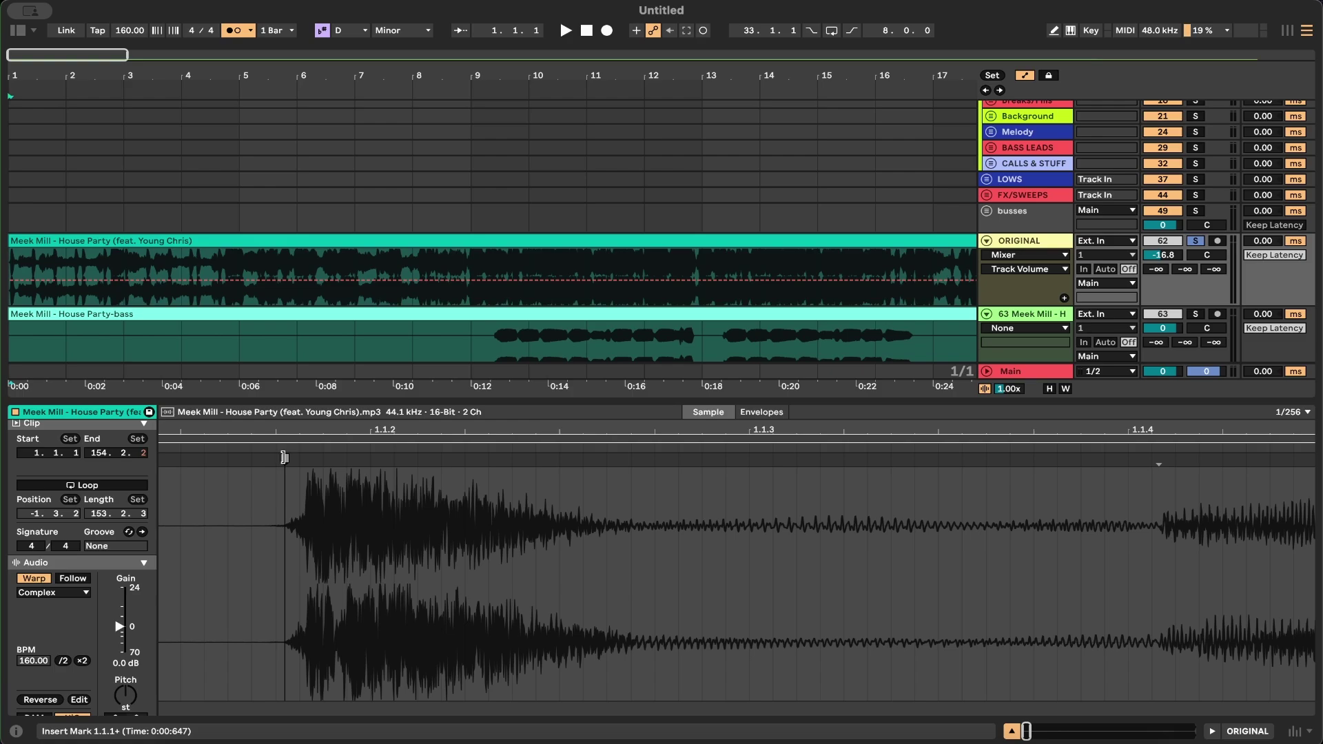
Step: Set 1.1.1 of the full song clip at the marked onset of that hit
scroll(279, 541, "left", 3)
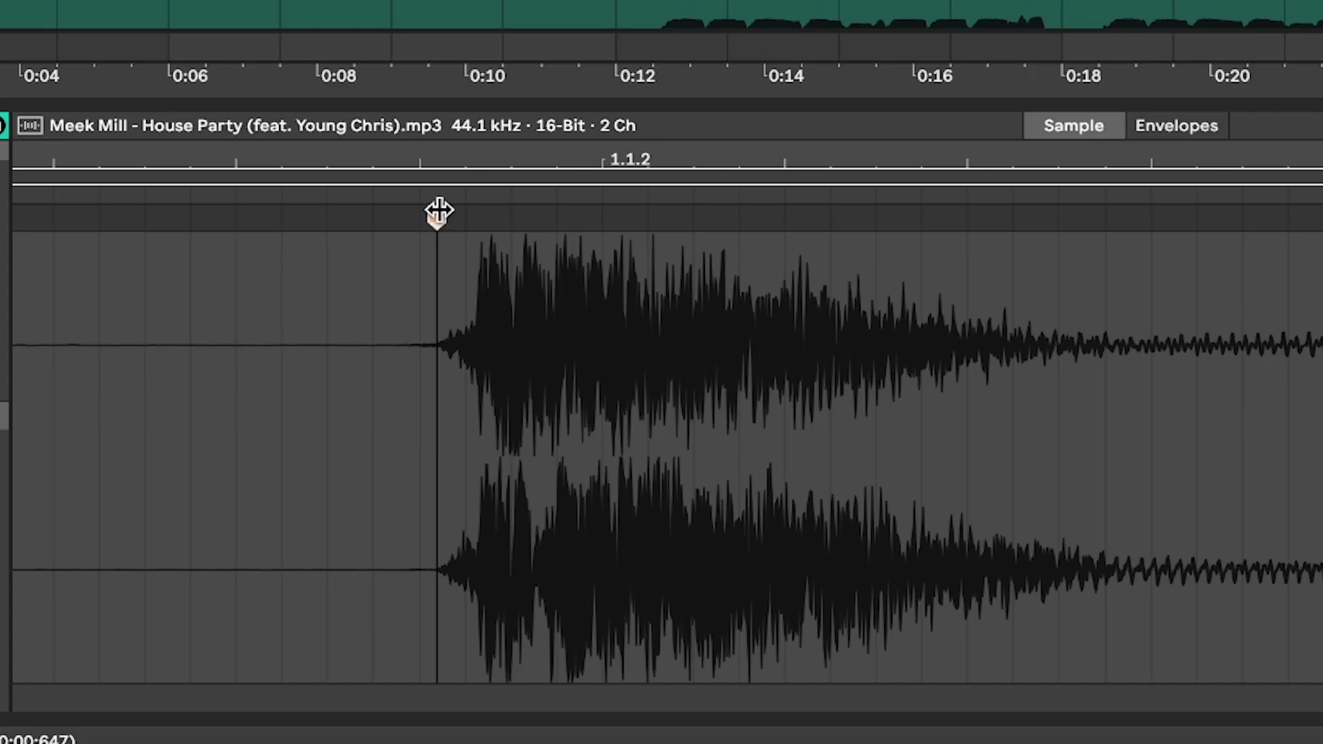
right_click(378, 459)
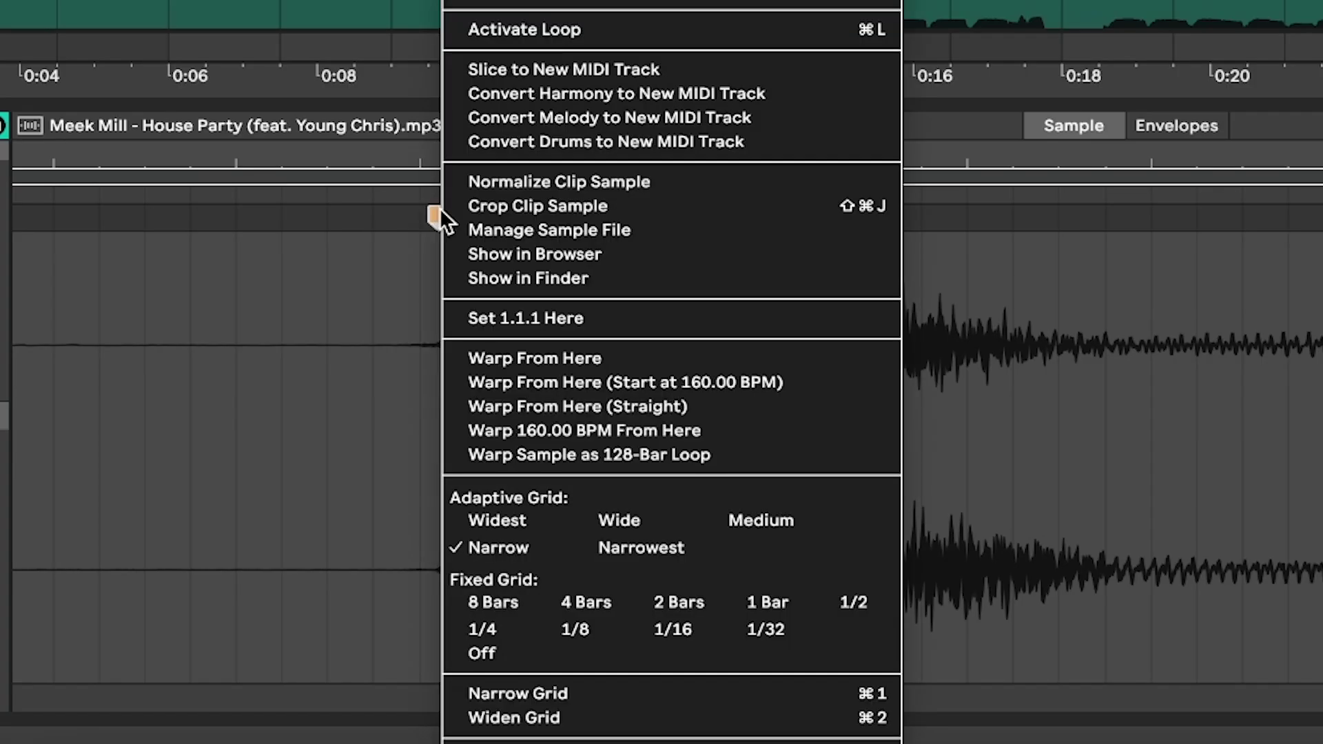
left_click(546, 318)
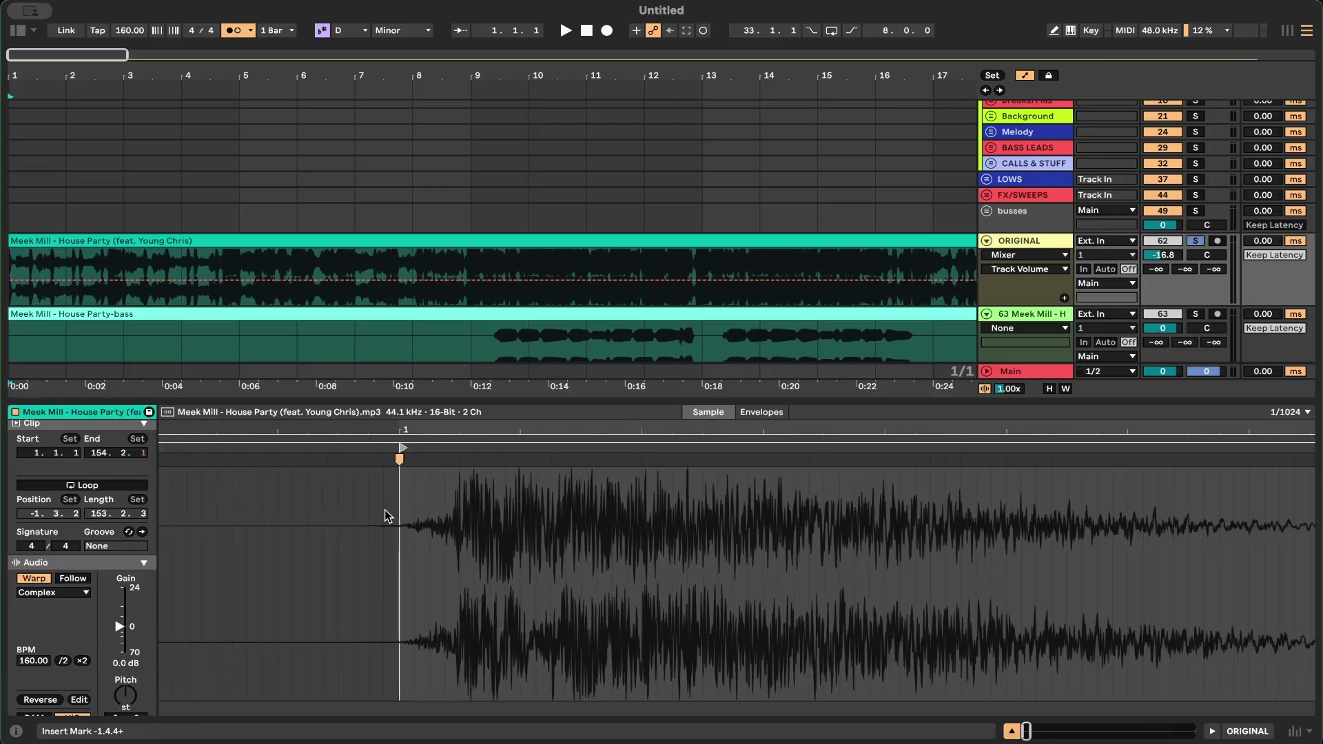
Step: Warp the full song from the 1.1.1 marker with the Start at 160.00 BPM option
scroll(386, 511, "down", 6)
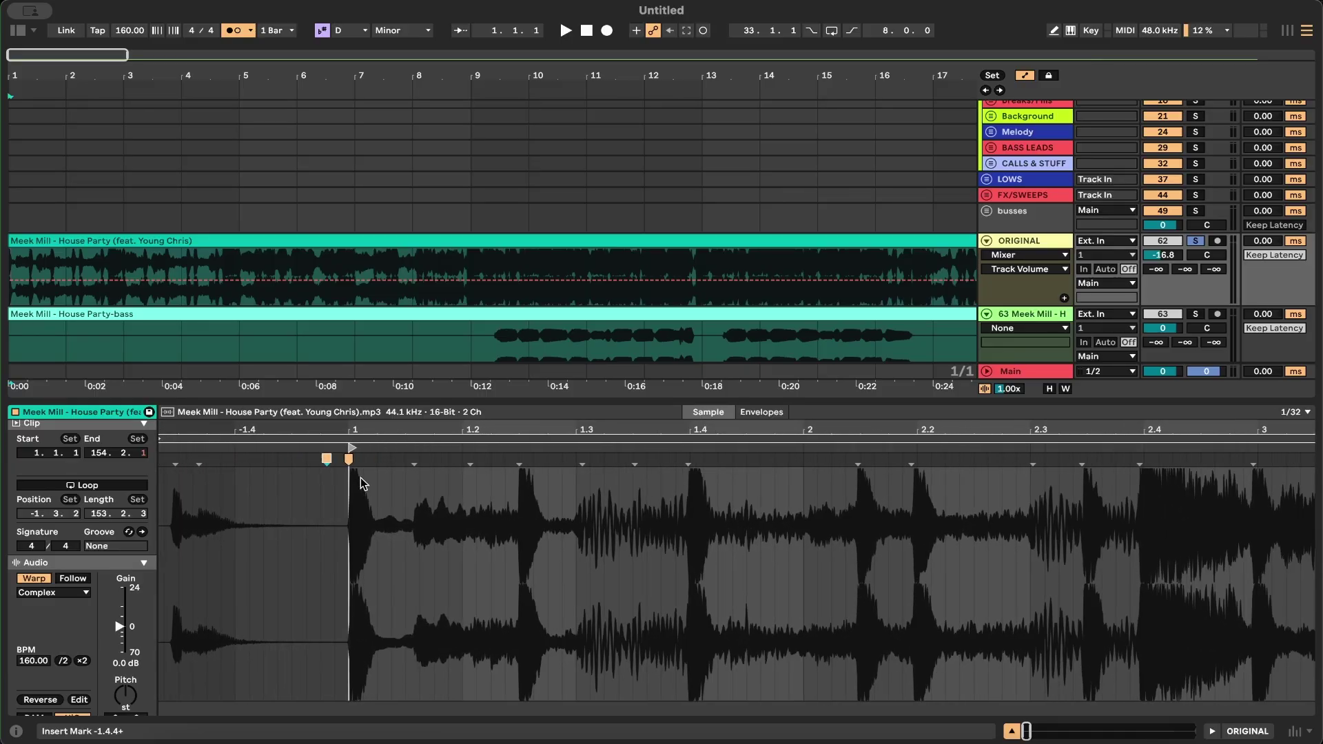
scroll(361, 475, "up", 4)
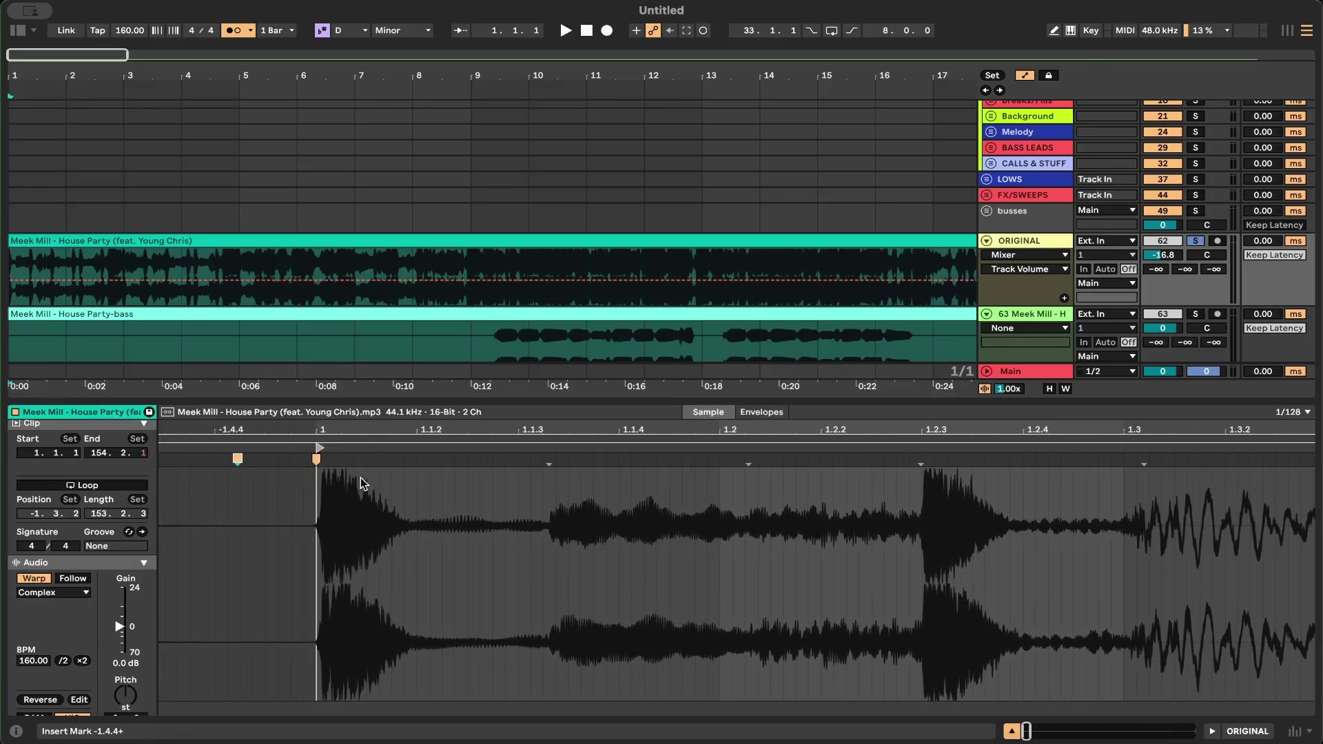
right_click(316, 461)
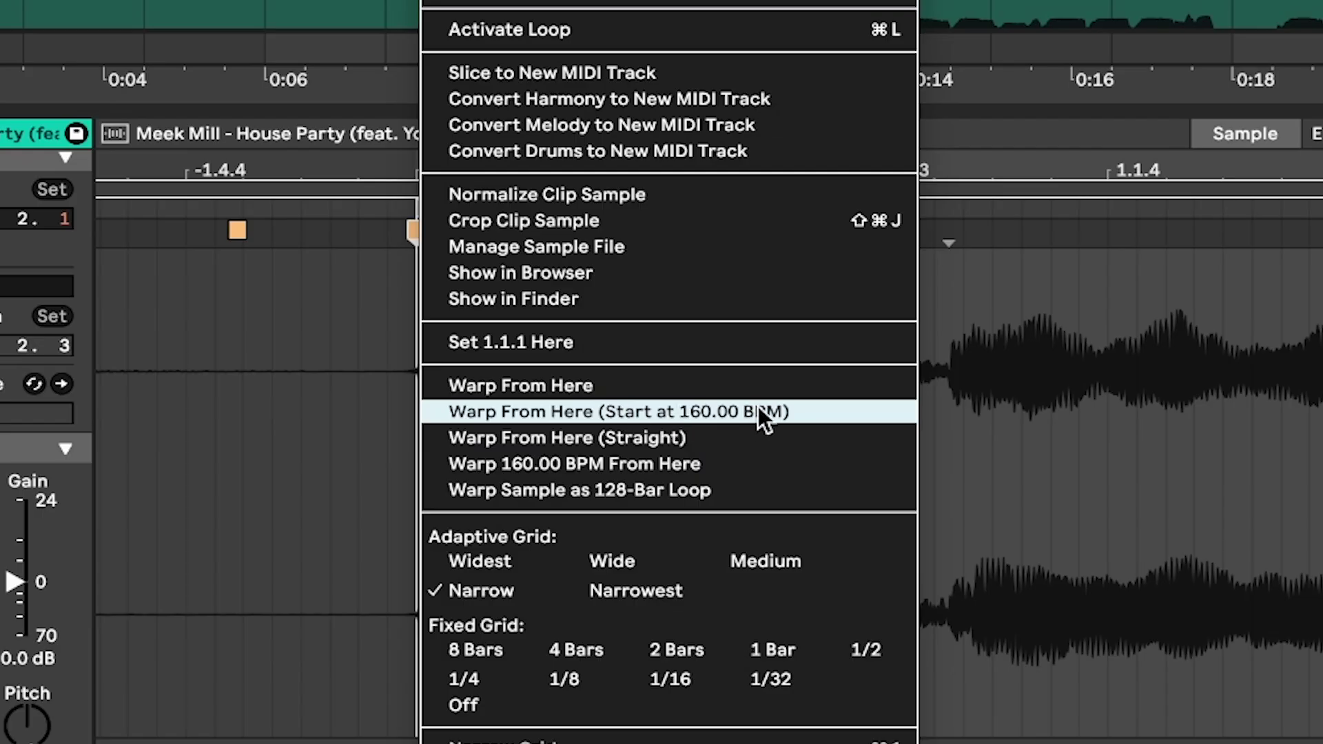
left_click(752, 411)
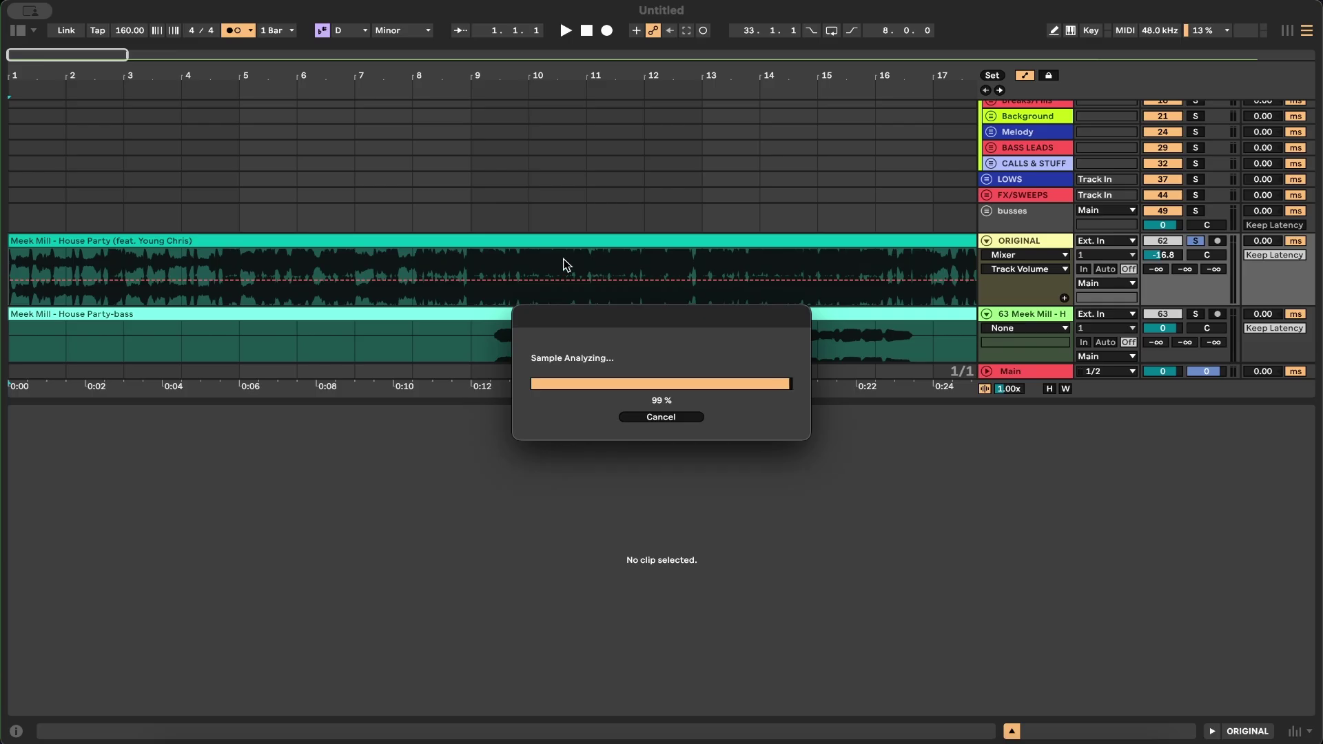
Step: Check where the opening hits of the newly warped full song clip fall on the bar 1 grid
scroll(150, 221, "down", 2)
scroll(47, 212, "up", 5)
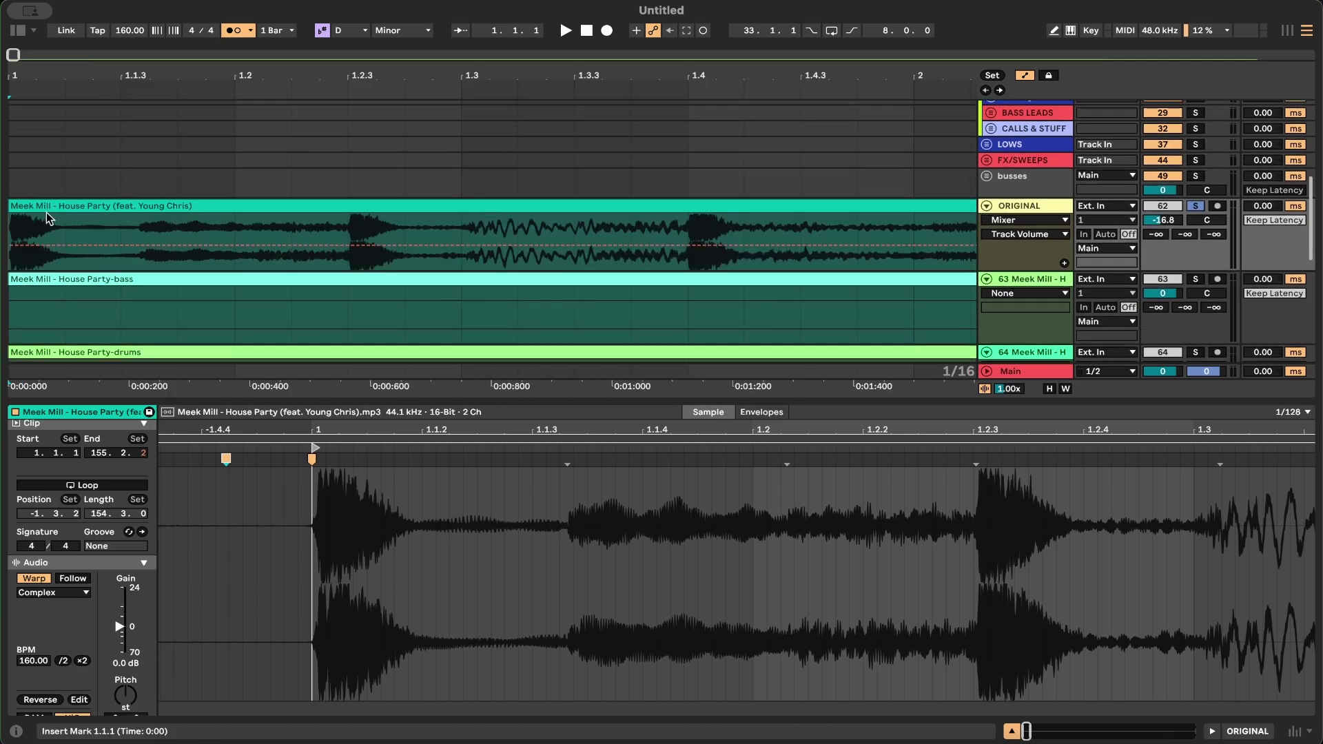
left_click(62, 207)
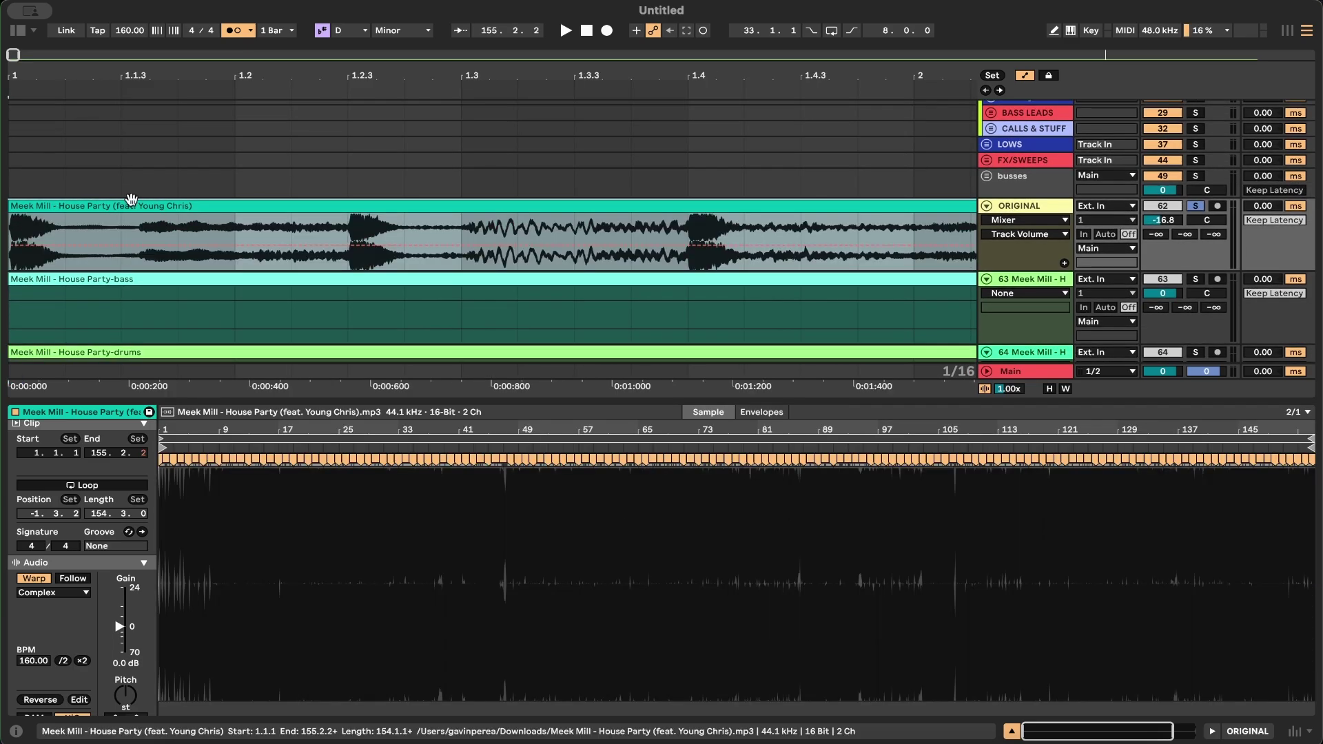
left_click(351, 225)
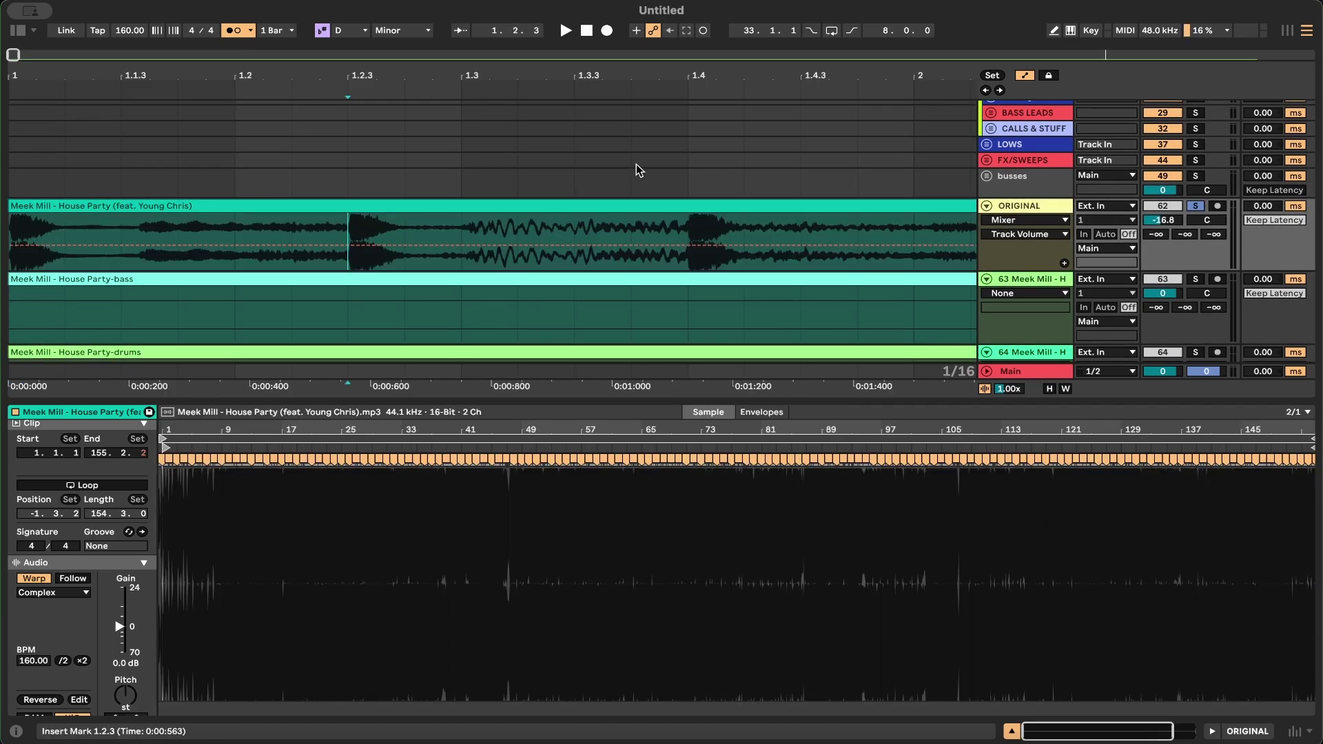
Step: Play the warped full song clip from bar 1 and compare its hits with the grid through bar 5
left_click(350, 205)
key("space")
scroll(352, 204, "down", 4)
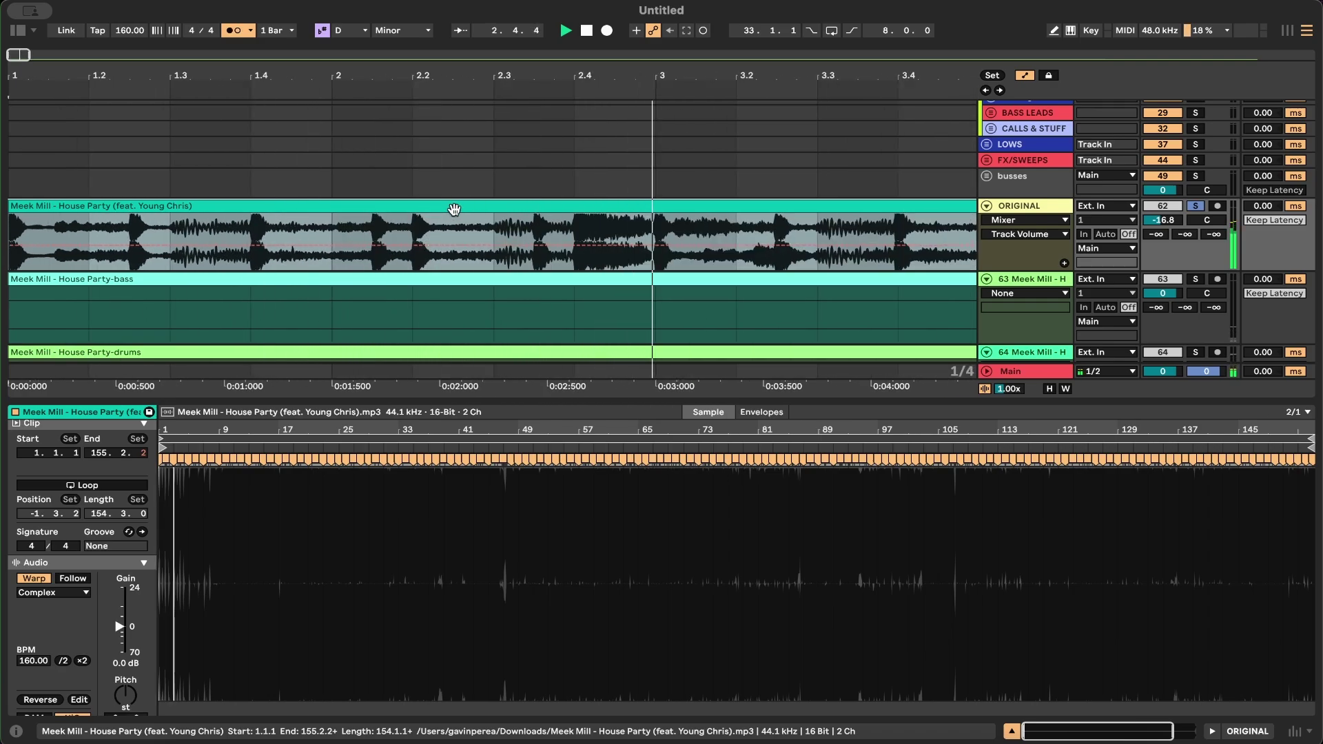
scroll(453, 209, "up", 2)
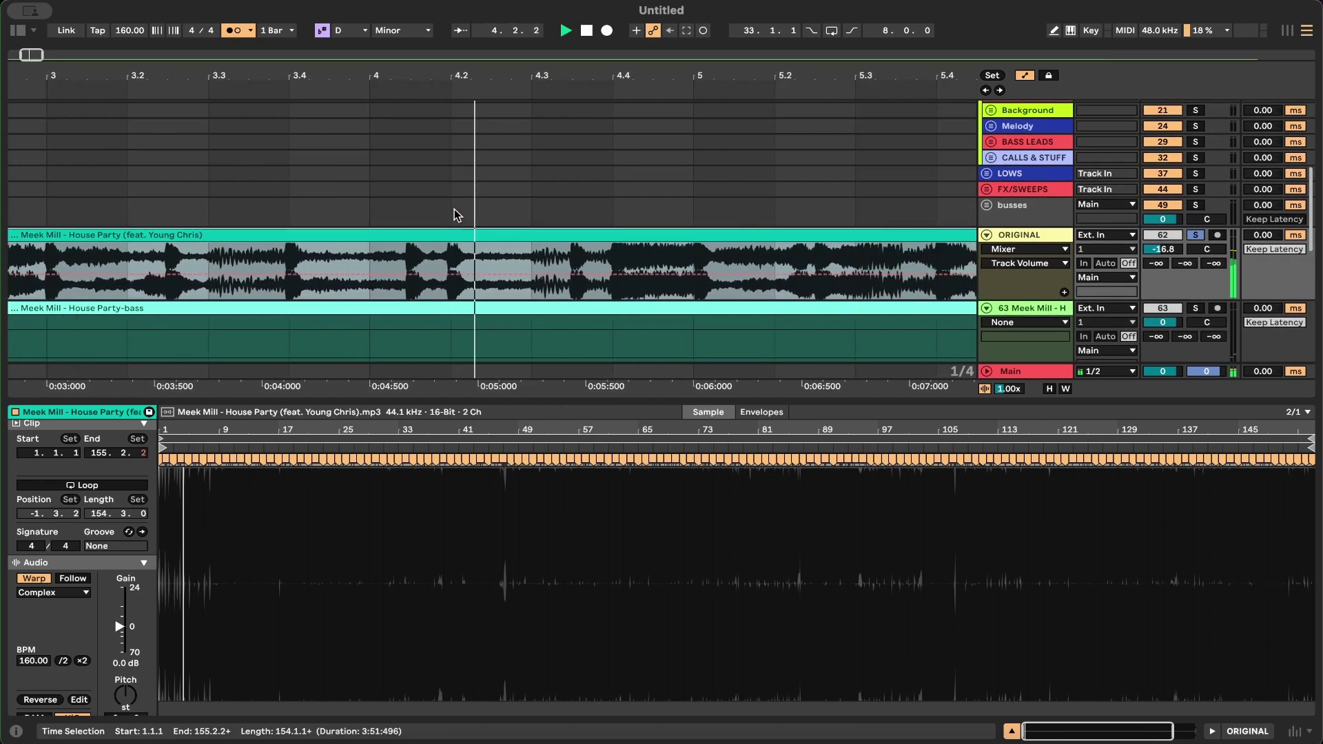
scroll(505, 224, "up", 4)
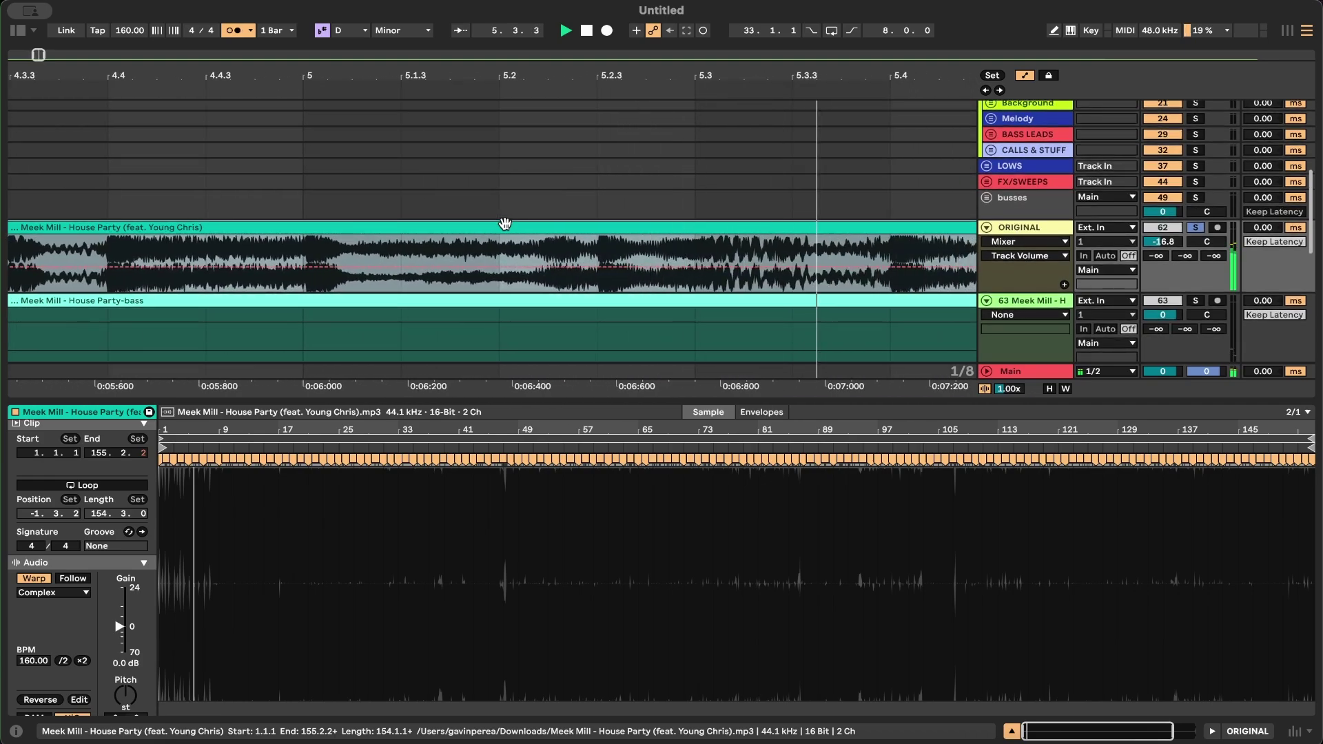
Step: Continue playing the full song to bar 9 and check where its hit falls against the bar line
scroll(505, 224, "down", 3)
scroll(505, 224, "right", 4)
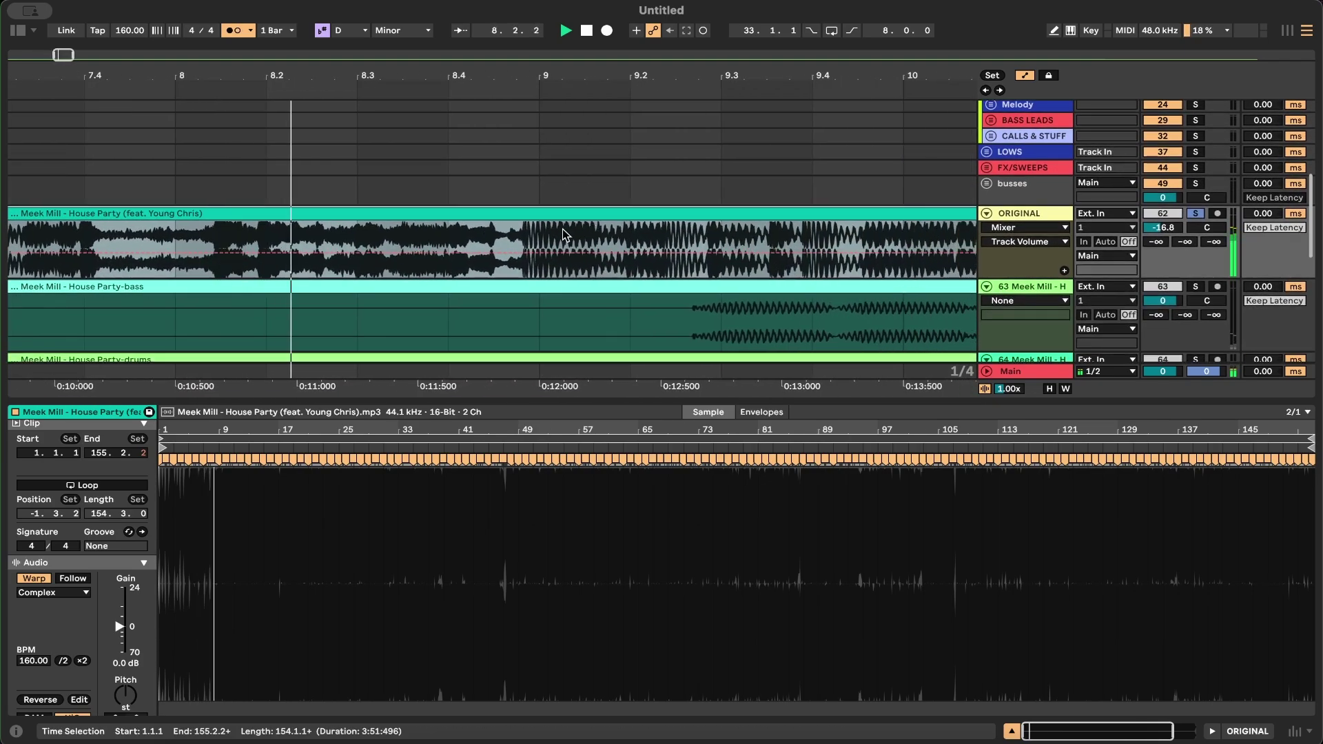
key("plus")
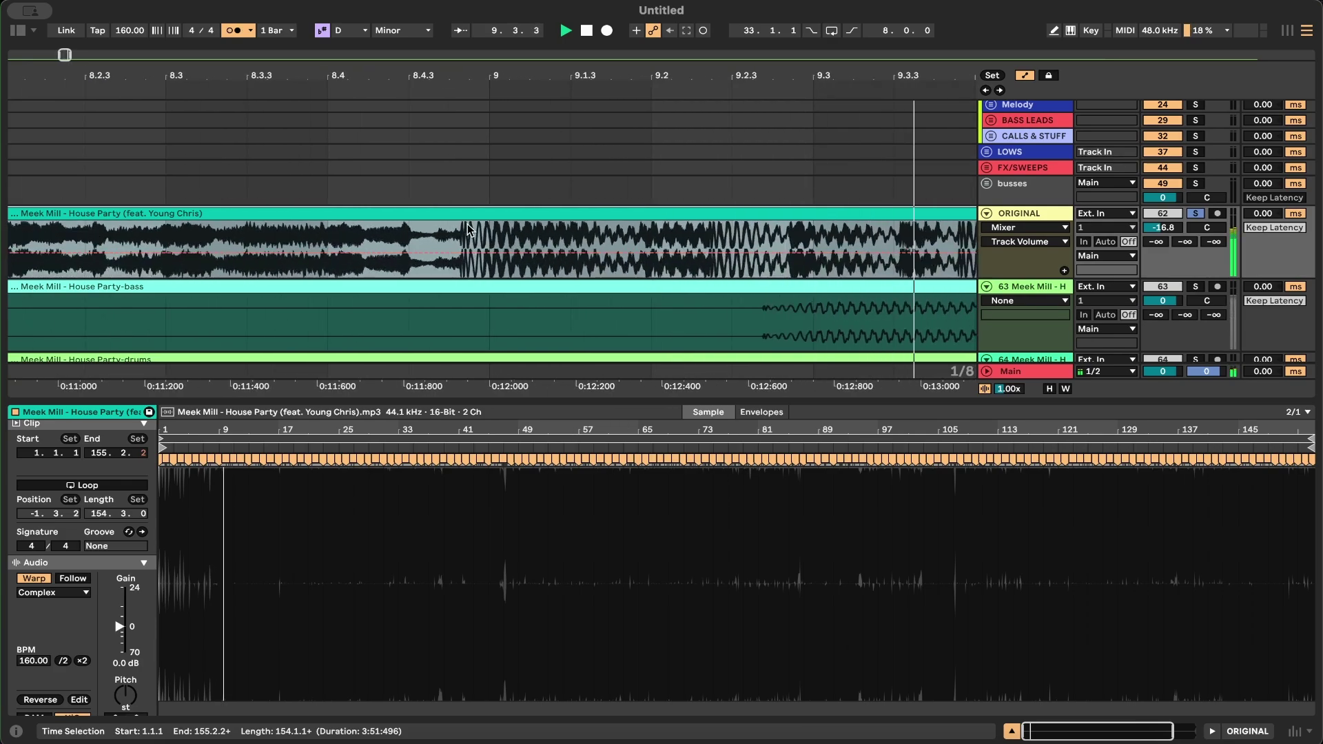
key("plus")
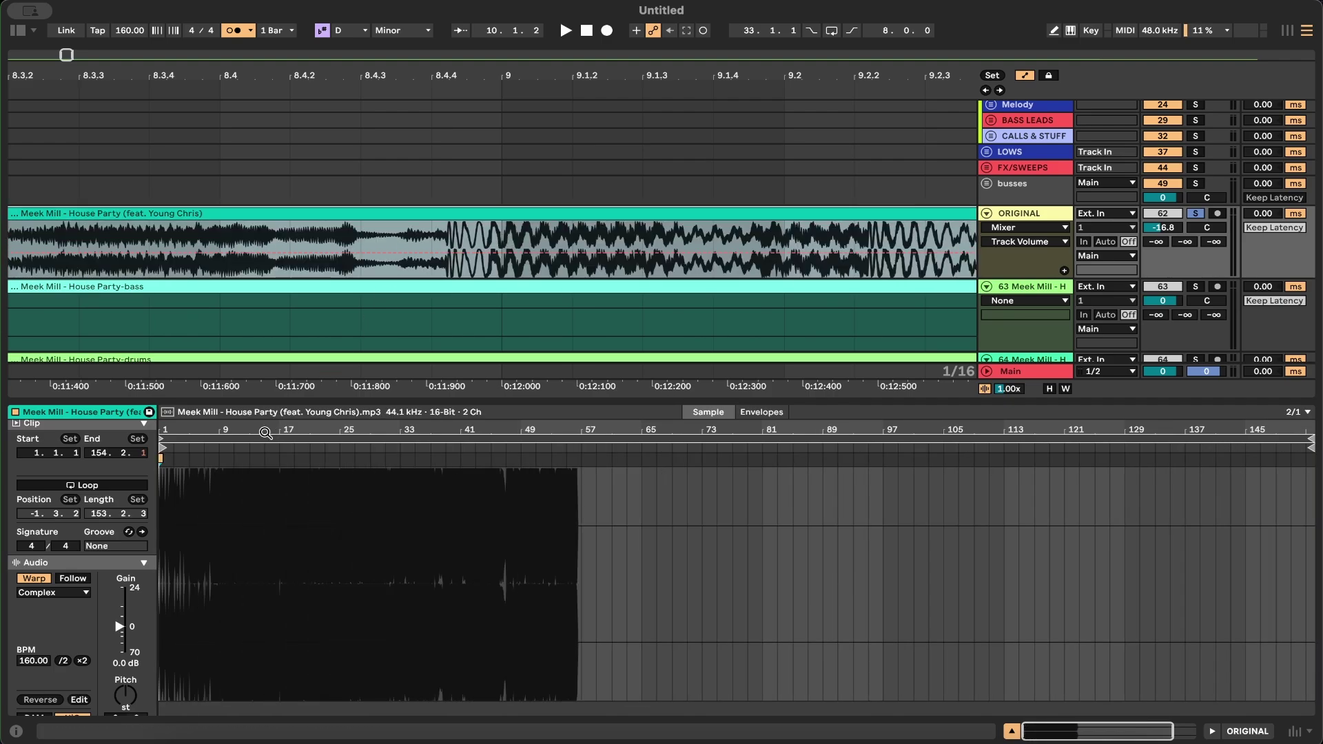
Step: Warp the full song from its 1.1.1 marker with the Warp From Here (Straight) option
scroll(172, 484, "up", 10)
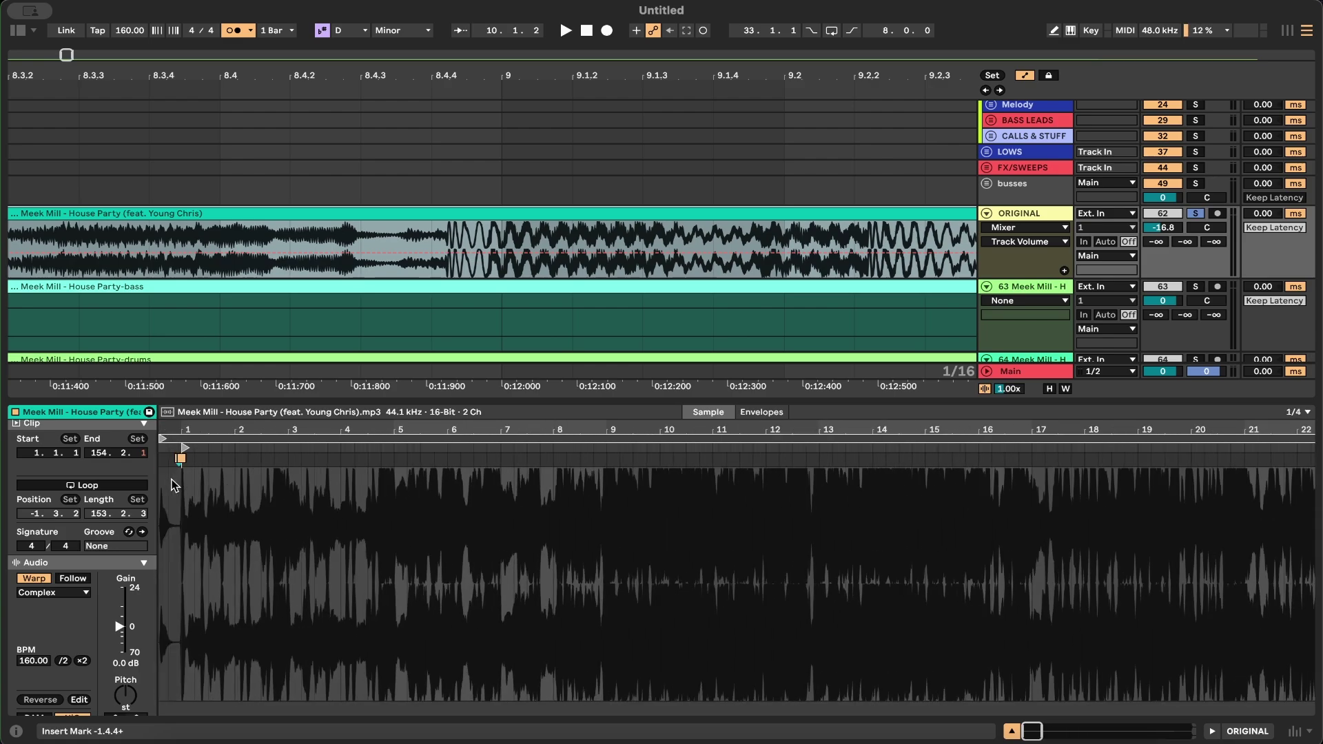
scroll(183, 477, "up", 3)
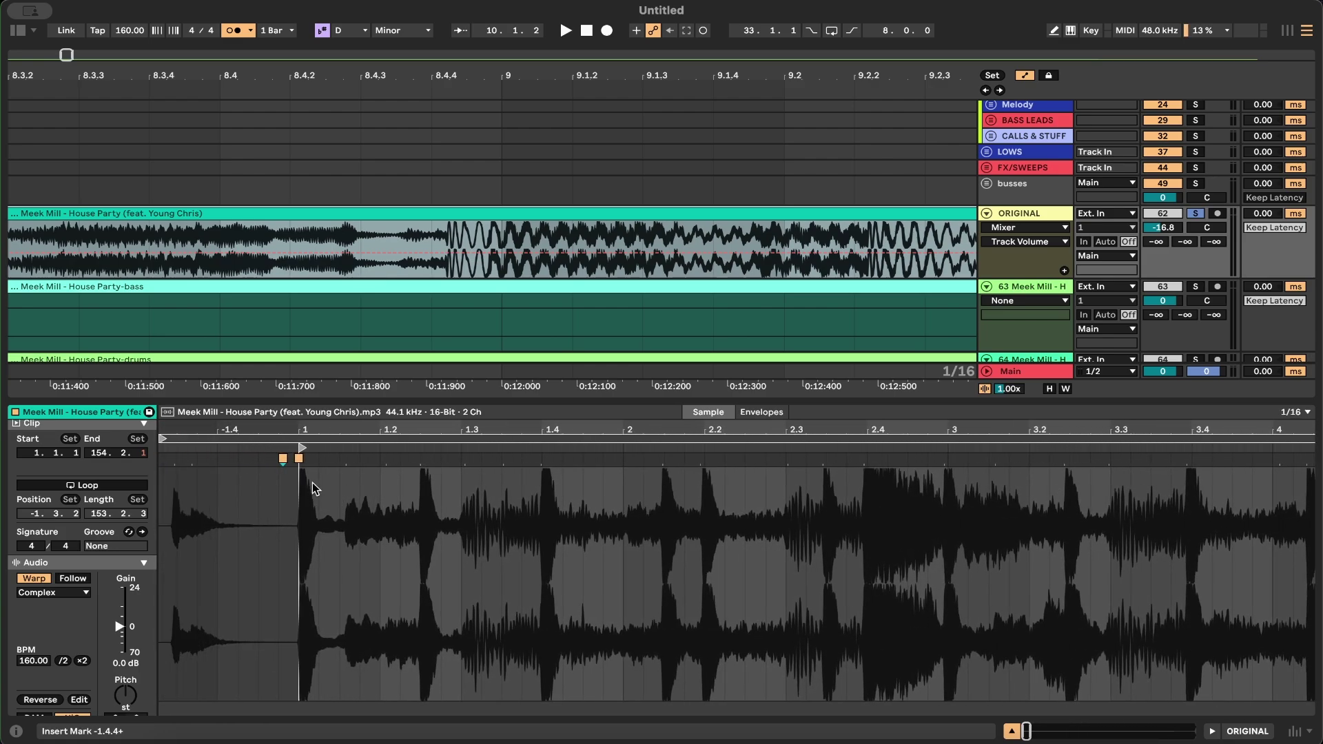
right_click(300, 456)
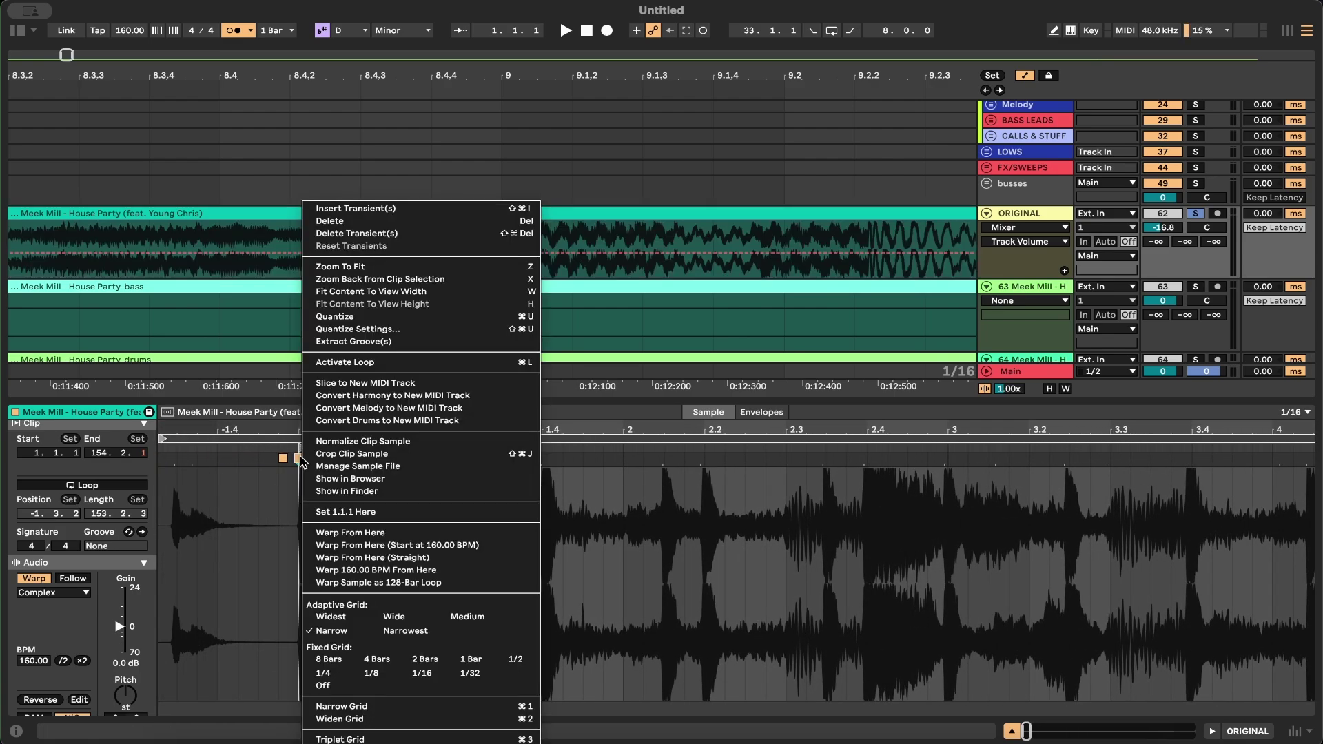
left_click(374, 558)
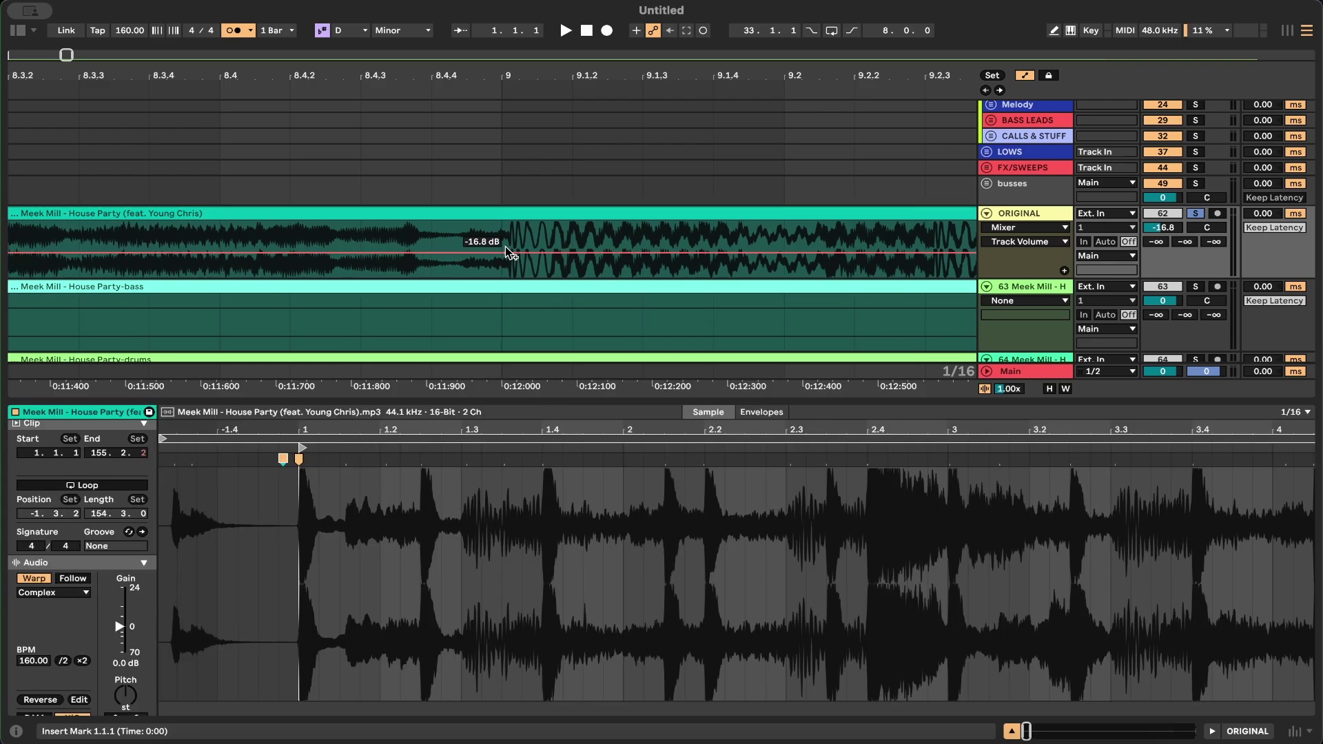
Step: Place the insert mark at 9.1.1 and check the straight-warped full song's hit against the bar 9 line
left_click(505, 232)
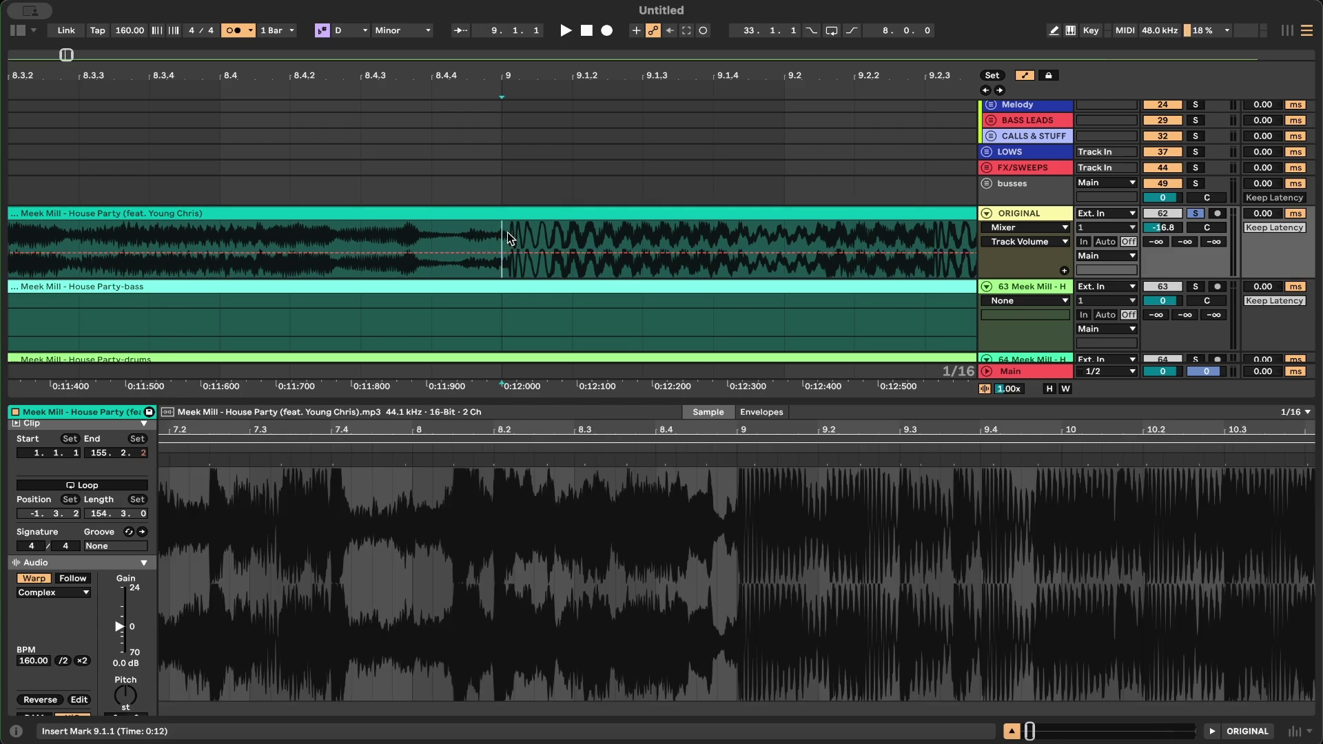
scroll(507, 233, "down", 5)
scroll(507, 233, "down", 5)
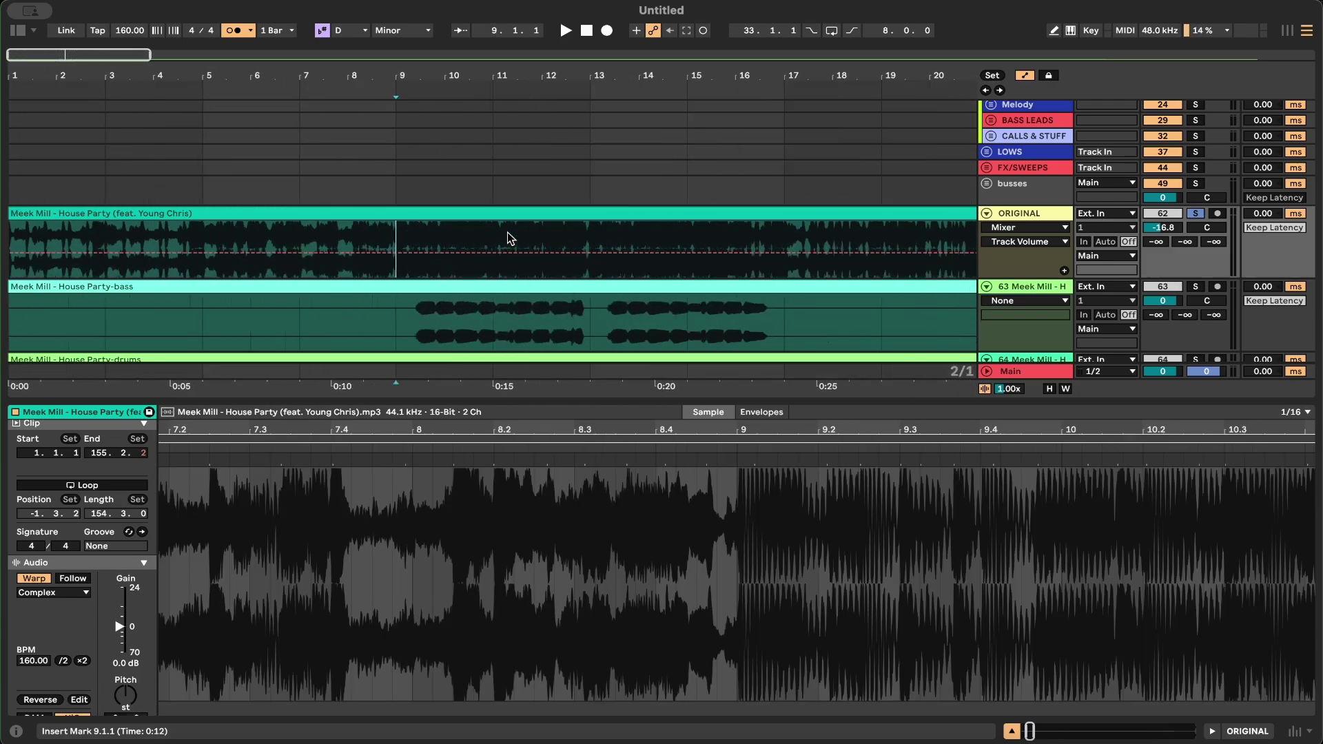
scroll(507, 233, "up", 1)
scroll(72, 221, "up", 5)
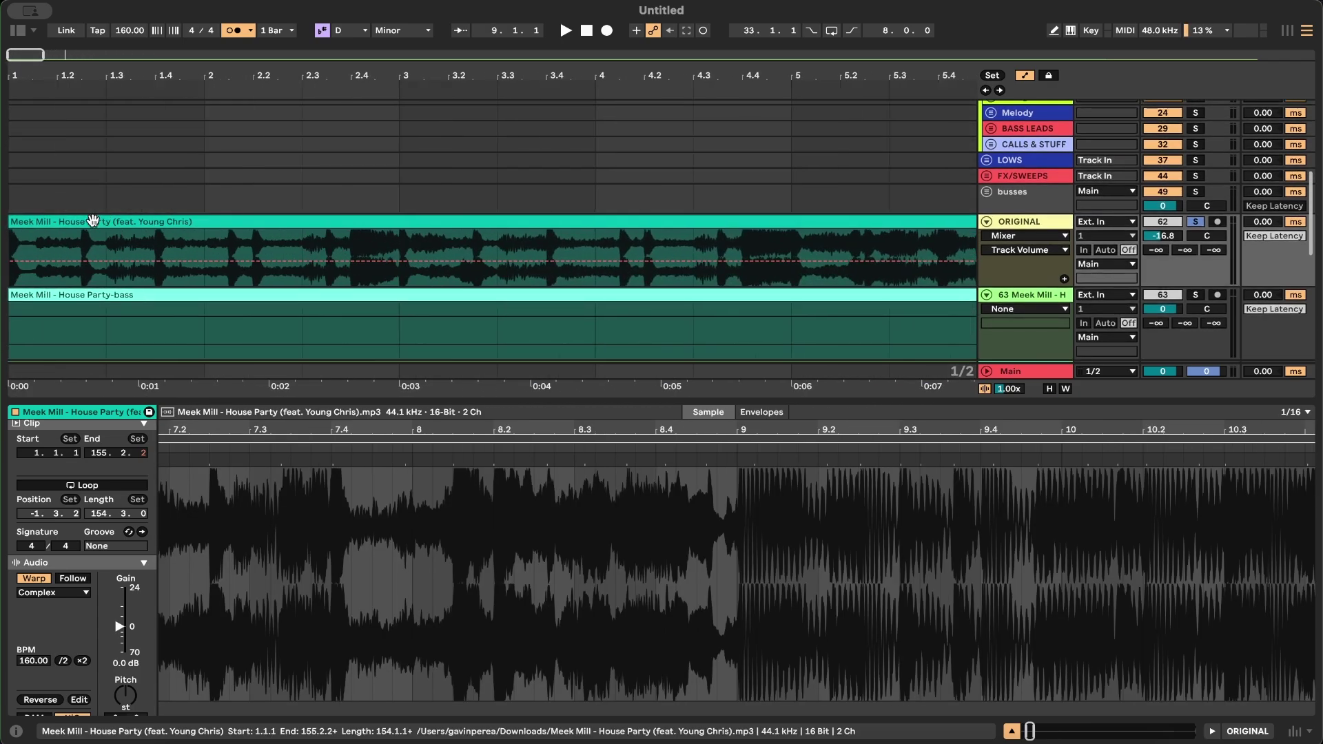
Step: Select the straight-warped full song clip and play it from bar 1 to compare its opening bars with the grid
left_click(72, 222)
scroll(72, 222, "up", 2)
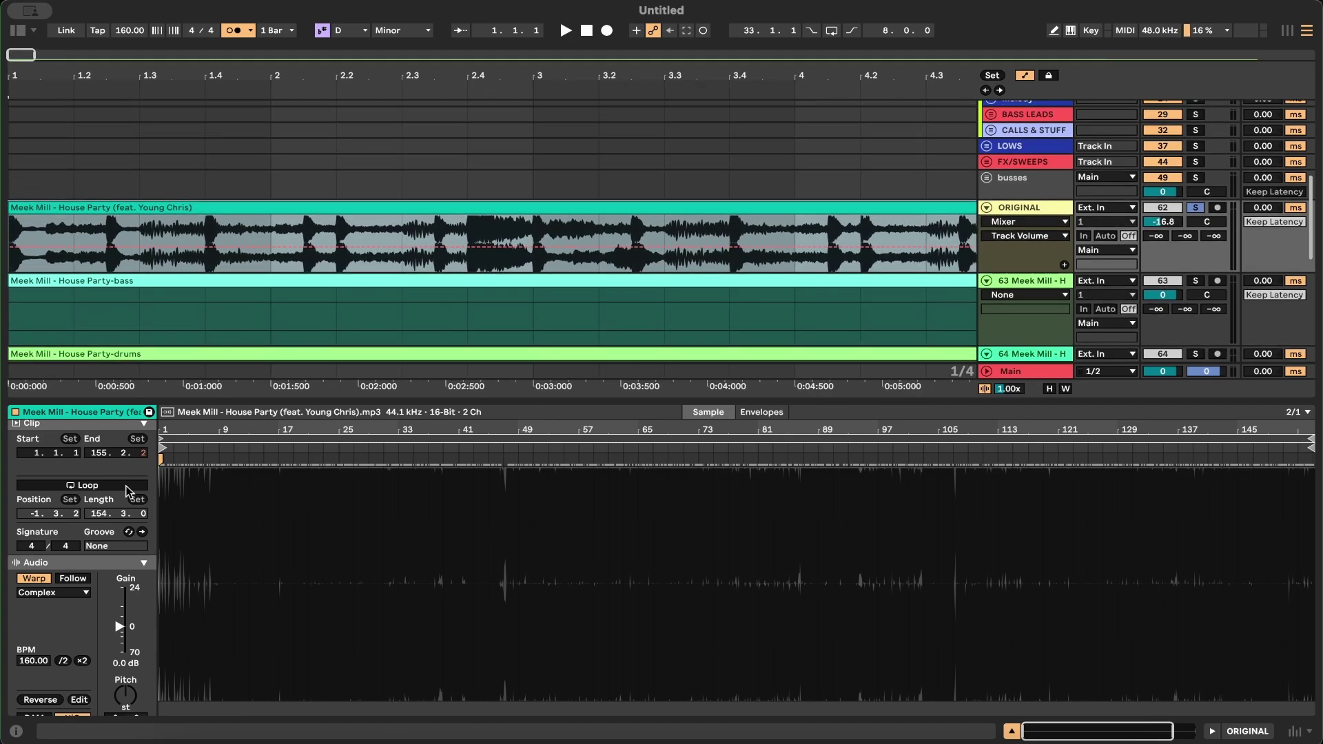
key("space")
scroll(164, 211, "down", 3)
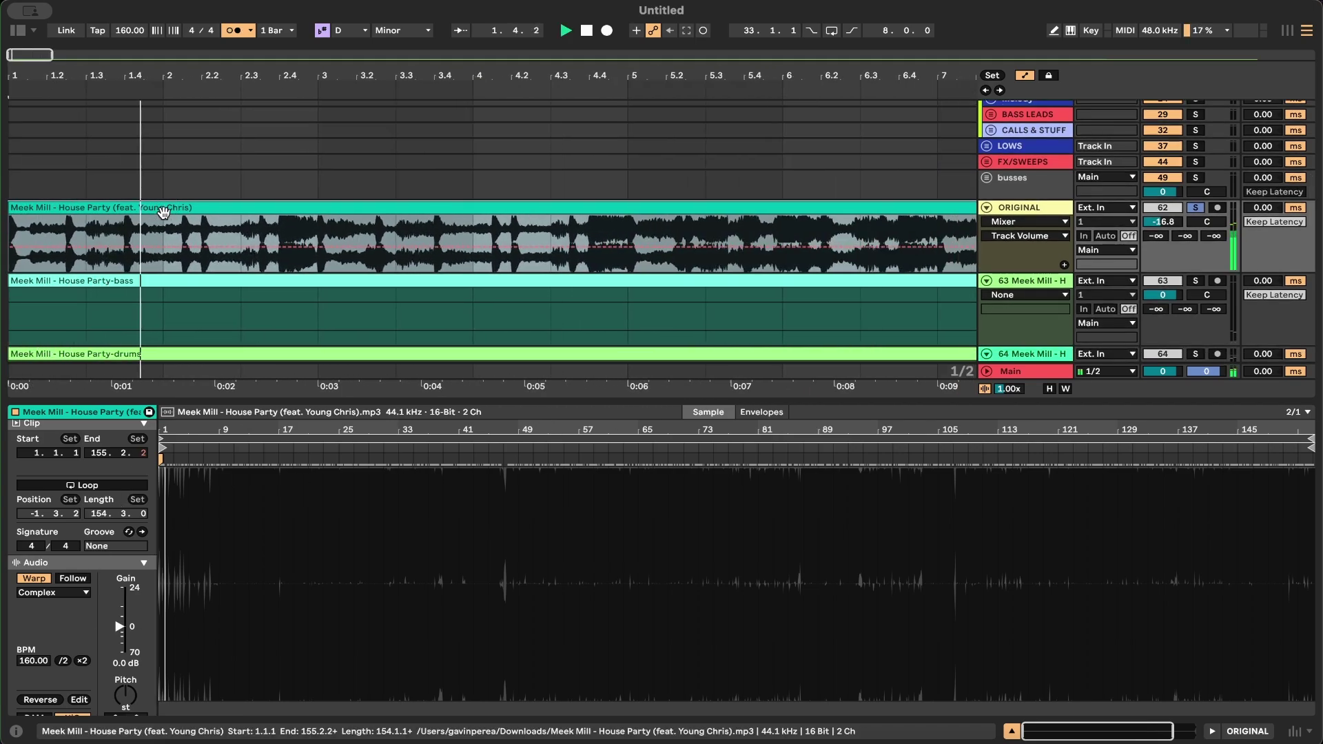
scroll(164, 212, "down", 2)
scroll(298, 242, "down", 2)
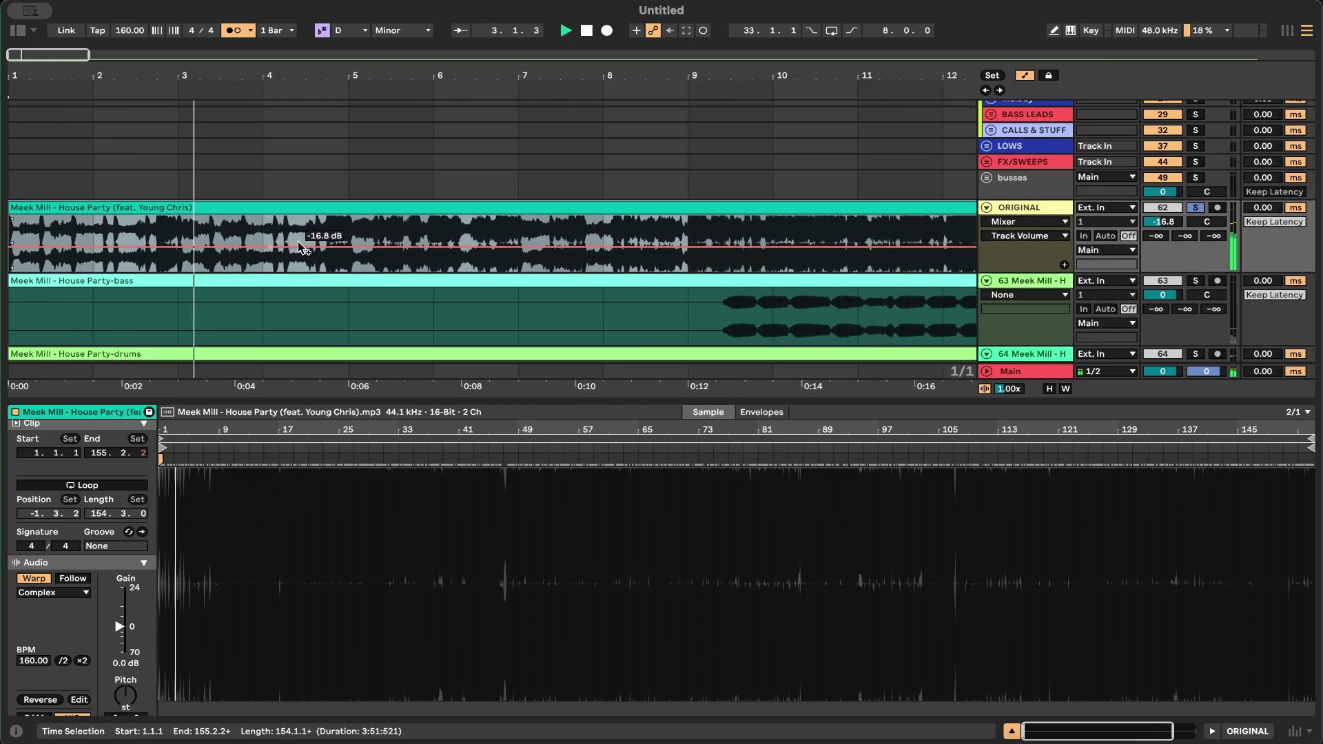
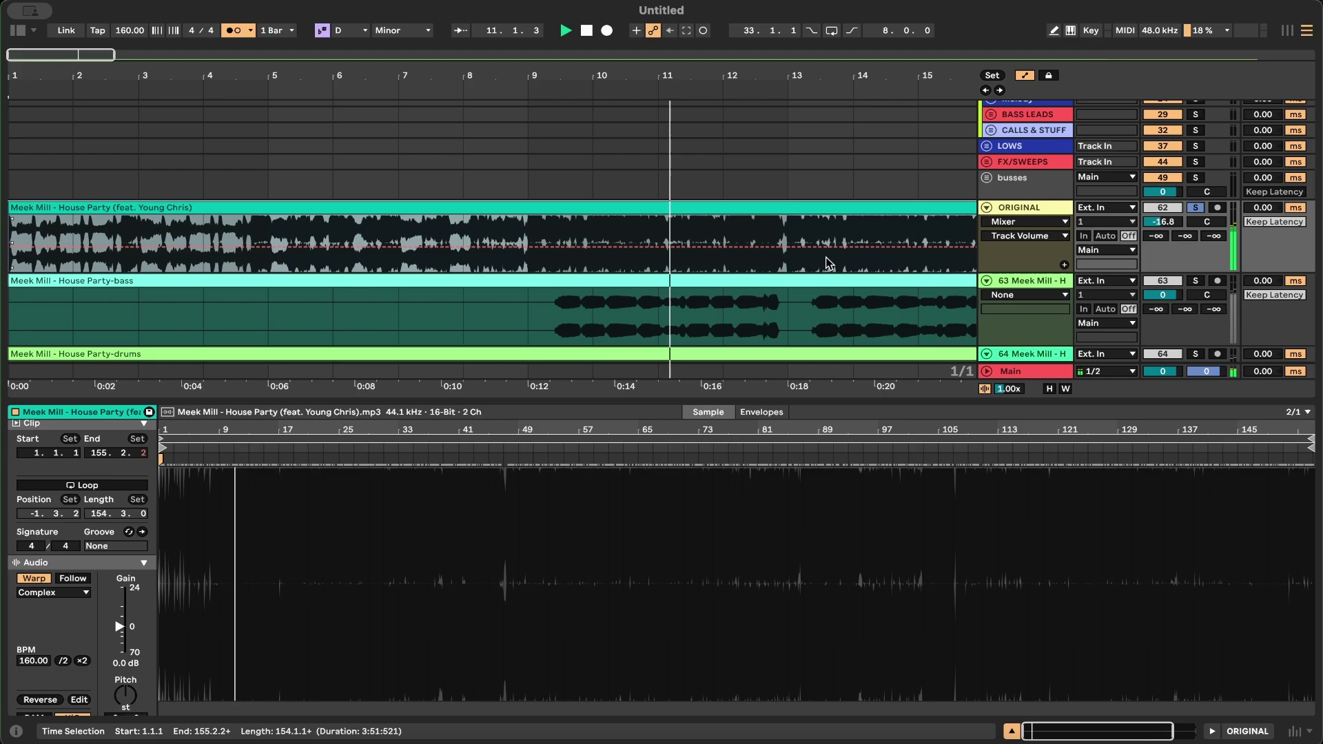
Step: Compare the playing full song's hits with the grid from bar 12 through bar 18, then stop playback
scroll(826, 258, "up", 3)
scroll(697, 247, "up", 10)
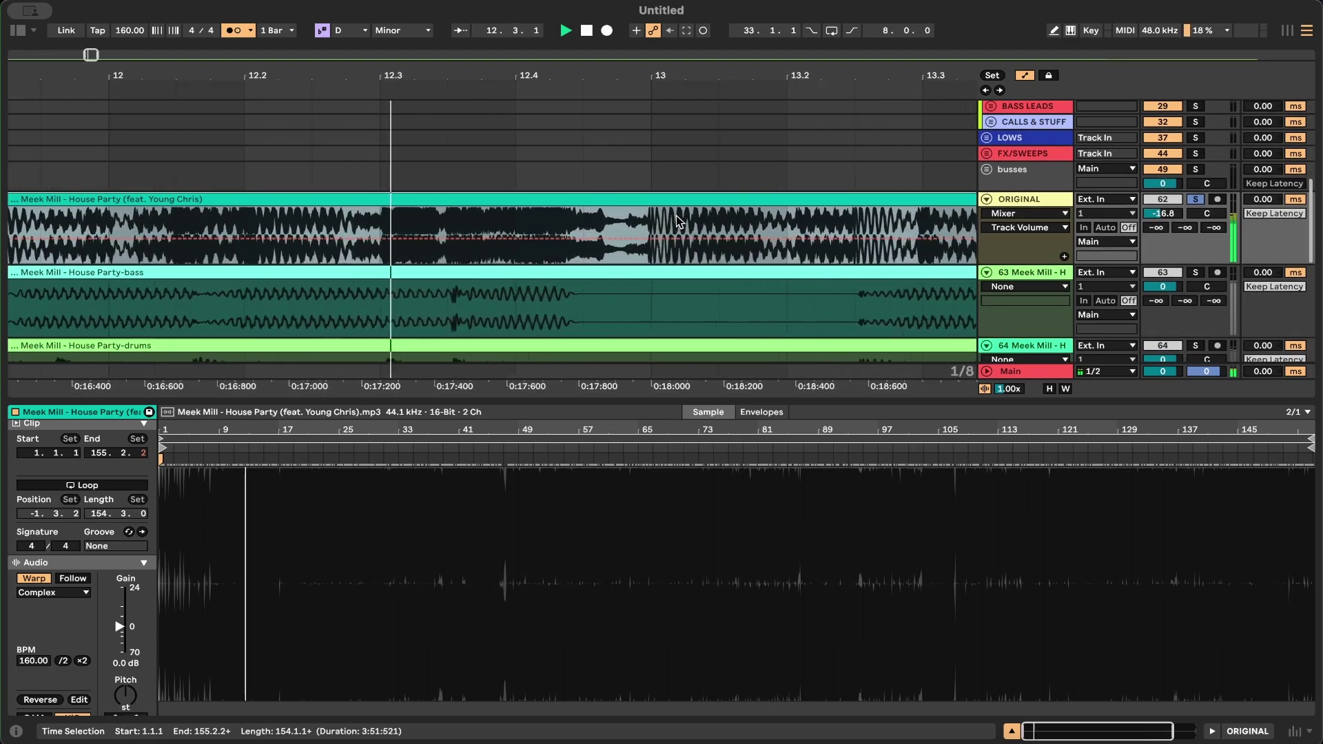
scroll(630, 220, "down", 5)
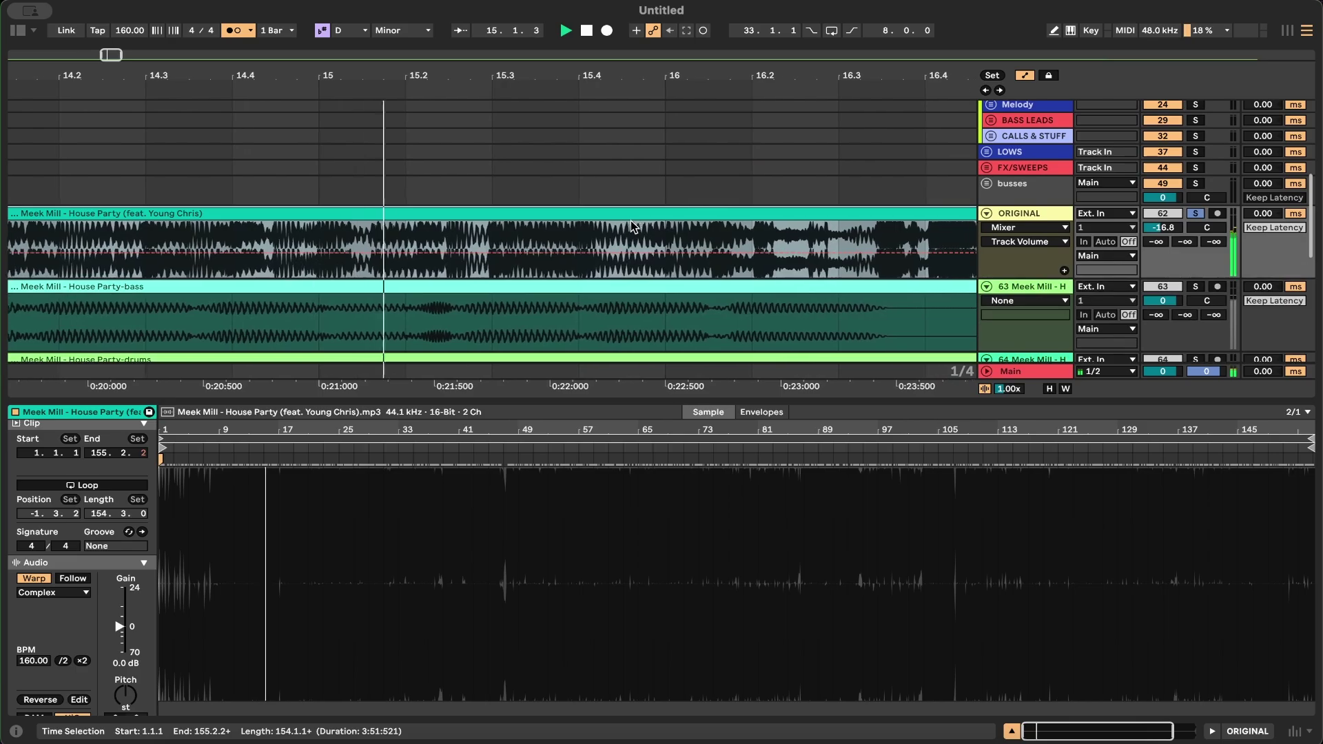
scroll(871, 234, "up", 3)
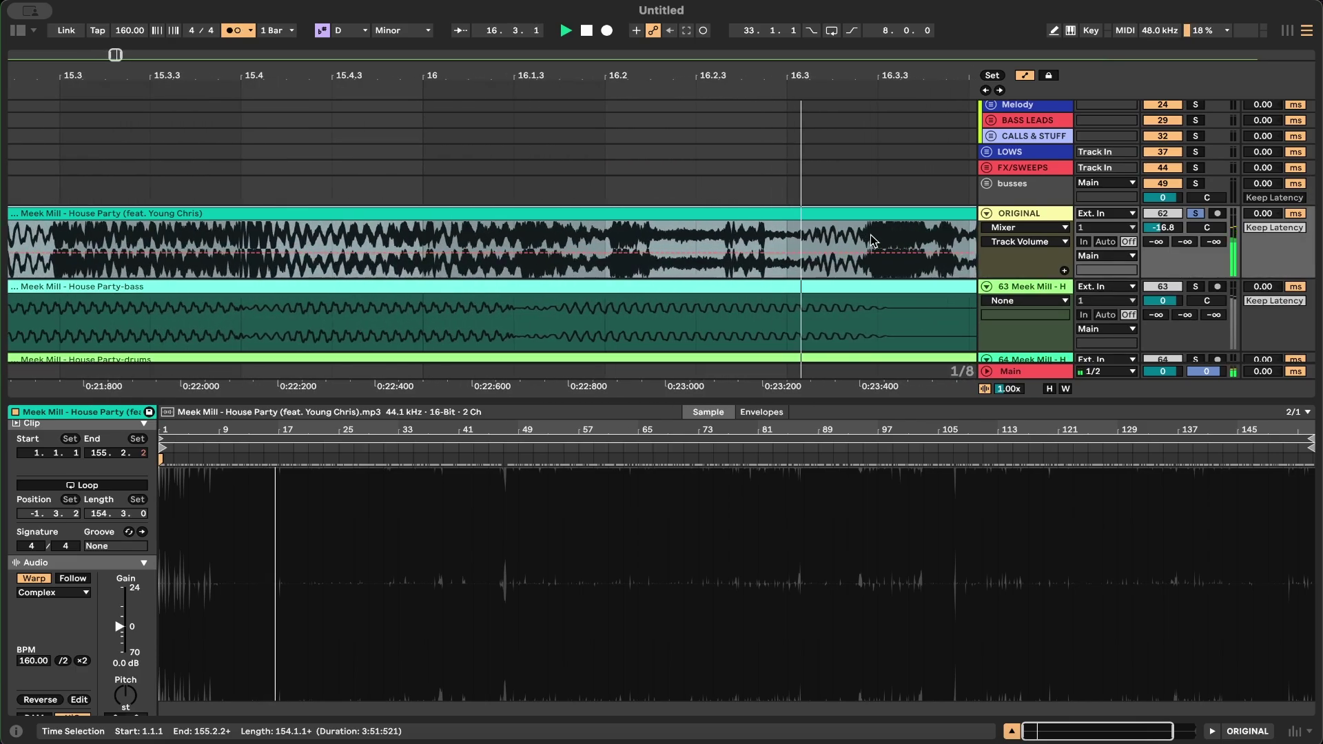
scroll(870, 235, "down", 5)
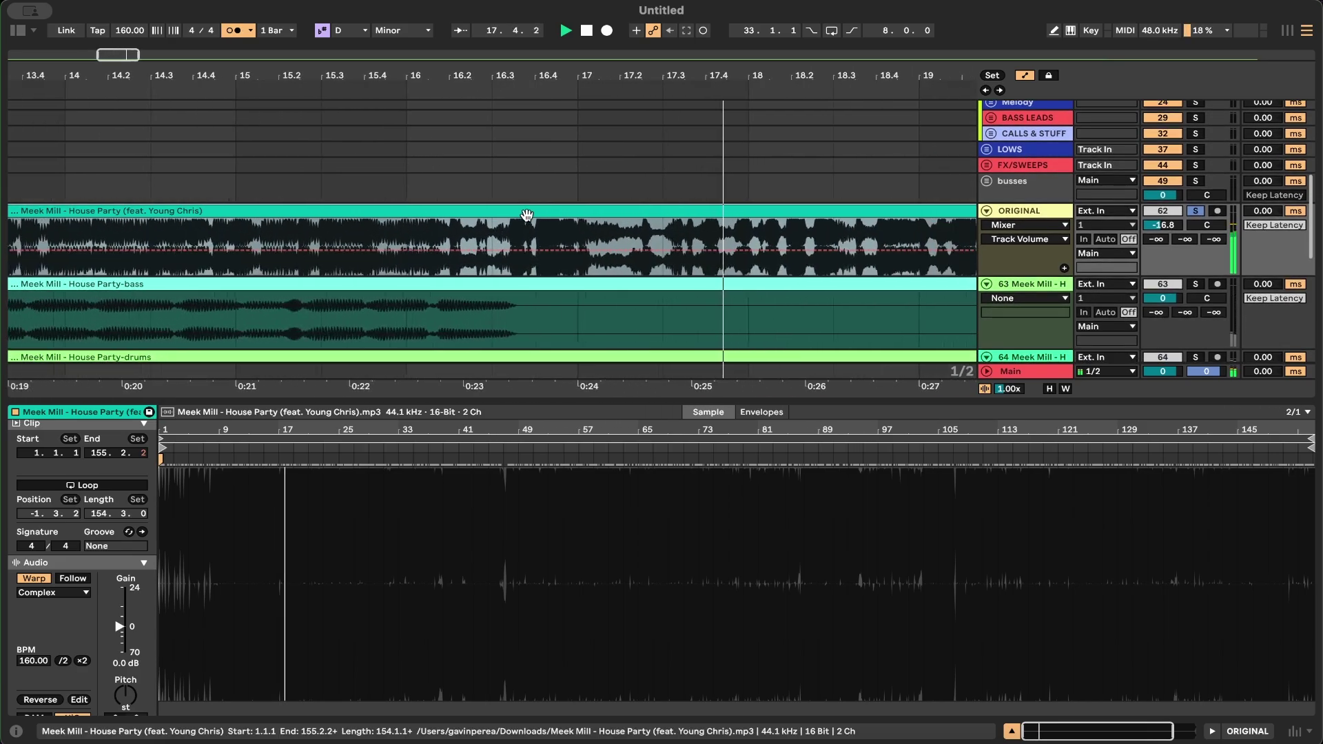
scroll(709, 228, "up", 1)
scroll(709, 228, "down", 6)
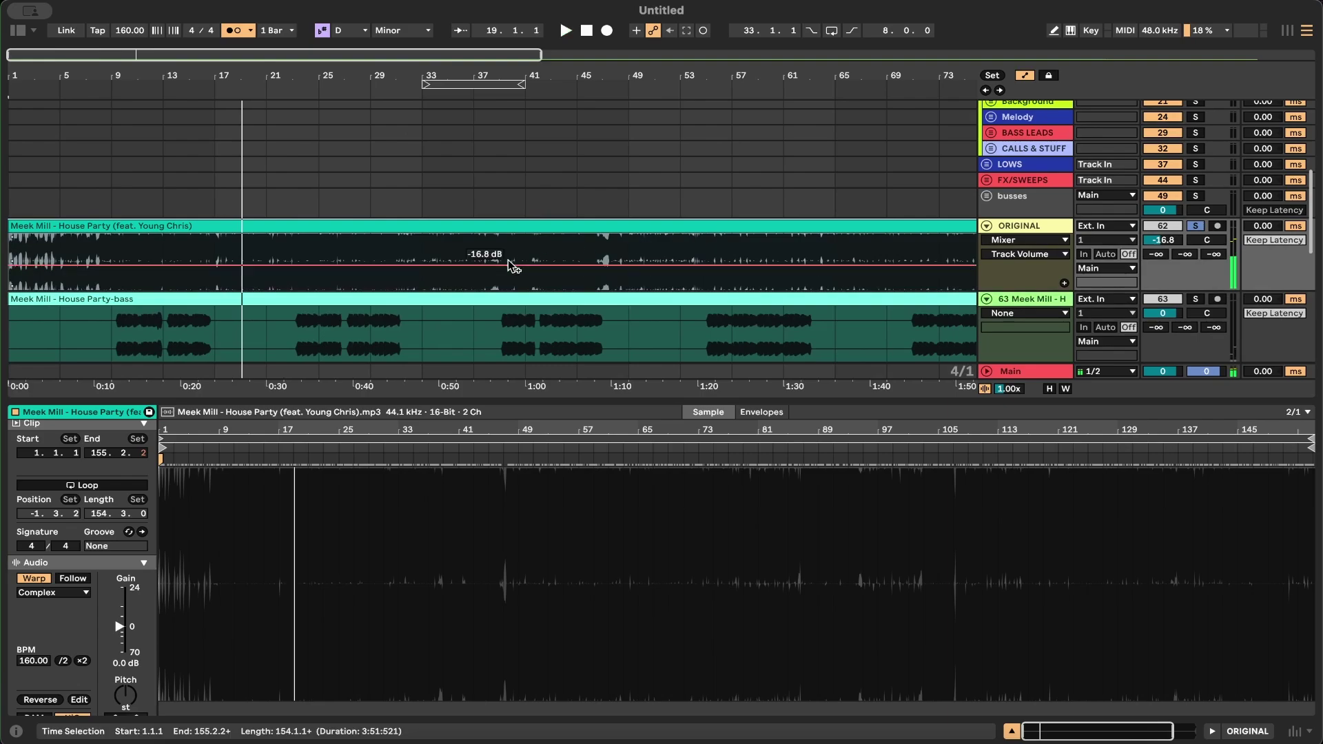
Step: Play the full song from bar 129 and compare its late hits with the grid through bar 133
scroll(509, 259, "down", 5)
left_click(767, 254)
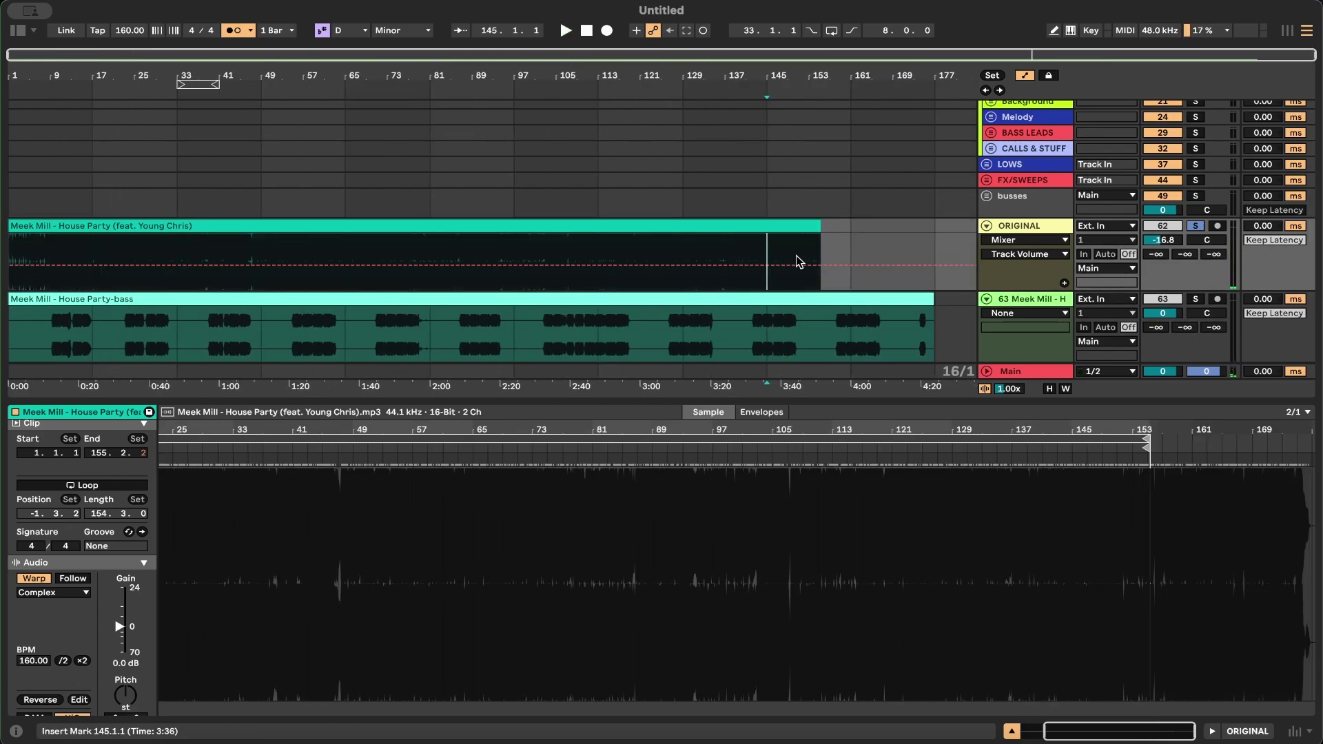
left_click(725, 242)
left_click(718, 245)
scroll(754, 251, "up", 4)
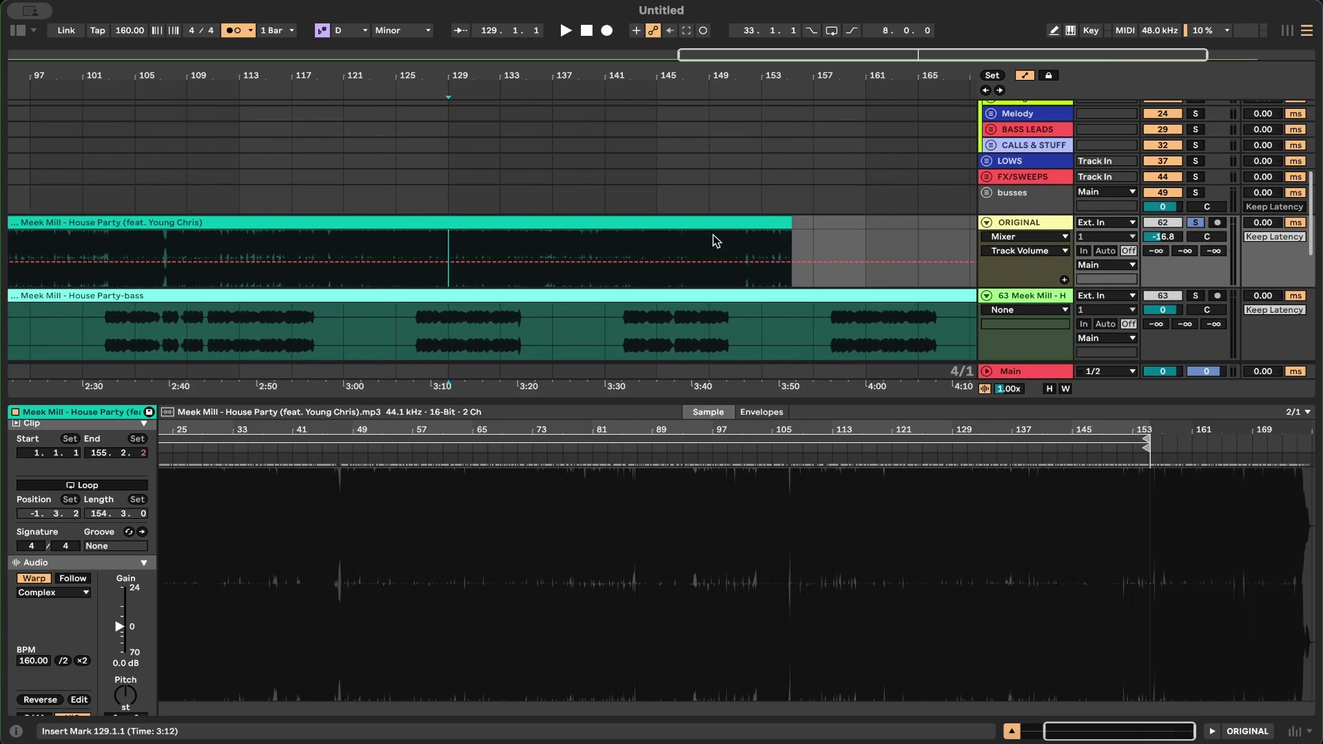
key("space")
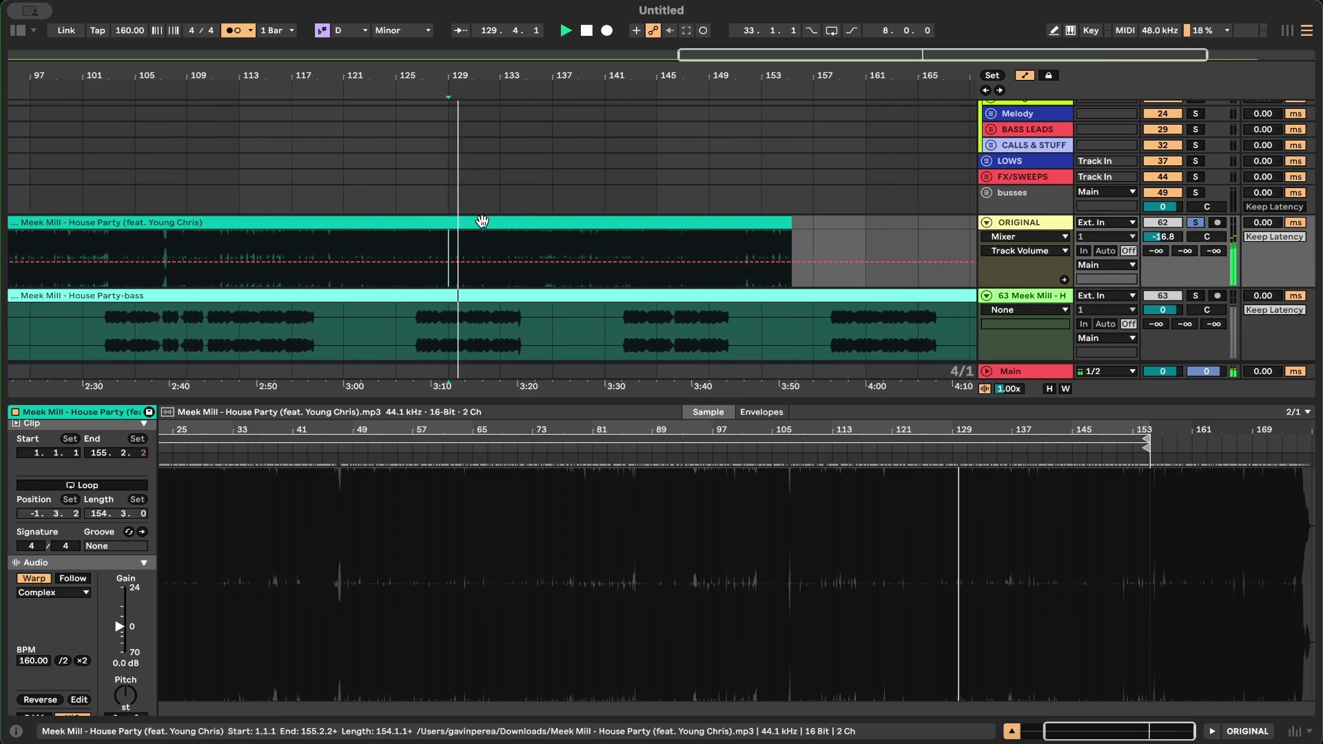
scroll(482, 220, "up", 10)
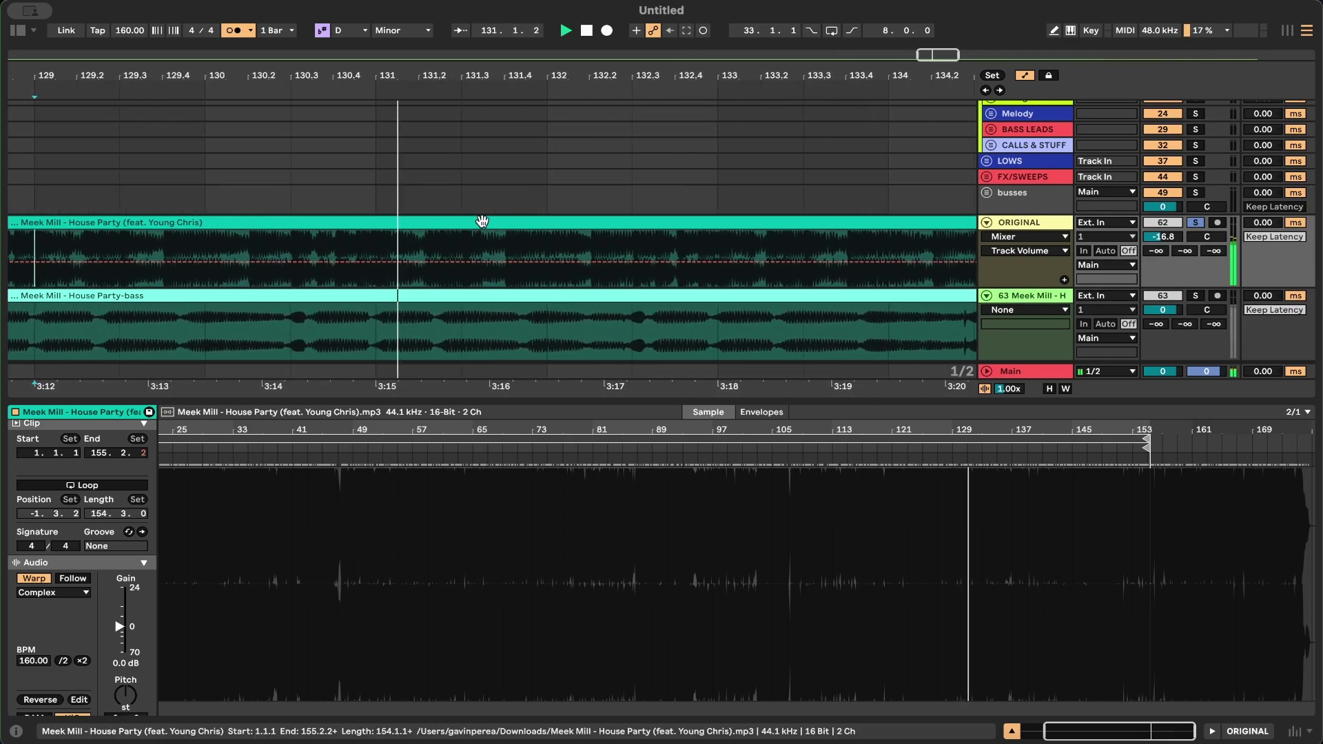
scroll(482, 221, "down", 4)
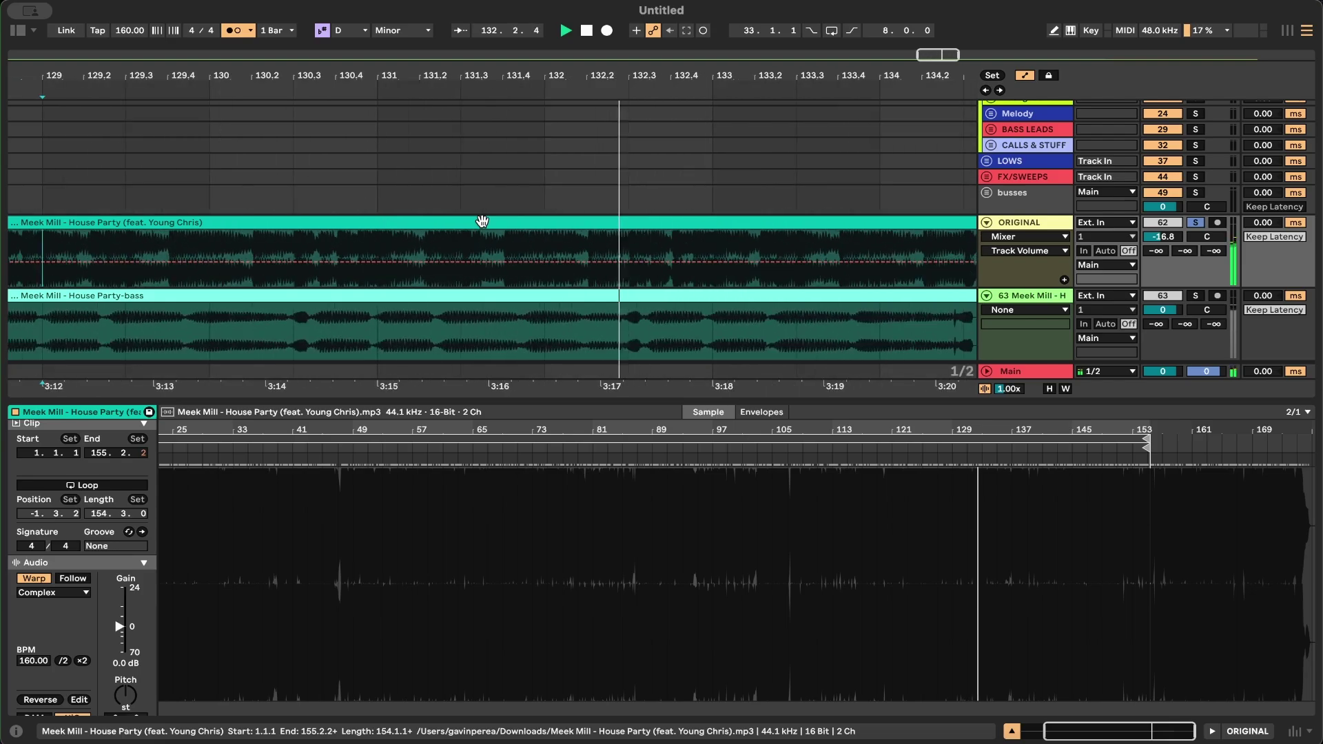
scroll(650, 248, "up", 4)
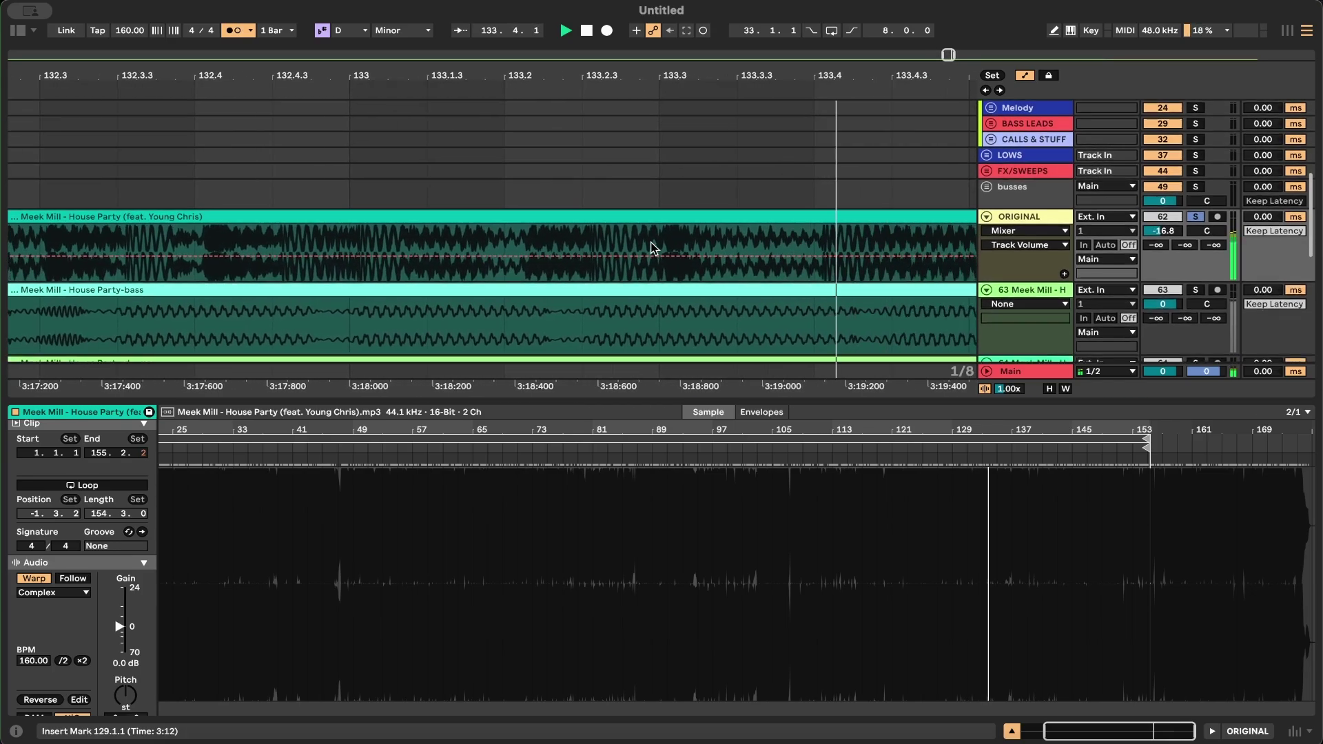
Step: Stop playback and select the gap between the 133.4 gridline and the nearby hit's onset in the full song clip
scroll(552, 241, "up", 5)
key("space")
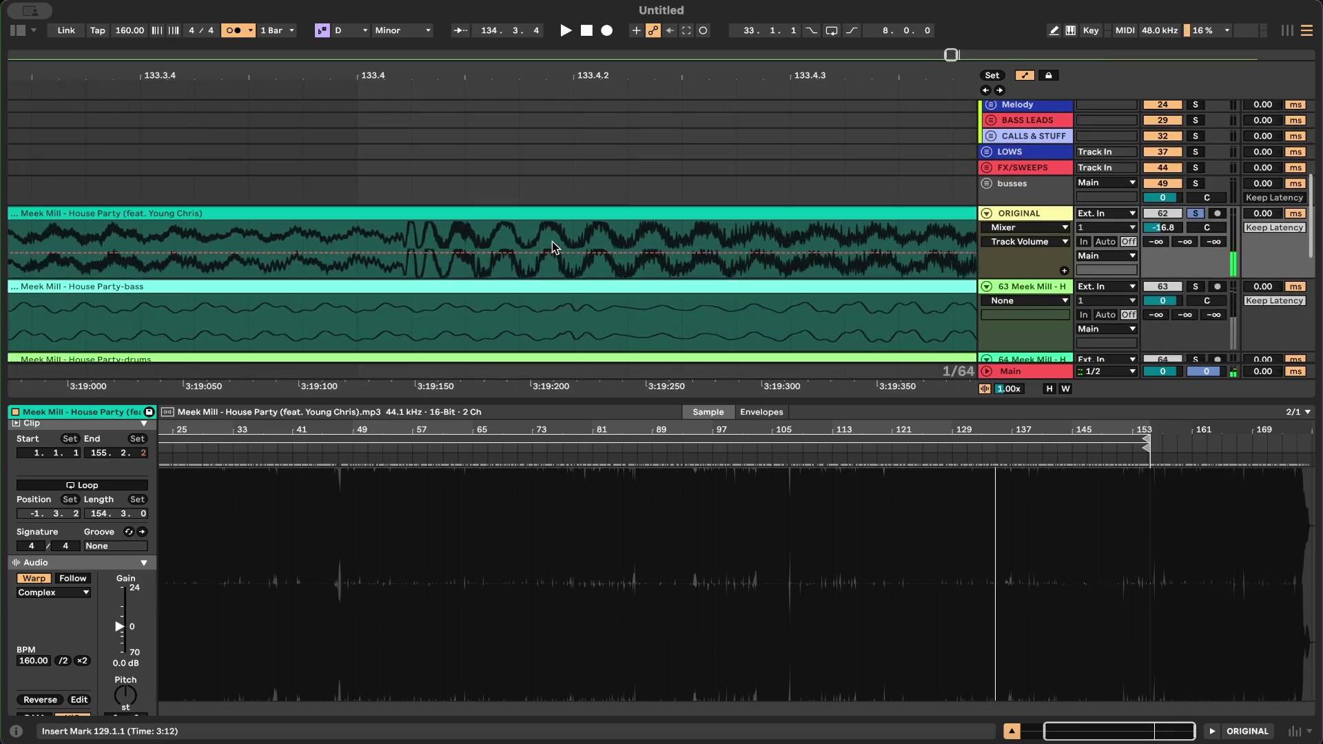
left_click_drag(468, 225, 514, 238)
scroll(514, 239, "up", 3)
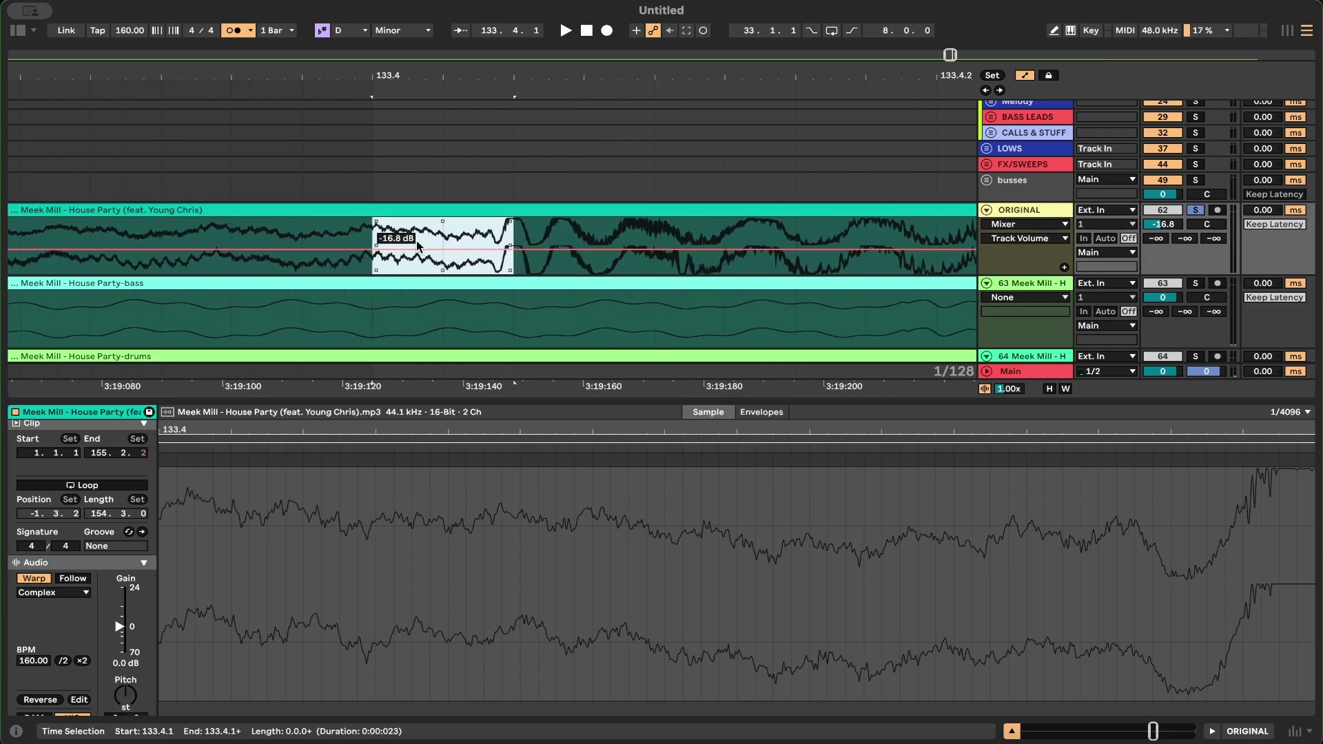
Step: Measure the gap between the 133.4 grid line and the transient that follows it in the original song clip
left_click(376, 231)
left_click_drag(375, 230, 514, 233)
left_click(370, 229)
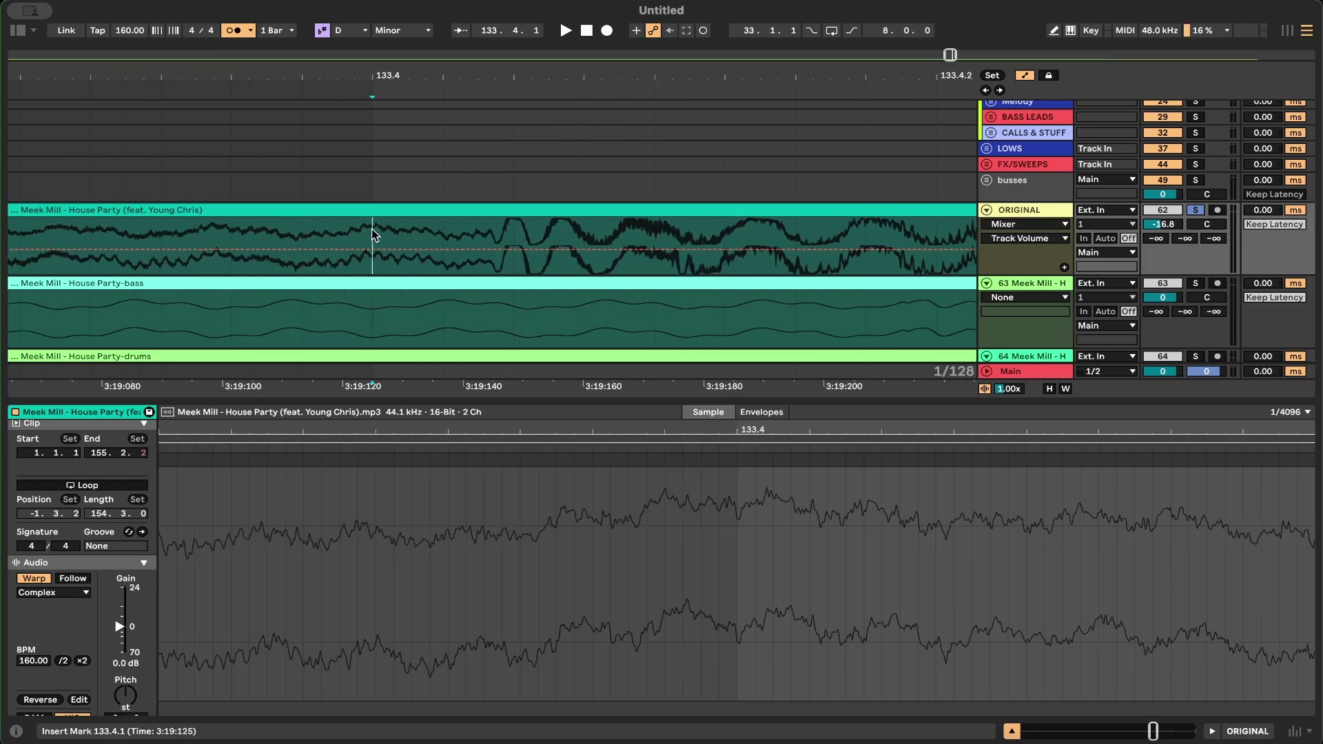
scroll(371, 229, "down", 3)
scroll(402, 237, "down", 2)
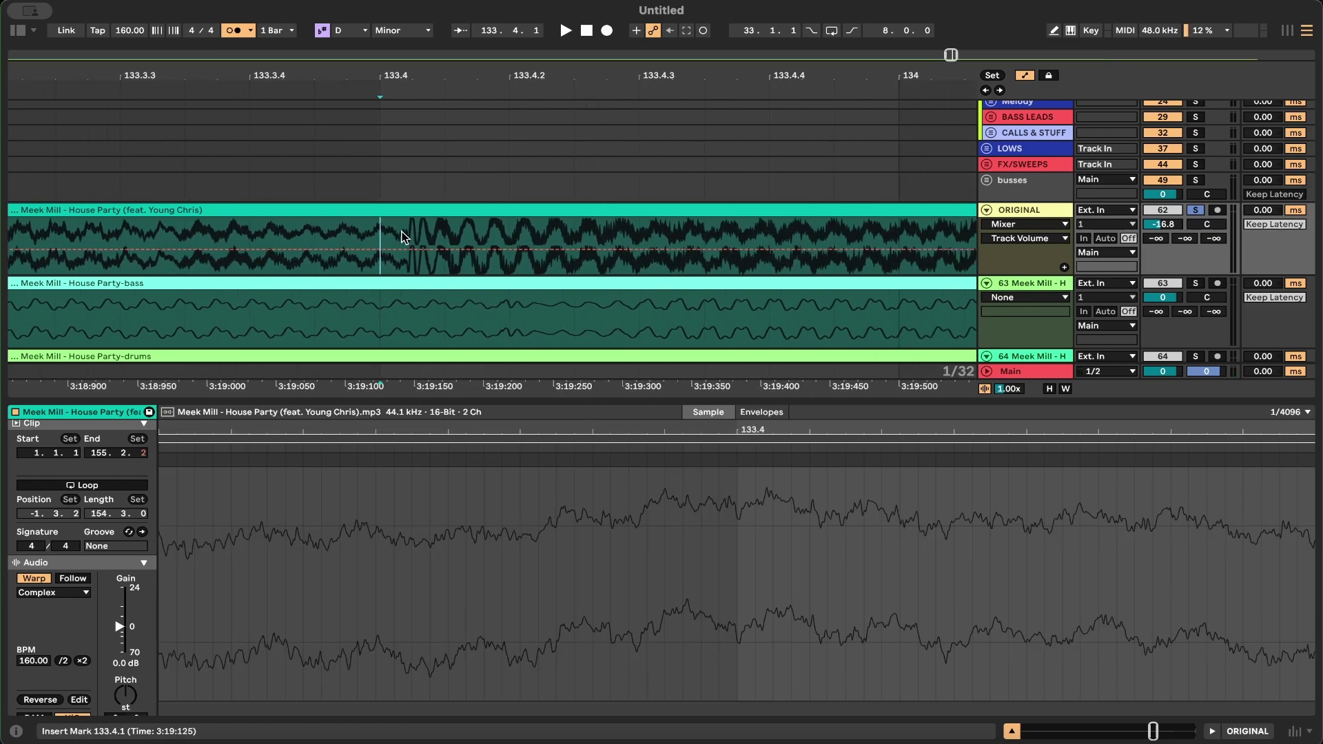
scroll(183, 641, "left", 5)
scroll(191, 600, "down", 3)
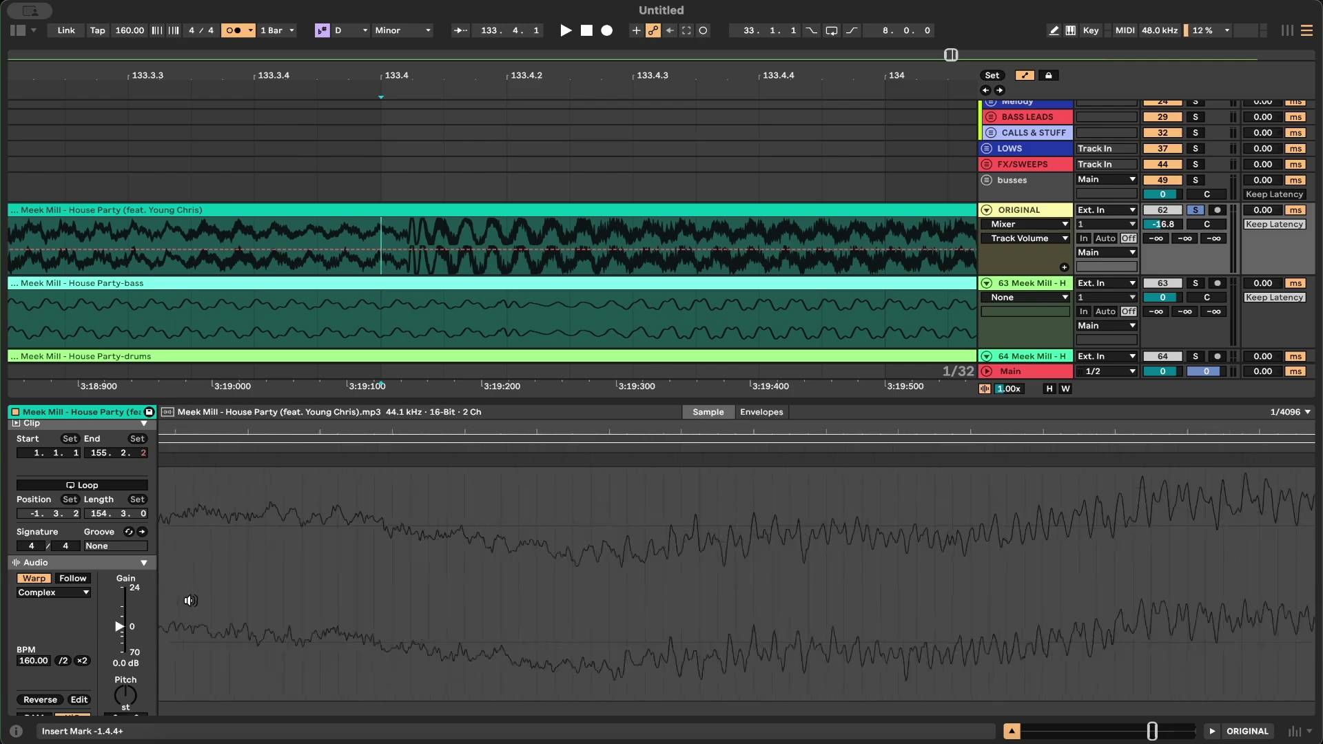
Step: Add a warp marker on the first strong transient in the song's sample and set 1.1.1 there
scroll(265, 476, "up", 10)
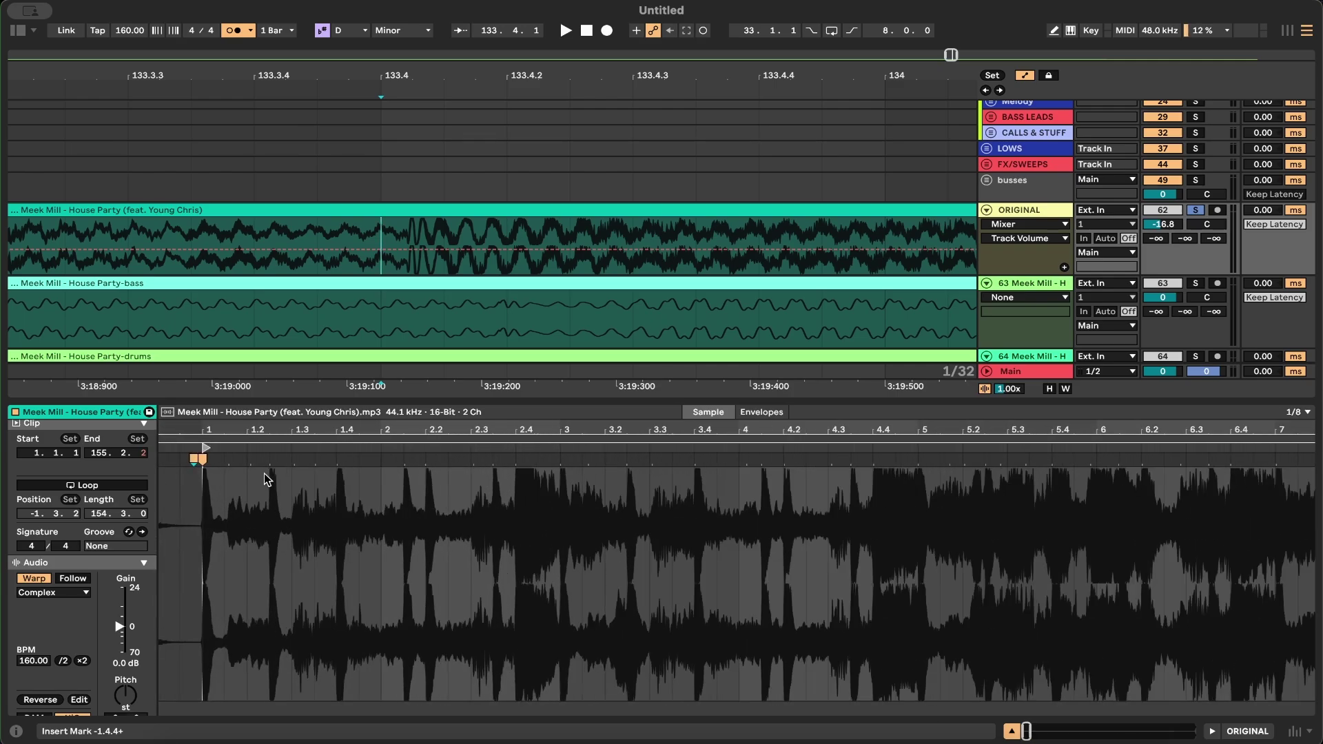
scroll(264, 476, "left", 5)
scroll(532, 518, "up", 8)
scroll(530, 514, "up", 2)
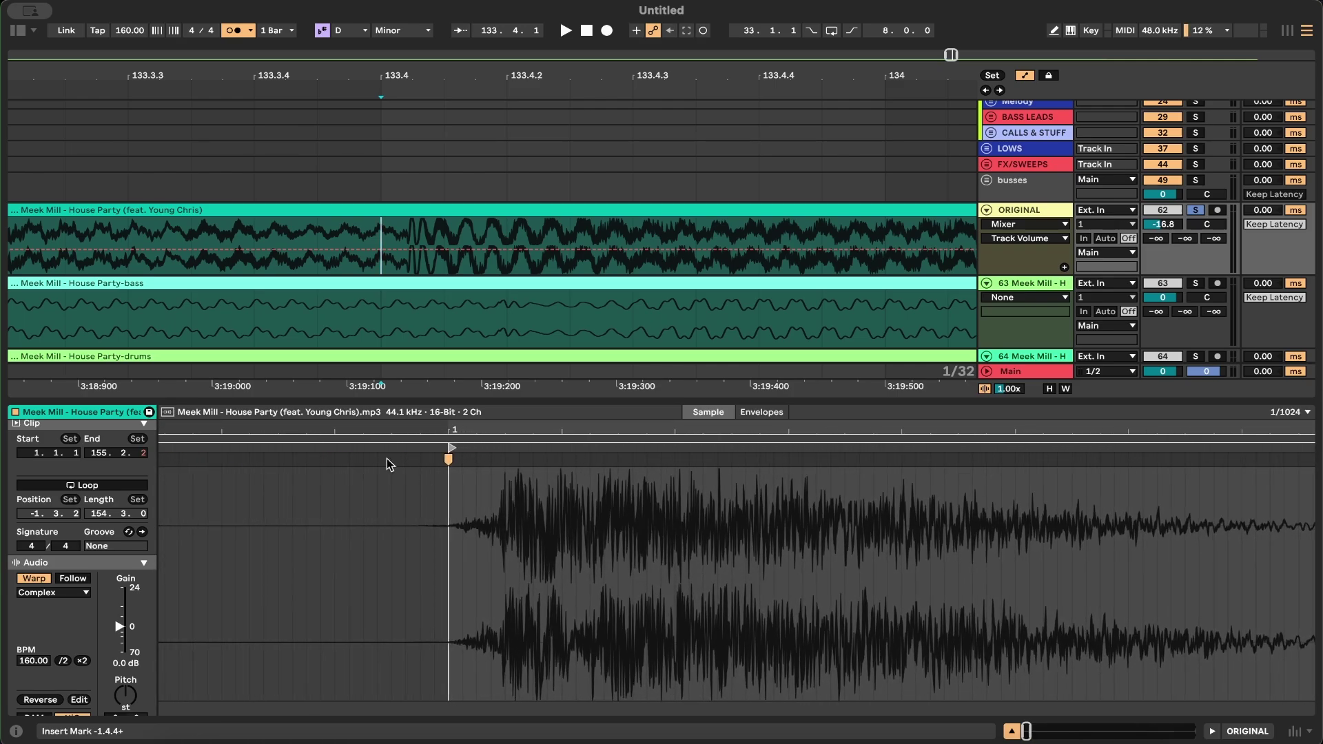
scroll(542, 519, "down", 4)
scroll(512, 466, "up", 4)
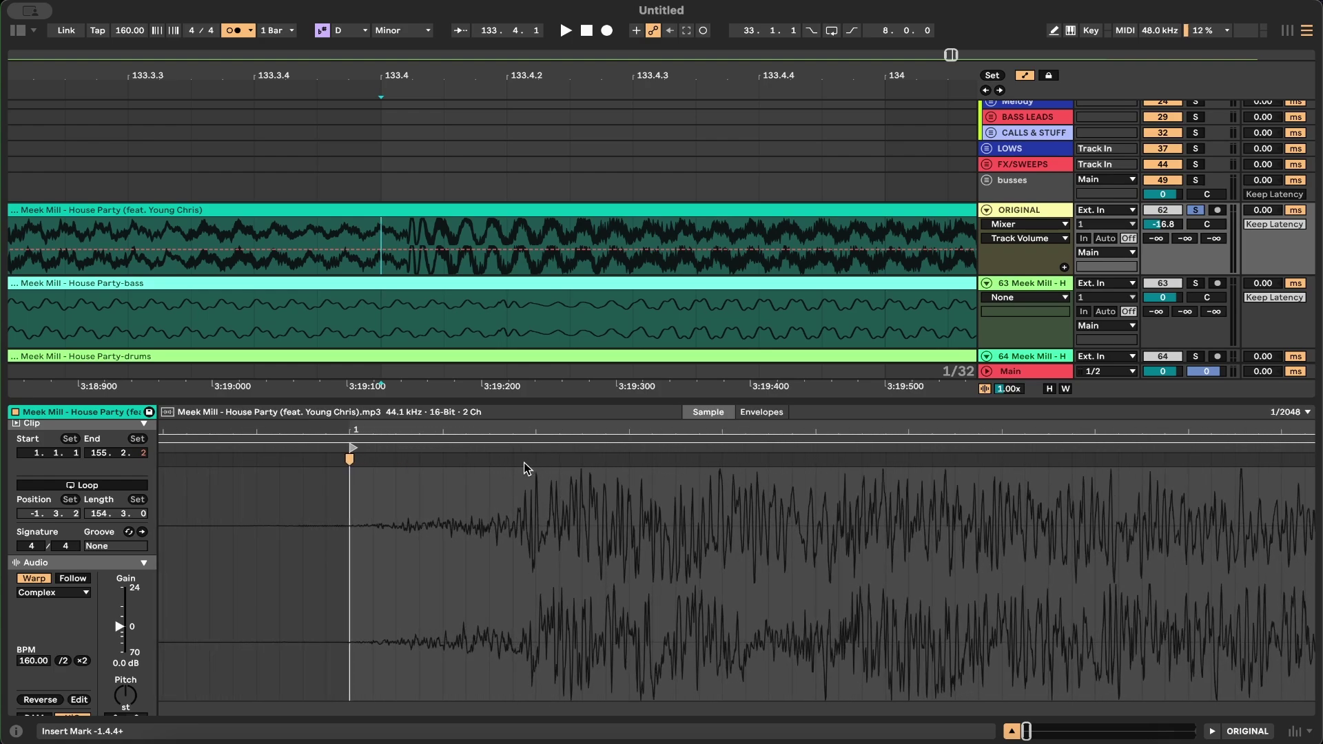
double_click(532, 459)
right_click(533, 460)
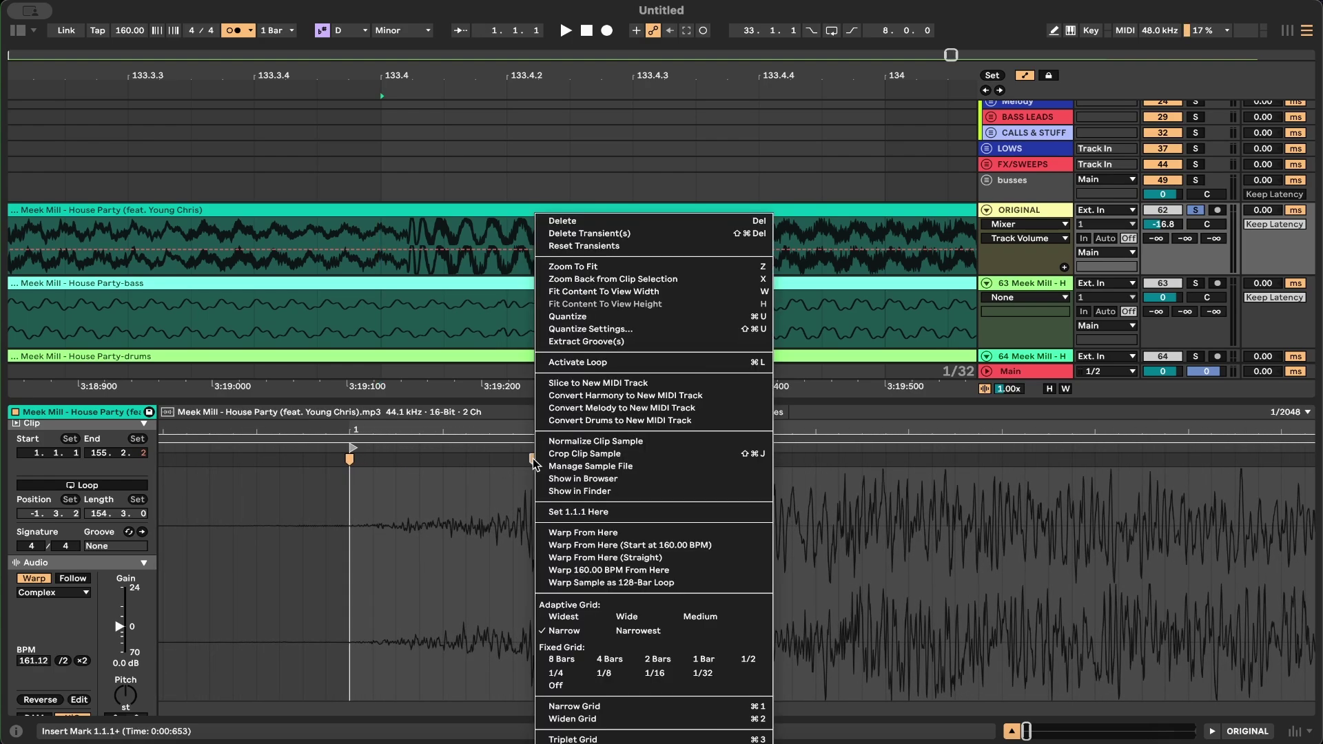
left_click(571, 512)
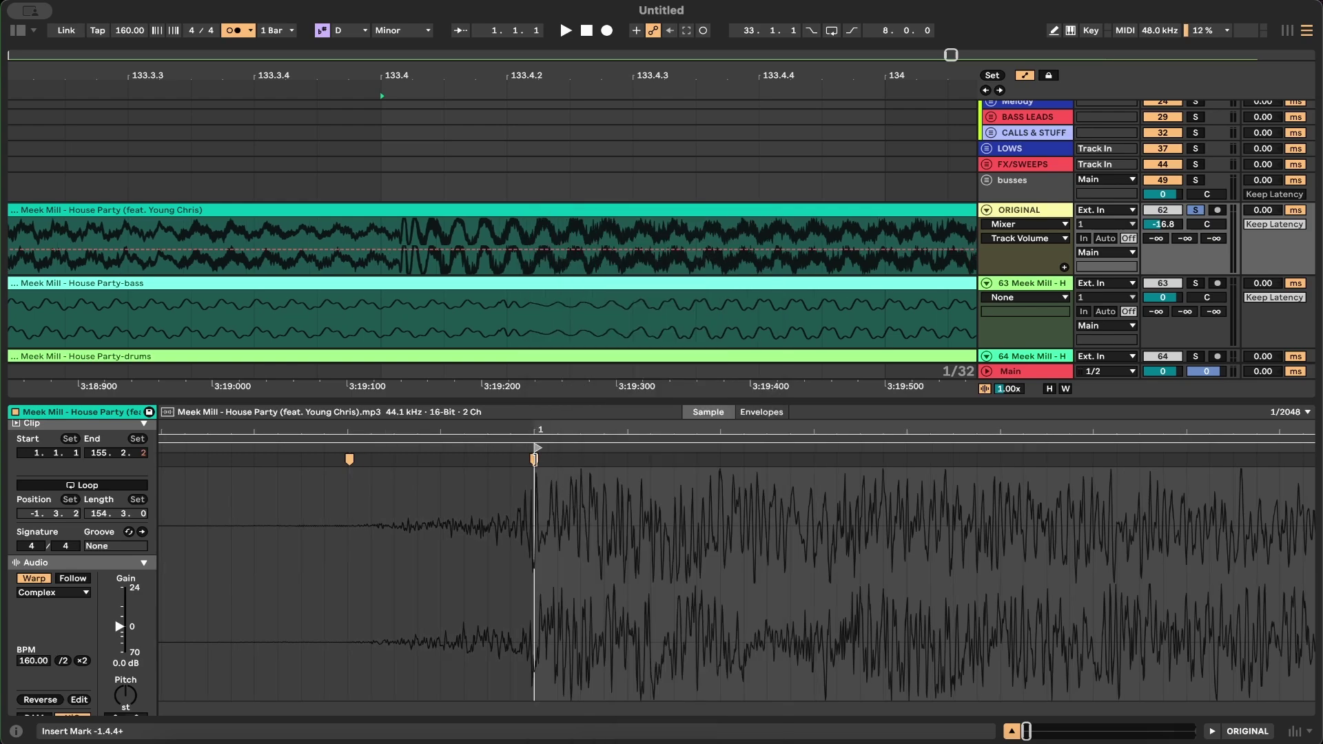
Step: Warp the sample from the new marker with Warp From Here (Straight) and audition the section around 133.4
right_click(535, 460)
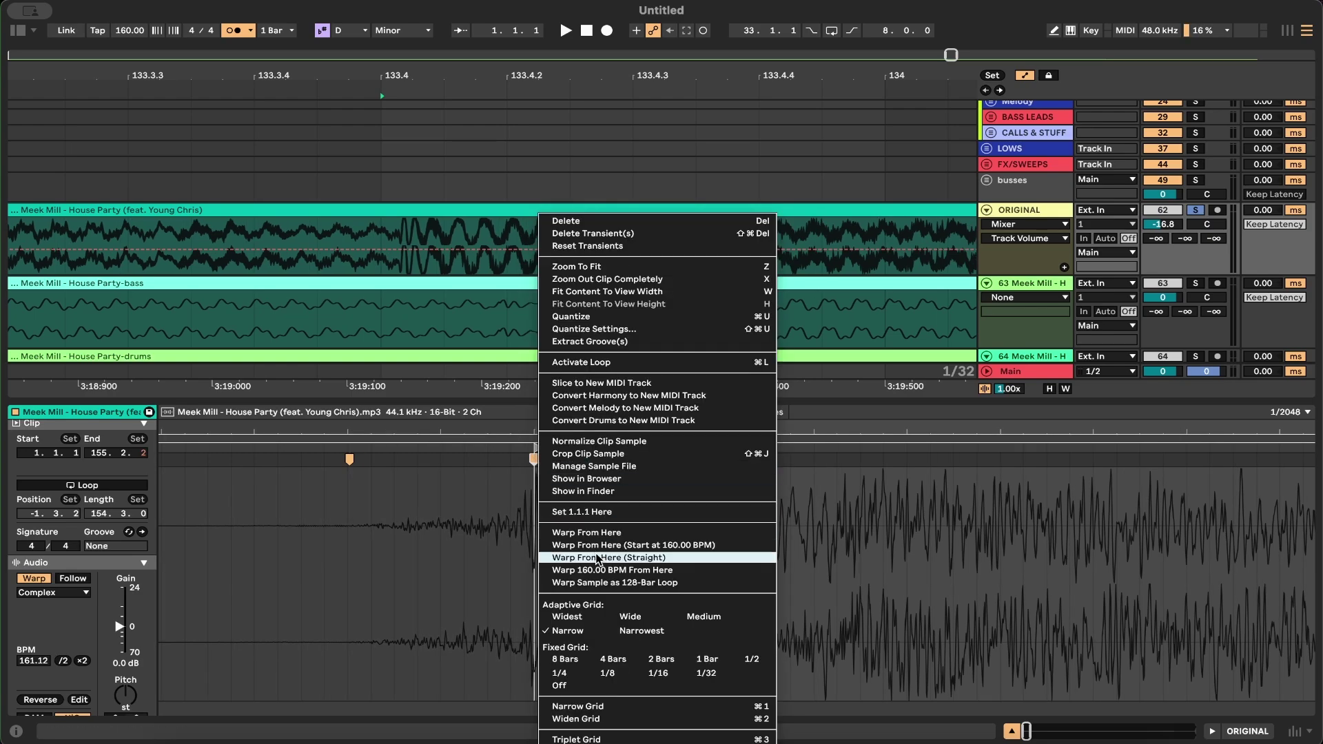
left_click(597, 558)
scroll(453, 179, "up", 3)
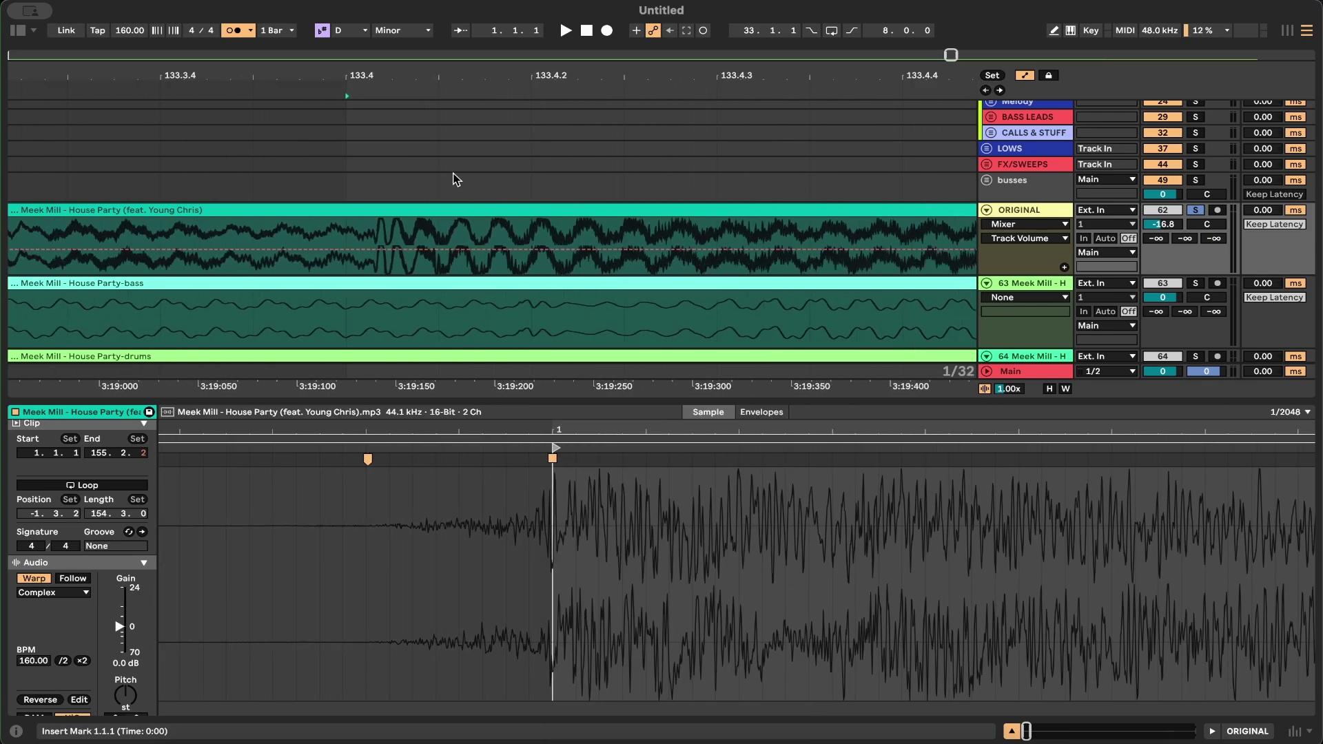
scroll(453, 179, "down", 1)
scroll(453, 179, "up", 2)
scroll(251, 200, "down", 15)
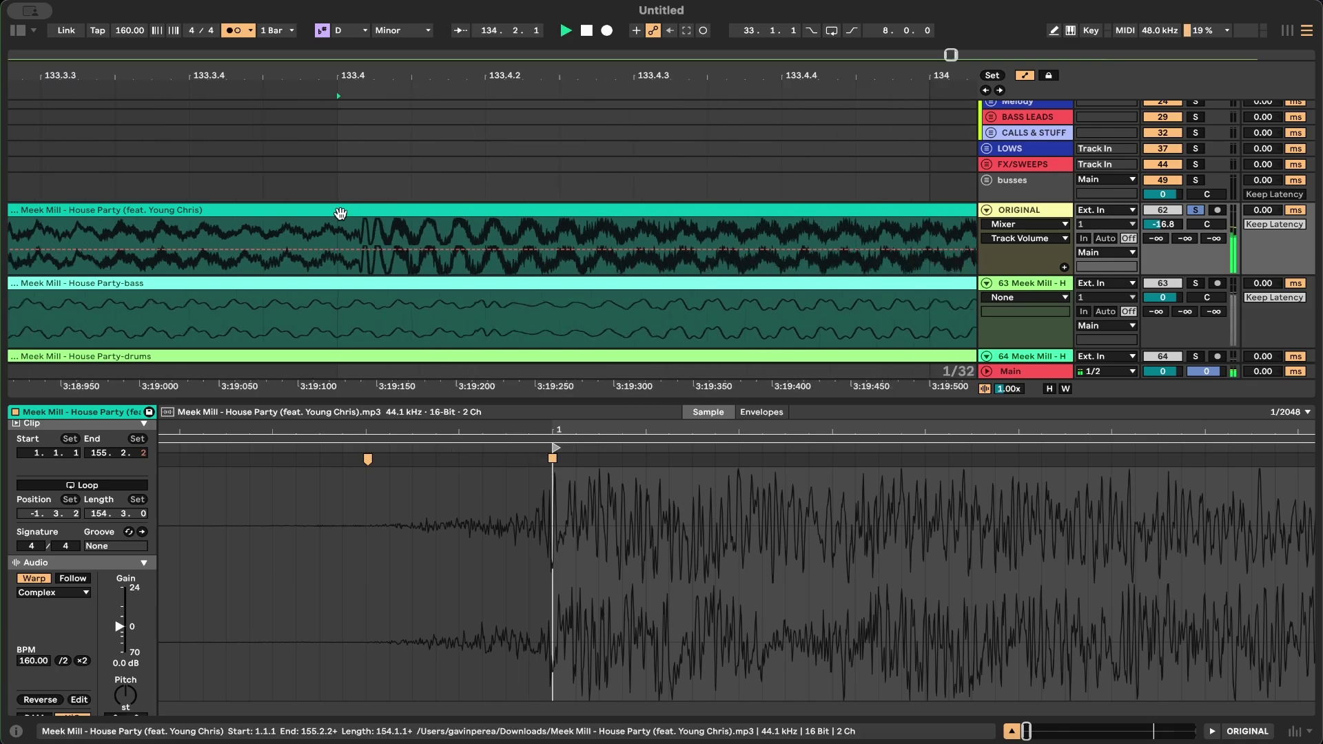
key("space")
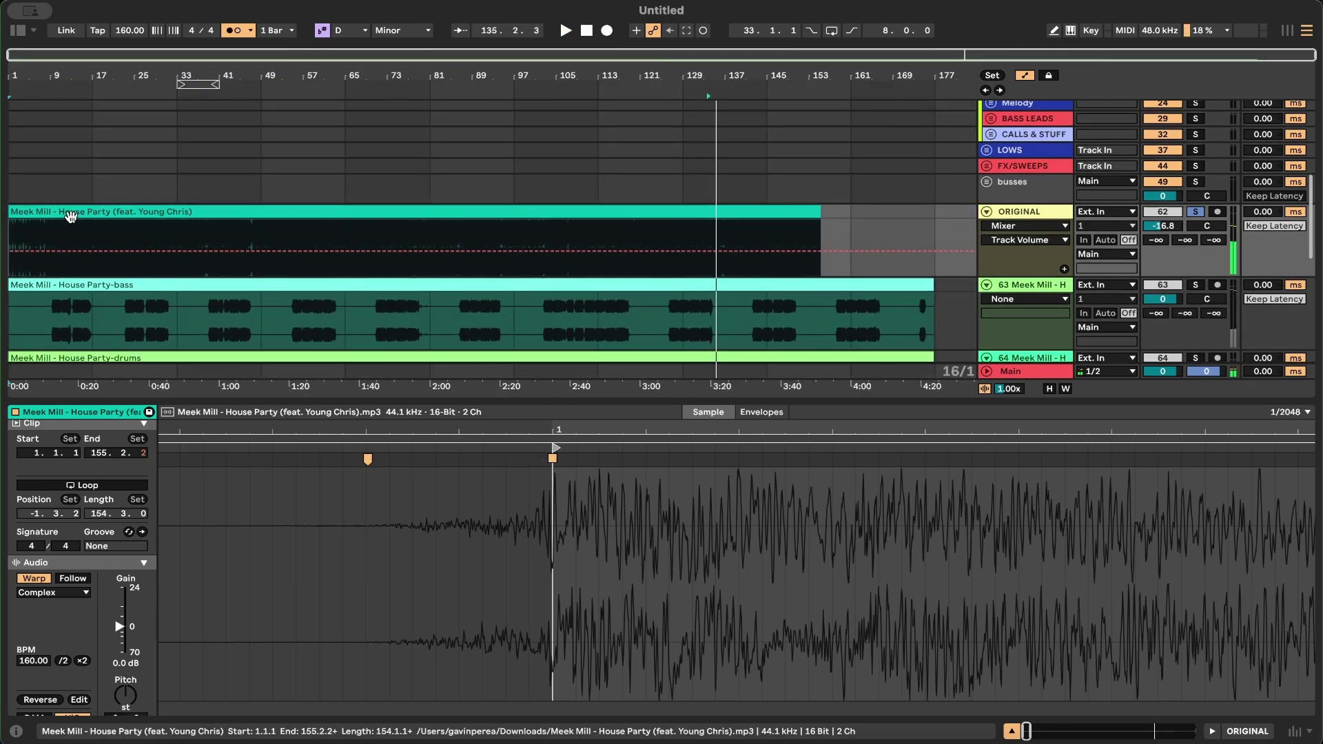
Step: Play the original song from its beginning and spot-check the timing at bars 5 and 9
left_click(71, 212)
key("space")
scroll(55, 241, "up", 5)
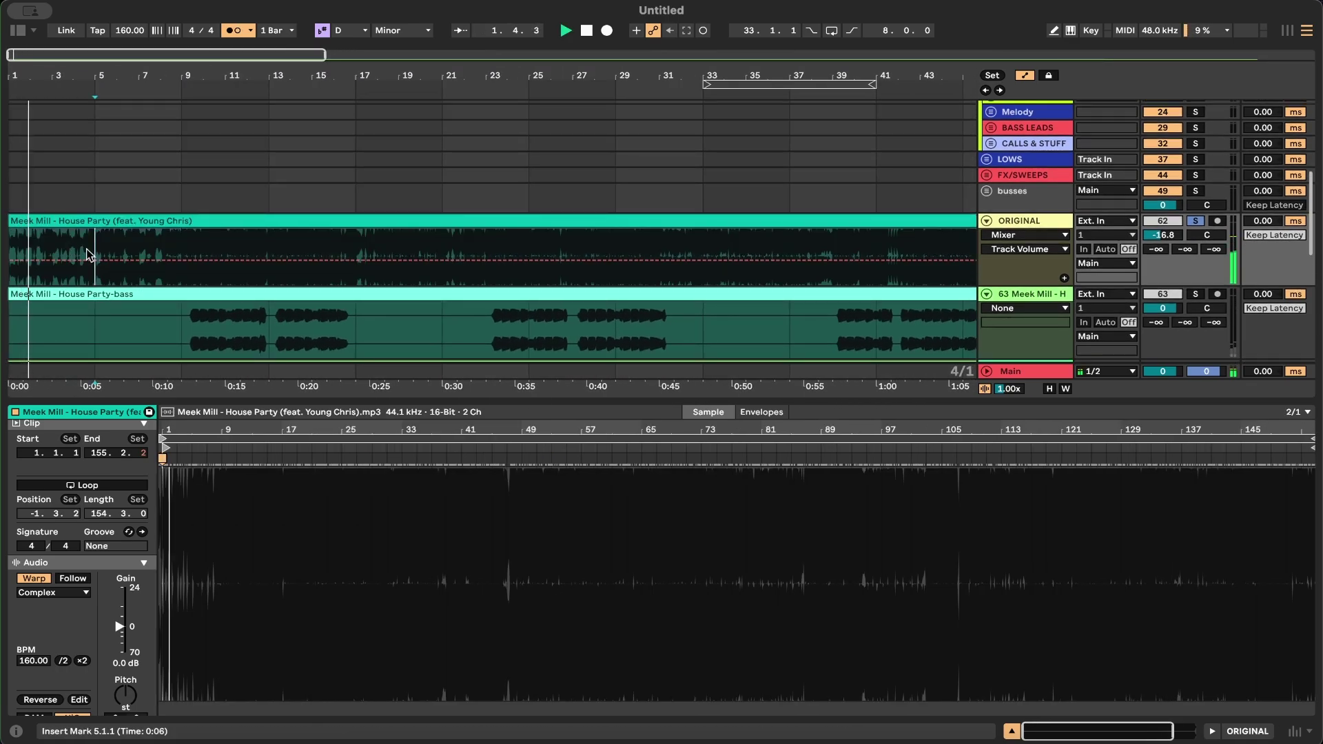
left_click(100, 251)
scroll(153, 254, "up", 2)
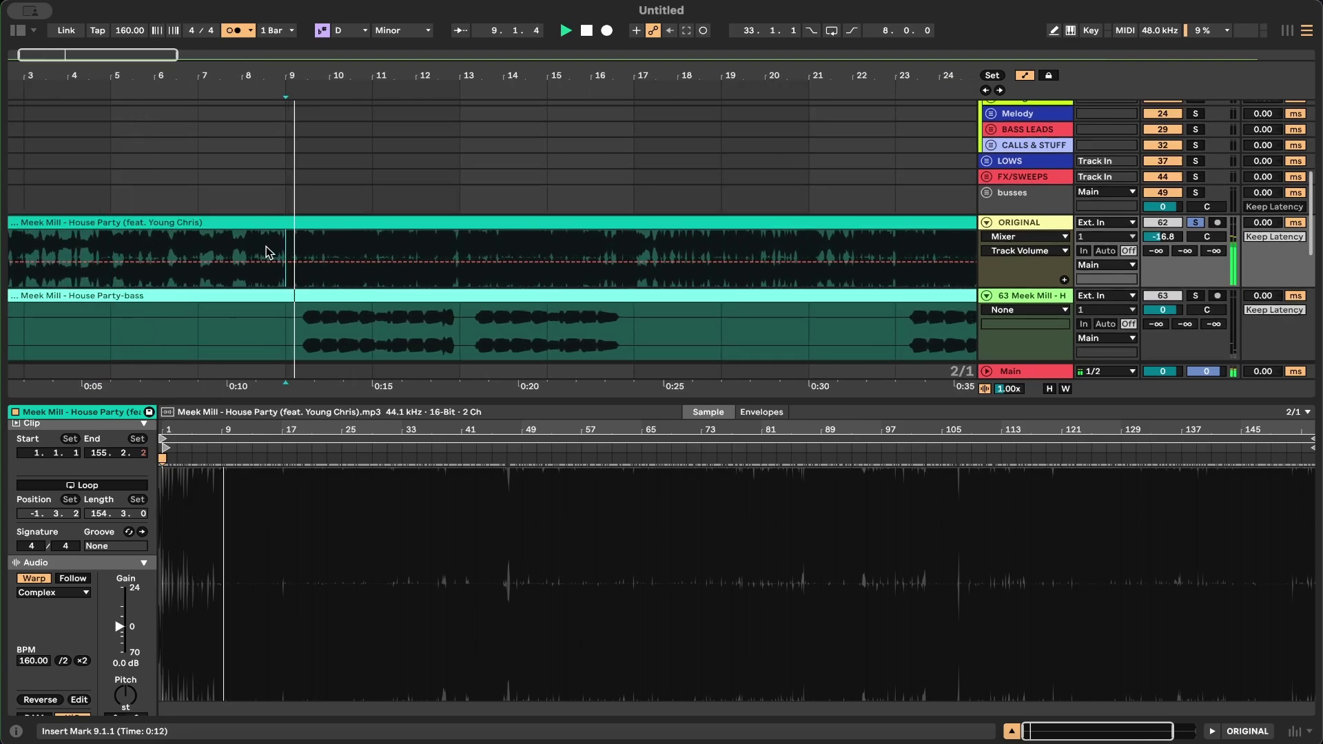
scroll(269, 254, "down", 2)
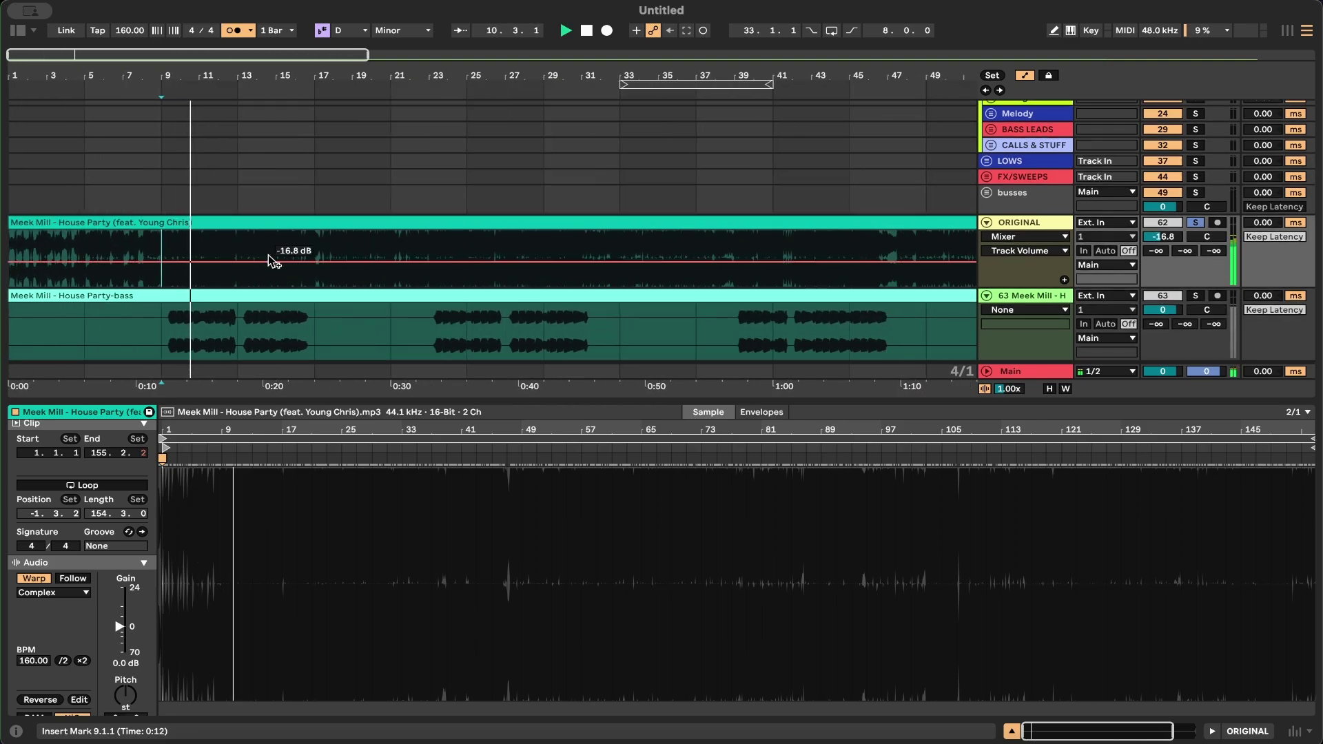
Step: Replay the original clip from its start and examine how its transients line up with the grid through bar 9
scroll(165, 218, "up", 4)
scroll(145, 224, "left", 5)
left_click(82, 212)
key("space")
key("space")
scroll(82, 212, "up", 3)
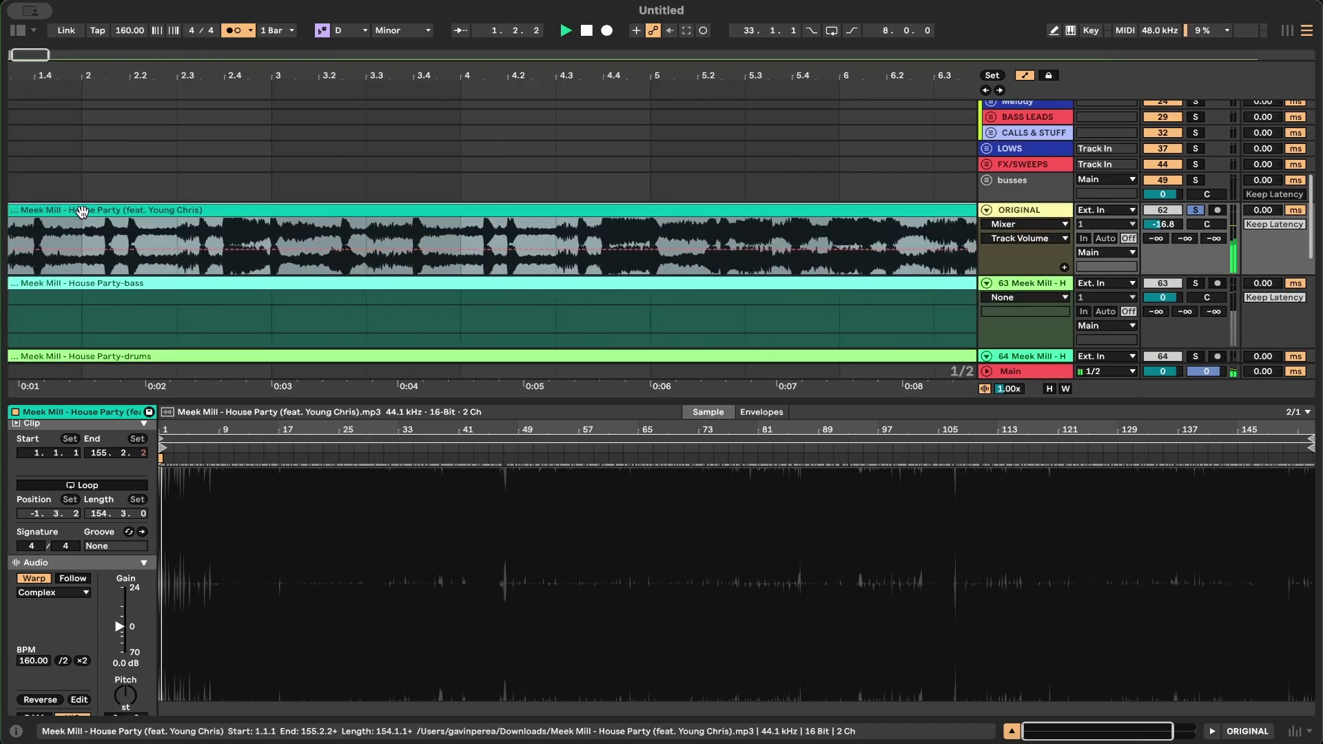
scroll(81, 211, "up", 5)
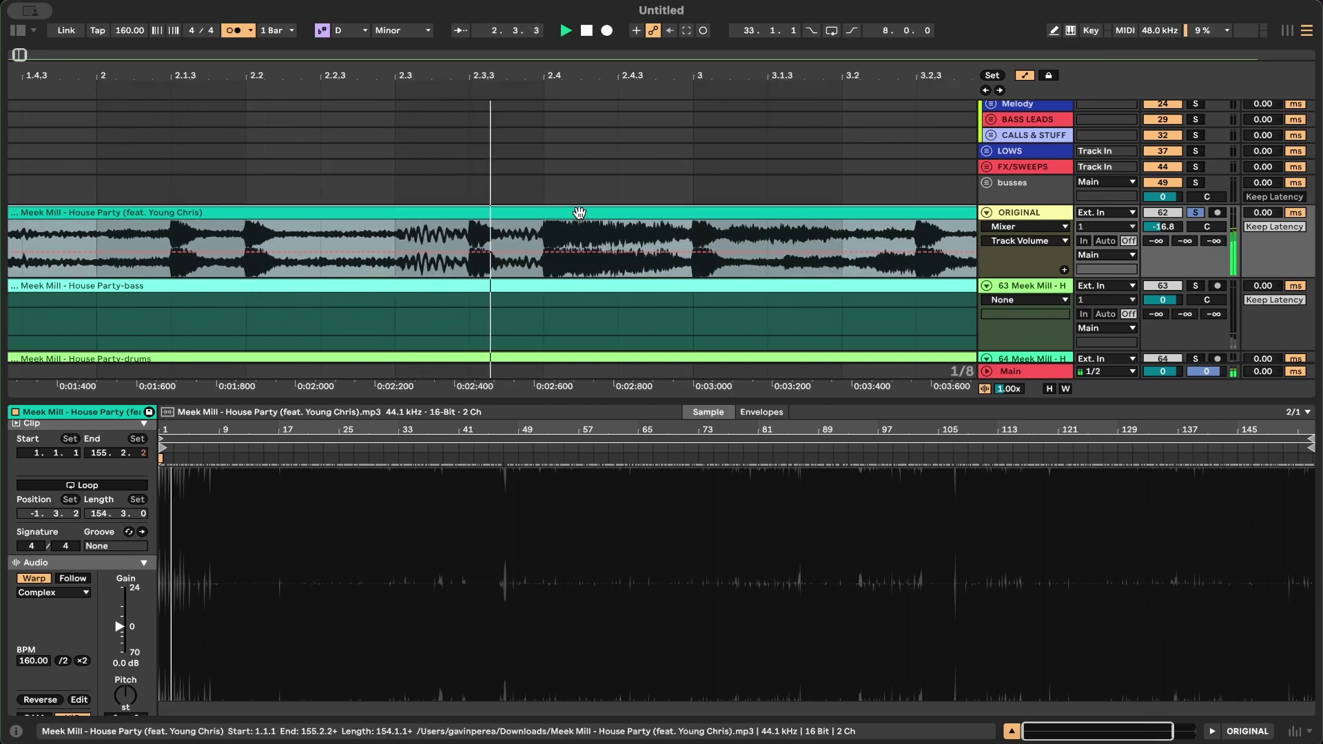
scroll(579, 213, "up", 5)
scroll(426, 233, "down", 6)
scroll(426, 234, "right", 5)
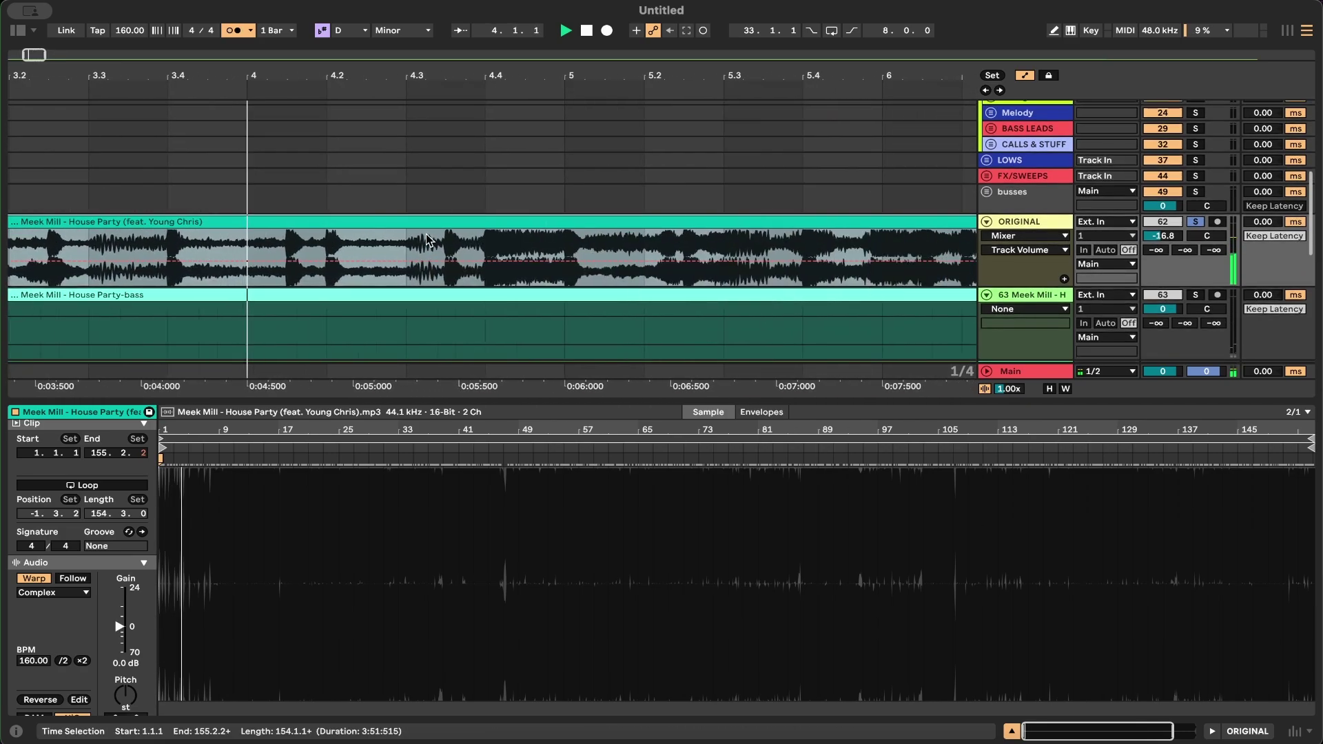
scroll(426, 234, "right", 3)
scroll(426, 233, "right", 5)
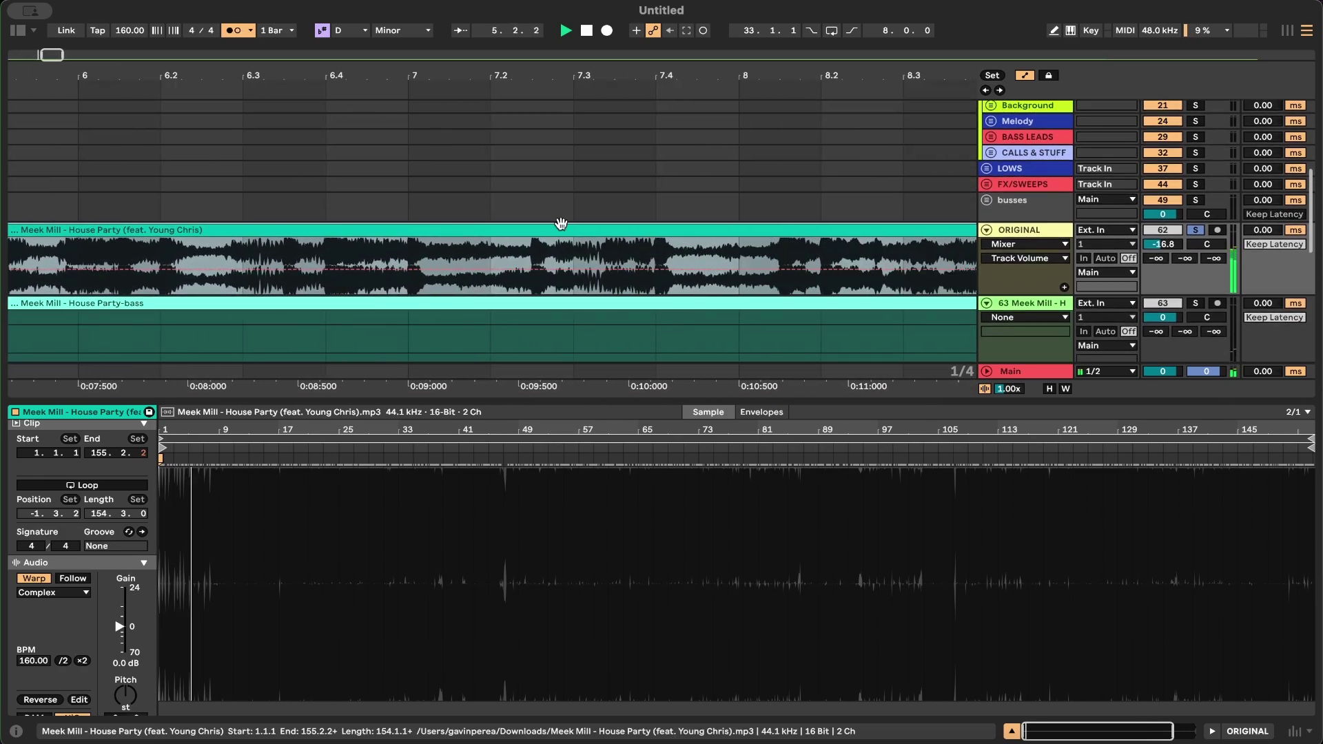
scroll(560, 223, "down", 5)
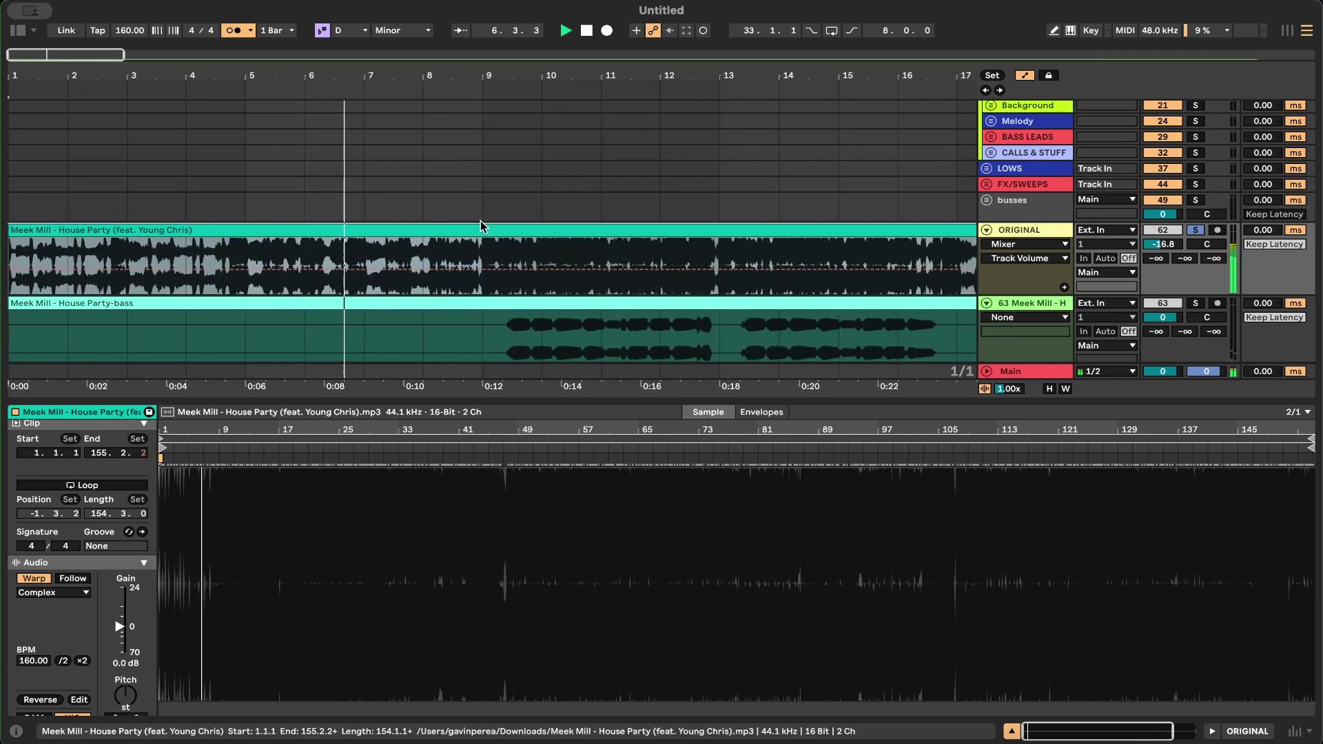
scroll(458, 258, "up", 10)
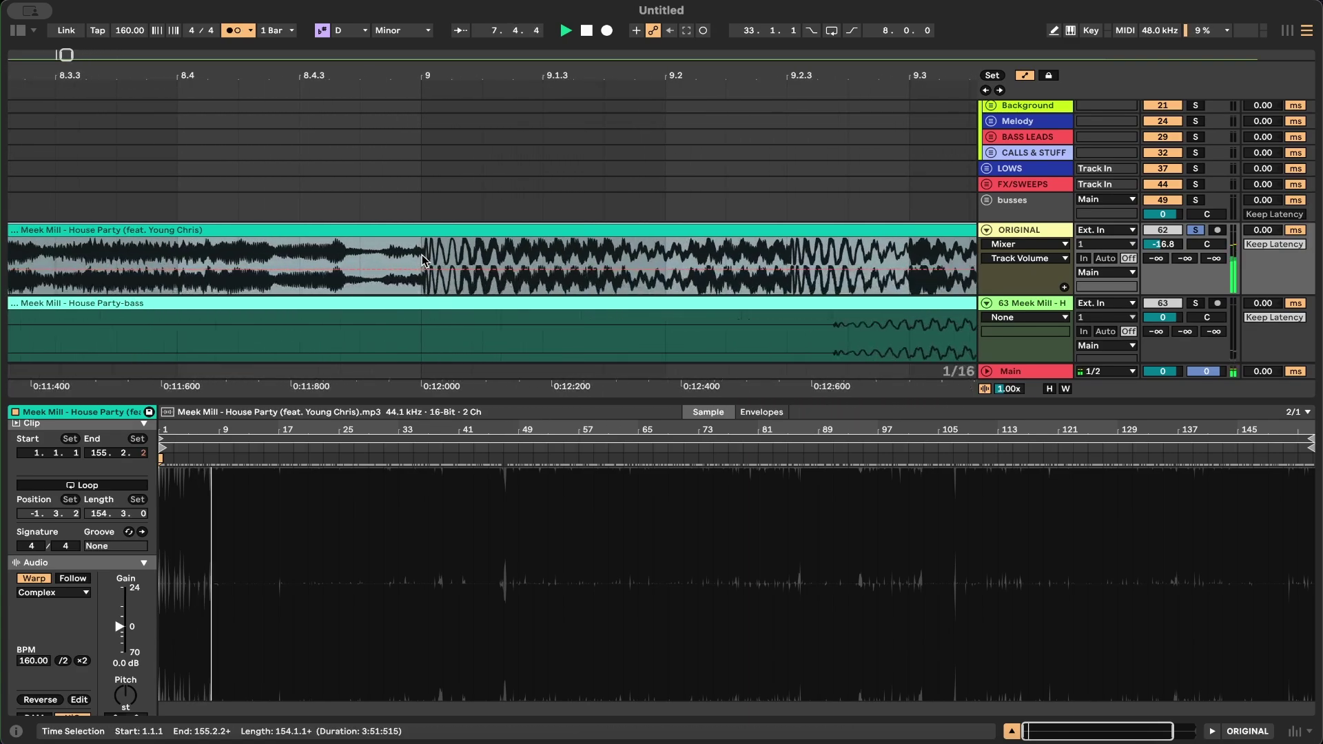
scroll(422, 255, "up", 3)
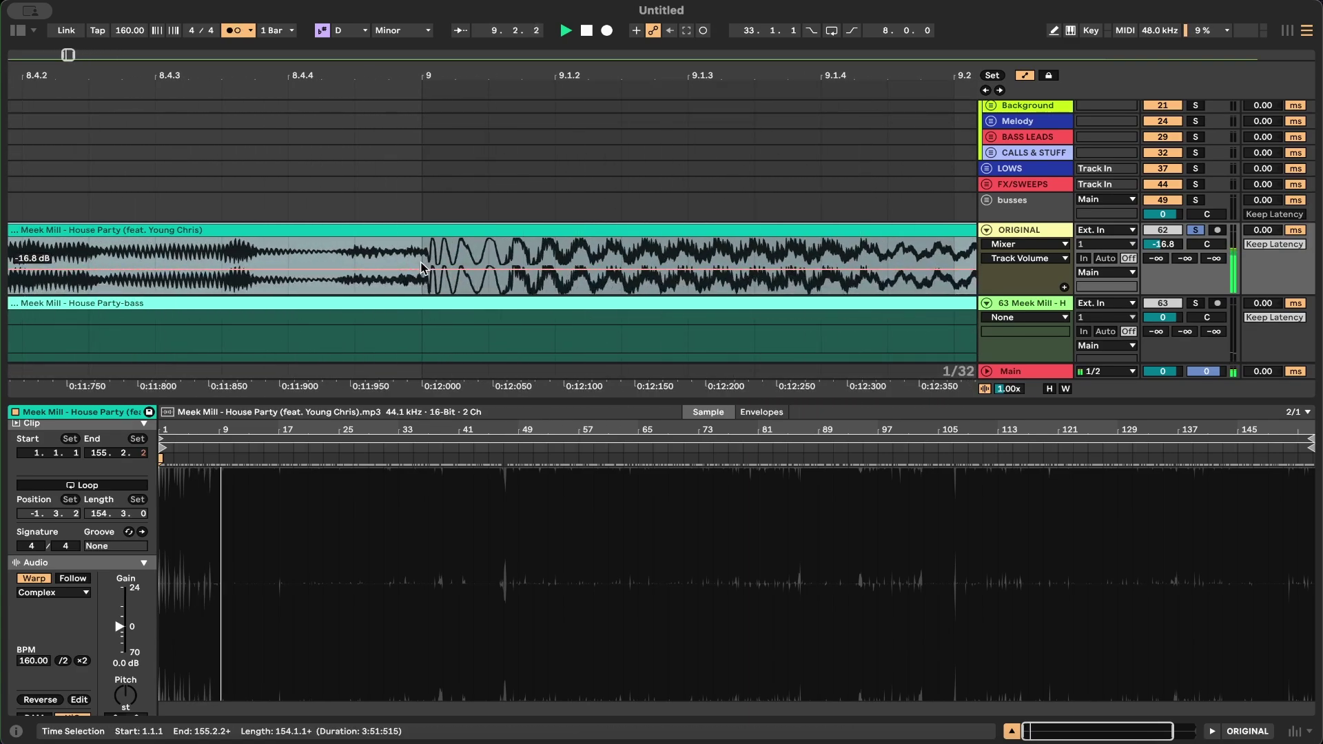
scroll(422, 268, "down", 15)
key("space")
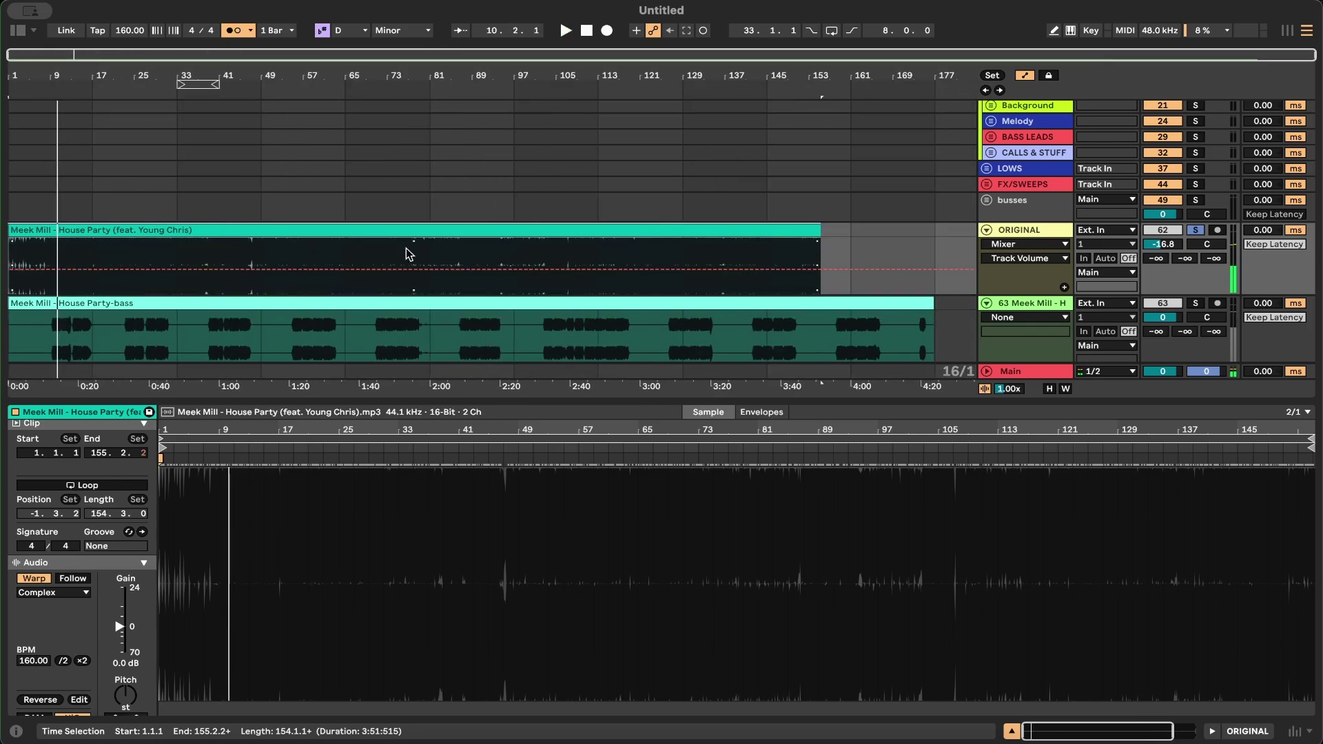
Step: Audition the original song from bars 81 and 85 to check the timing in the middle of the track
left_click(406, 250)
key("space")
scroll(406, 251, "up", 10)
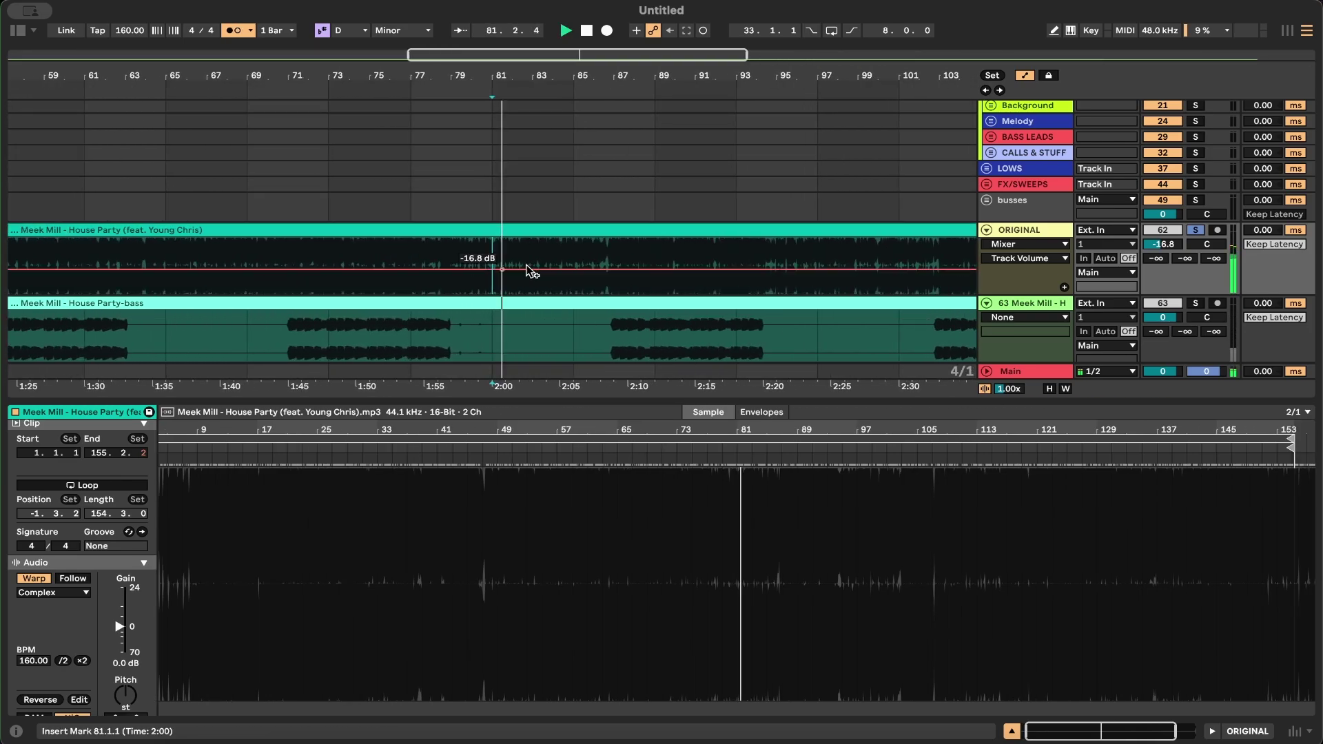
left_click(596, 252)
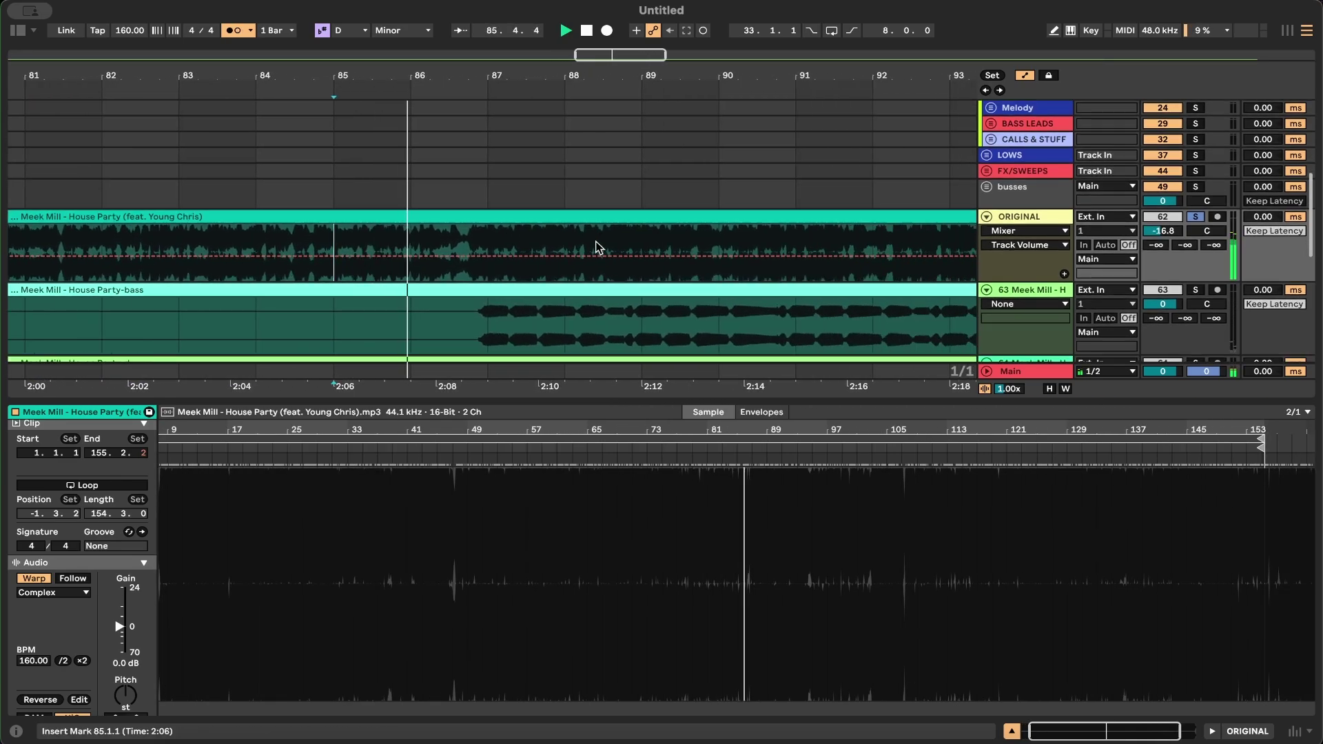
scroll(596, 248, "down", 5)
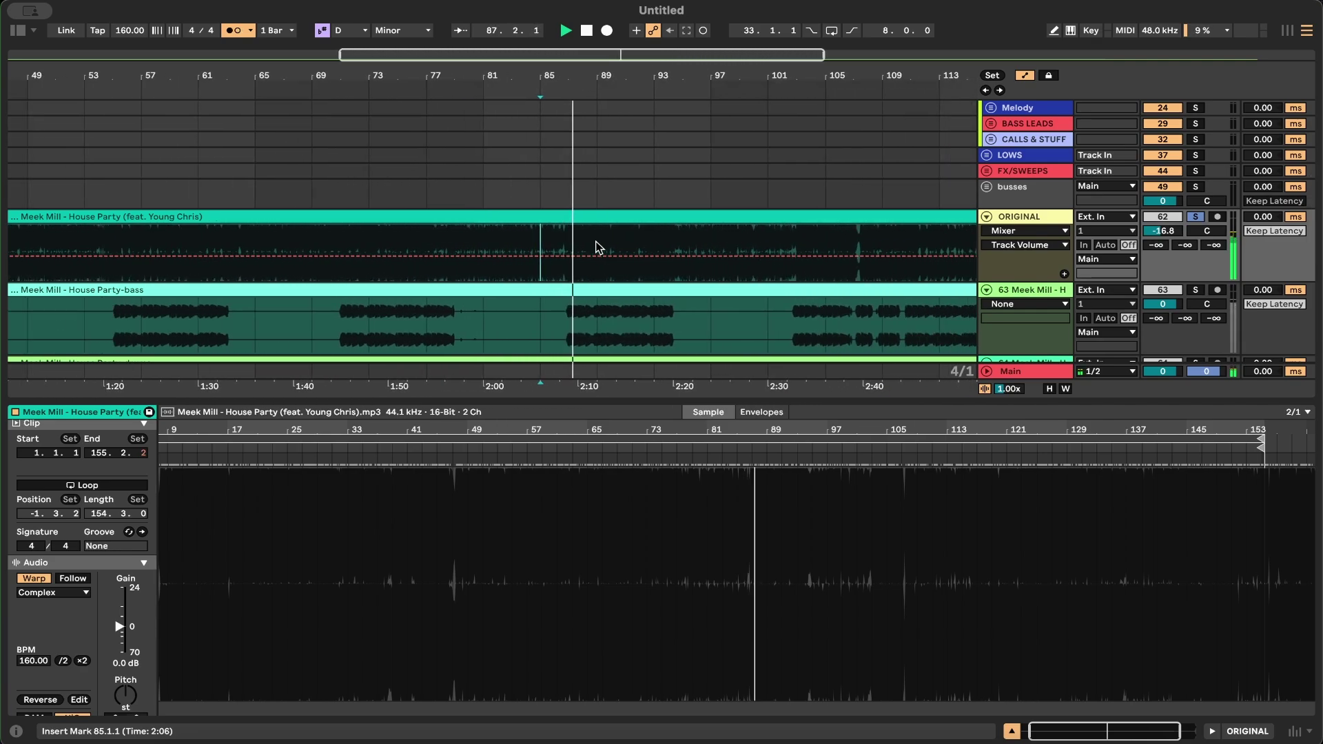
scroll(485, 240, "right", 3)
scroll(485, 239, "up", 4)
scroll(532, 251, "right", 1)
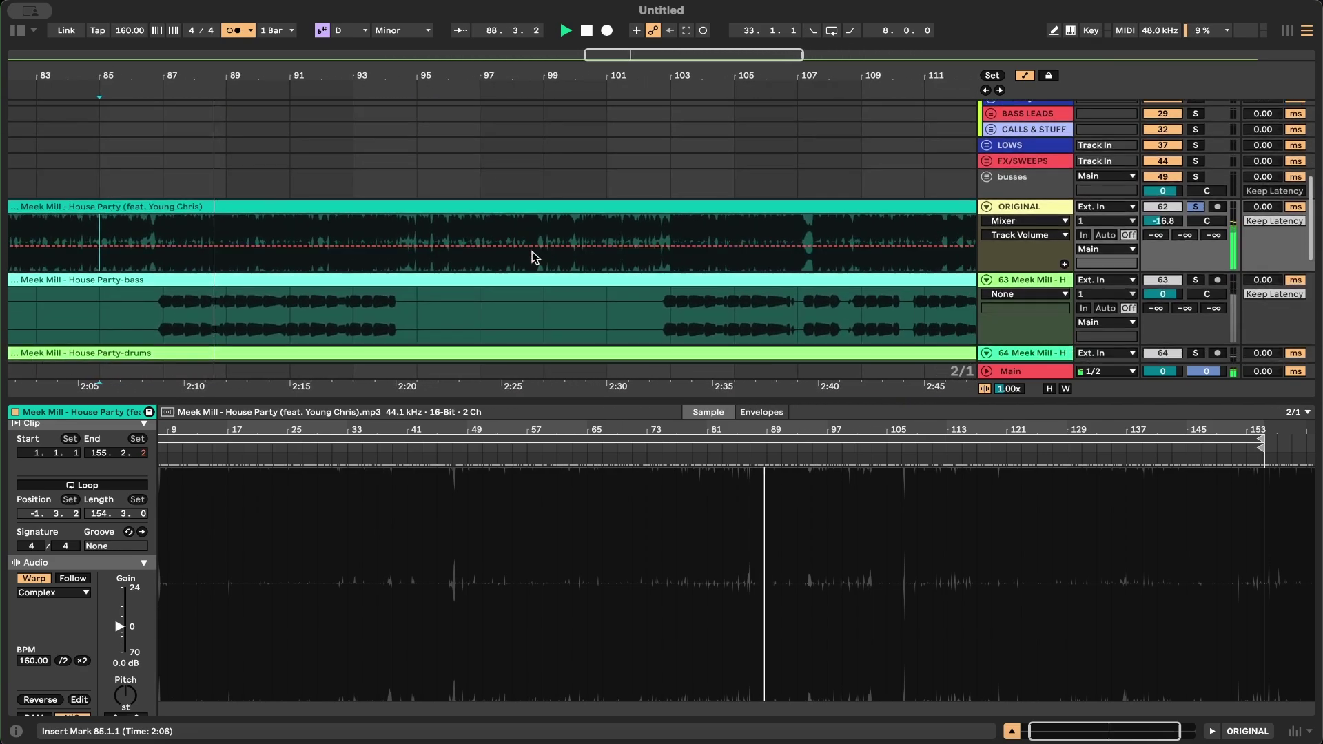
Step: Audition the original song from bars 109, 121 and 149 to check the timing toward its end
scroll(532, 251, "down", 3)
left_click(666, 216)
key("space")
scroll(713, 237, "right", 4)
key("space")
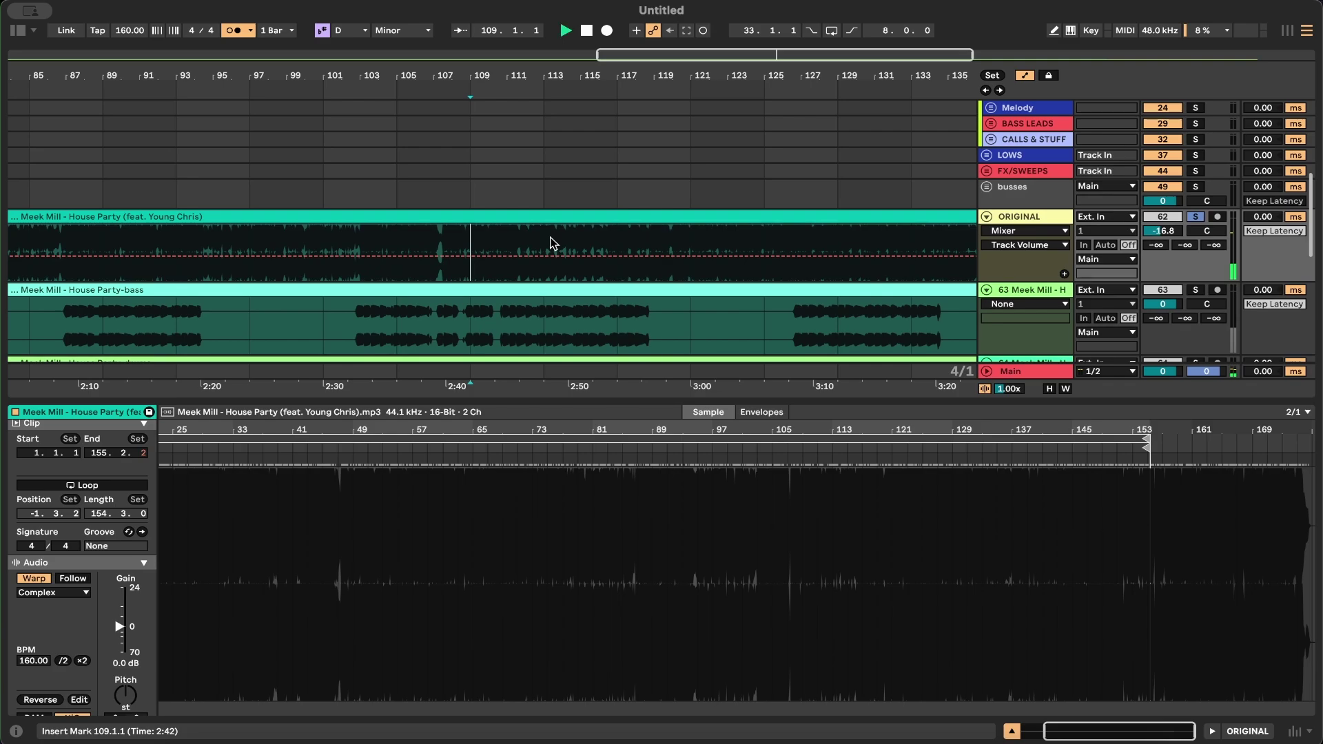
scroll(551, 242, "right", 2)
scroll(518, 245, "right", 4)
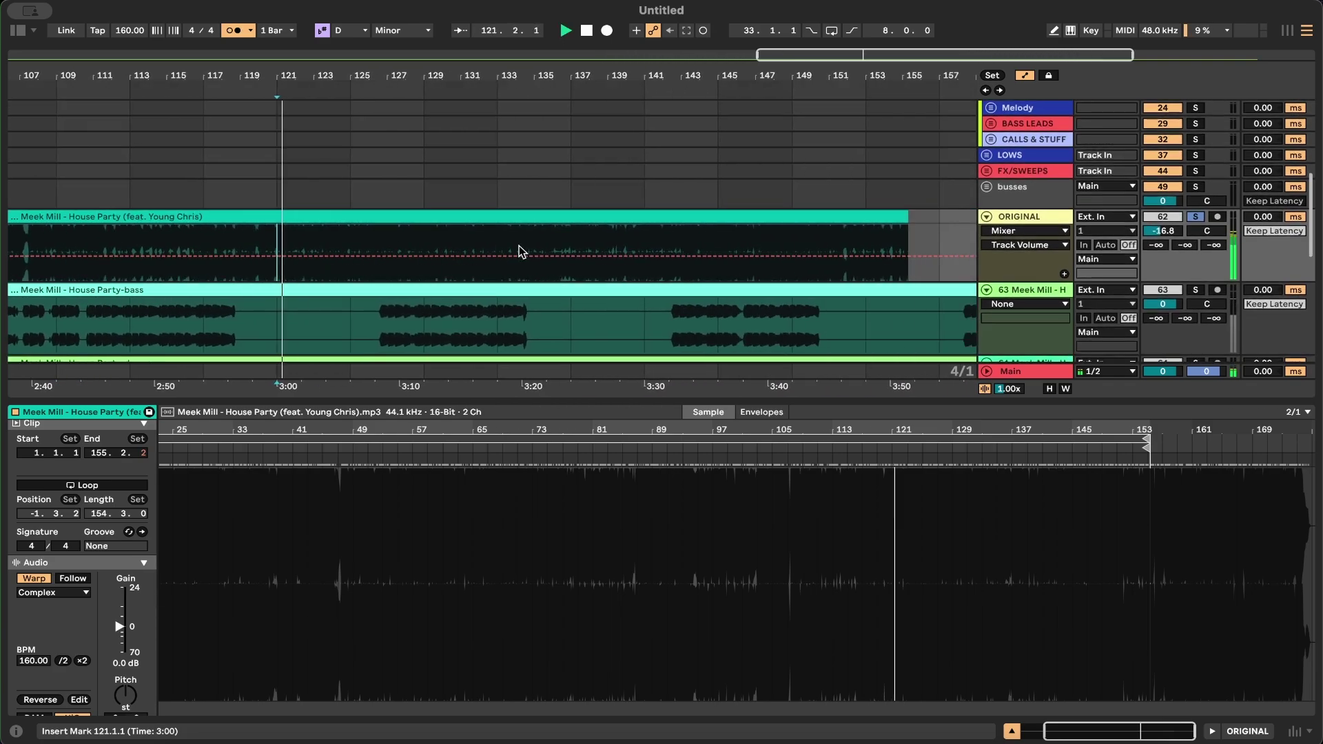
left_click(751, 242)
scroll(753, 244, "down", 3)
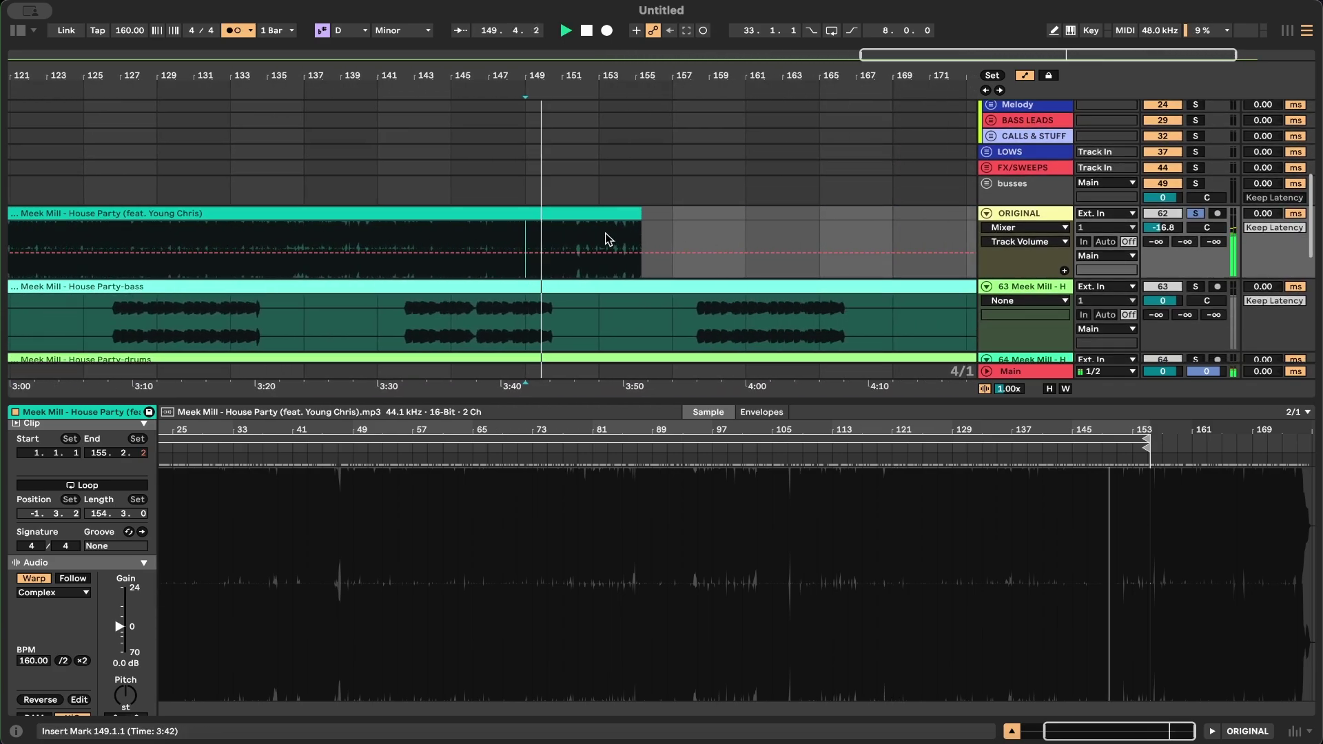
scroll(606, 238, "left", 10)
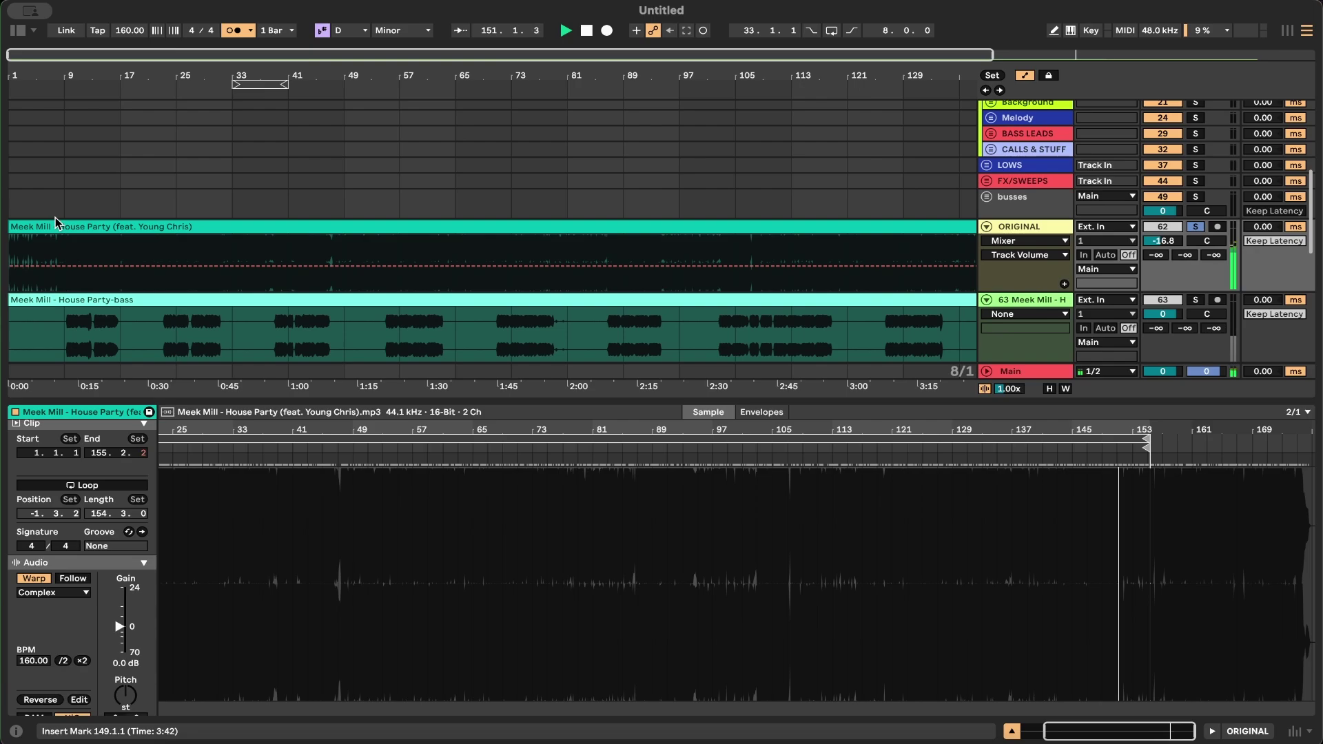
key("space")
Step: Shift the original clip later on the timeline and extend its start back to -1.4.2 to uncover the audio before the first beat
scroll(26, 242, "up", 10)
scroll(52, 269, "up", 6)
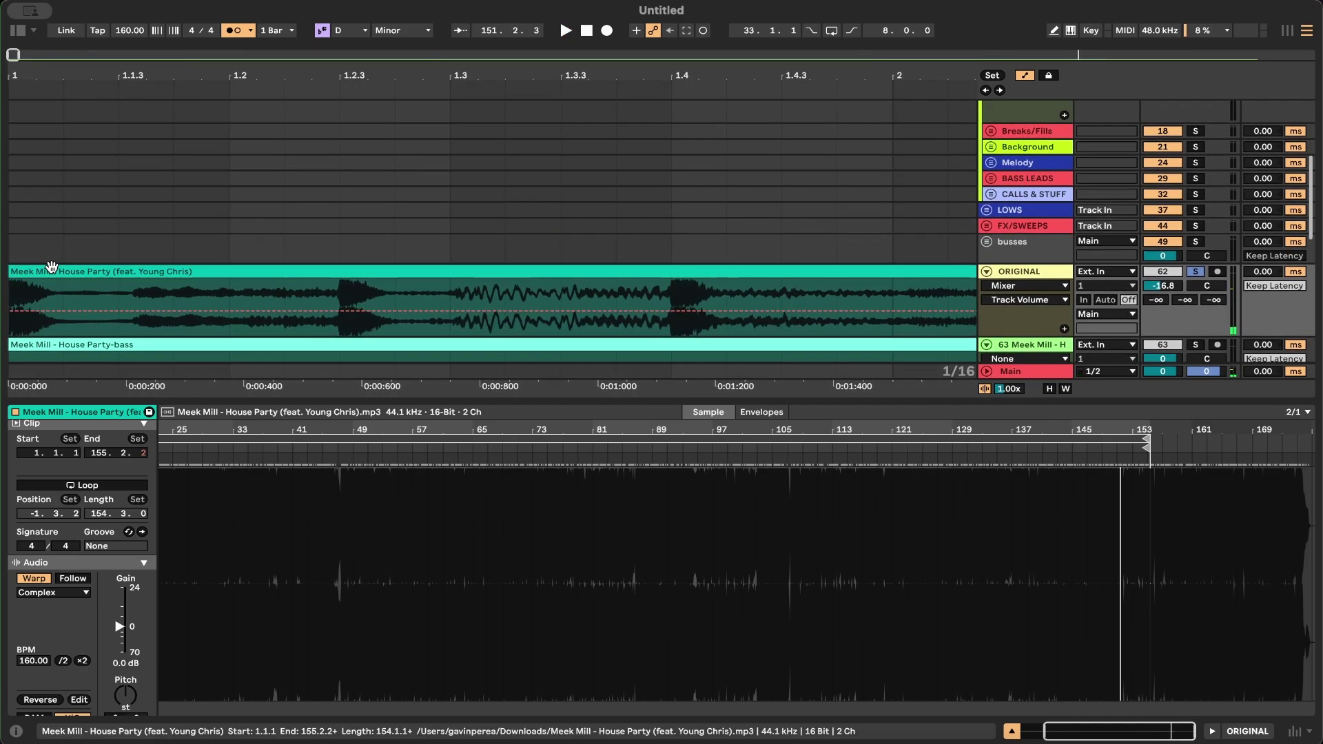
scroll(33, 277, "up", 5)
mouse_move(48, 278)
left_mouse_down()
mouse_move(582, 293)
mouse_move(58, 278)
left_mouse_up()
left_click(334, 278)
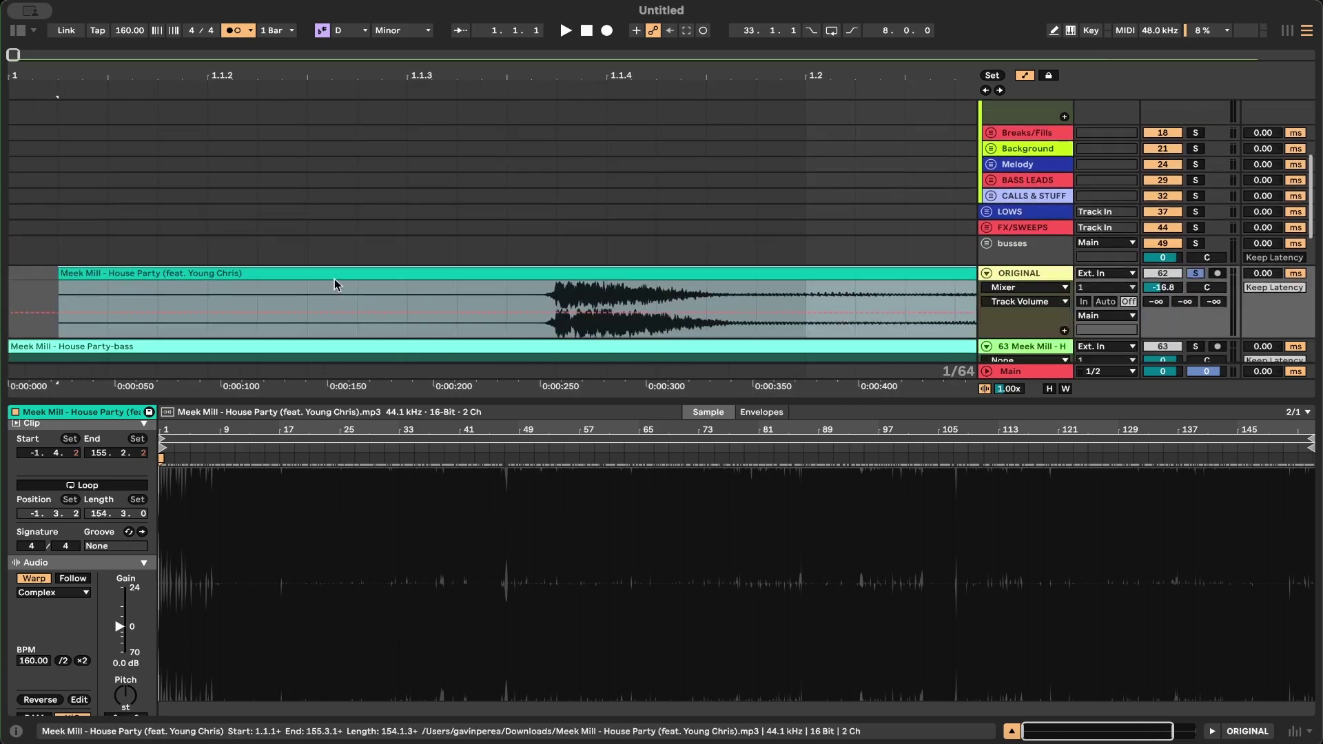
Step: Move the original clip to begin shortly after 1.1.3 and extend its start back to -1.3.4, near the beginning of the timeline
scroll(333, 279, "down", 5)
key("super+z")
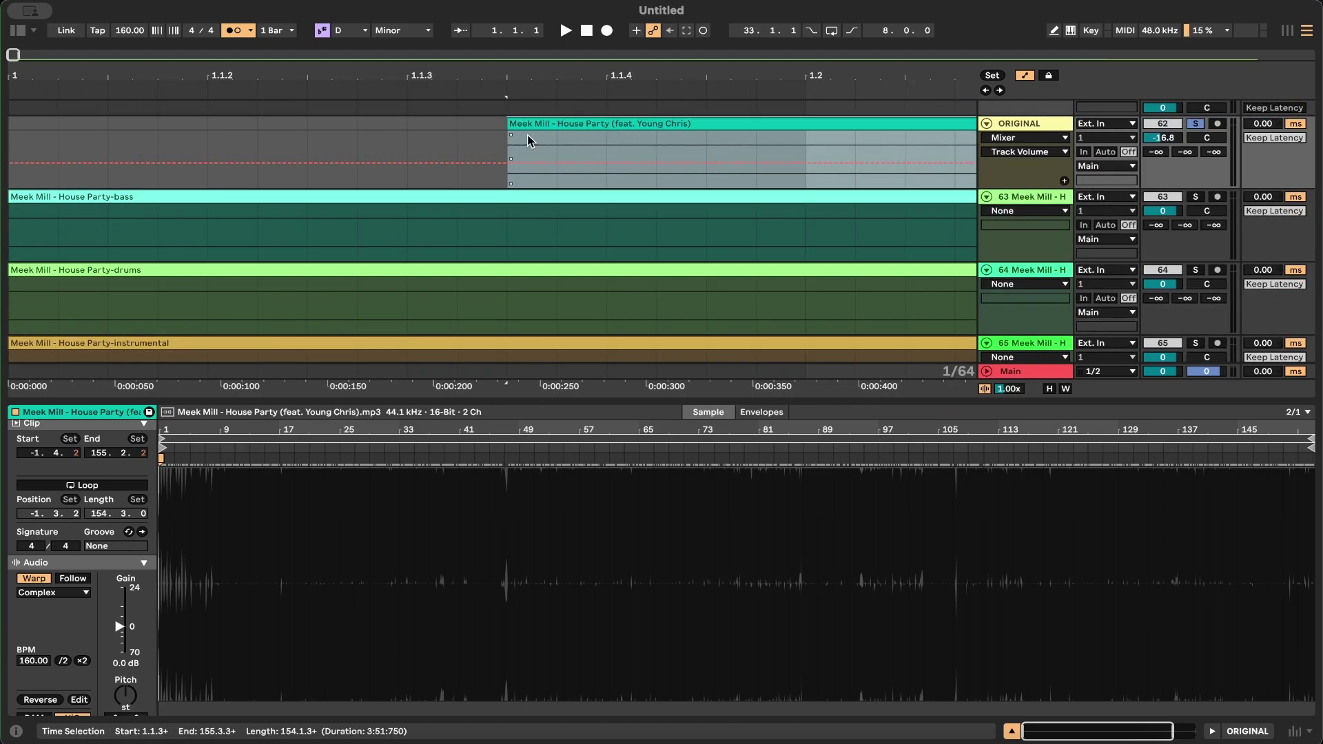
left_click_drag(507, 123, 58, 123)
scroll(375, 147, "down", 6)
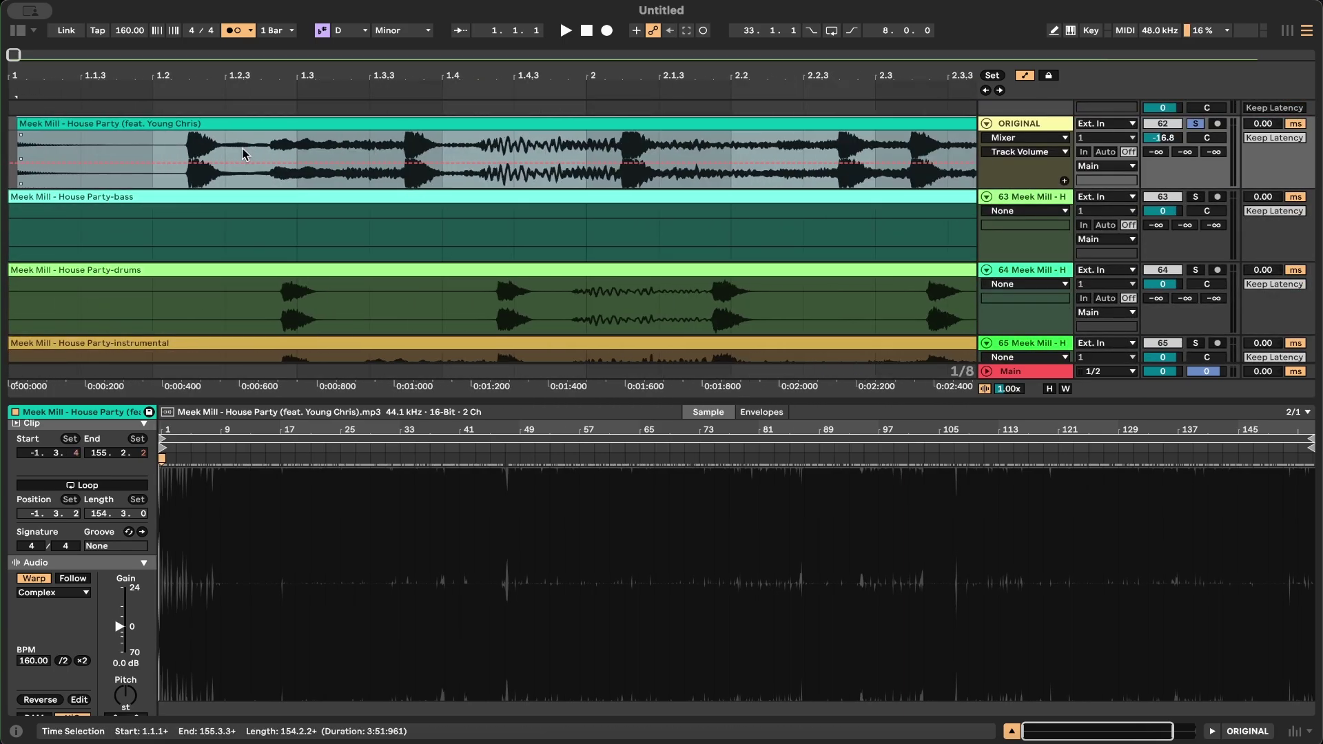
Step: Undo the recent moves and start extensions of the original clip, returning it to the beginning of the timeline
scroll(193, 161, "up", 10)
scroll(721, 248, "left", 8)
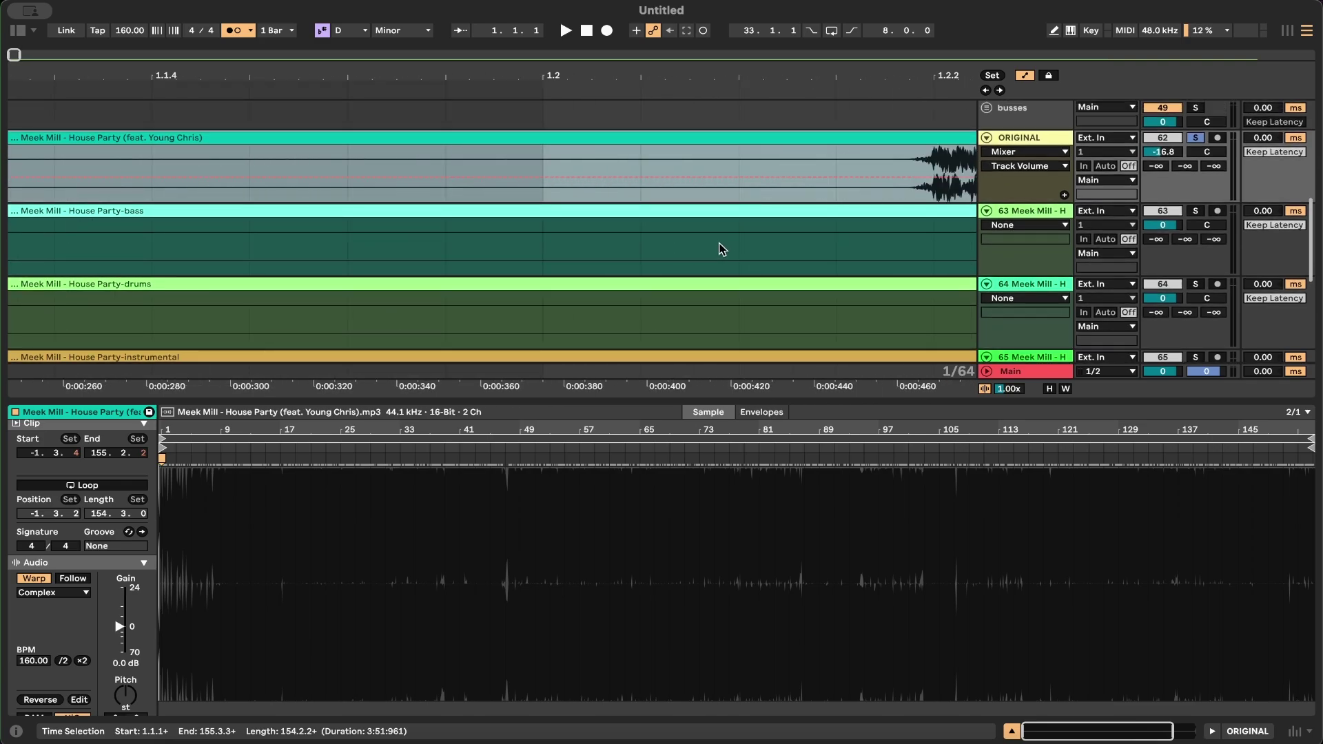
key("super+z")
scroll(425, 172, "down", 5)
key("super+z")
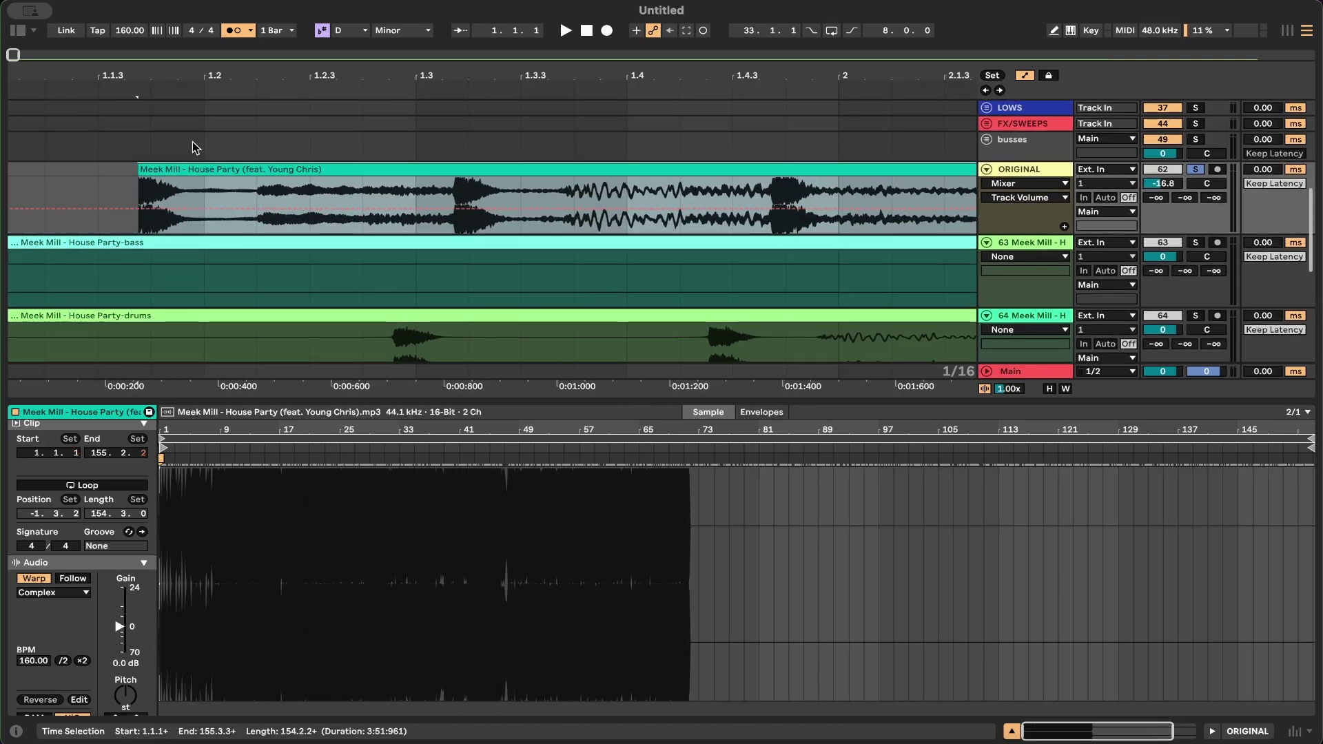
key("super+z")
key("super+z")
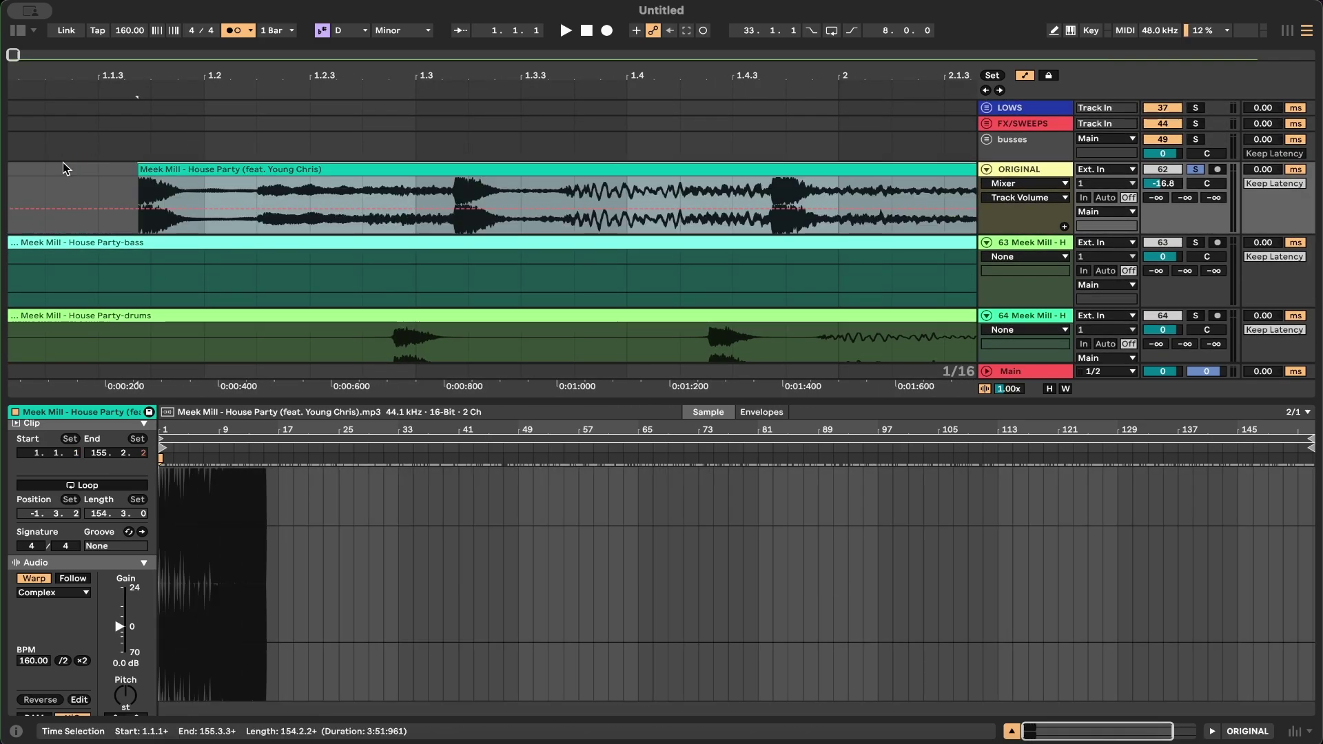
key("super+shift+z")
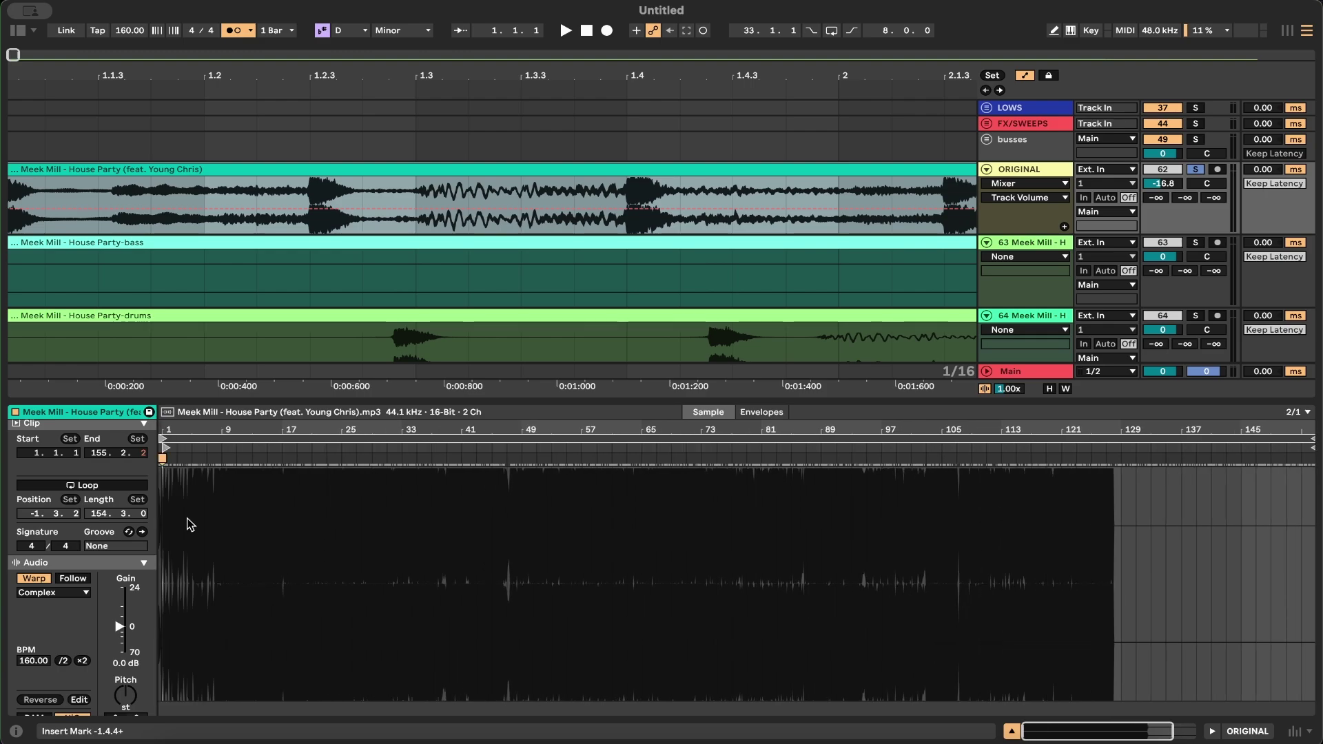
Step: Apply Warp From Here (Straight) at the original song's first-beat warp marker and check the following beats against the grid
scroll(201, 527, "up", 5)
scroll(192, 466, "up", 10)
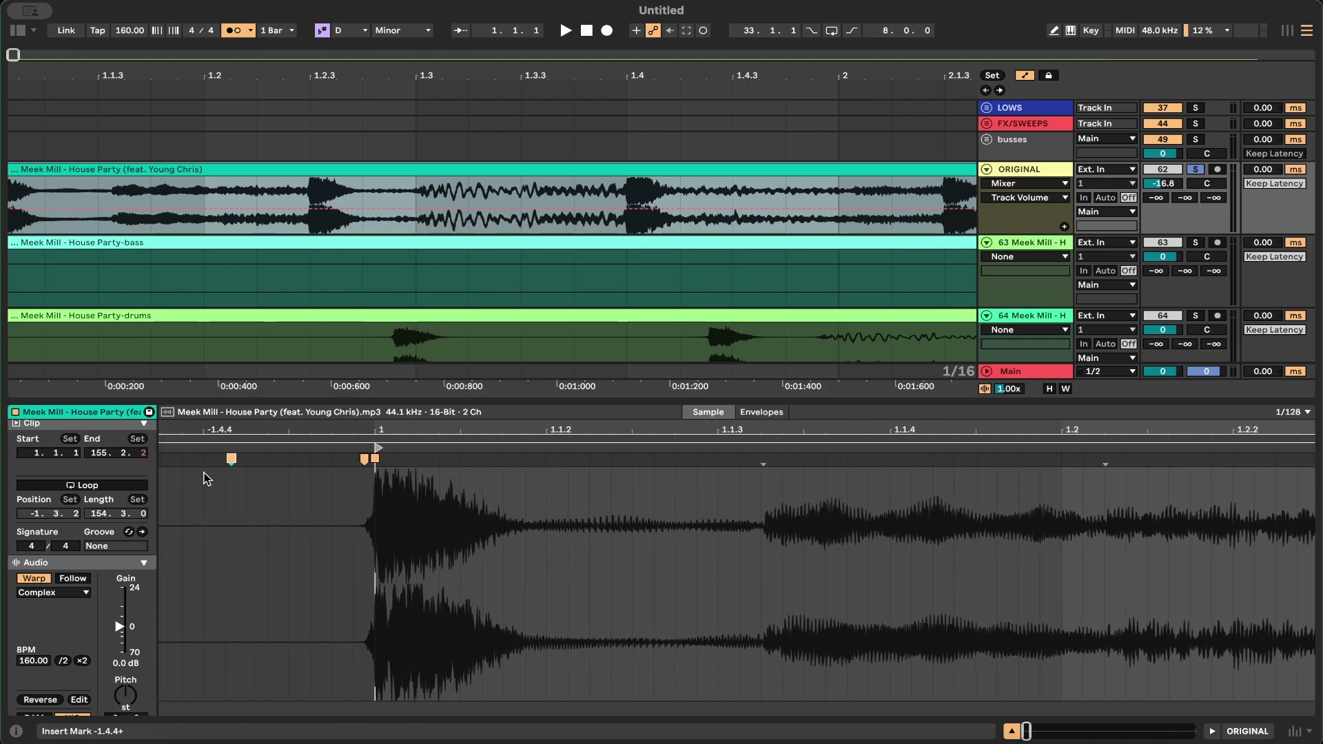
scroll(448, 510, "left", 2)
scroll(579, 507, "up", 5)
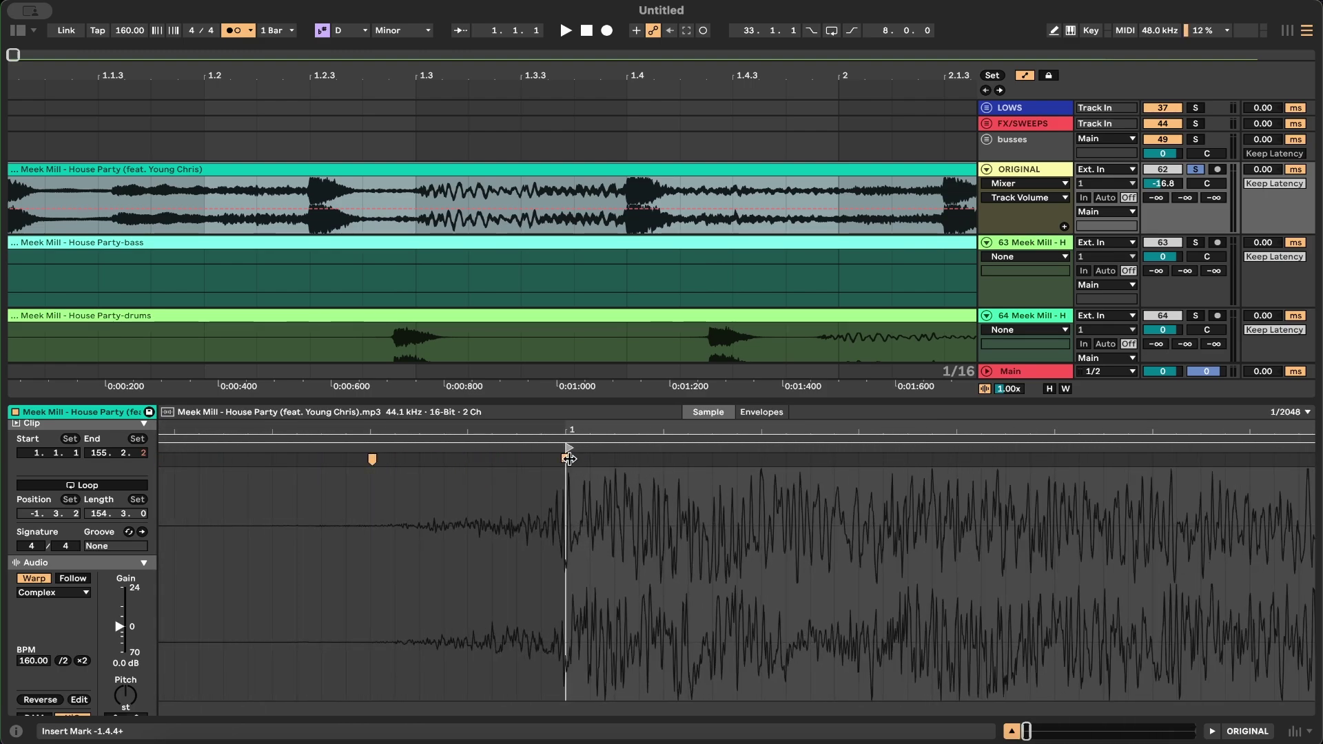
right_click(567, 458)
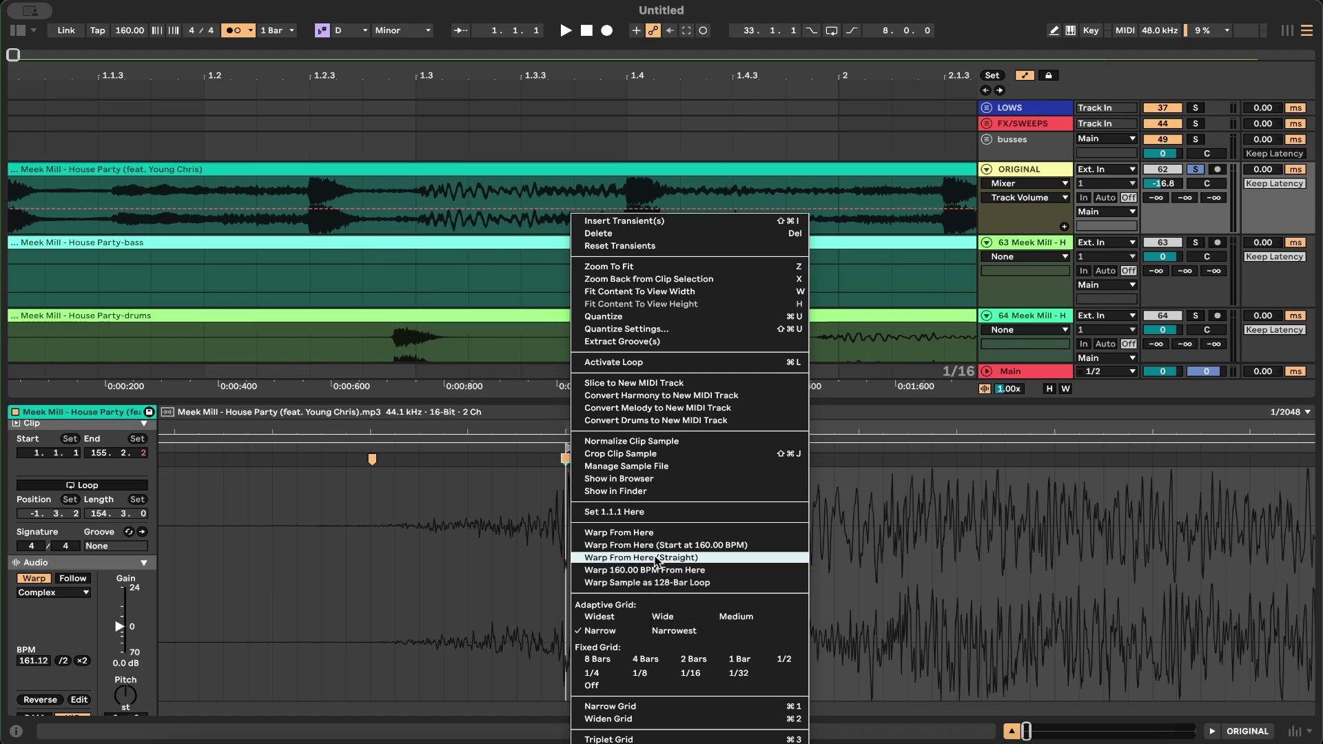
left_click(698, 558)
scroll(744, 511, "up", 5)
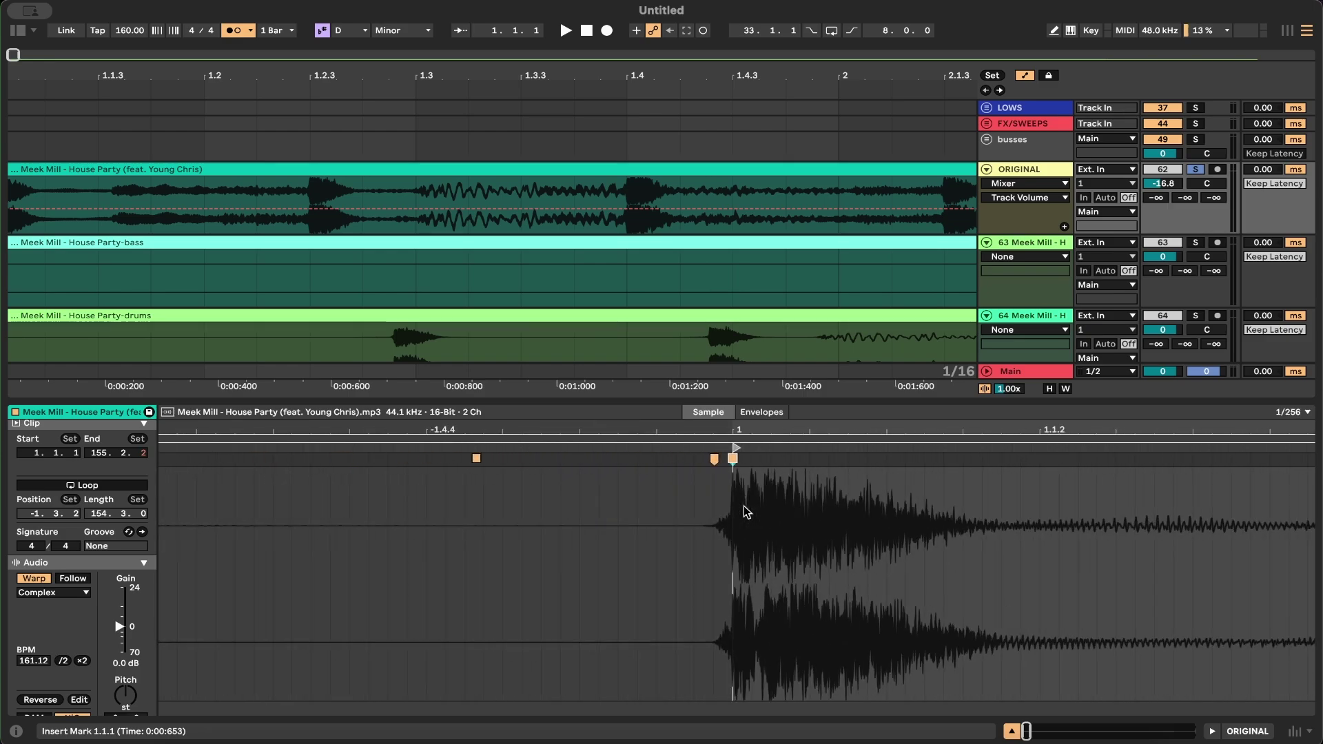
scroll(744, 511, "down", 8)
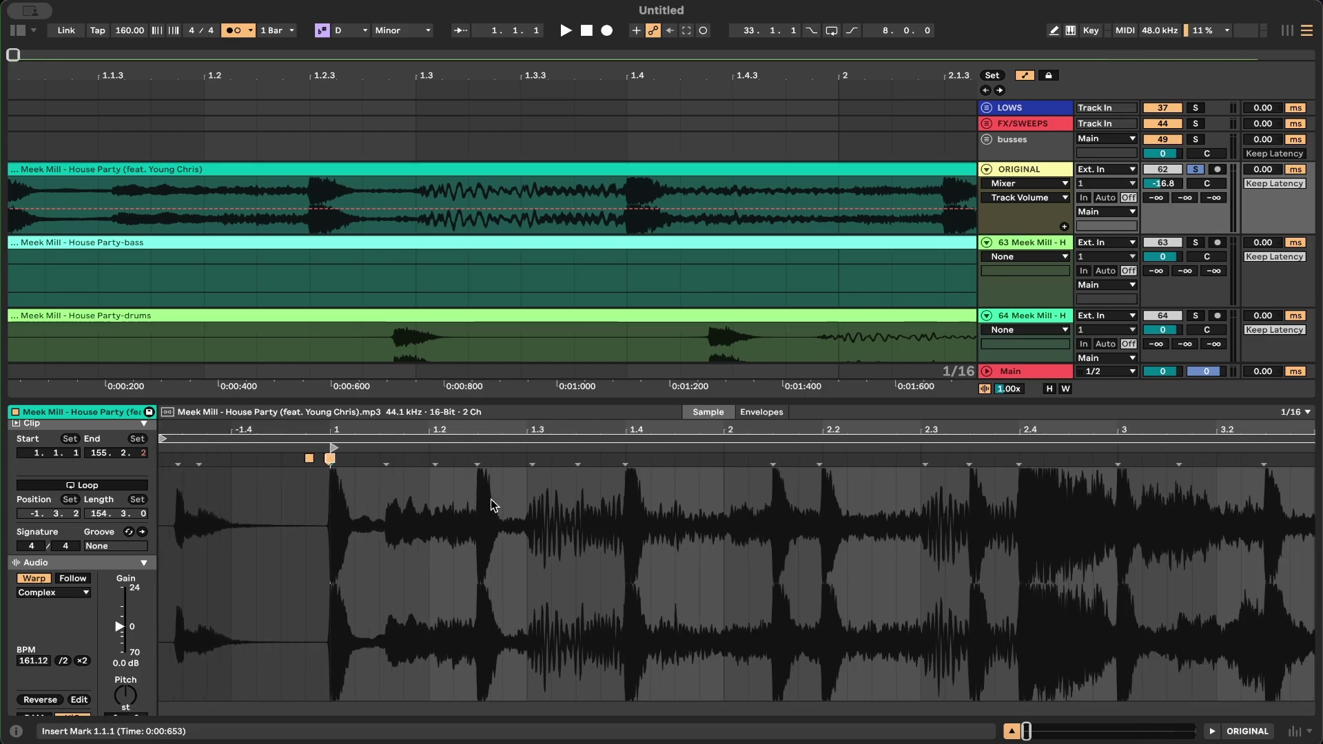
scroll(232, 476, "up", 5)
scroll(258, 485, "down", 4)
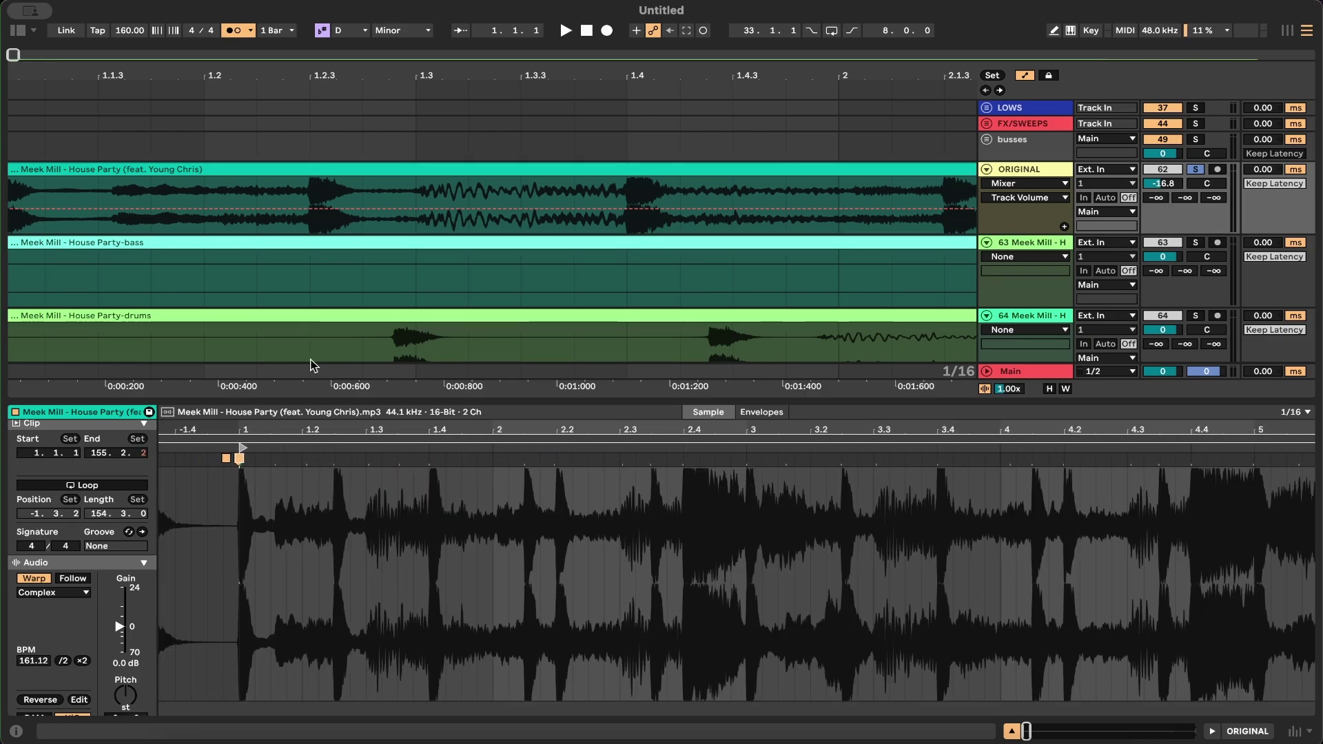
Step: Split the bass, drums, instrumental, other and vocals clips at the first drum hit, just after 1.2.4
scroll(333, 299, "down", 5)
scroll(268, 363, "down", 1)
key("super+alt+l")
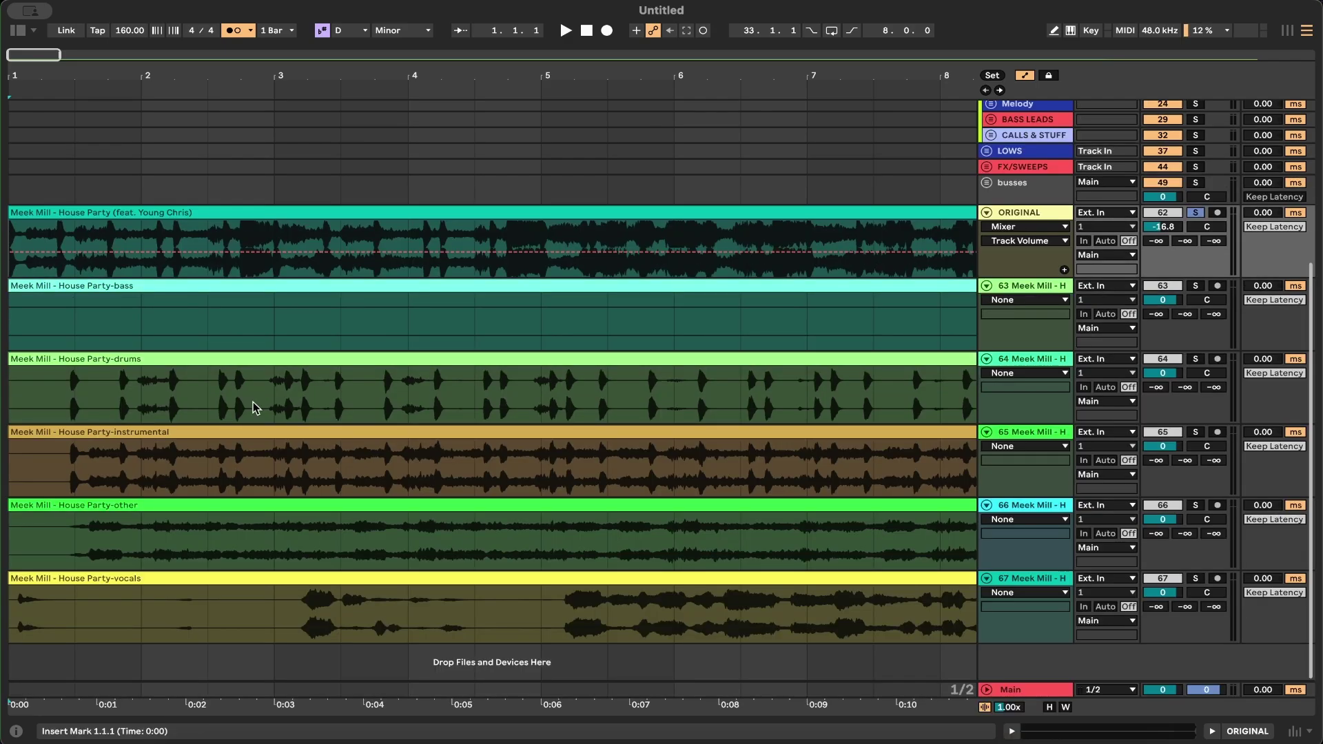
left_click(152, 285)
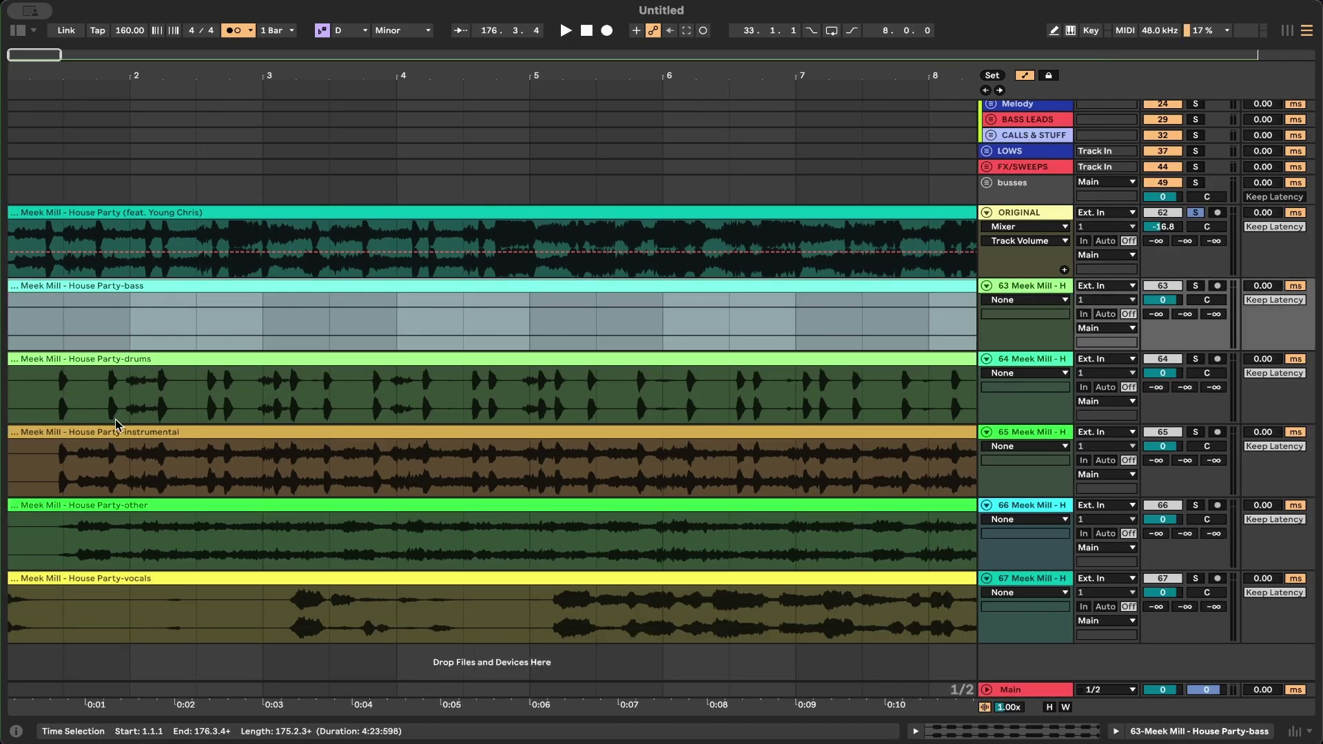
scroll(291, 474, "up", 15)
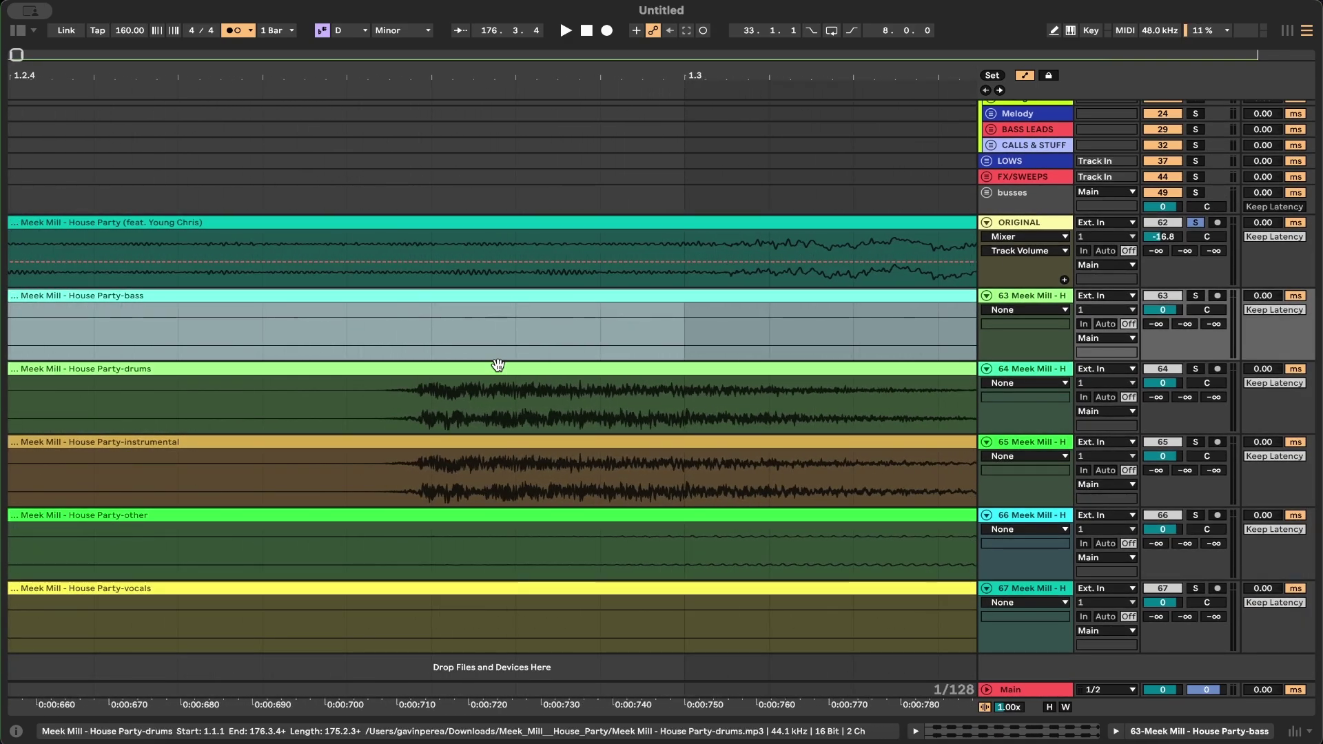
scroll(433, 353, "up", 8)
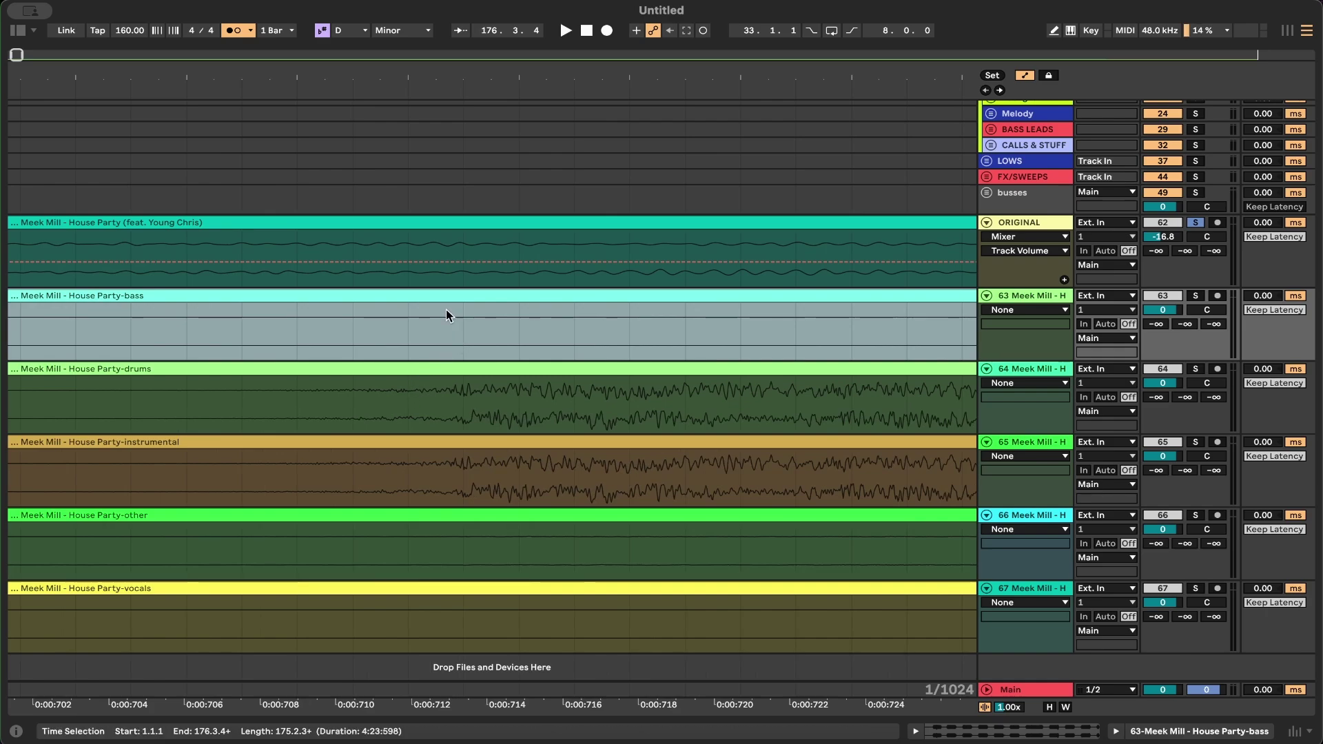
left_click_drag(448, 320, 449, 634)
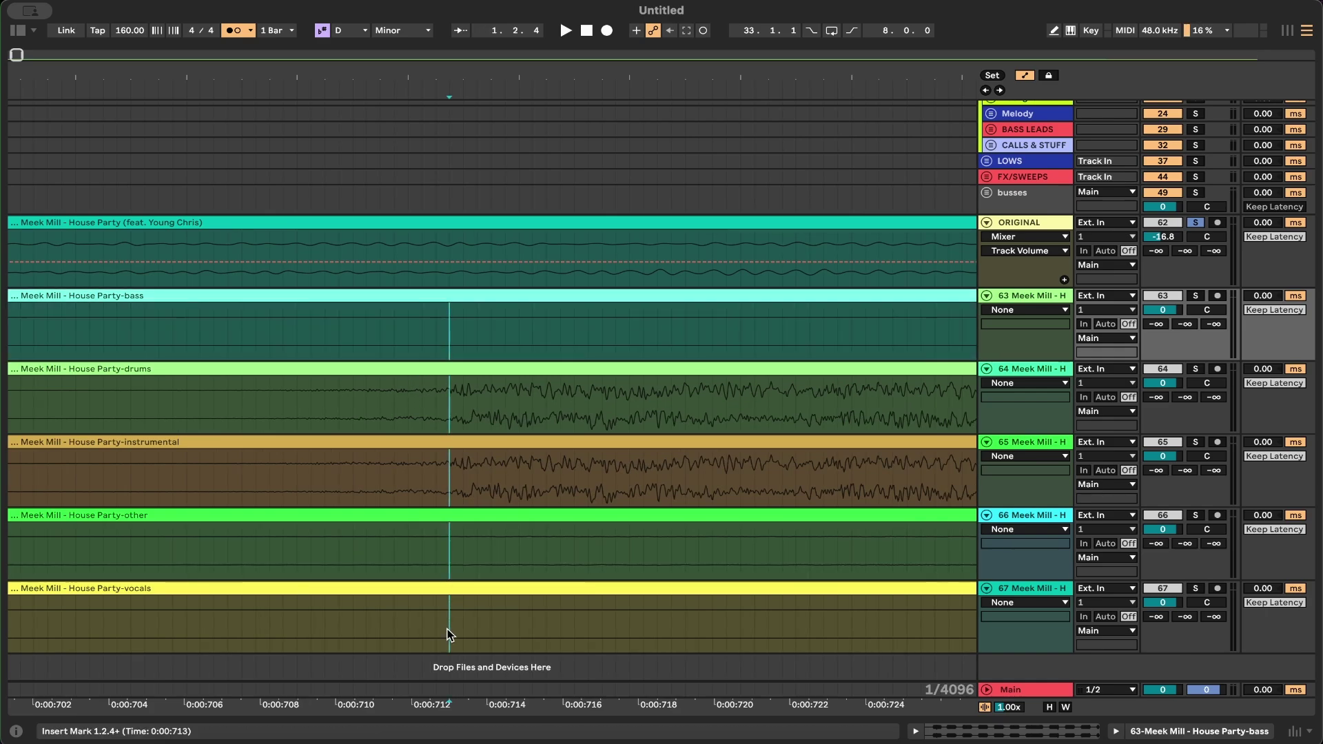
key("super+e")
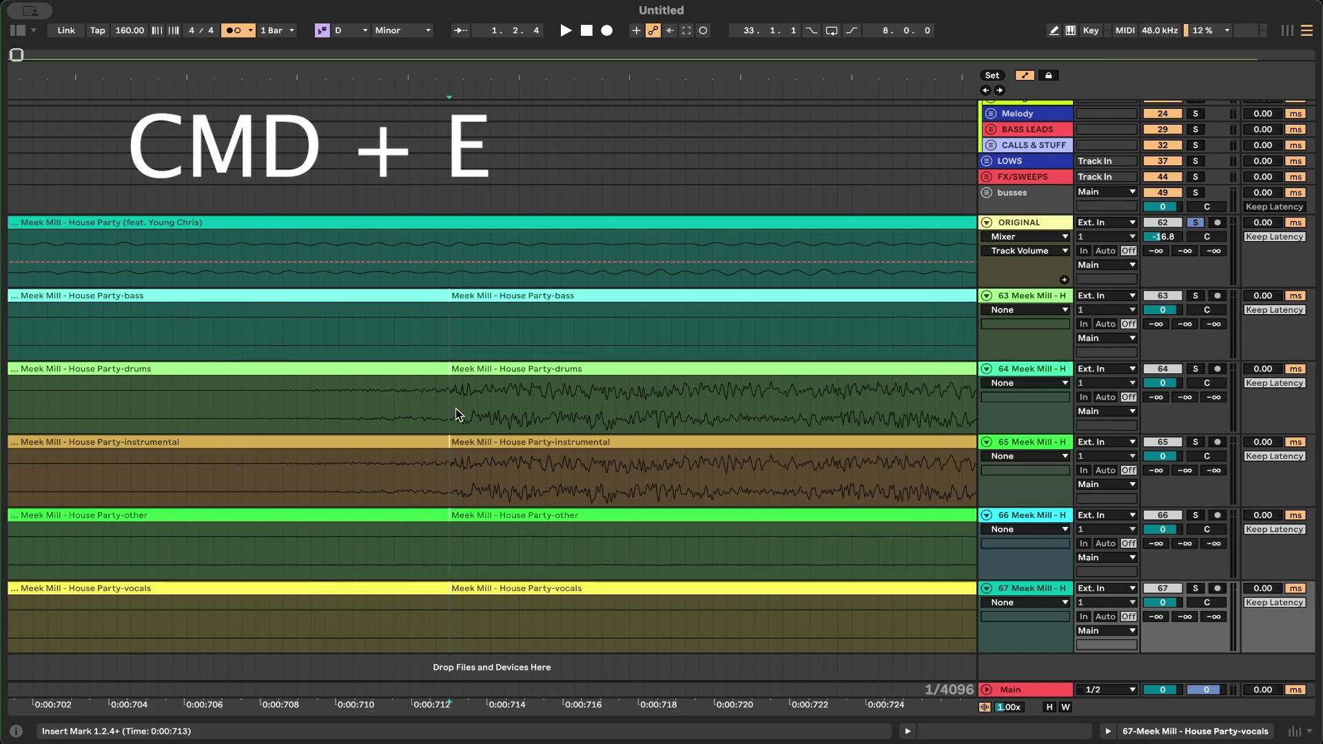
Step: Delete the leading sections of all five stem clips before the split at the first drum hit
scroll(470, 442, "up", 2)
scroll(464, 441, "down", 5)
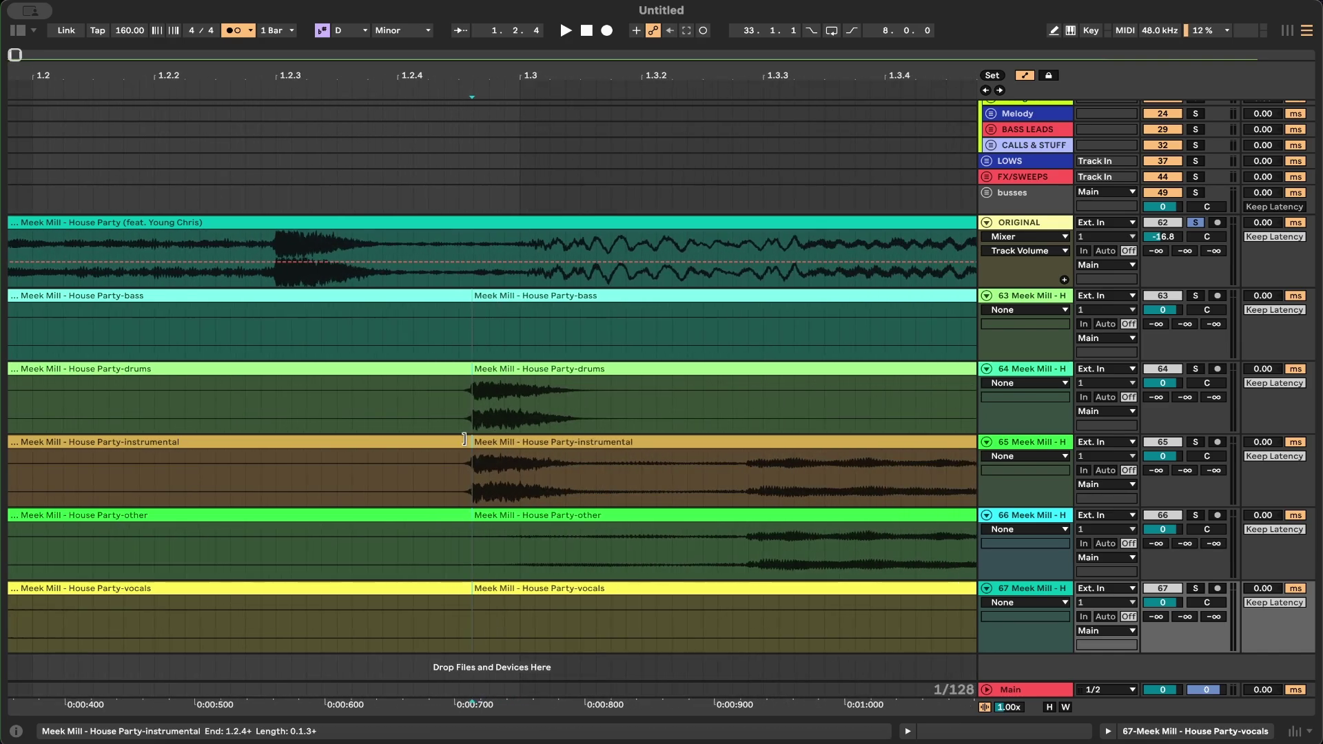
left_click(387, 299)
left_click(346, 589, "shift")
key("Delete")
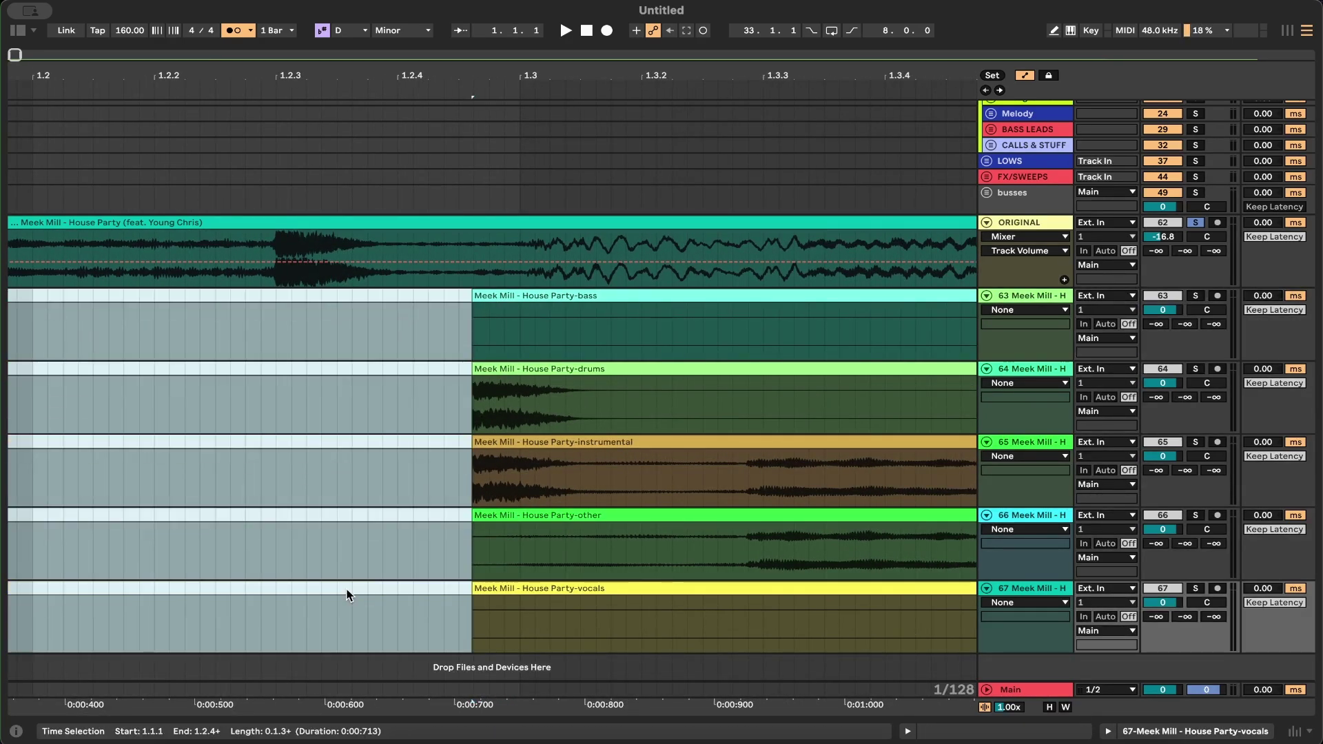
left_click(378, 458)
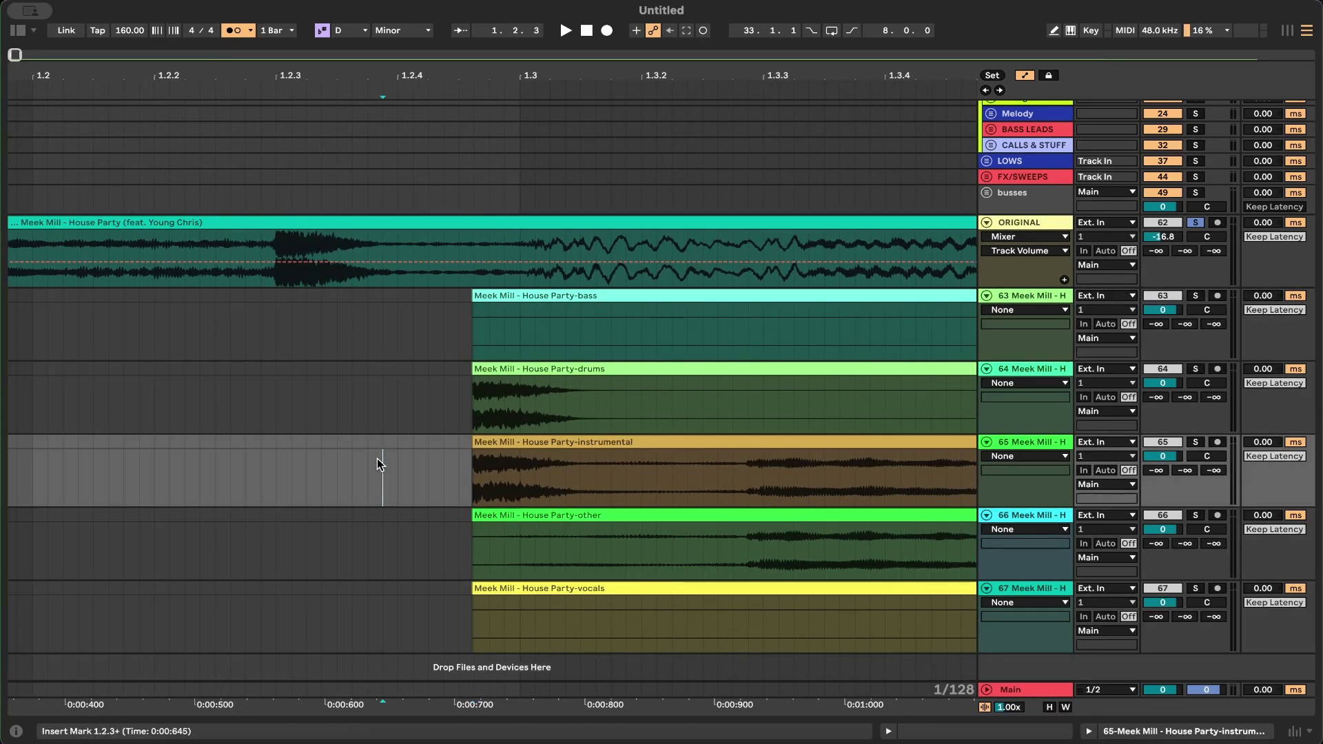
Step: Move the five trimmed stem clips together to start at 1.1.1, aligned with the original song
scroll(378, 458, "down", 5)
left_click(133, 296)
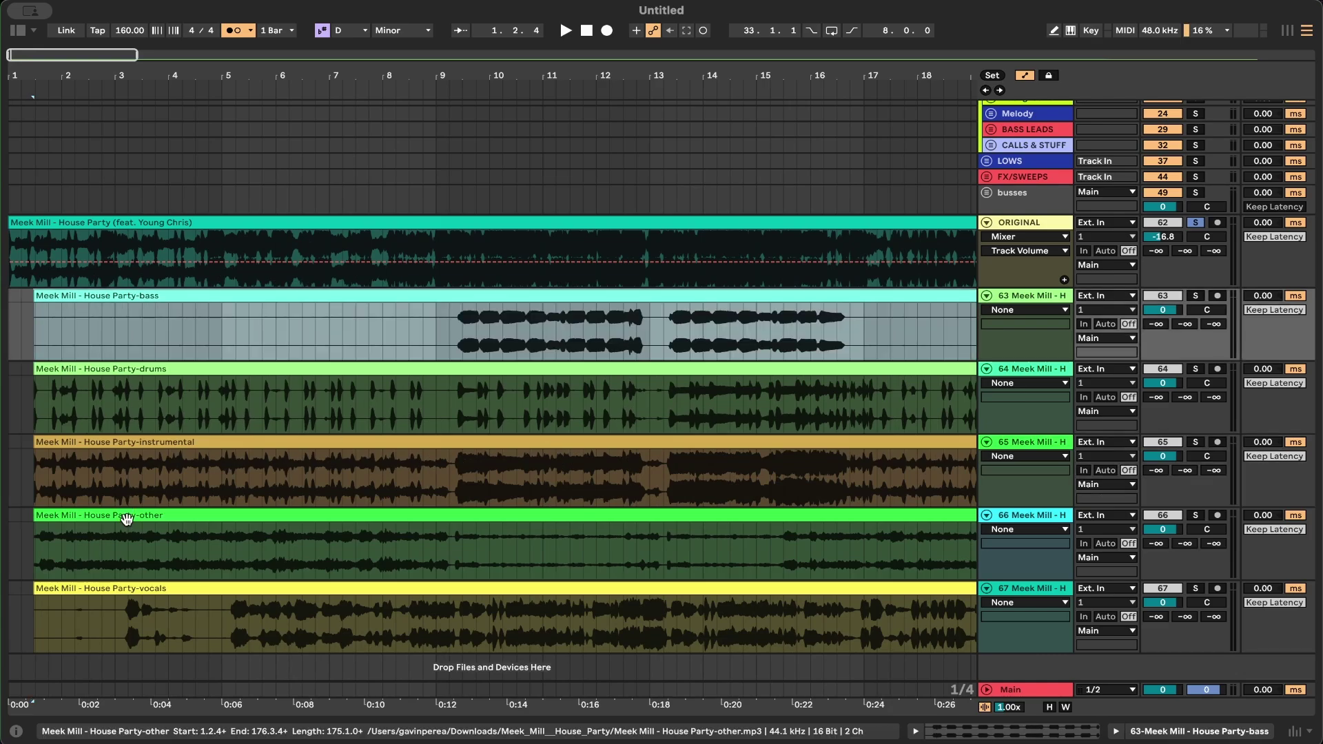
left_click(110, 589, "shift")
left_click_drag(110, 589, 52, 594)
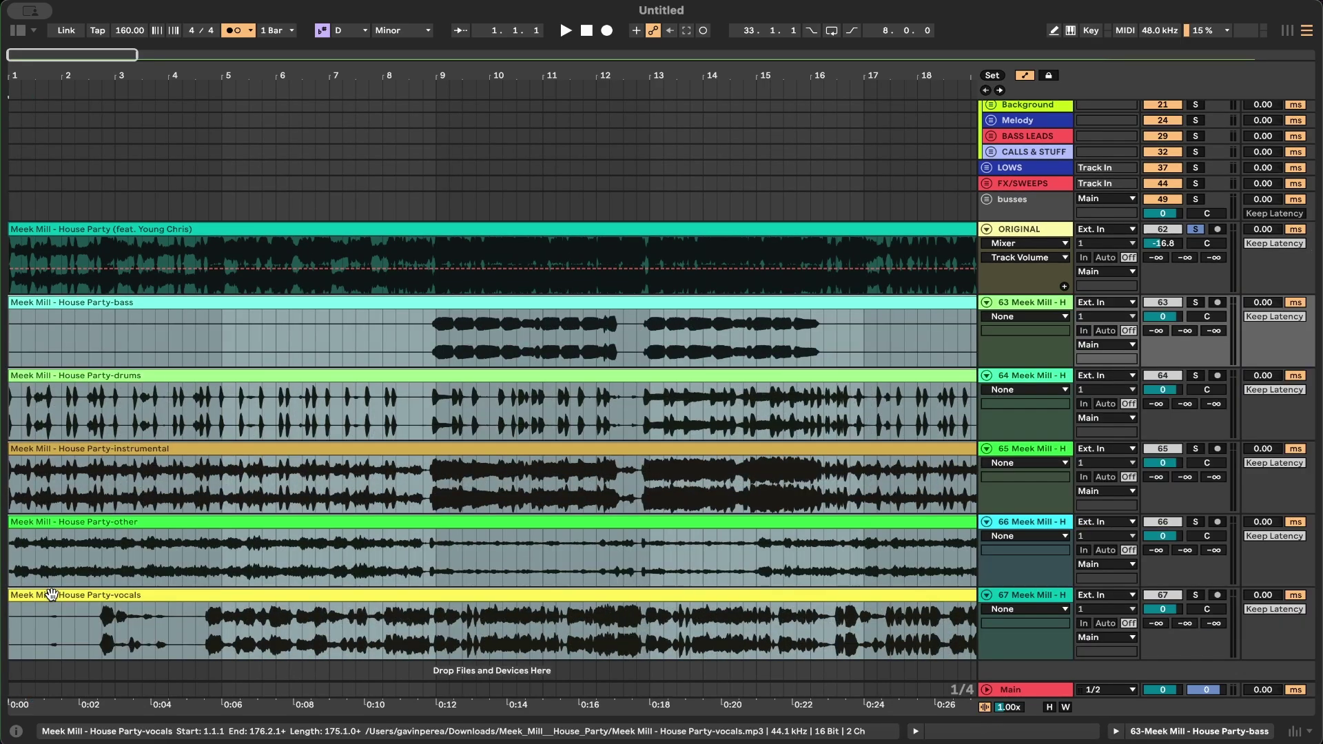
scroll(108, 327, "up", 5)
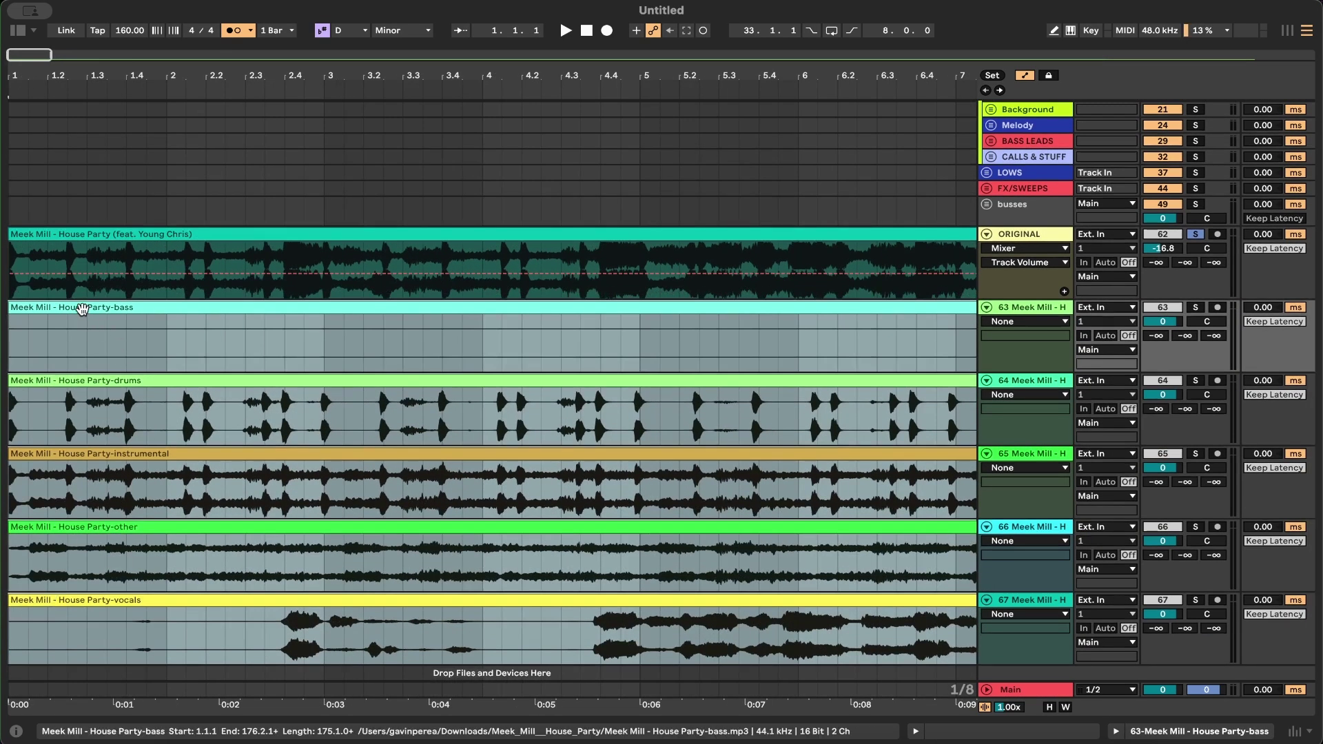
Step: Turn on Warp for all five stem clips and check the vocals and other clips' settings
double_click(82, 308)
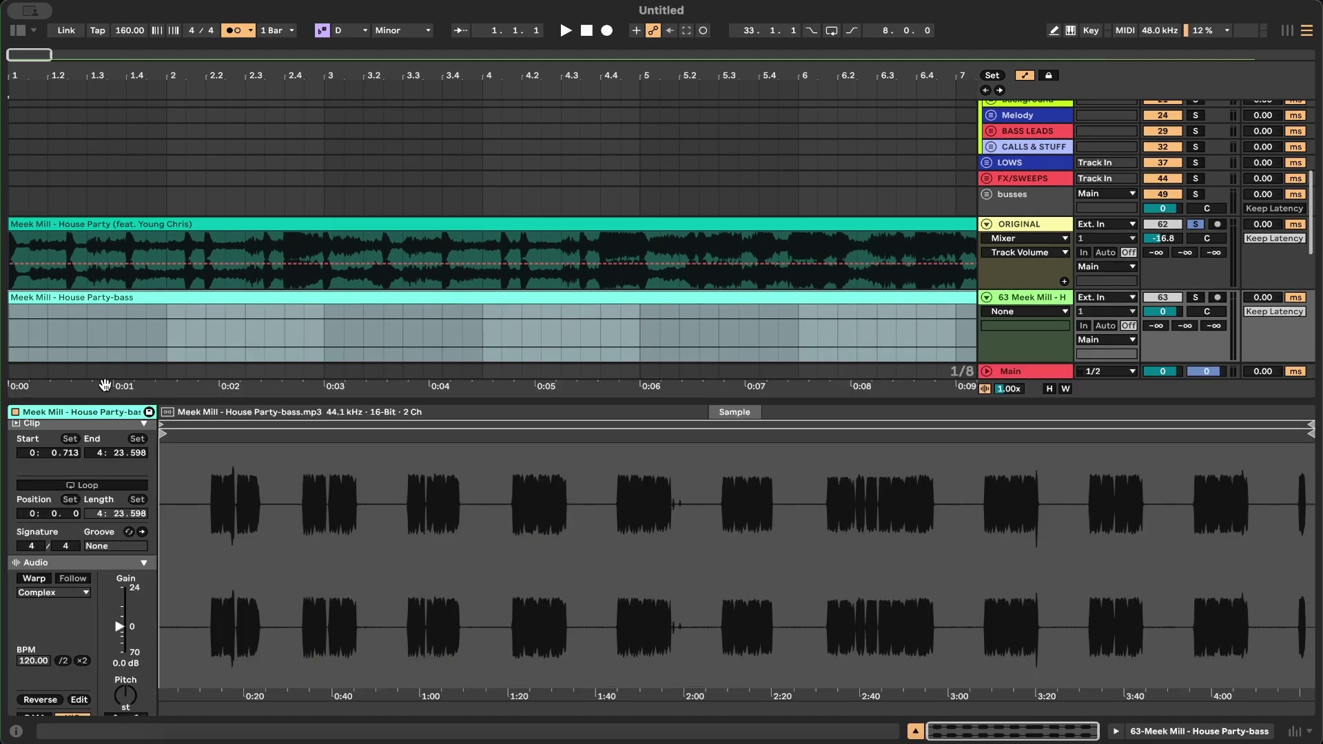
scroll(120, 337, "down", 5)
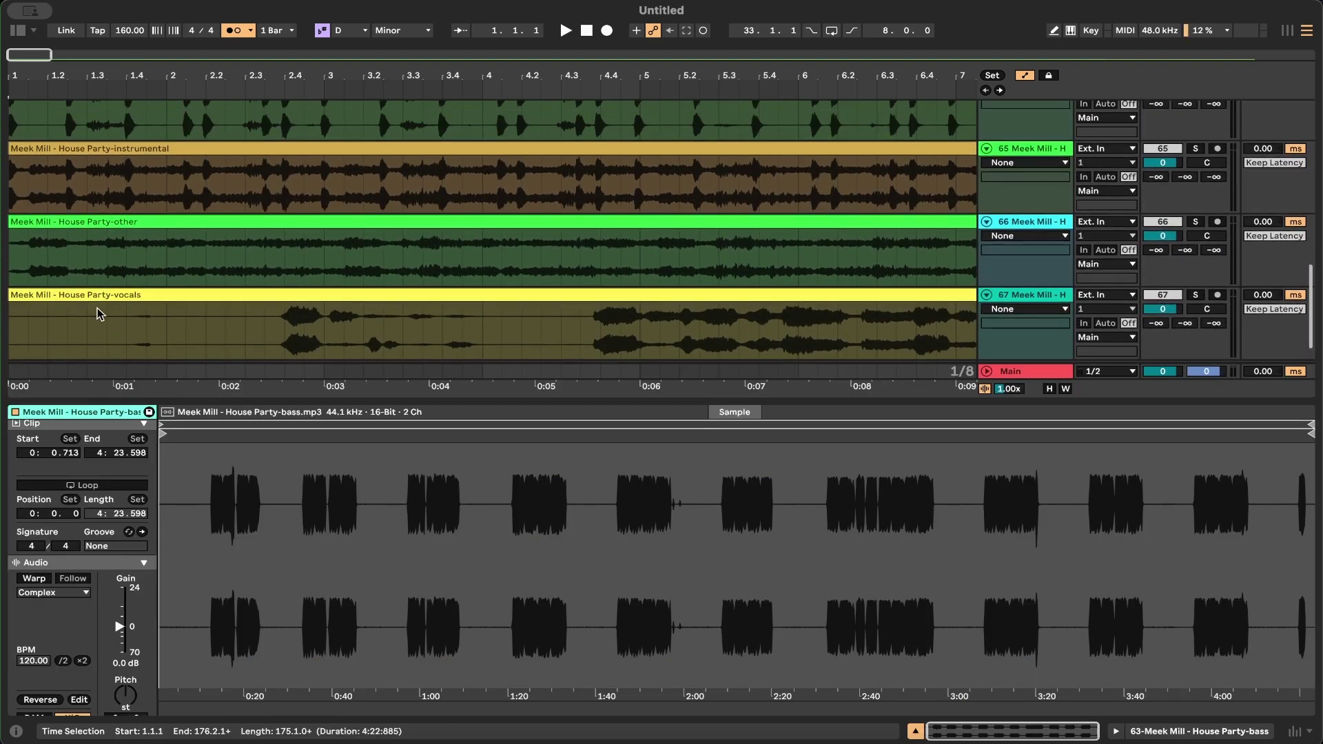
left_click(91, 295, "shift")
left_click(36, 578)
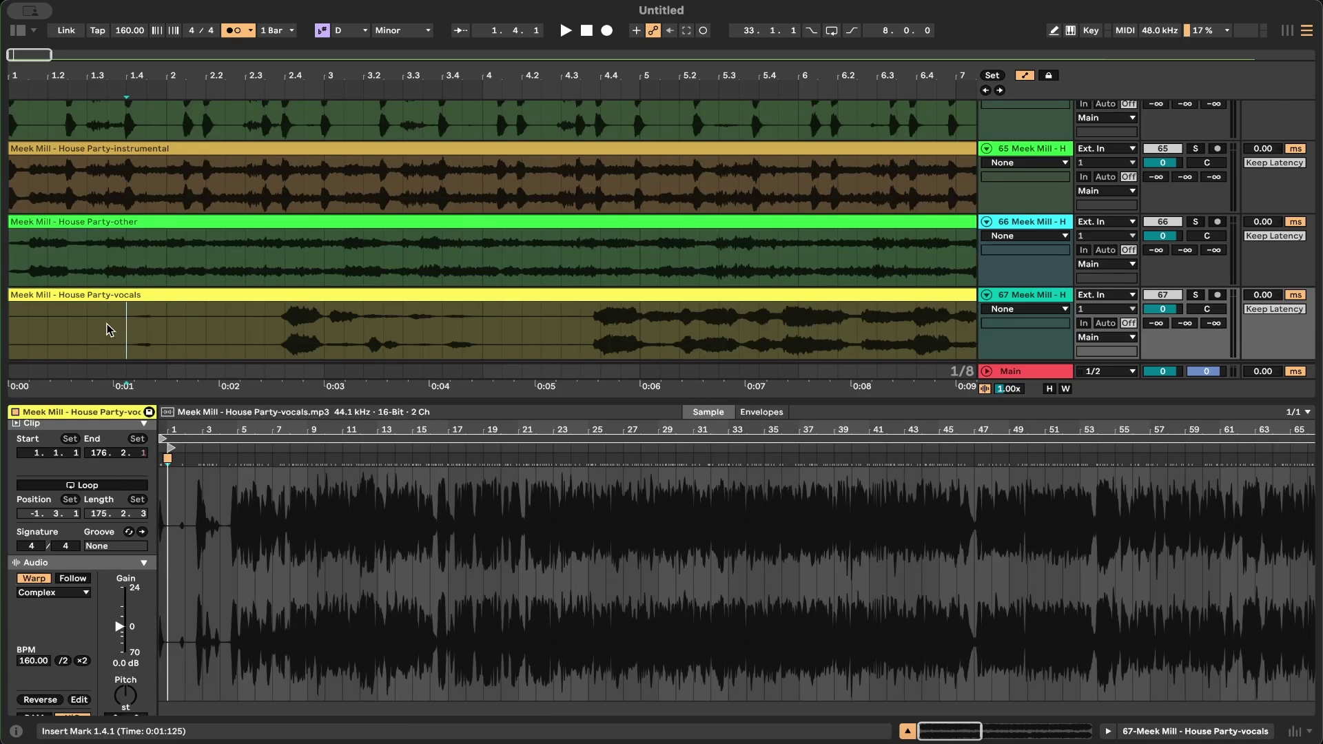
left_click(111, 330)
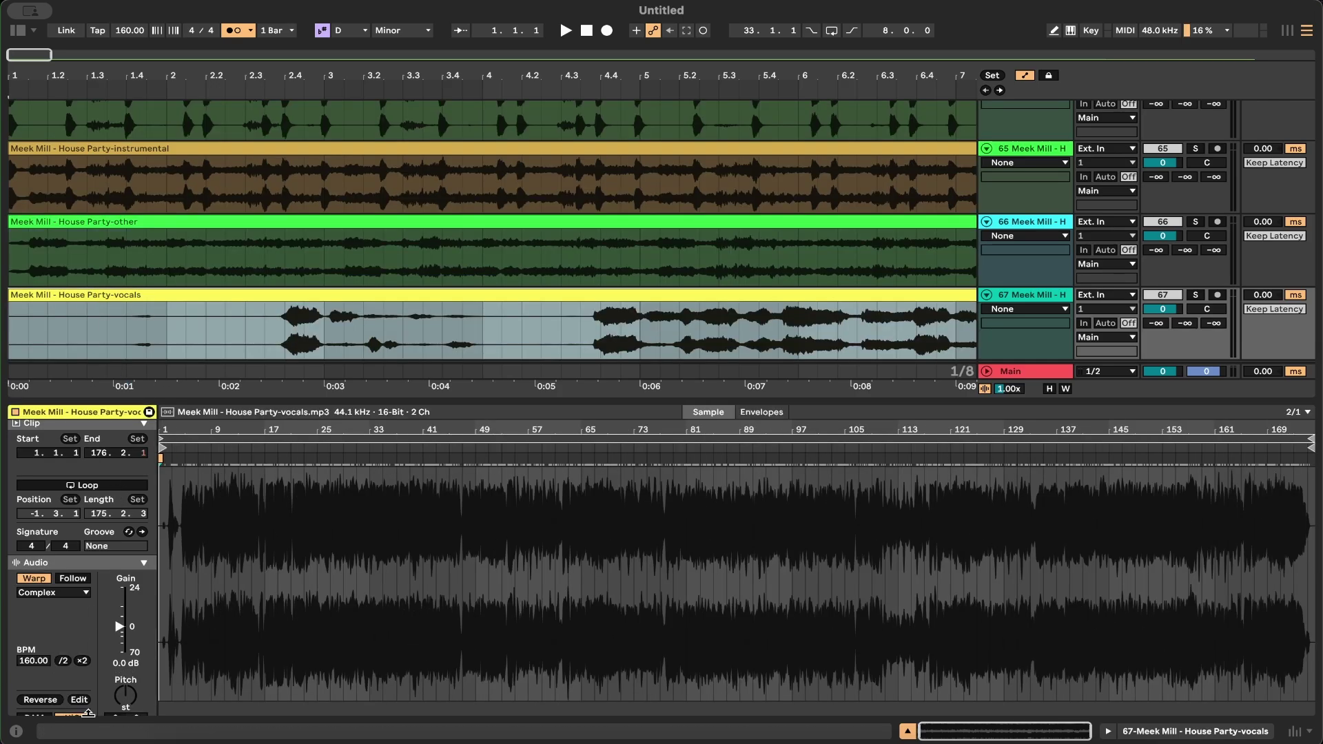
left_click(121, 222)
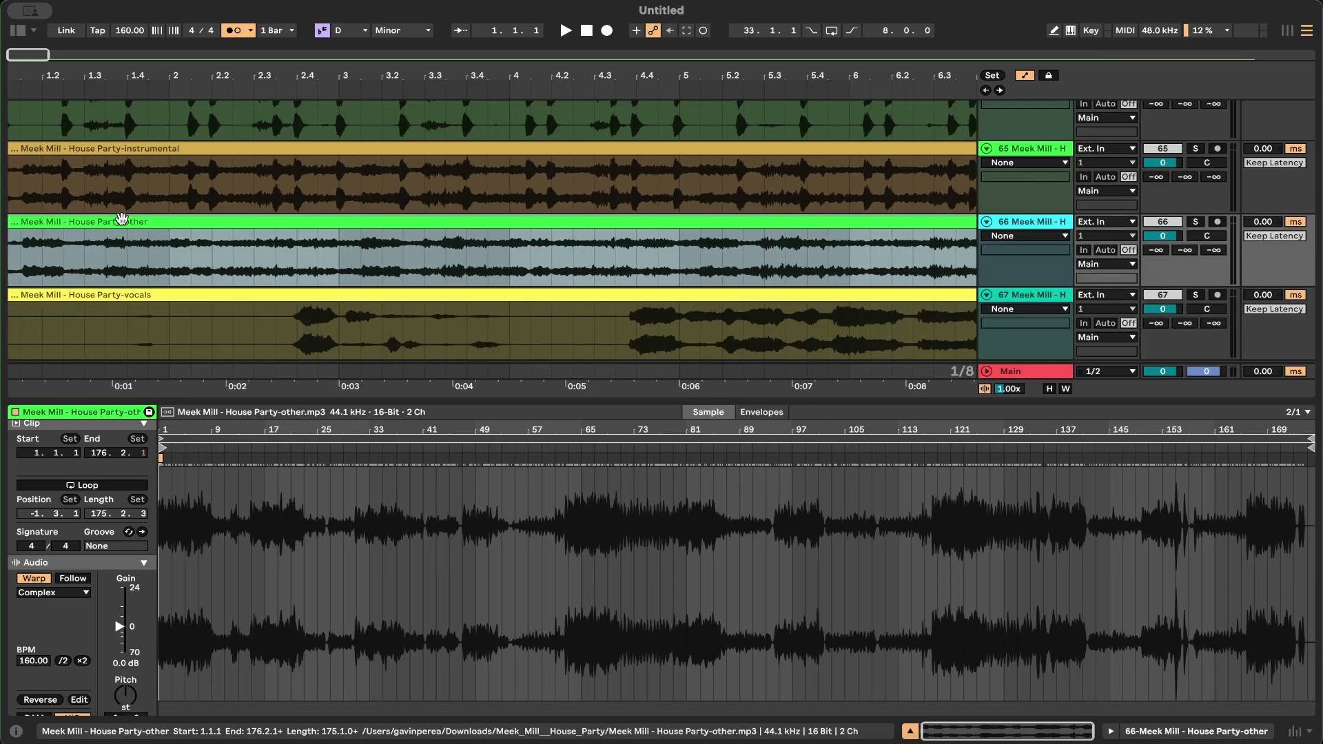
scroll(121, 223, "up", 5)
scroll(121, 219, "up", 3)
left_click_drag(192, 402, 195, 409)
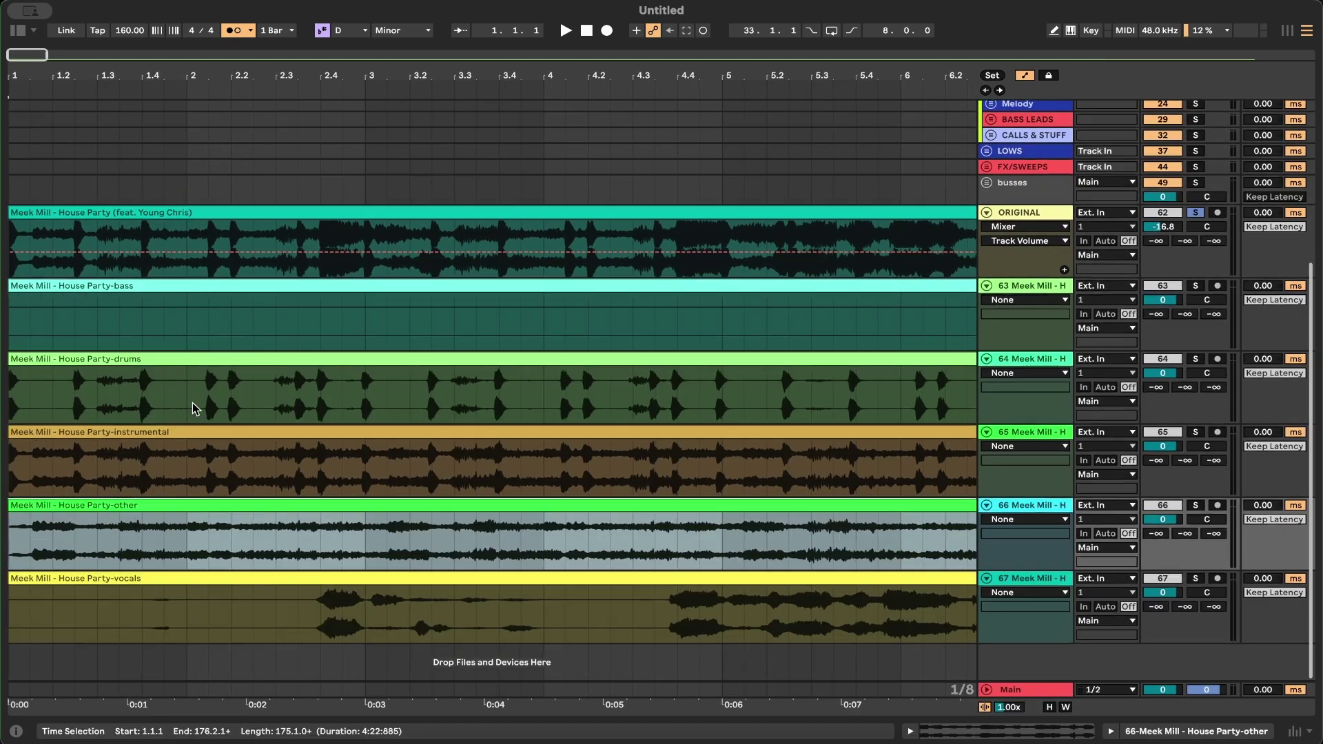
Step: Solo the drums stem and play it from the start of the timeline
left_click(1197, 358)
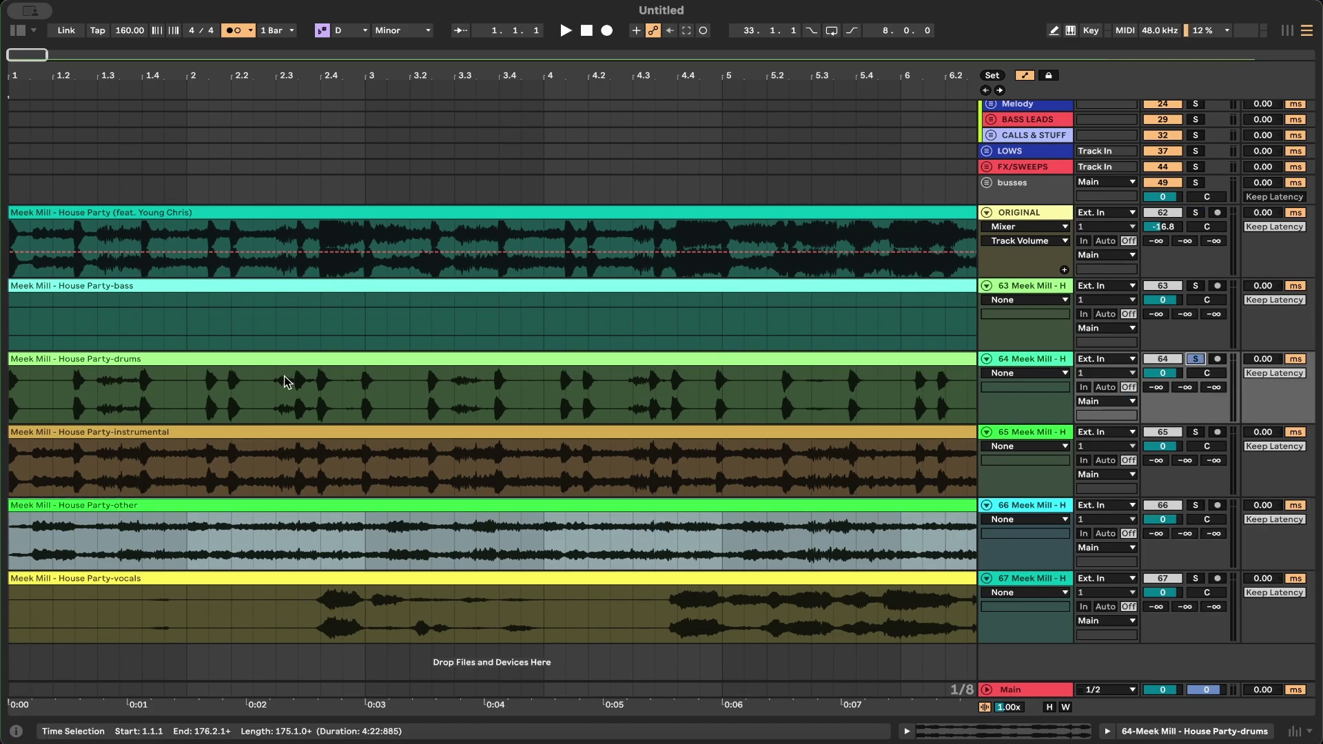
left_click(209, 366)
left_click(165, 358)
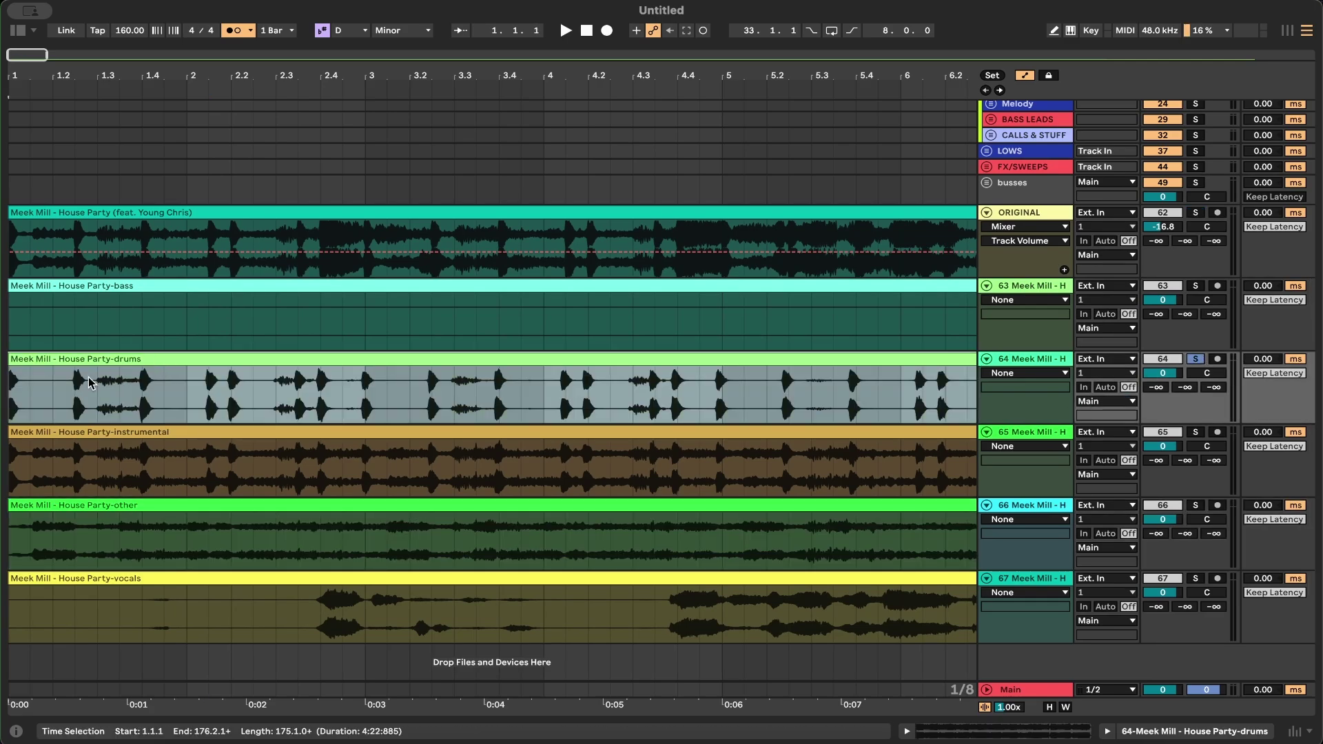
scroll(89, 381, "down", 10)
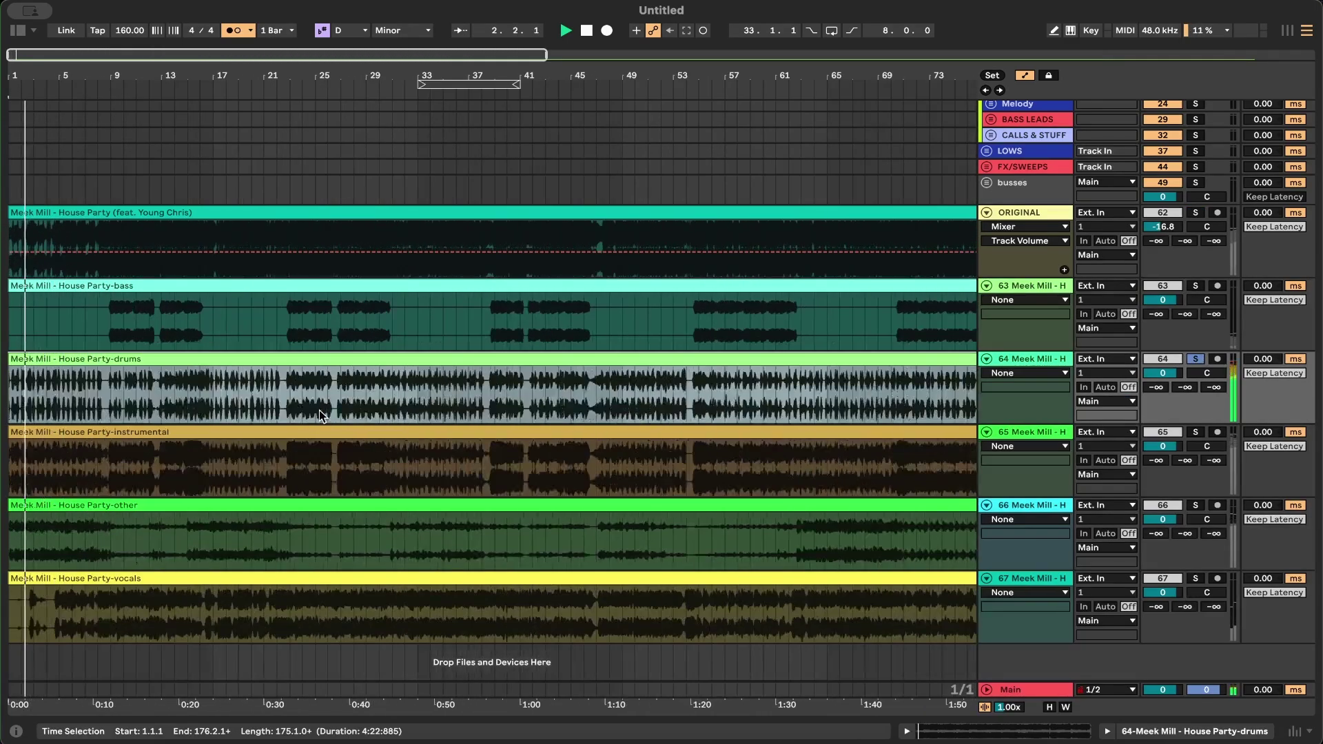
Step: Audition the drums stem from bars 36 and 53 and inspect its hits against the grid around bar 57
left_click(460, 404)
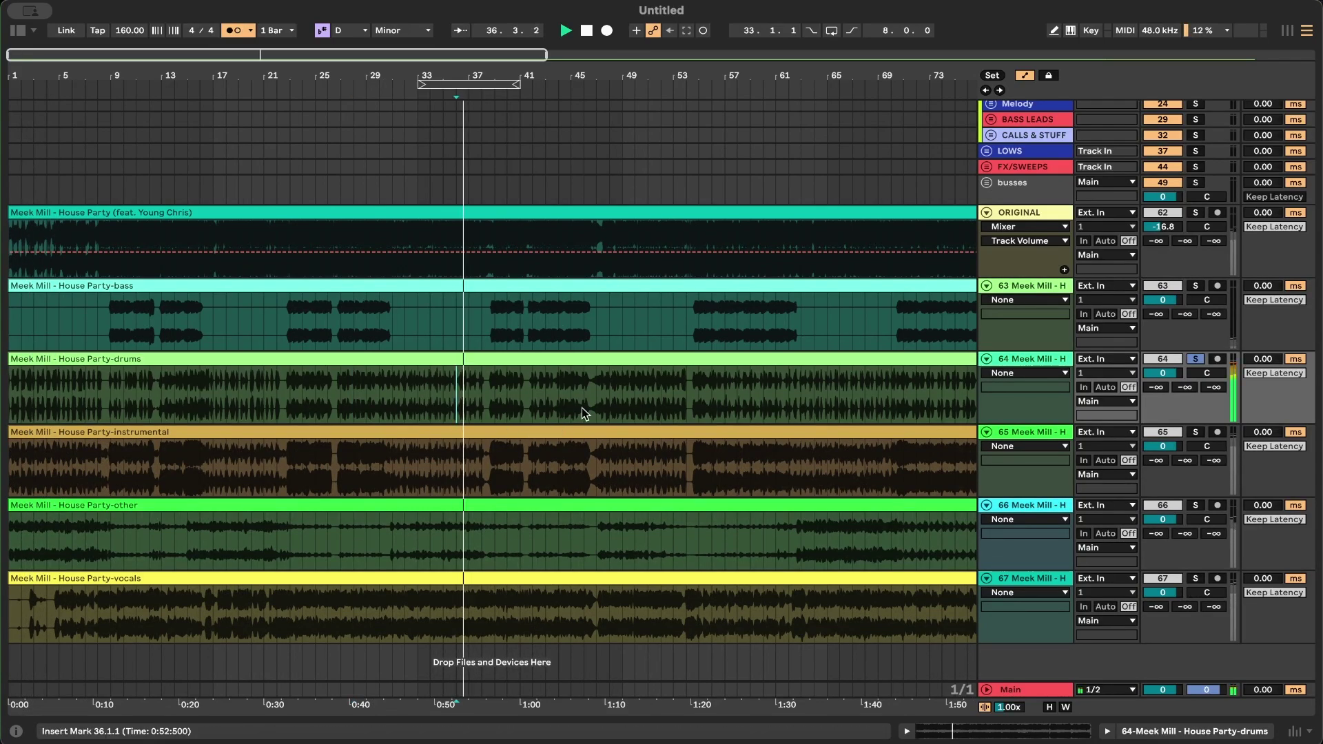
scroll(582, 408, "right", 3)
left_click(546, 408)
scroll(547, 409, "right", 5)
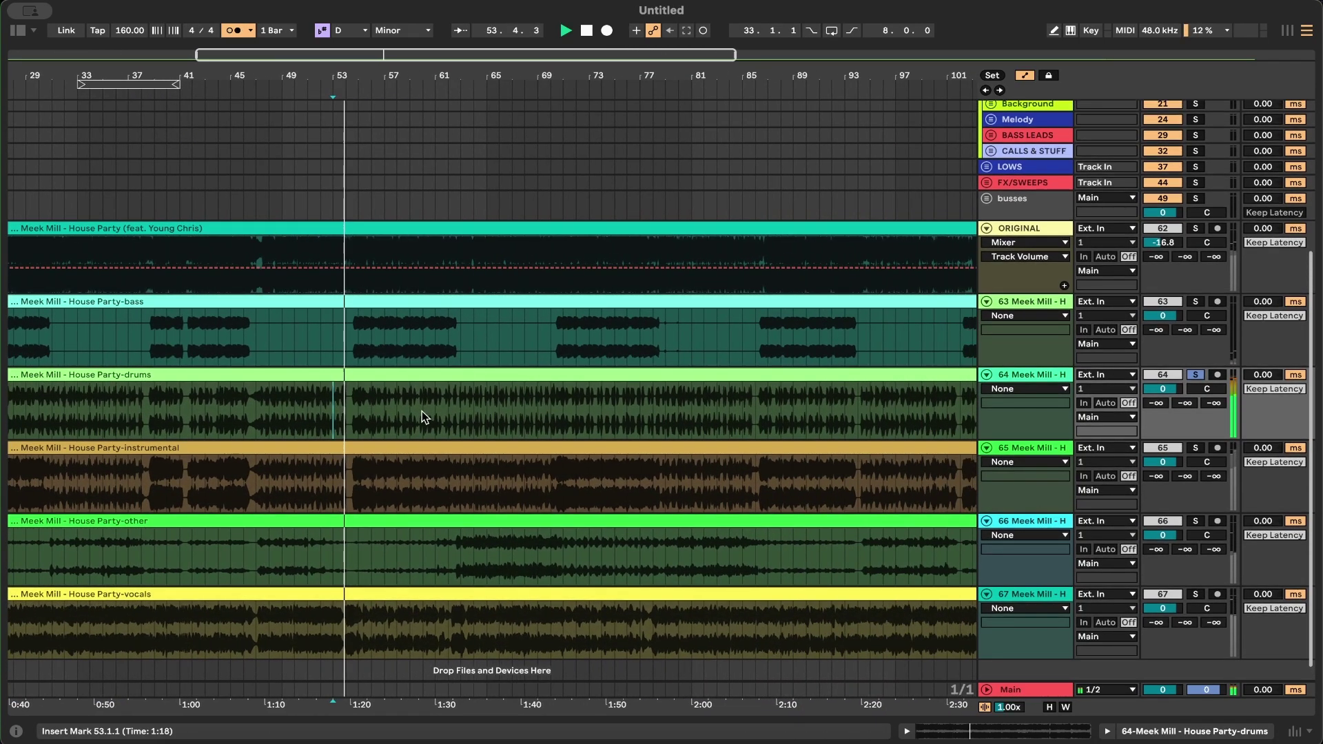
scroll(341, 423, "up", 15)
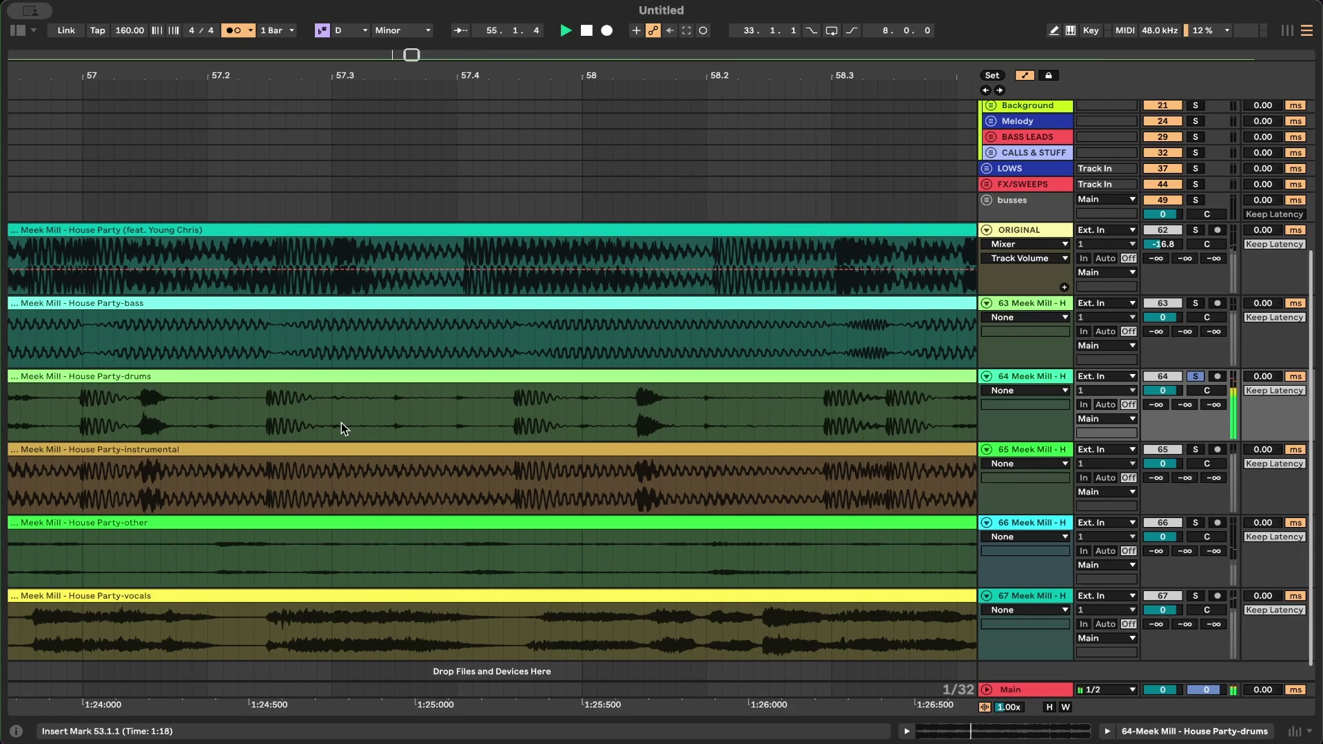
scroll(341, 423, "up", 3)
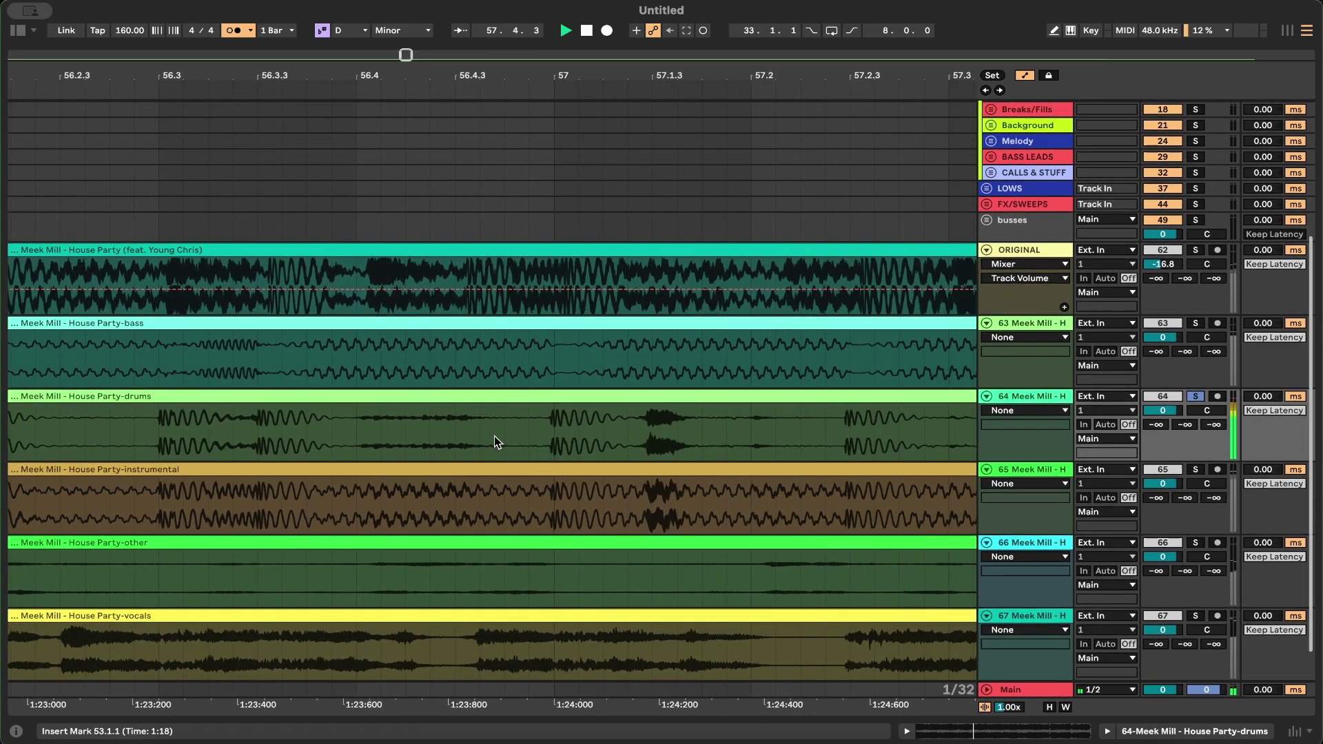
Step: Warp the drums stem from its marker at 1.1.1 using Warp From Here (Start at 160.00 BPM)
scroll(661, 426, "down", 6)
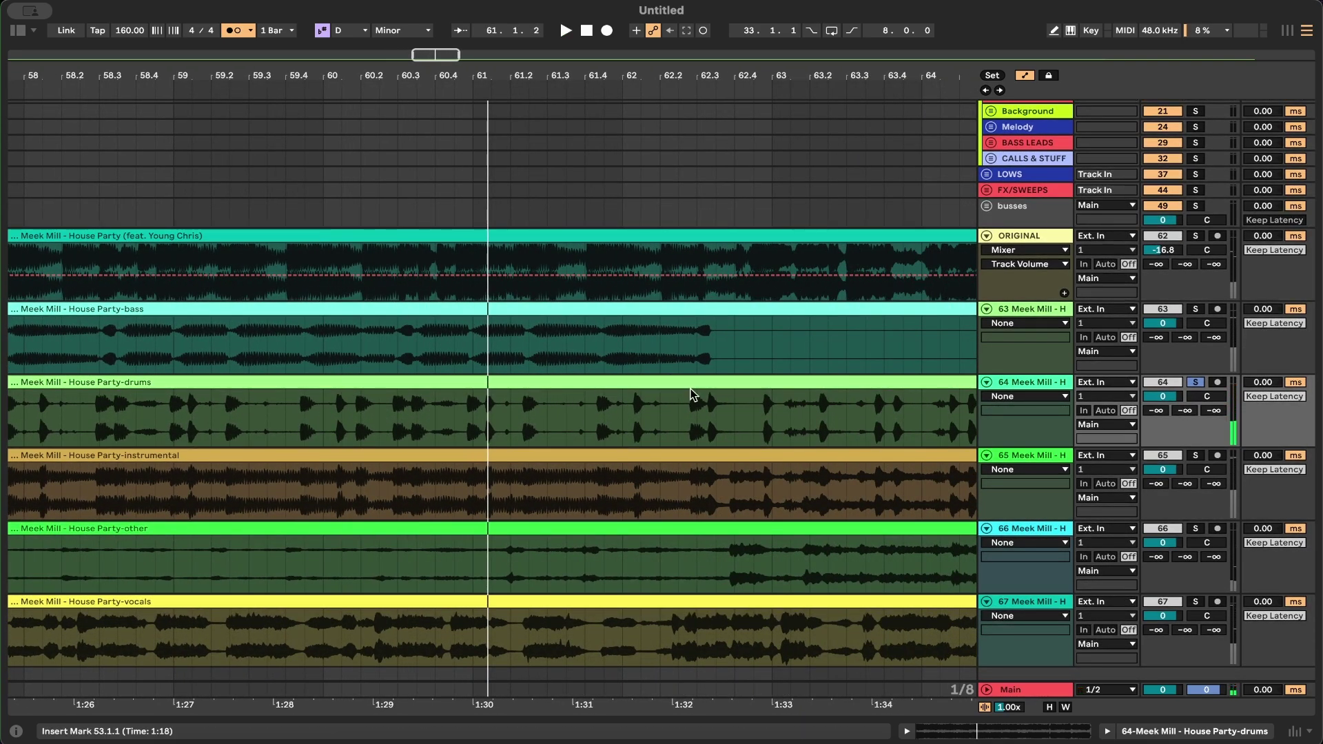
scroll(693, 394, "left", 10)
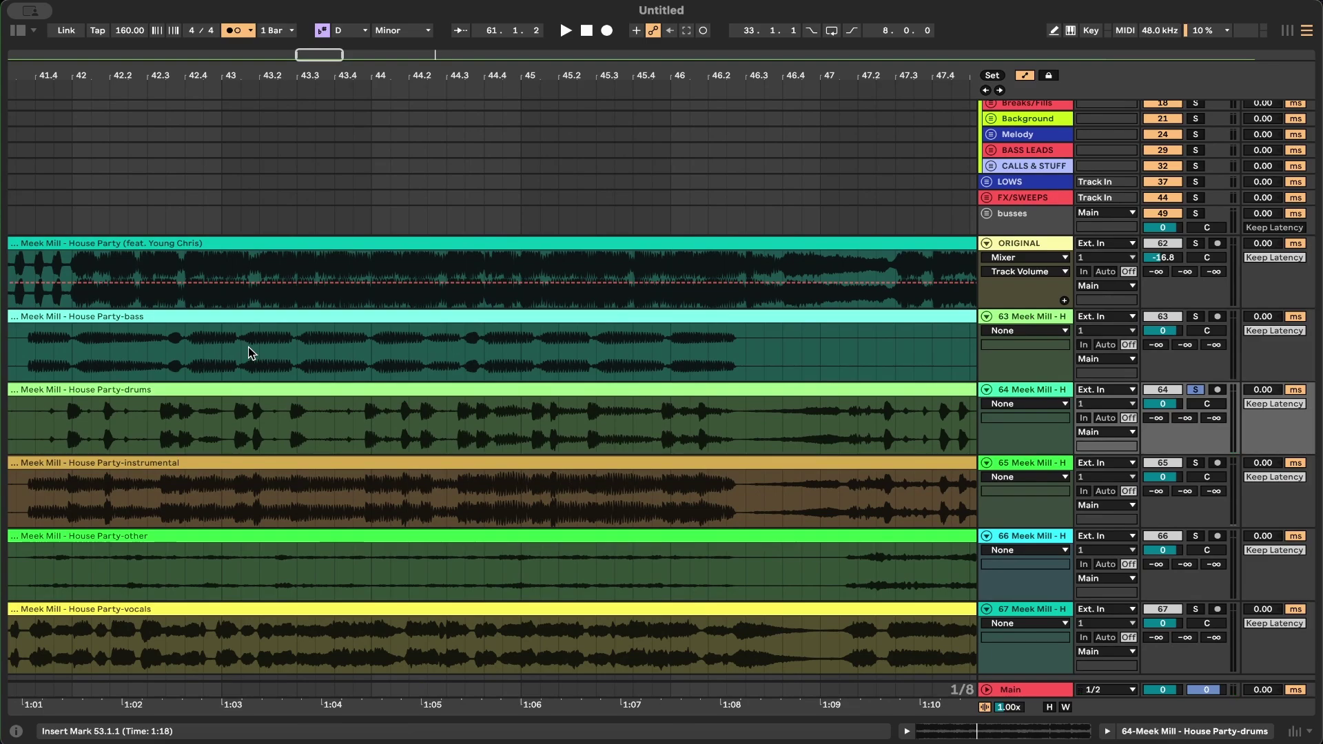
left_click(248, 346)
scroll(248, 346, "left", 7)
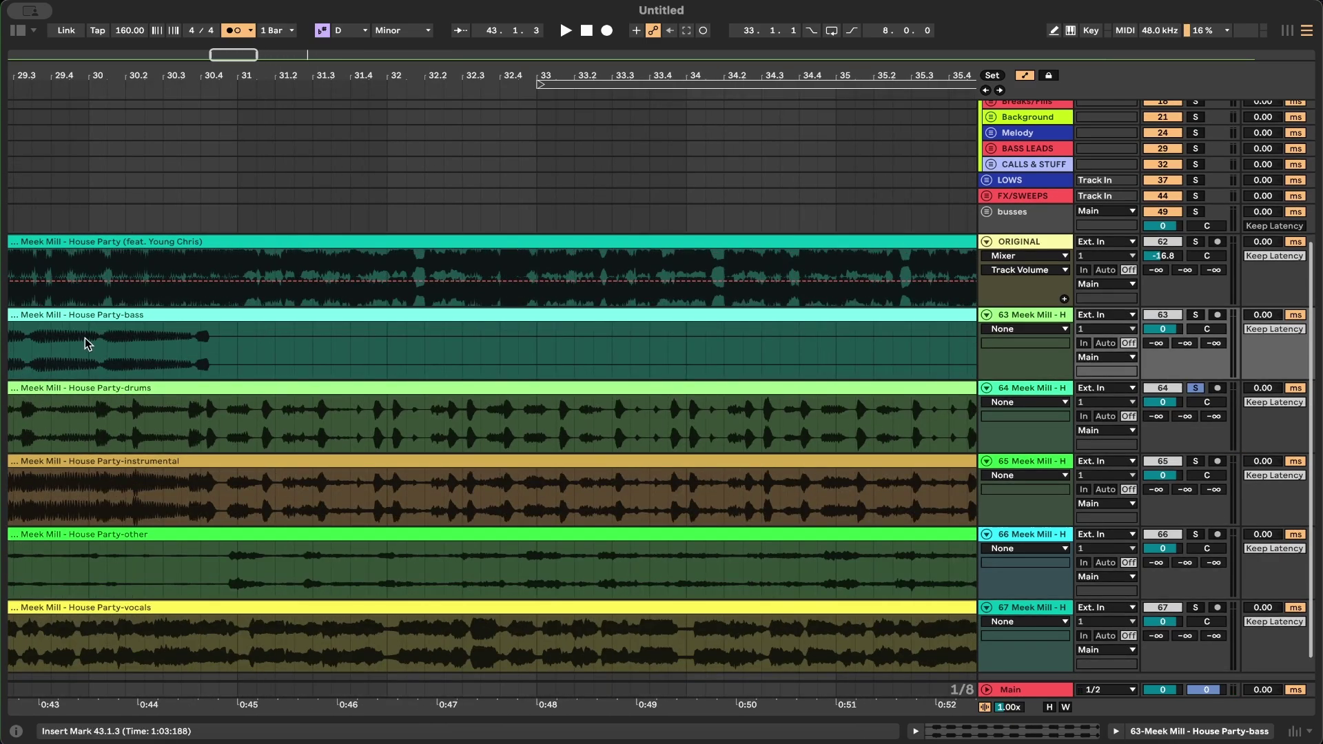
scroll(84, 338, "down", 10)
scroll(85, 337, "left", 4)
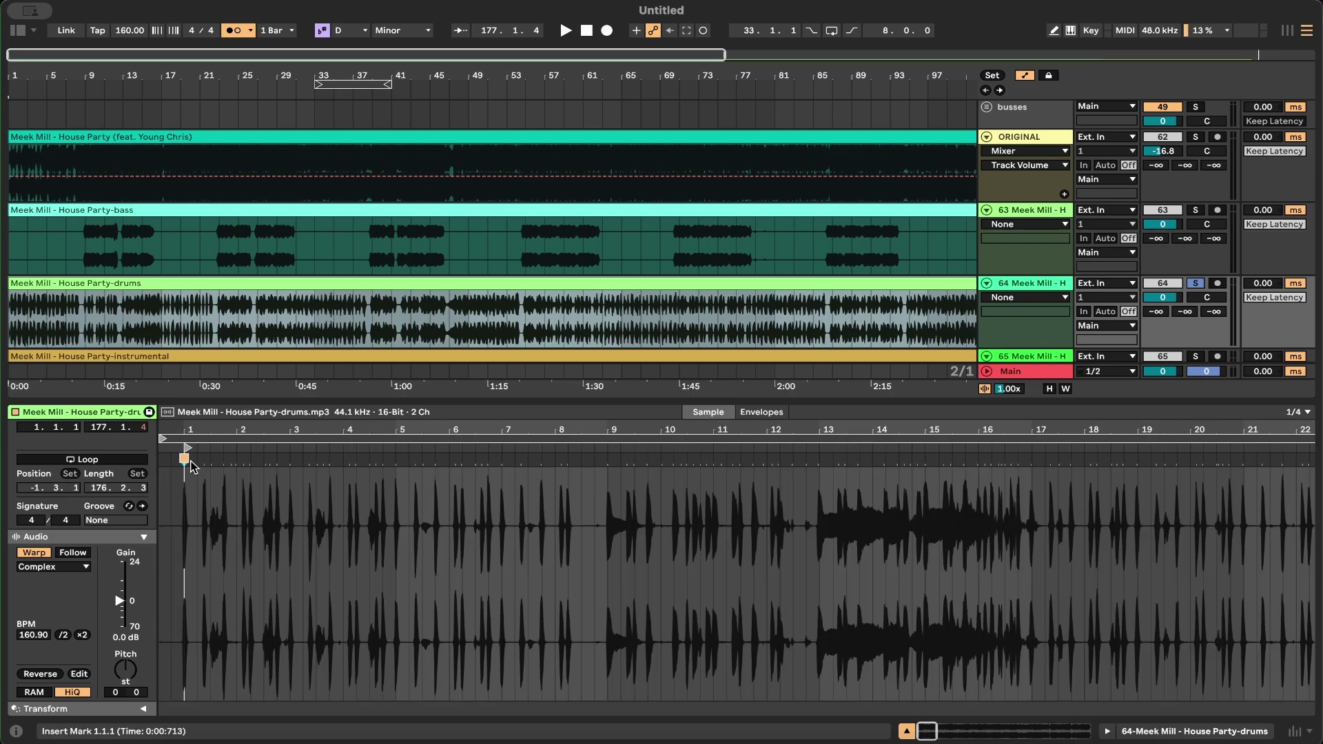
right_click(190, 462)
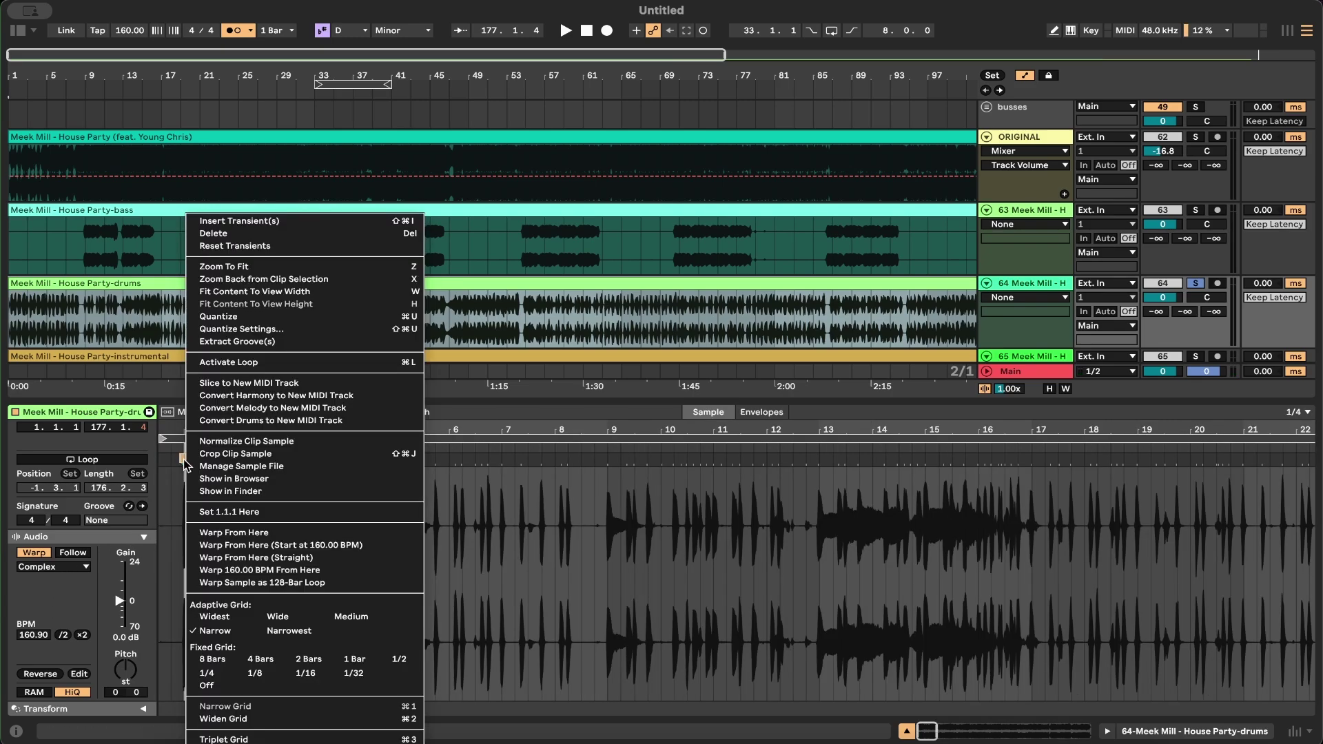
left_click(248, 549)
Step: Check the drums clip's warp markers against its hits around bars 13, 38, 148 and 160
scroll(526, 589, "right", 15)
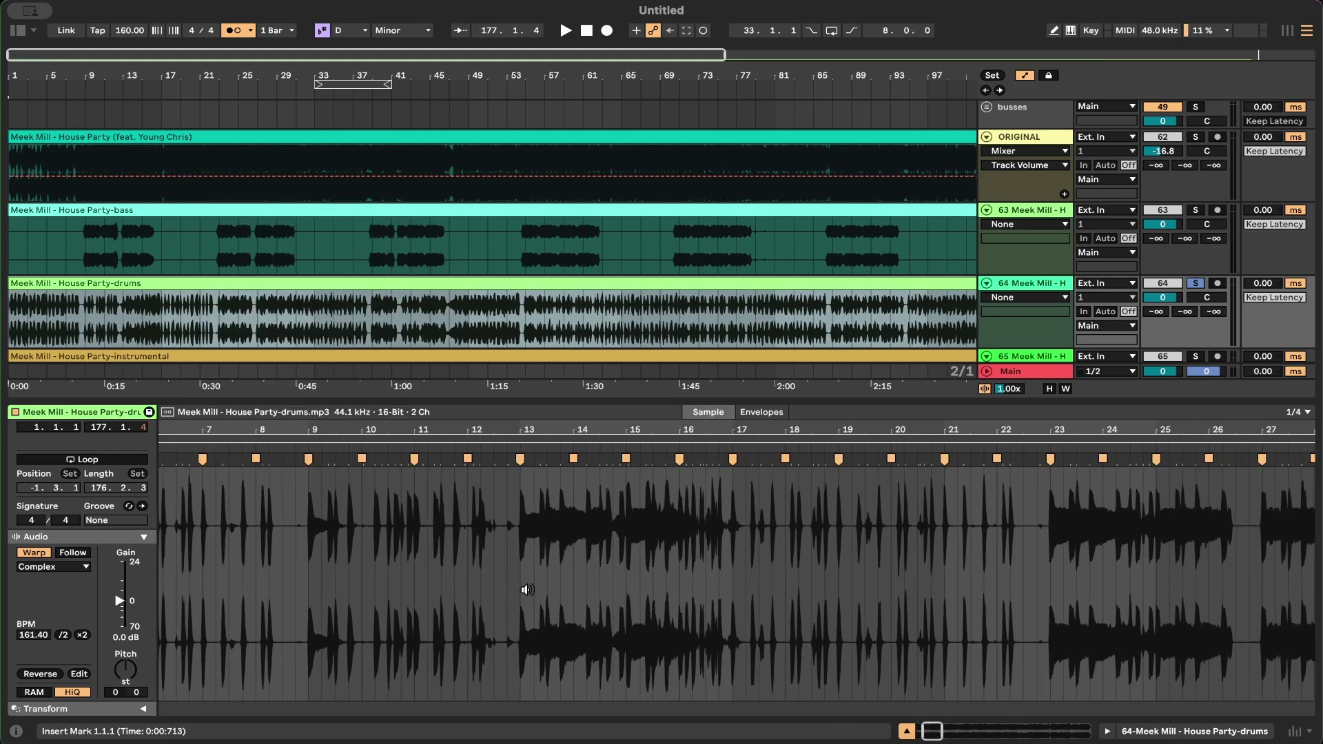
scroll(878, 494, "up", 5)
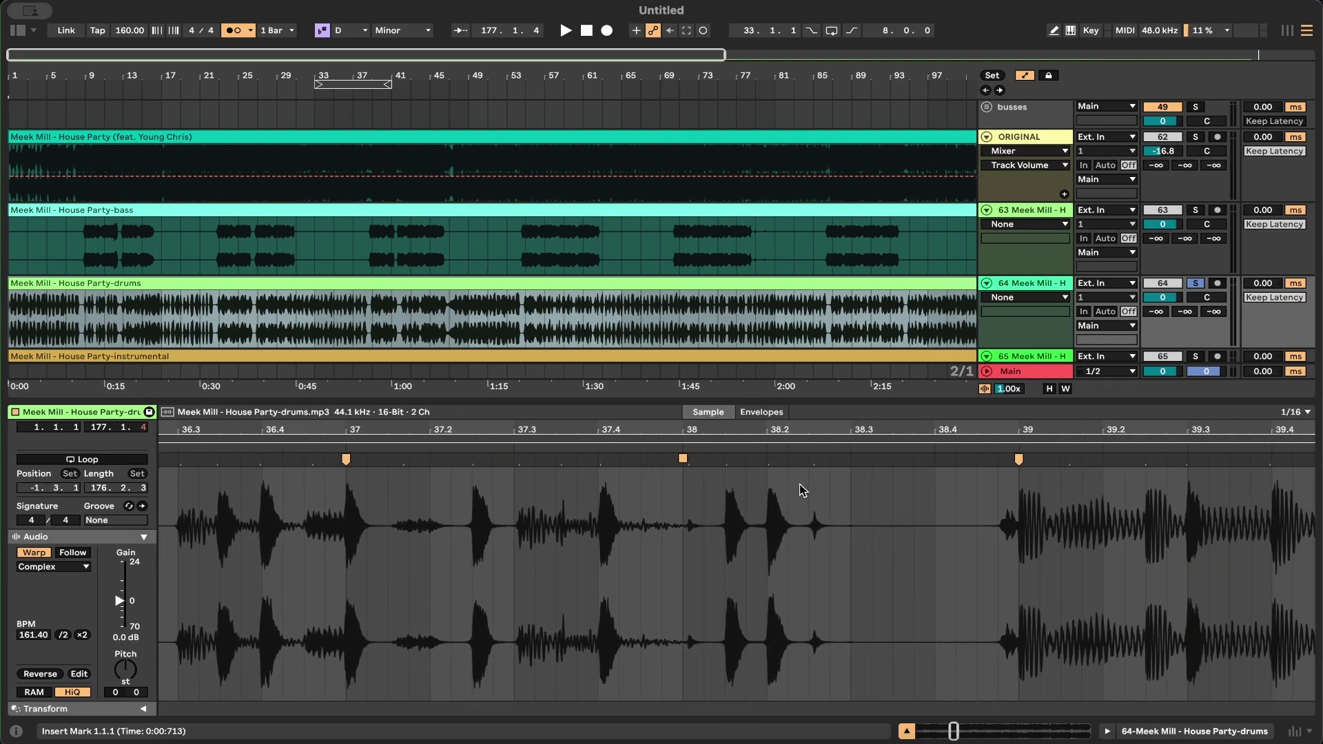
scroll(746, 508, "right", 20)
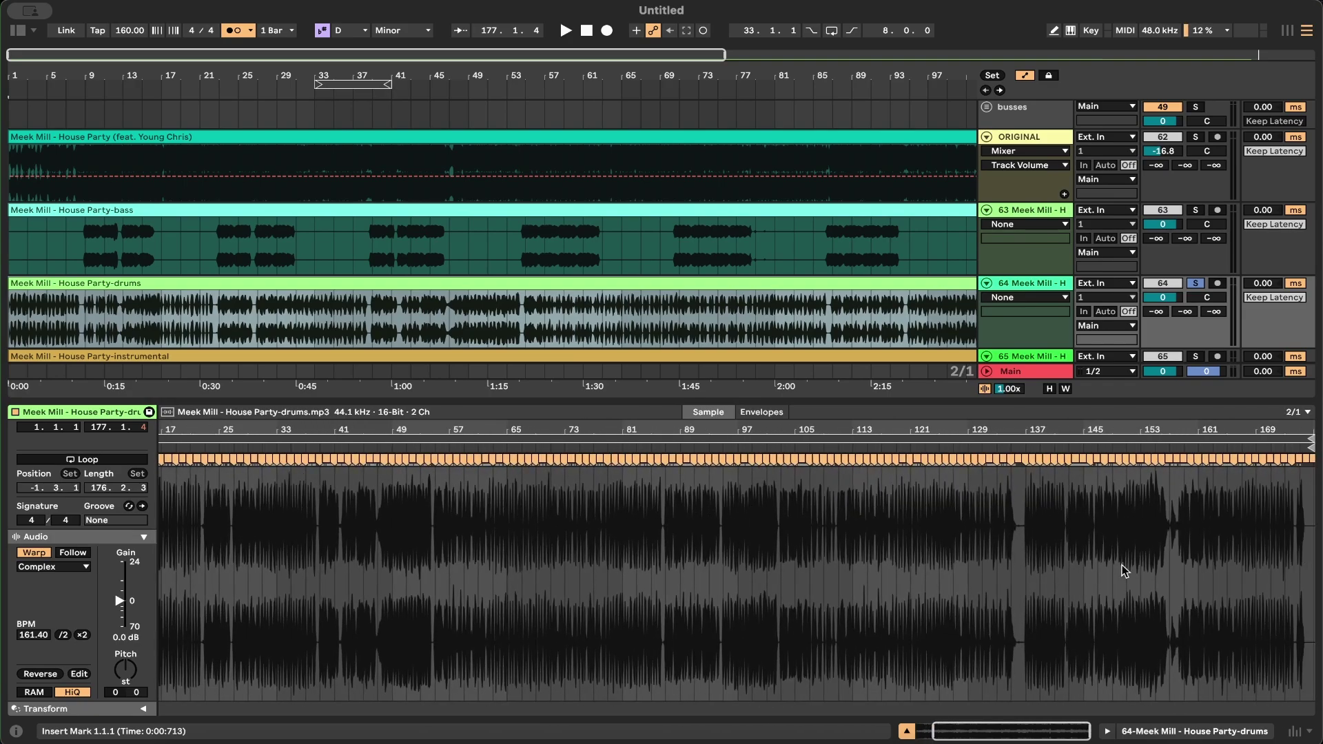
scroll(978, 535, "up", 10)
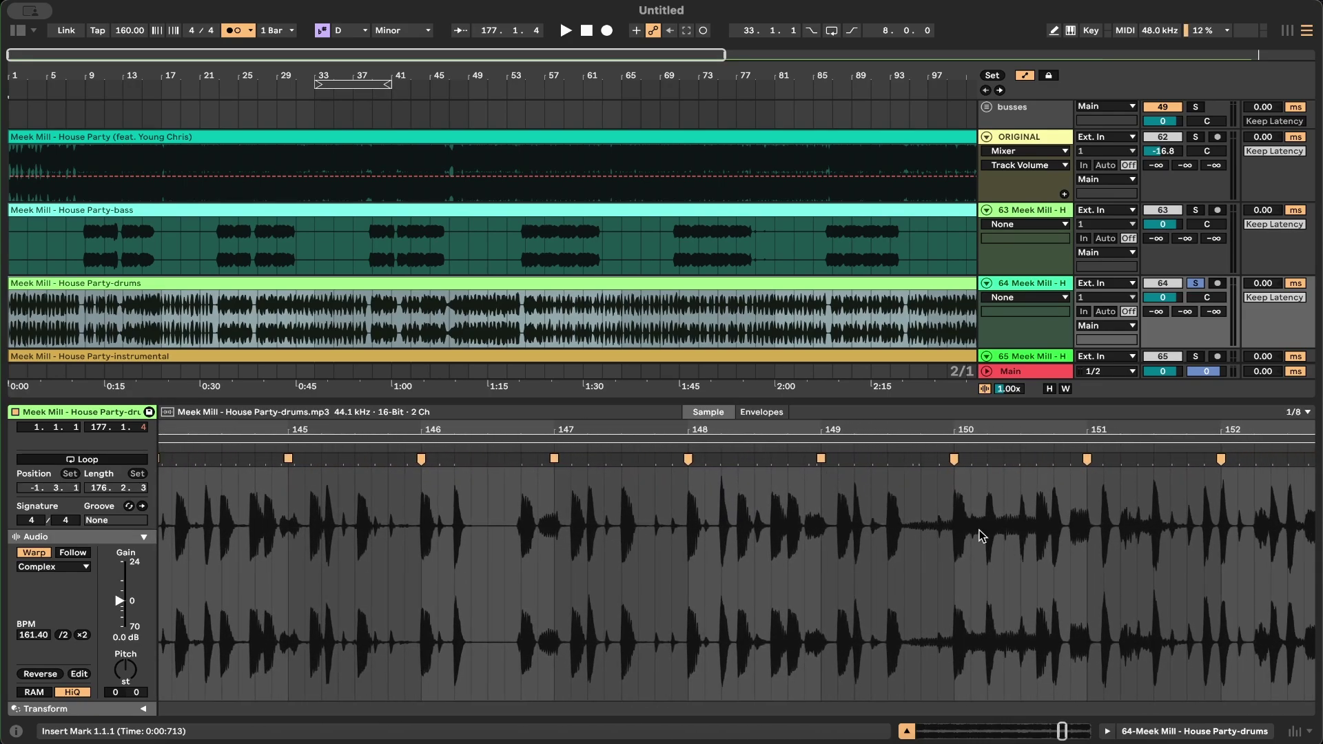
scroll(802, 510, "down", 15)
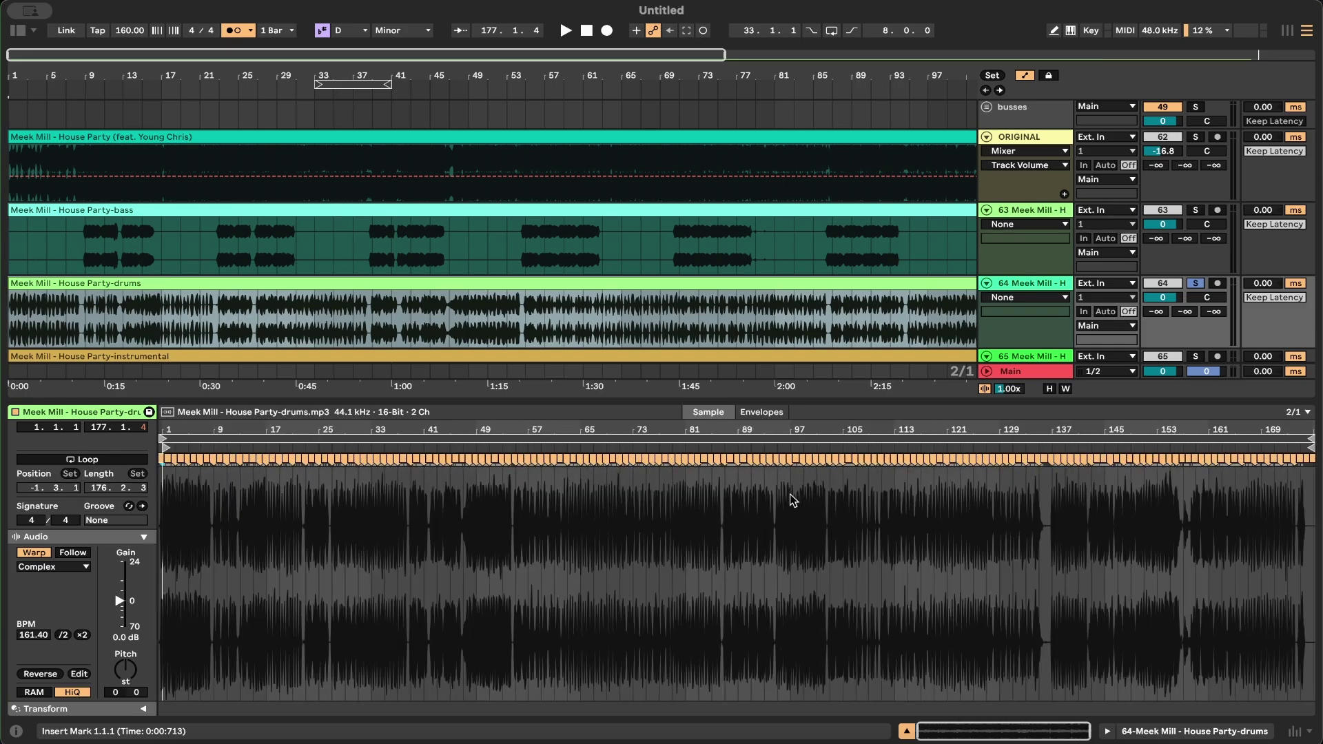
scroll(1155, 553, "up", 15)
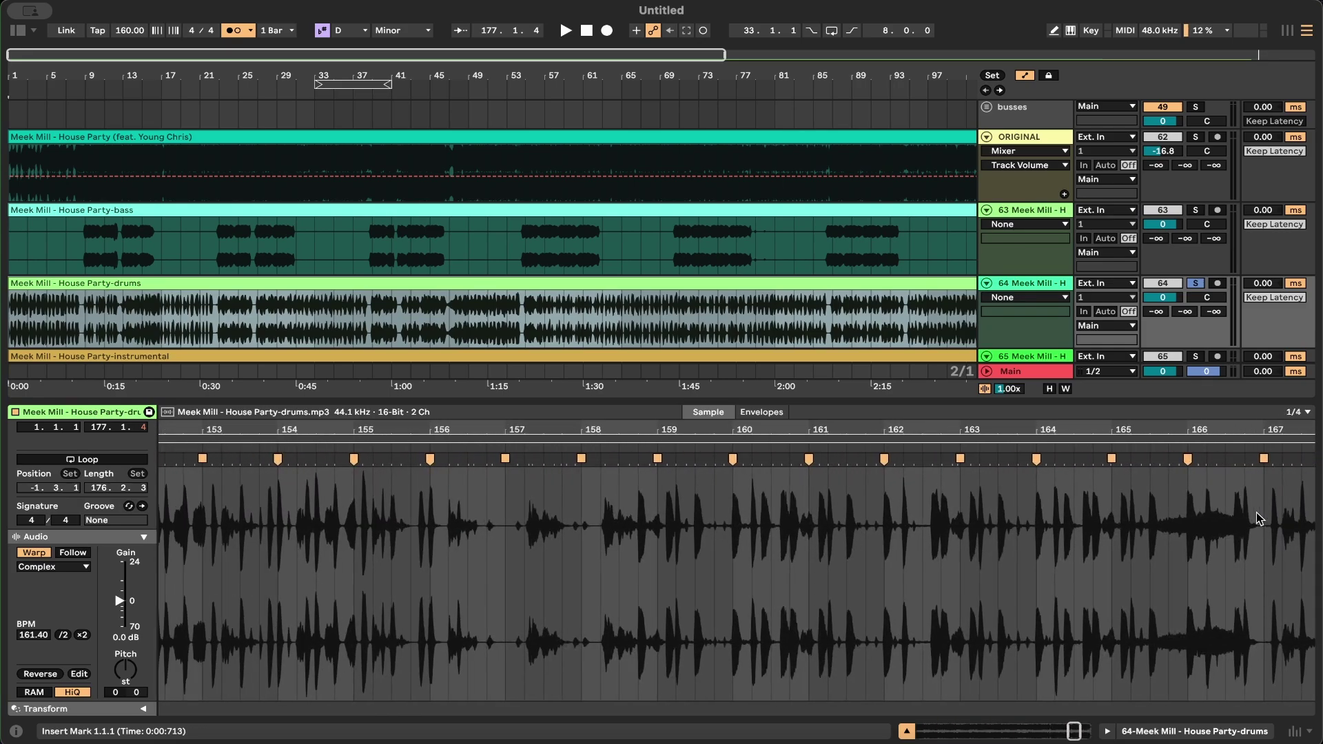
scroll(930, 503, "down", 15)
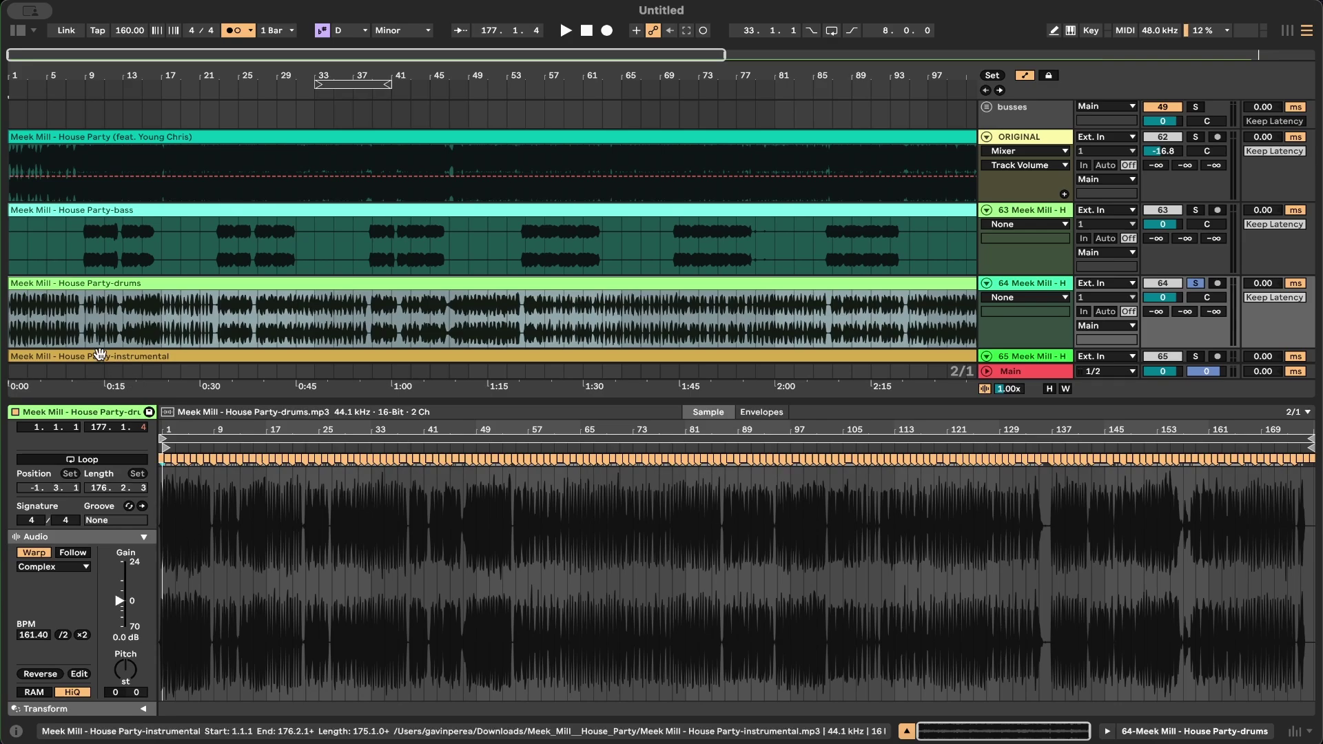
Step: Play the warped drums stem from the start of the timeline and from a spot further into the song
scroll(114, 310, "up", 3)
scroll(114, 310, "down", 1)
scroll(115, 310, "left", 1)
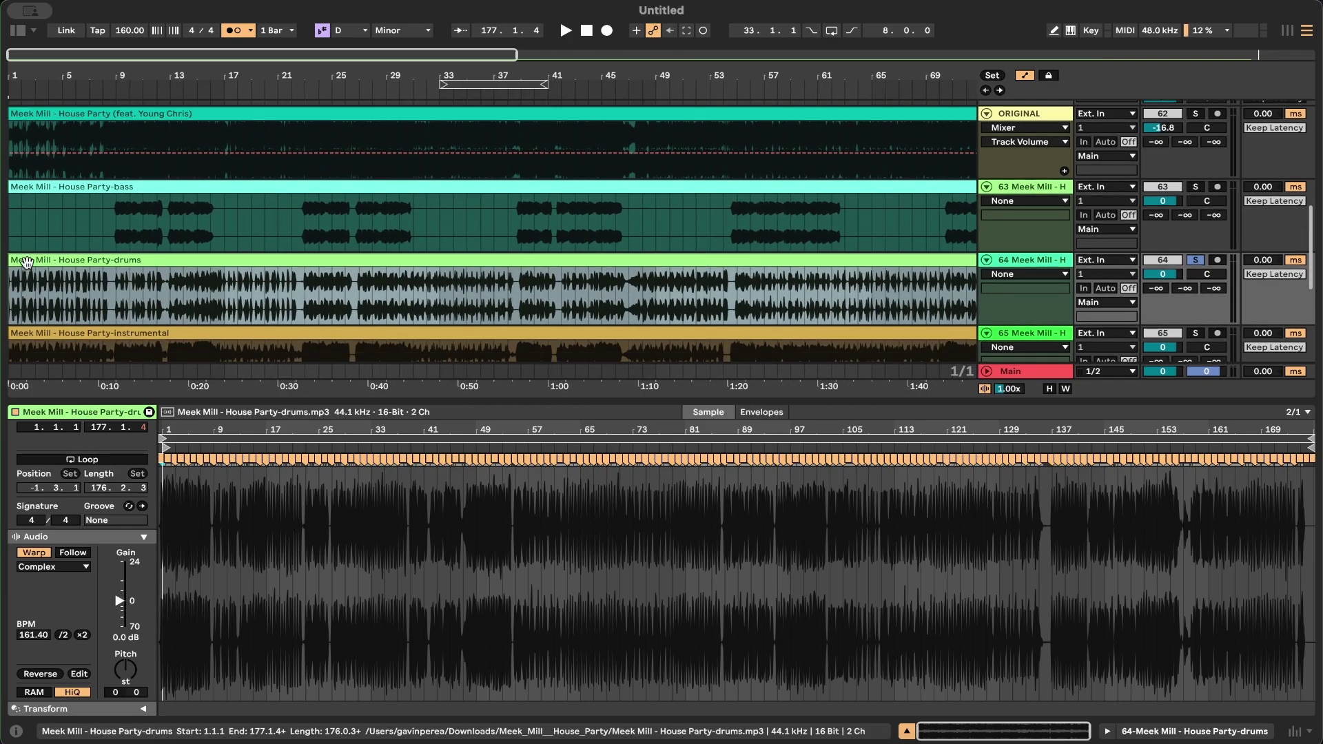
scroll(27, 261, "up", 3)
scroll(290, 297, "down", 5)
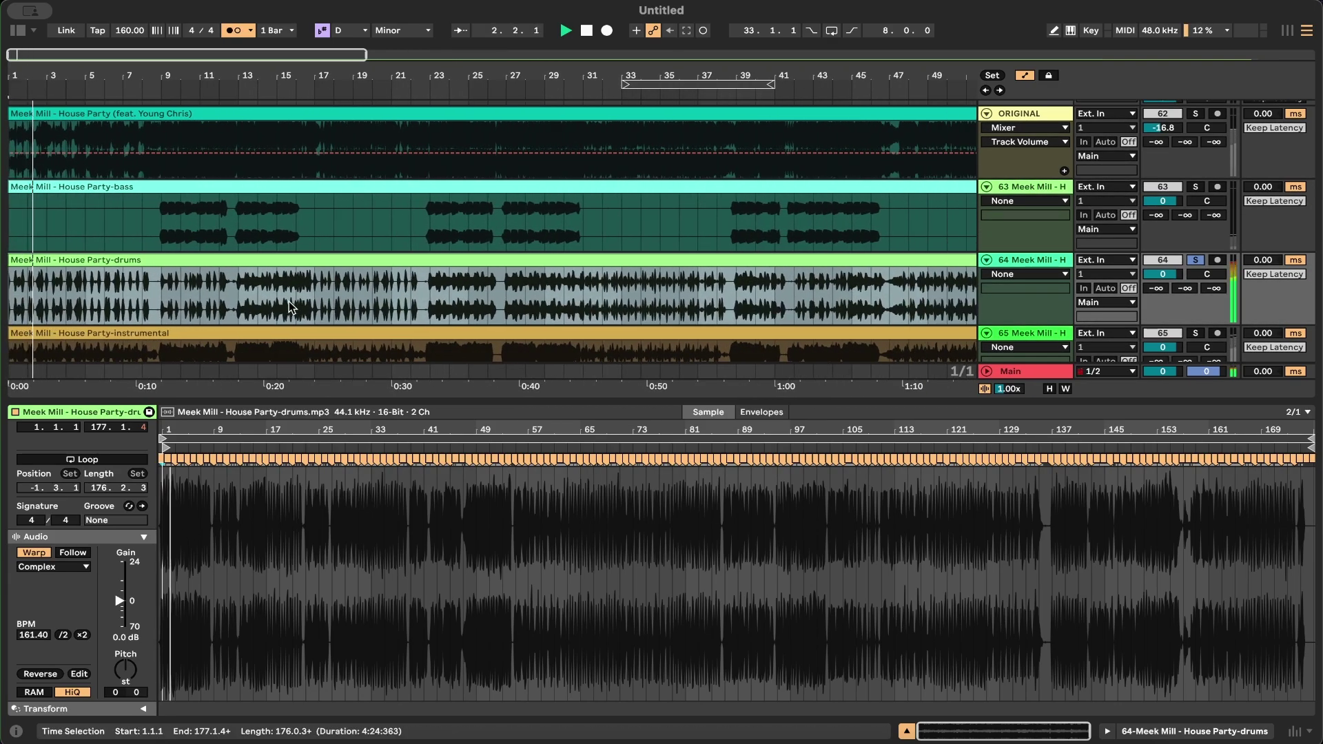
left_click(462, 287)
key("space")
key("space")
Step: Audition the drums stem from bars 79 and 149 and near its end, and stop playback
scroll(489, 292, "right", 4)
left_click(522, 297)
key("space")
key("space")
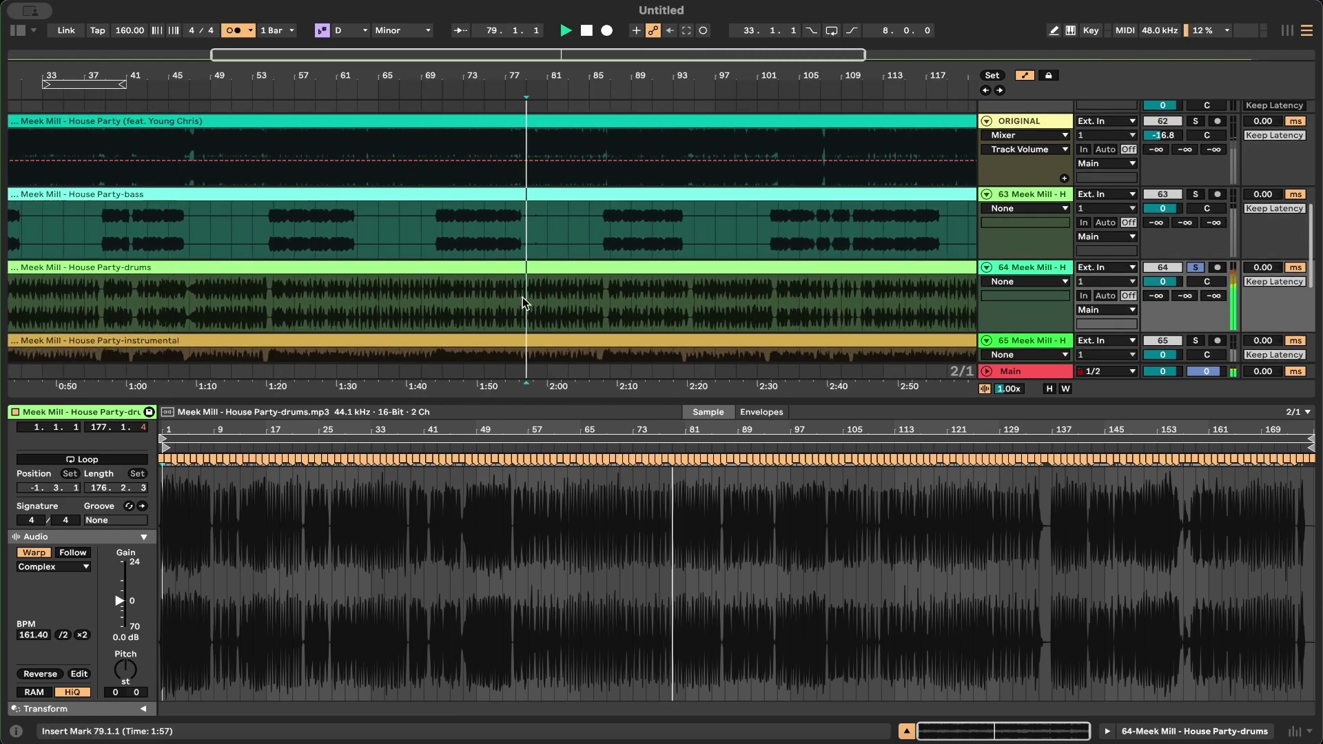
scroll(523, 296, "down", 3)
scroll(523, 296, "down", 1)
left_click(703, 289)
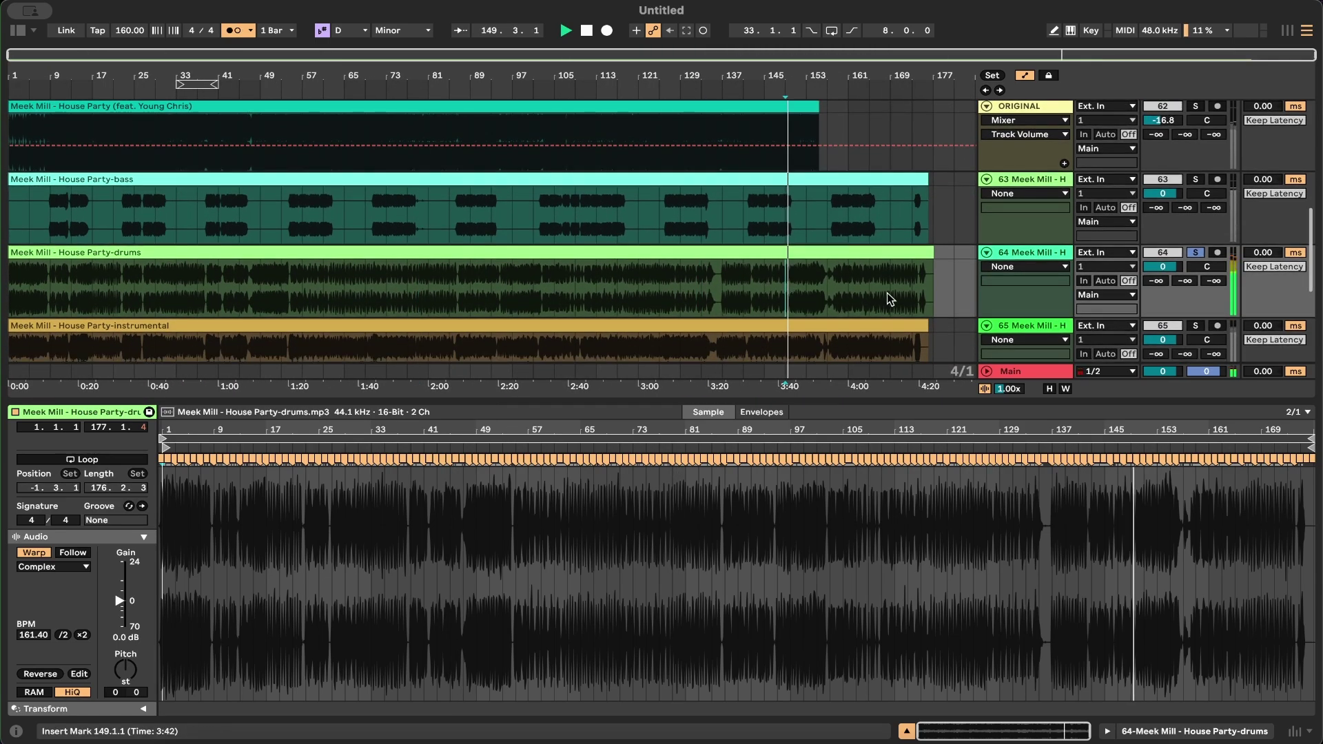
left_click(892, 288)
scroll(483, 261, "down", 5)
key("space")
Step: Set 1.1.1 at the instrumental clip's first hit and apply Warp From Here (Start at 160.00 BPM)
left_click(97, 170)
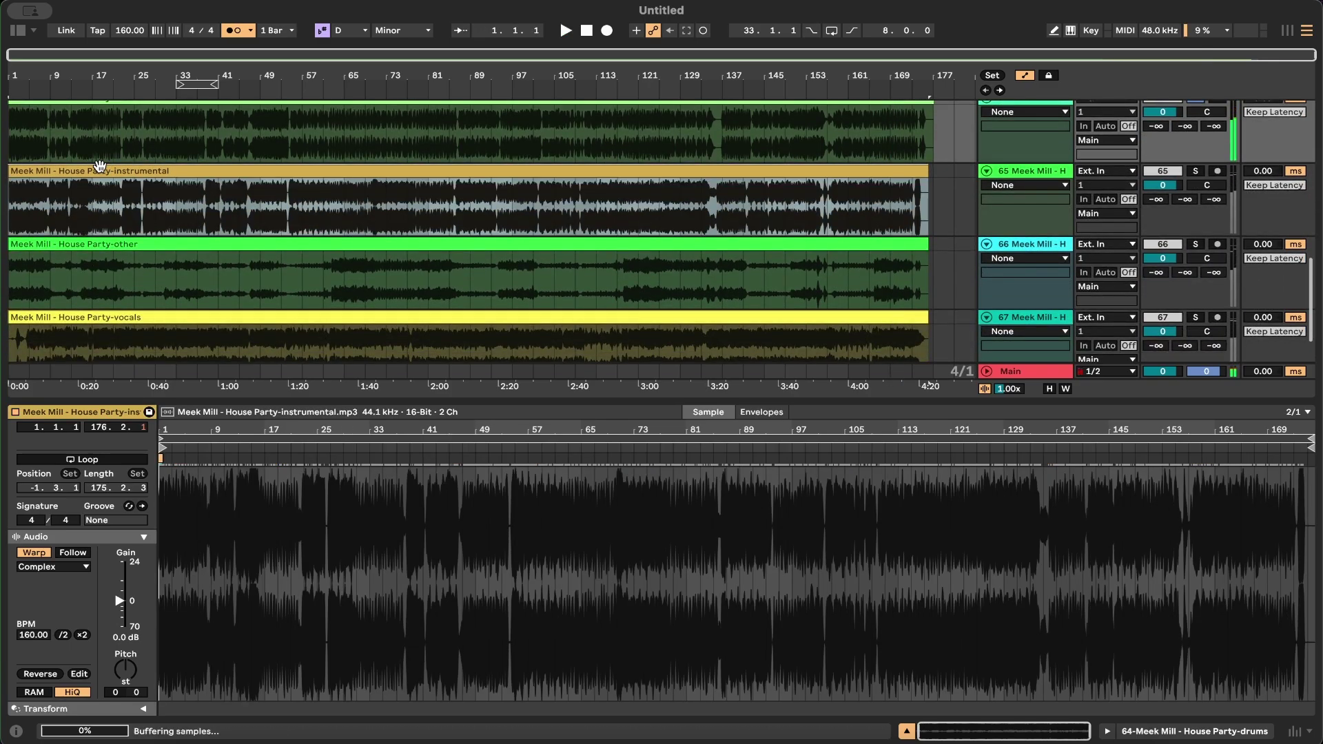
left_click(1150, 175)
left_click(1152, 175)
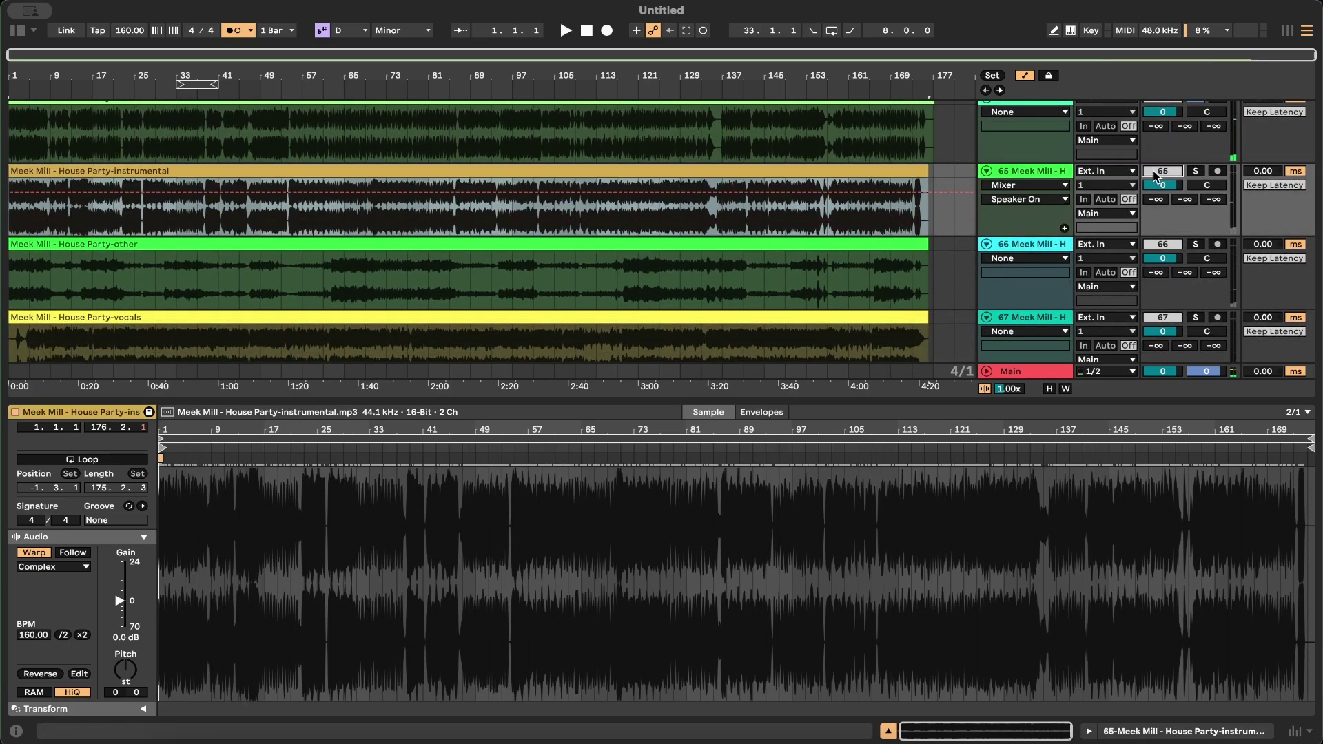
scroll(205, 514, "up", 10)
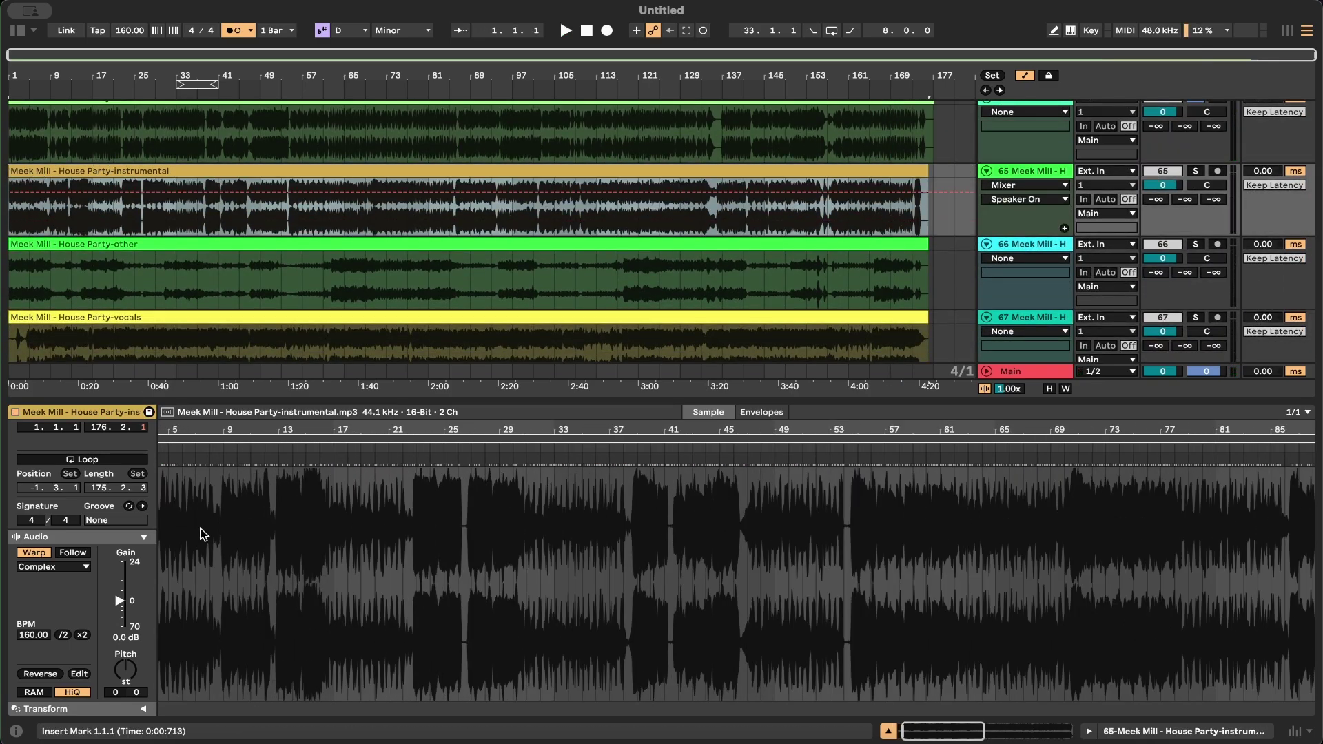
scroll(205, 508, "left", 3)
right_click(253, 459)
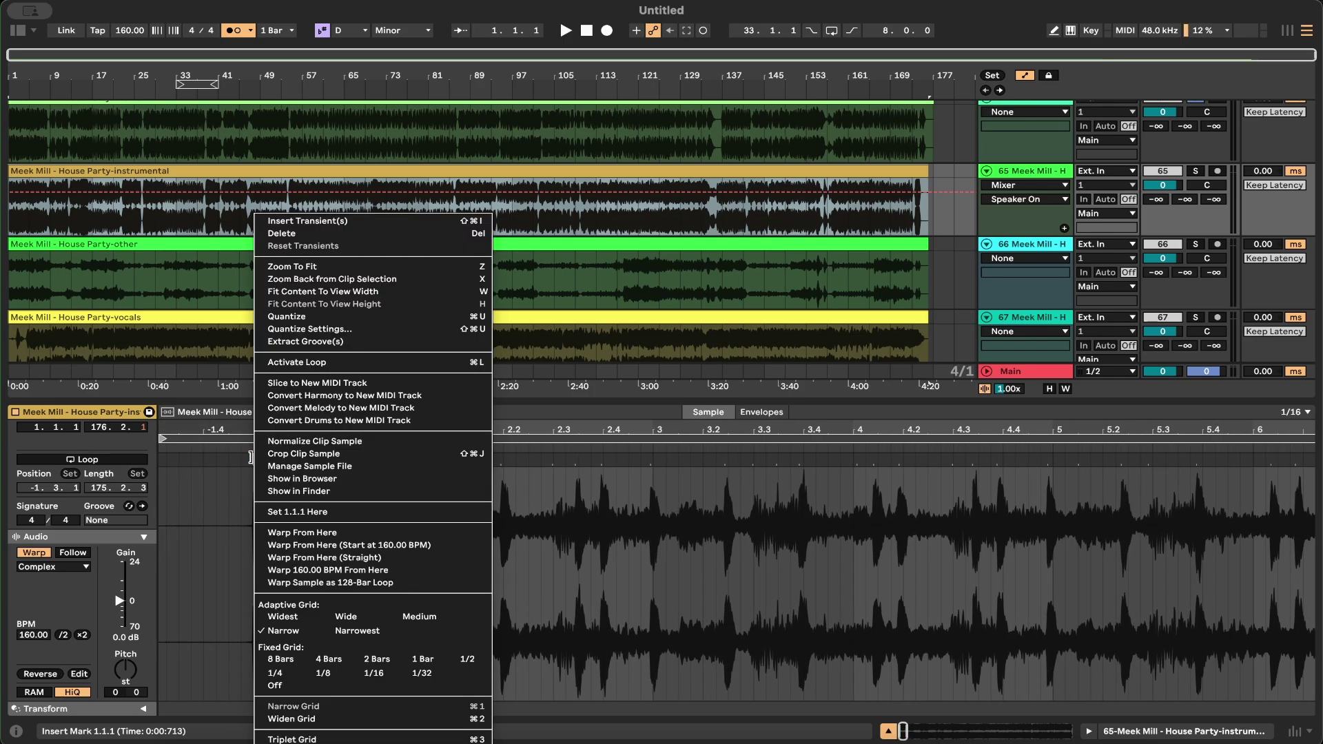
left_click(304, 516)
right_click(252, 458)
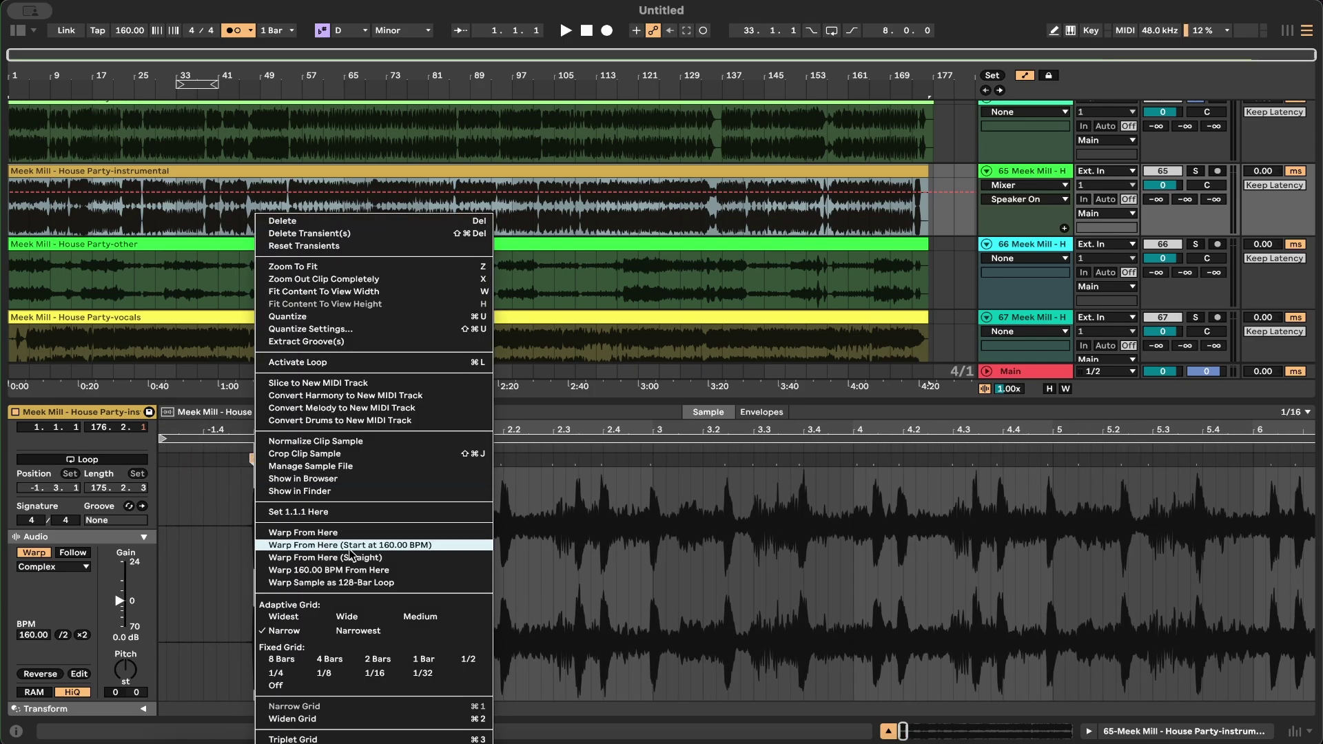
left_click(351, 547)
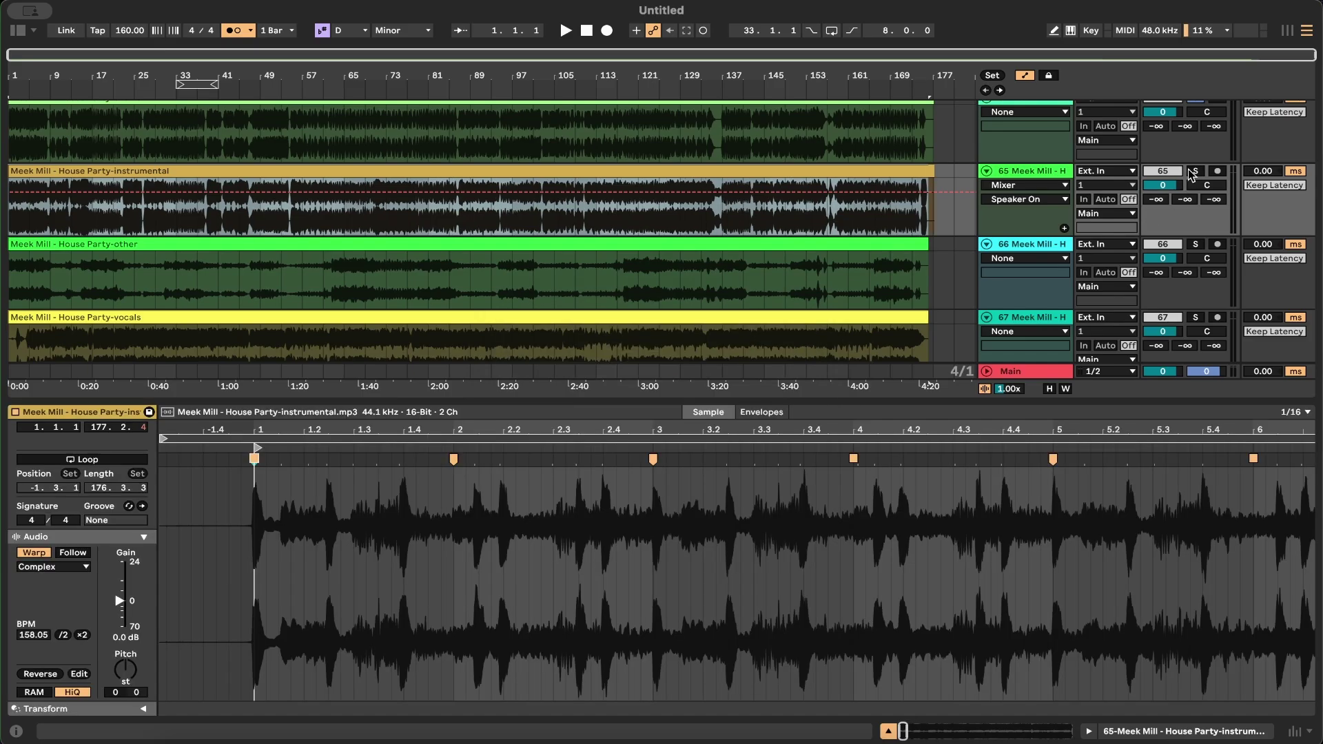
Step: Solo the instrumental stem and audition it from the start and from bars 77 and 145
left_click(1195, 171)
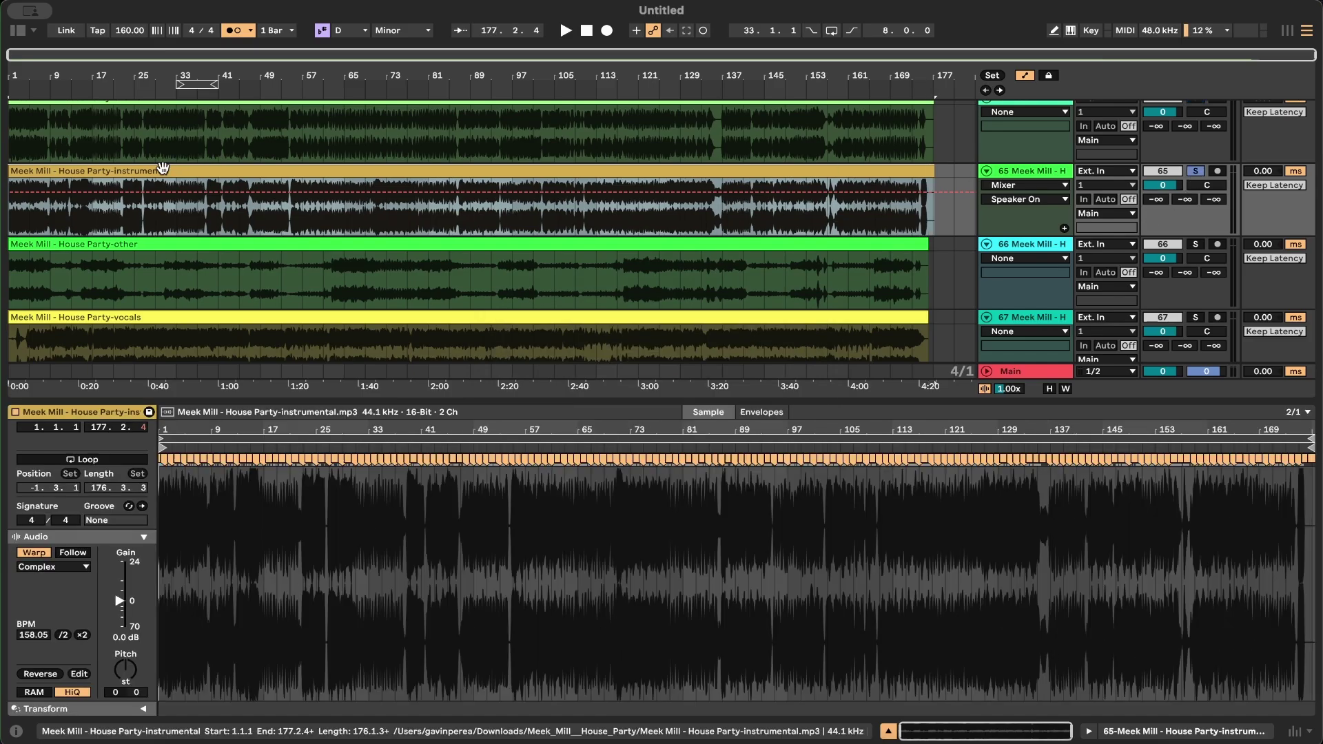
key("space")
scroll(186, 579, "up", 5)
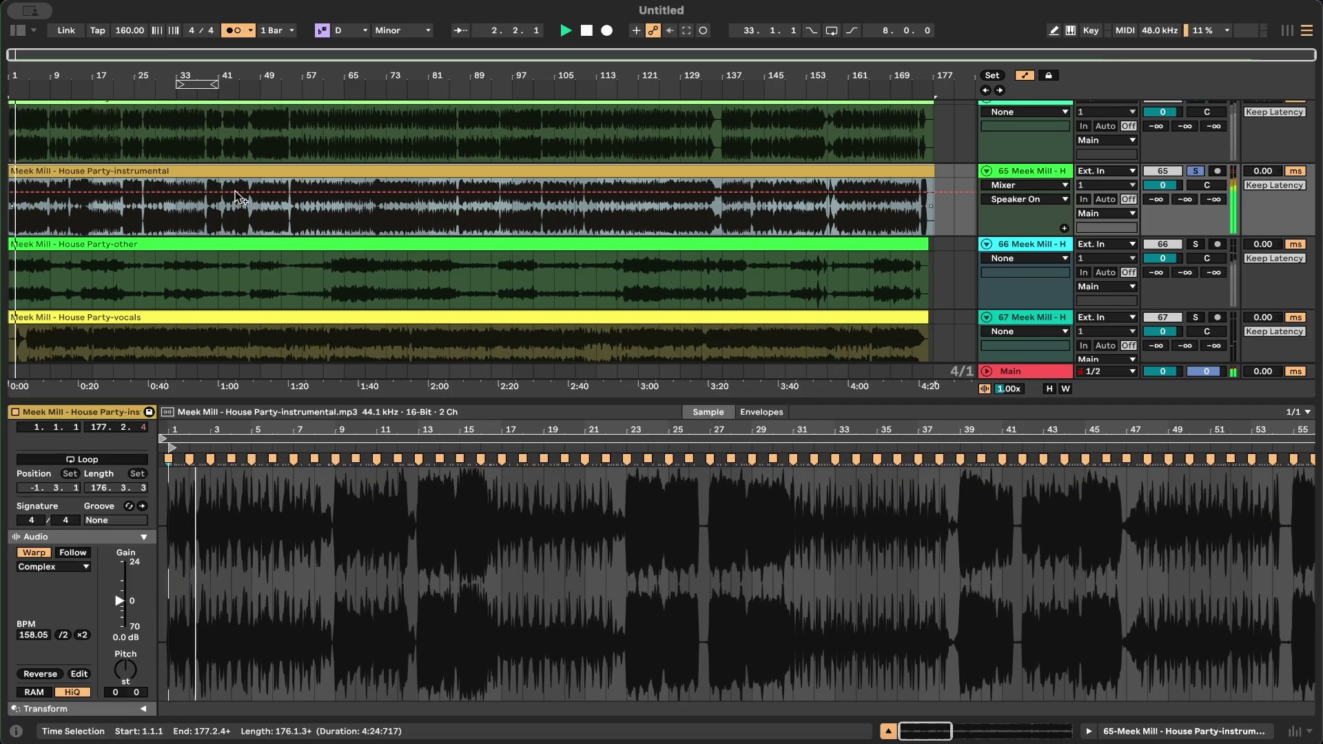
left_click(406, 224)
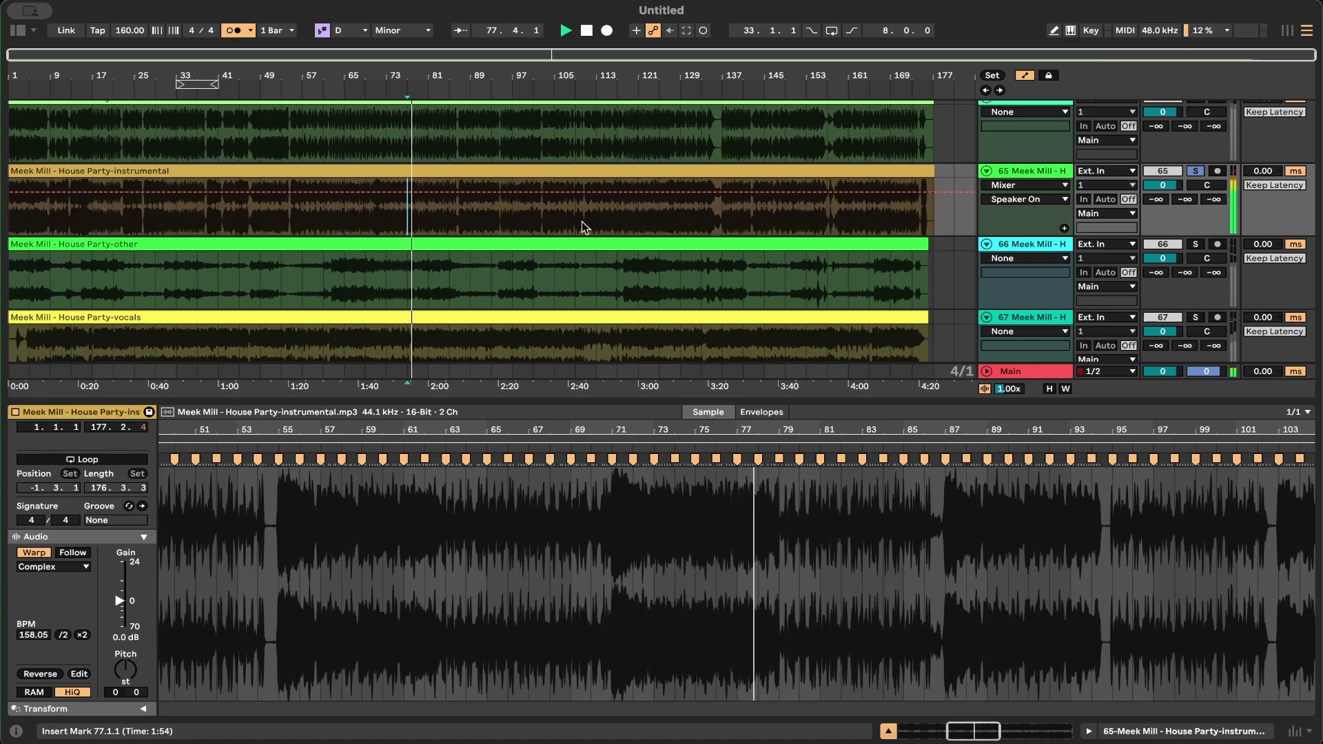
left_click(767, 232)
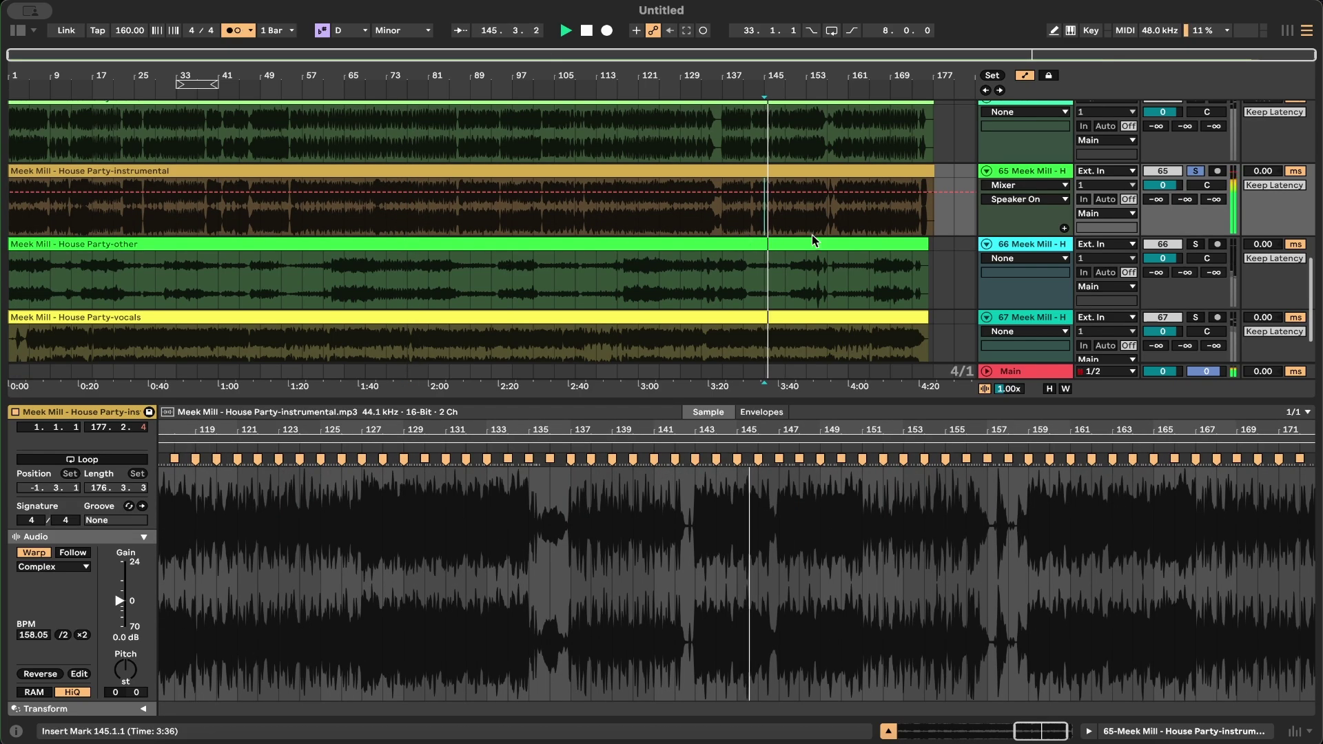
scroll(963, 231, "down", 2)
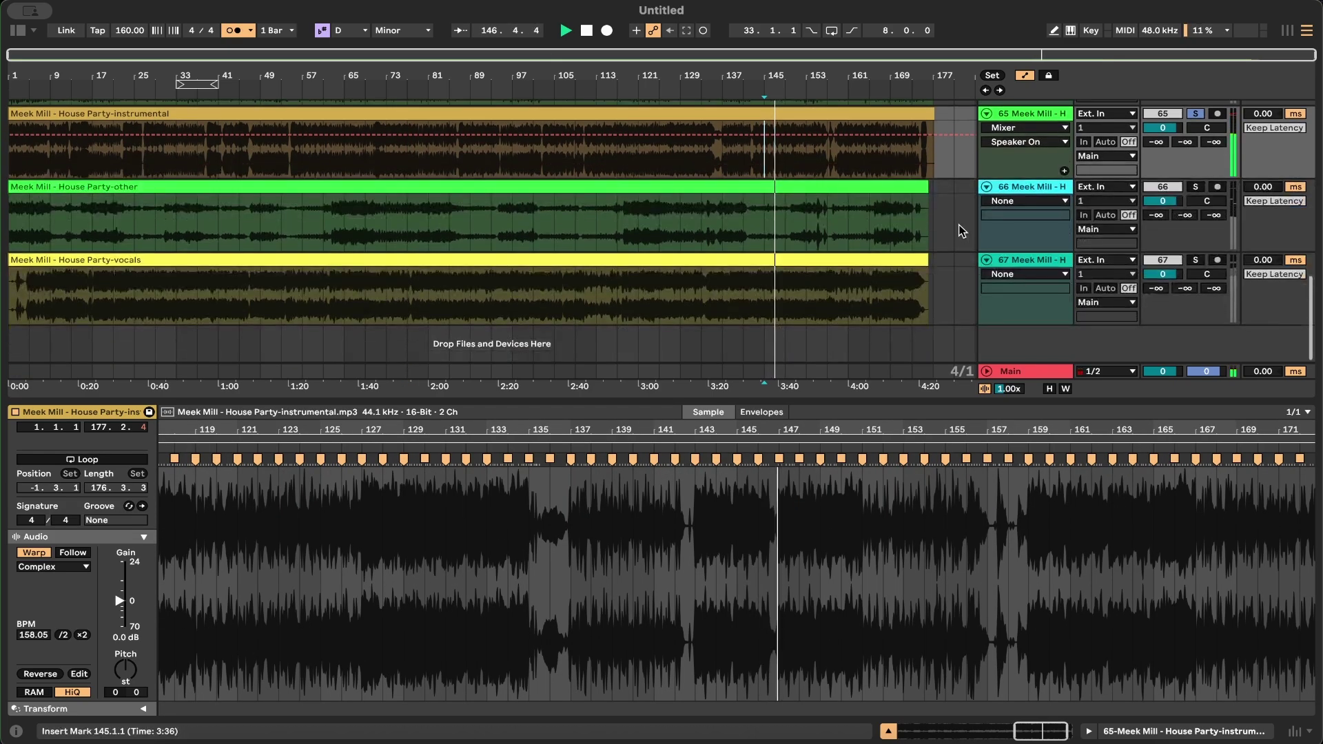
key("space")
Step: Solo the other stem, set 1.1.1 at its first warp marker, and apply Warp From Here to the clip
left_click(1195, 187)
left_click(44, 188)
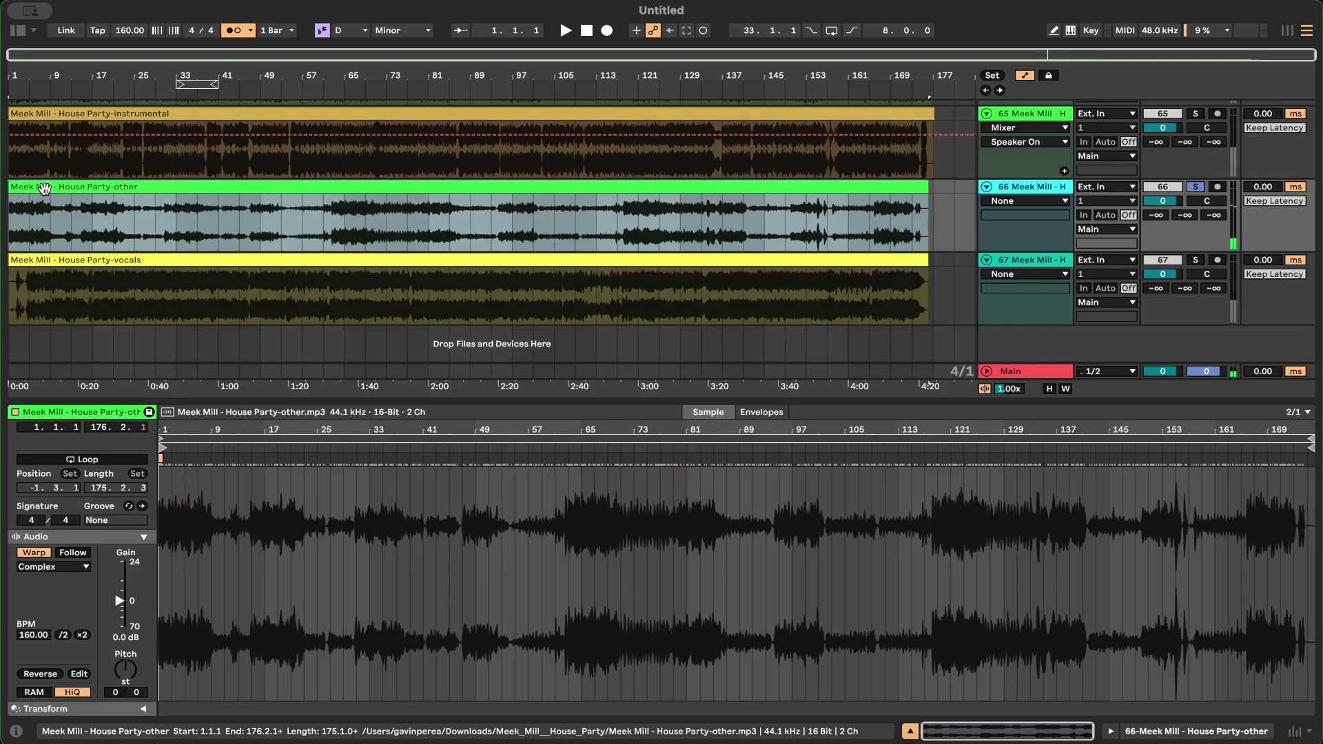
left_click(191, 697)
scroll(199, 578, "up", 6)
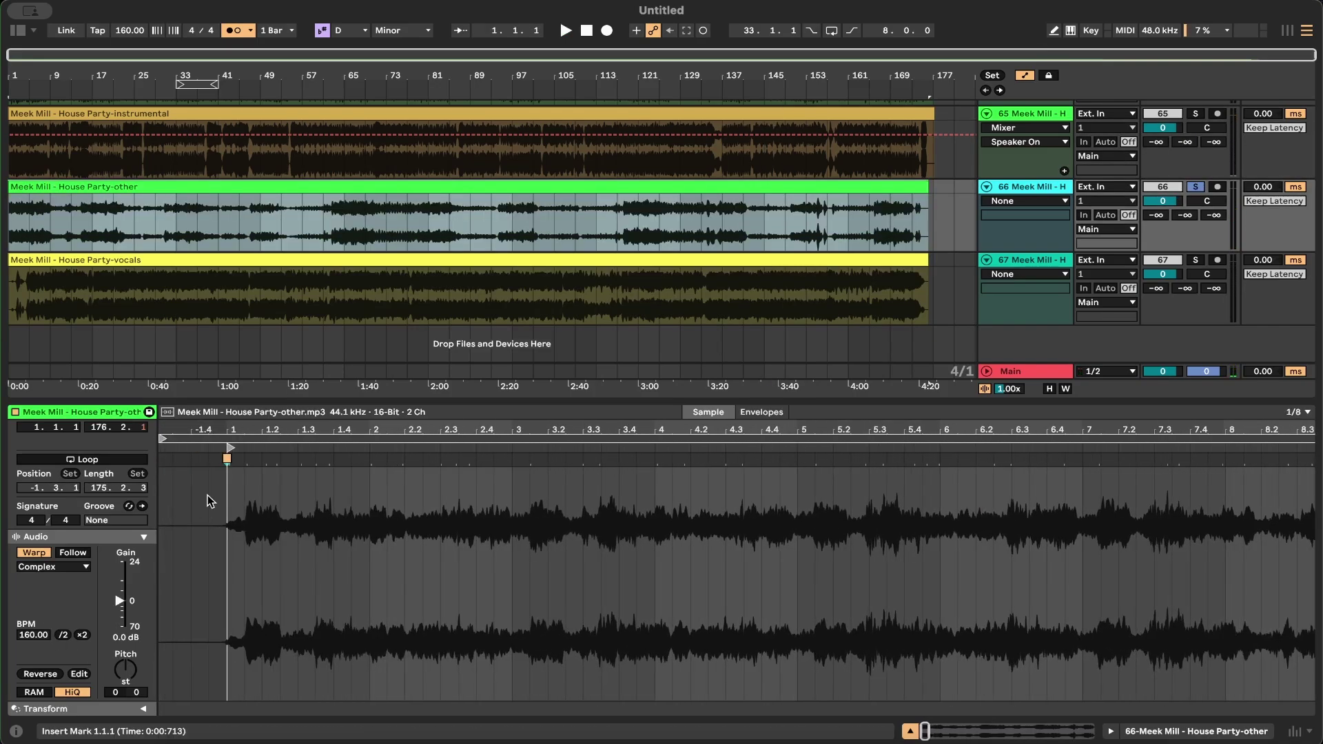
right_click(227, 467)
left_click(280, 512)
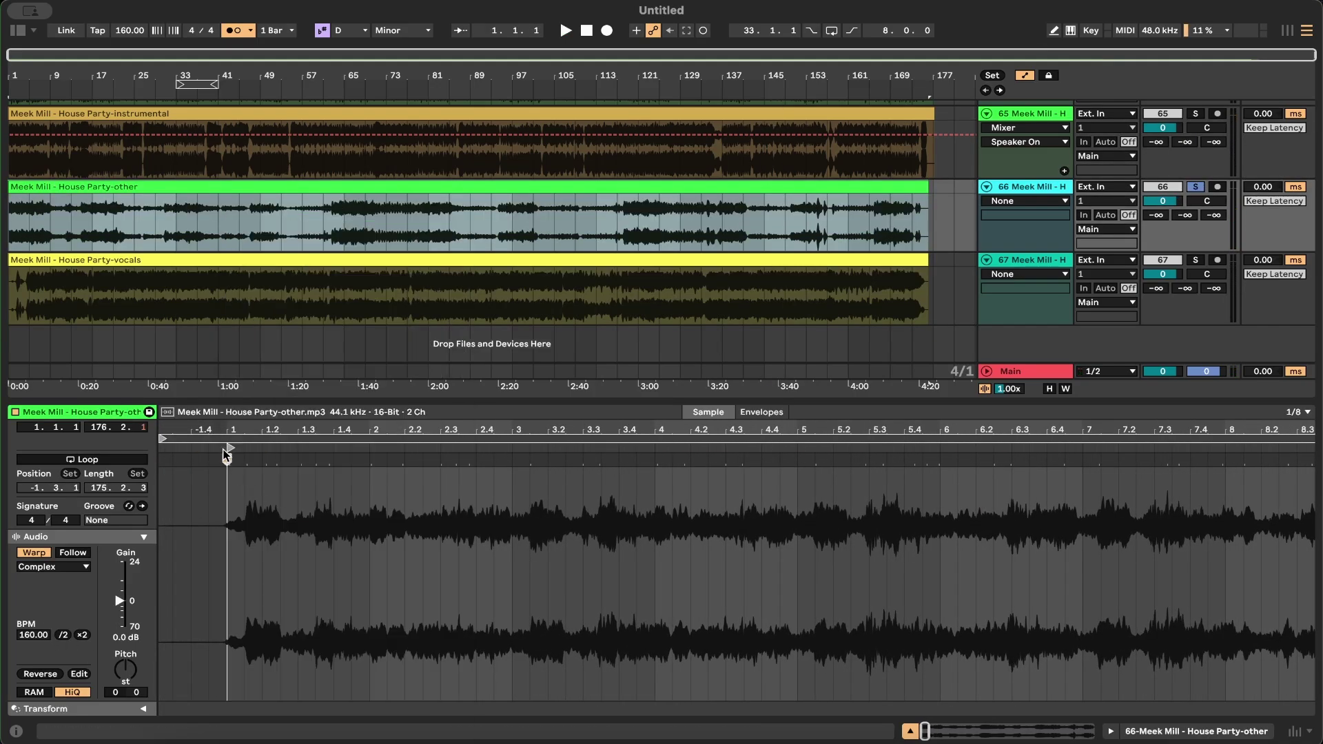
right_click(227, 456)
left_click(313, 535)
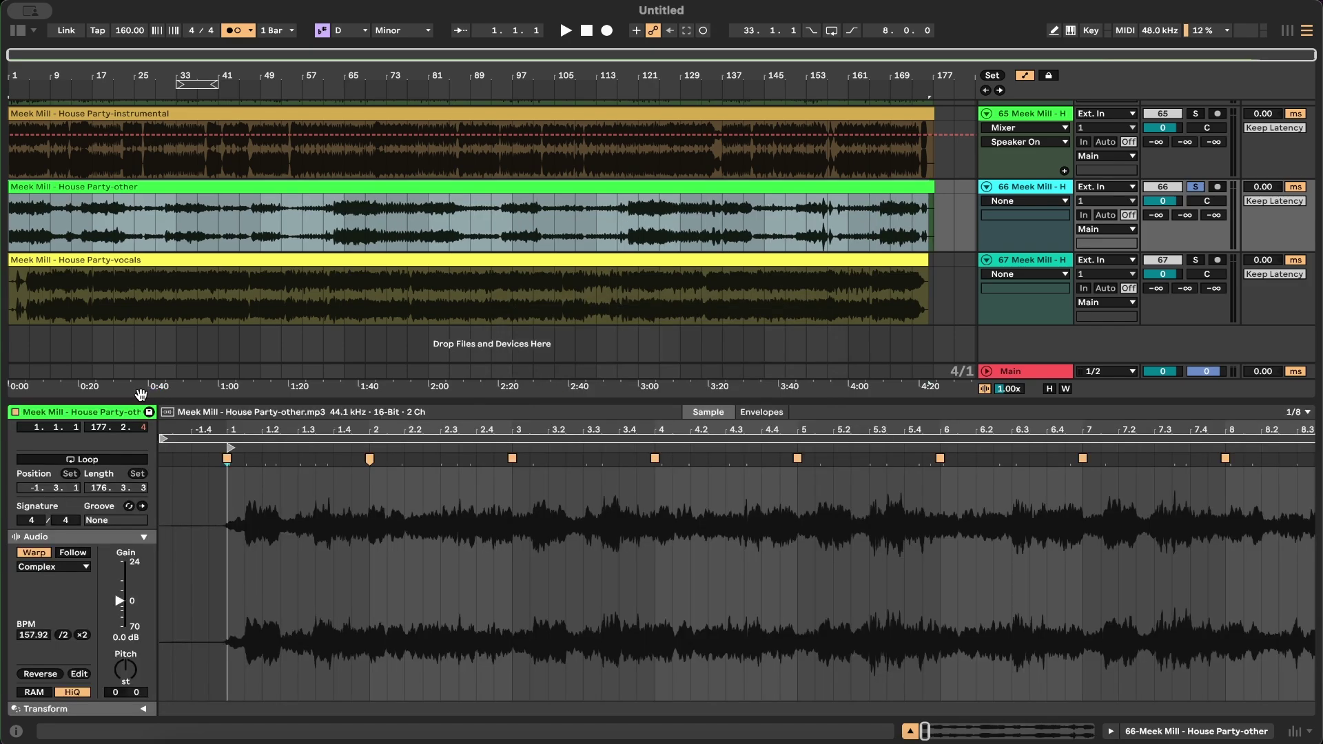
Step: Hide the clip view, solo the bass stem to play it from bar 9, and turn its solo off
key("super+alt+l")
scroll(146, 451, "up", 2)
left_click(273, 332)
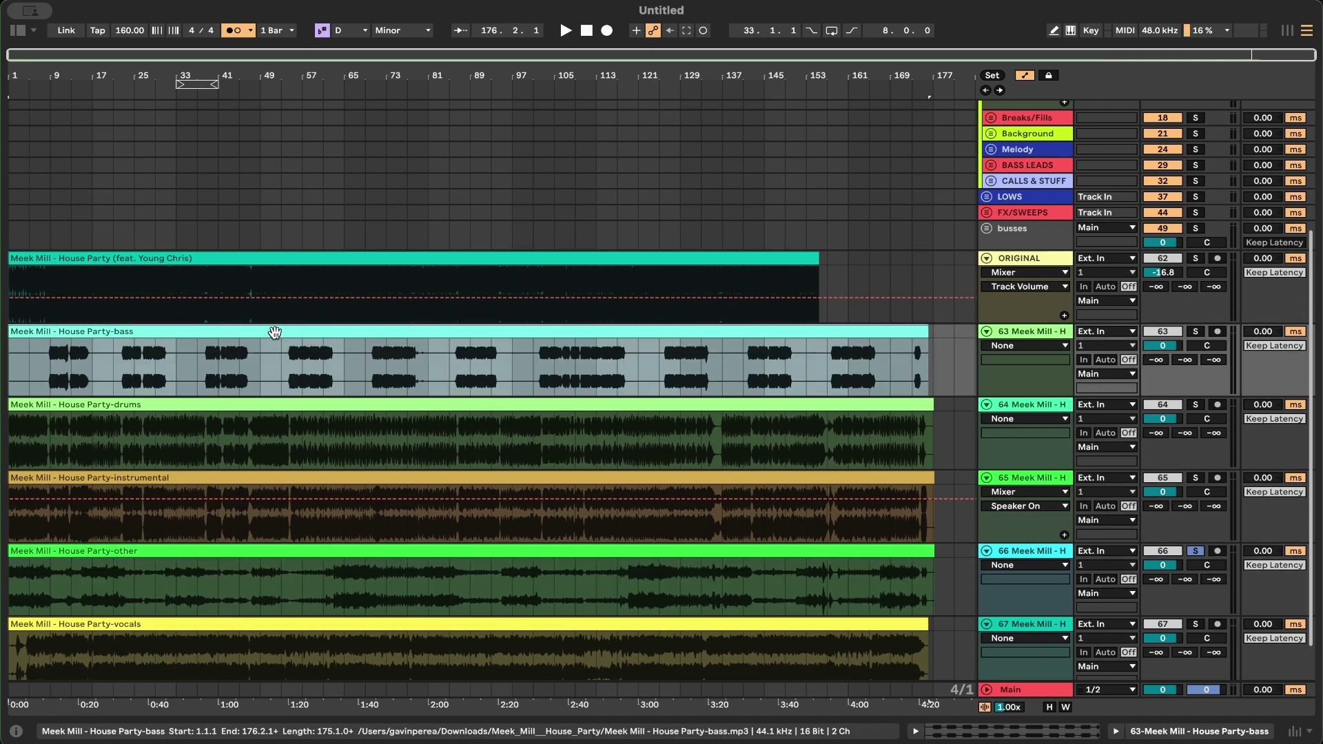
key("s")
left_click(51, 364)
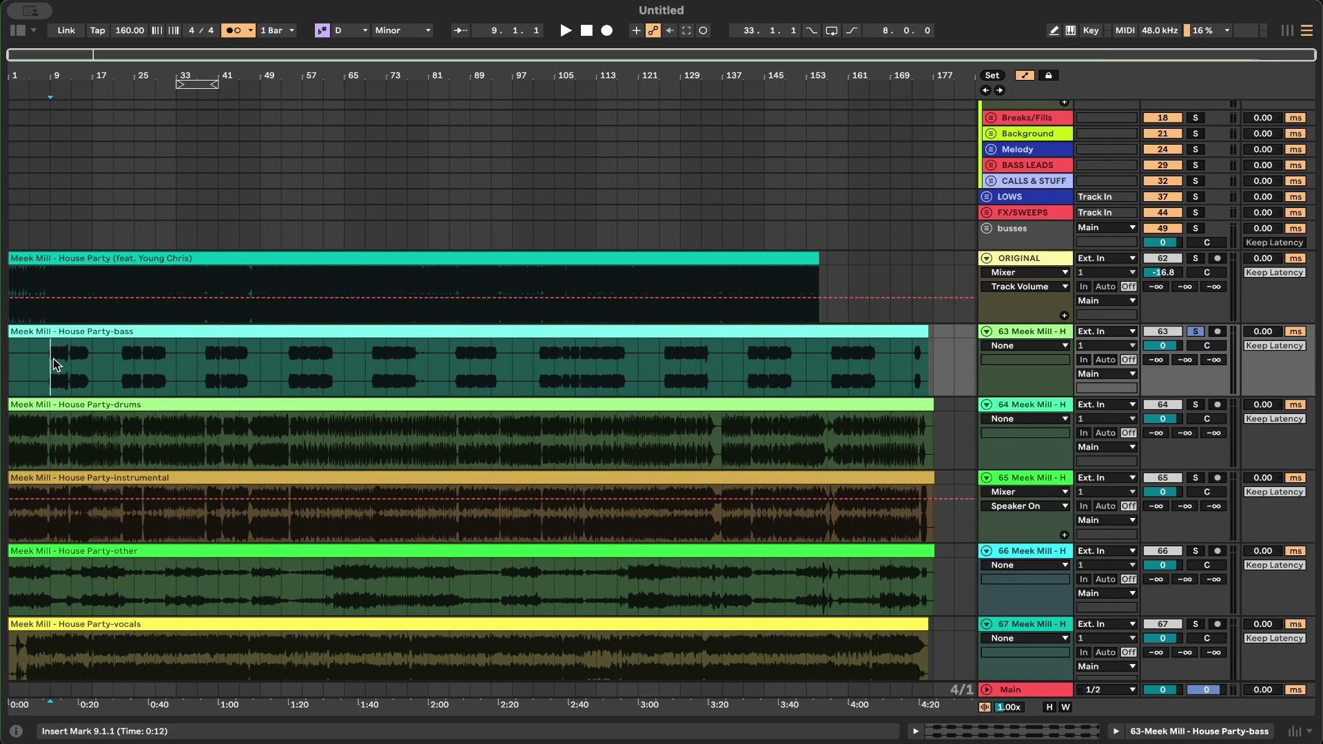
key("space")
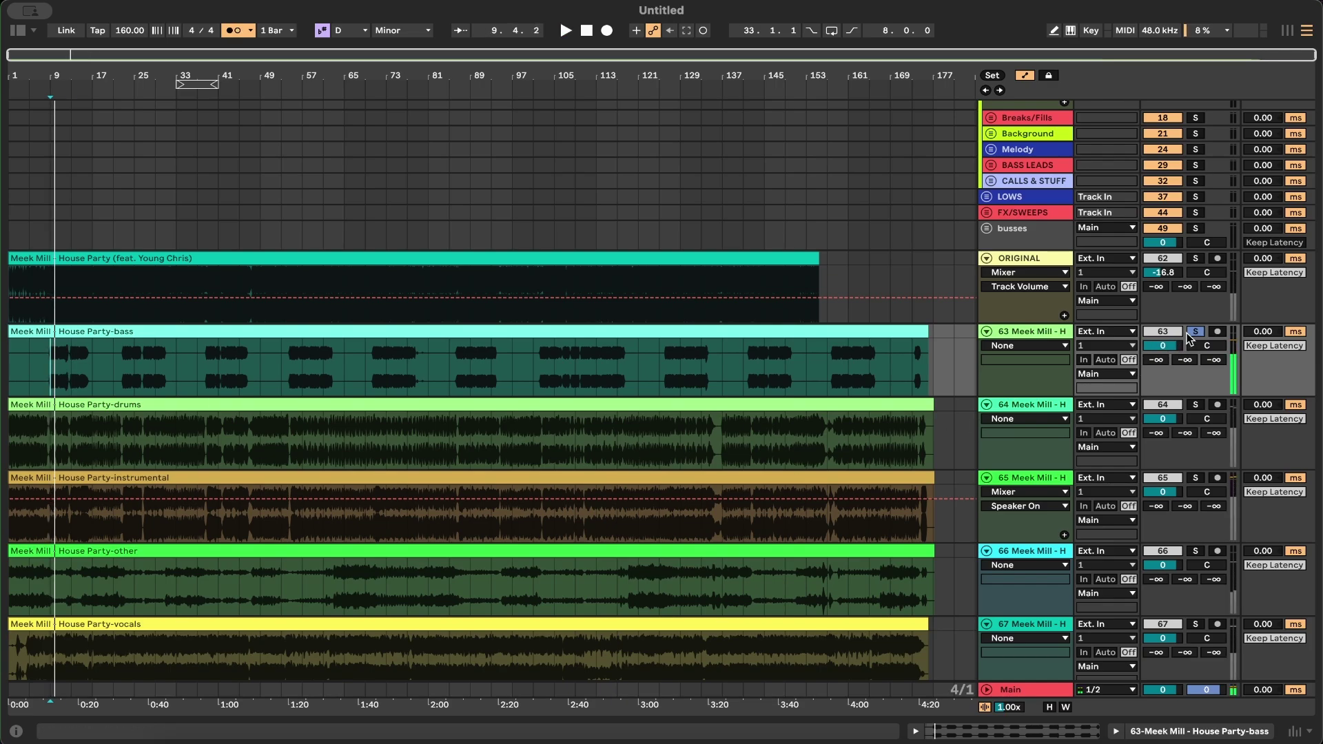
left_click(1188, 337)
scroll(520, 421, "down", 2)
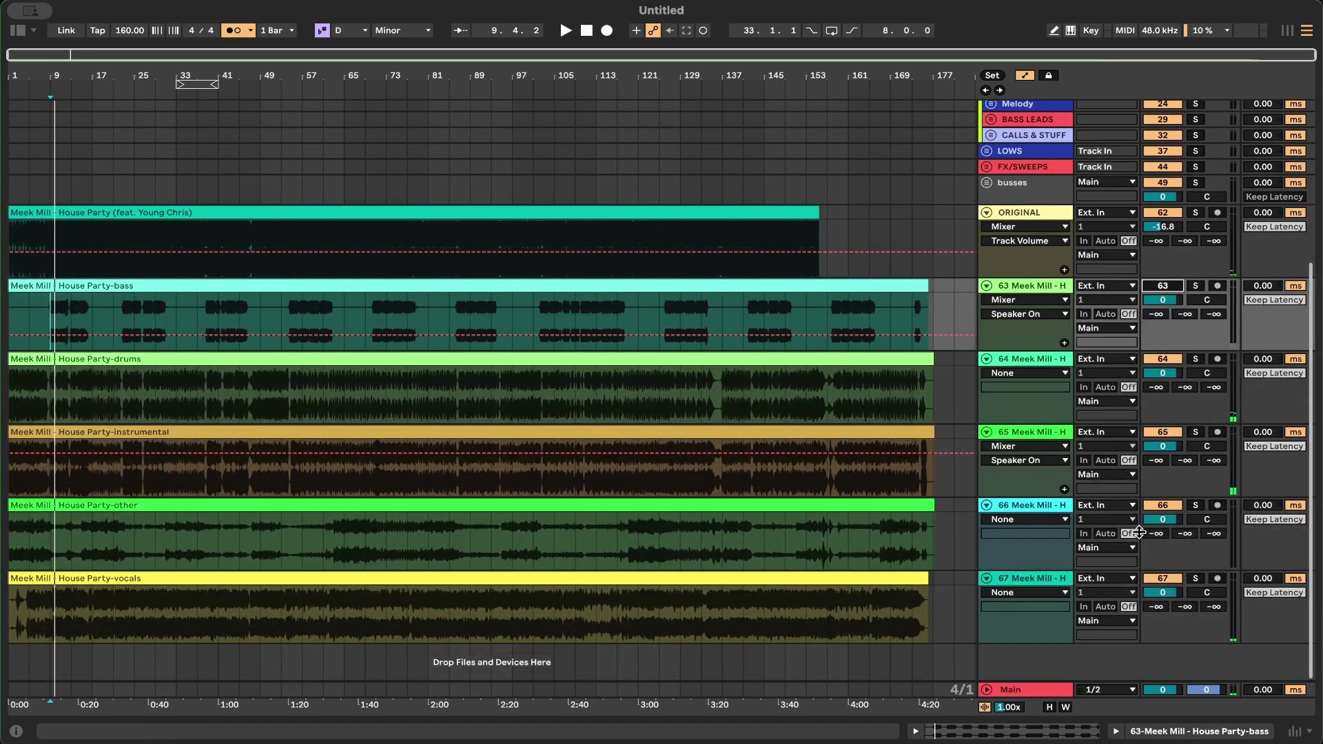
Step: Solo the other stem and audition it from bar 3
left_click(1195, 578)
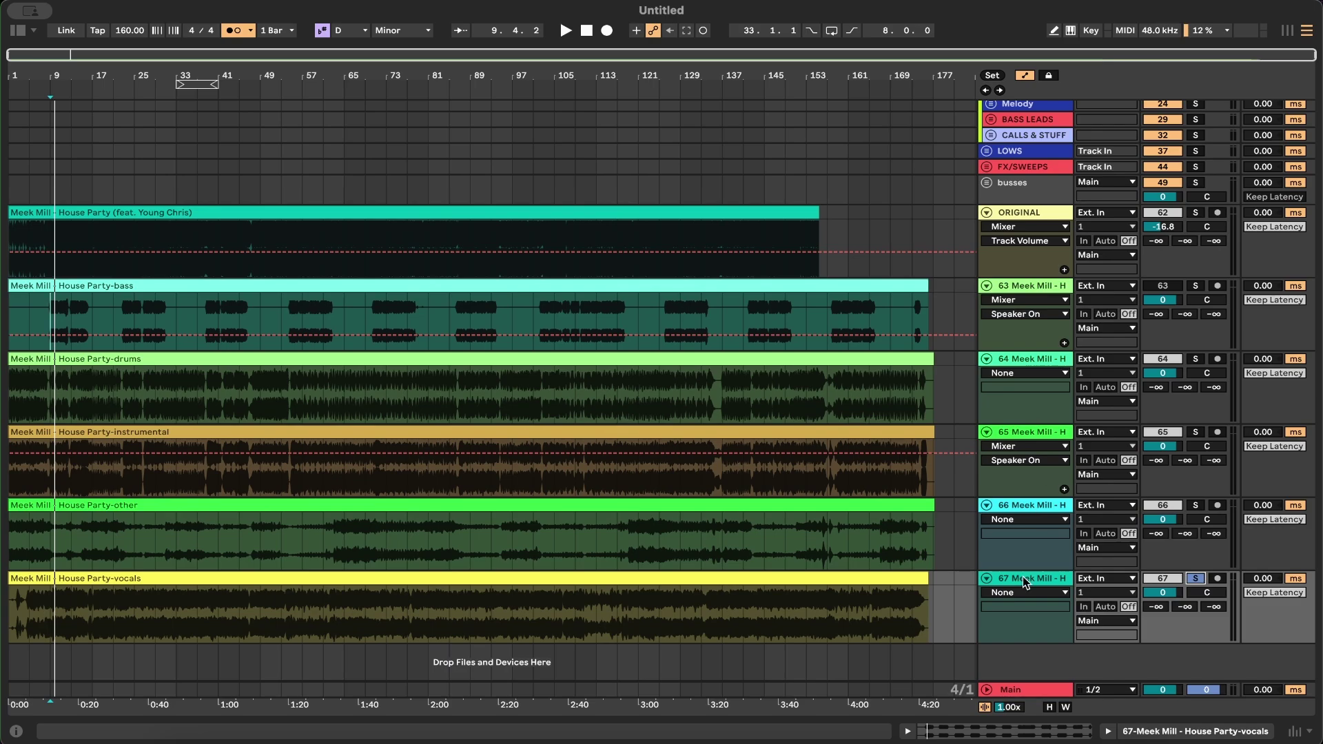
scroll(5, 423, "up", 5)
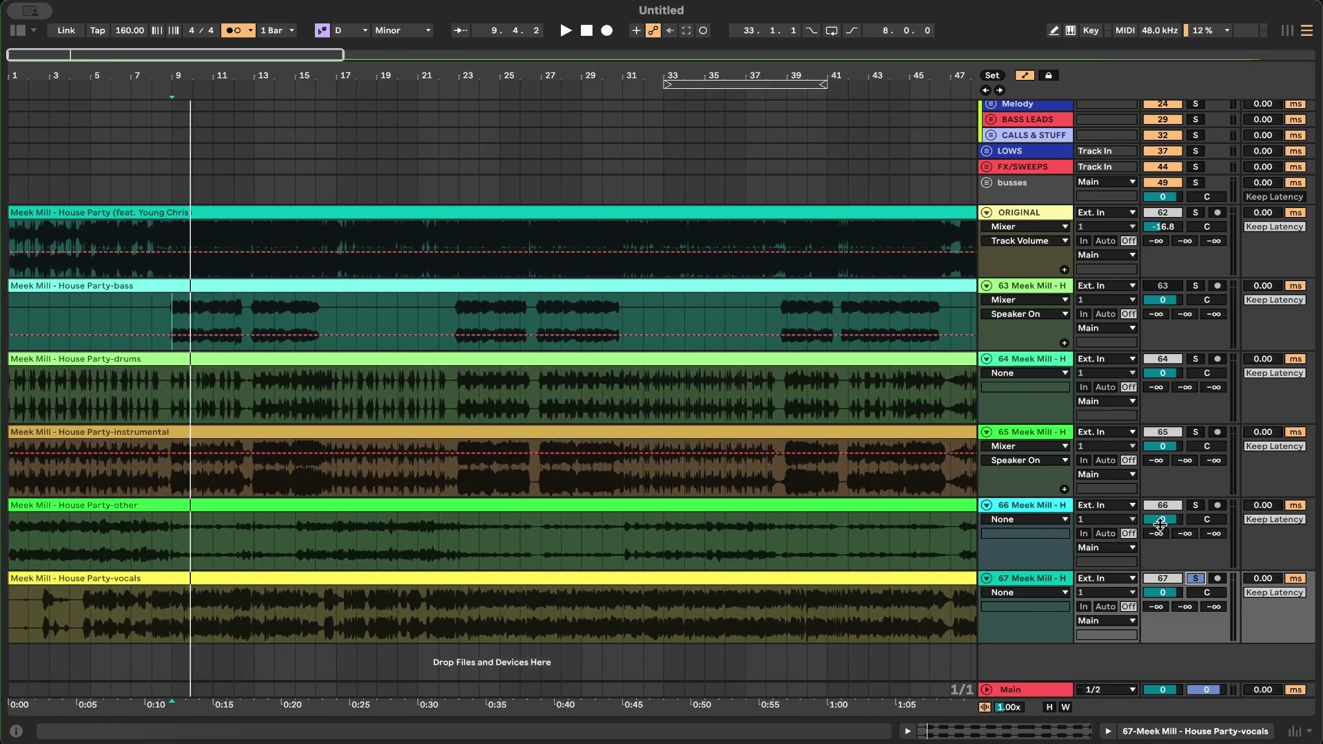
left_click(1195, 505)
key("space")
left_click(48, 556)
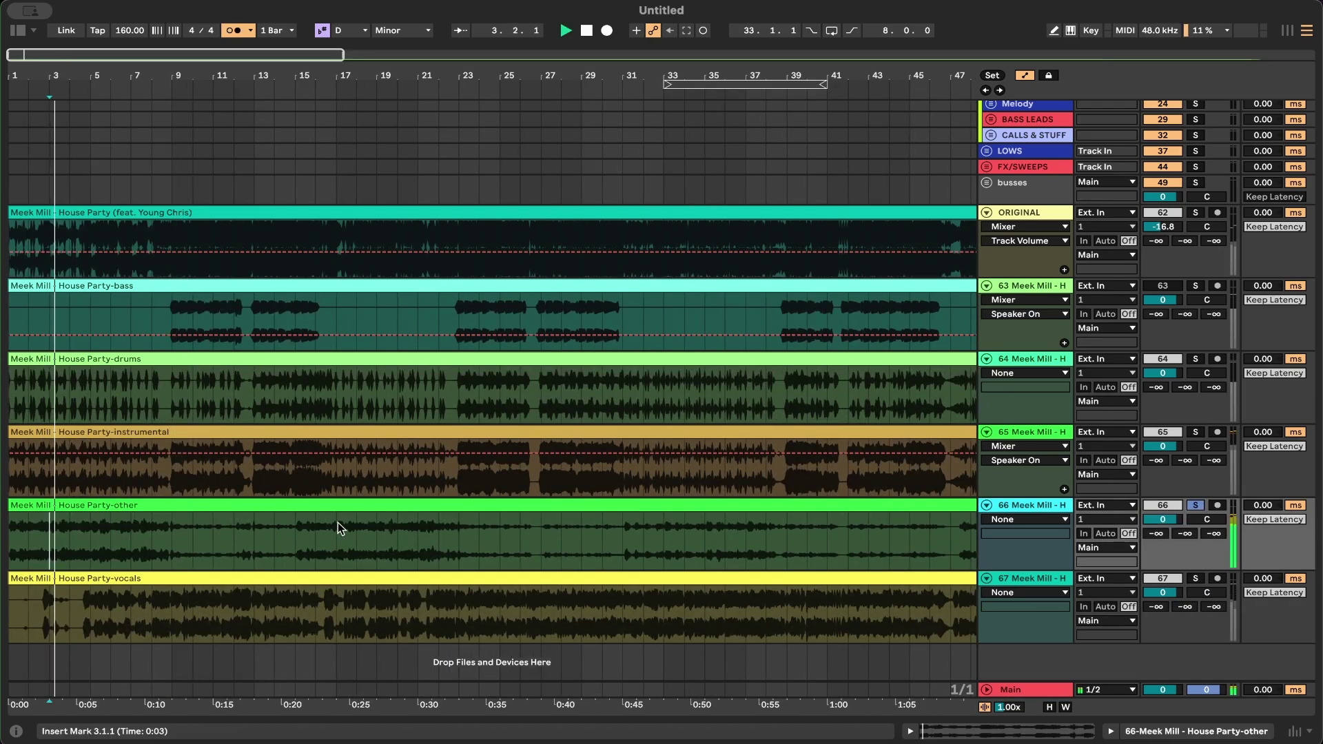
key("space")
Step: Open the other stem's clip and audition it from bars 5, 63 and 95
double_click(151, 505)
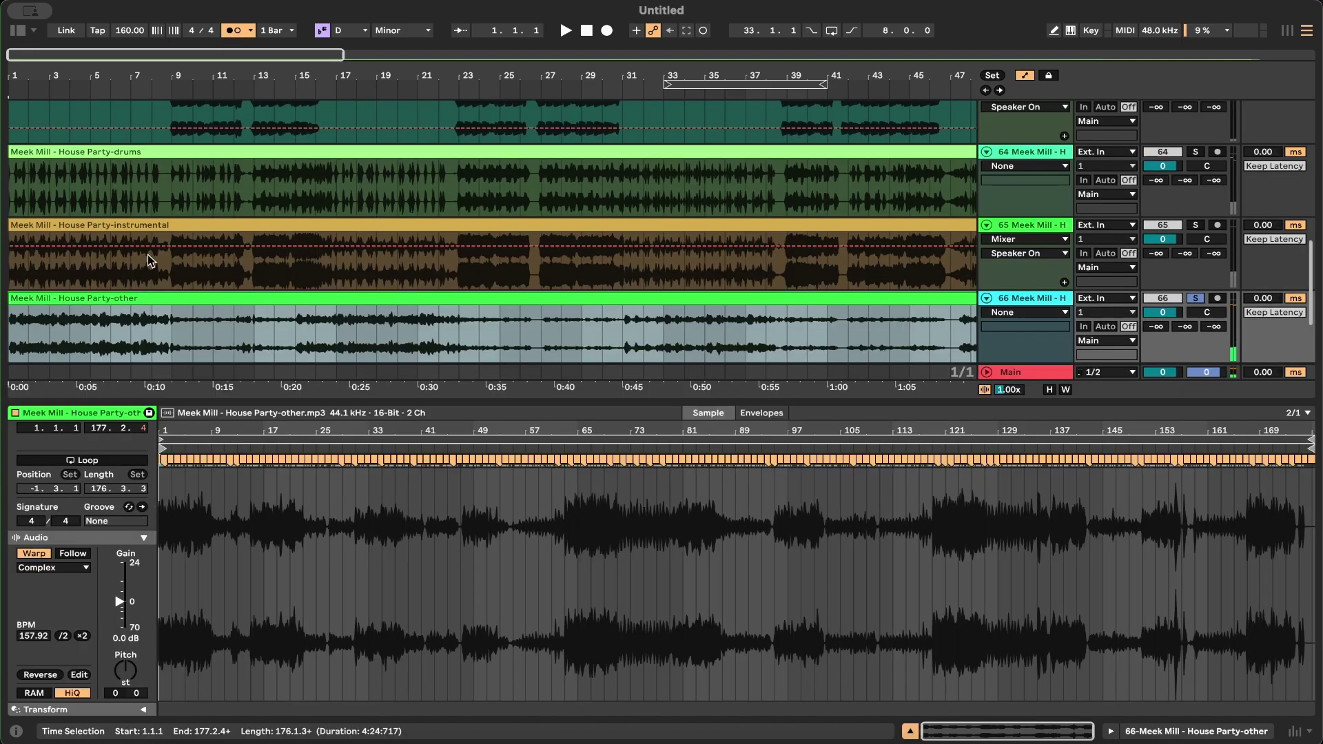
scroll(145, 263, "down", 3)
left_click(61, 337)
key("space")
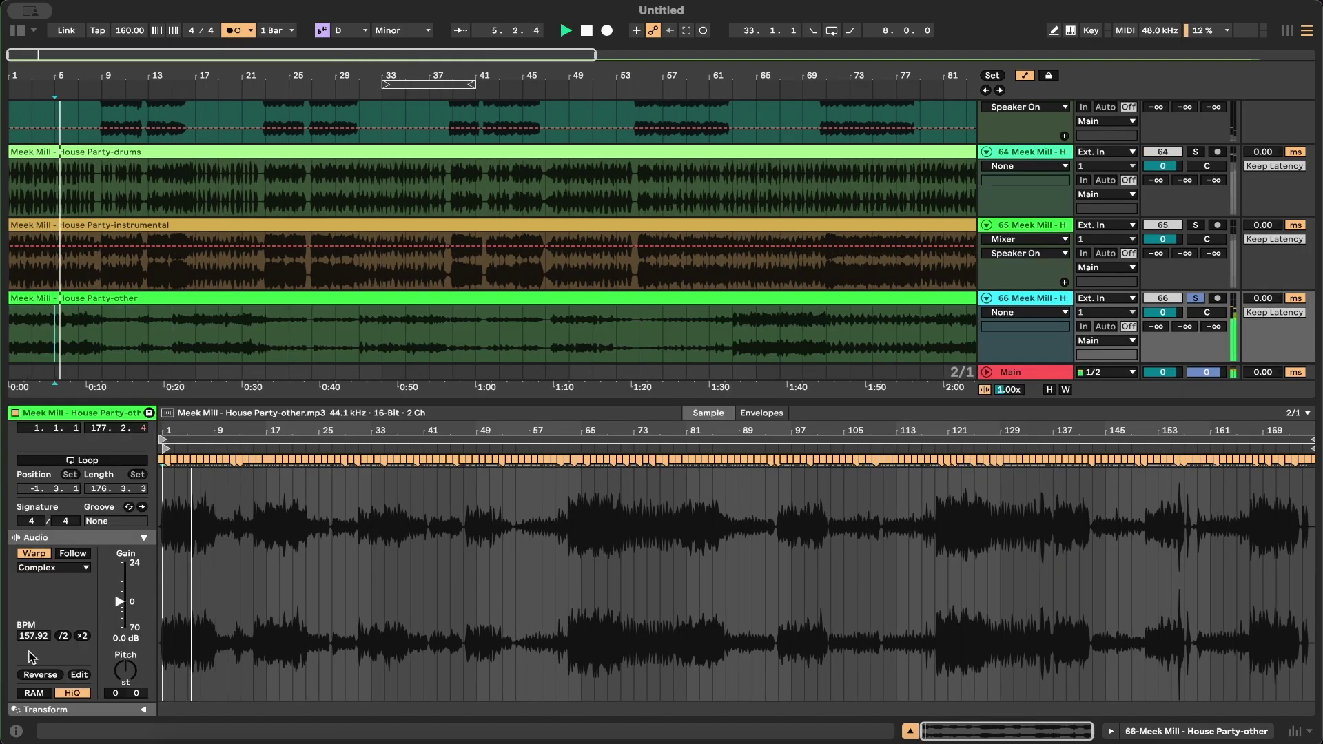
left_click(731, 331)
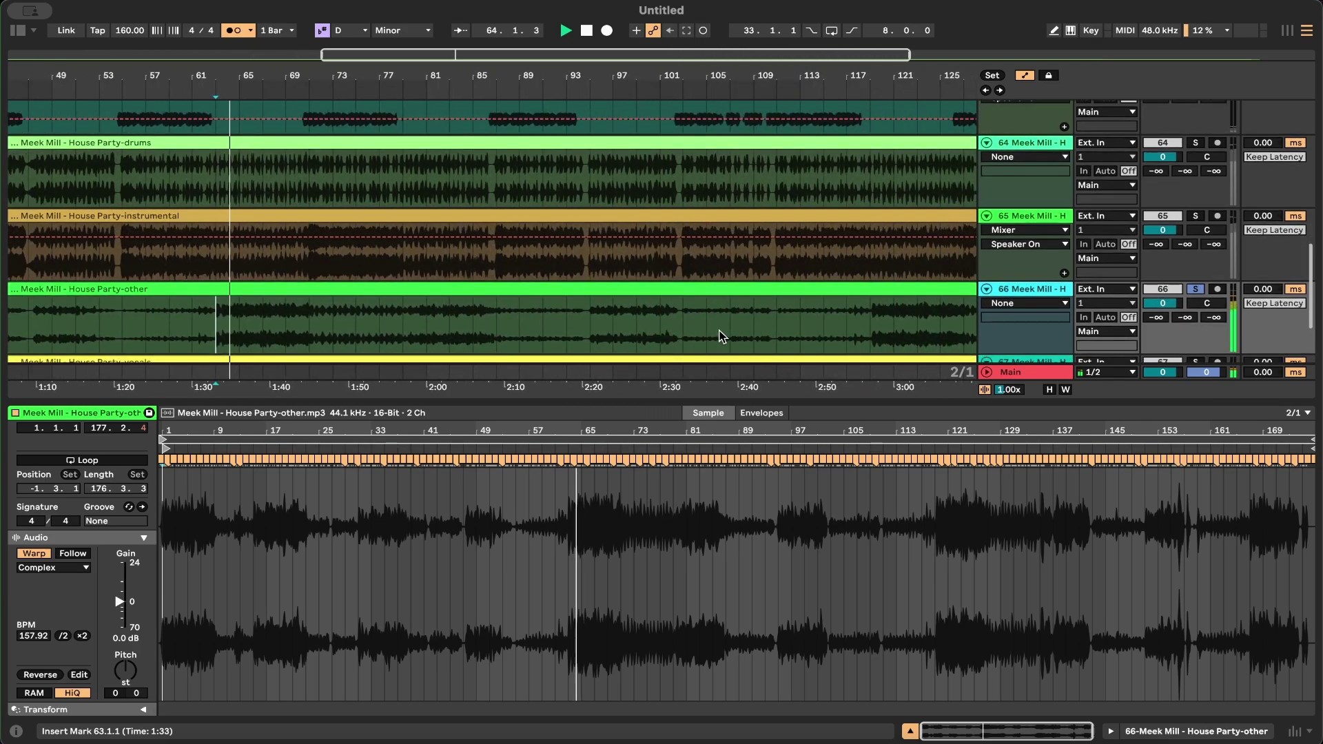
key("space")
left_click(594, 325)
key("space")
scroll(580, 315, "right", 4)
Step: Audition the other stem from bars 119, 151 and 169
left_click(549, 305)
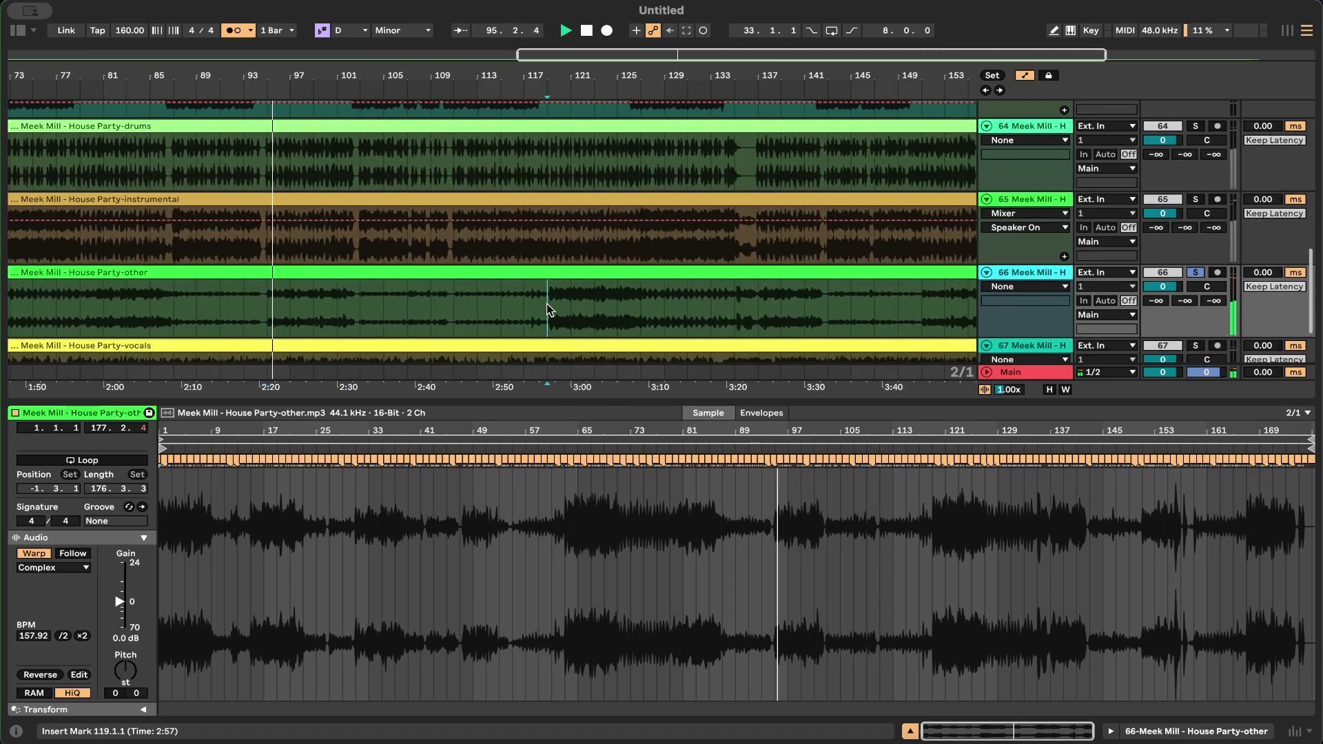
key("space")
key("space")
scroll(487, 281, "right", 4)
key("minus")
left_click(726, 306)
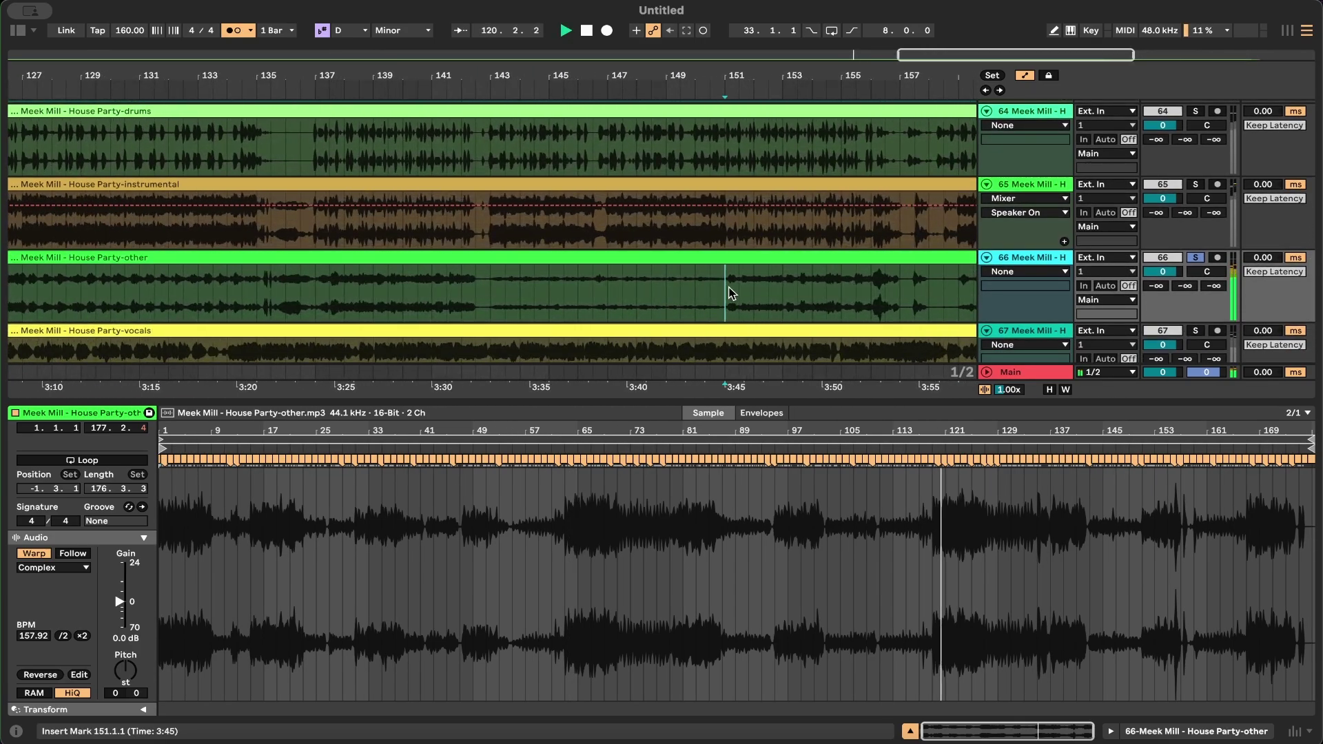
key("plus")
key("plus")
scroll(729, 286, "down", 4)
scroll(729, 292, "right", 3)
left_click(793, 280)
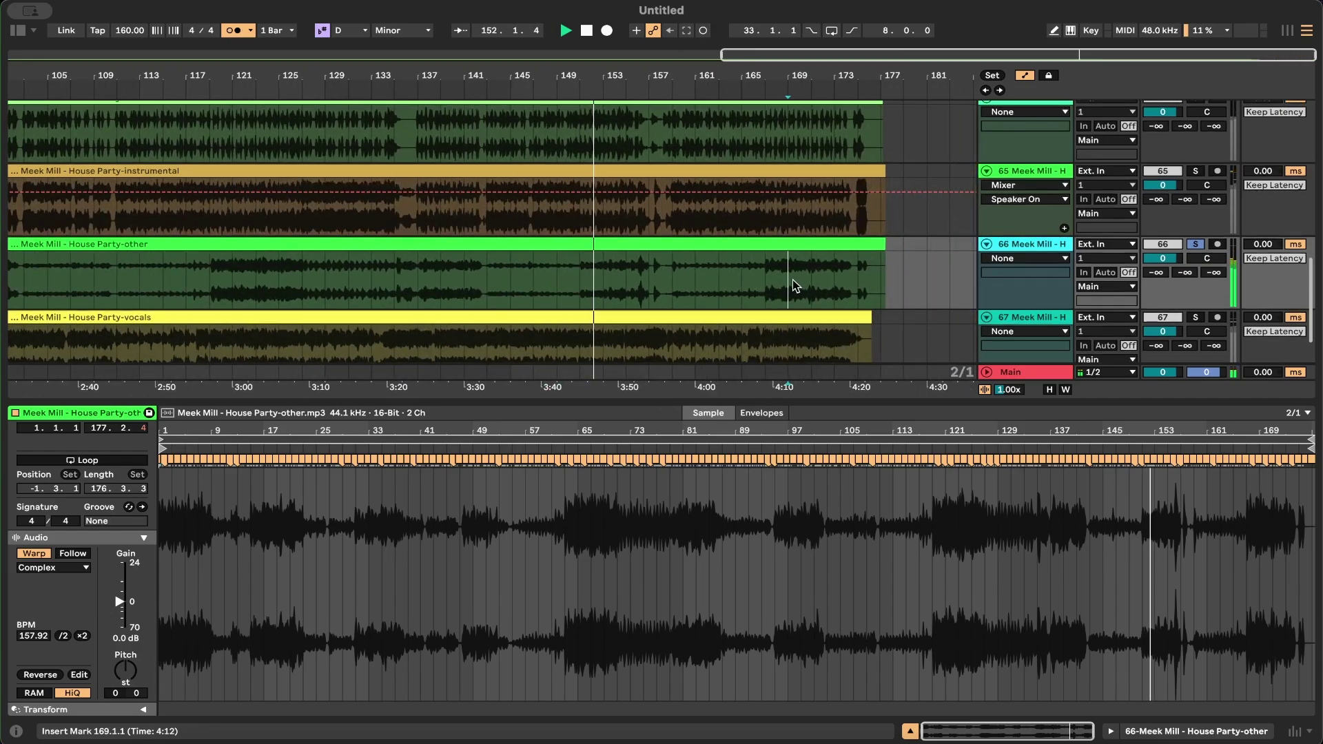
key("space")
key("space")
Step: Recheck the early part of the other stem by ear, from bar 15 and from a point closer to its start
scroll(792, 280, "down", 2)
scroll(496, 277, "left", 10)
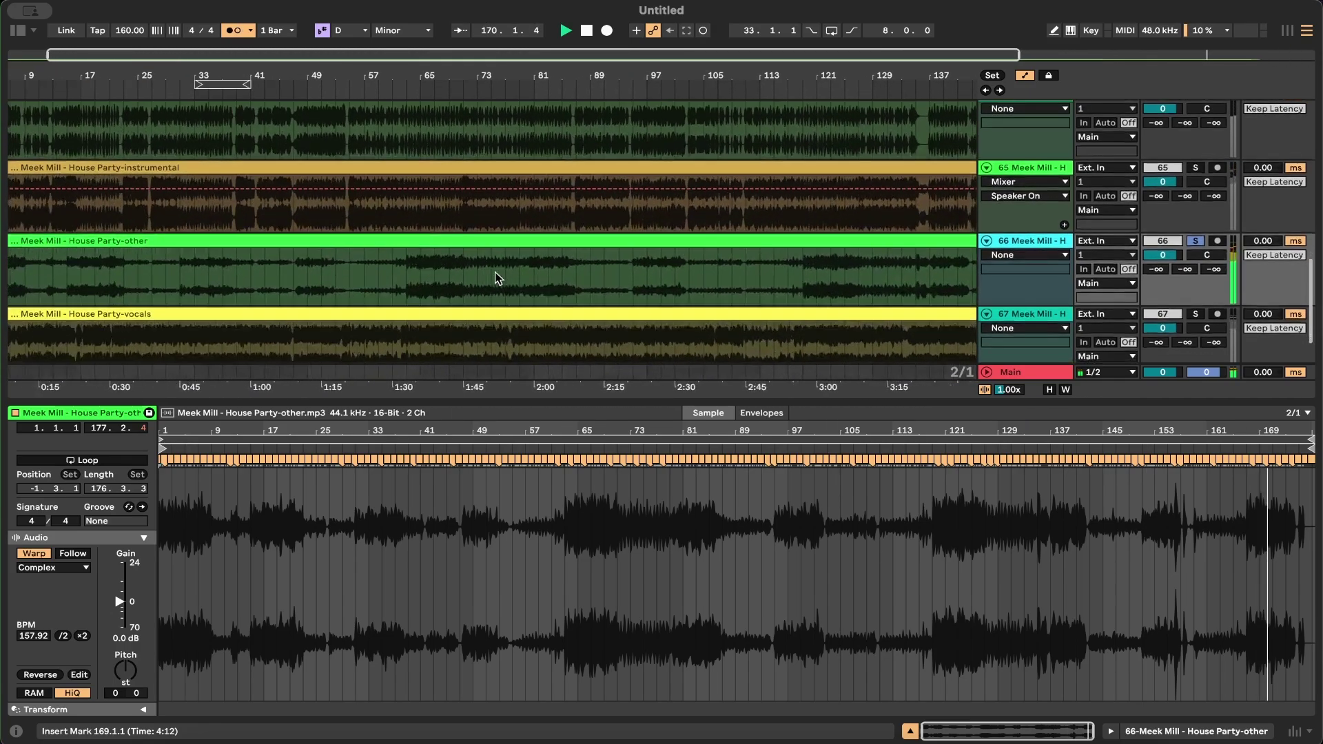
left_click(109, 269)
key("space")
key("space")
scroll(109, 268, "up", 3)
scroll(108, 269, "down", 1)
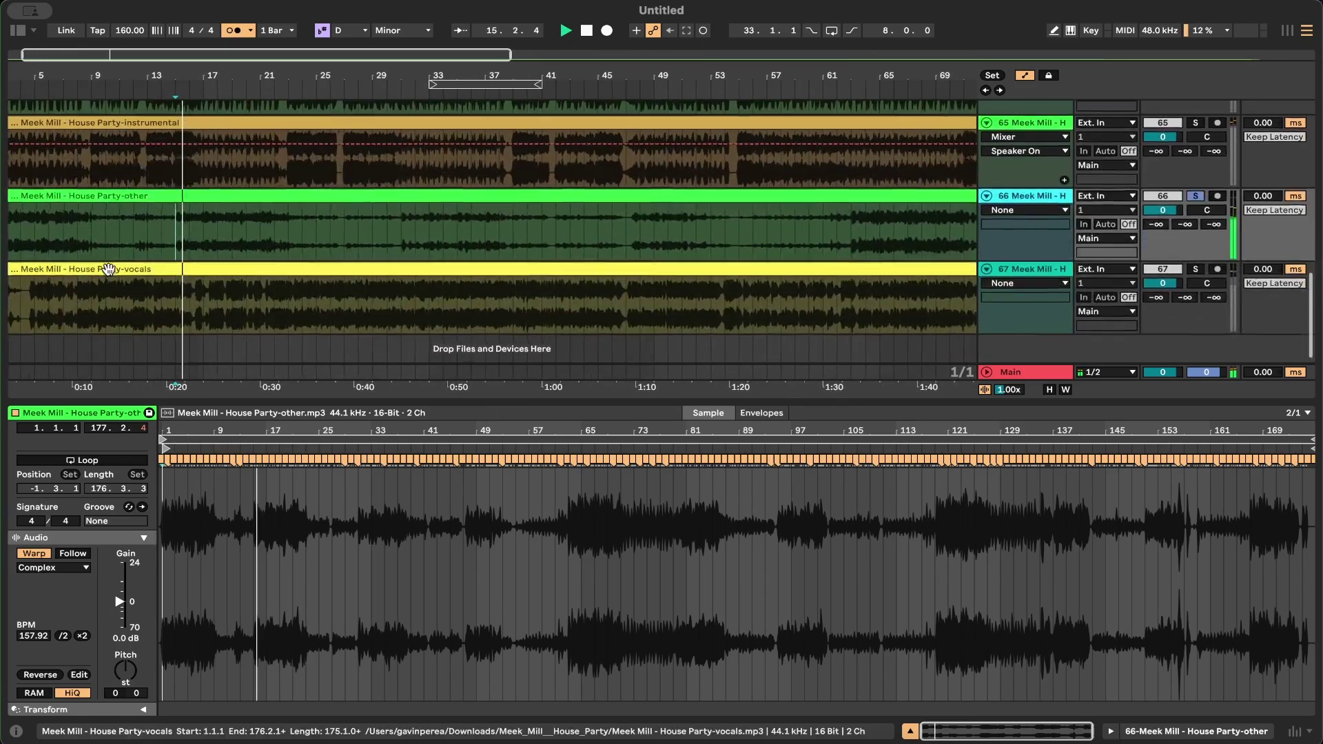
scroll(106, 272, "left", 2)
left_click(65, 229)
key("space")
key("space")
Step: Stop playback, open the vocals clip, solo its track and play it from the start
scroll(64, 229, "down", 1)
key("minus")
scroll(120, 296, "down", 1)
key("space")
left_click(92, 261)
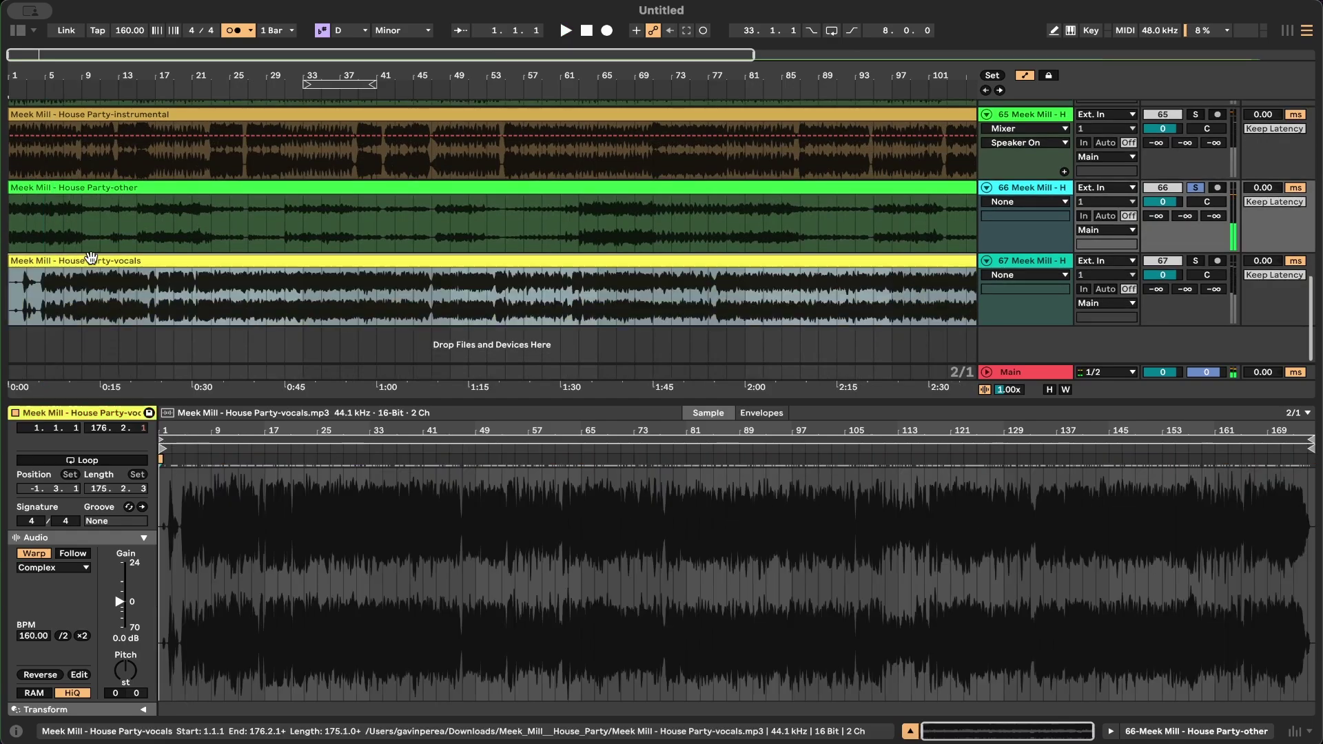
left_click(1197, 262)
key("space")
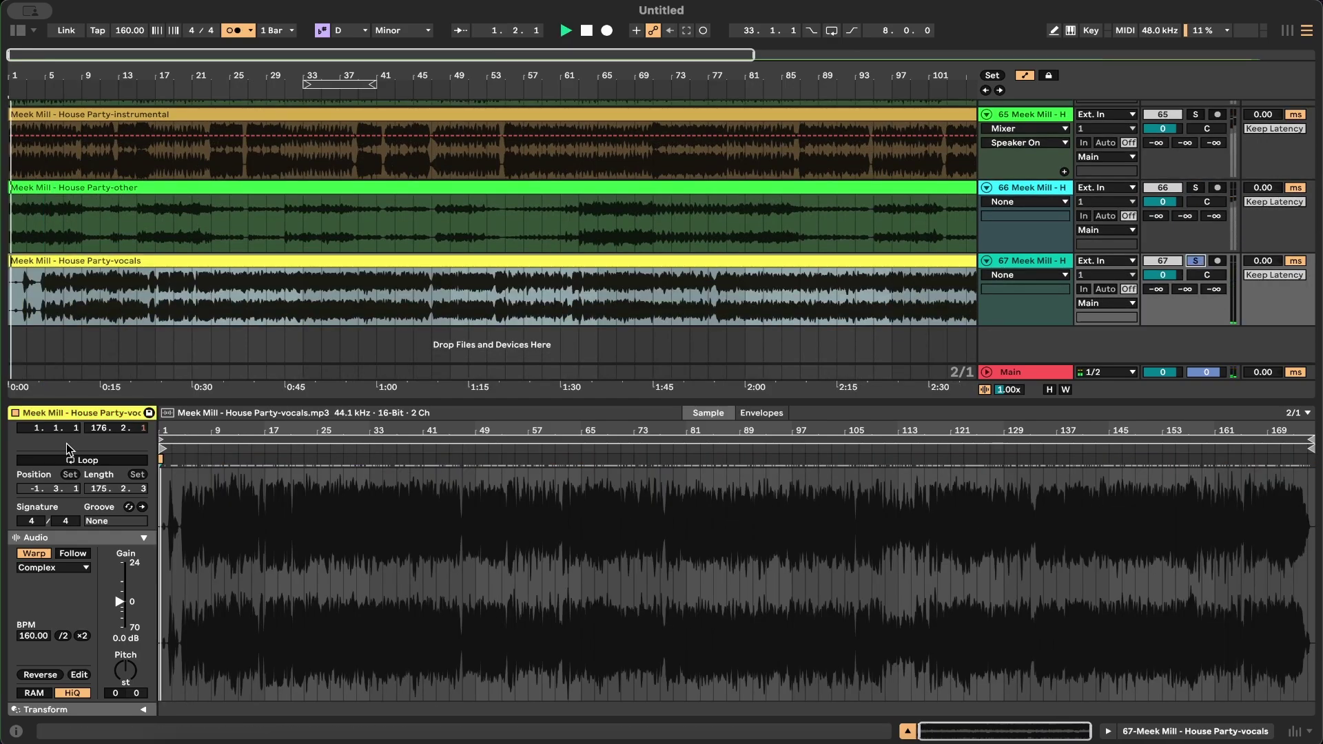
Step: Set 1.1.1 at the vocals clip's first warp marker and apply Warp From Here (Start at 160.00 BPM)
scroll(241, 499, "up", 5)
scroll(242, 499, "left", 3)
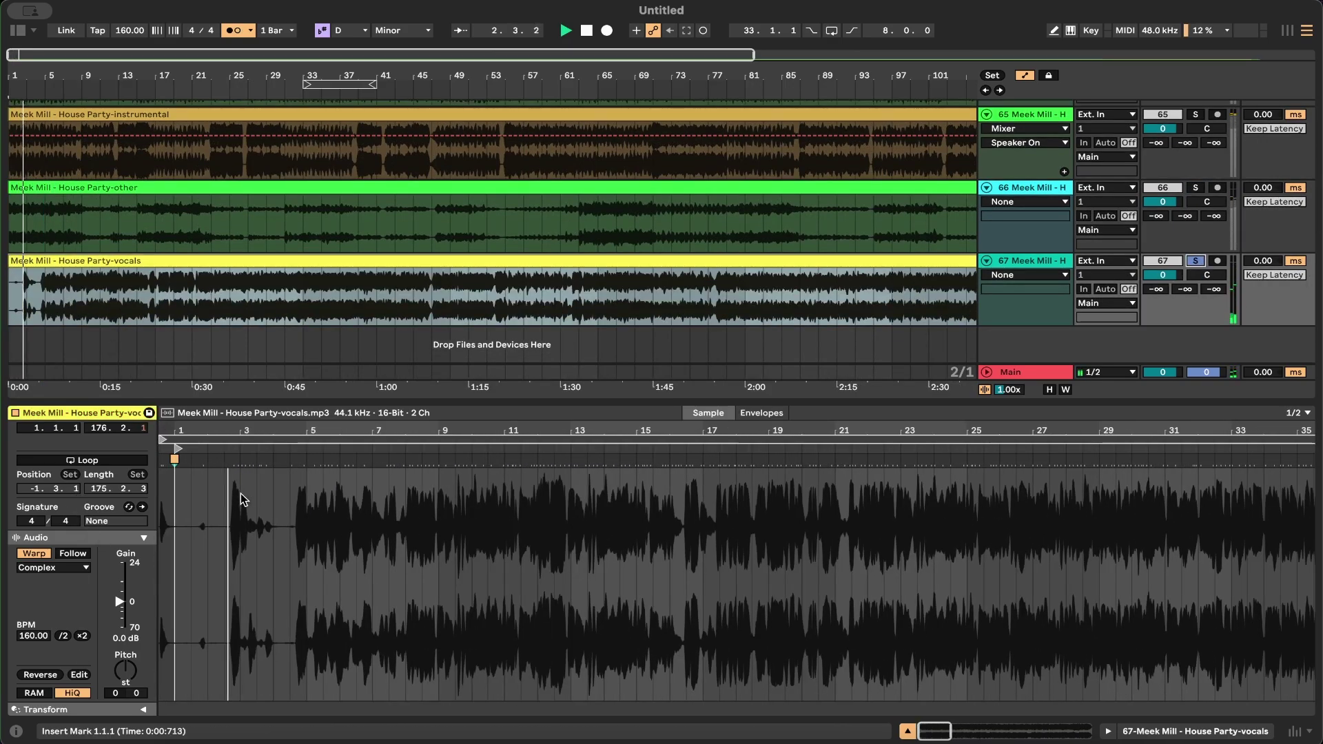
right_click(173, 458)
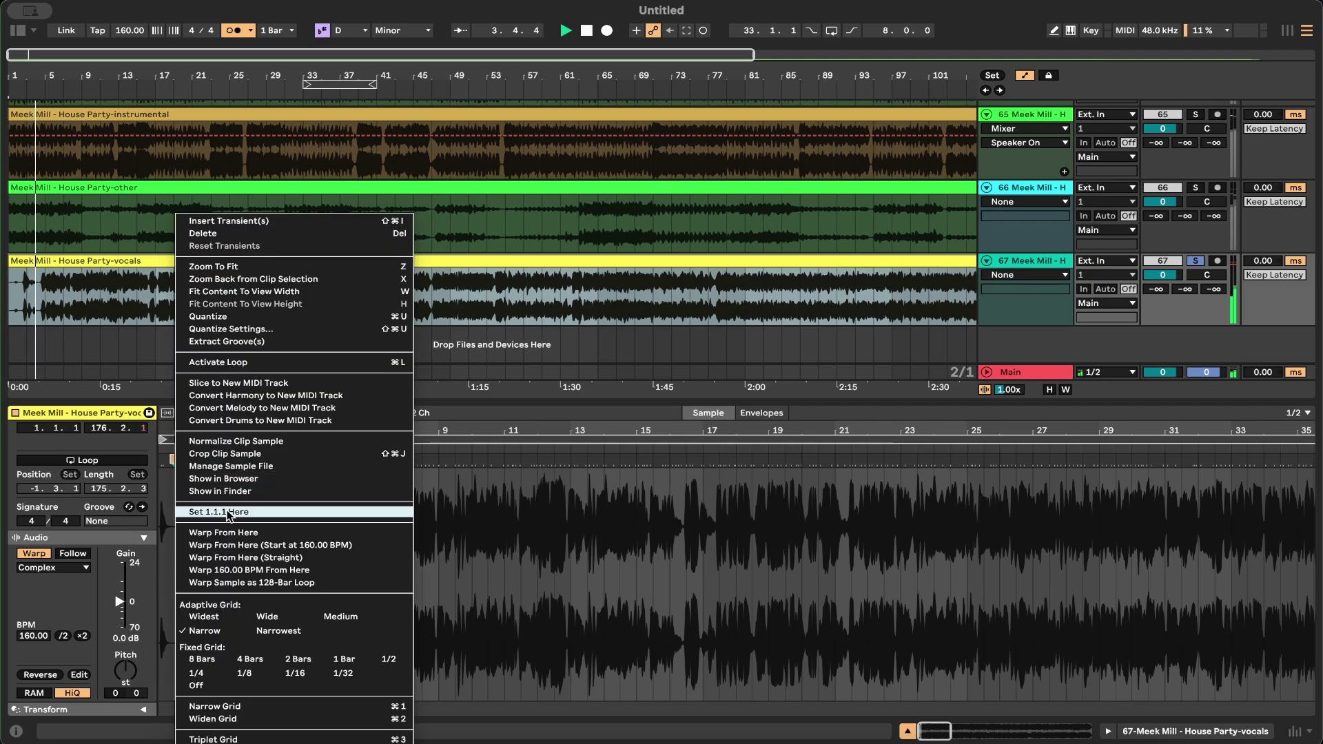
left_click(220, 511)
right_click(177, 462)
left_click(267, 545)
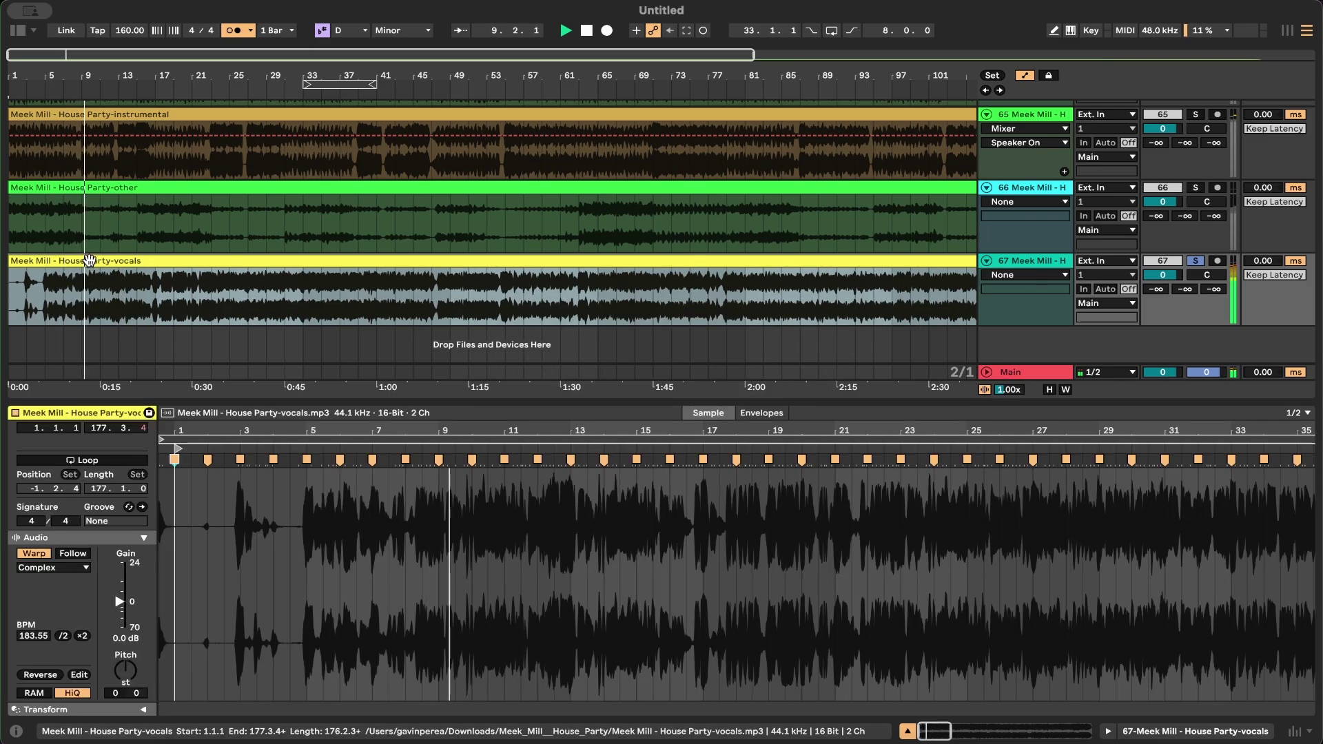
Step: Audition the warped vocals from bars 81, 153 and 169
scroll(245, 542, "down", 10)
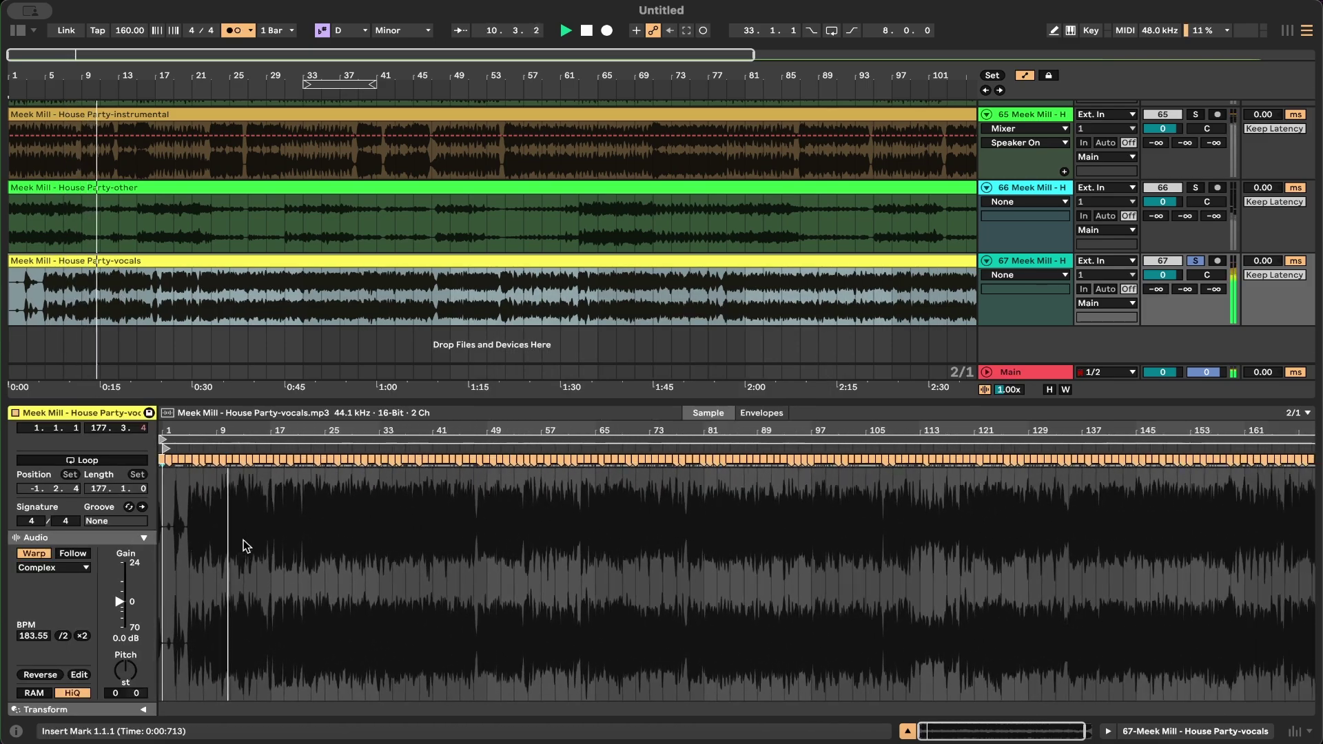
scroll(162, 339, "down", 2)
scroll(162, 344, "down", 3)
left_click(427, 319)
key("space")
key("space")
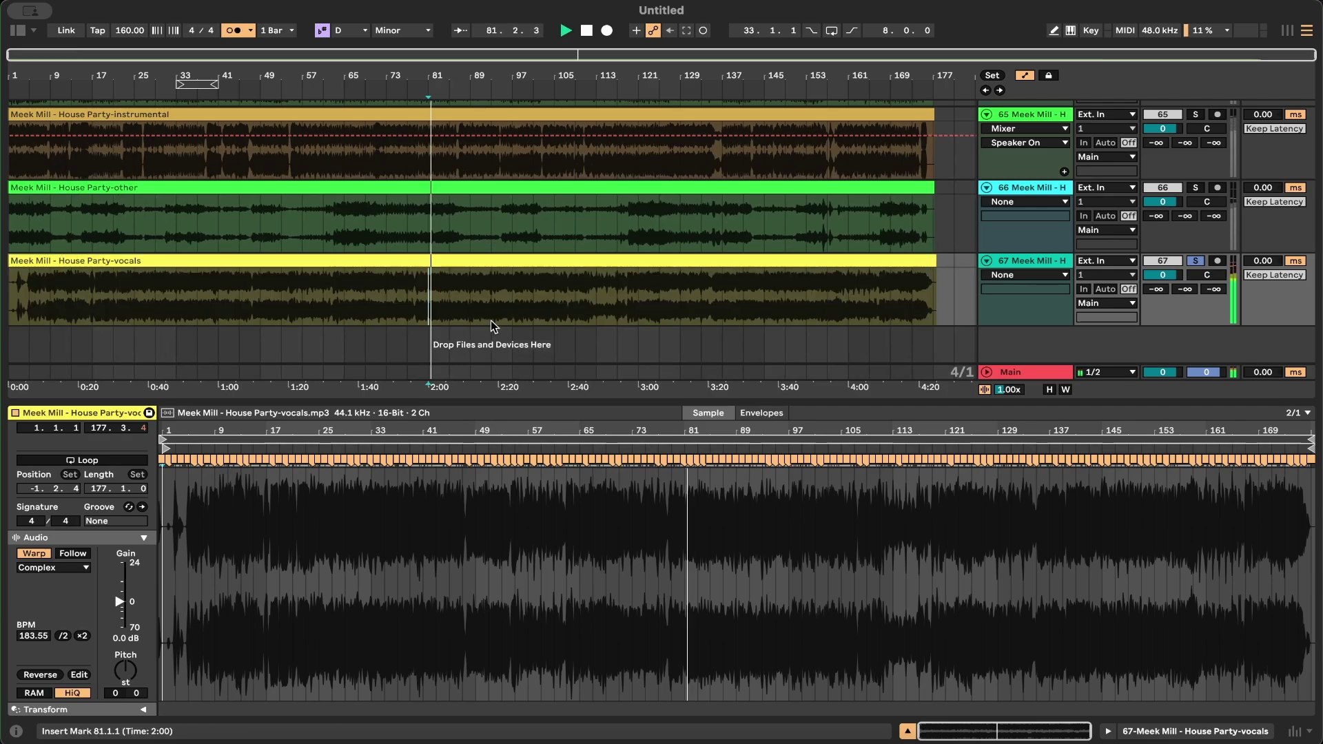
left_click(798, 308)
scroll(876, 308, "up", 1)
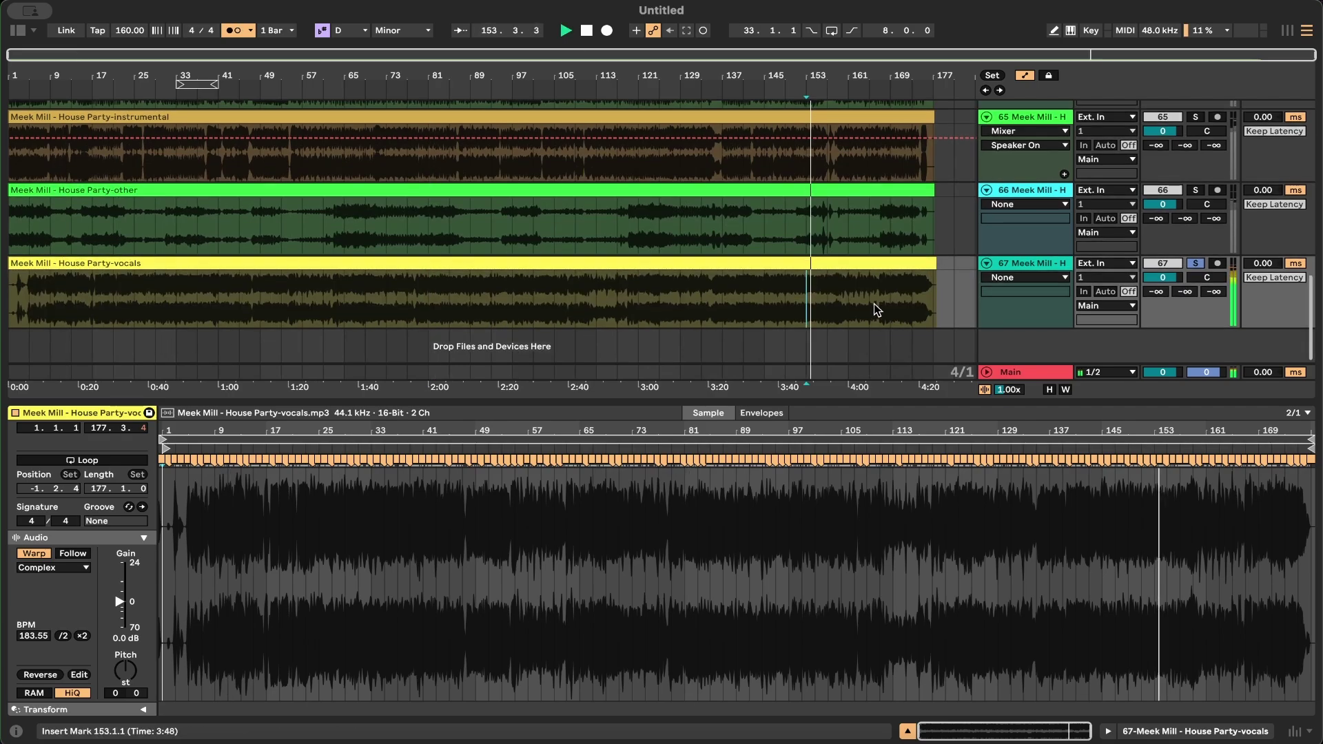
left_click(886, 299)
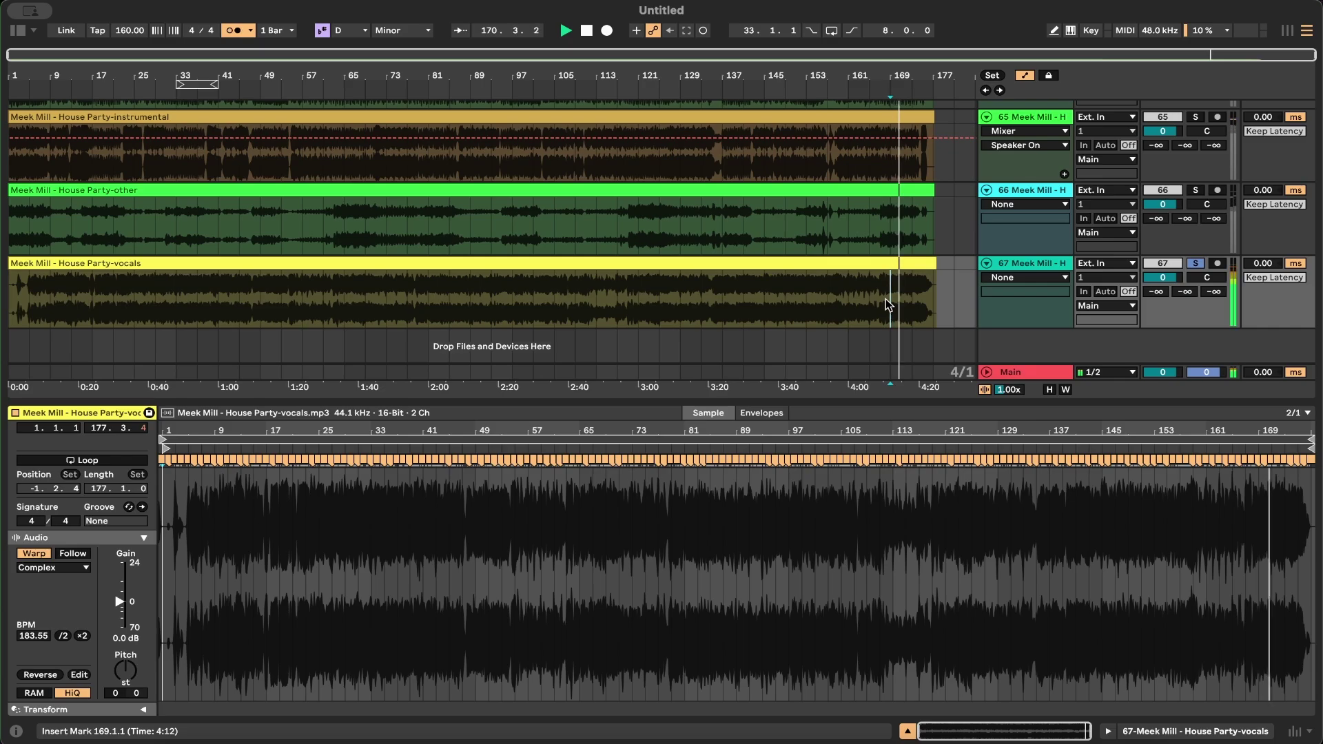
Step: Audition the end of the vocals, then a mid-song passage and bar 37
scroll(886, 299, "up", 5)
scroll(920, 297, "right", 3)
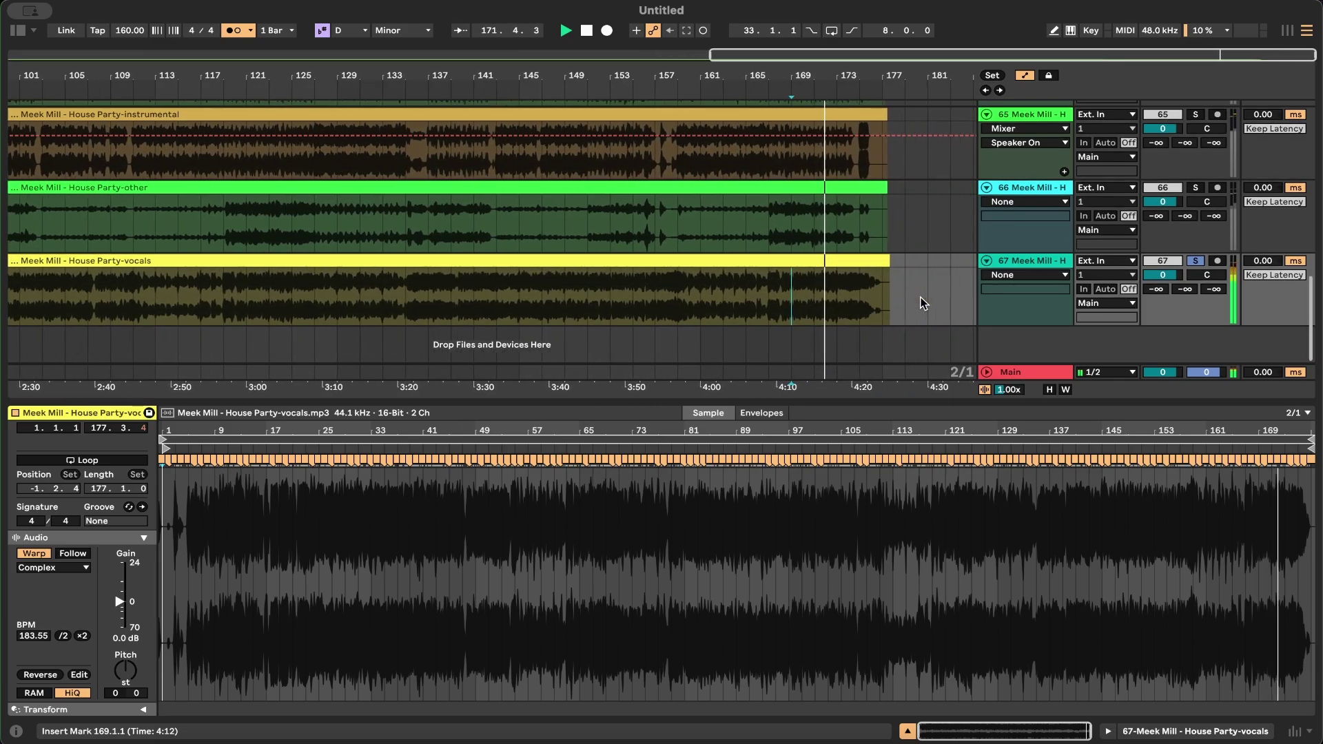
scroll(920, 297, "down", 3)
scroll(904, 303, "down", 3)
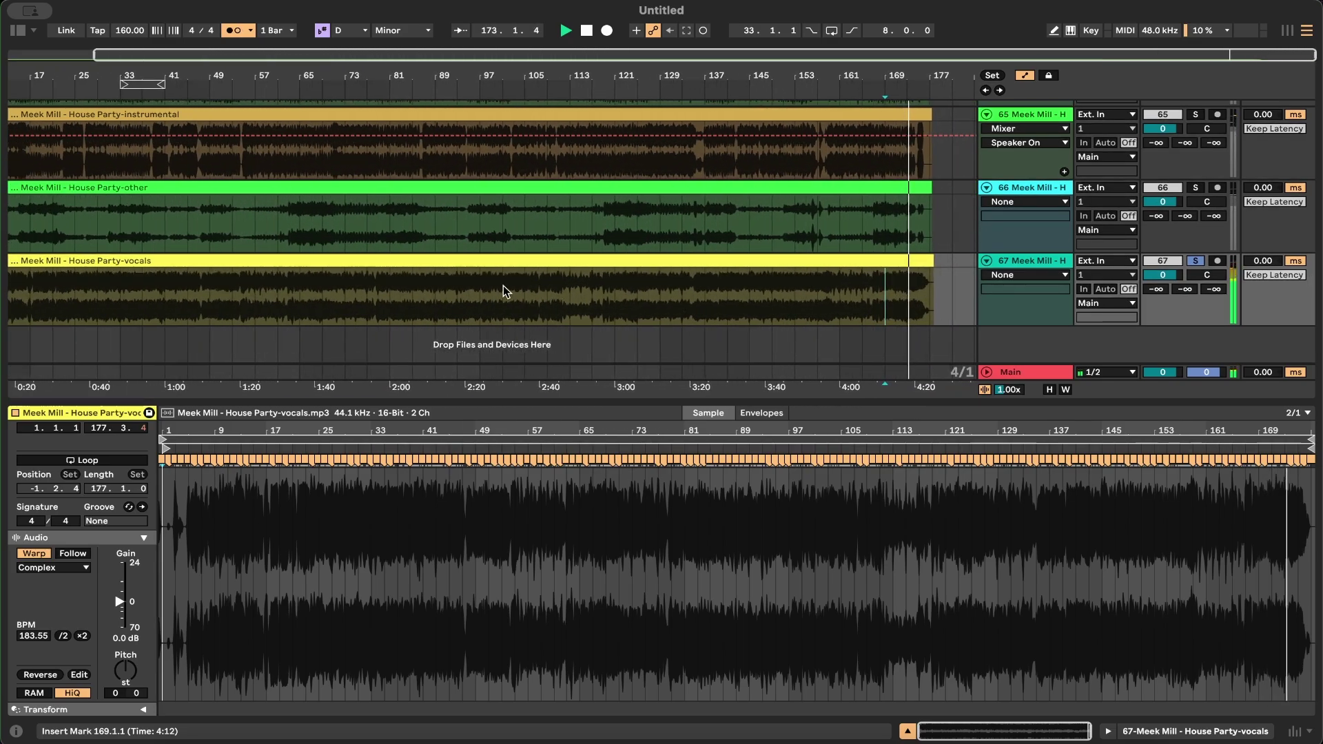
left_click(366, 292)
key("space")
key("space")
scroll(365, 292, "left", 3)
left_click(212, 292)
key("space")
key("space")
scroll(212, 292, "up", 3)
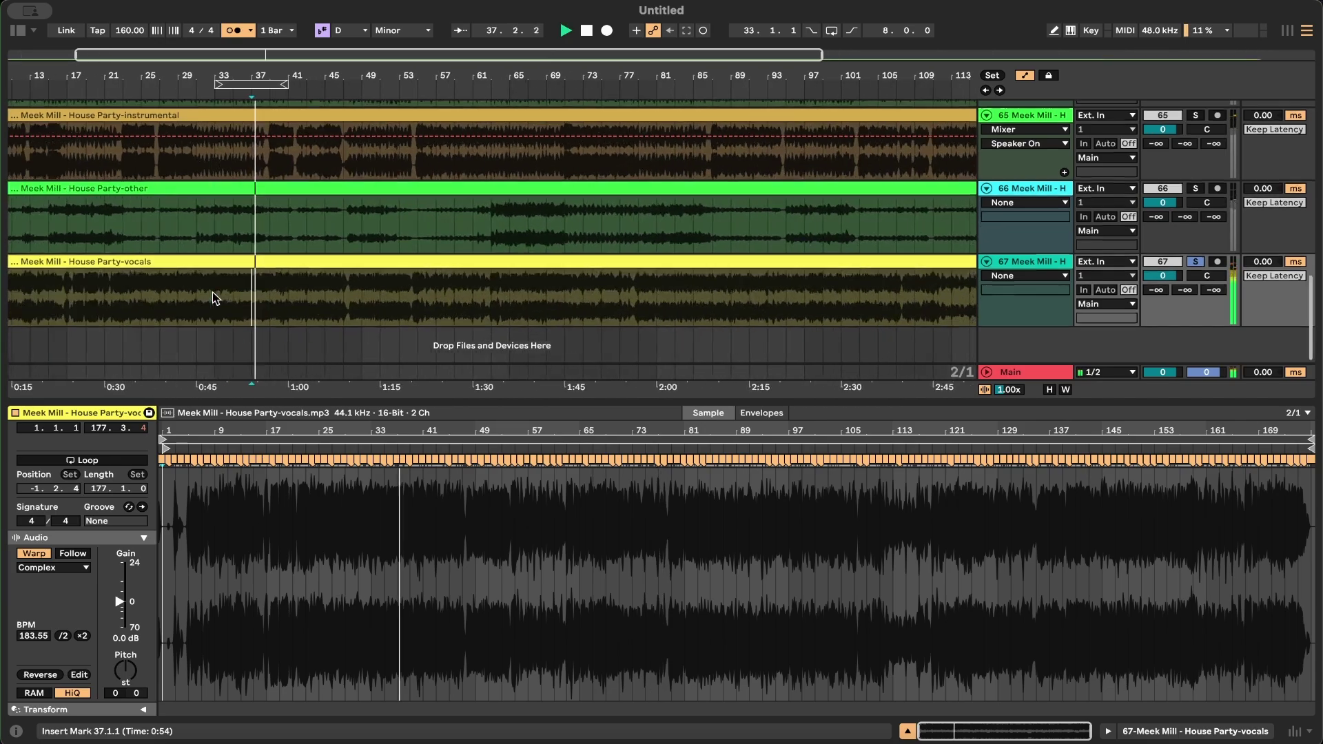
Step: Examine the opening of the vocals waveform against its first warp markers
scroll(254, 313, "left", 3)
scroll(256, 303, "up", 3)
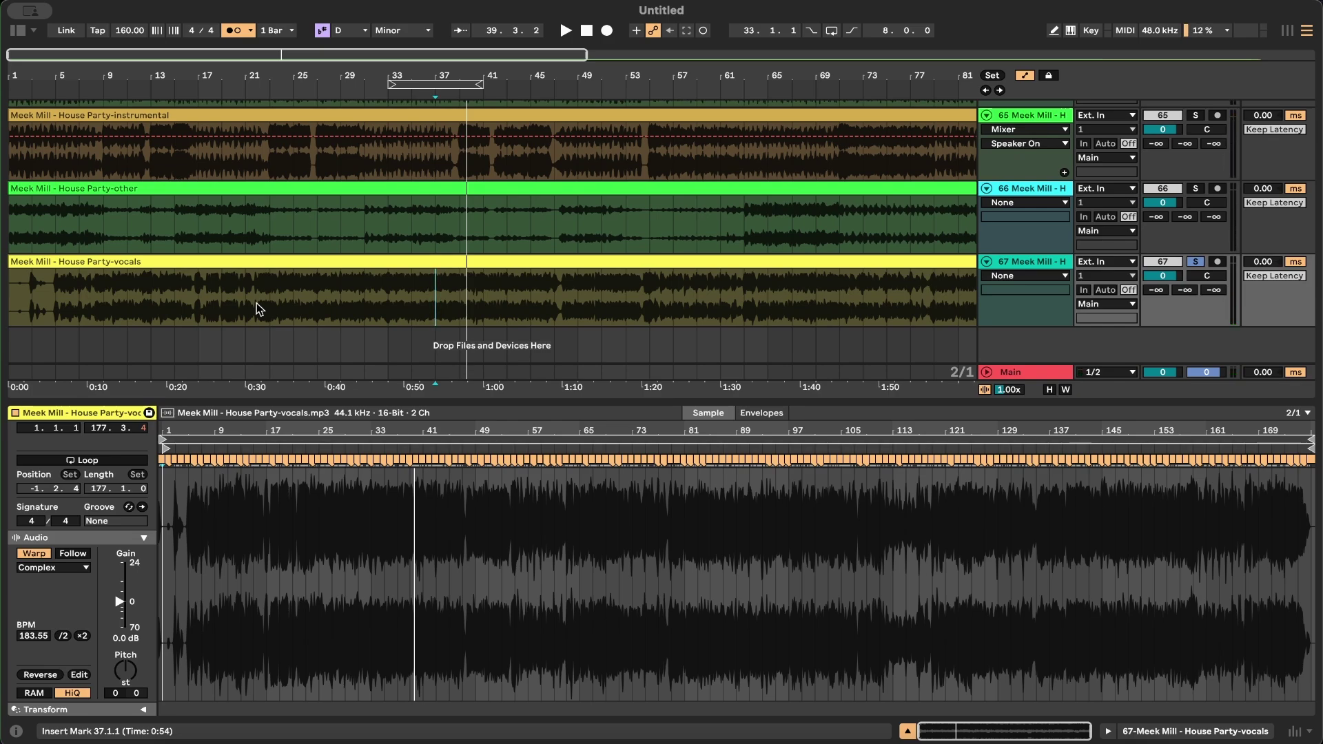
scroll(241, 237, "down", 5)
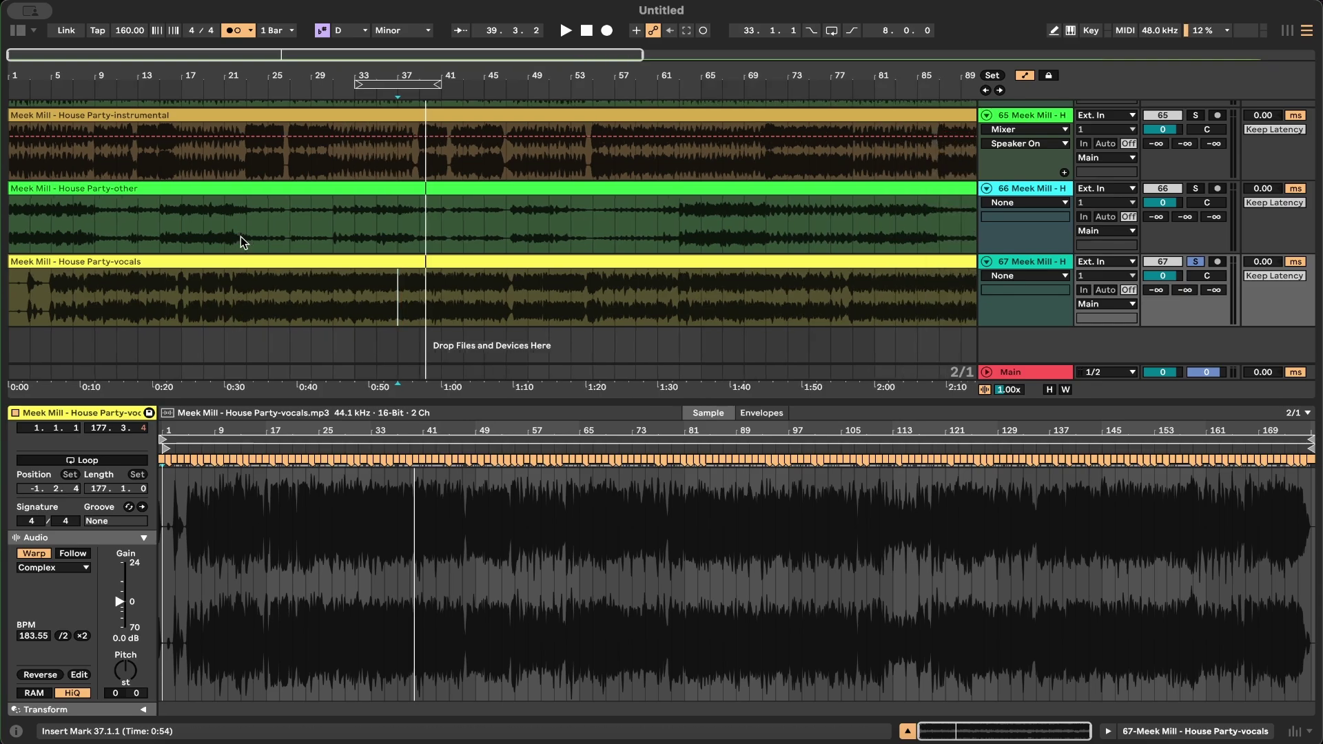
scroll(165, 249, "up", 2)
scroll(164, 252, "down", 2)
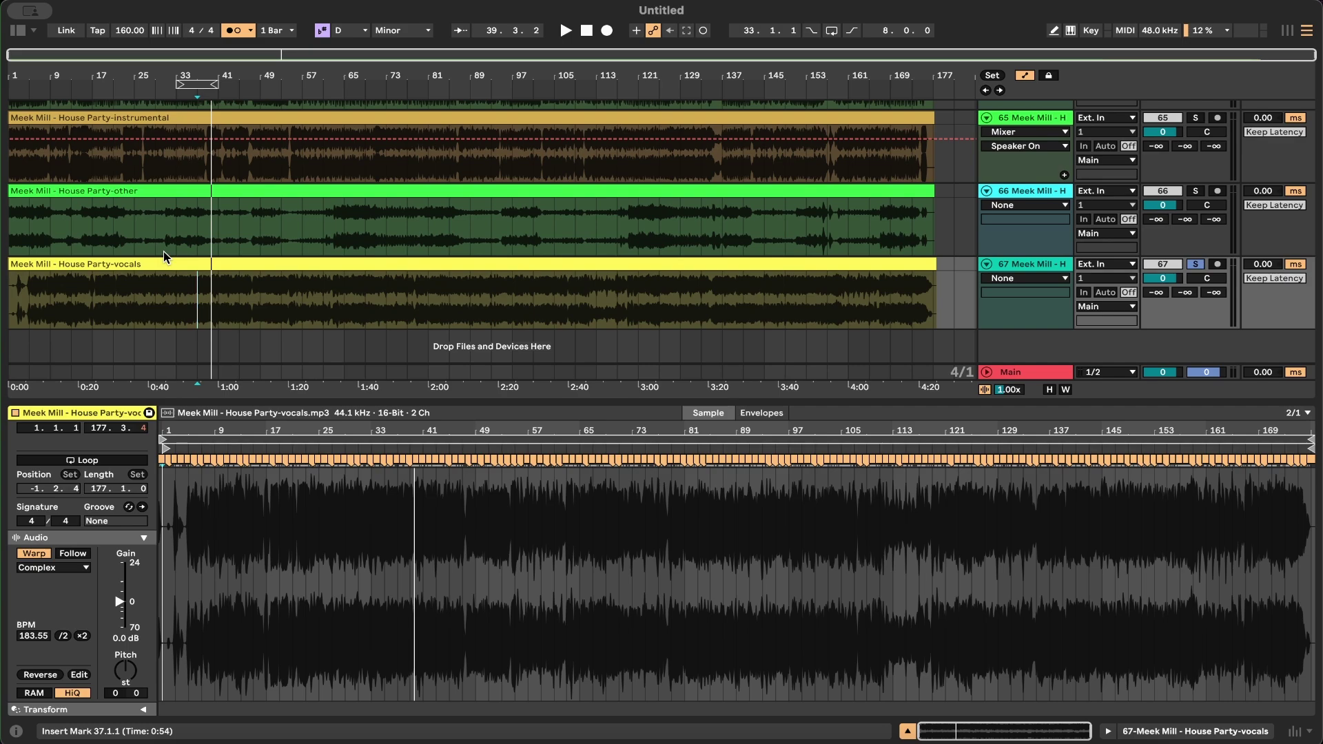
scroll(164, 253, "up", 1)
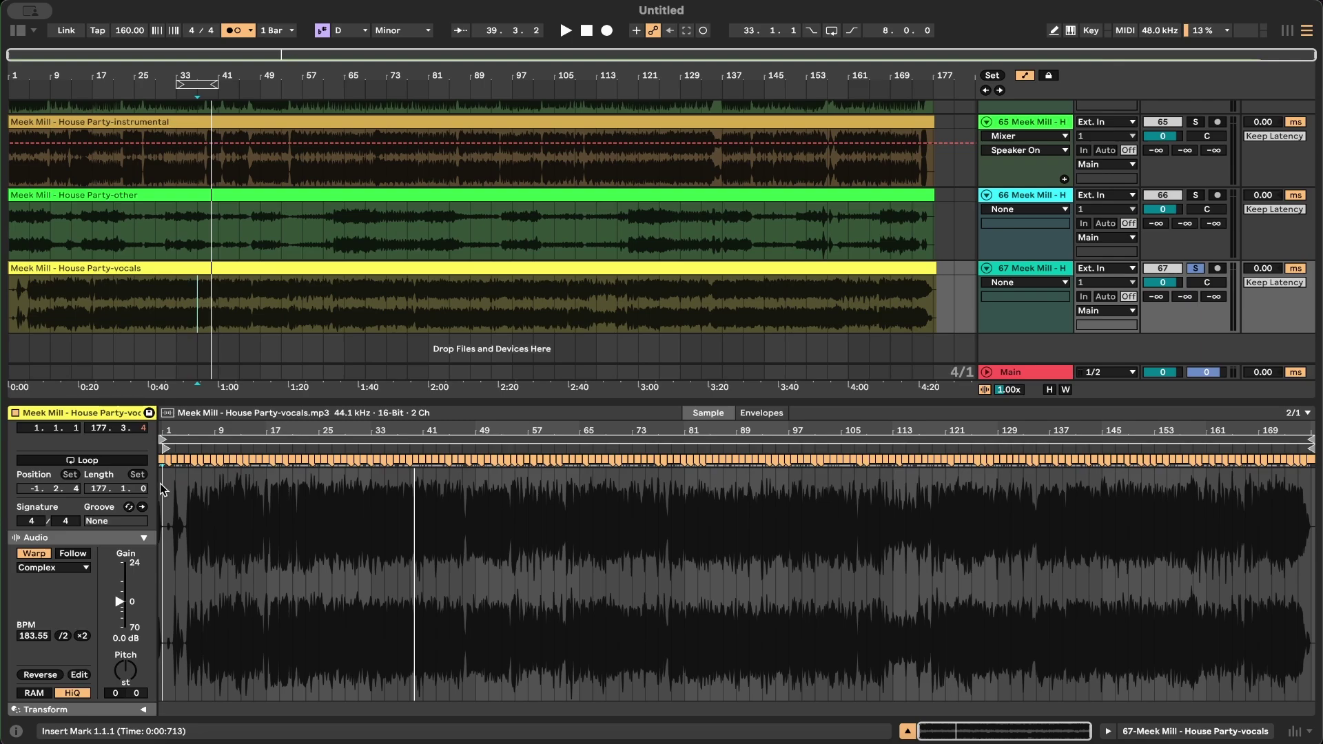
scroll(171, 505, "up", 5)
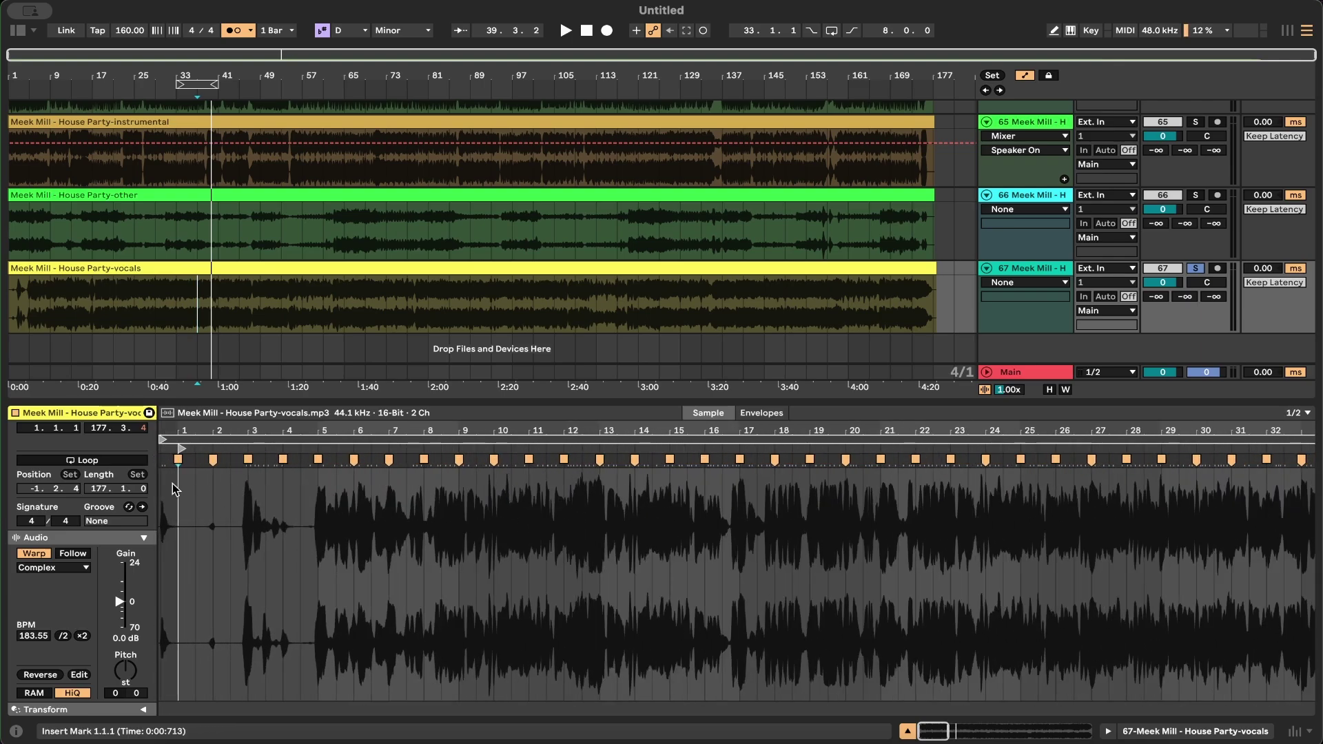
scroll(174, 490, "up", 5)
scroll(272, 587, "up", 2)
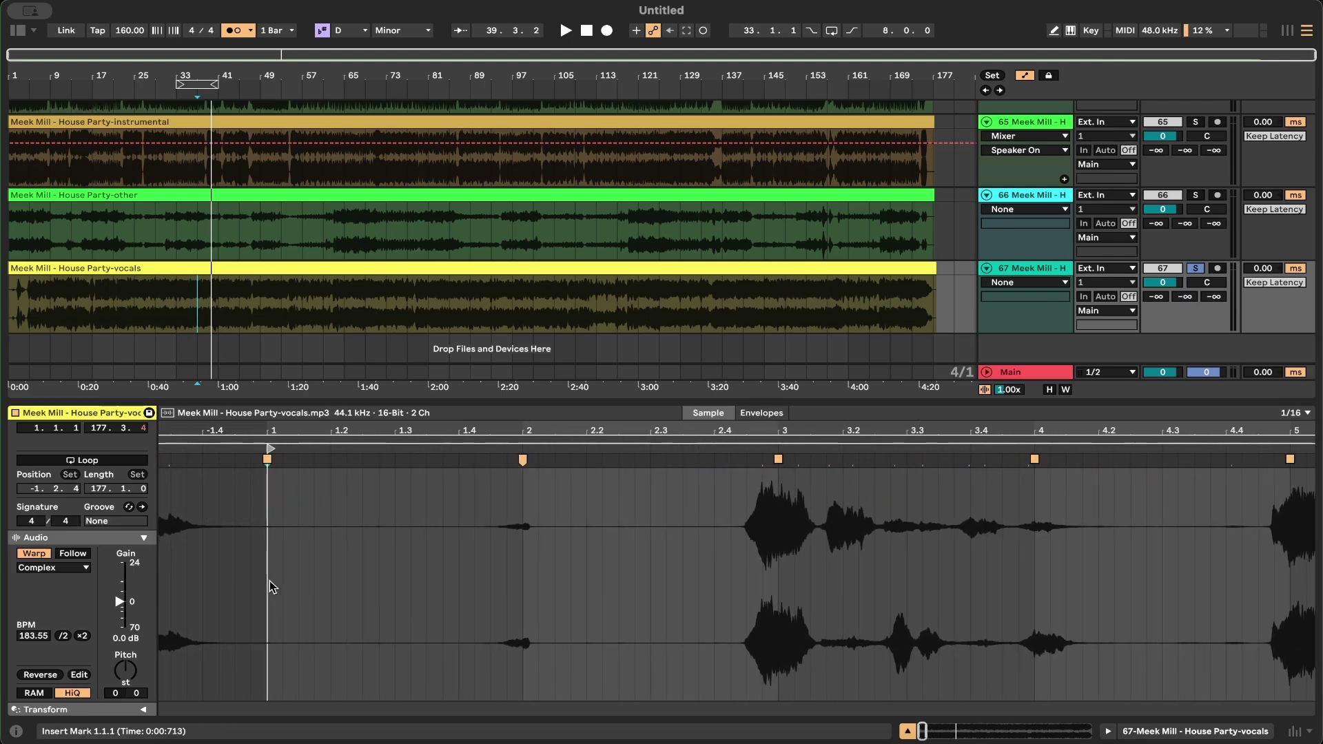
left_click_drag(643, 582, 18, 522)
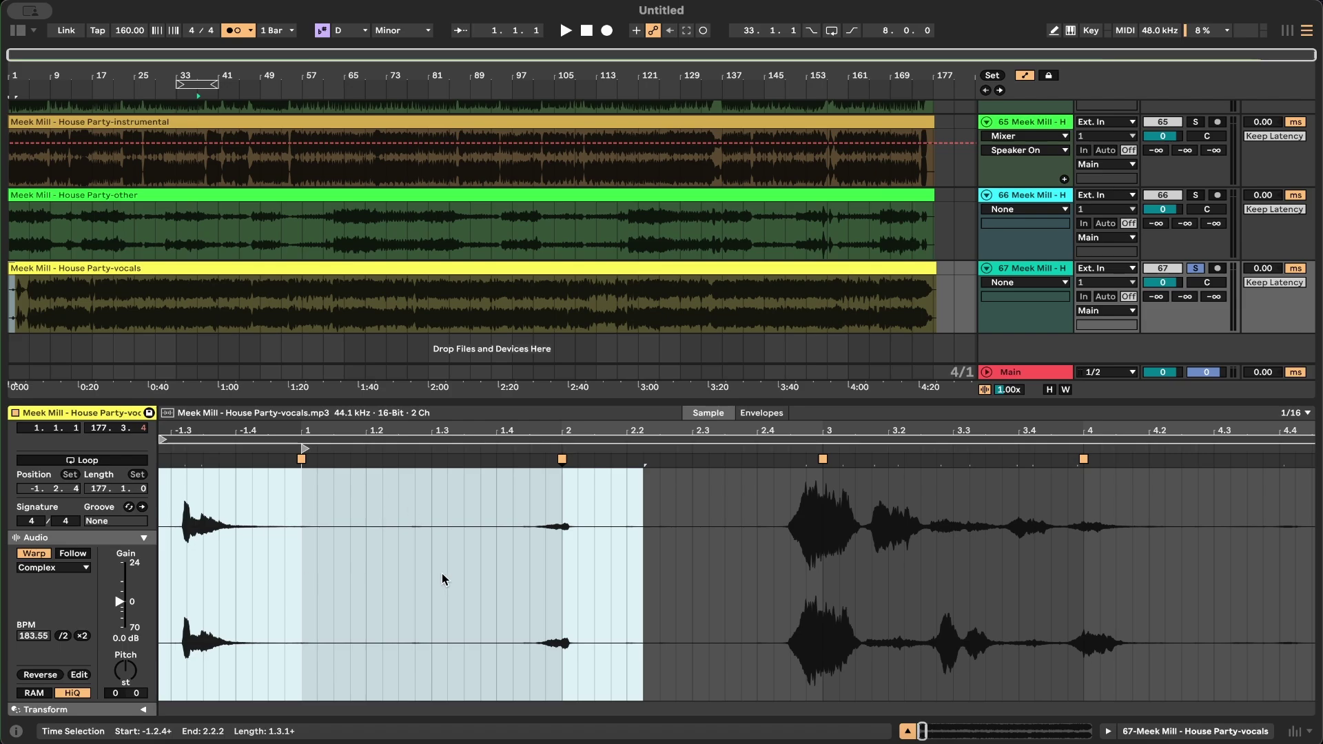
scroll(419, 568, "down", 5)
Step: Hide the clip view and audition the vocals from bars 9 and 53
key("super+alt+l")
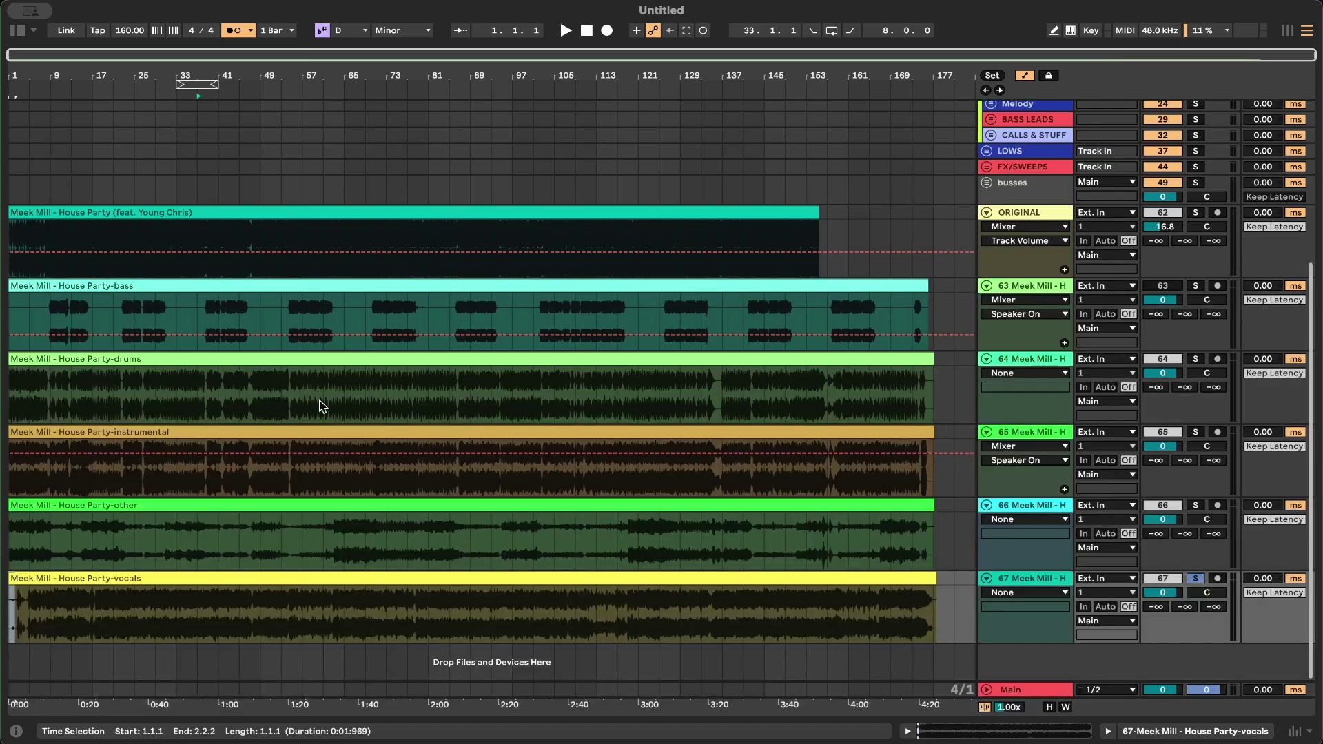
left_click(27, 612)
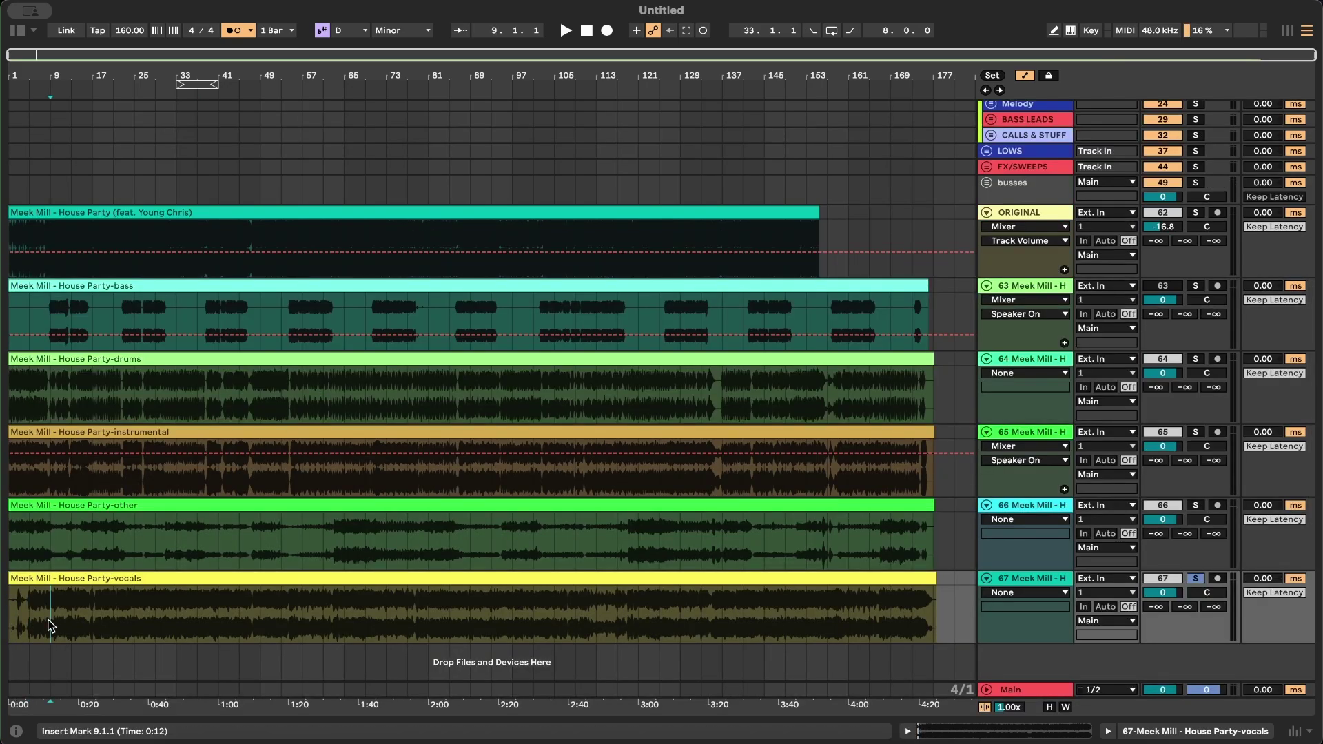
key("space")
left_click(29, 579)
left_click(282, 624)
key("space")
key("space")
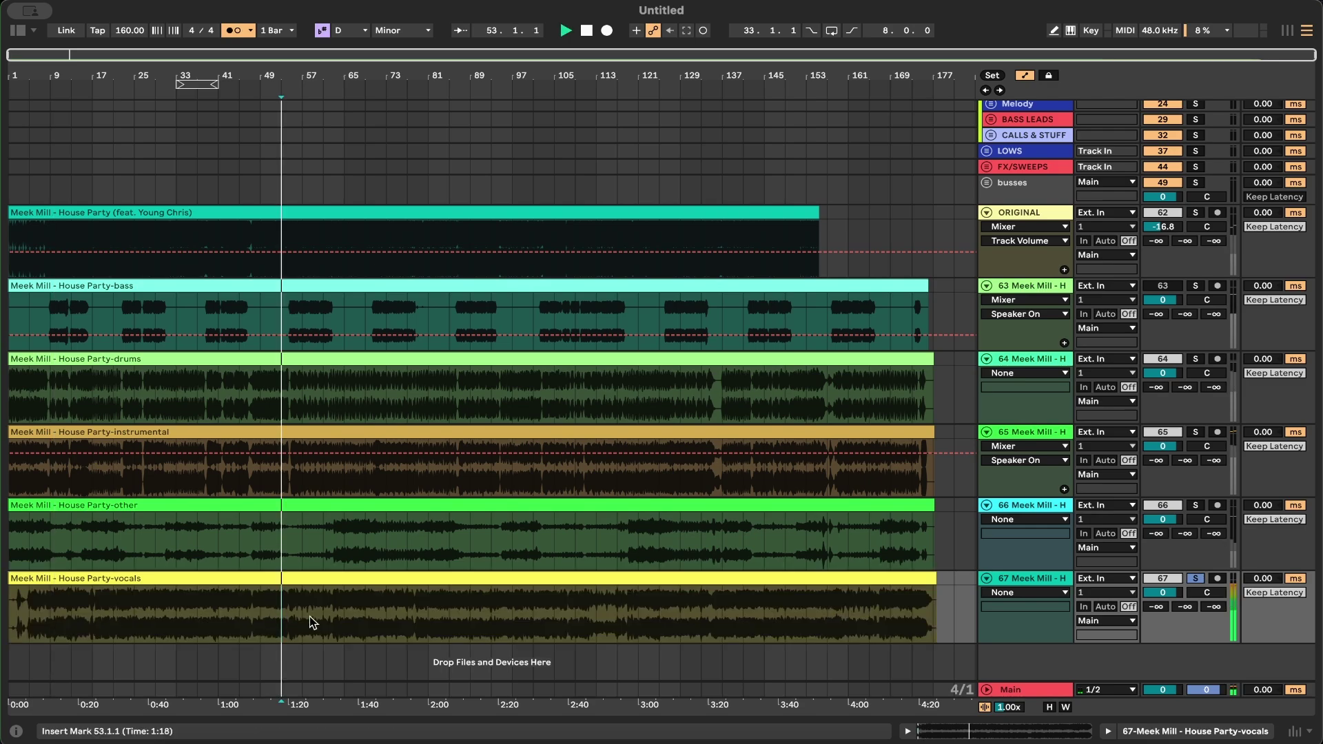
Step: Audition the vocals from bars 82 and 105
scroll(364, 627, "up", 5)
left_click(532, 614)
key("space")
key("space")
scroll(532, 613, "right", 3)
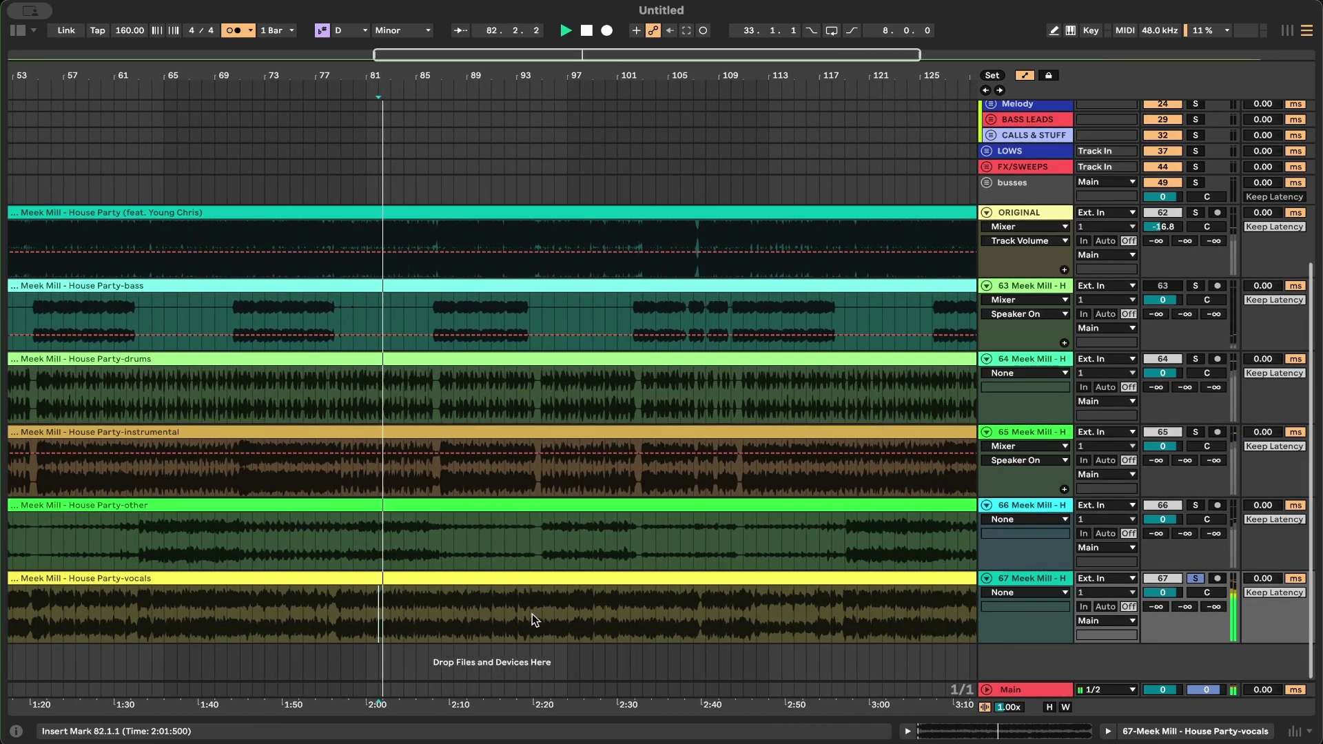
scroll(532, 613, "down", 4)
left_click(557, 616)
key("space")
key("space")
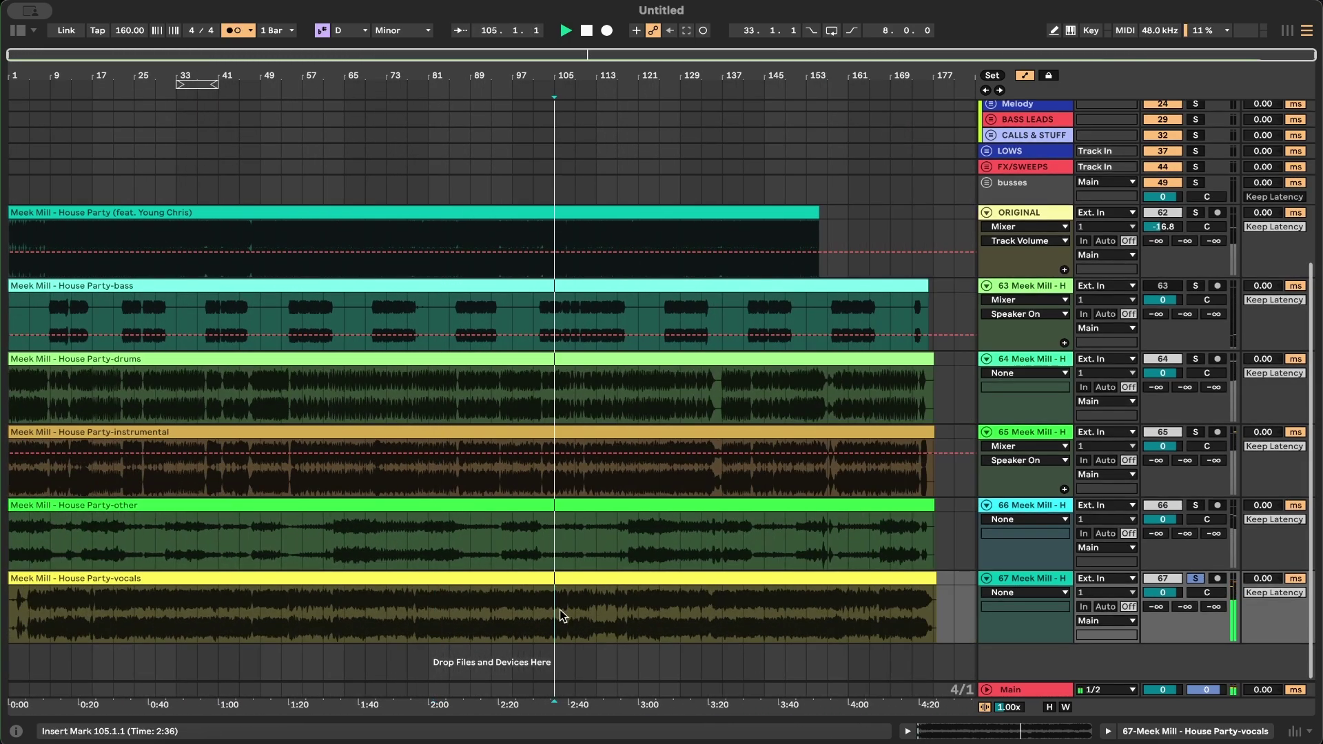
Step: Audition the vocals from bars 145 and 169
left_click(770, 618)
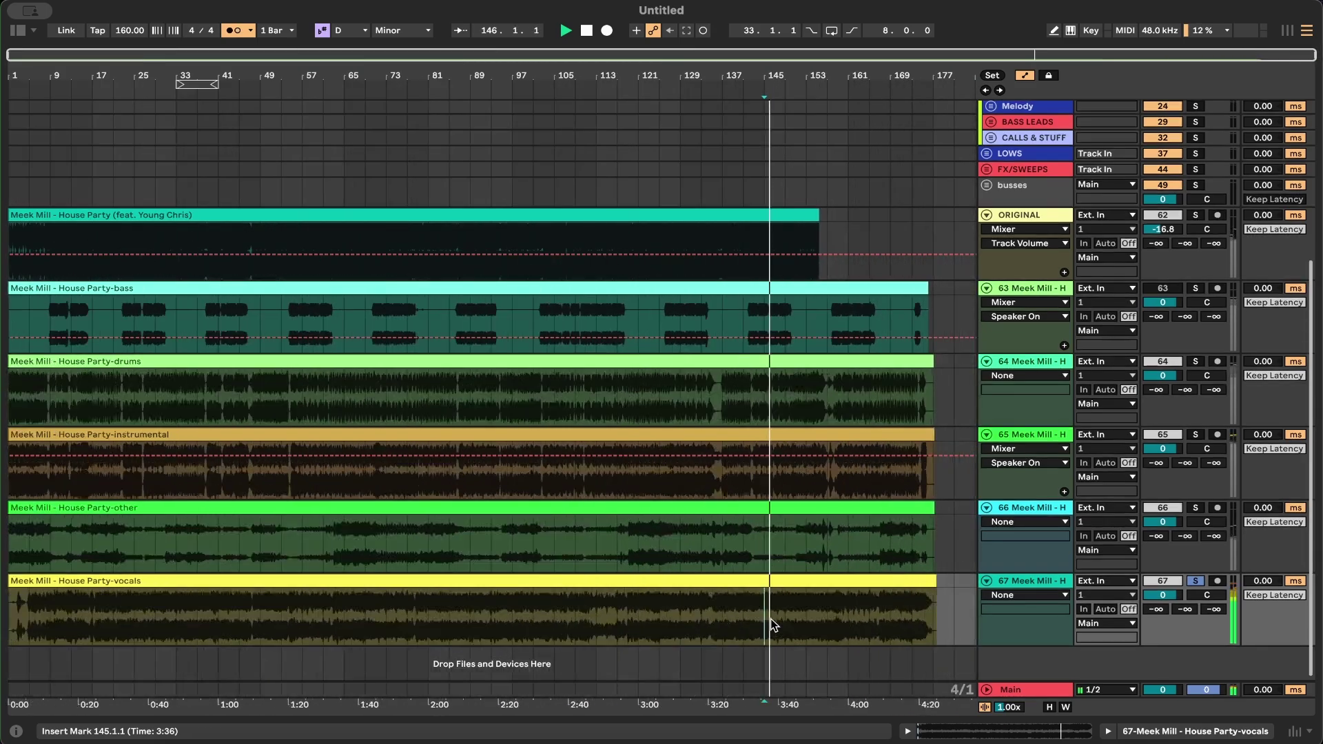
left_click(889, 609)
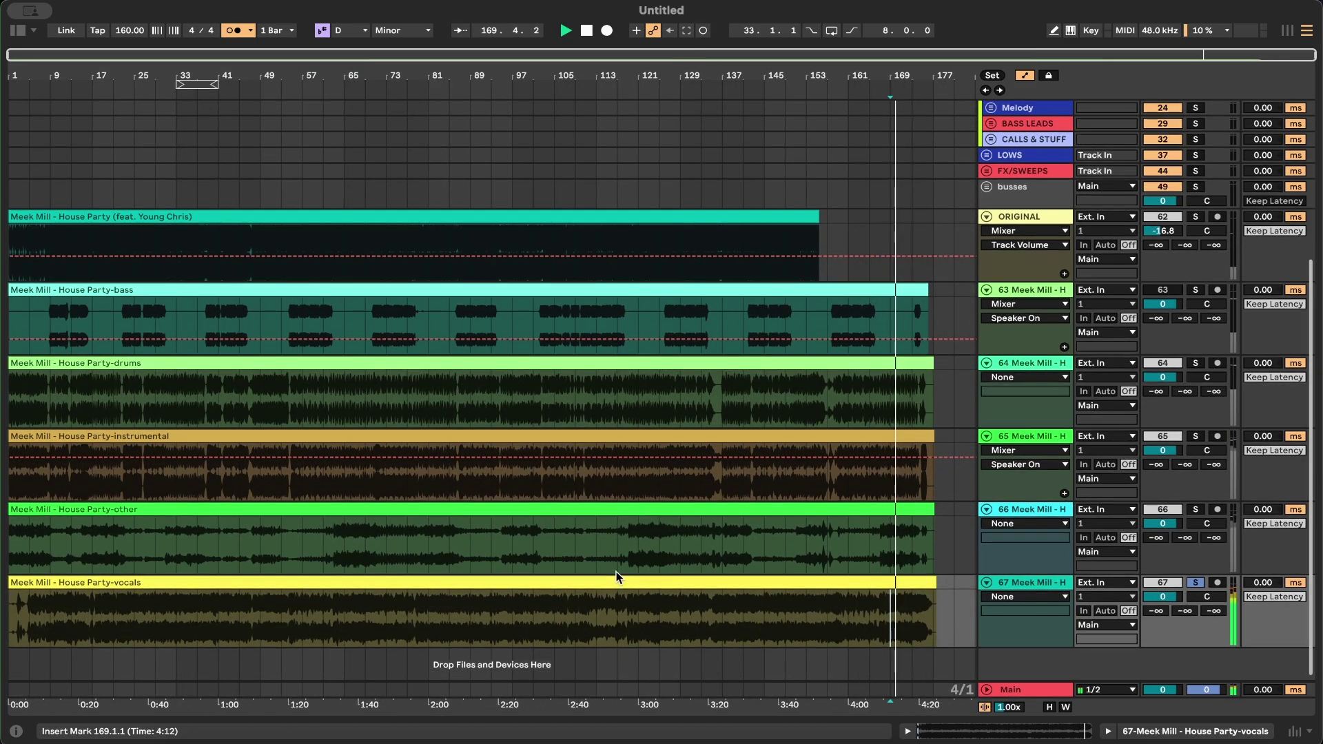
key("space")
Step: Delete the bass stem track, then solo the ORIGINAL track and reset its volume to 0 dB
left_click(1045, 297)
key("Delete")
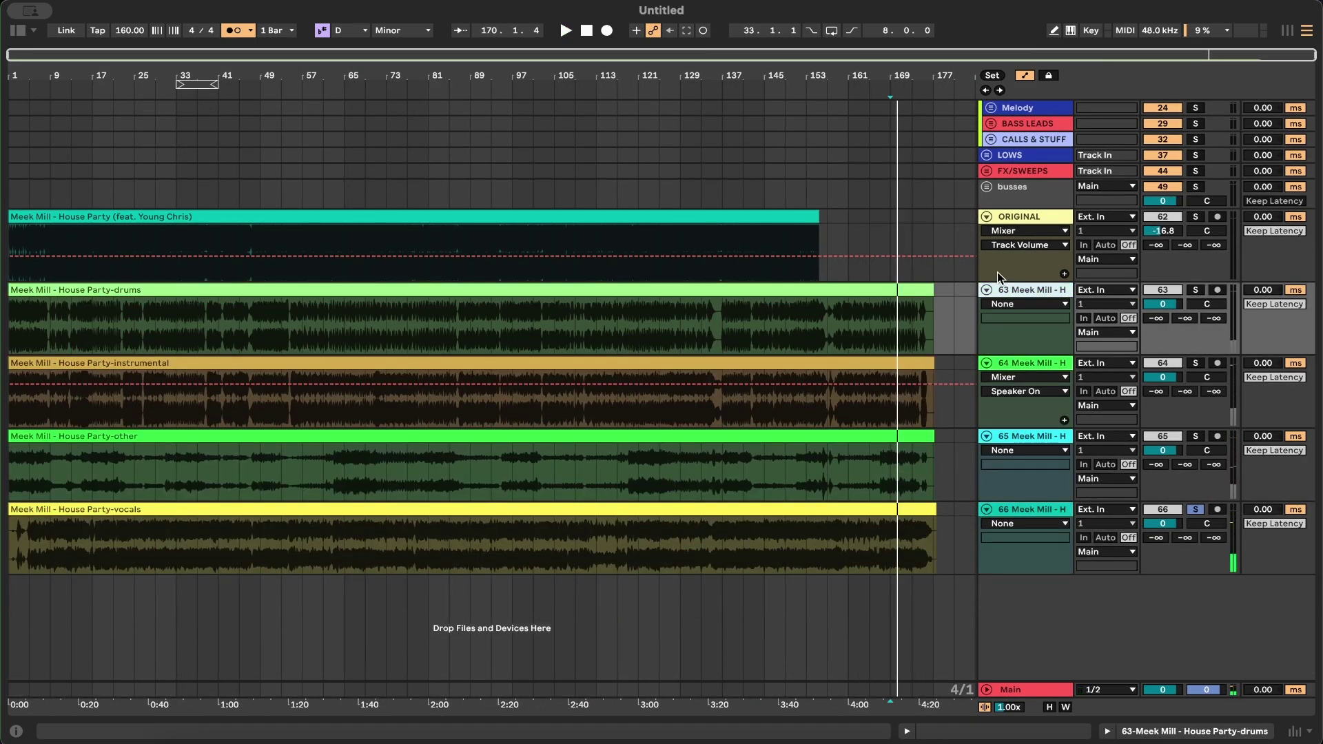
left_click(1027, 219)
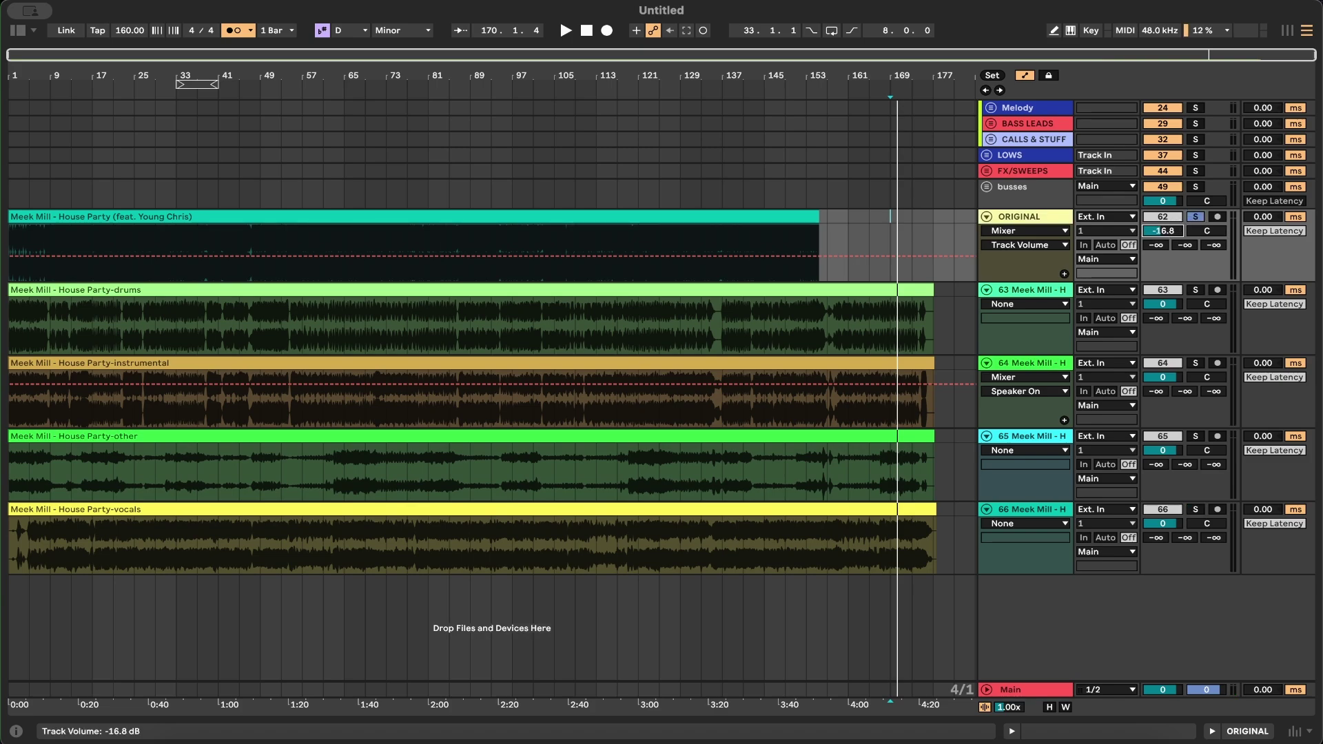
double_click(1163, 231)
Step: Audition the original song from its start, then solo the drums, instrumental, other and vocals stems one after another
left_click(181, 218)
key("space")
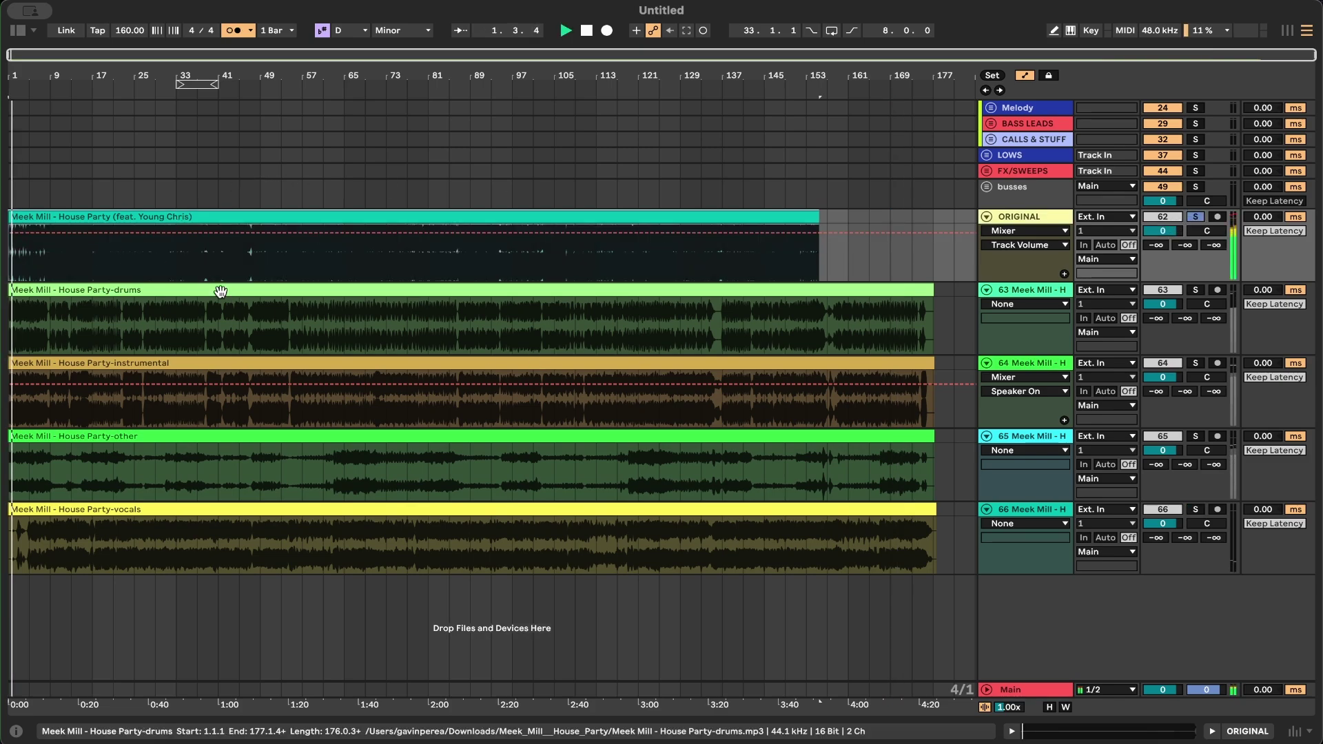
left_click(1197, 290)
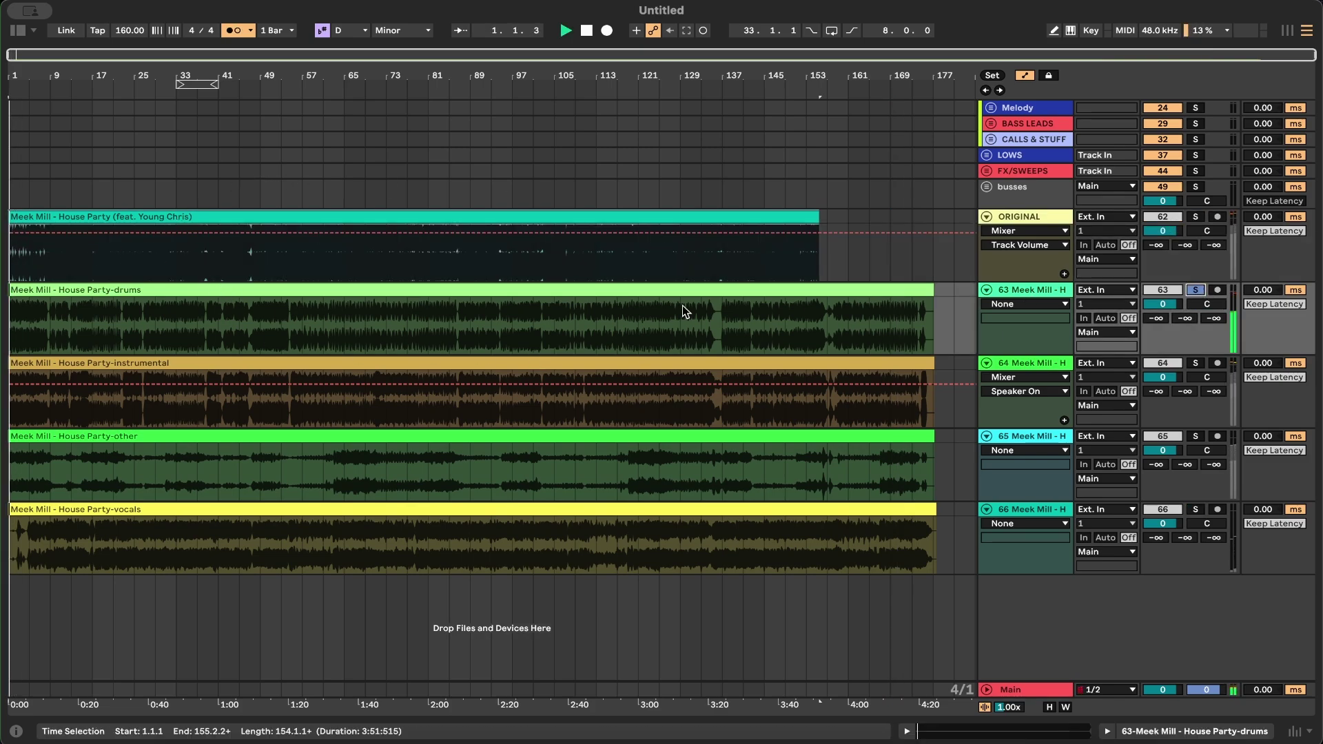
left_click(1195, 366)
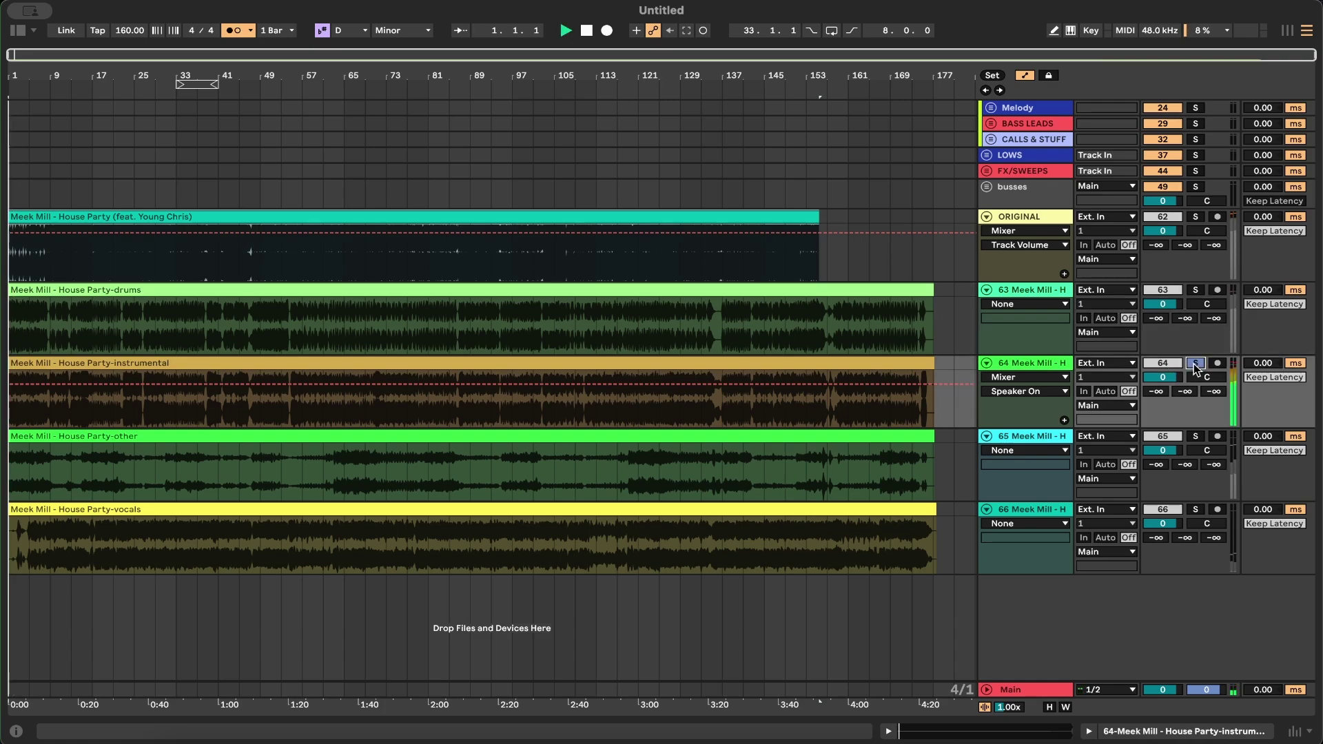
left_click(1195, 438)
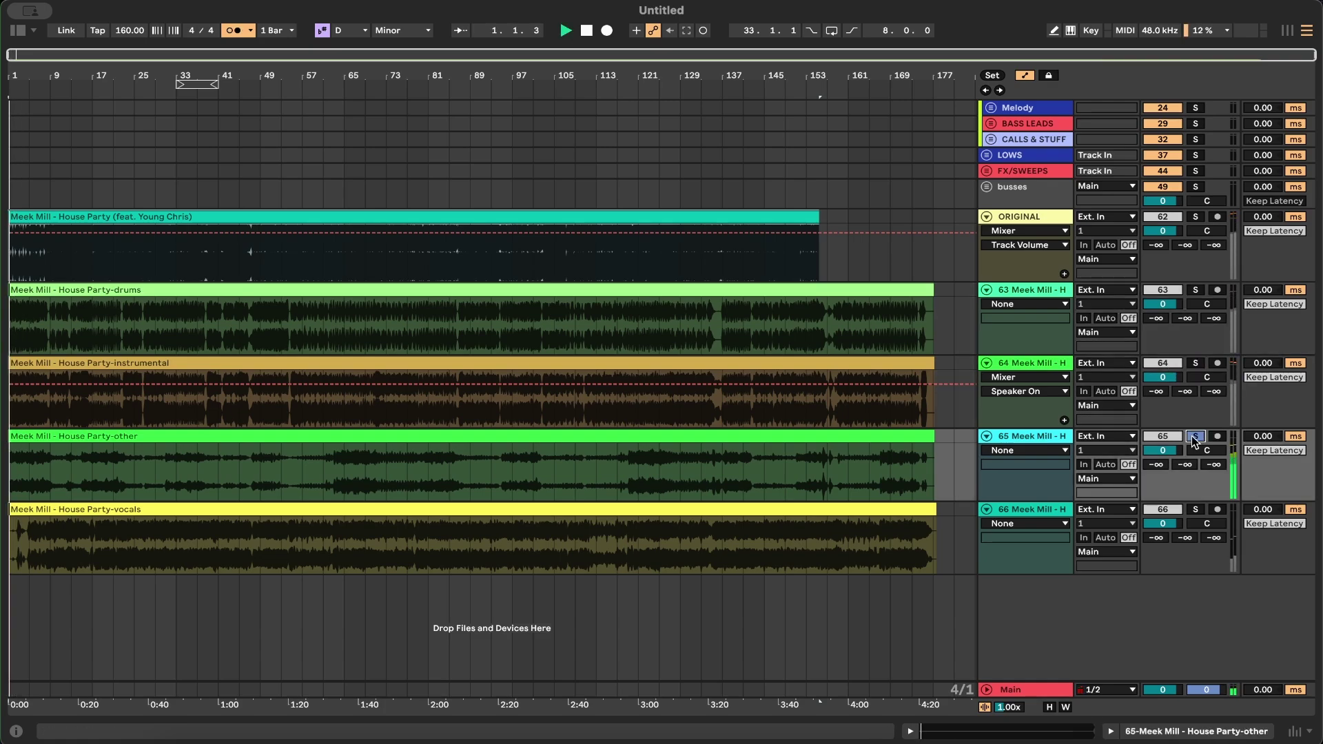
left_click(1197, 510)
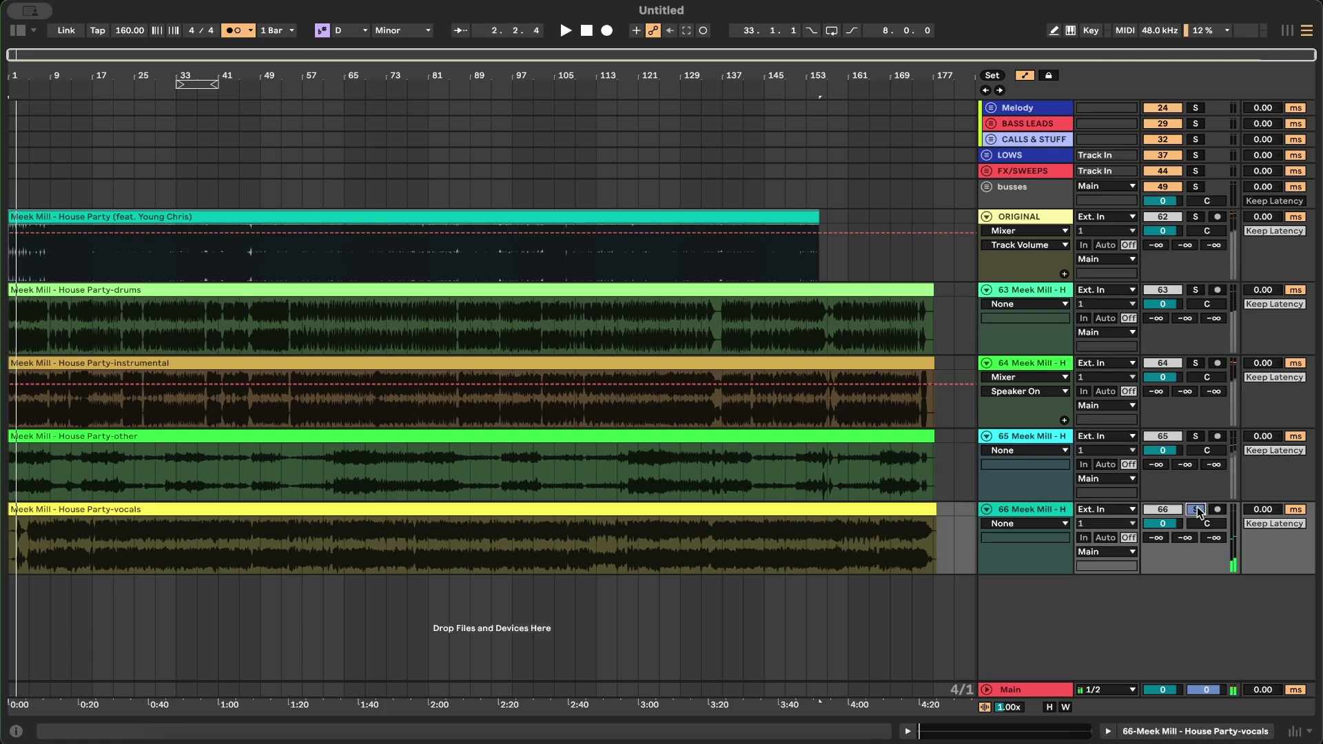
Step: Audition the soloed vocals from bar 17 and stop playback
left_click(89, 550)
key("plus")
key("plus")
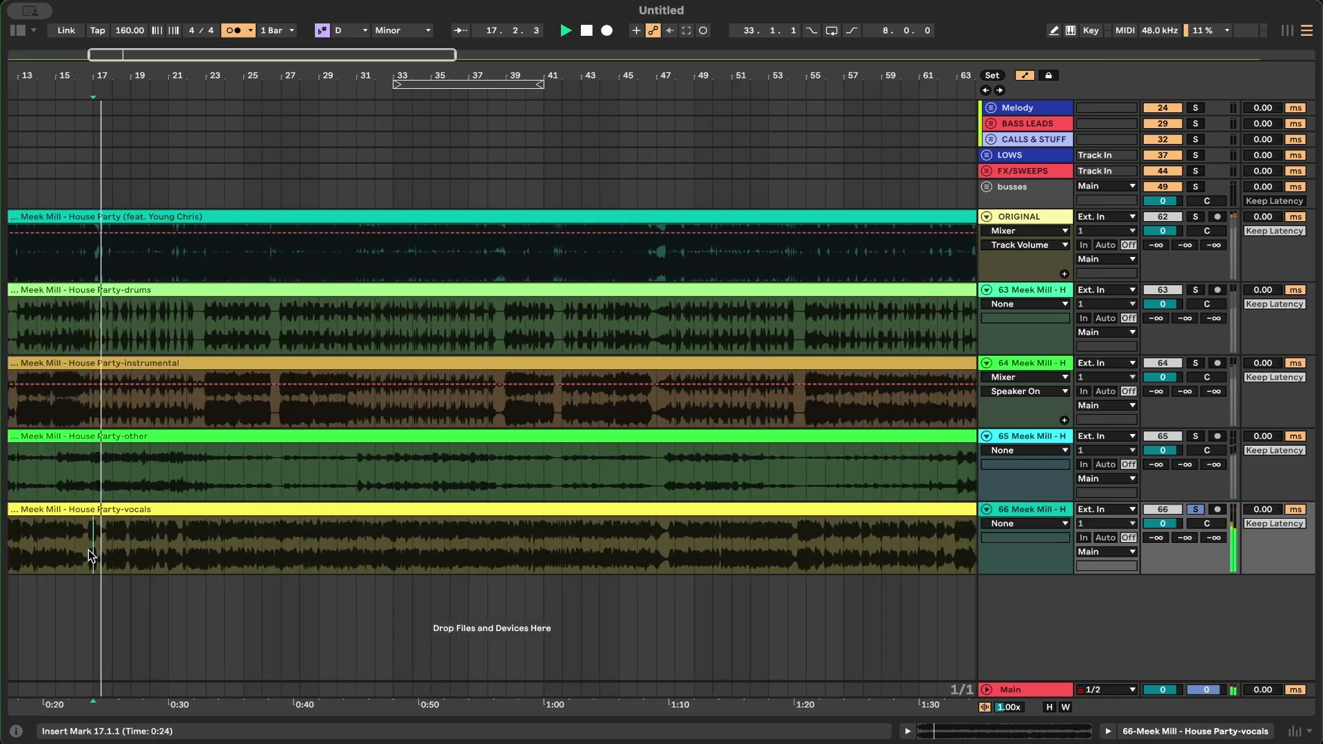
scroll(355, 553, "up", 3)
key("space")
Step: Split bar 10 of the vocals into its own clip and move it onto a new audio track below
scroll(330, 547, "left", 5)
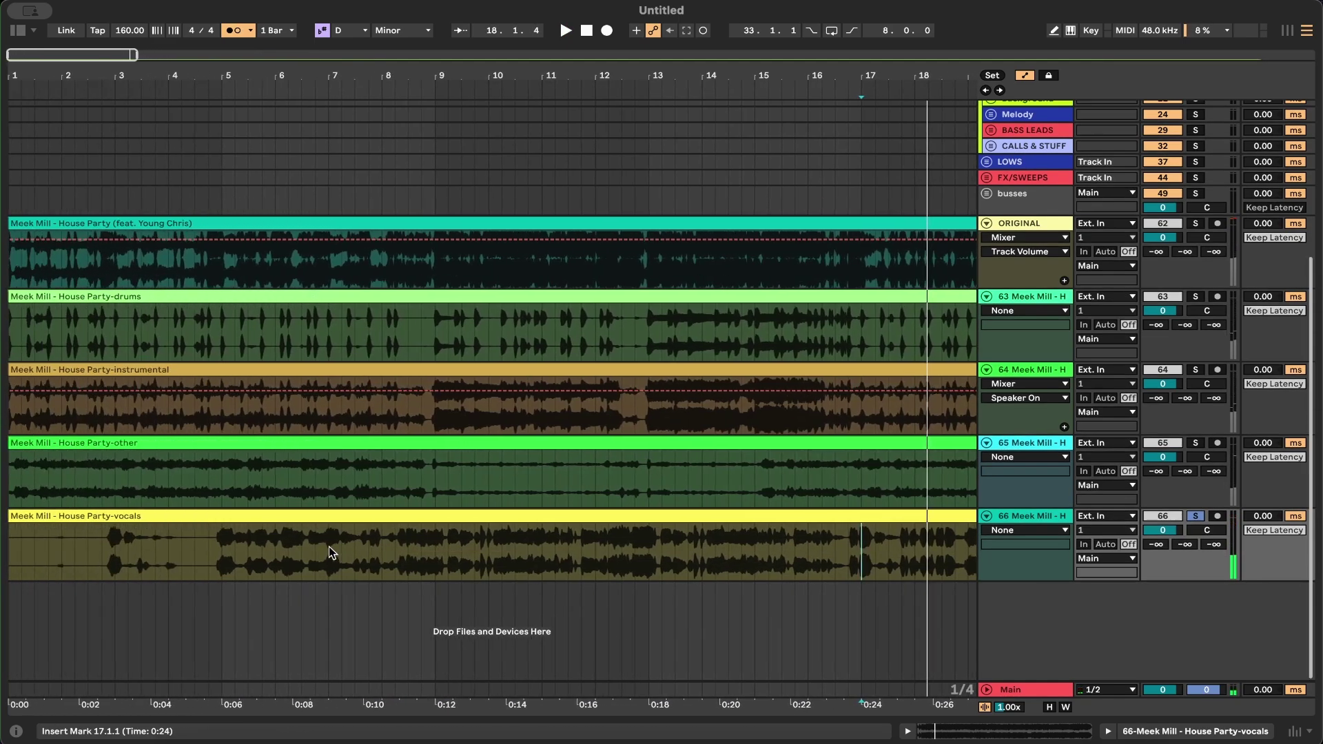
key("minus")
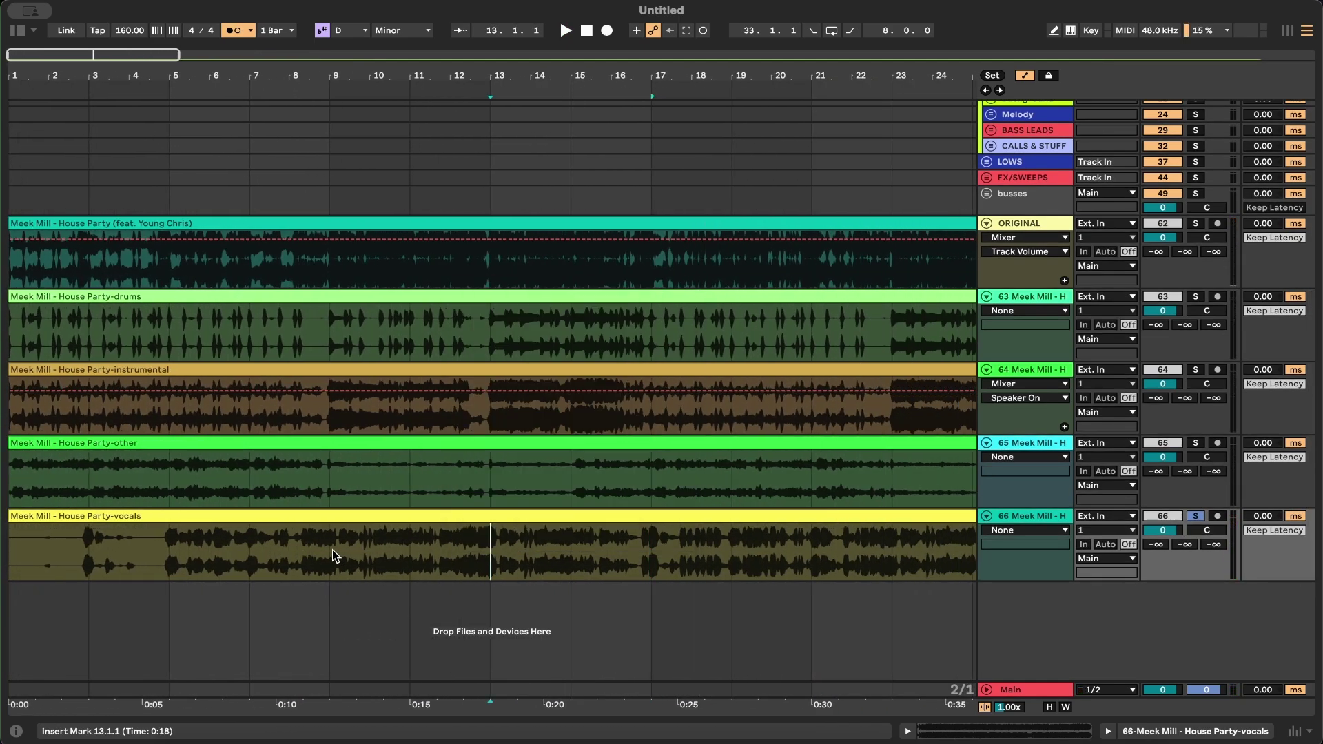
left_click(474, 562)
key("ctrl+1")
left_click_drag(367, 544, 408, 544)
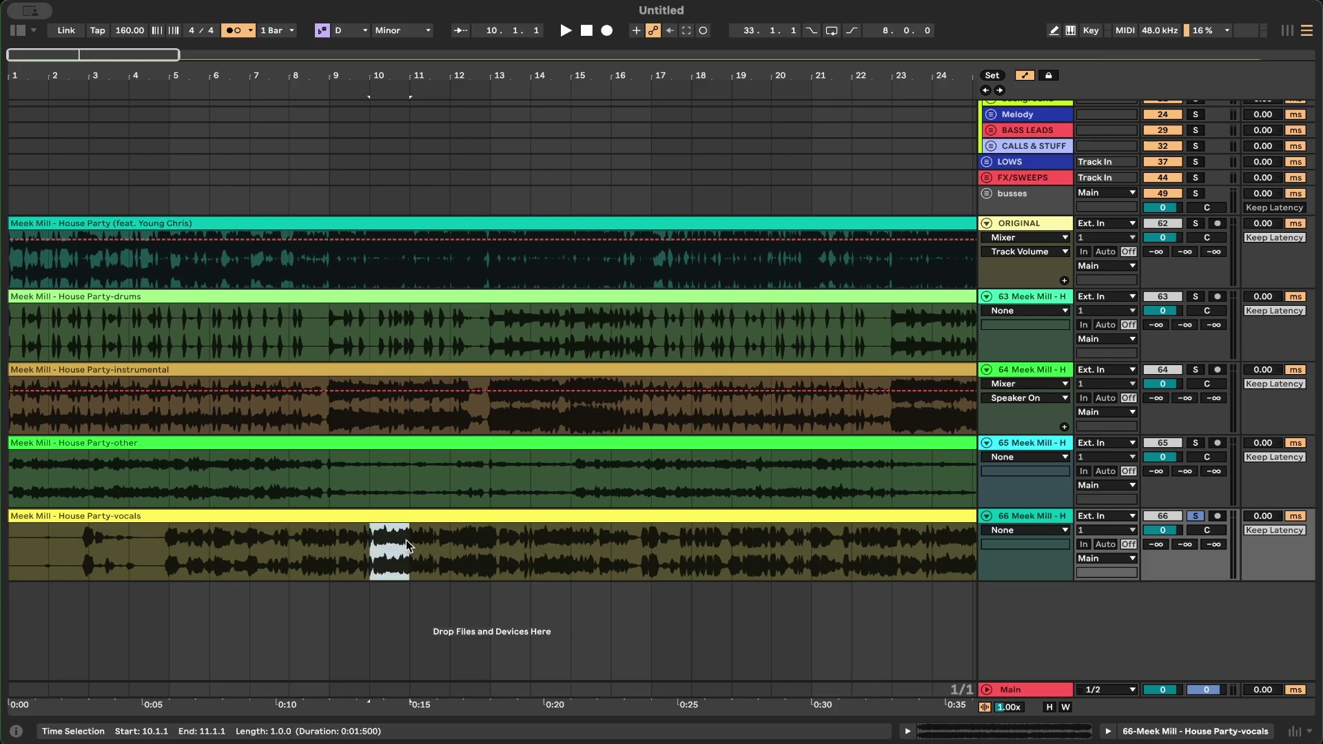
key("ctrl+e")
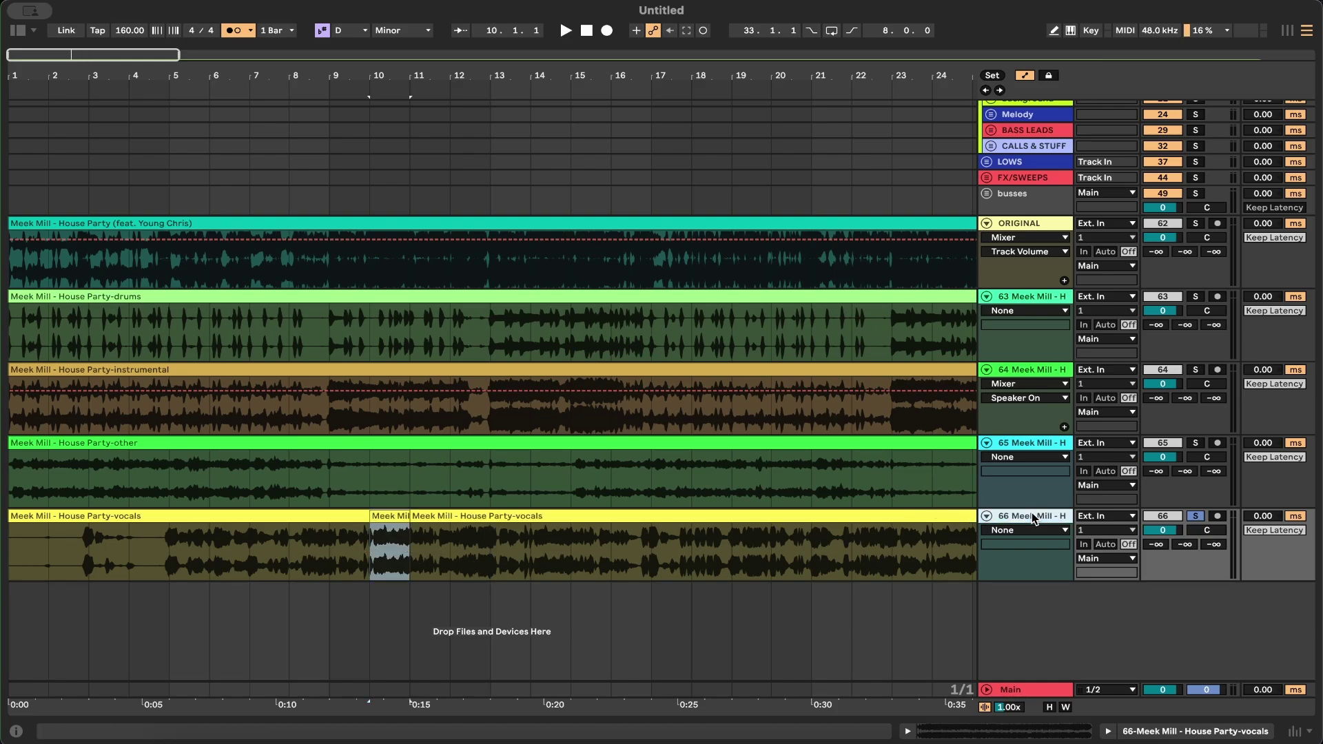
key("ctrl+t")
left_click_drag(387, 517, 386, 590)
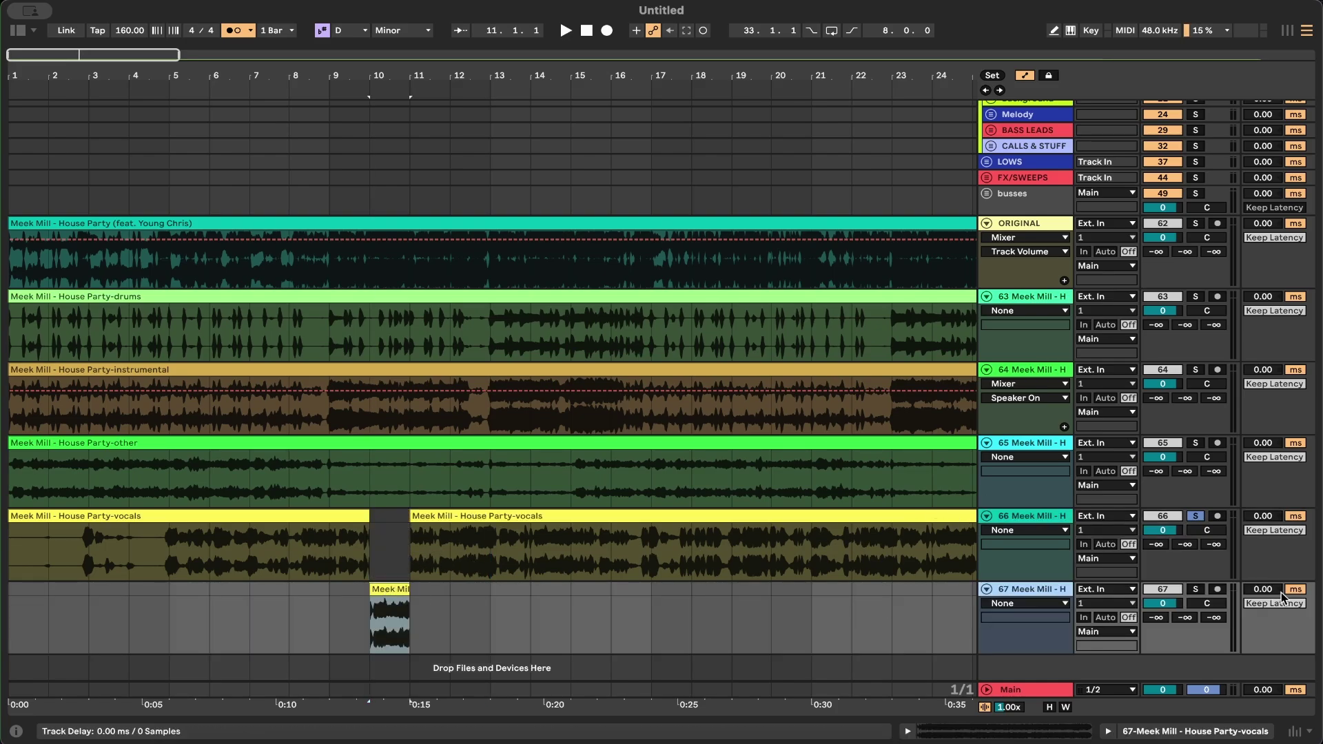
Step: Audition the isolated bar 10 vocal clip and return it to its place on the vocals track
scroll(577, 646, "up", 5)
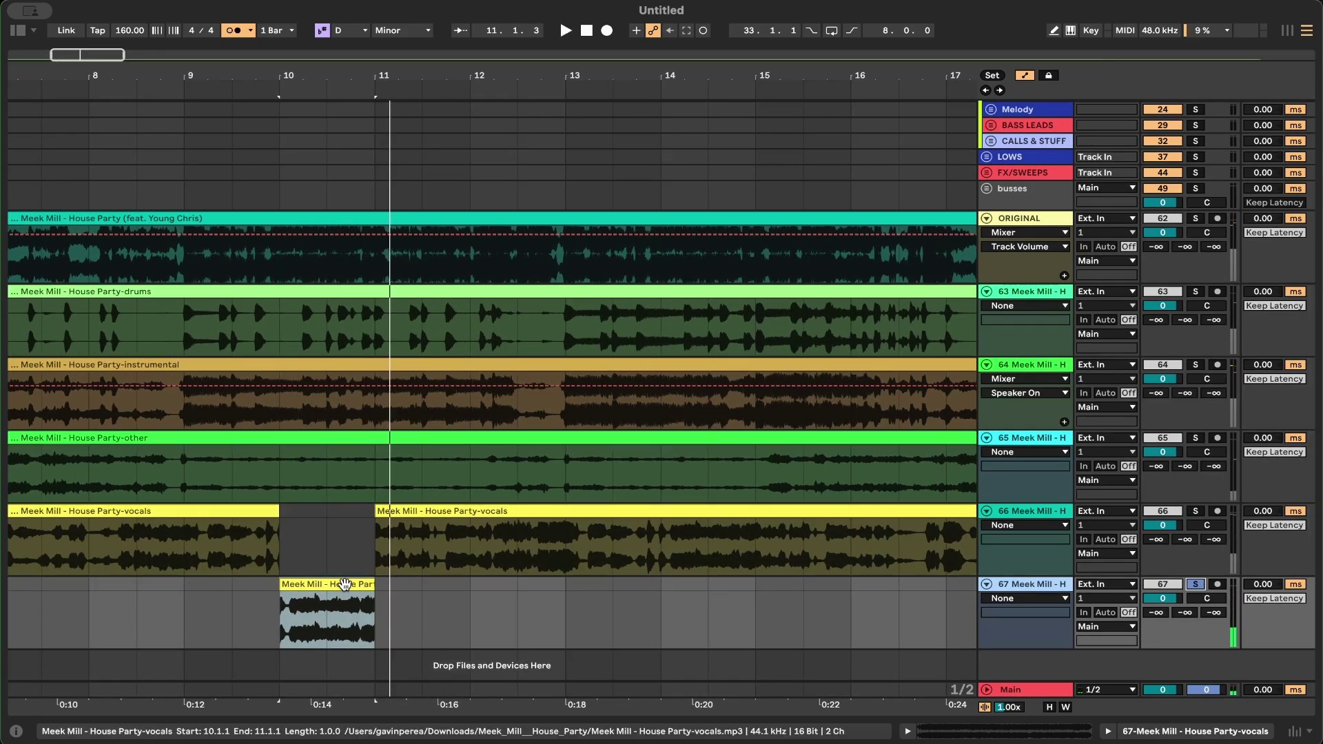
scroll(342, 583, "down", 3)
left_click_drag(343, 583, 342, 513)
Step: Separate bar 13 of the vocals onto the extra track, audition it, and put it back on the vocals track
left_click_drag(463, 534, 469, 618)
key("super+e")
key("space")
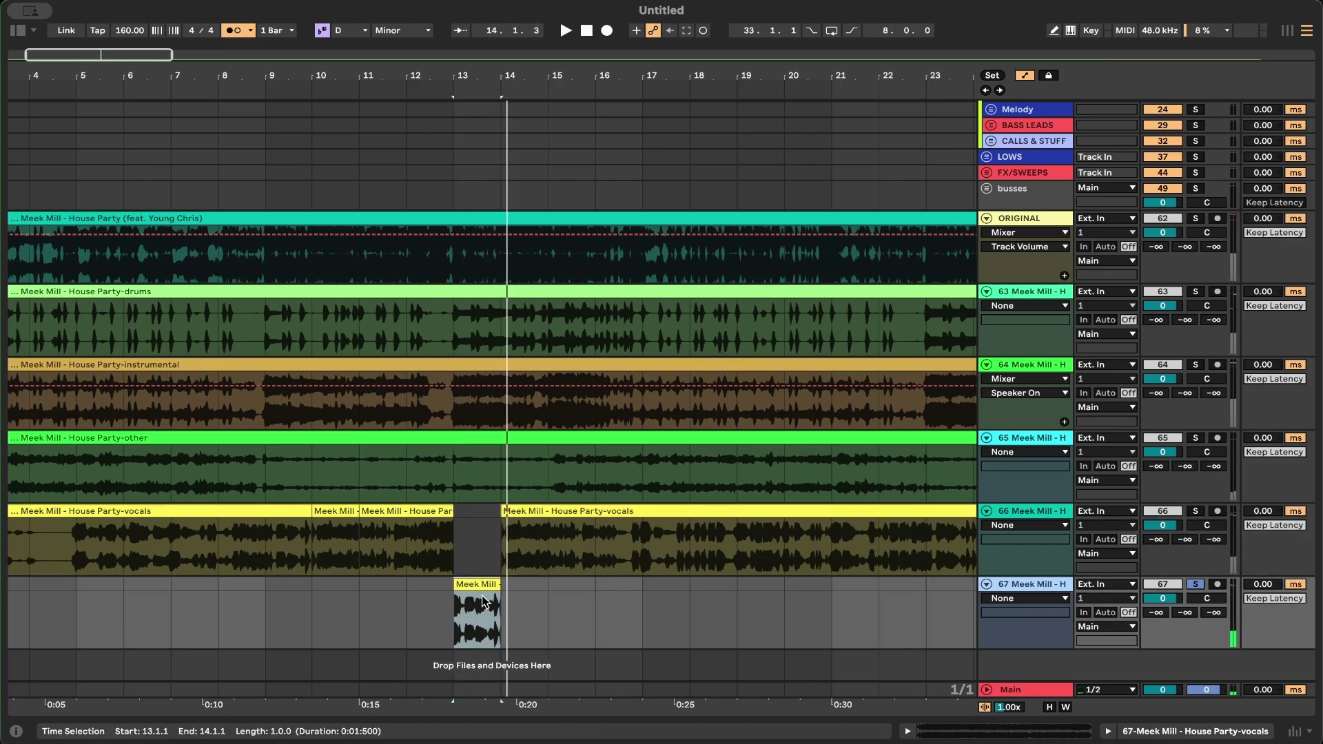
left_click_drag(472, 585, 470, 549)
Step: Undo the vocal splits and clip moves, along with the creation of the extra audio track
key("super+z")
key("super+shift+z")
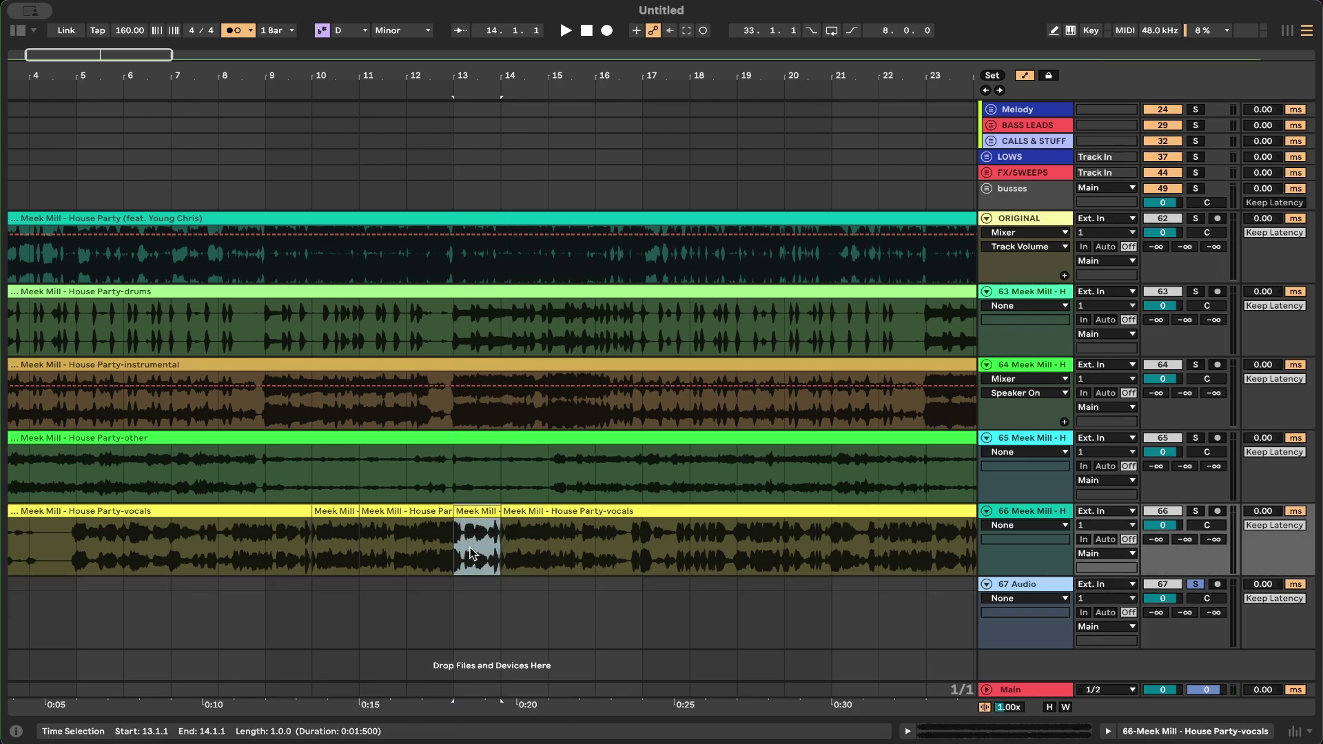
key("super+z")
scroll(470, 554, "down", 3)
left_click(284, 542)
key("super+z")
key("super+z")
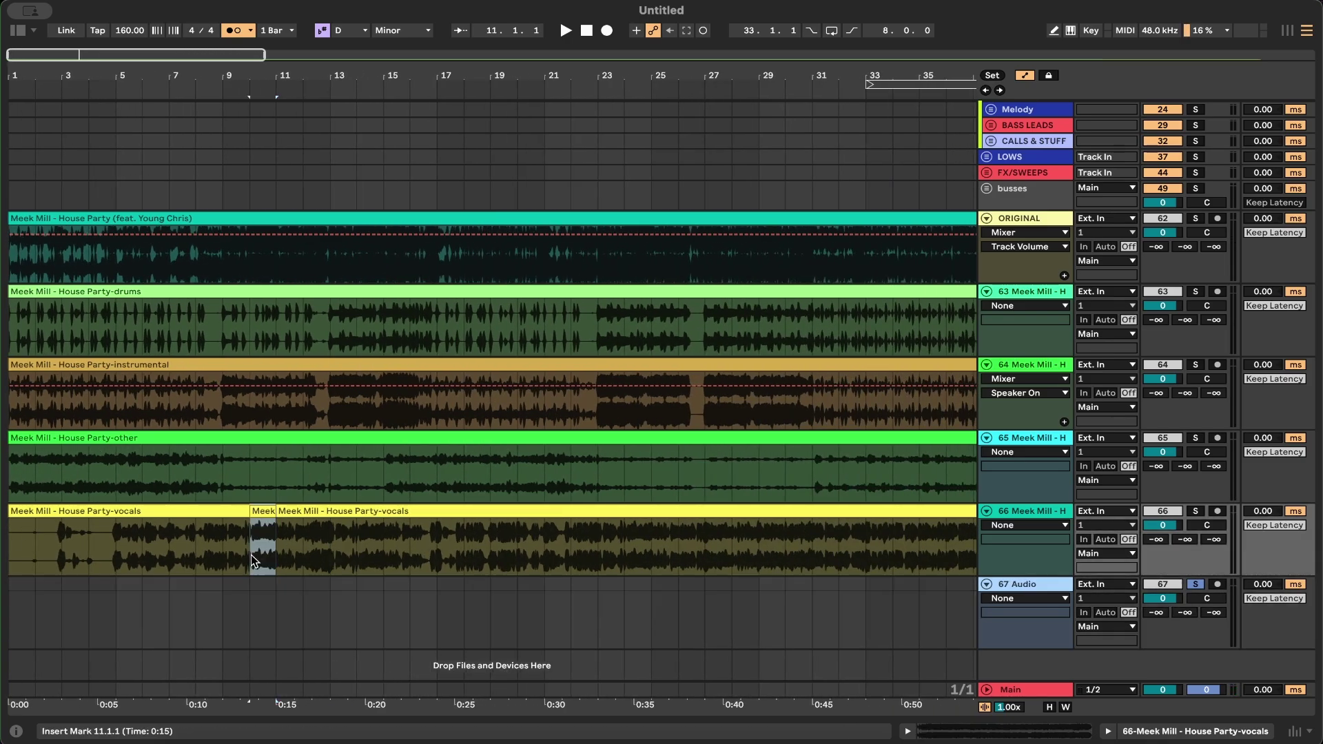
key("super+z")
key("super+z")
left_click(219, 554)
Step: Set the project tempo to 105 BPM and audition all tracks together from the start
scroll(218, 554, "down", 3)
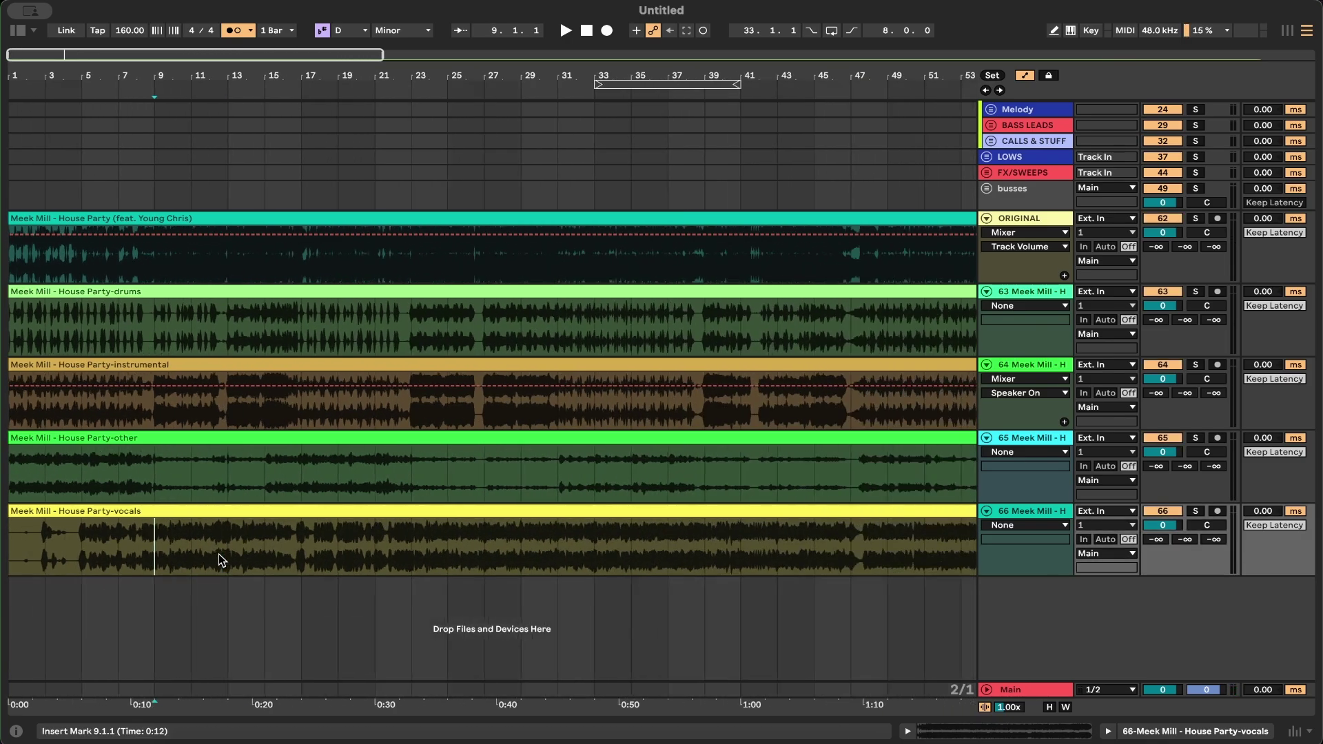
scroll(218, 554, "down", 3)
scroll(886, 545, "up", 2)
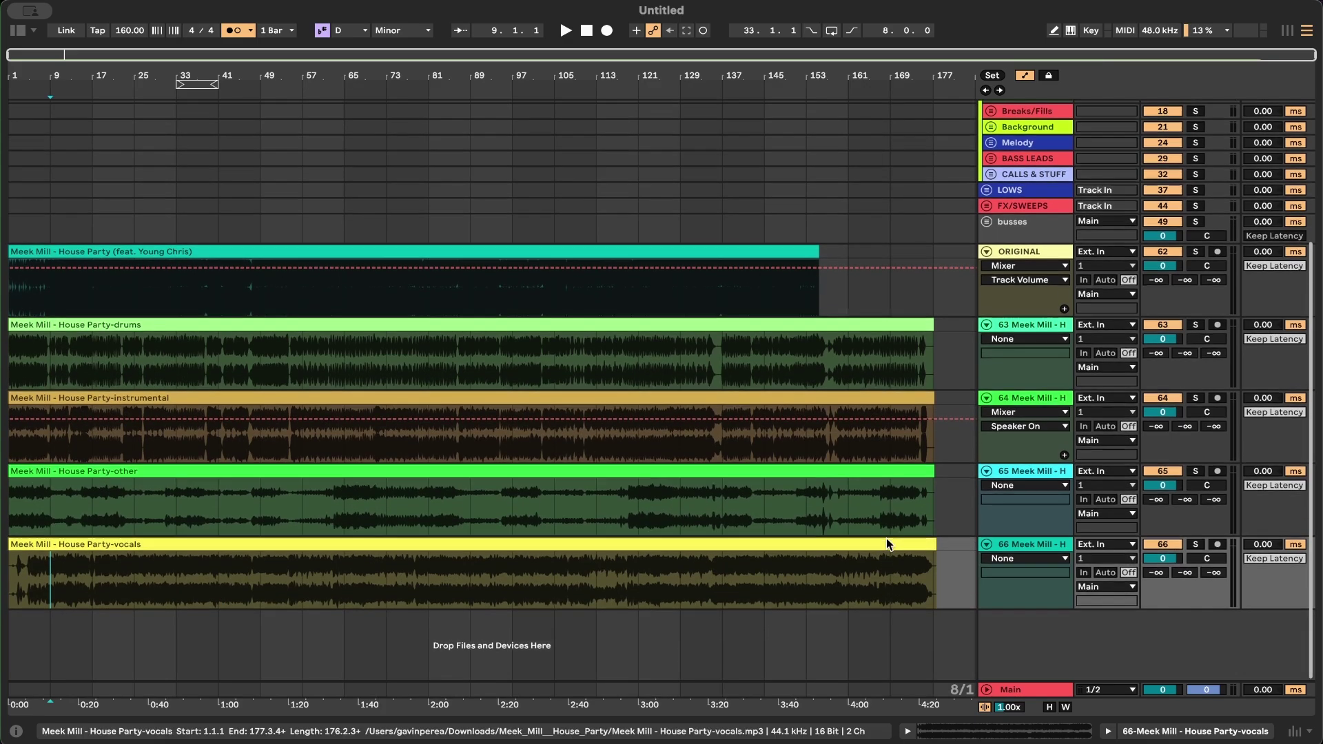
scroll(887, 544, "up", 1)
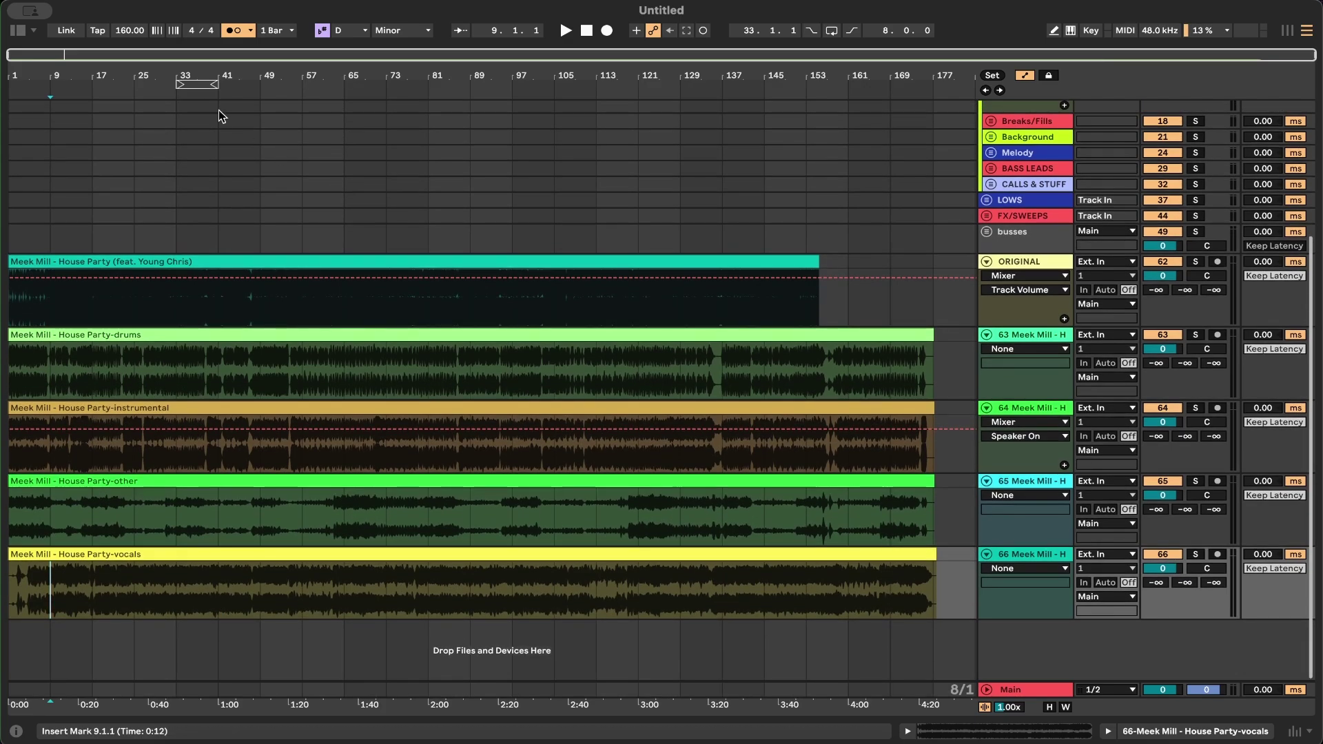
left_click(149, 334)
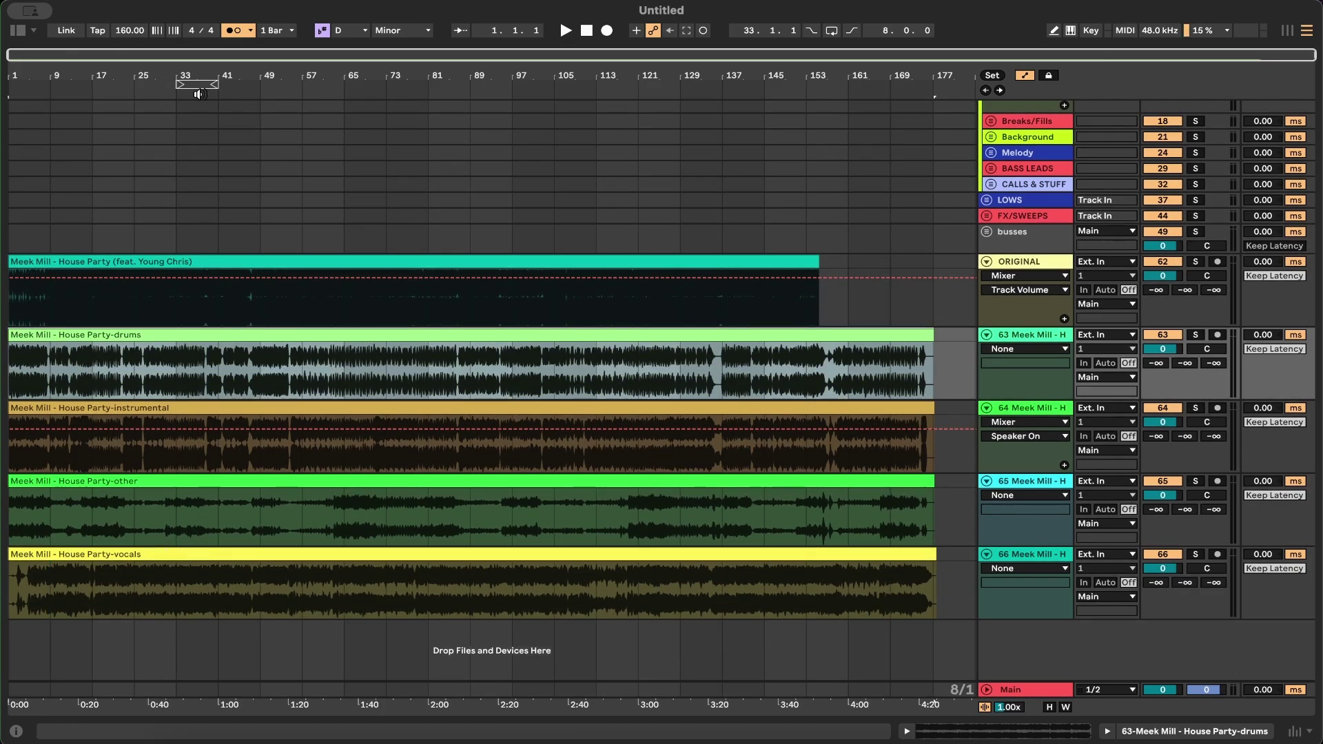
left_click_drag(131, 31, 131, 70)
left_click(110, 334)
key("space")
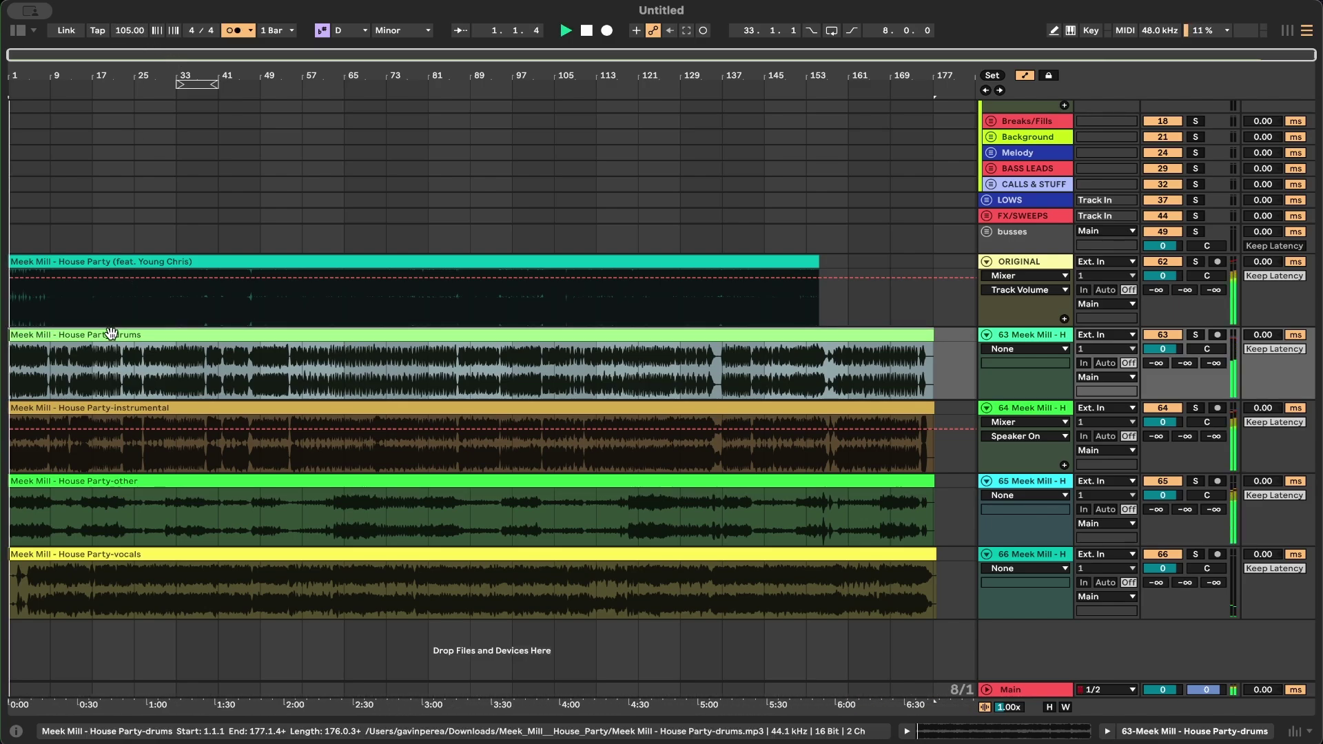
scroll(94, 396, "up", 1)
scroll(93, 395, "up", 3)
scroll(194, 386, "down", 3)
key("space")
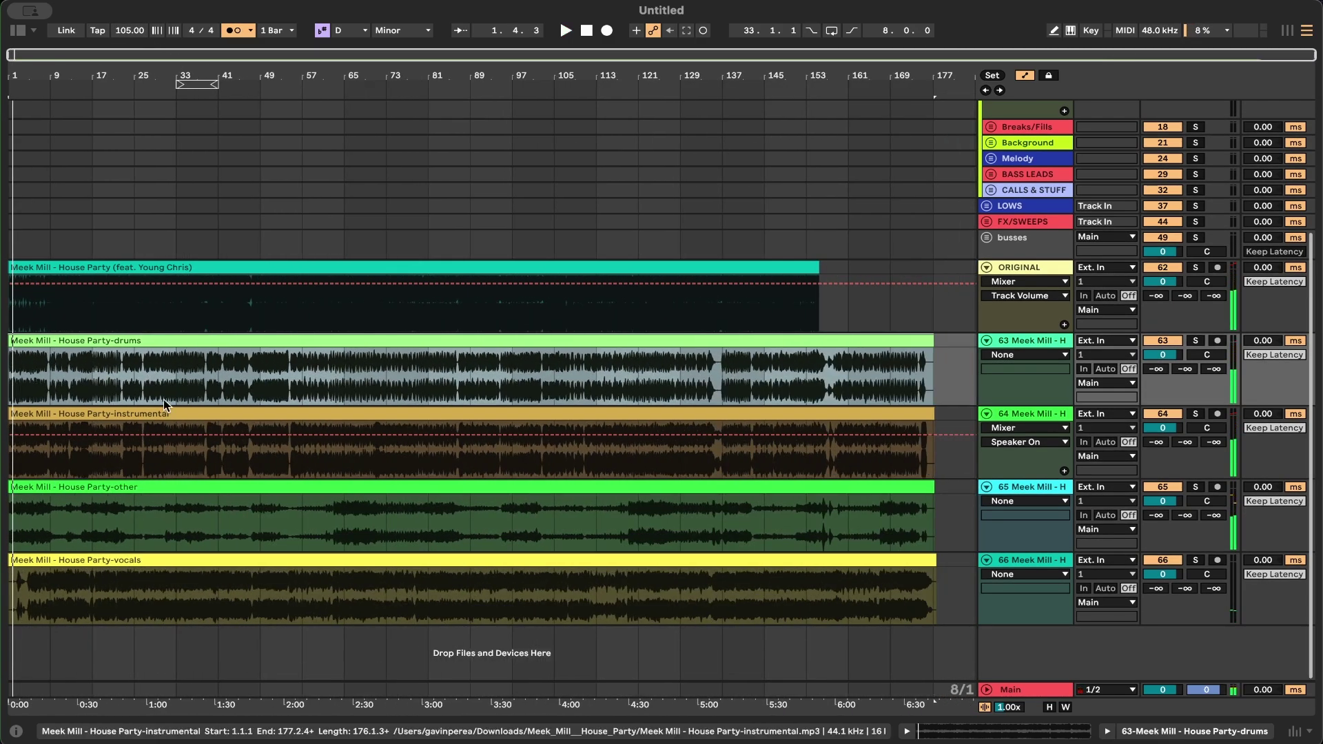
Step: Deactivate the ORIGINAL track and audition the stems alone from bar 65
left_click(349, 460)
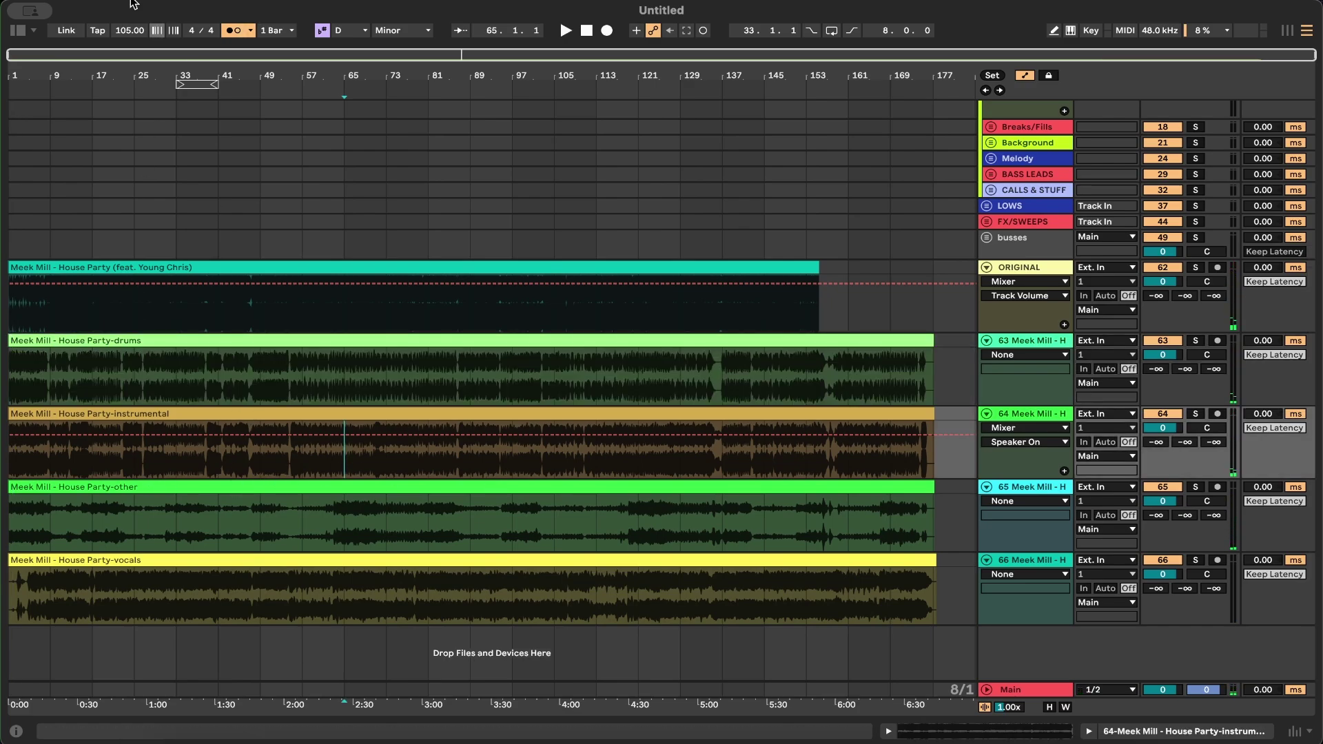
key("space")
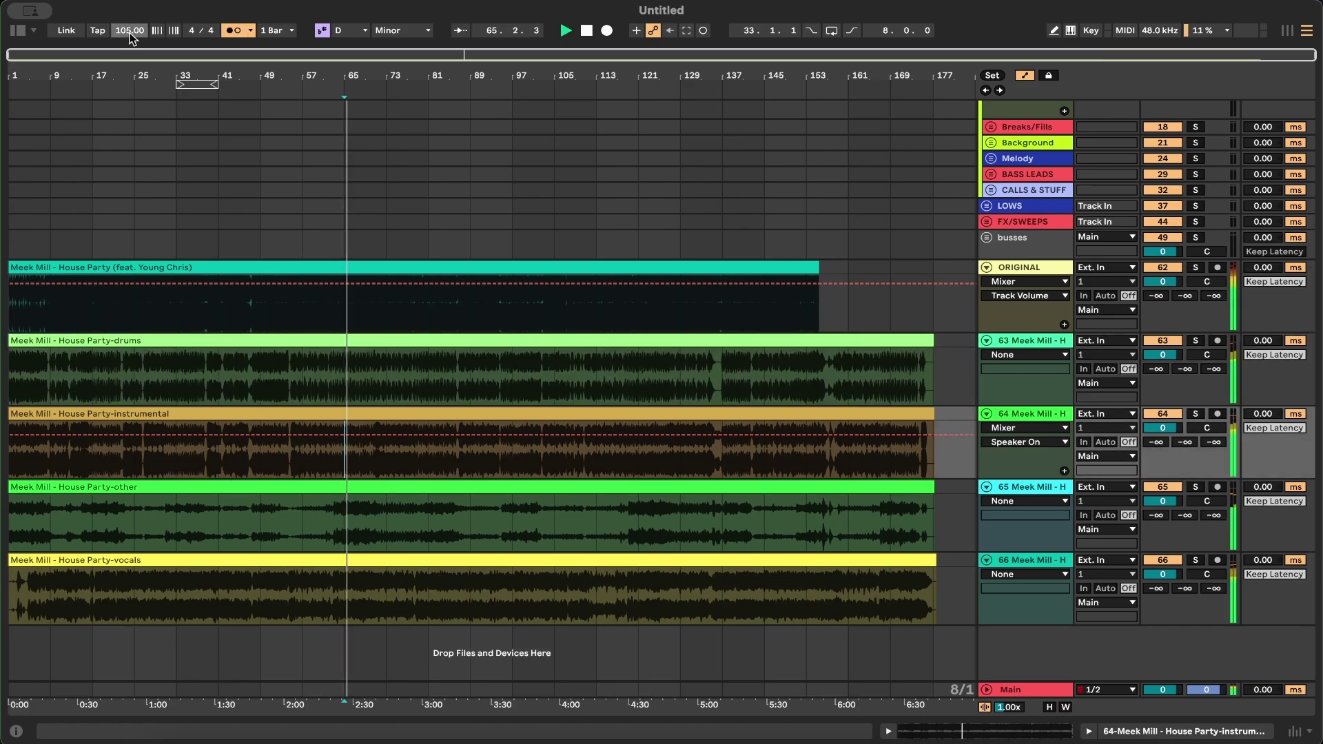
left_click(1162, 267)
key("space")
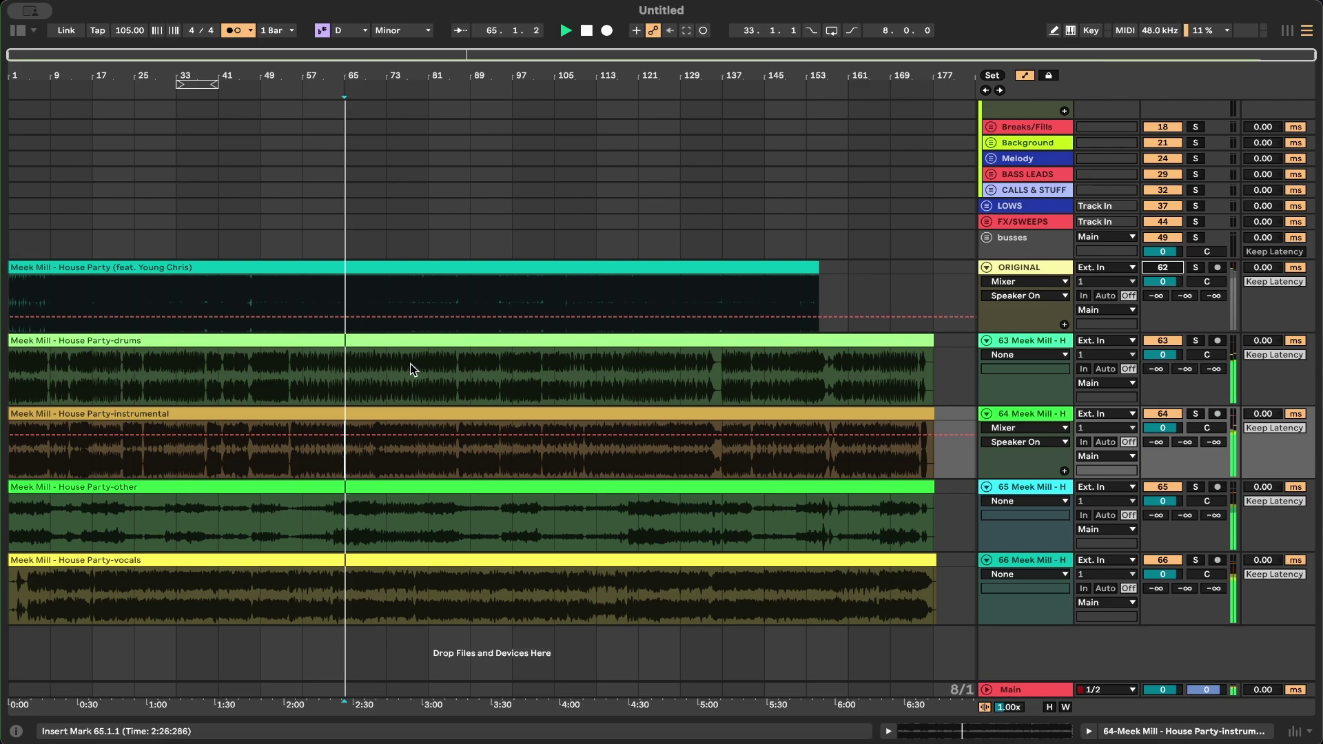
Step: Try a tempo of 185 BPM, then set it to 174 BPM and replay the stems from bar 65
left_click_drag(130, 30, 129, 4)
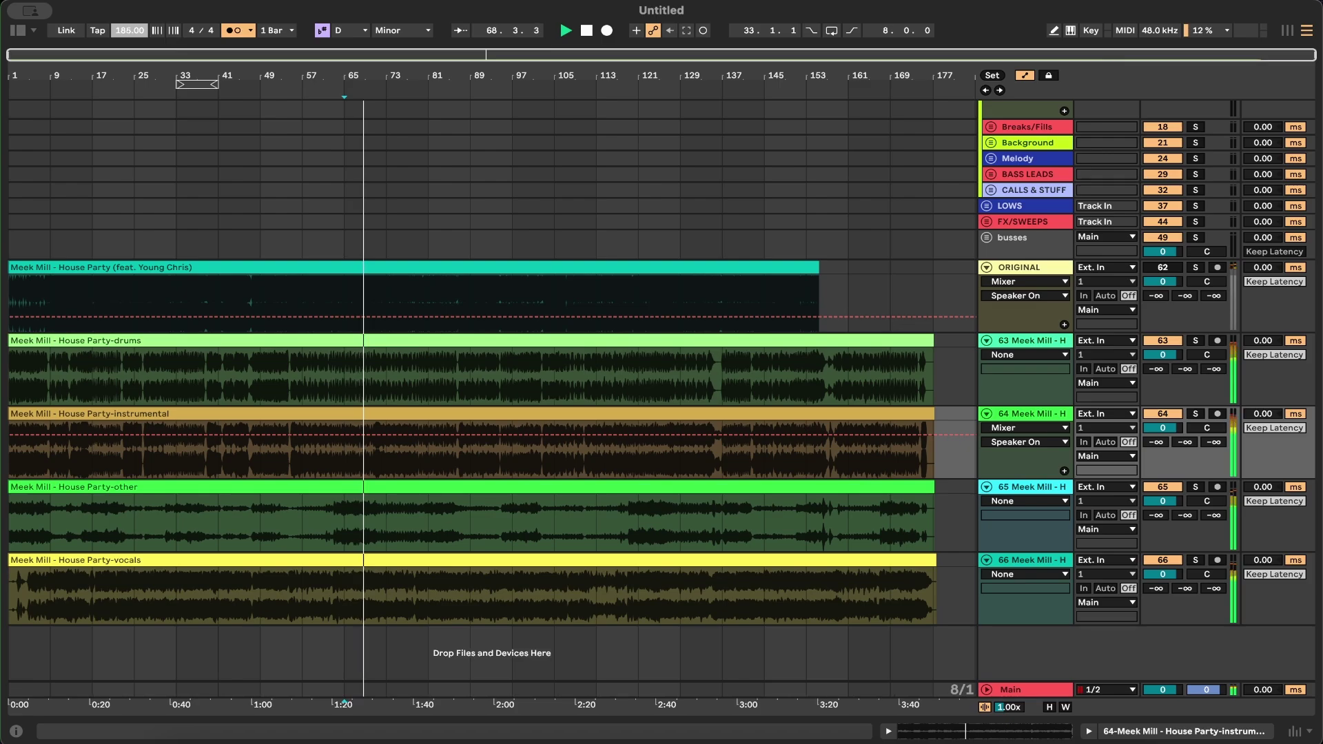
left_click_drag(137, 26, 136, 35)
key("space")
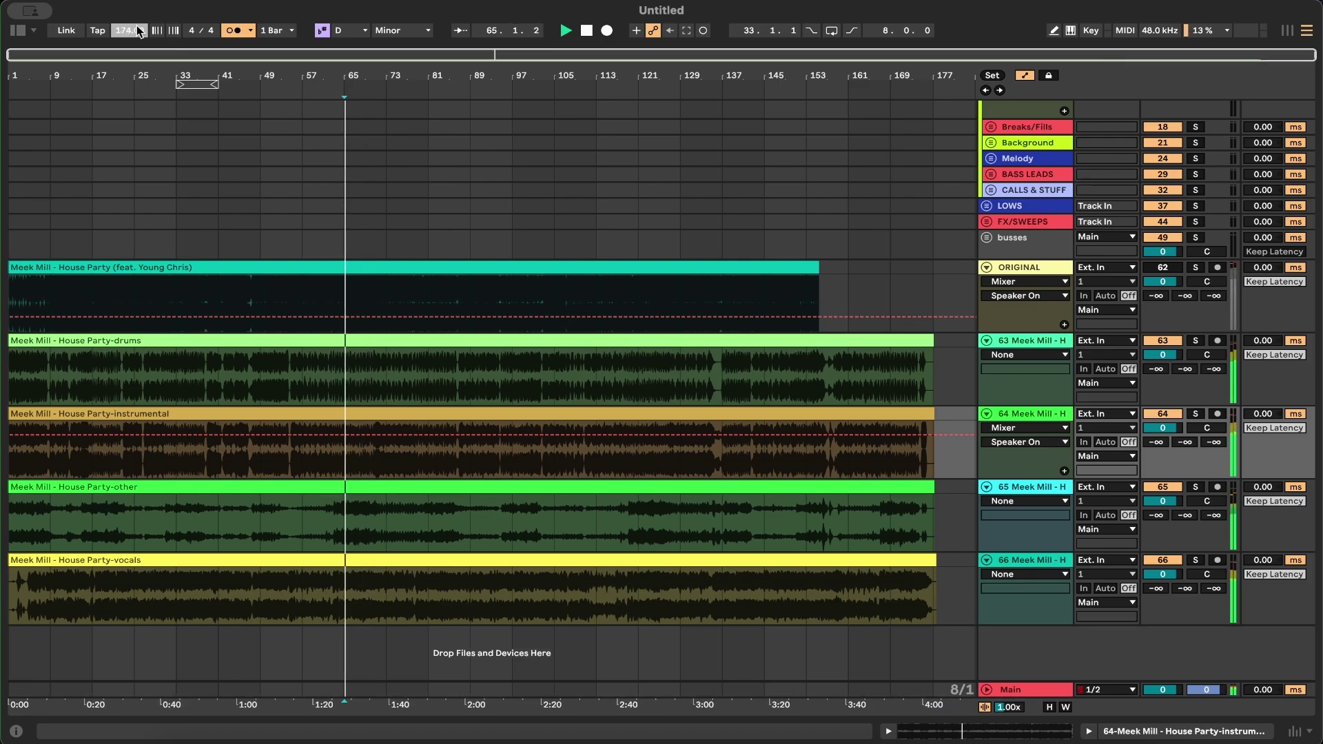
Step: Unfold the Breaks/Fills group and search the sample browser for "break"
scroll(404, 236, "up", 5)
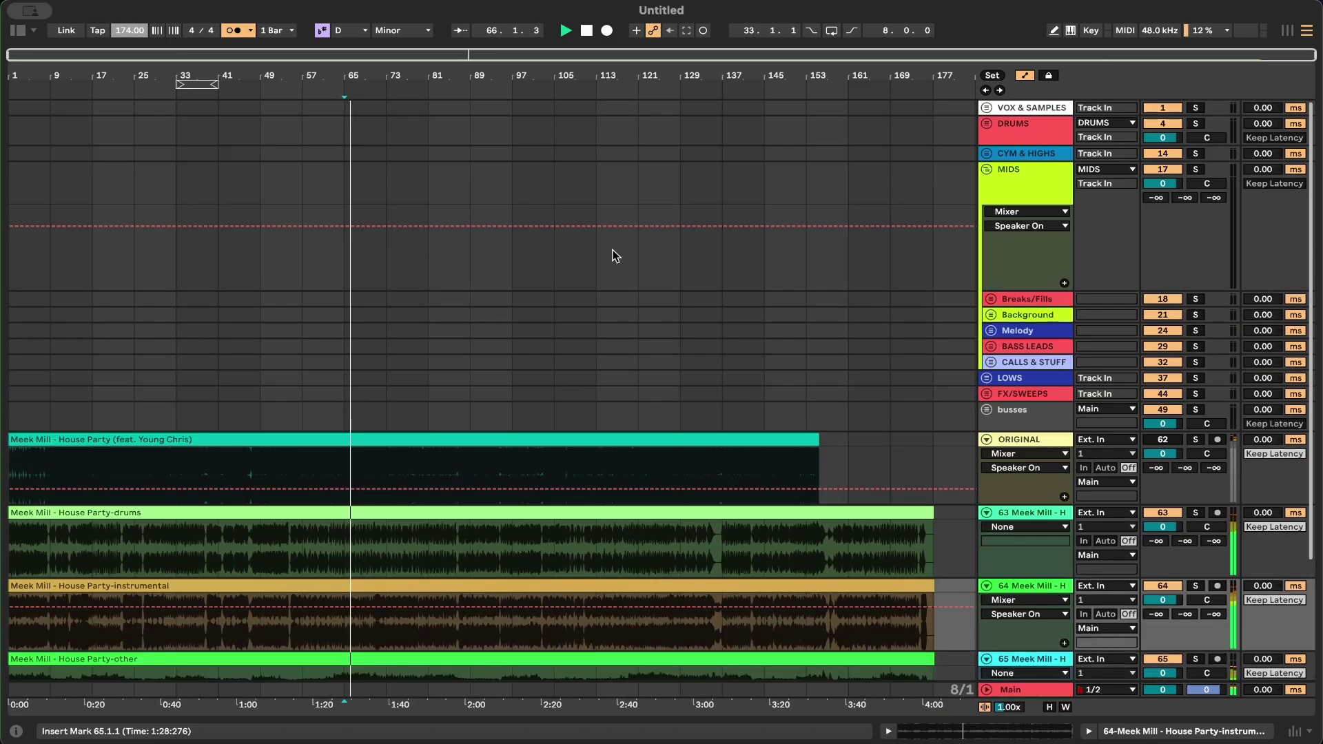
left_click(991, 300)
key("super+f")
type("breakb")
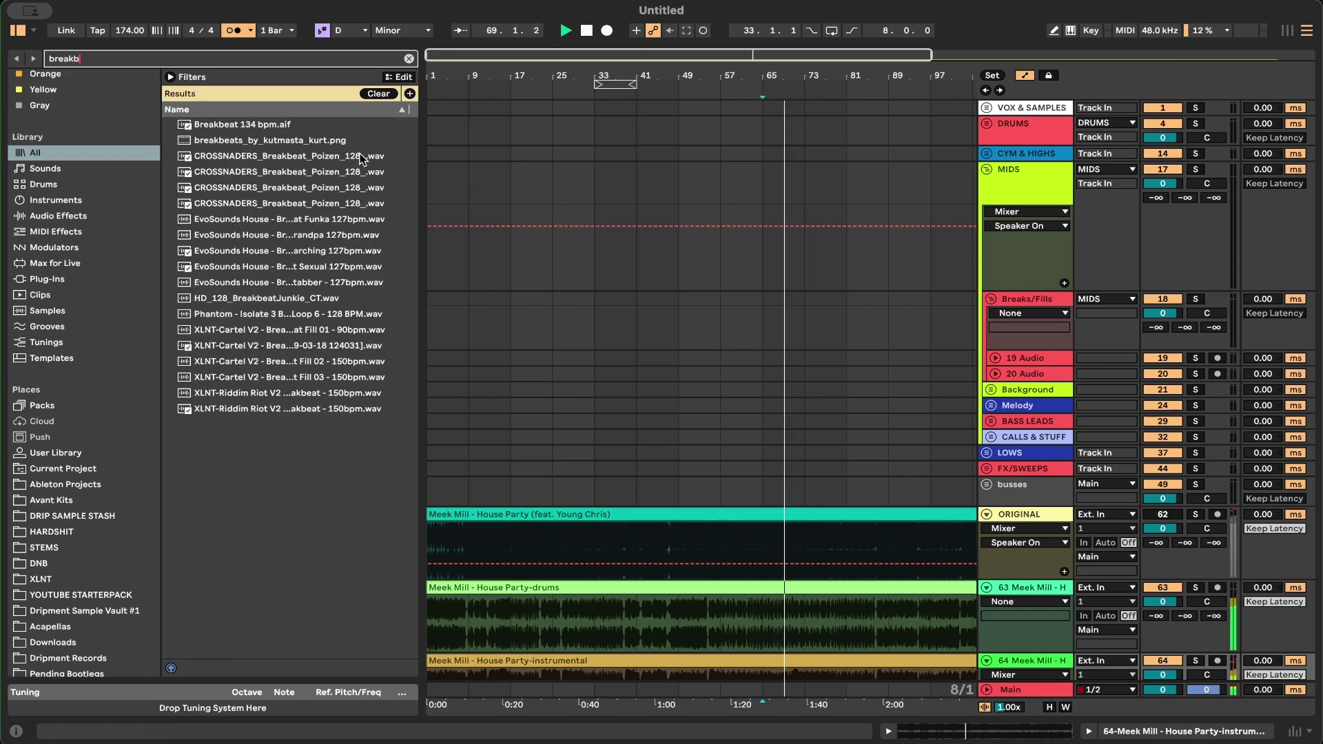
key("BackSpace")
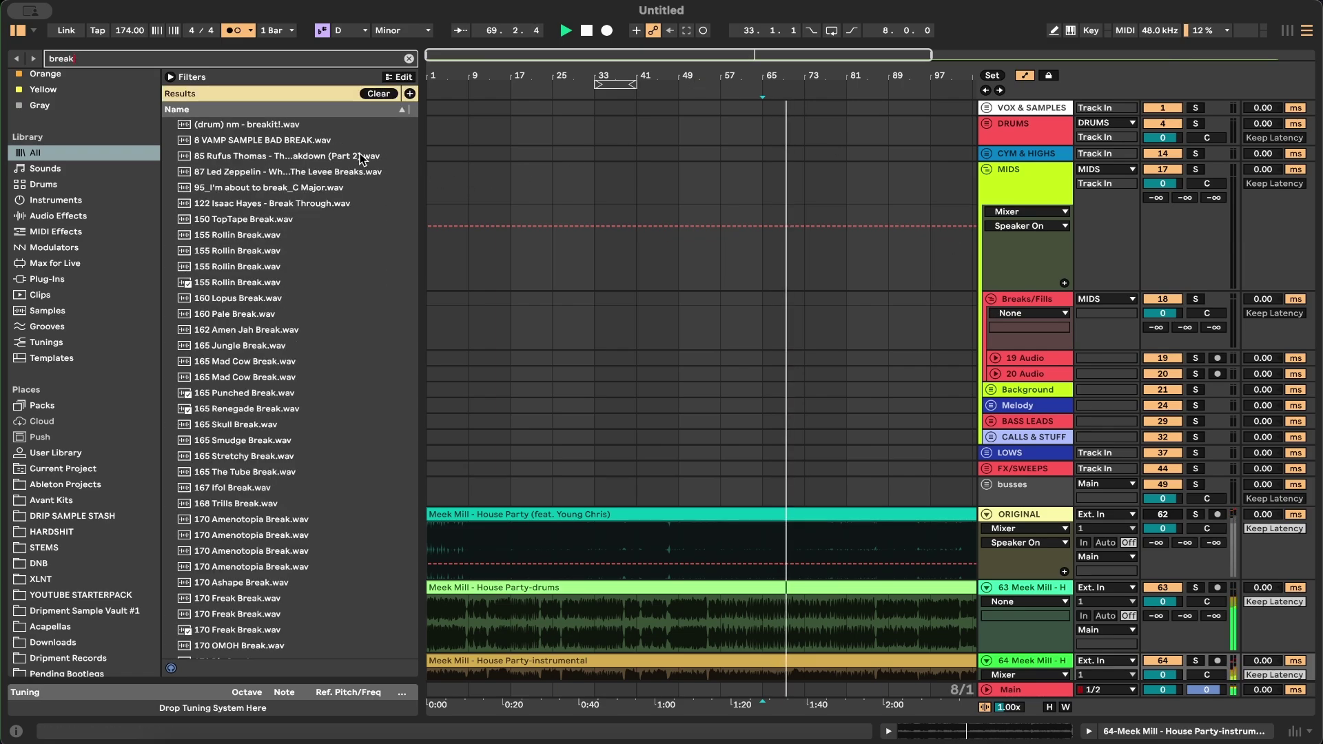
Step: Place the second 155 Rollin Break.wav sample on track 20 in Breaks/Fills at bar 49, then solo the track and play it
left_click(247, 250)
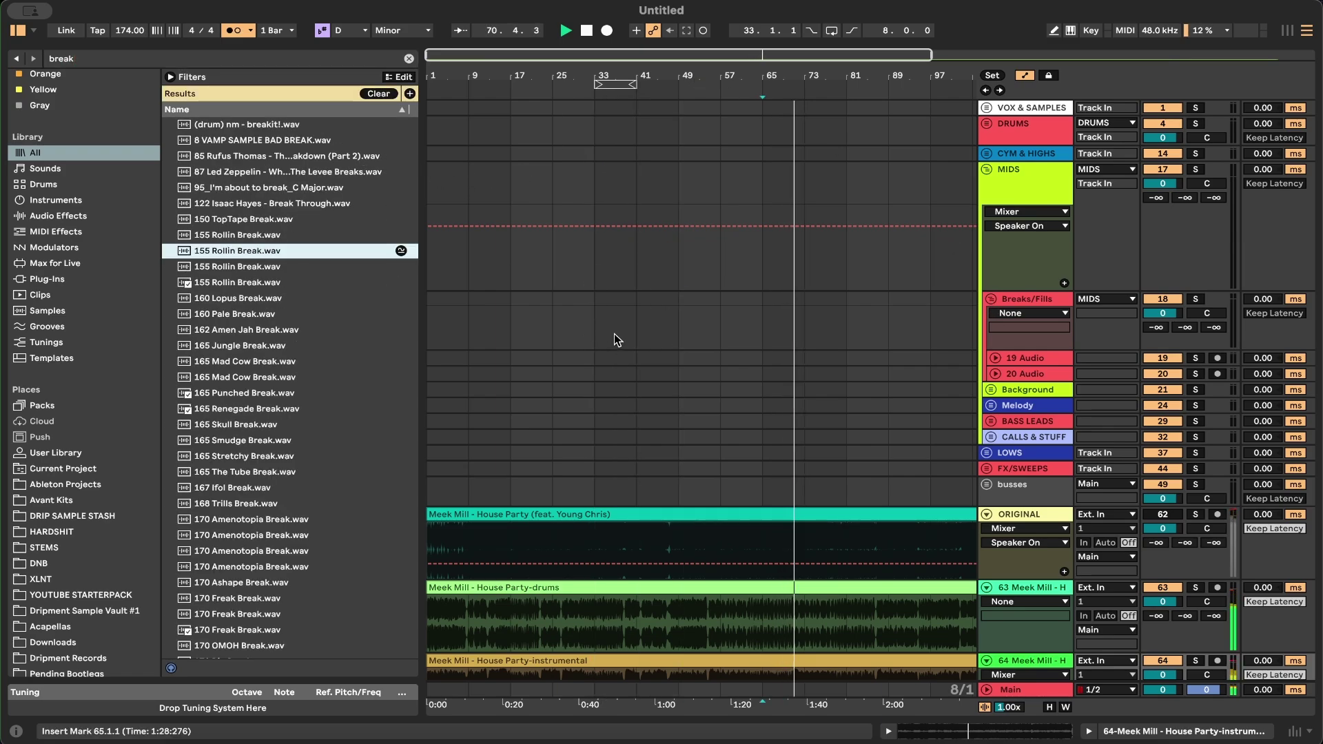
left_click(995, 373)
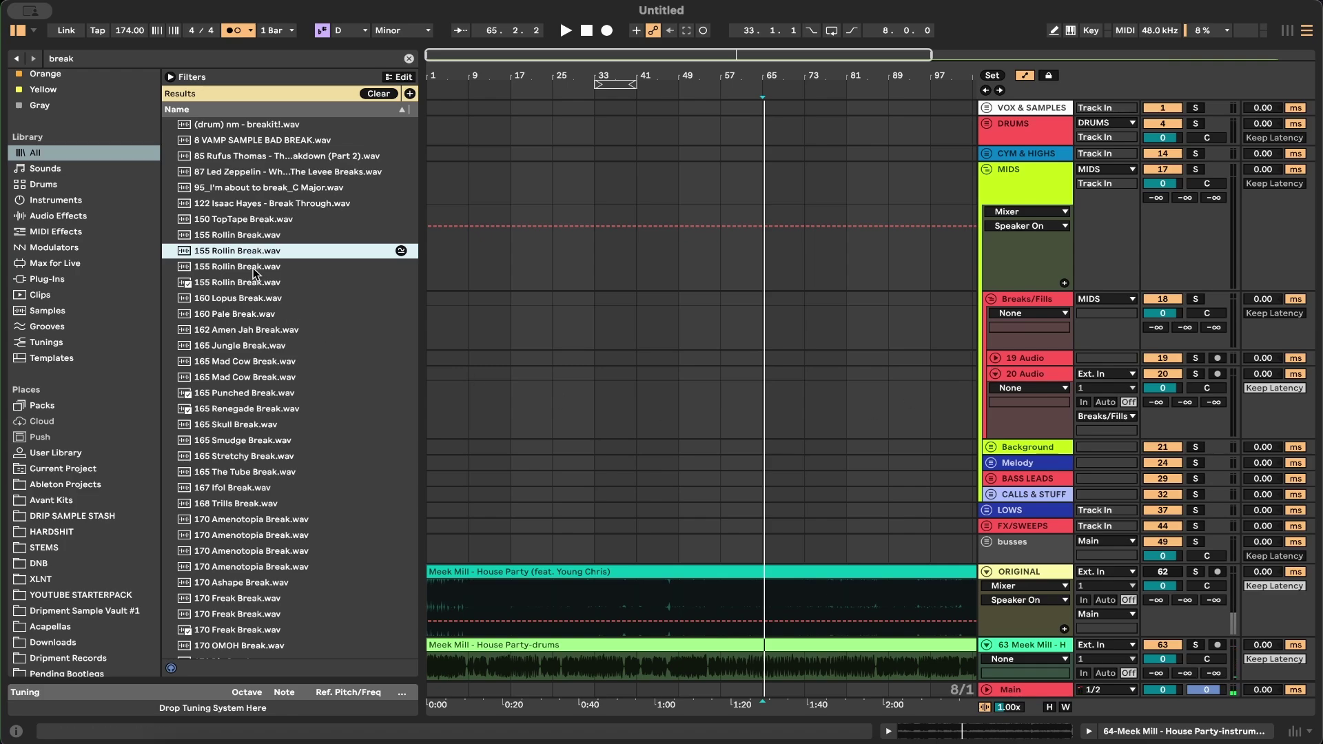
left_click_drag(268, 251, 688, 380)
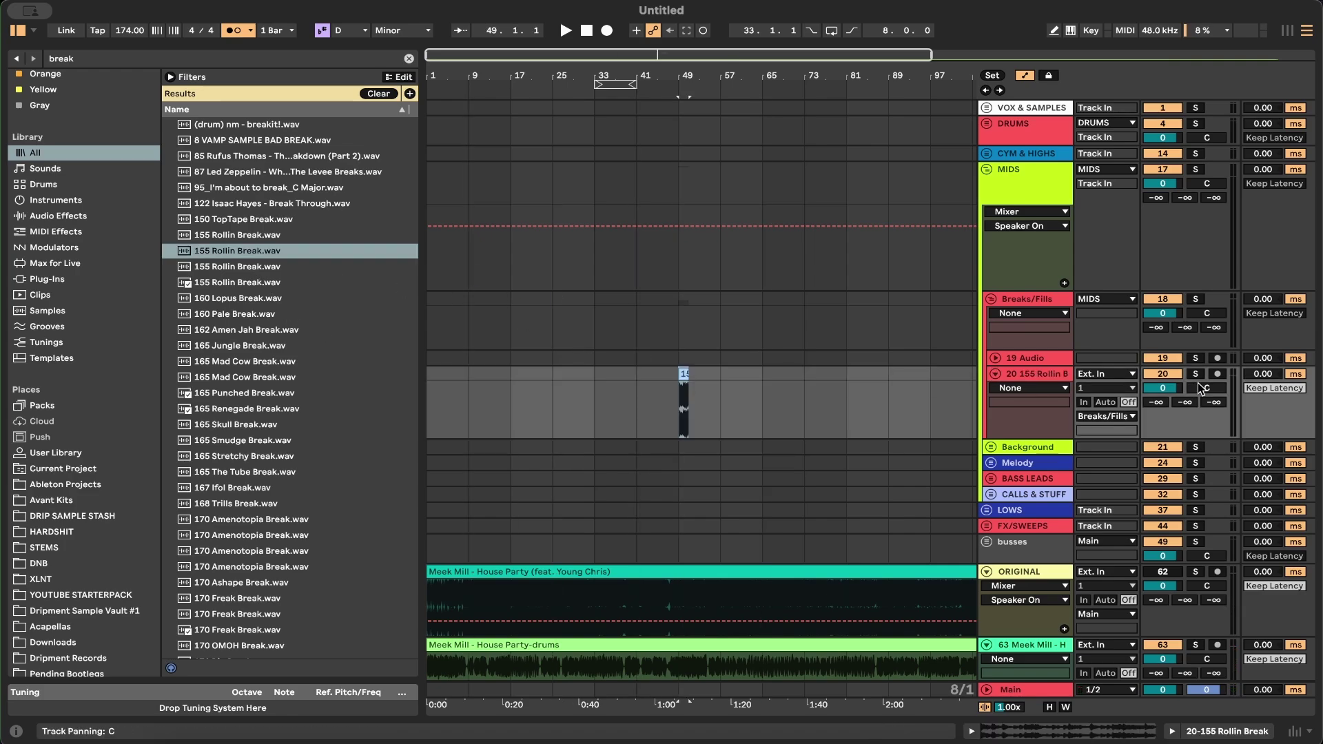
left_click(1194, 374)
key("space")
scroll(647, 379, "up", 8)
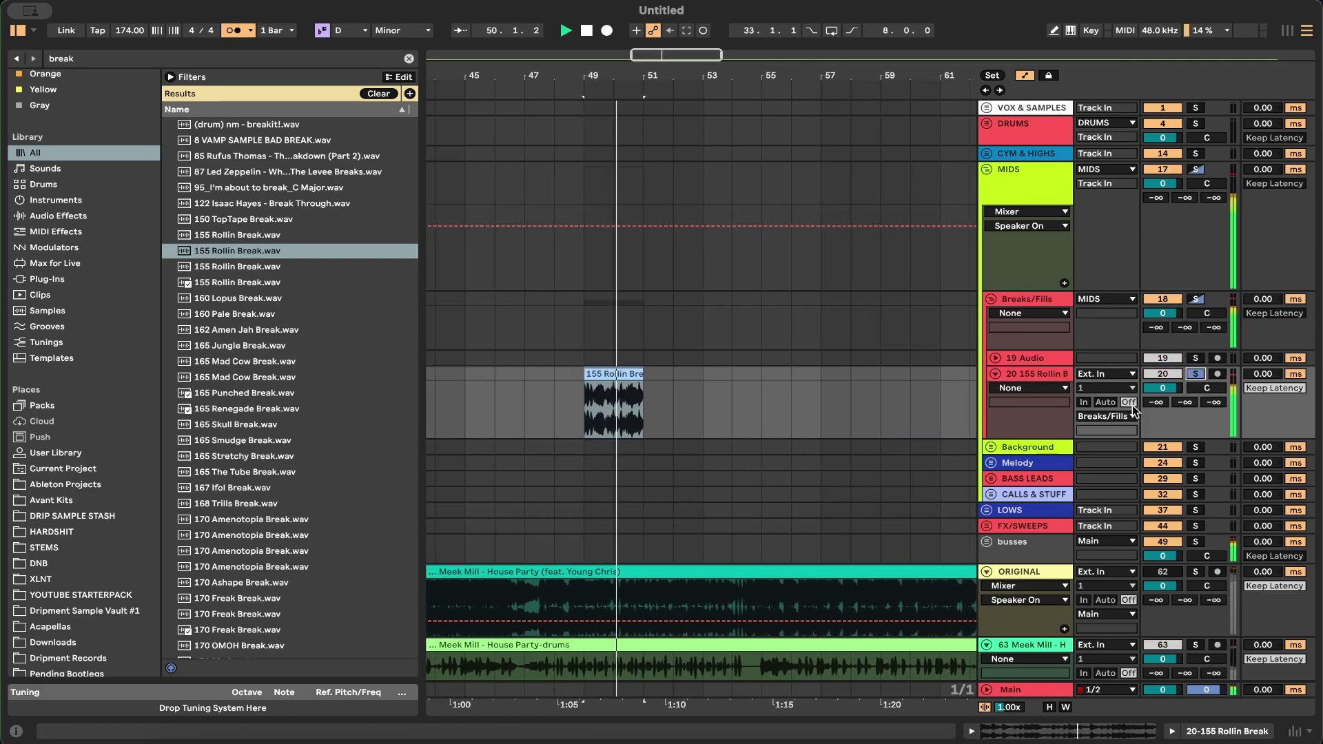
Step: Duplicate the break clip three times and lower its track volume to -12.9 dB
key("ctrl+d")
key("ctrl+d")
key("ctrl+d")
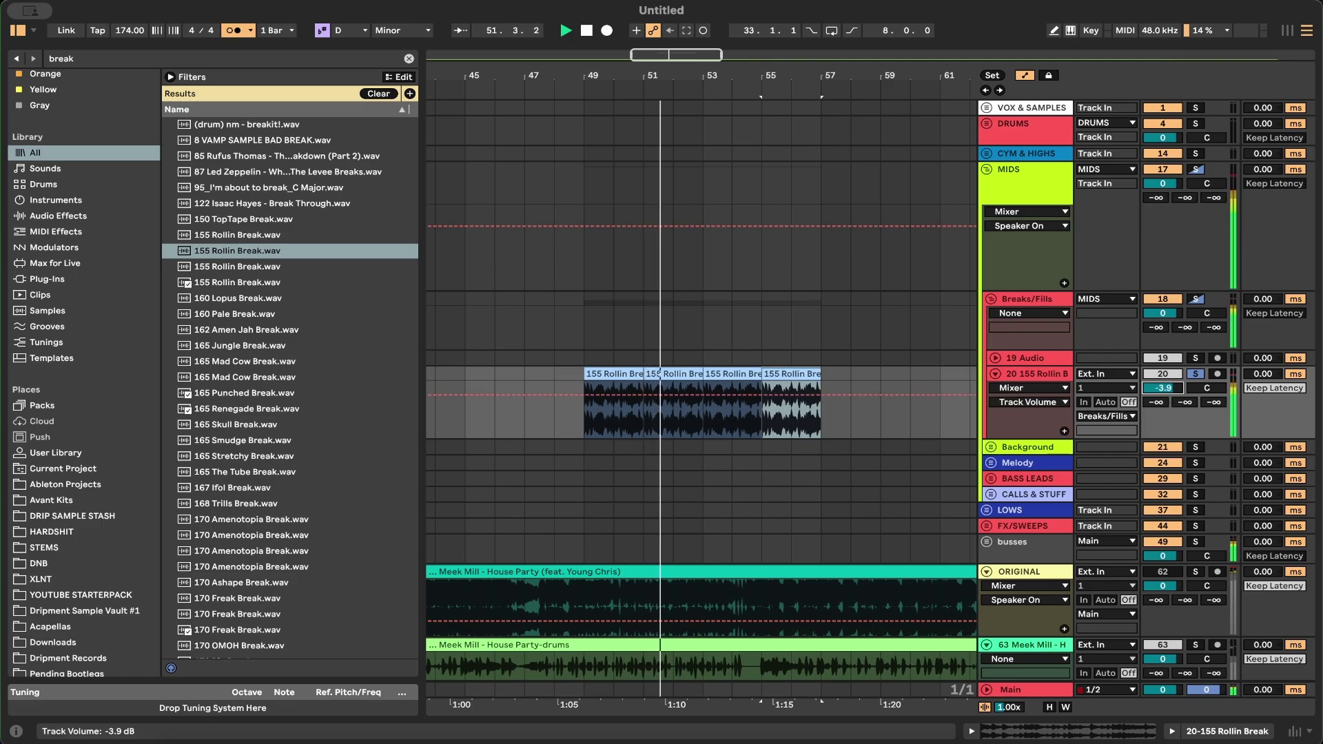
scroll(618, 403, "down", 3)
scroll(618, 403, "down", 3)
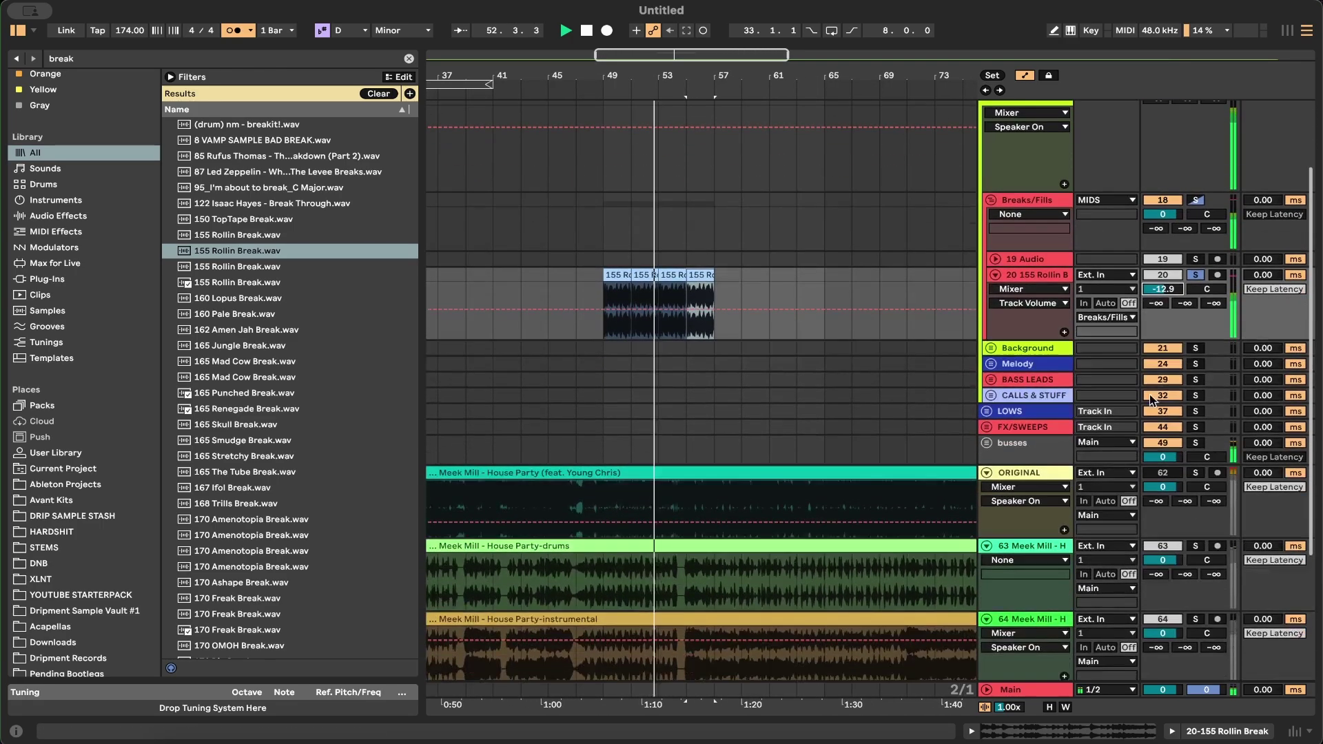
Step: Unsolo the break track and audition the break with the stems from bar 49
left_click(1191, 274)
scroll(644, 398, "down", 4)
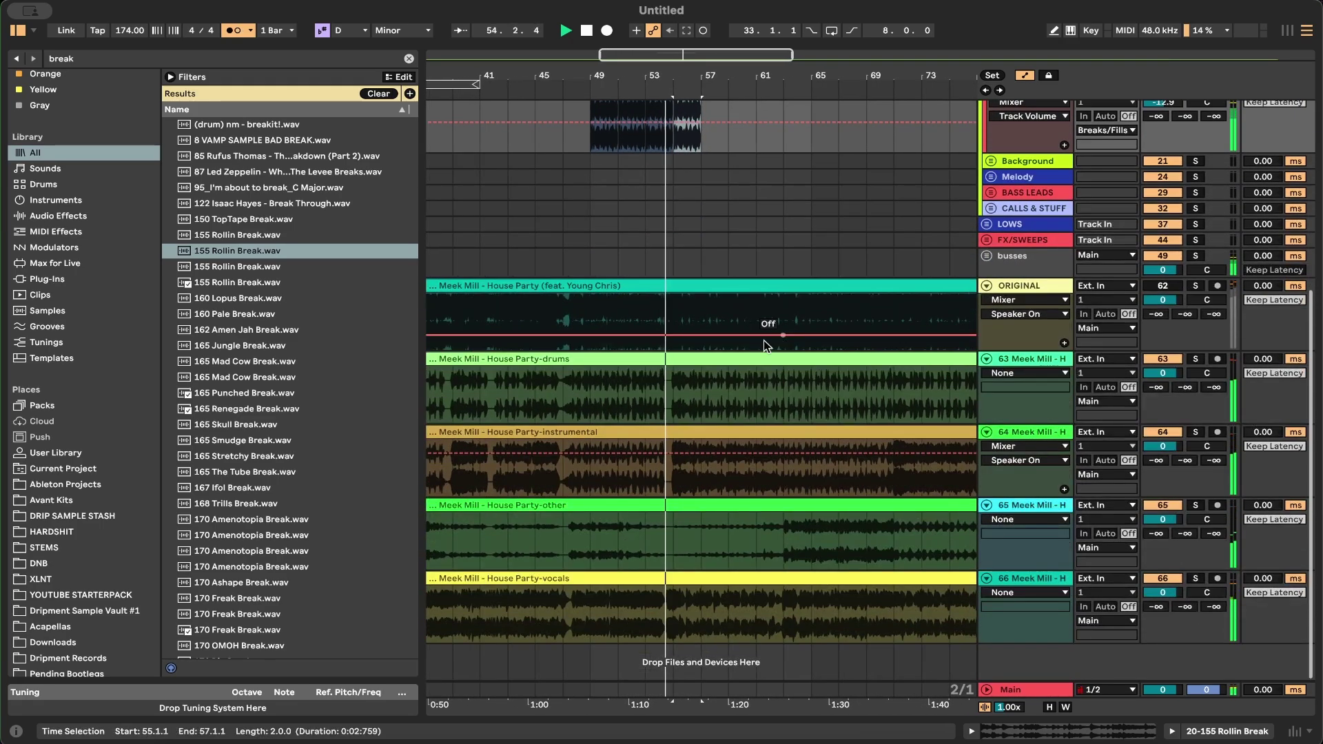
scroll(642, 399, "up", 3)
left_click(601, 259)
key("space")
key("space")
scroll(600, 259, "up", 3)
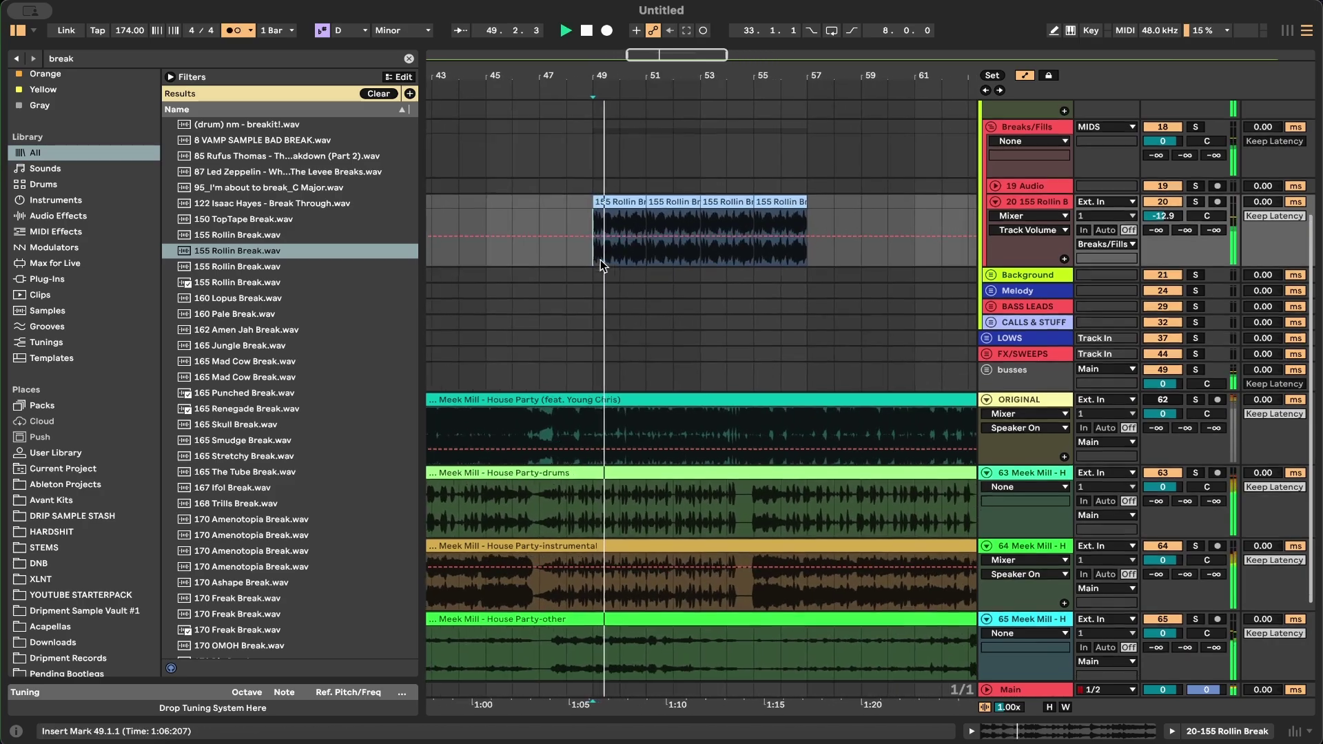
scroll(601, 259, "right", 3)
scroll(601, 259, "down", 1)
scroll(600, 259, "up", 3)
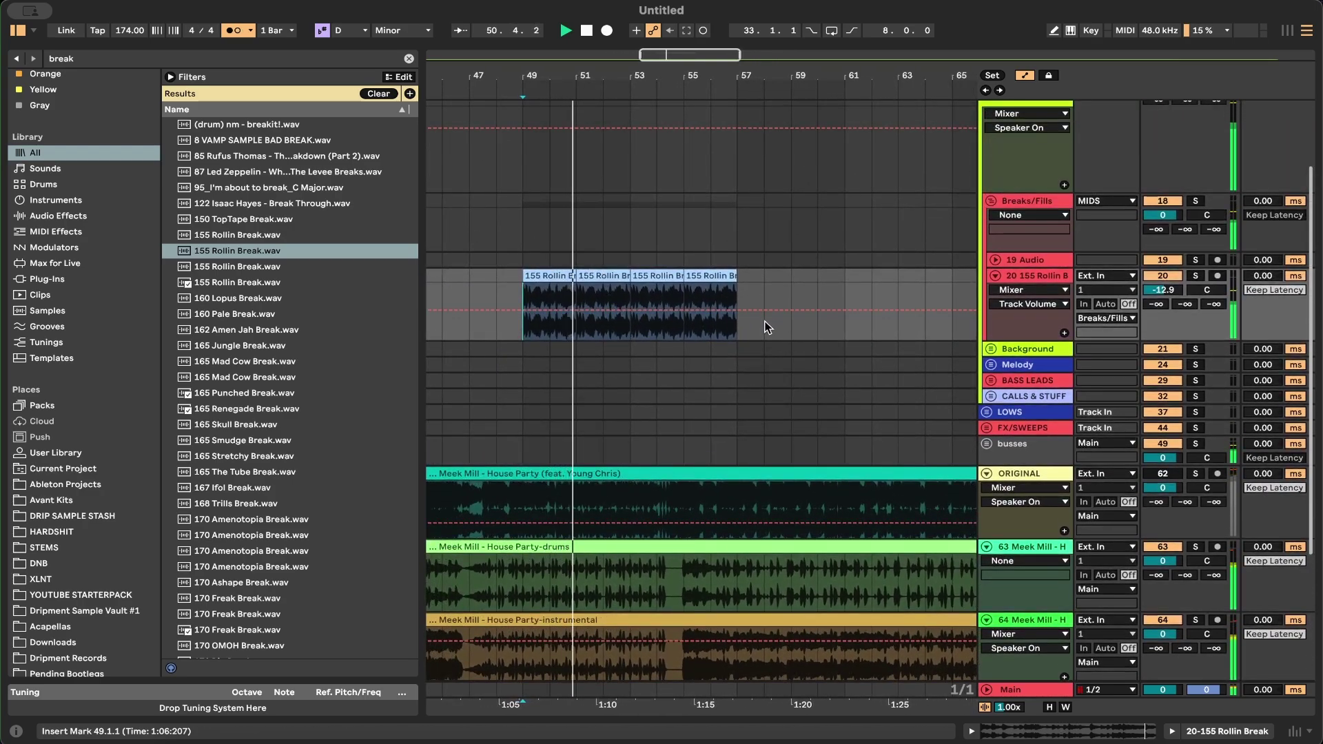
Step: Hide the automation lanes and delete the last break copy from bar 55 onward
left_click_drag(764, 310, 669, 325)
scroll(670, 324, "up", 4)
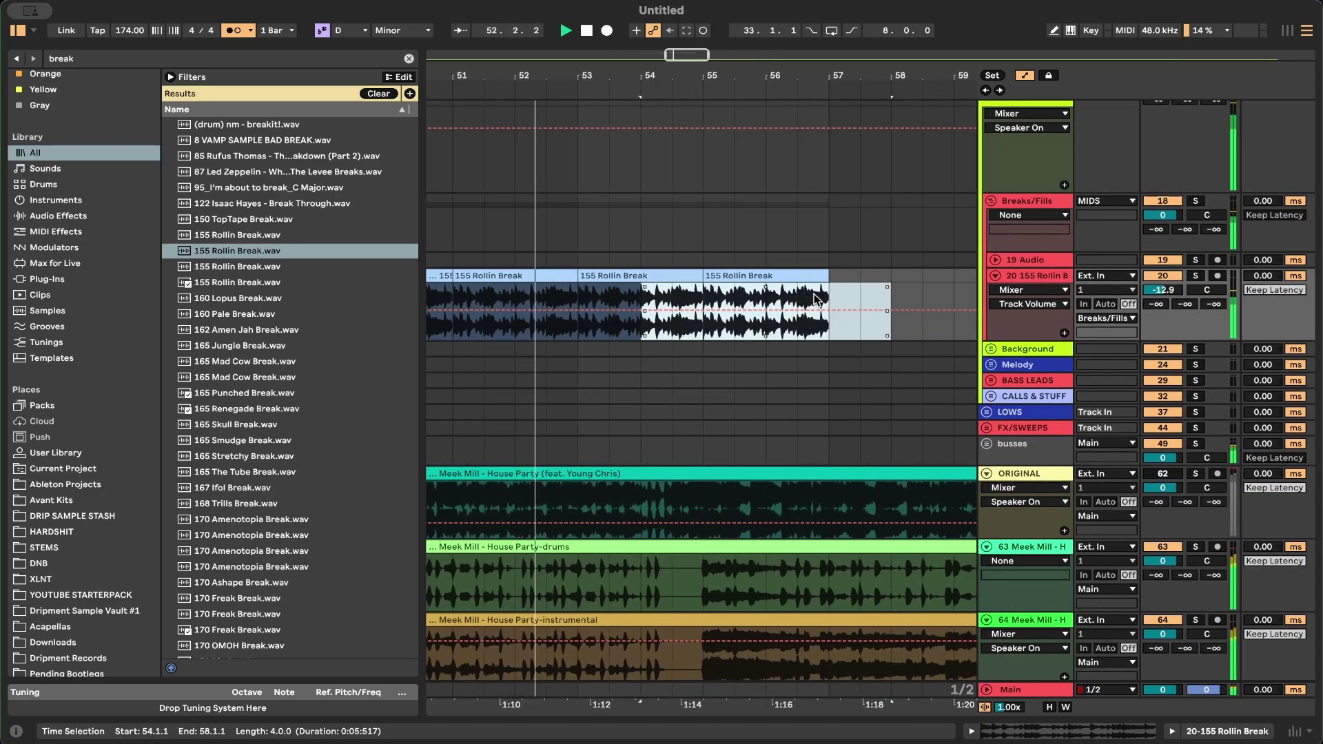
left_click(1024, 75)
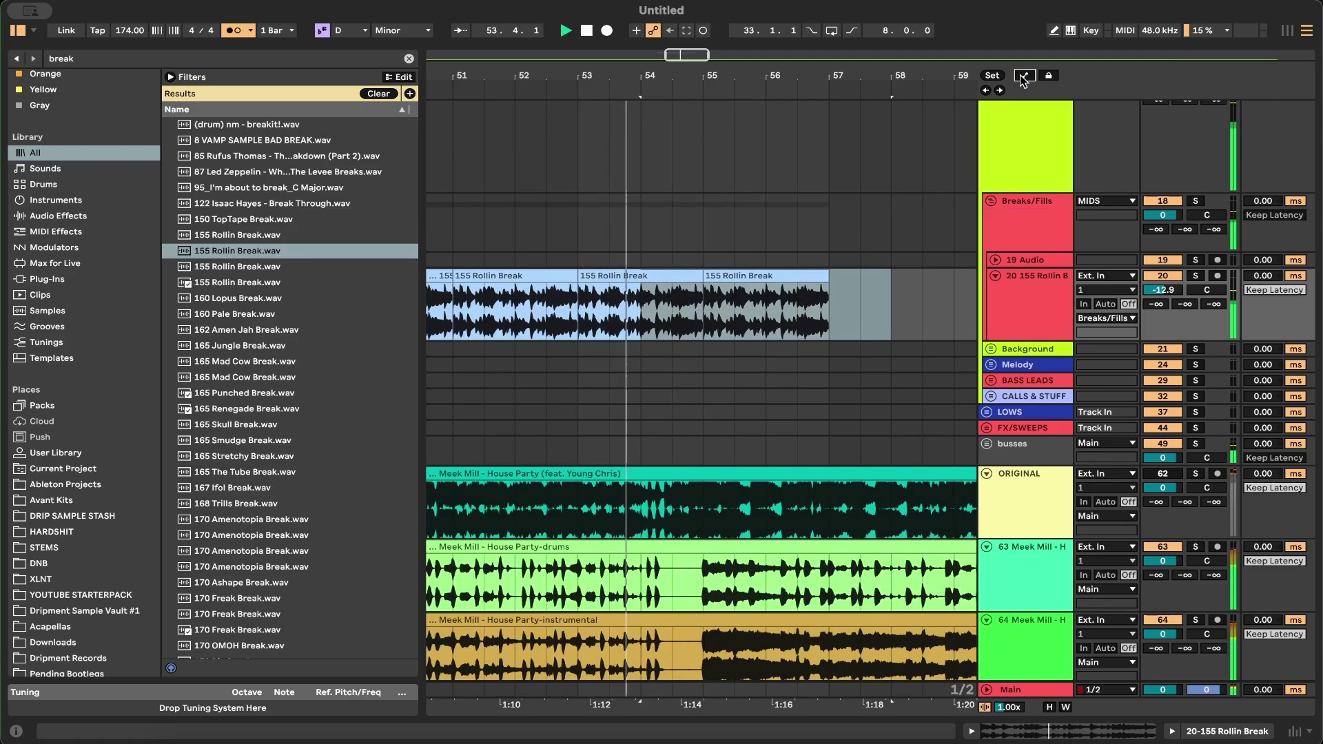
left_click_drag(855, 303, 805, 309)
left_click(705, 304, "shift")
key("Delete")
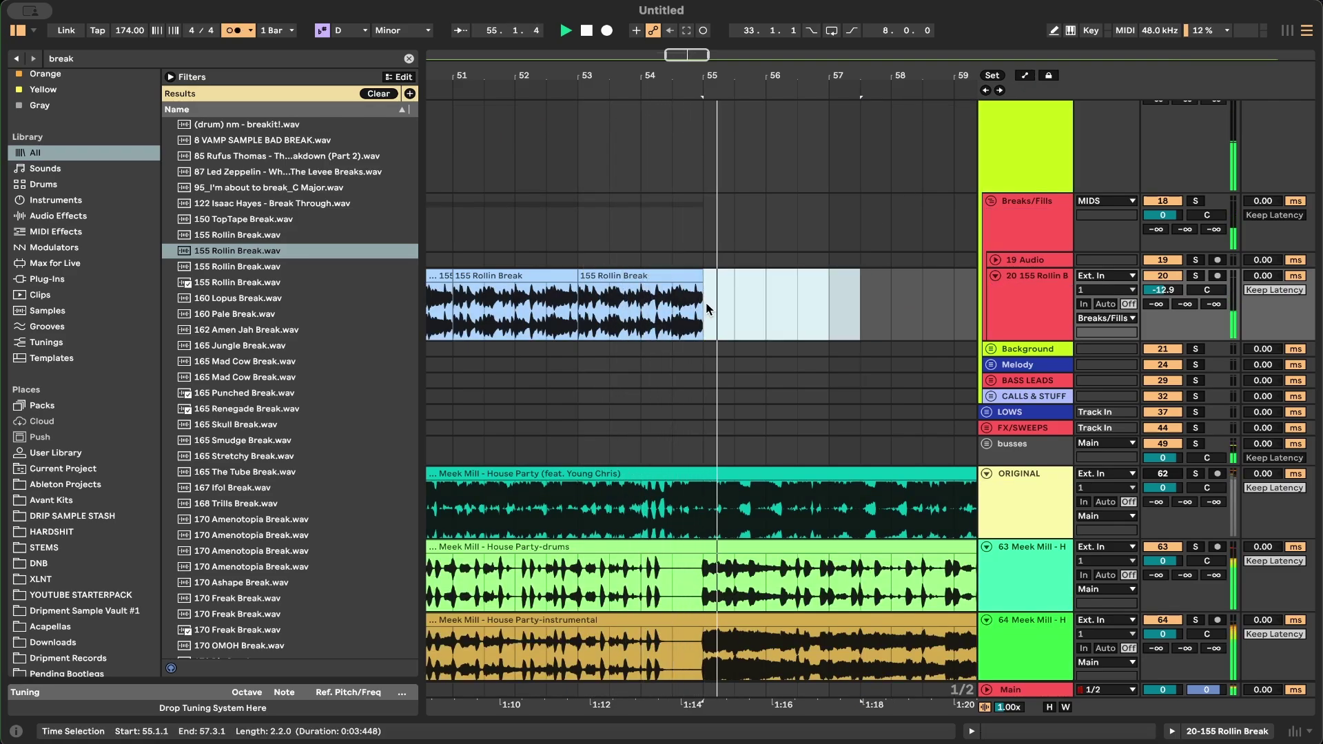
Step: Hide the browser and replay the stems from bar 55
scroll(706, 304, "down", 2)
scroll(706, 307, "down", 2)
scroll(708, 308, "down", 5)
scroll(765, 452, "down", 3)
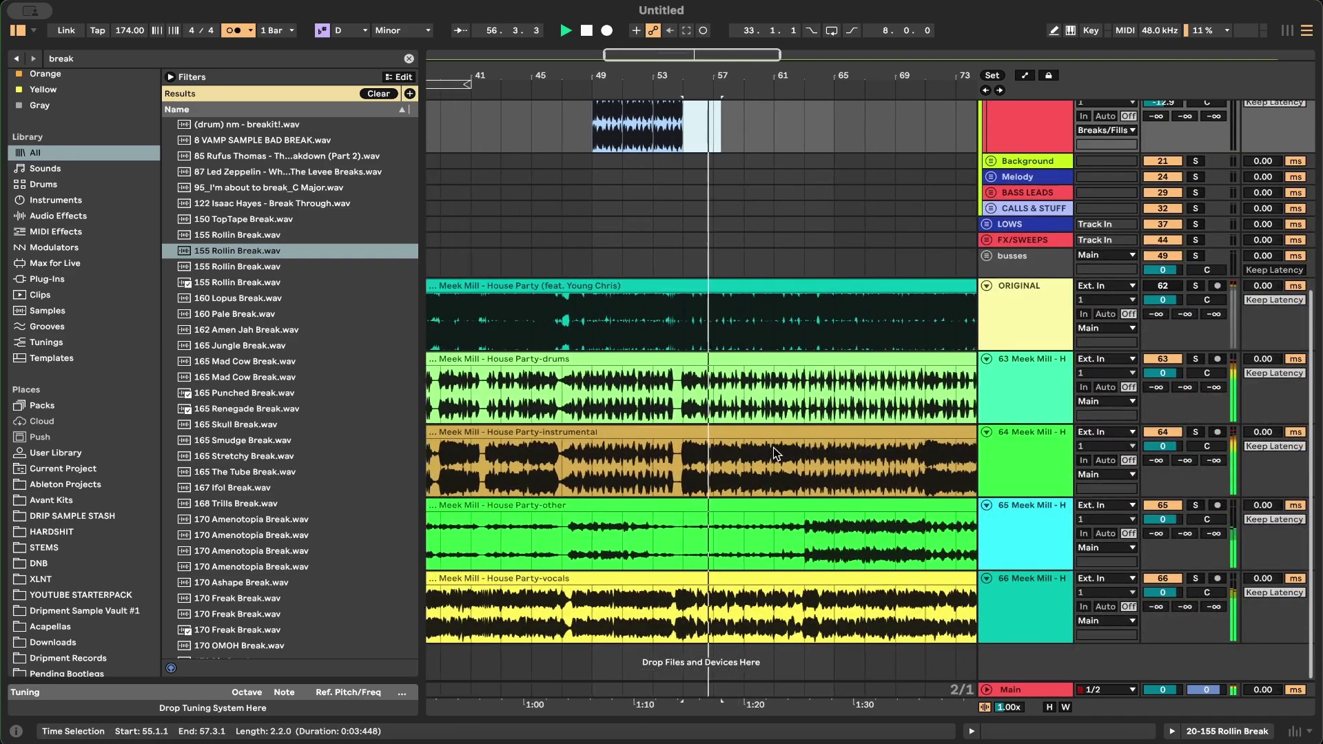
scroll(771, 475, "down", 1)
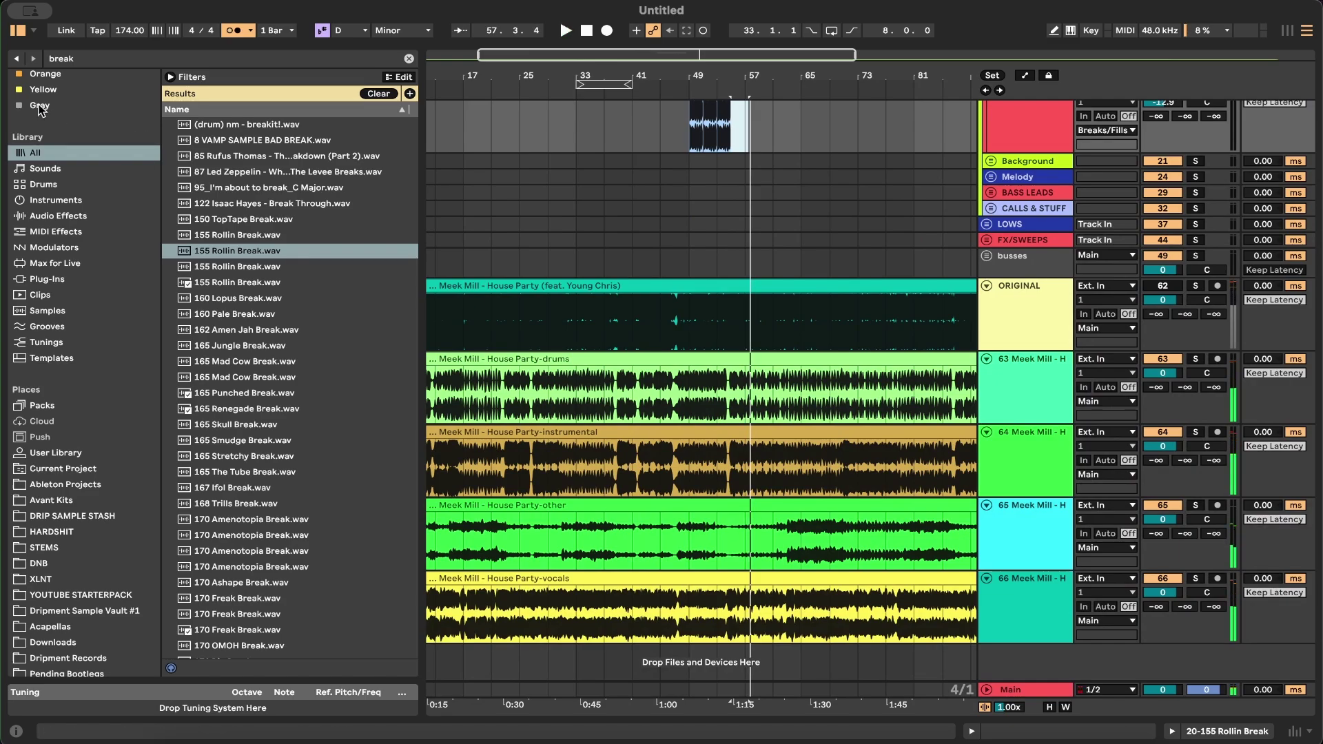
left_click(18, 30)
scroll(342, 312, "down", 4)
key("space")
scroll(313, 518, "up", 4)
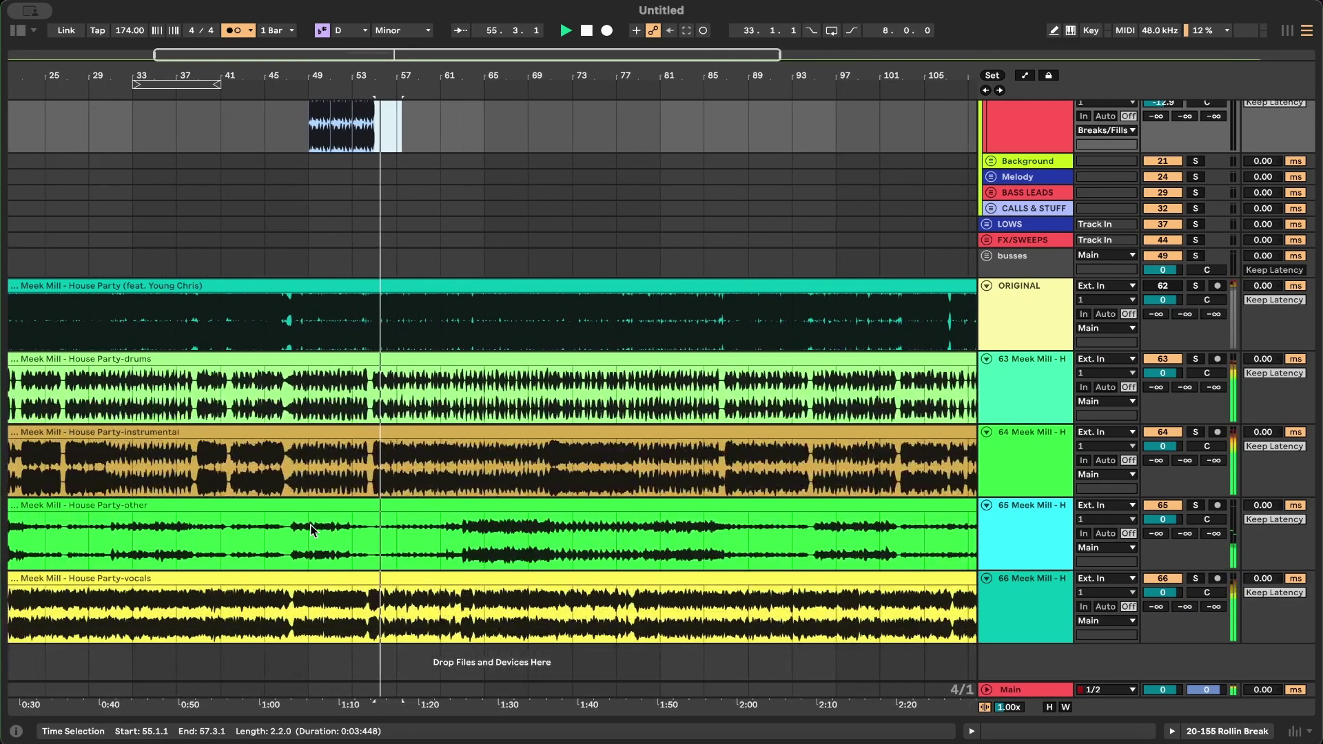
scroll(313, 522, "left", 3)
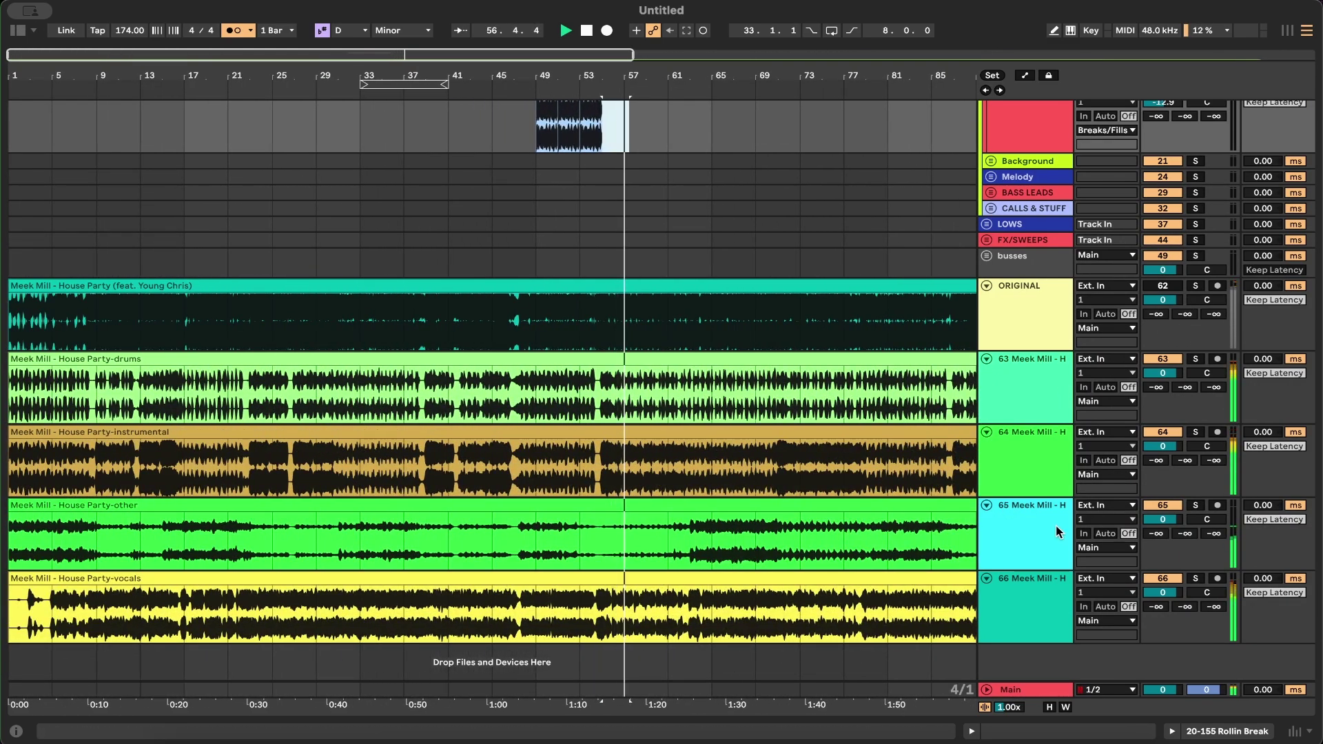
Step: Deactivate the instrumental stem track and replay the remaining stems from bar 55
left_click(1117, 455)
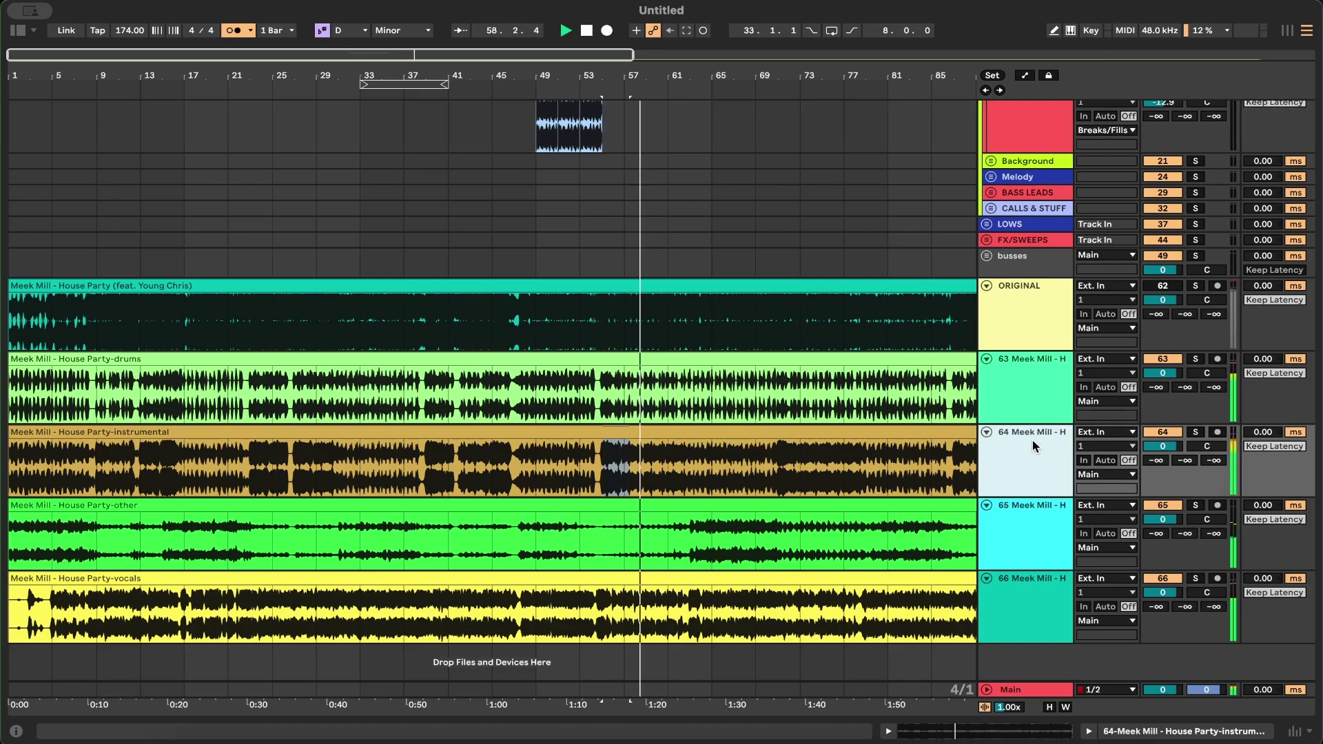
left_click(1162, 433)
key("space")
key("space")
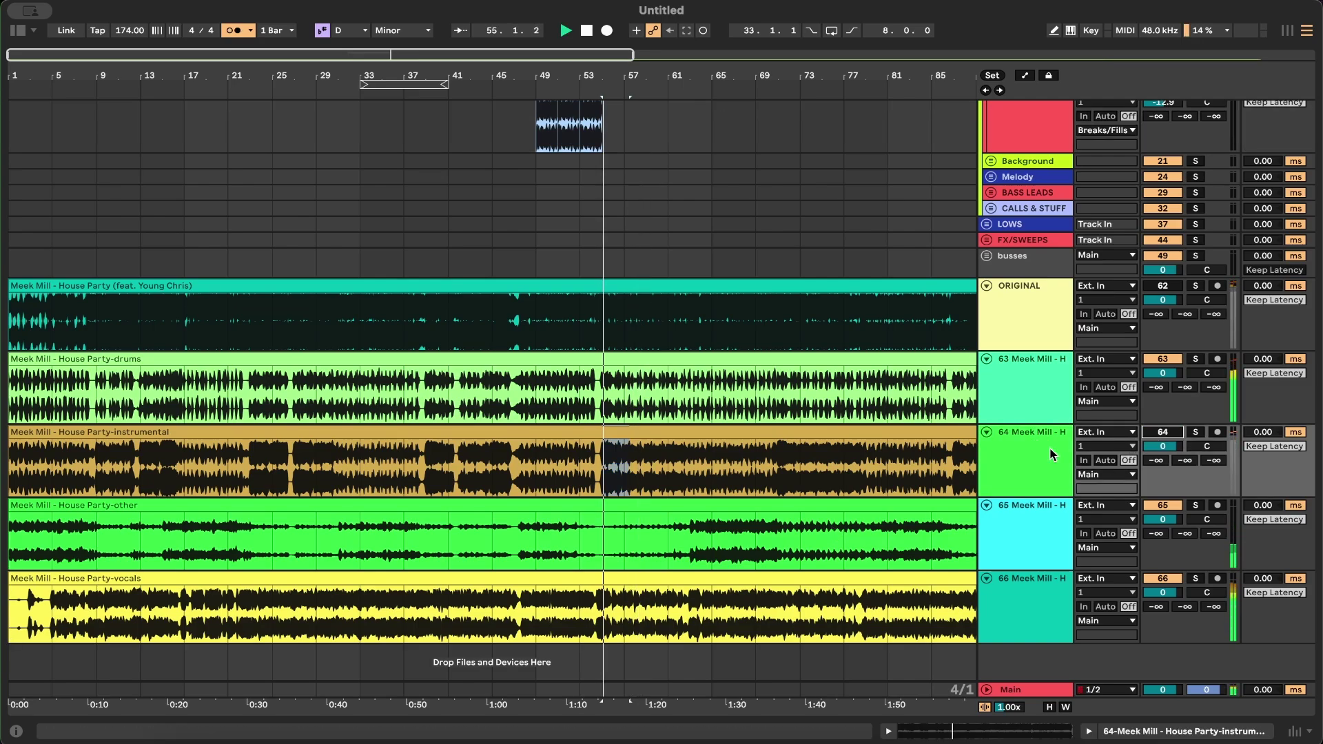
left_click(1030, 445)
key("space")
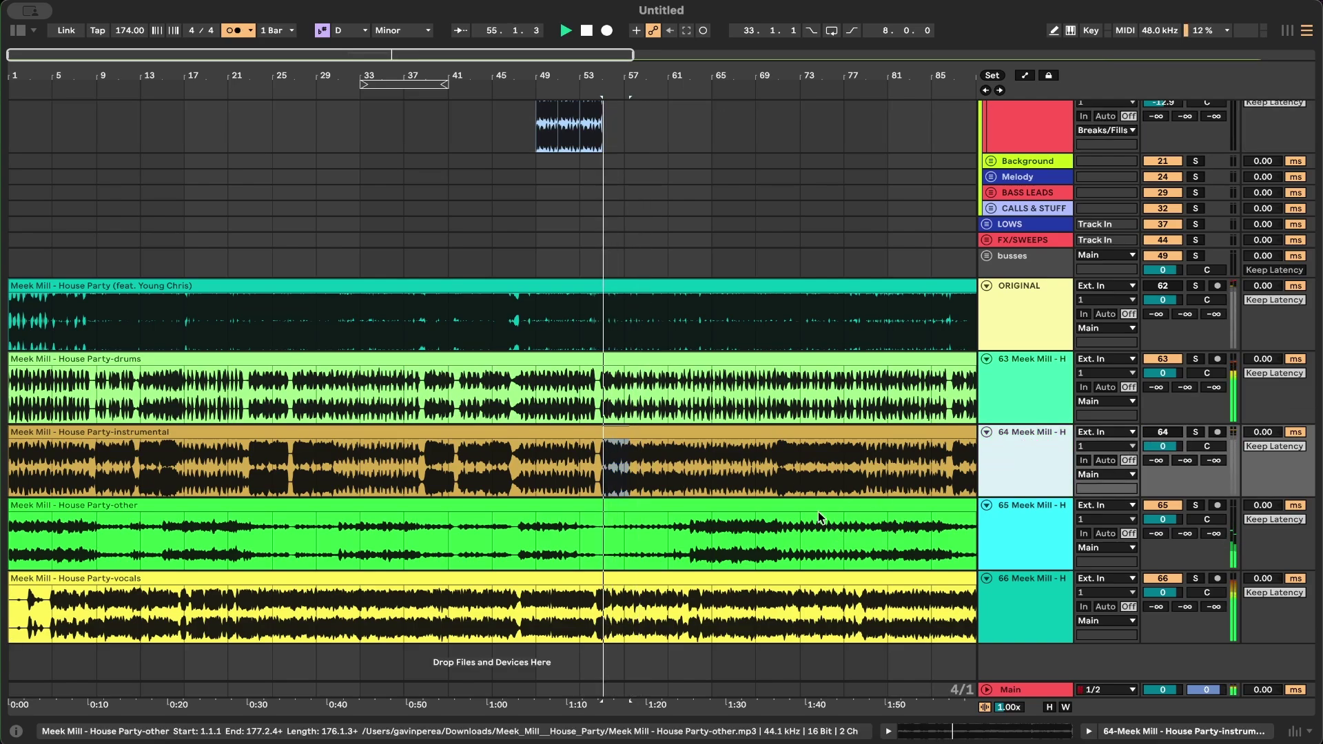
key("plus")
key("plus")
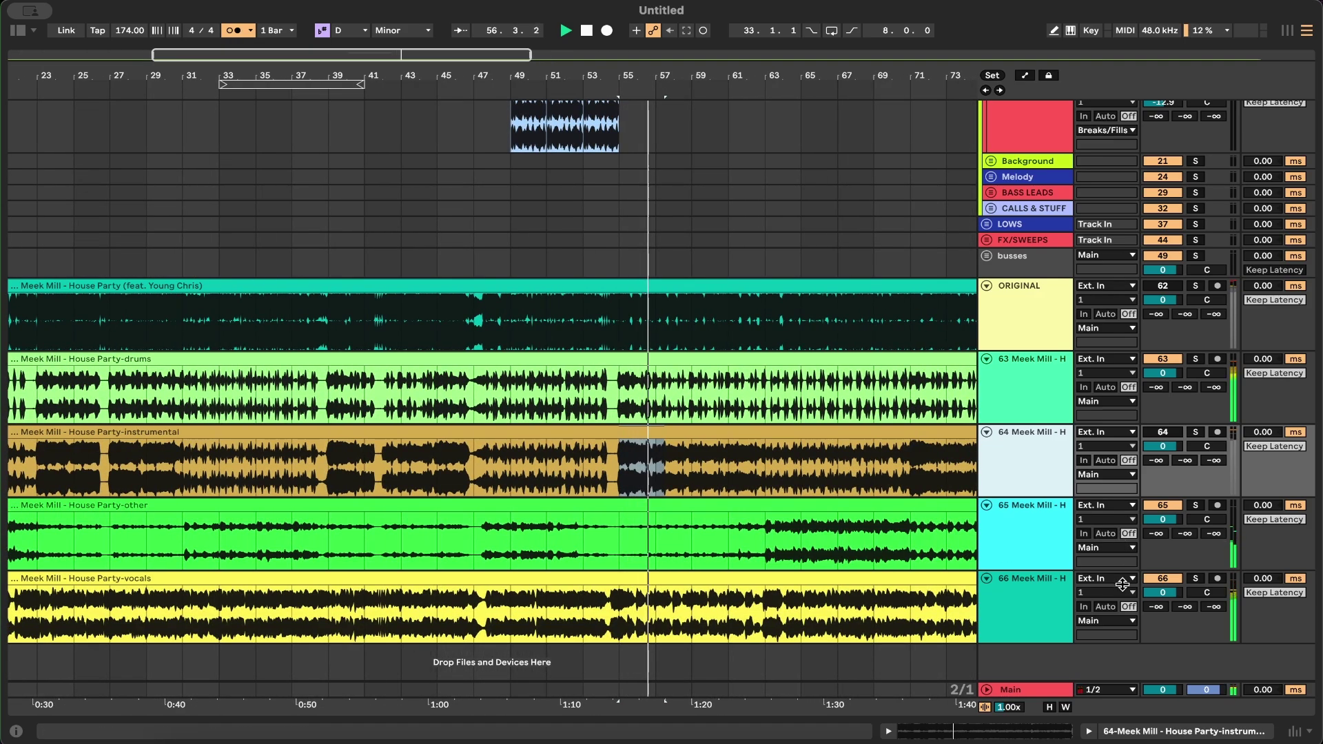
Step: Turn off the metronome and deactivate the drums stem track, replaying the remaining stems from bar 55
key("space")
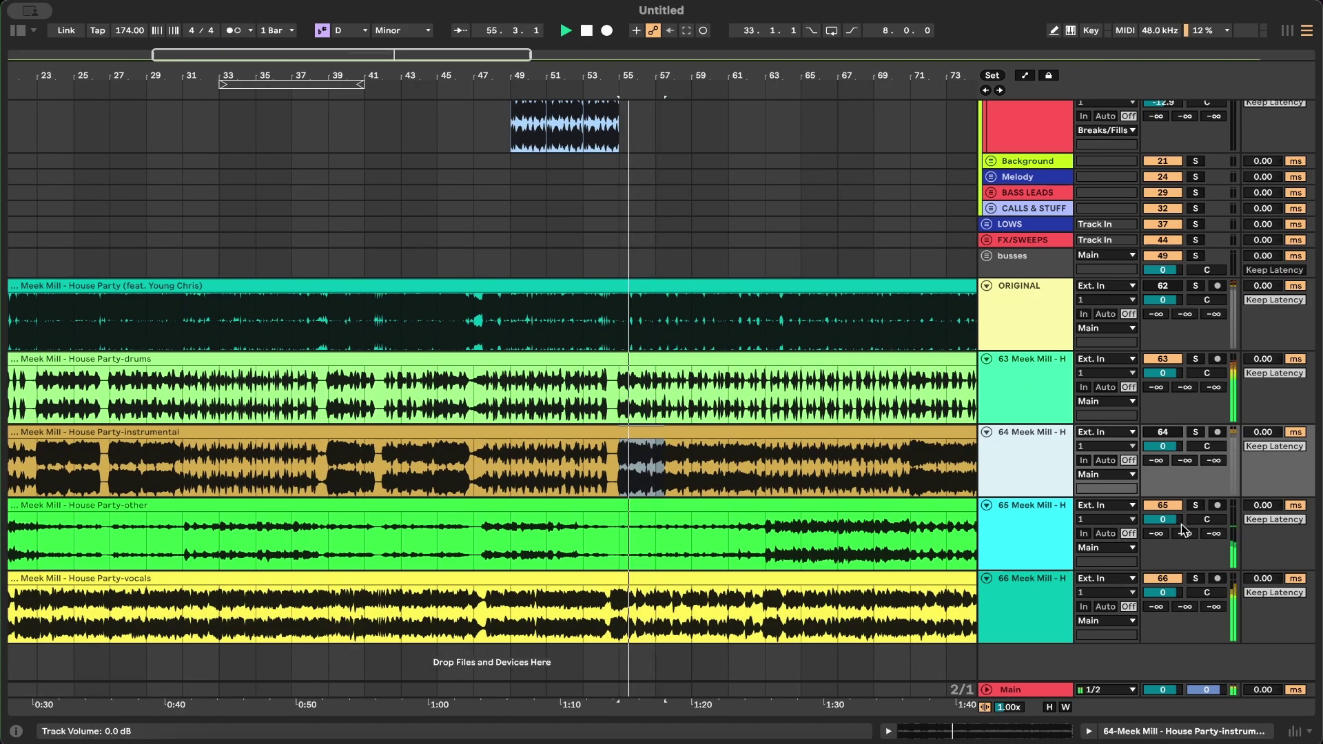
key("space")
left_click(1162, 359)
key("space")
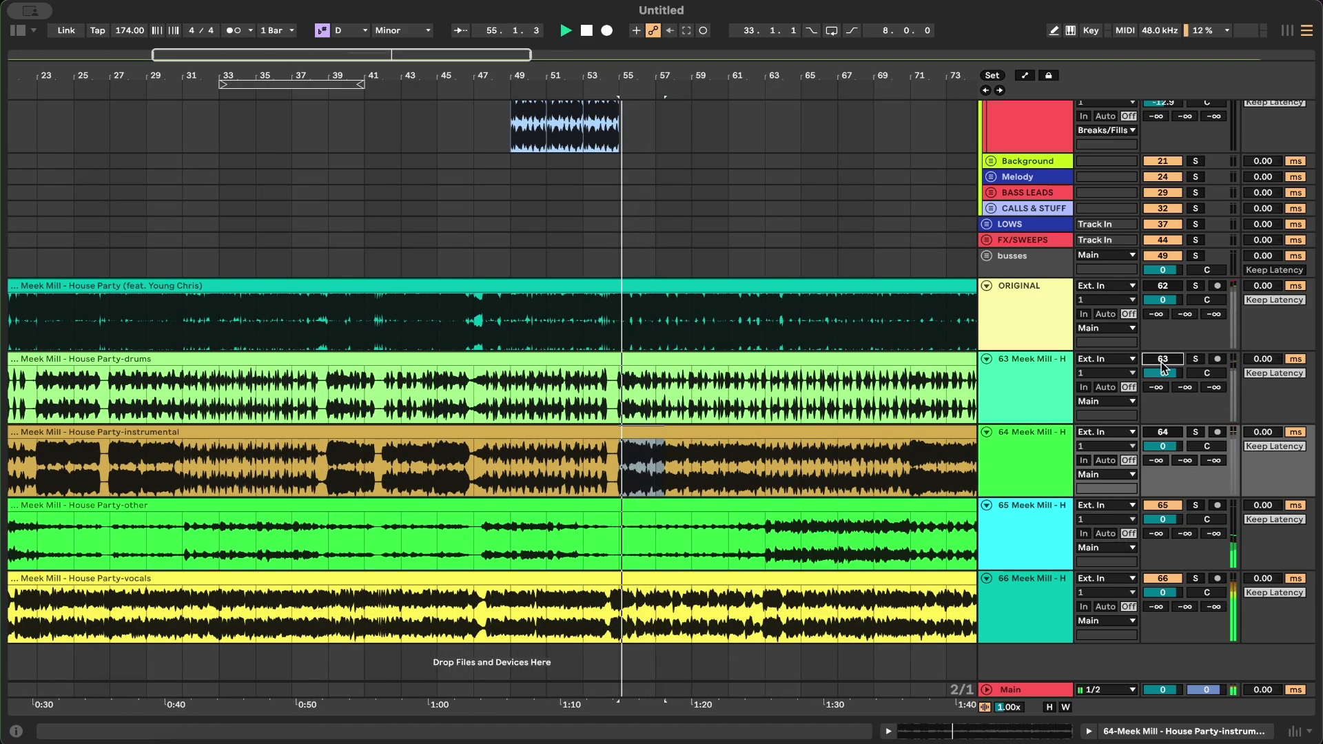
key("minus")
key("minus")
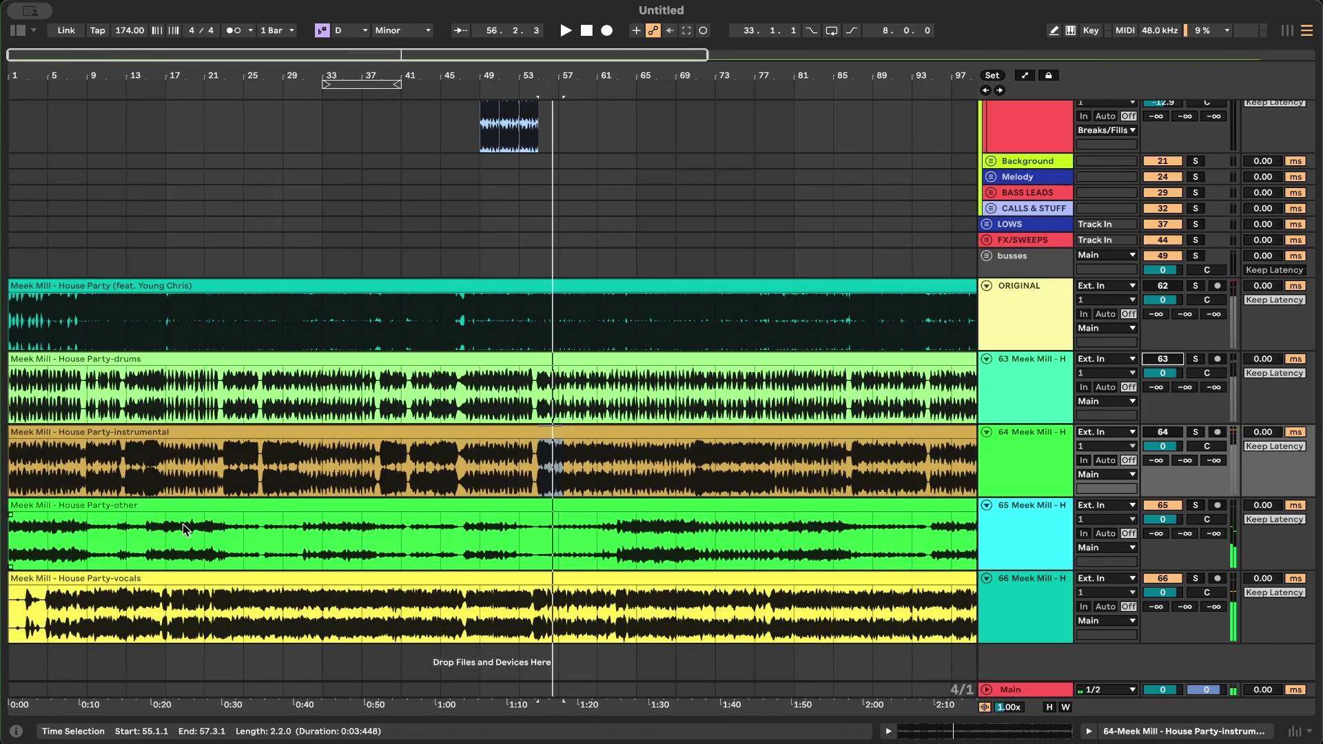
Step: Audition the other and vocals stems together from bar 17, then from bar 7
left_click(183, 523)
key("plus")
scroll(342, 609, "down", 1)
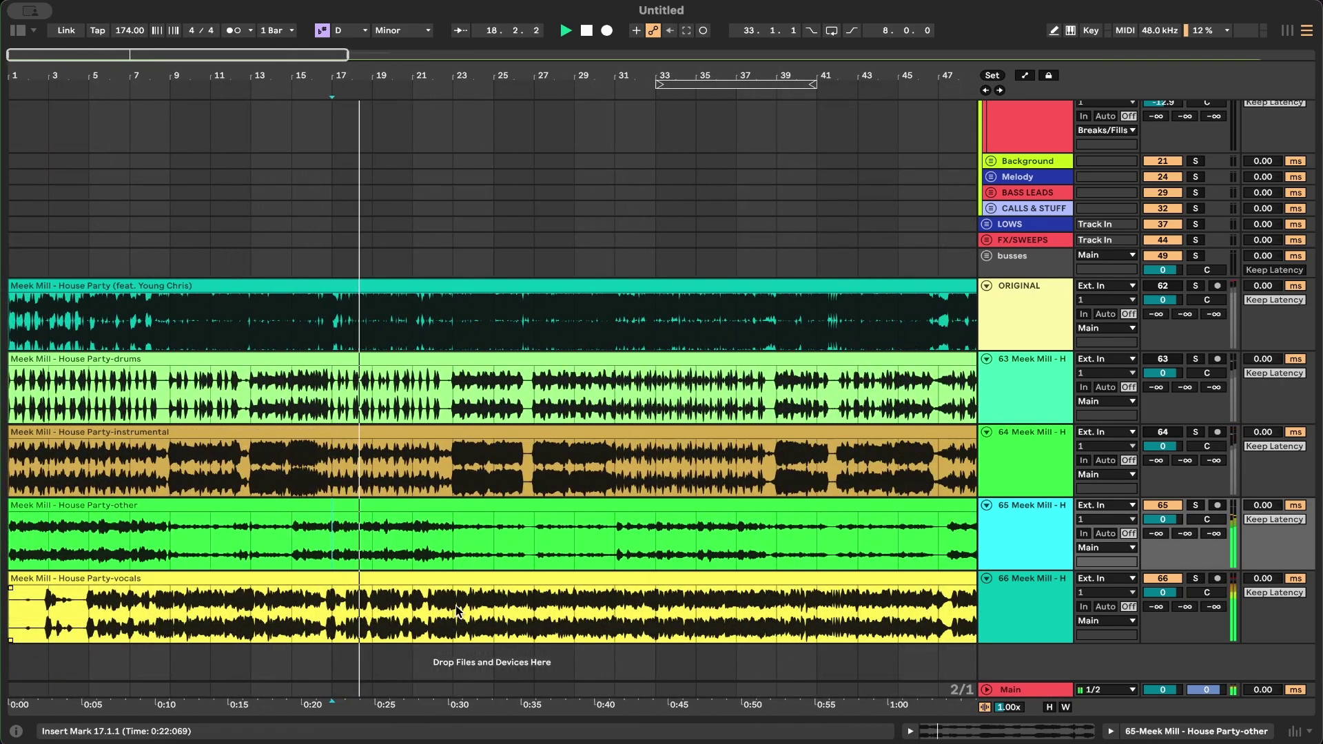
left_click(131, 537)
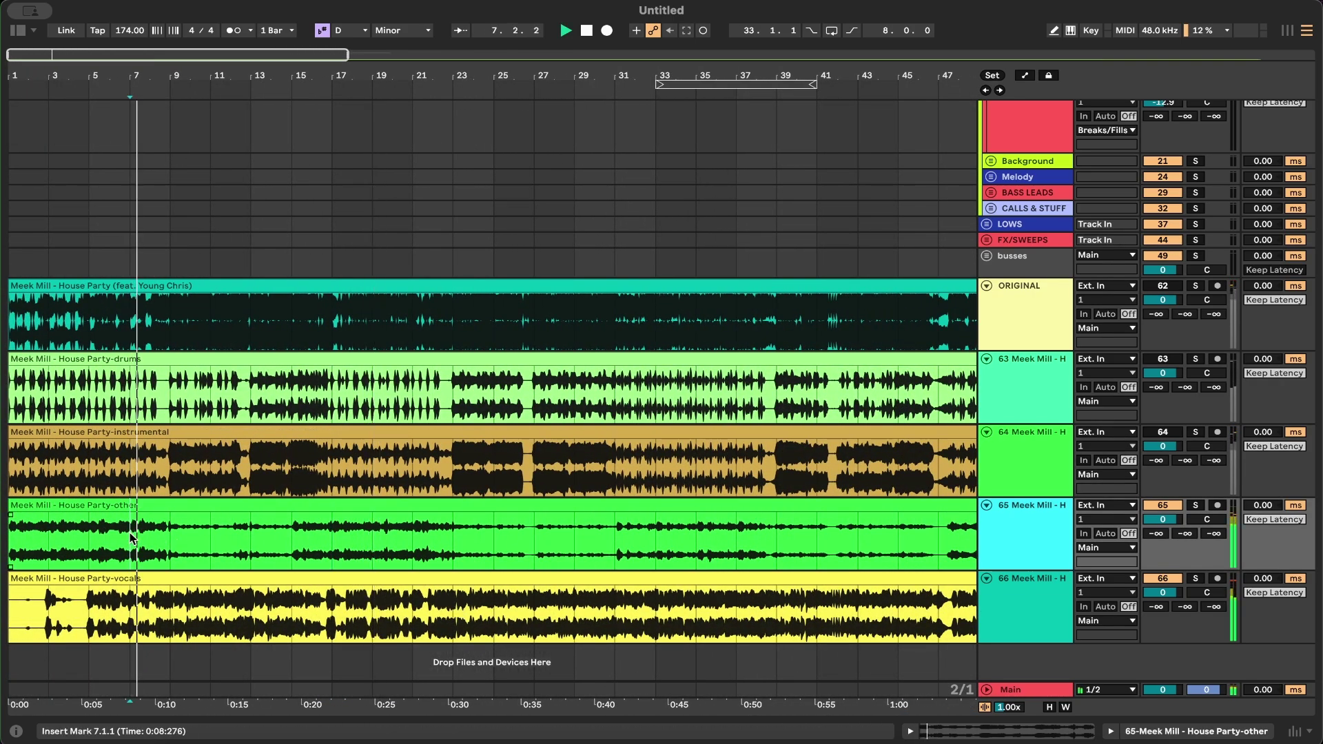
key("plus")
key("minus")
key("minus")
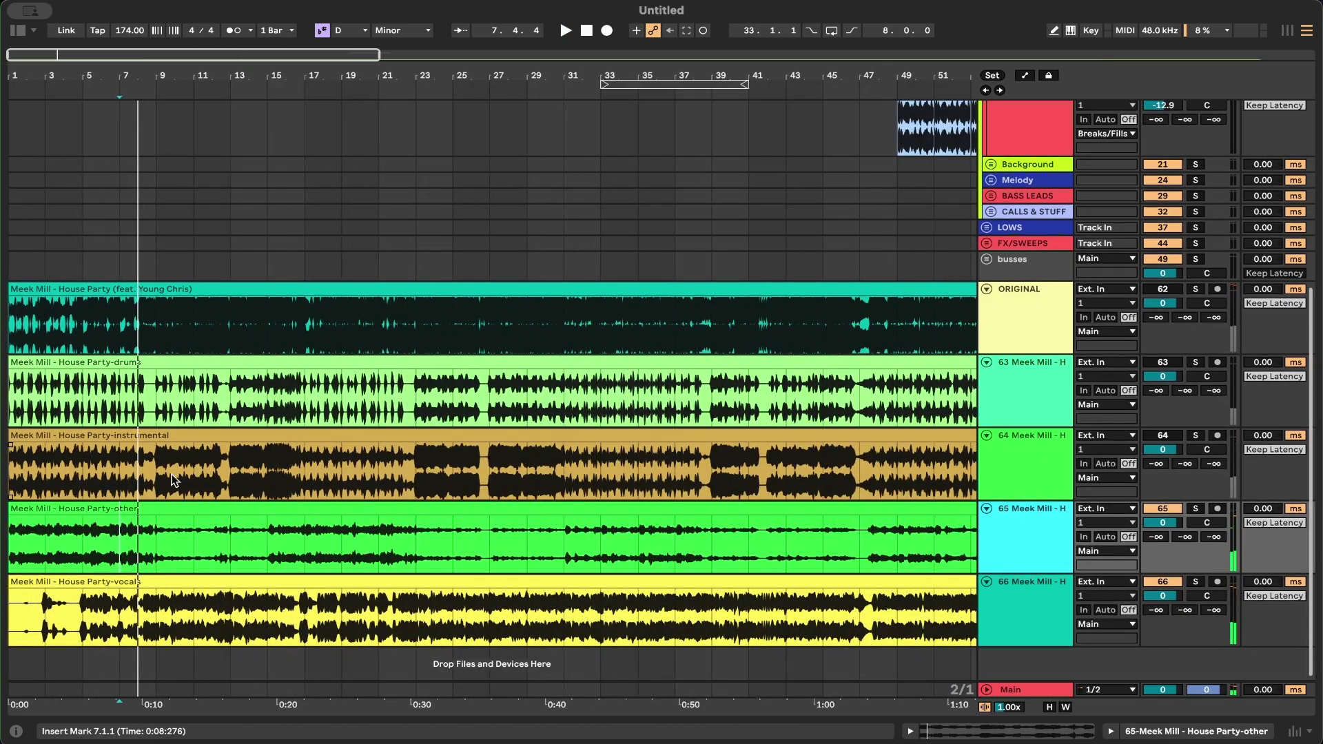
Step: Audition the other and vocals stems together from bar 5
left_click(50, 560)
scroll(48, 561, "up", 5)
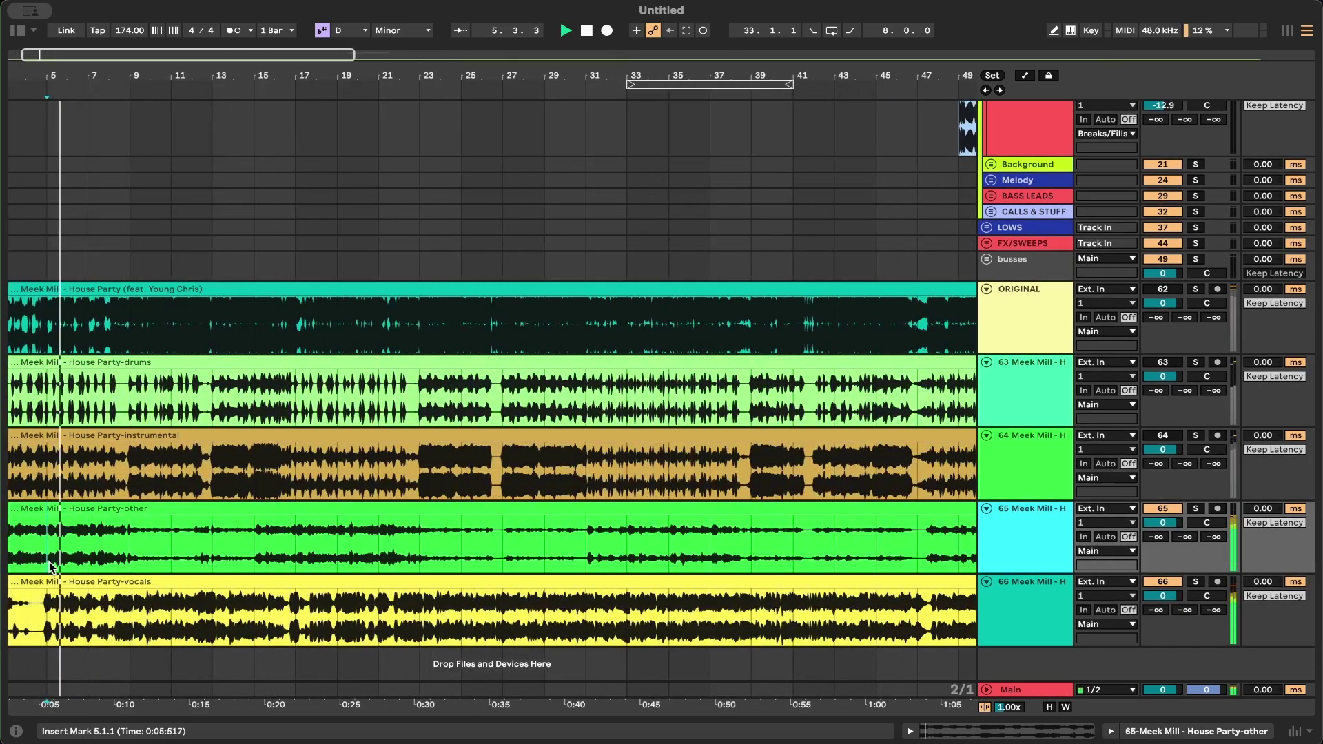
scroll(49, 561, "down", 2)
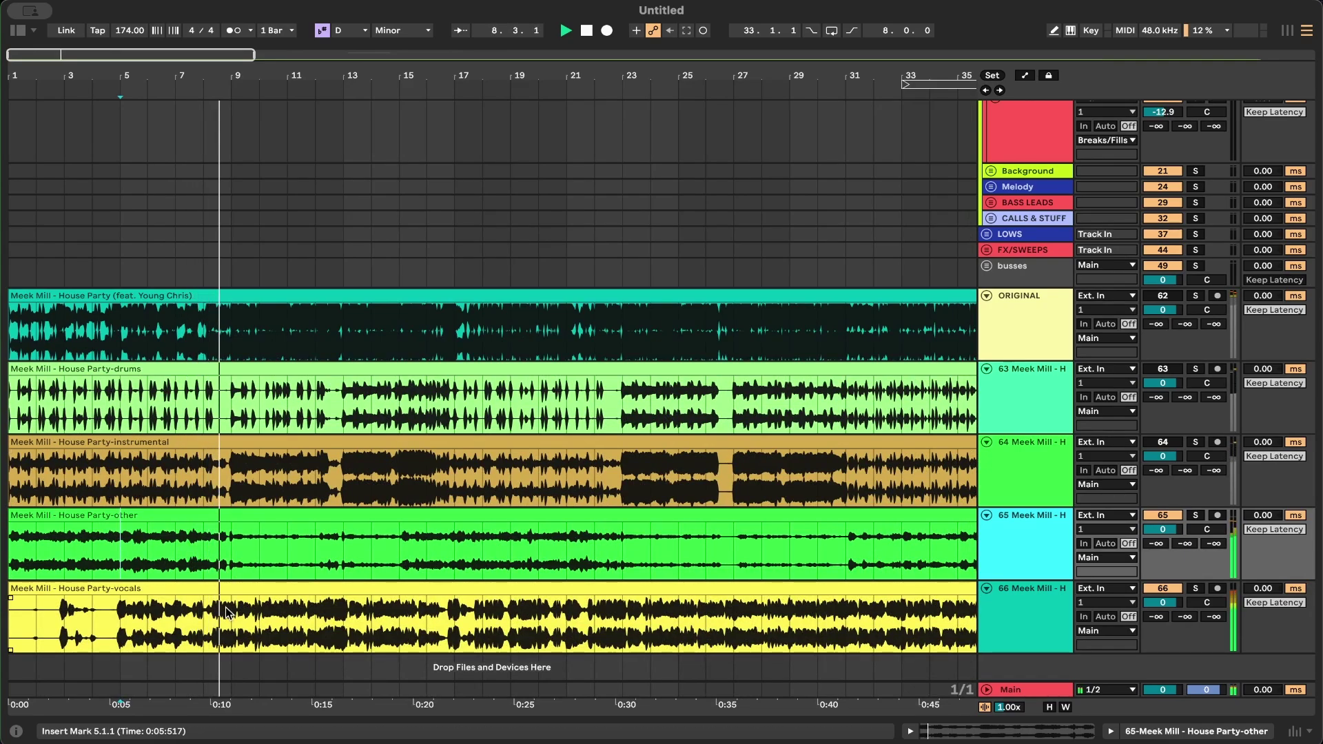
scroll(237, 592, "up", 2)
scroll(237, 592, "down", 5)
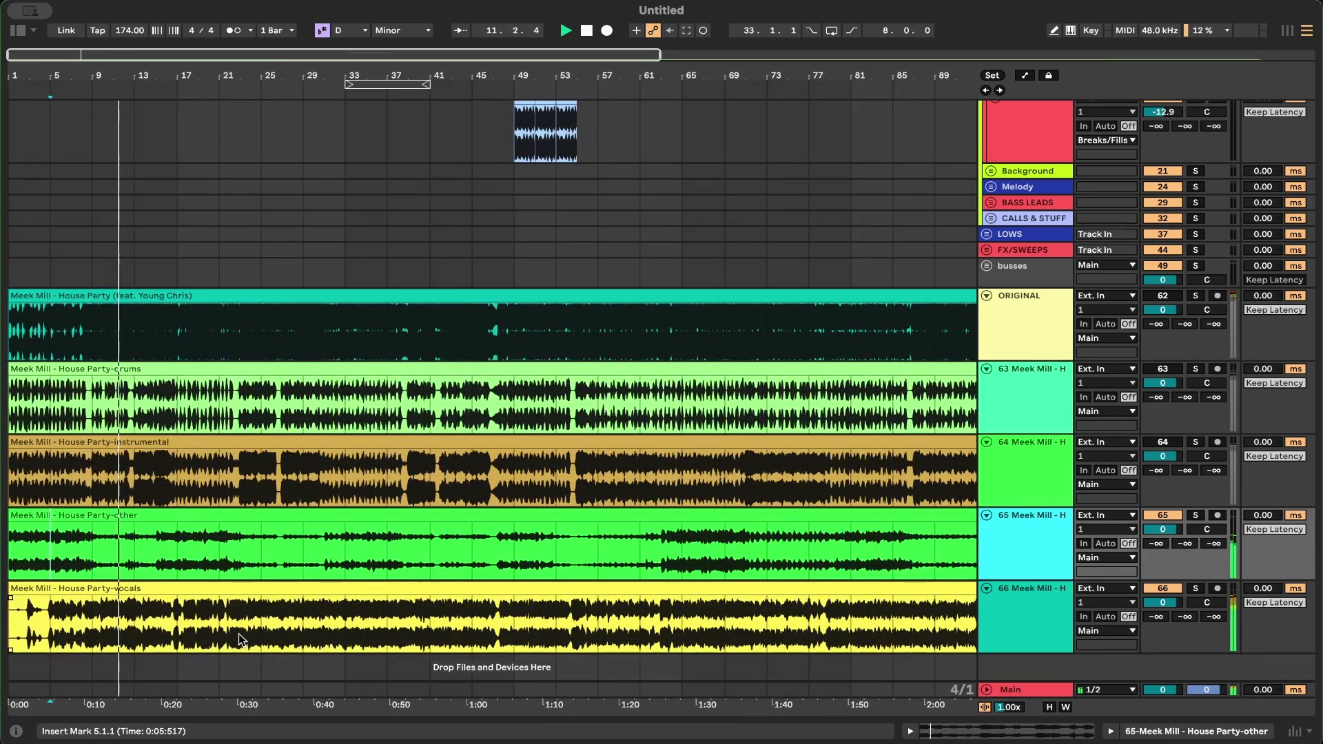
scroll(241, 639, "down", 1)
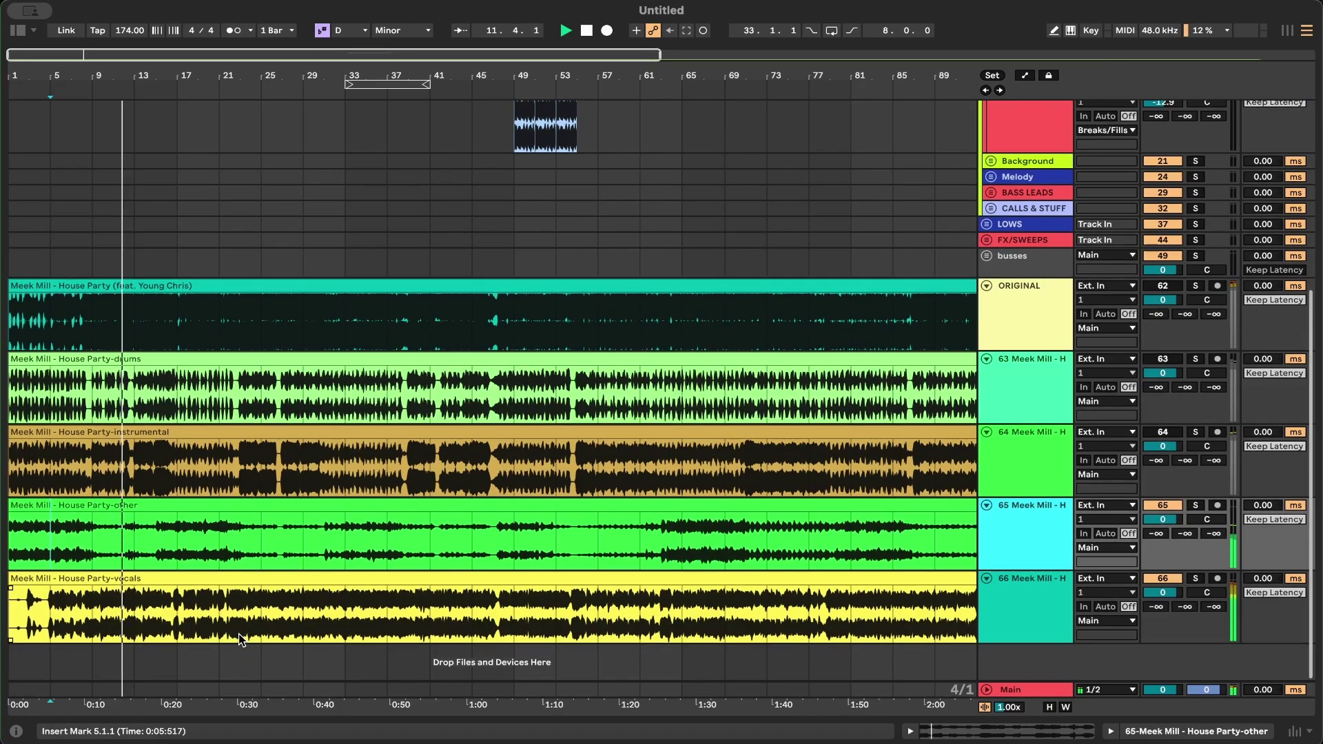
Step: Stop playback and insert a new audio track below the vocals stem track
left_click(614, 493)
scroll(614, 493, "down", 2)
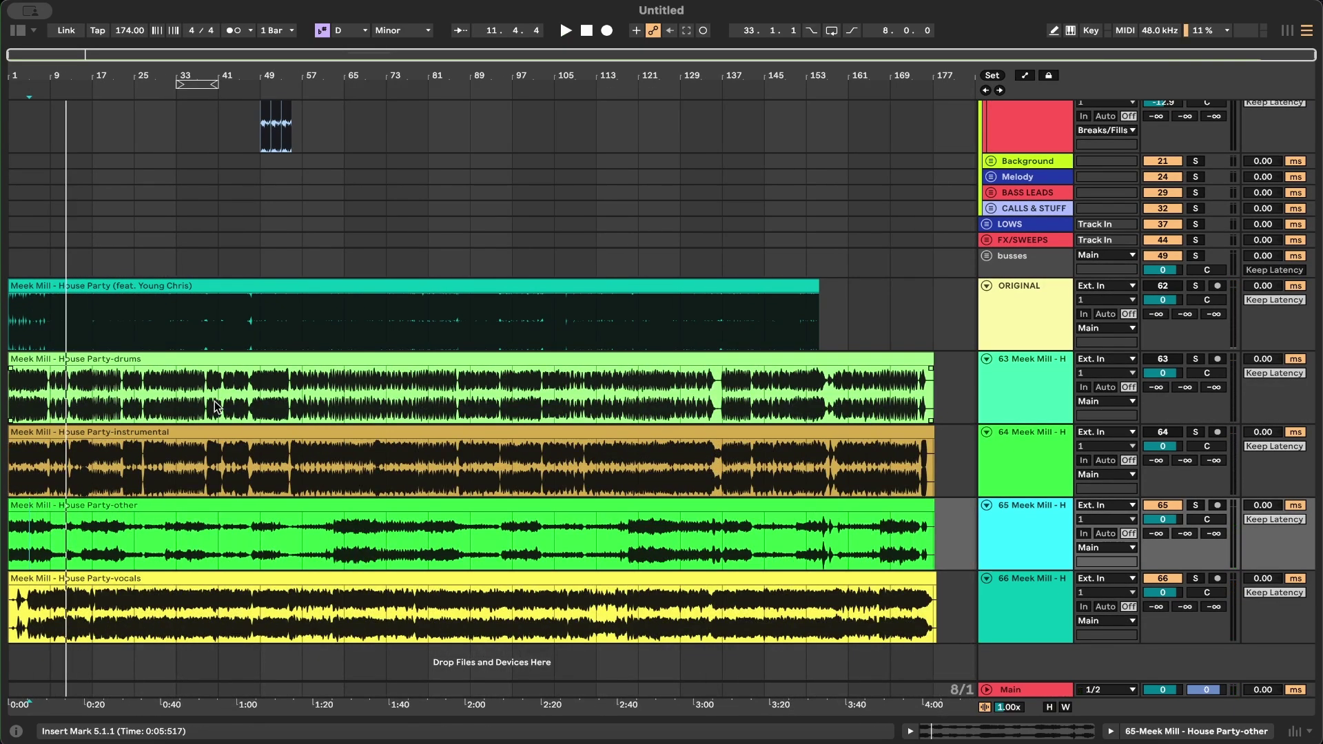
left_click(1062, 612)
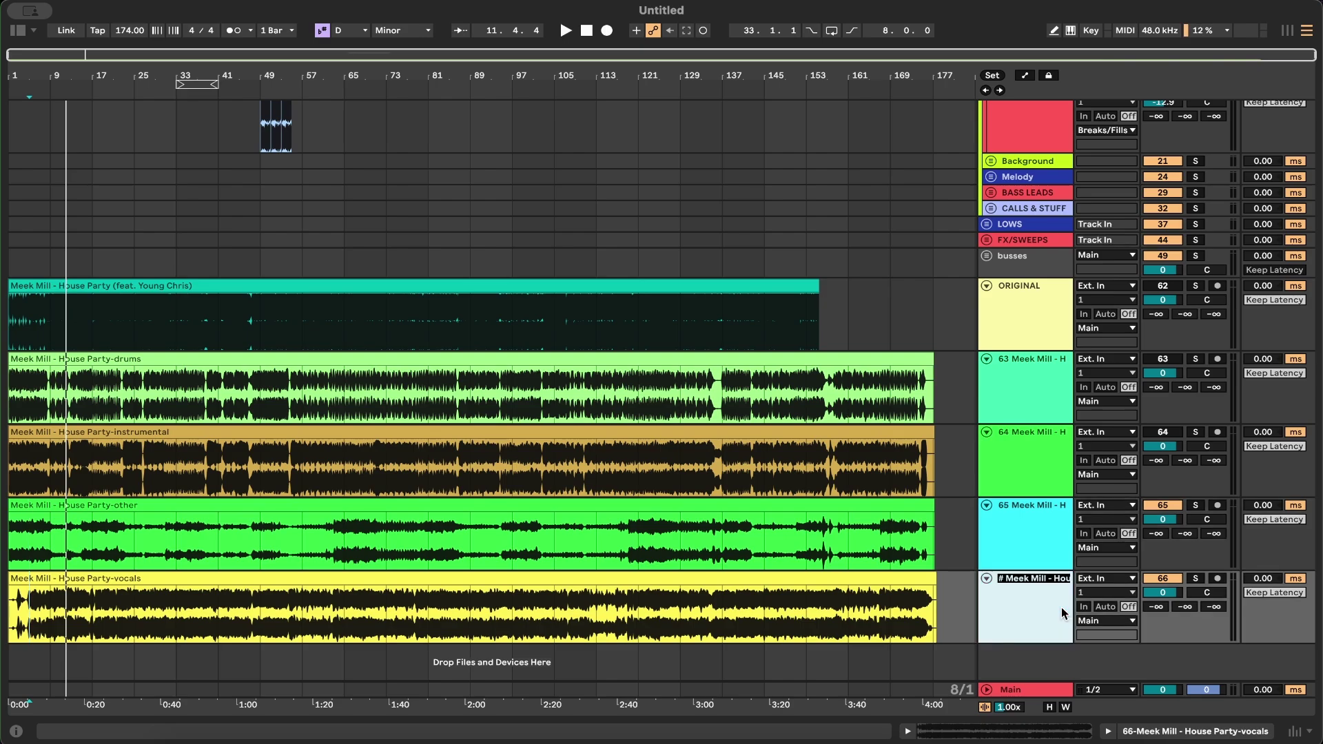
key("ctrl+t")
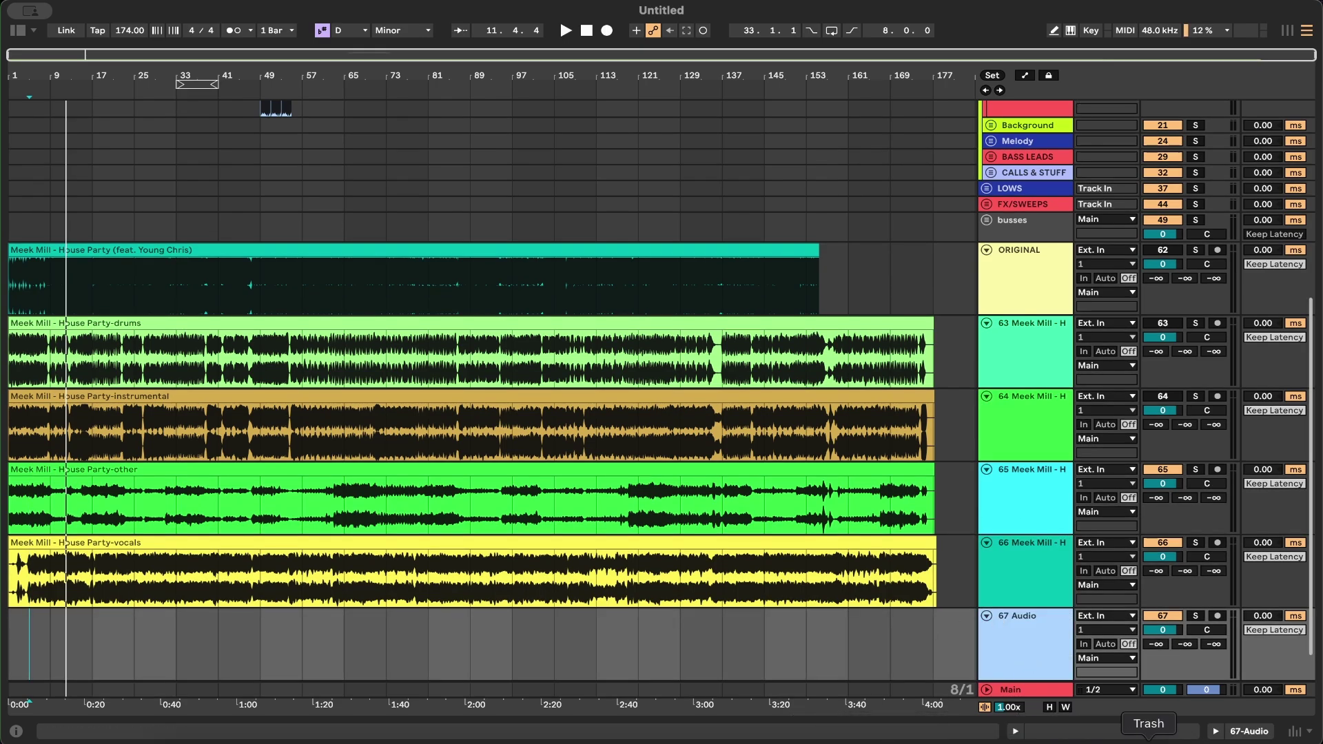
Step: Search Finder for "collie" and place the song Collie Buddz - Come Around on the new audio track at bar 73
left_click(361, 741)
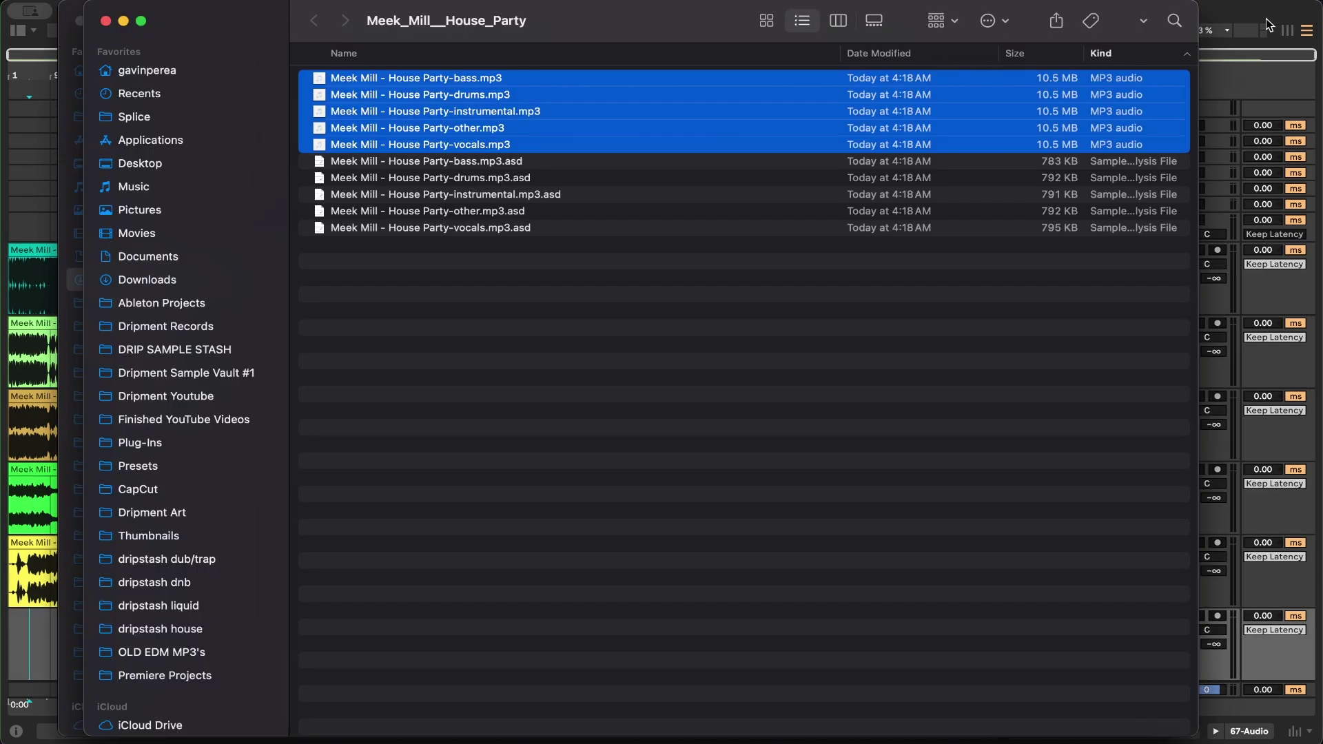
left_click(1174, 21)
type("collie")
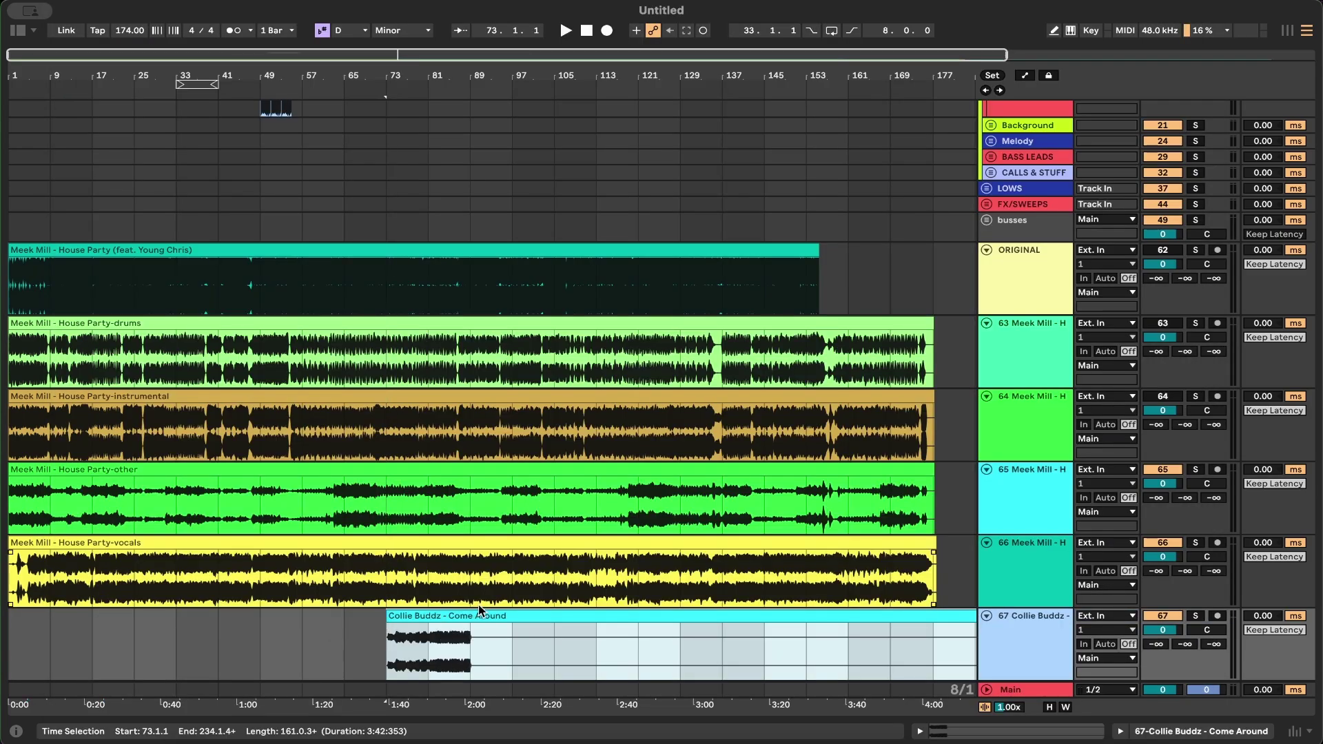
Step: Move the Come Around clip along its track so that it starts at bar 241
scroll(474, 605, "right", 3)
scroll(473, 605, "down", 2)
key("w")
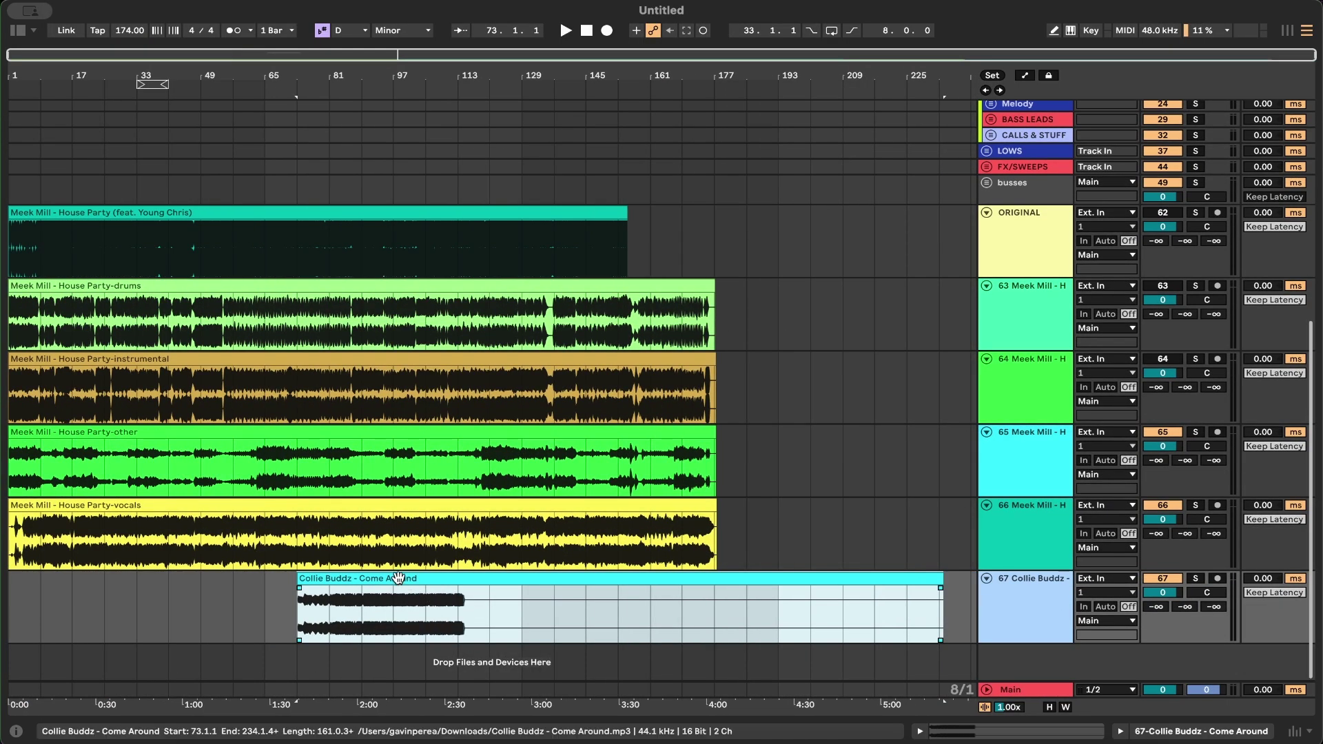
left_click_drag(398, 578, 919, 579)
scroll(796, 551, "right", 5)
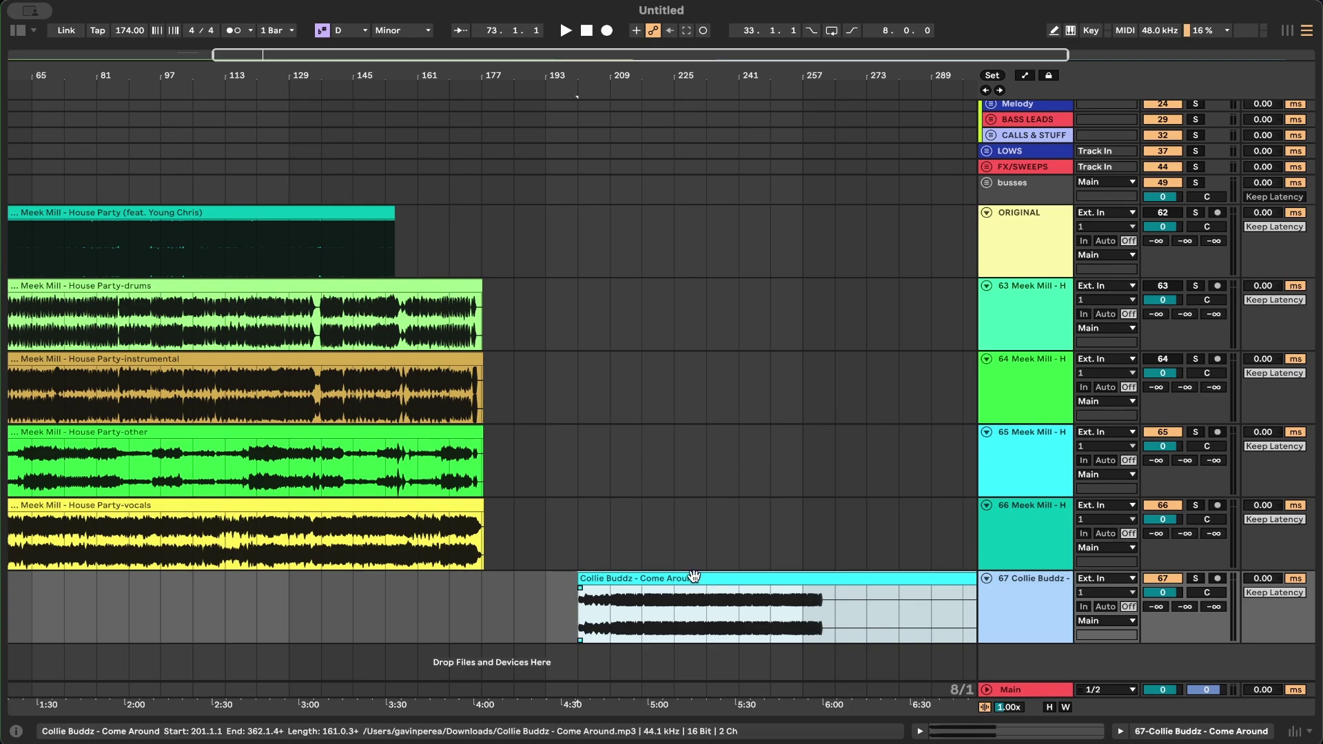
left_click_drag(693, 576, 959, 578)
Step: Solo the Collie Buddz track and play the song from bar 241
left_click(1193, 578)
key("space")
scroll(730, 591, "right", 2)
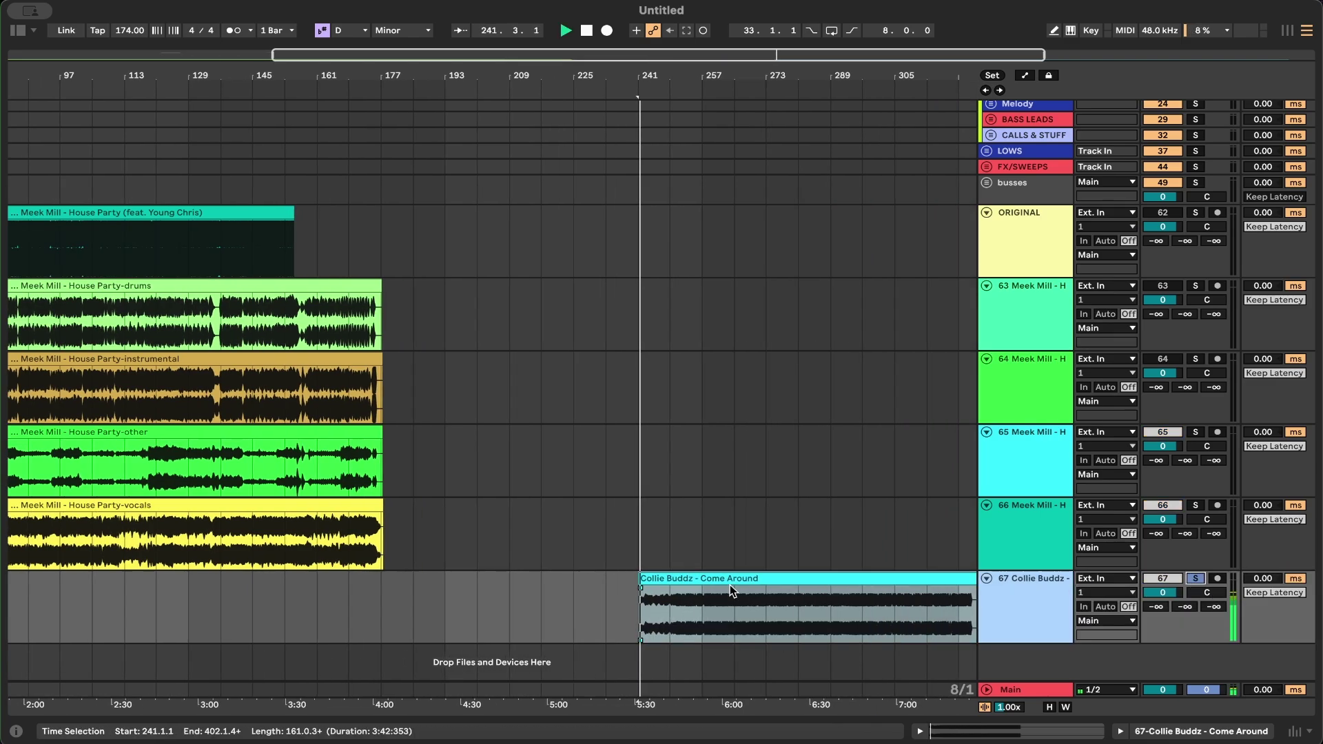
Step: Switch to the Tap for Beats Per Minute page in Safari, reset the counter and tap along to measure the song's tempo
left_click(201, 732)
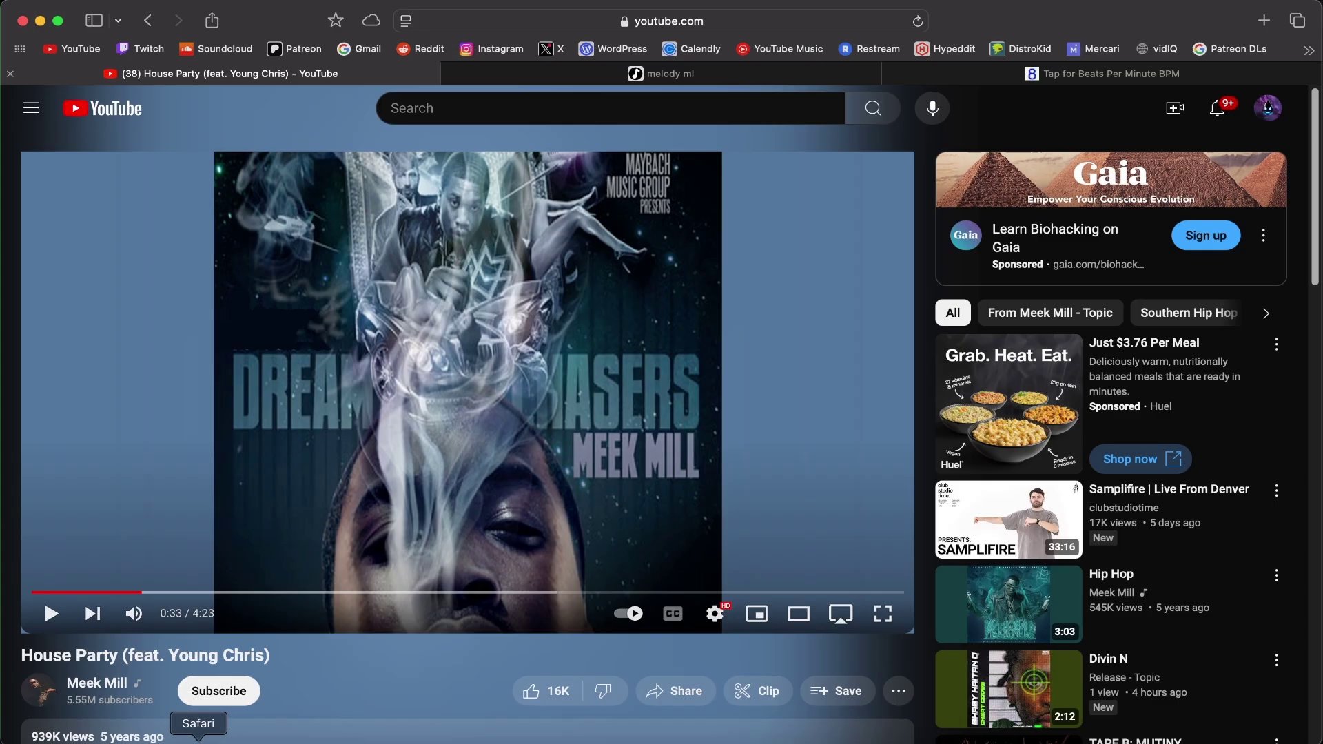
left_click(1066, 76)
key("space")
key("space")
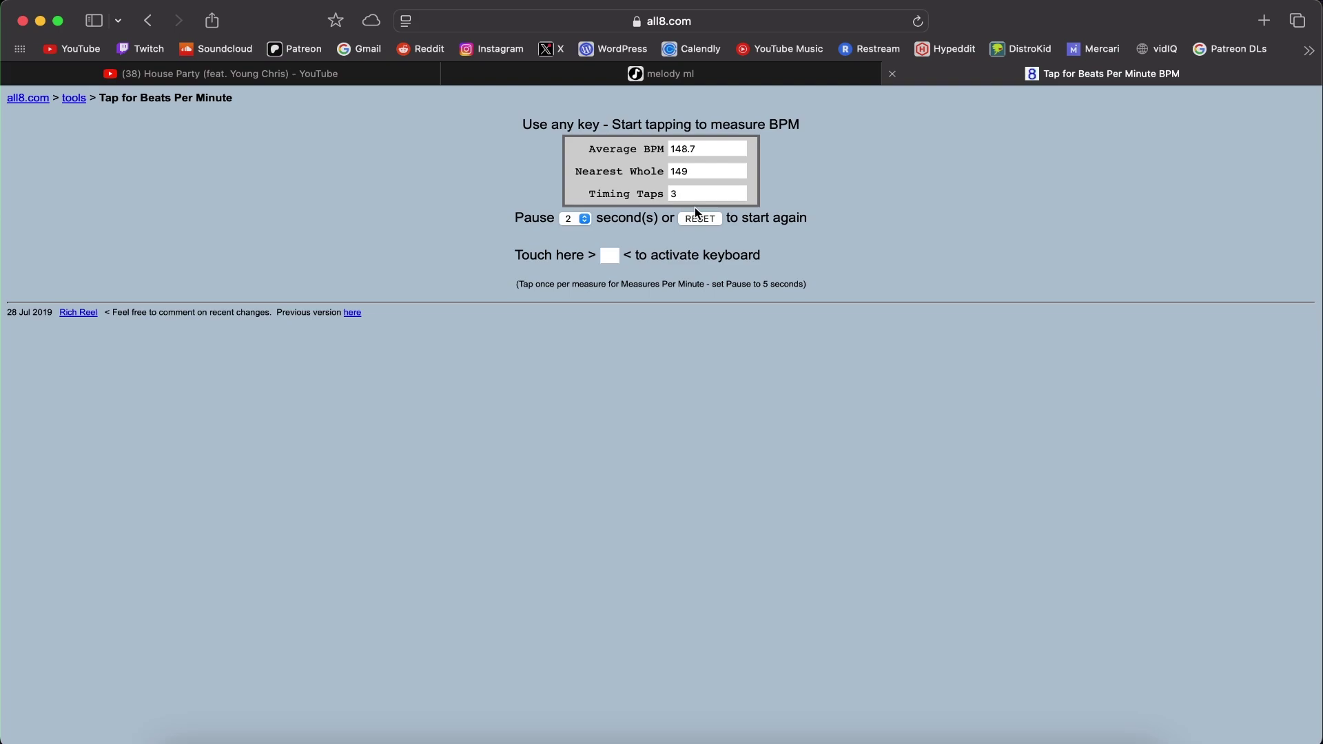
left_click(696, 221)
key("space")
key("space")
key("space")
key("space")
key("space")
key("space")
key("space")
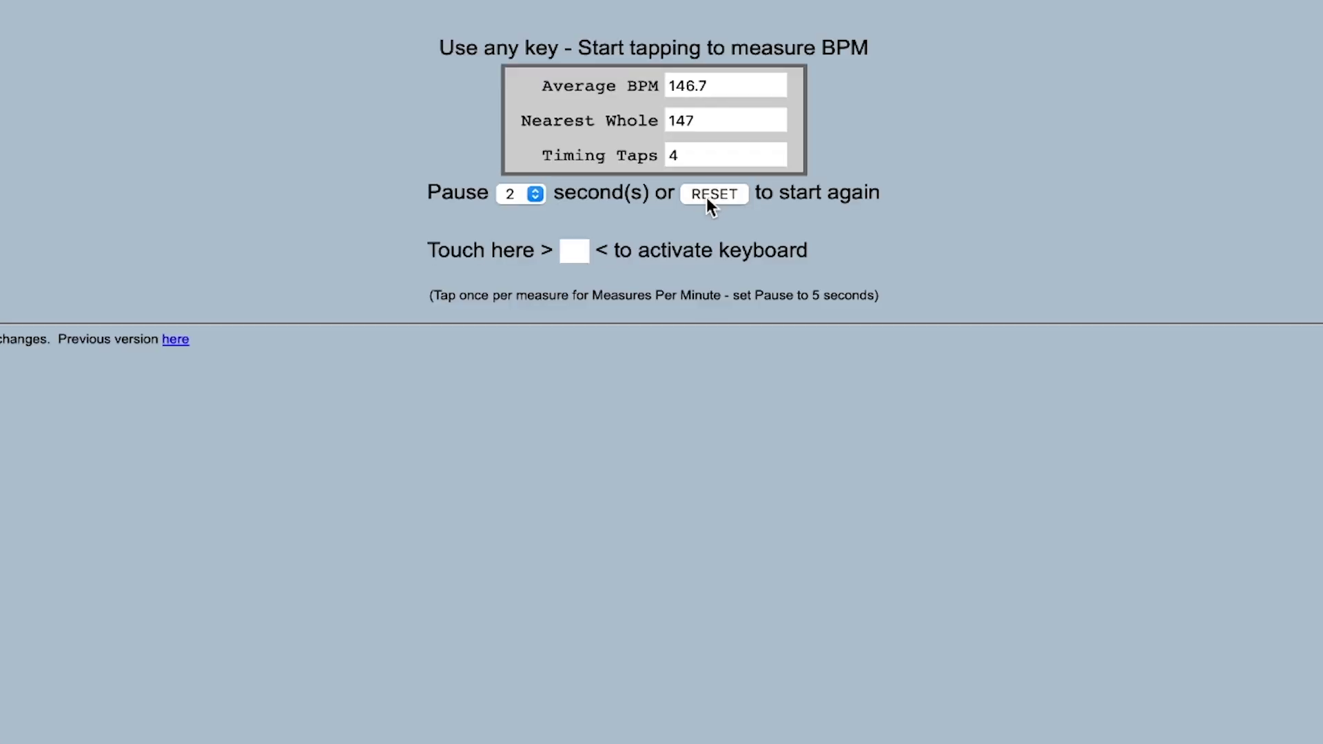
key("space")
key("space")
key("space")
key("space")
key("space")
key("space")
key("space")
key("space")
key("space")
key("space")
key("space")
key("space")
key("space")
key("space")
key("space")
key("space")
key("space")
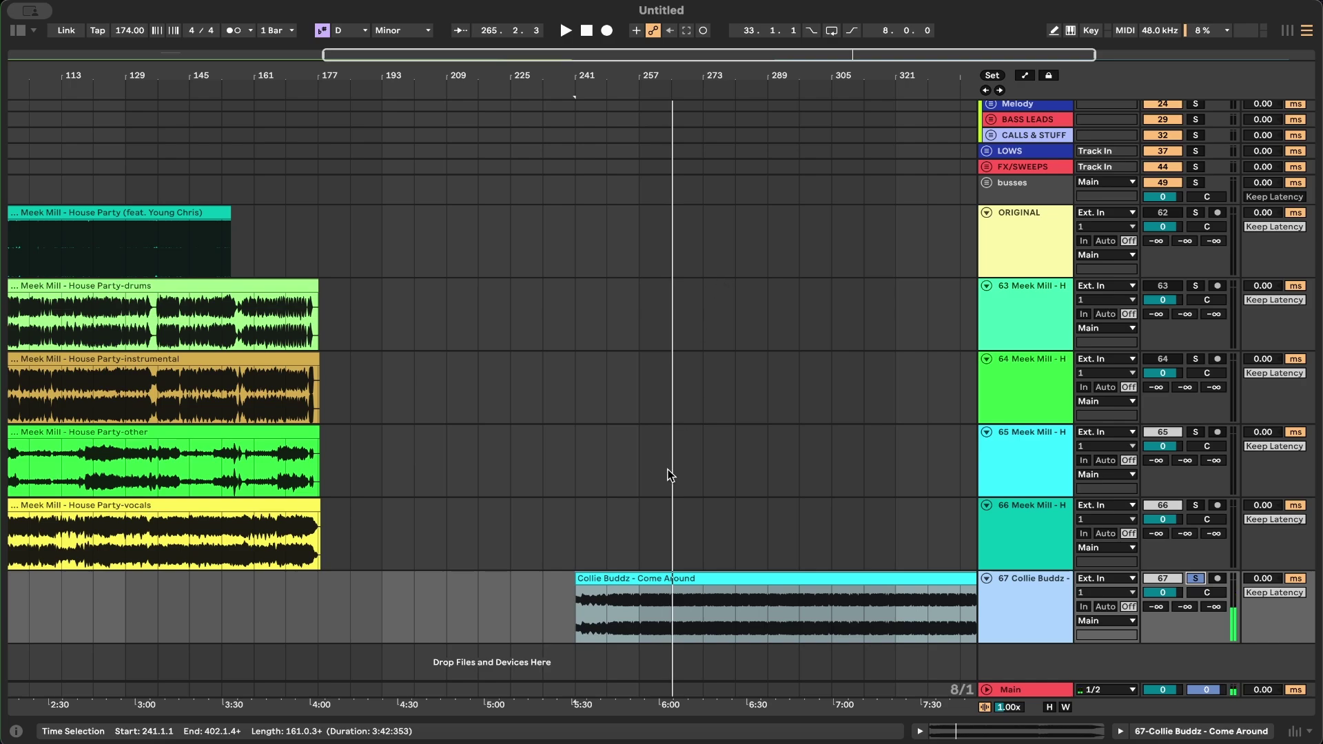
Step: Audition the Come Around clip from bar 241 and again from 248.3.1 to locate where the beat starts
scroll(635, 576, "up", 5)
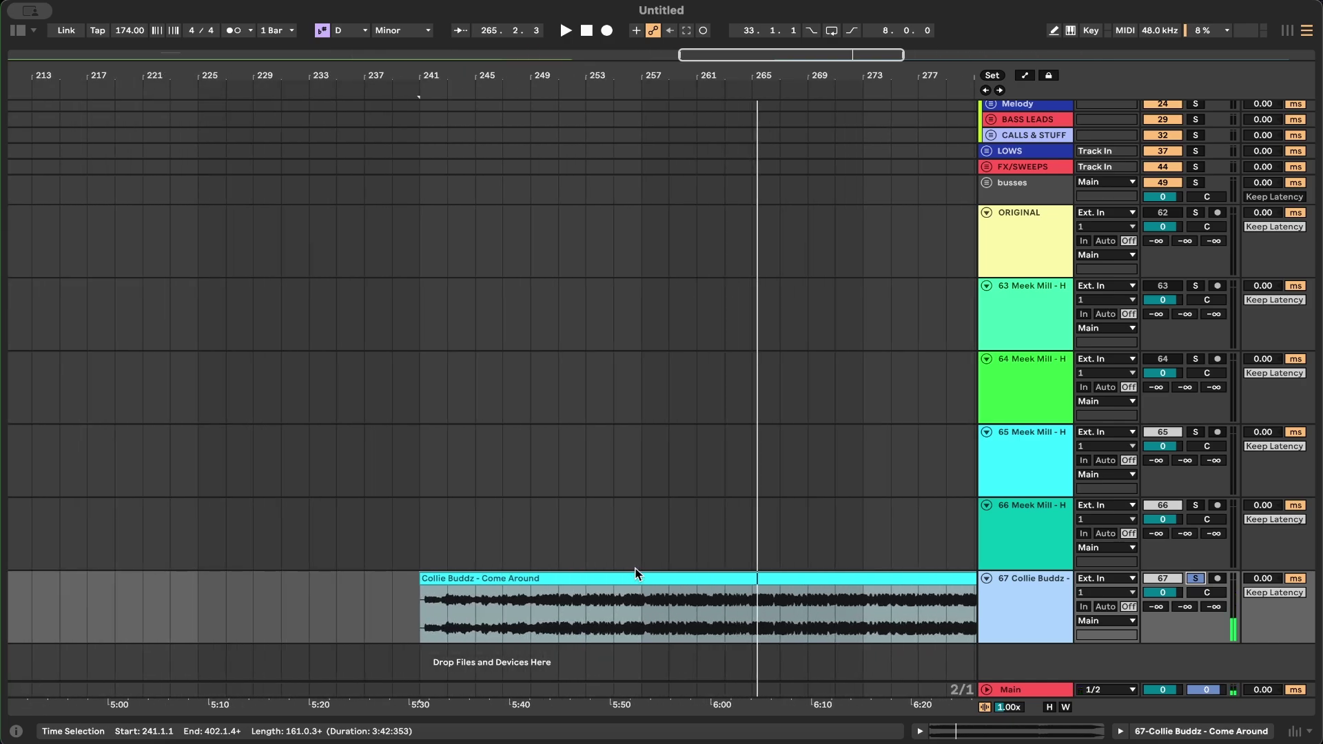
scroll(511, 574, "right", 2)
left_click(511, 573)
scroll(626, 576, "up", 3)
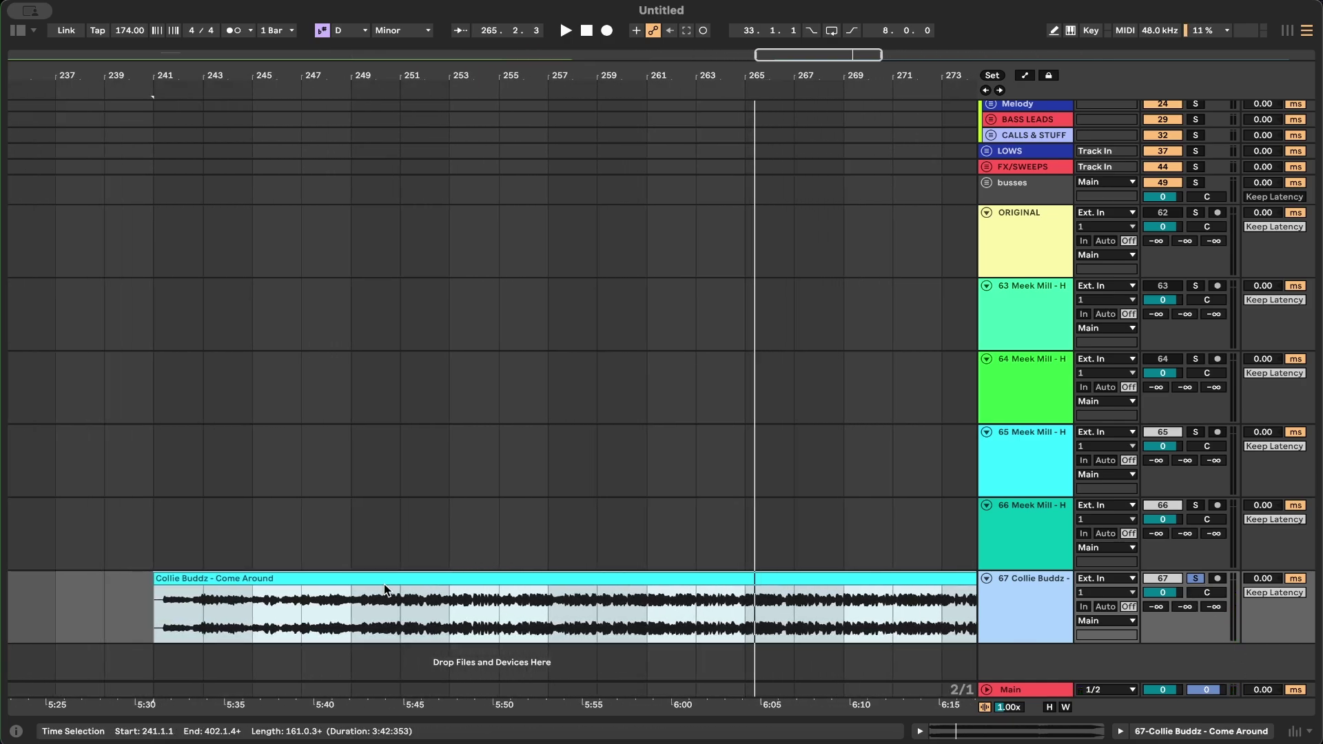
key("space")
scroll(182, 604, "up", 3)
scroll(160, 602, "left", 2)
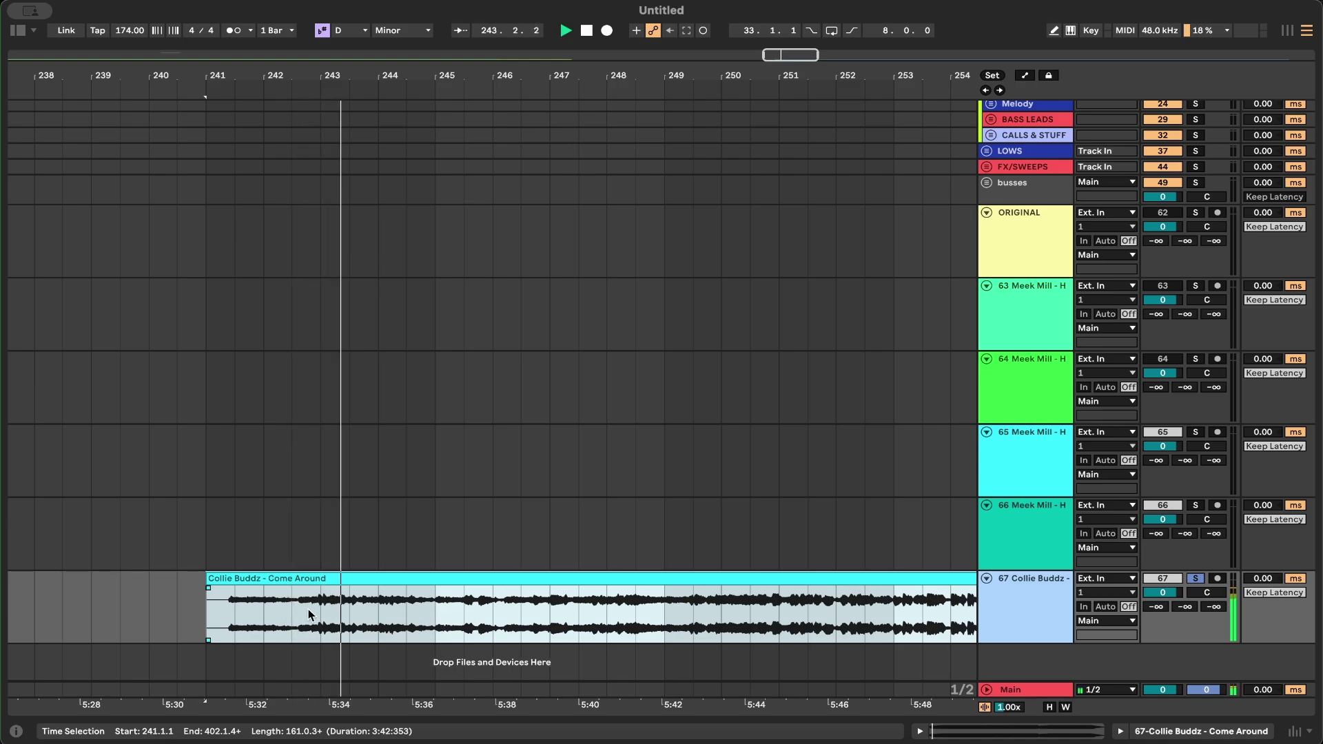
left_click(636, 609)
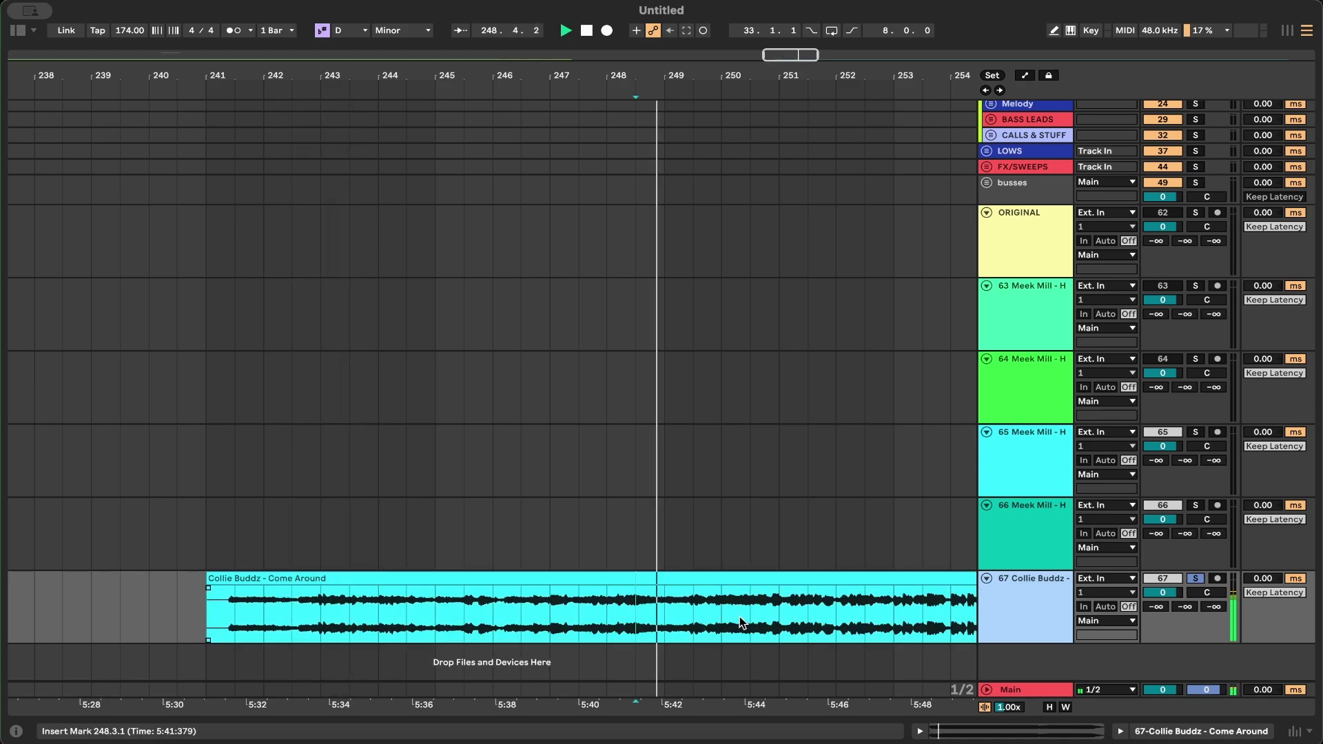
Step: Split the Come Around clip at the start of the transient just after 250.4.3
scroll(682, 614, "up", 3)
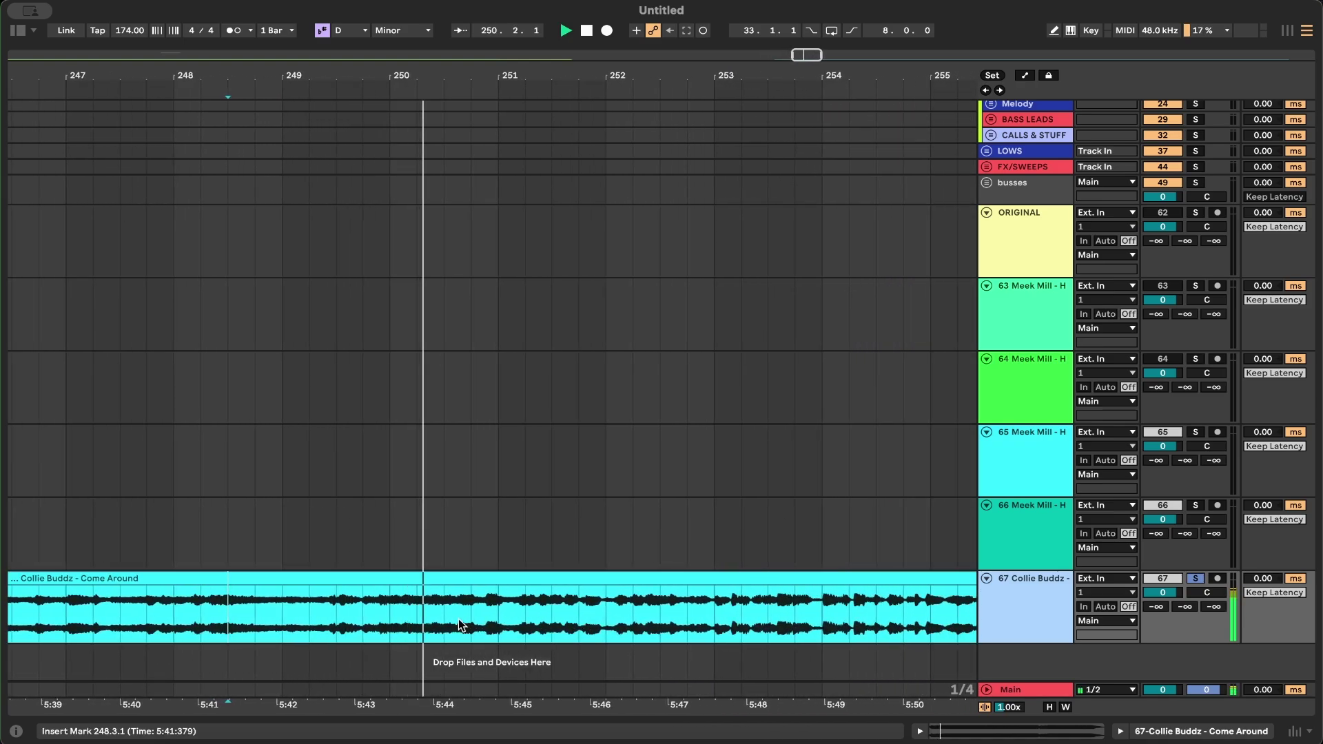
scroll(588, 616, "up", 5)
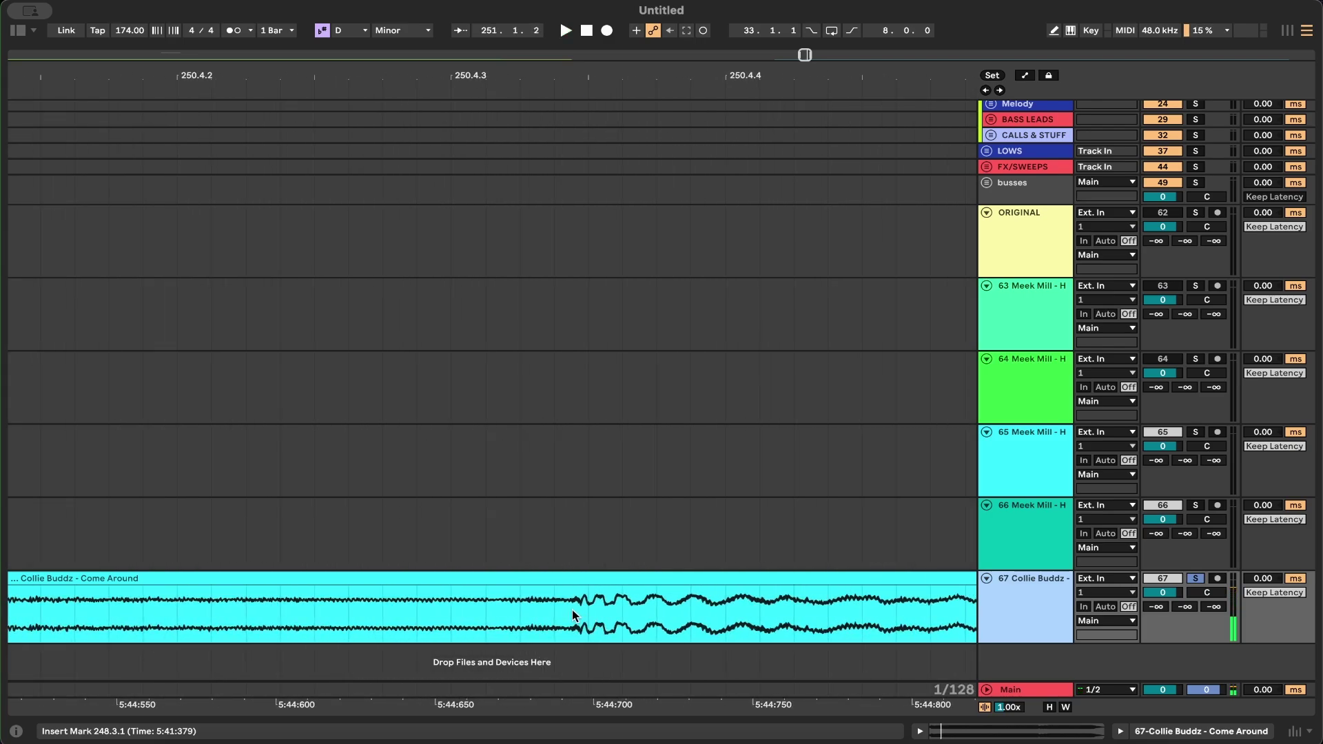
left_click(572, 610)
scroll(572, 610, "up", 4)
scroll(590, 615, "up", 3)
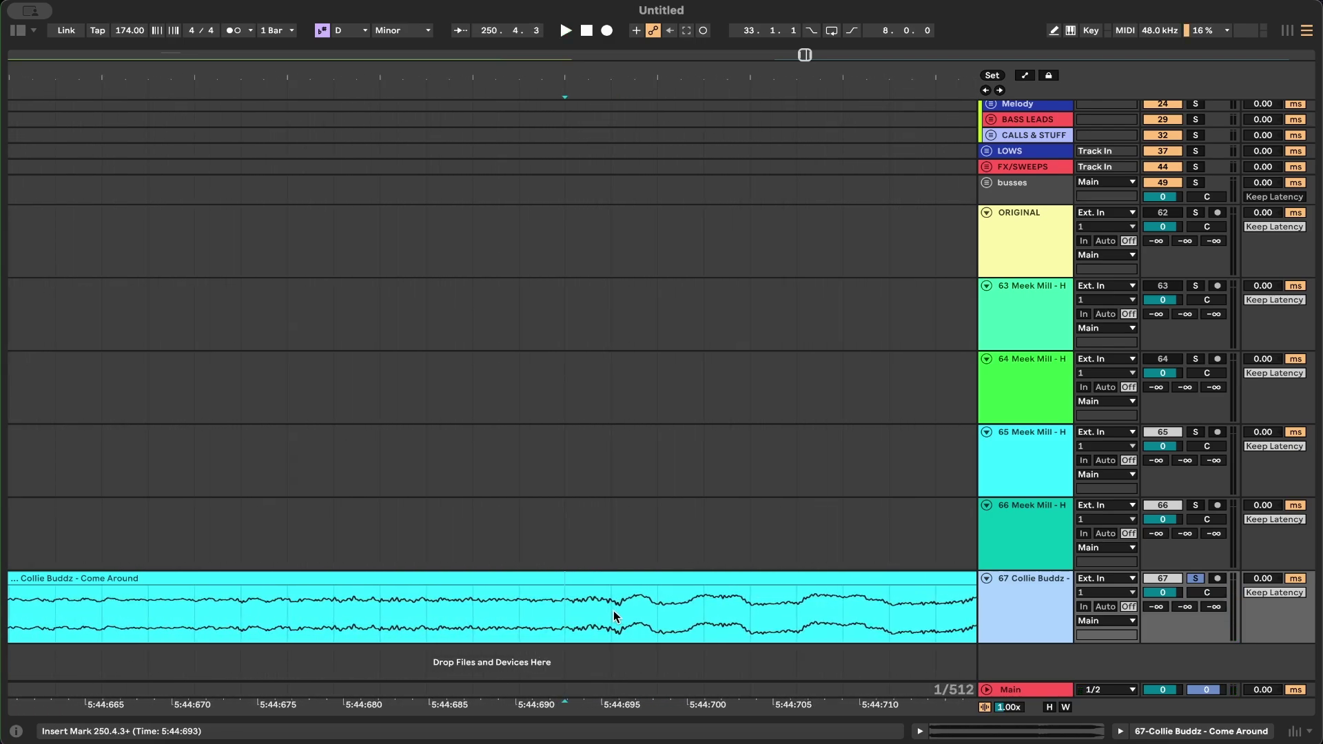
key("super+e")
scroll(519, 602, "down", 11)
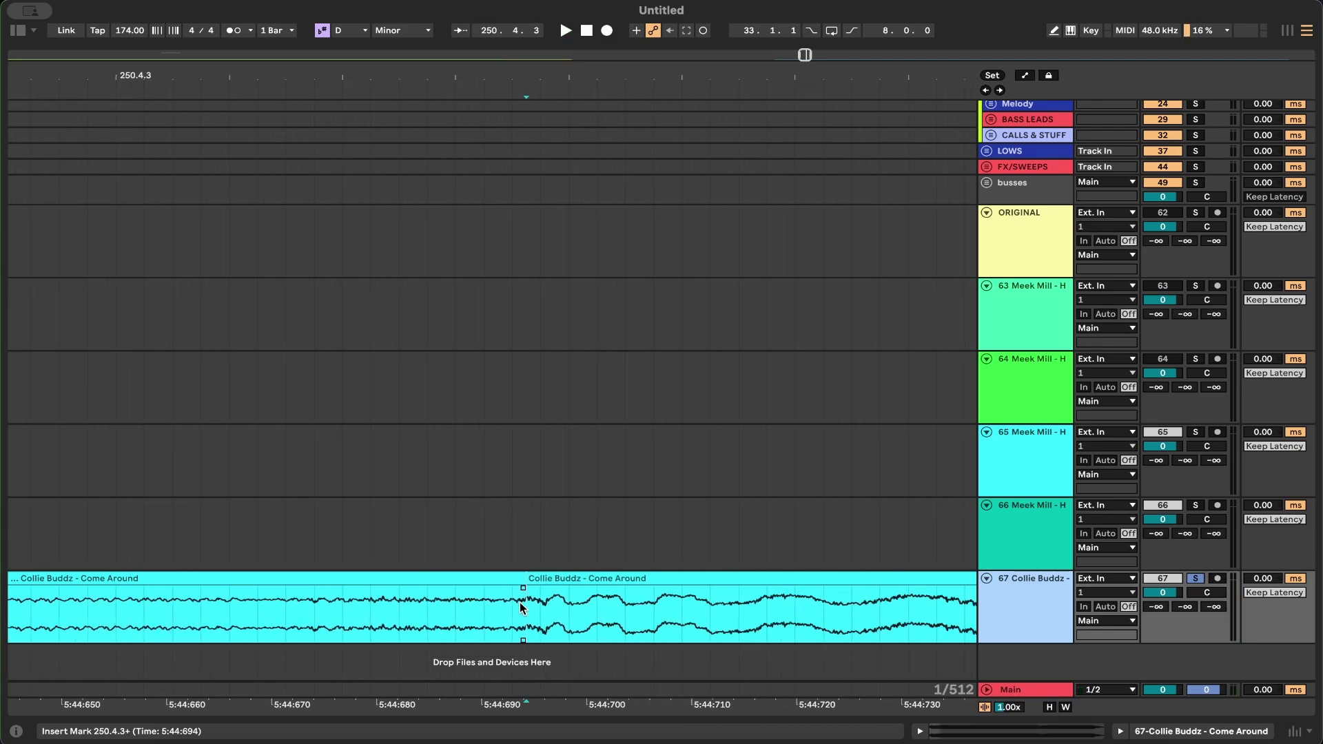
Step: Move the short intro part of the split song to bar 225
scroll(403, 511, "up", 5)
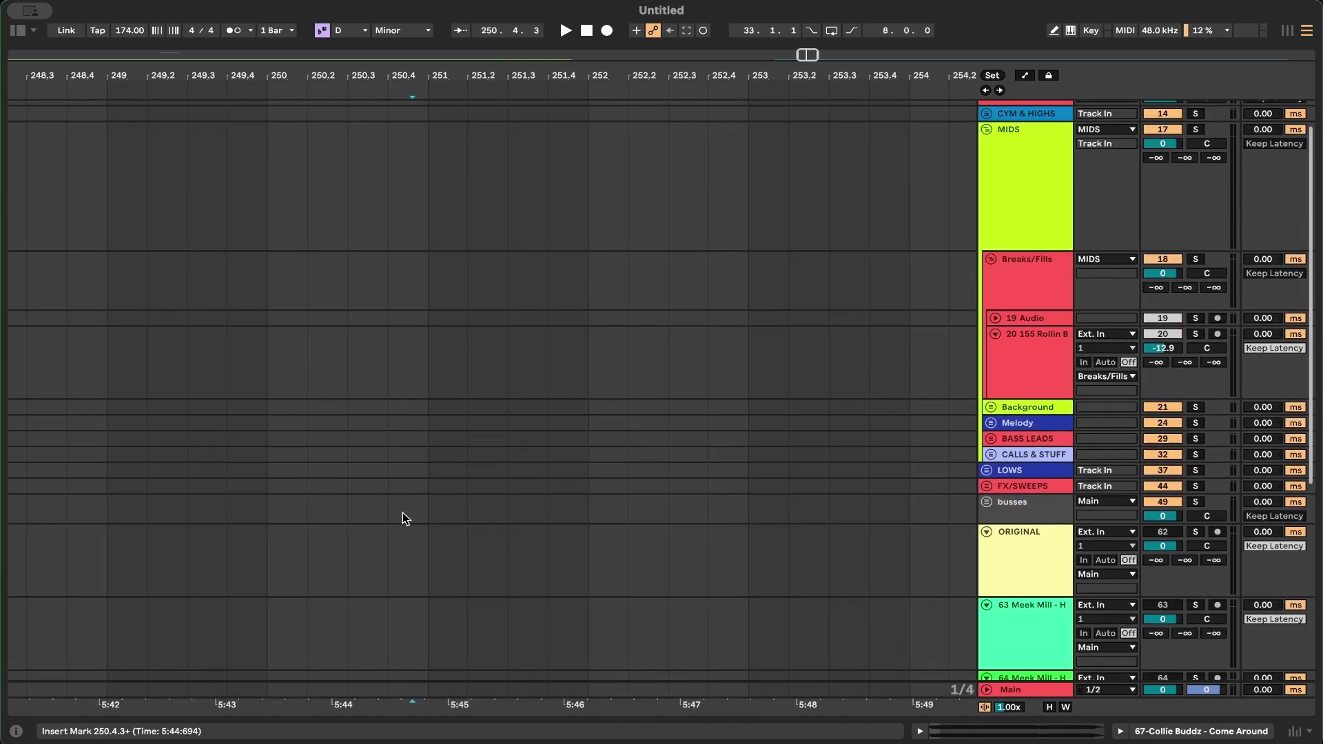
scroll(402, 512, "down", 5)
scroll(401, 511, "left", 8)
left_click(402, 513)
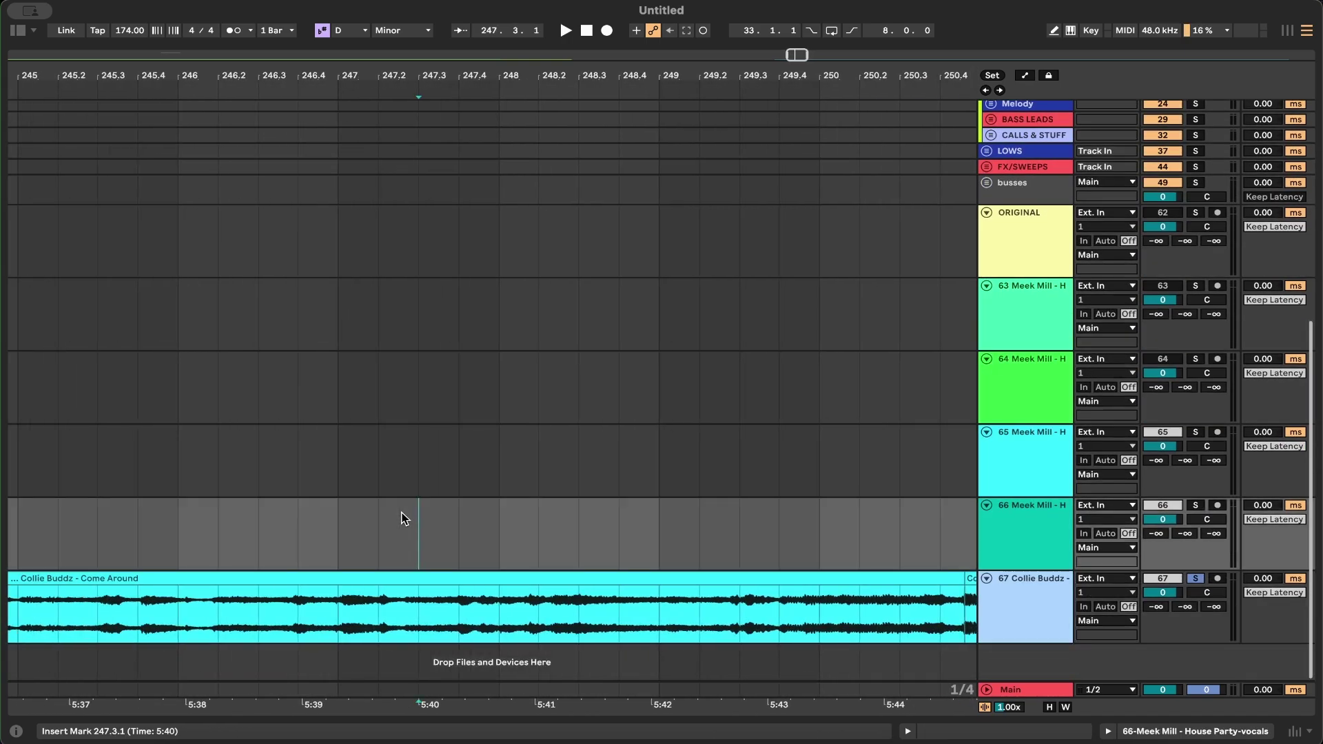
scroll(402, 518, "down", 12)
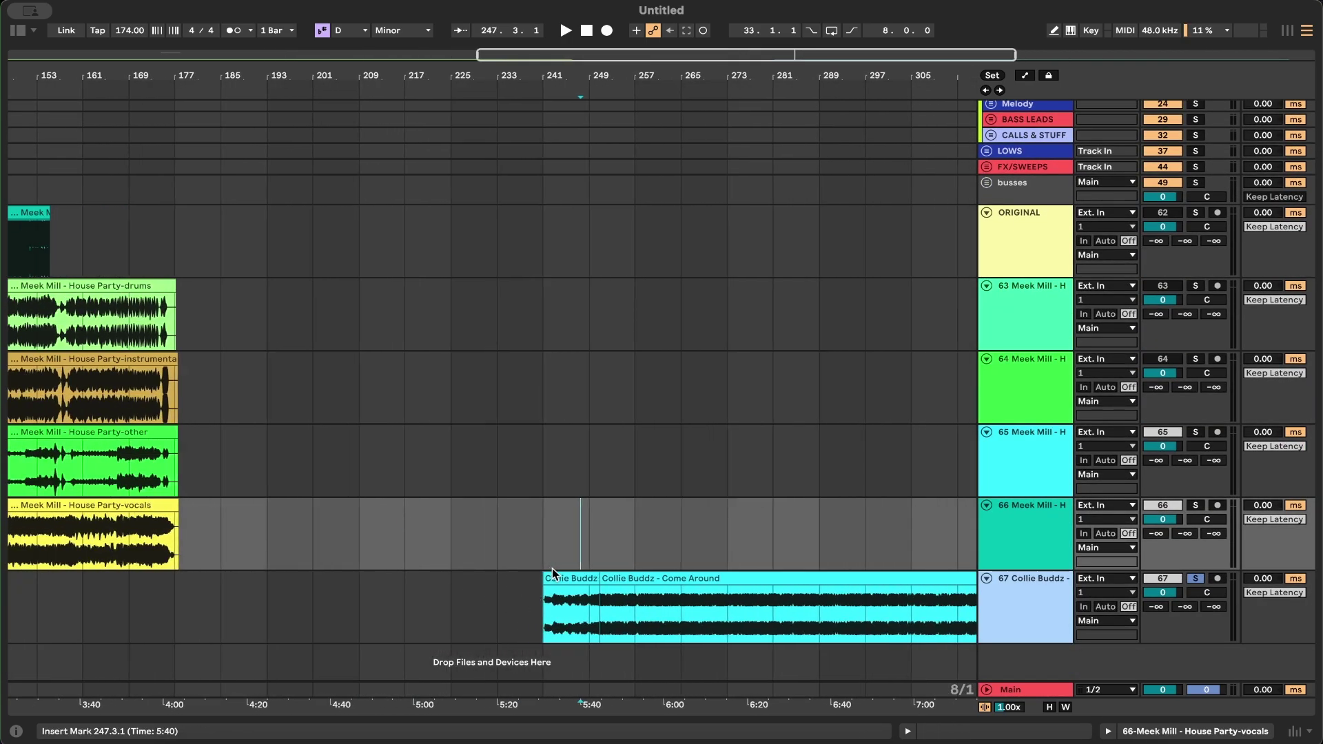
left_click(558, 576)
left_click_drag(558, 576, 466, 576)
Step: Move the long second part of the split song so that it starts at bar 241
left_click(624, 578)
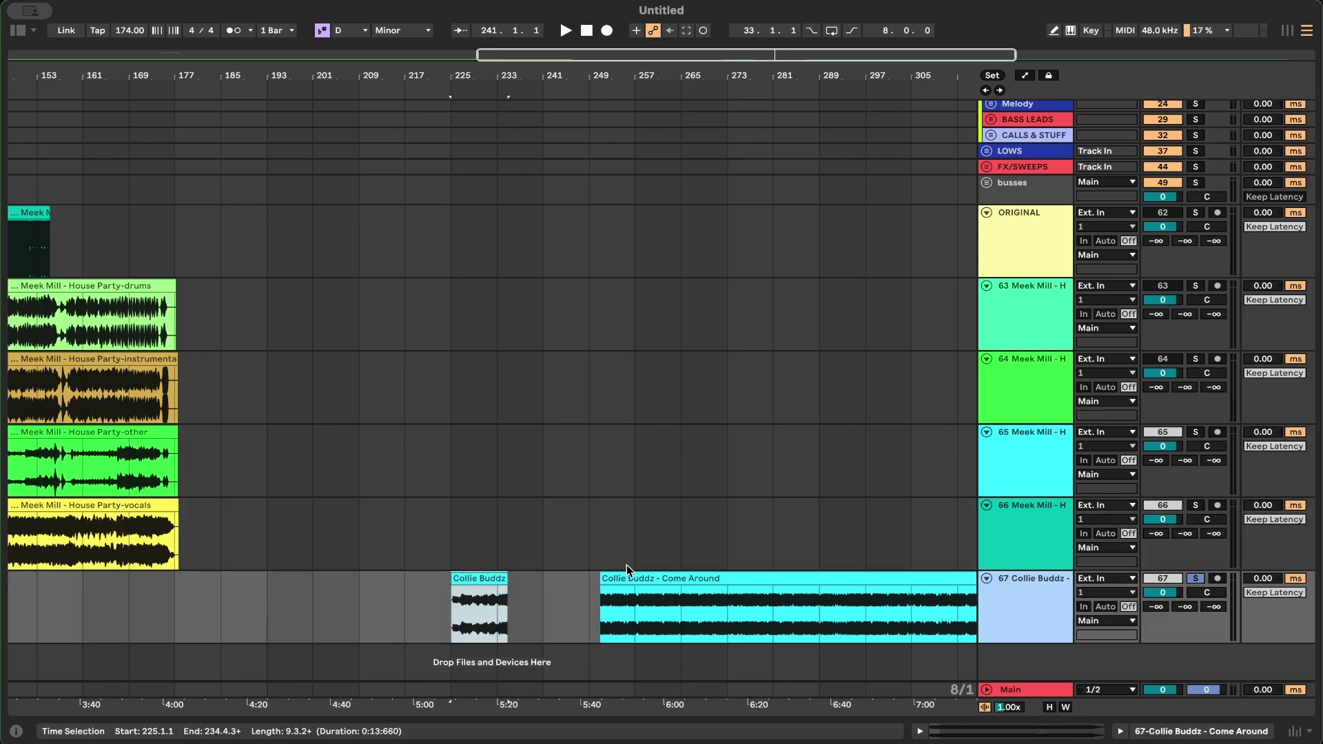
left_click_drag(644, 582, 589, 579)
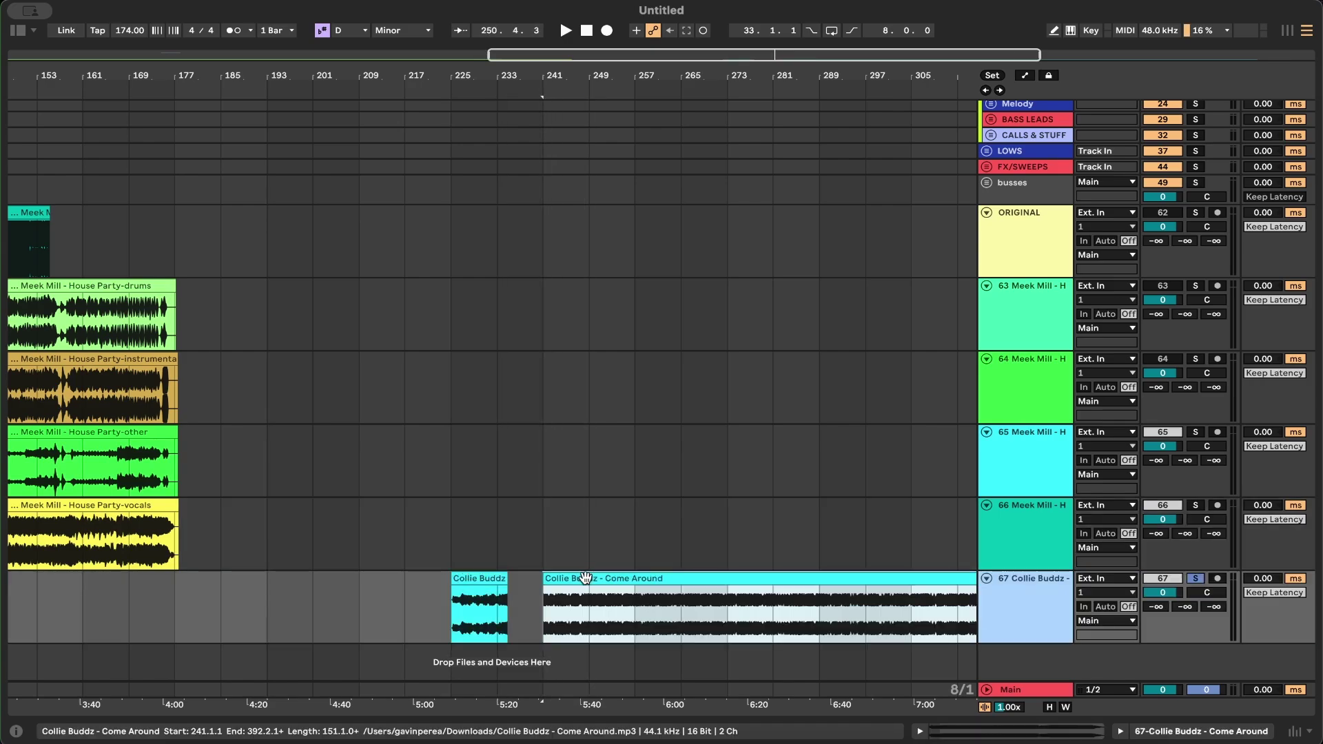
scroll(557, 582, "up", 4)
scroll(499, 110, "up", 1)
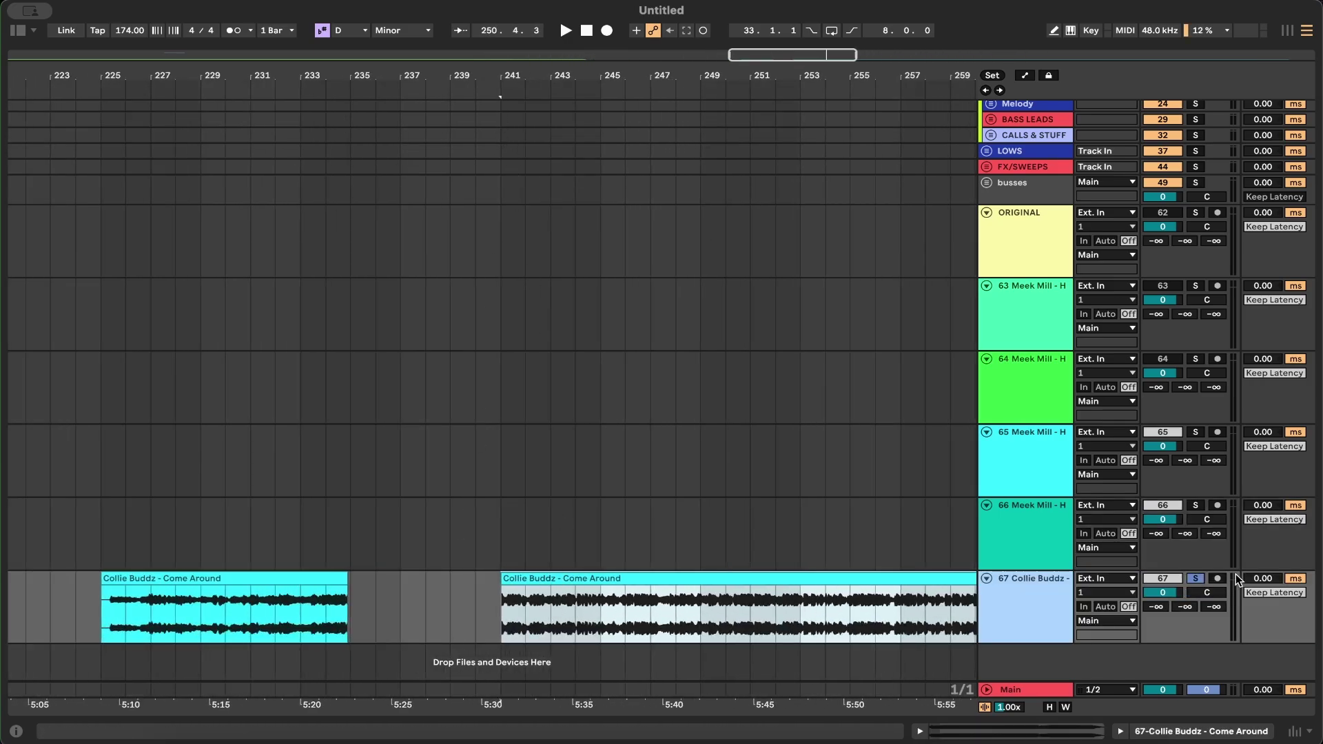
Step: Open the second Come Around clip's sample settings and set its BPM to 155
left_click(503, 607)
double_click(511, 606)
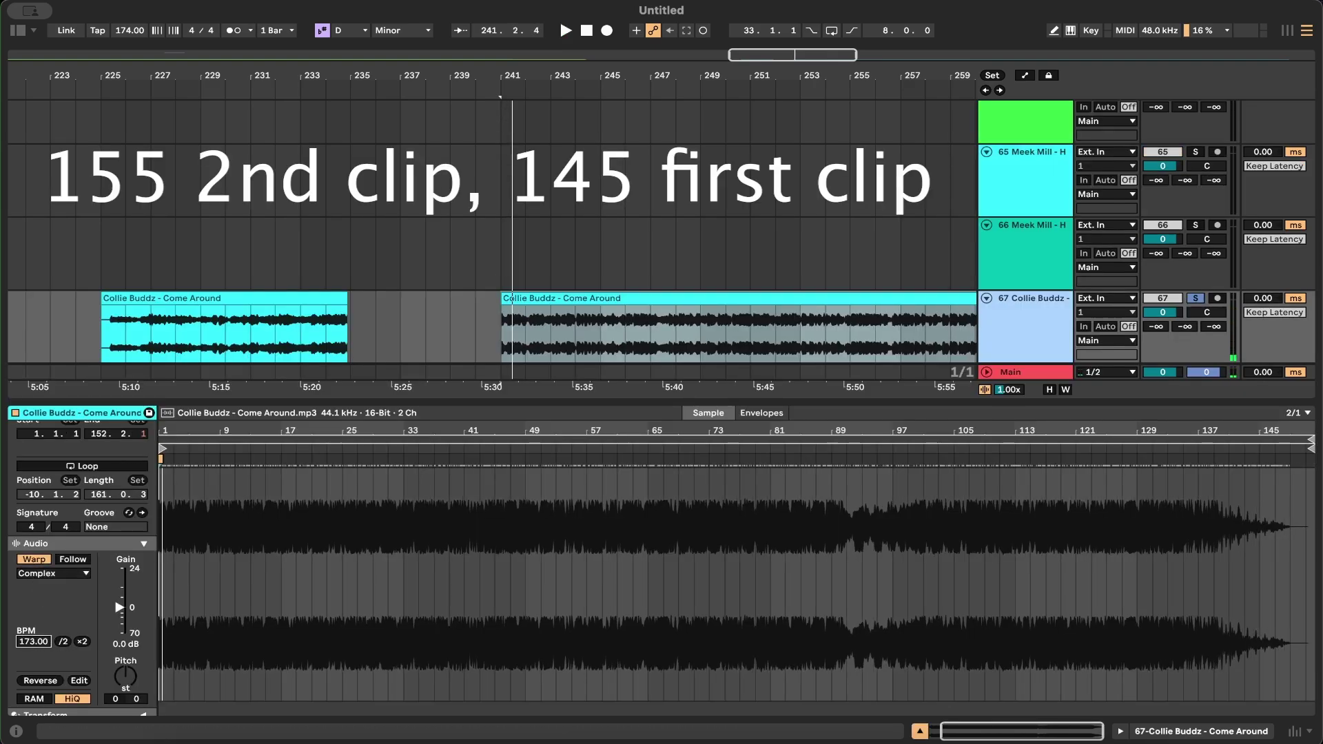
left_click(26, 642)
type("145")
key("Return")
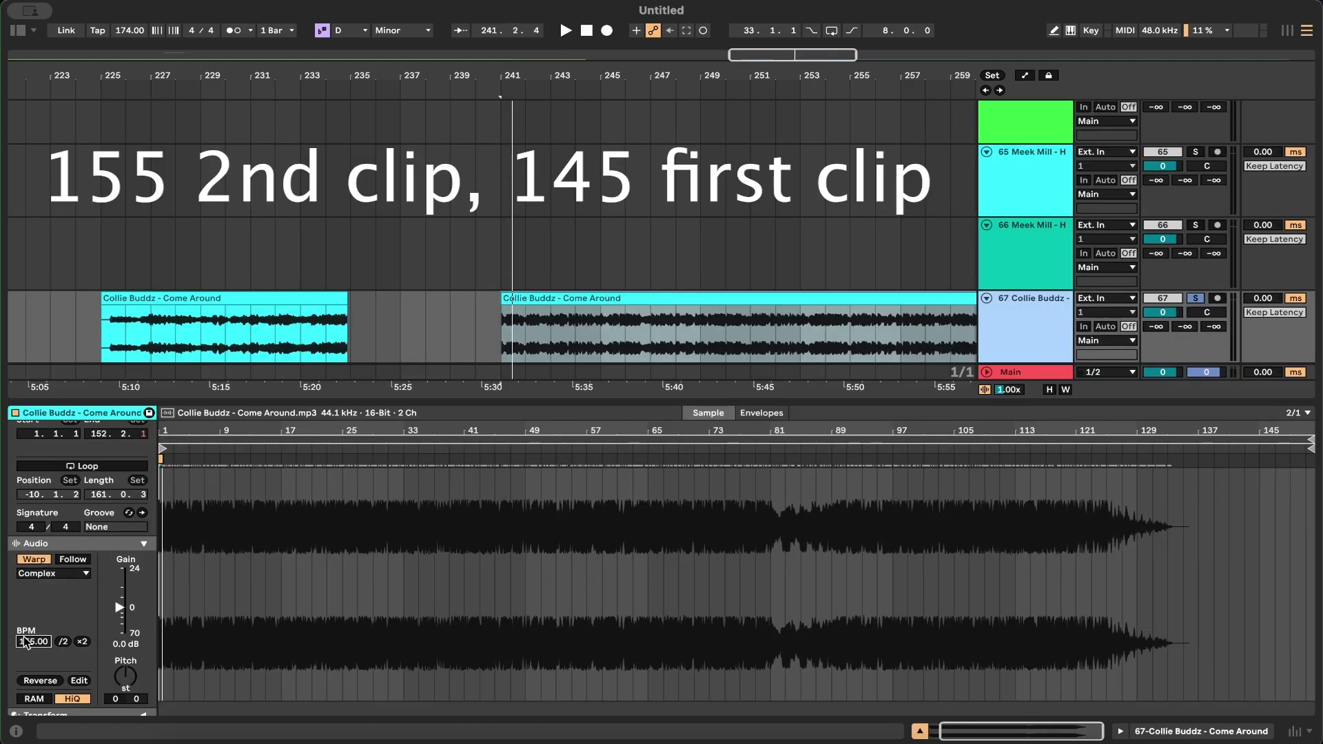
Step: Play the second clip from bar 241 with the metronome on and check the waveform's alignment around 1.1.1
key("space")
scroll(501, 319, "up", 4)
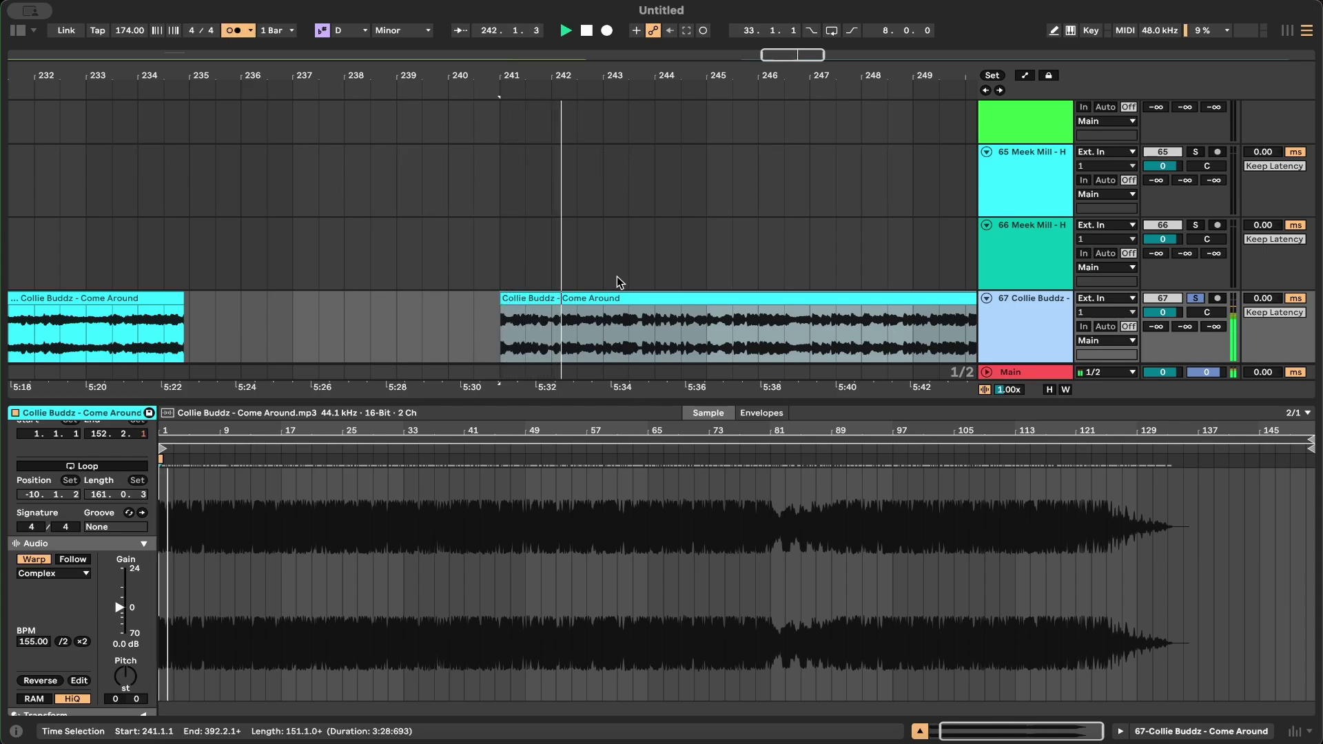
scroll(617, 275, "right", 2)
scroll(617, 276, "down", 1)
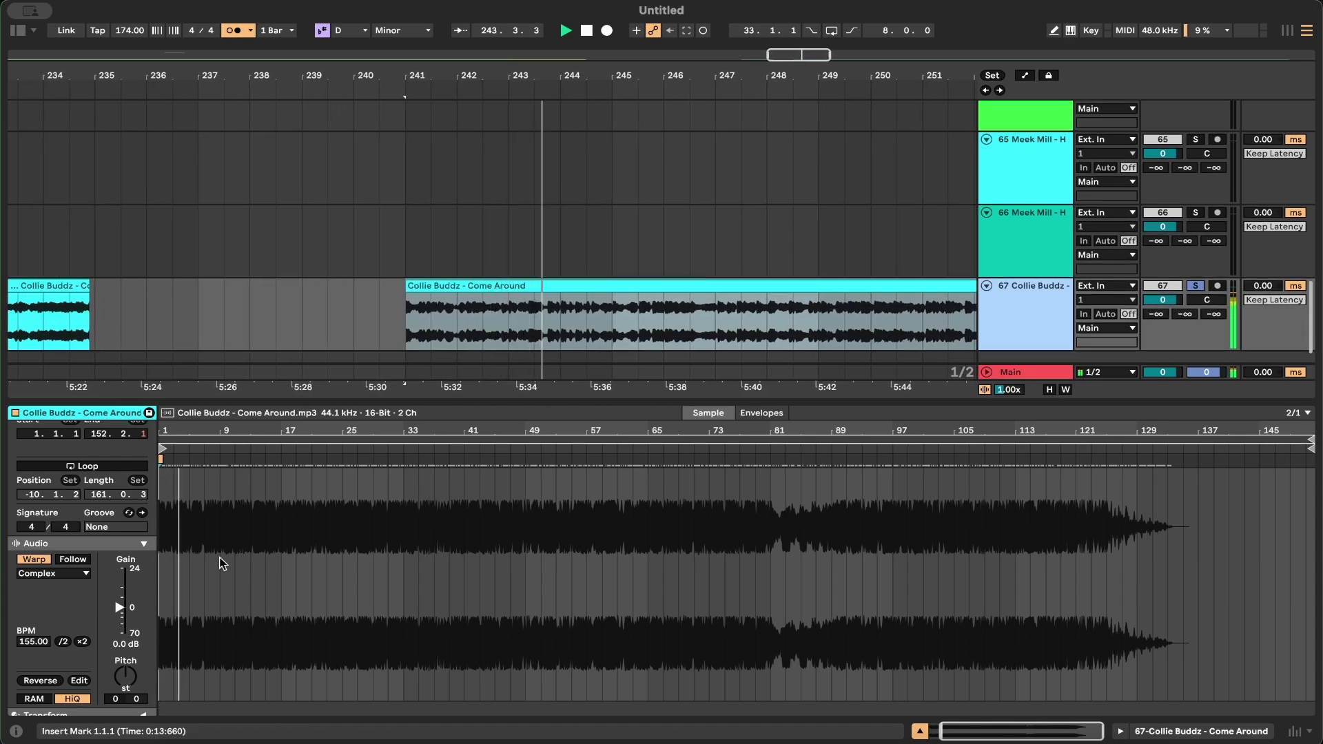
scroll(220, 557, "up", 4)
scroll(220, 557, "left", 4)
scroll(403, 514, "up", 2)
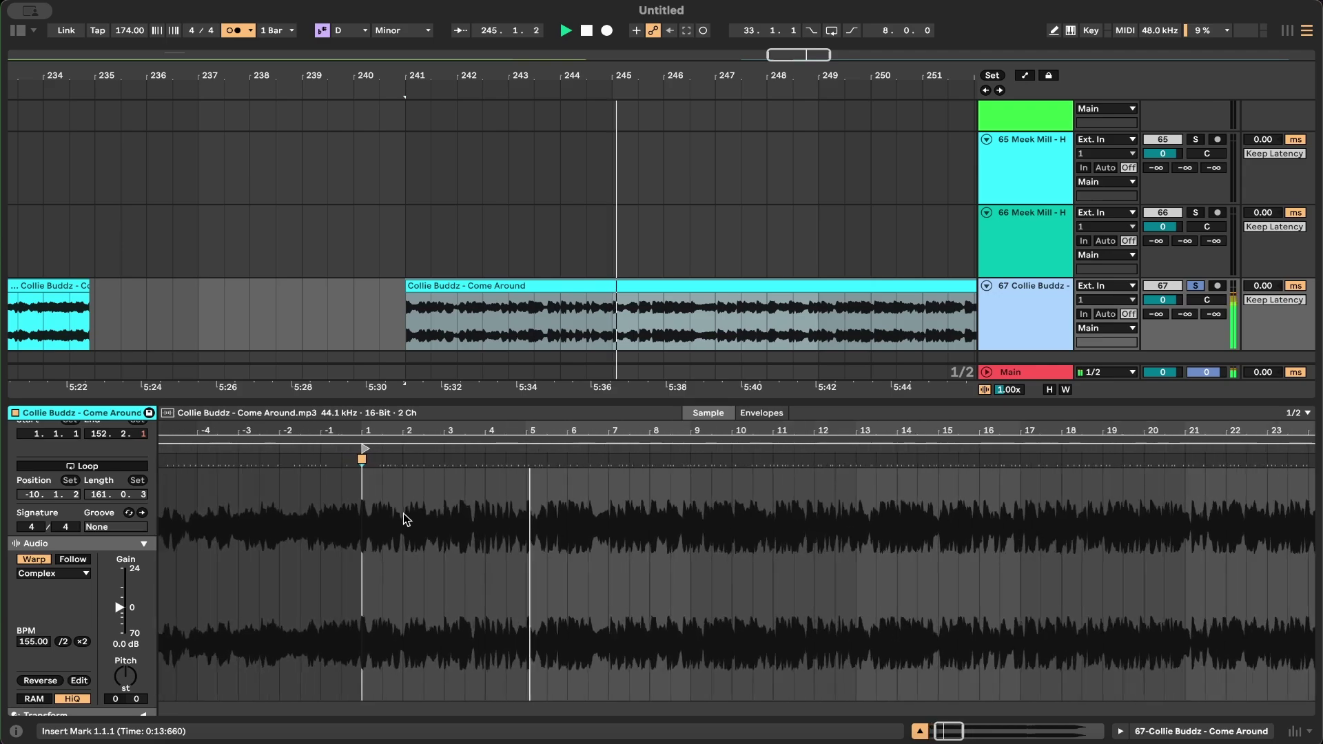
scroll(404, 513, "up", 3)
scroll(351, 492, "left", 1)
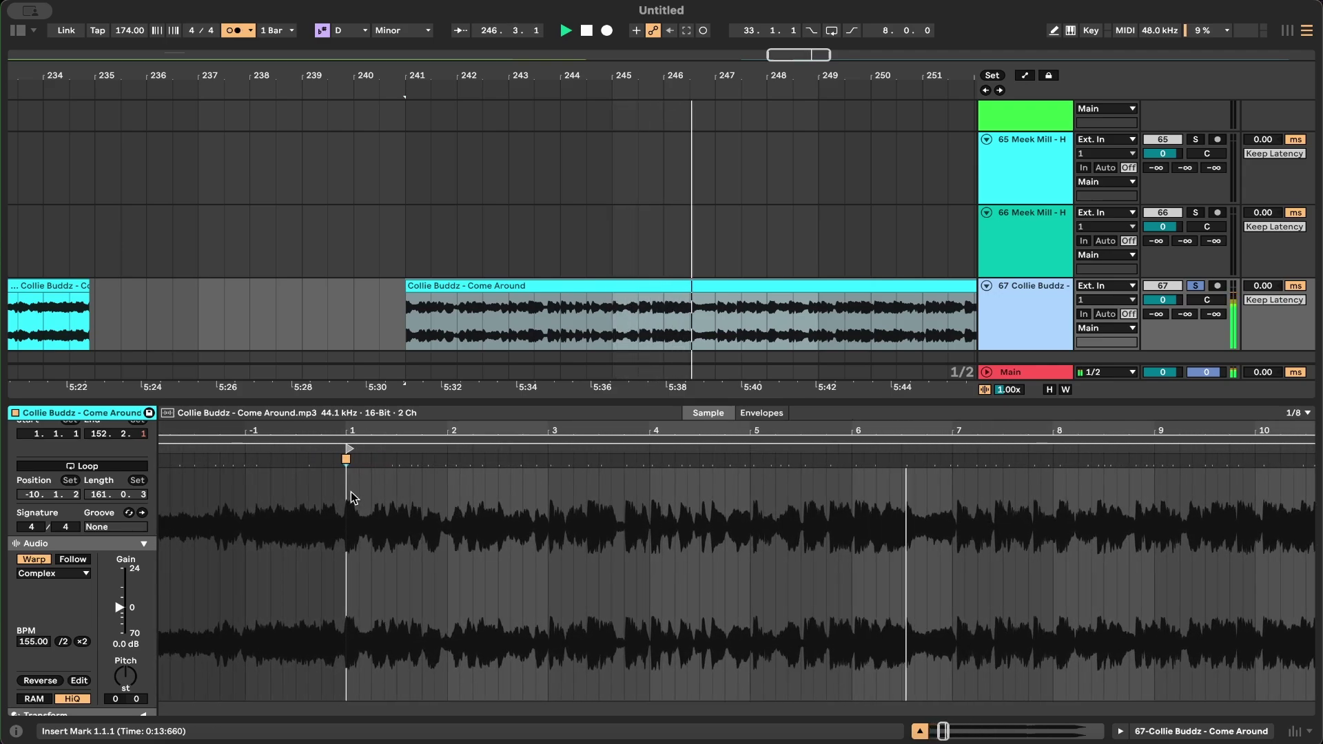
scroll(351, 491, "up", 2)
key("space")
Step: Set 1.1.1 at the second clip's first warp marker and compare the following transients with the grid
right_click(341, 457)
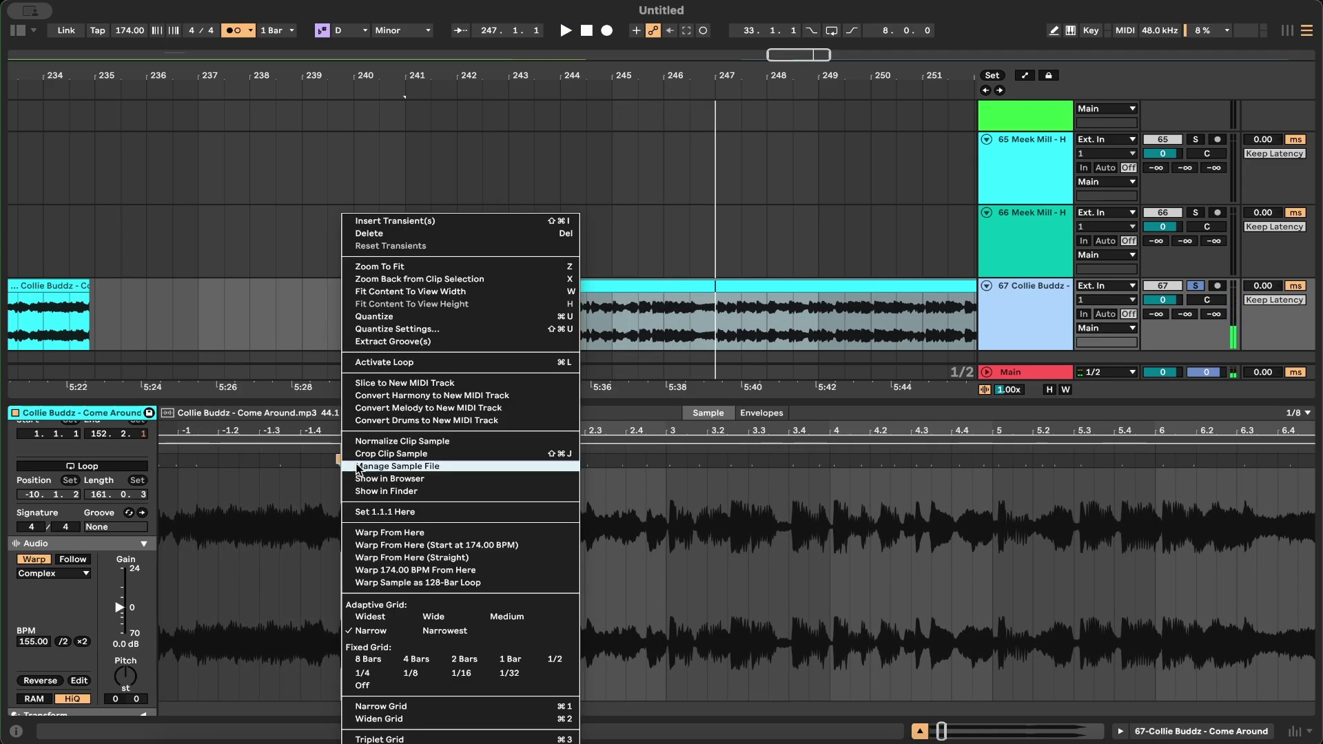
left_click(407, 514)
left_click(342, 459)
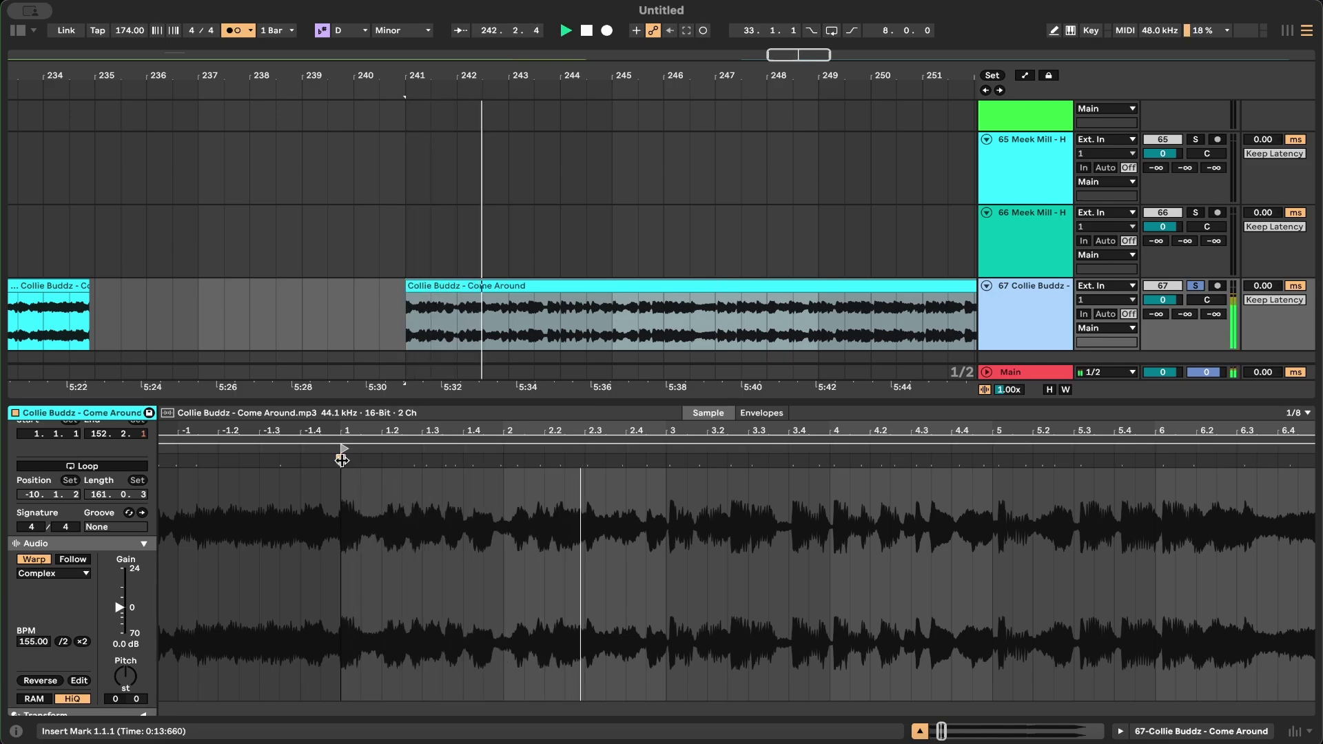
scroll(672, 544, "up", 5)
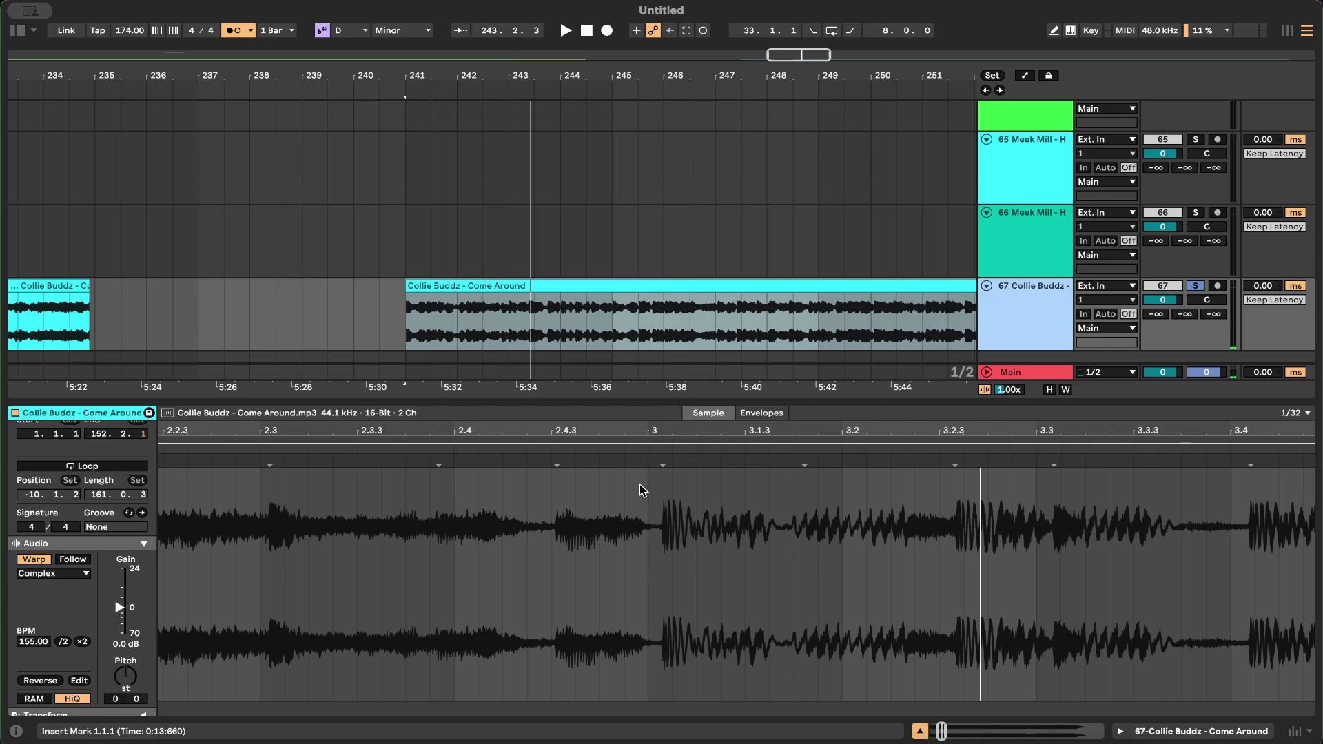
scroll(639, 484, "right", 10)
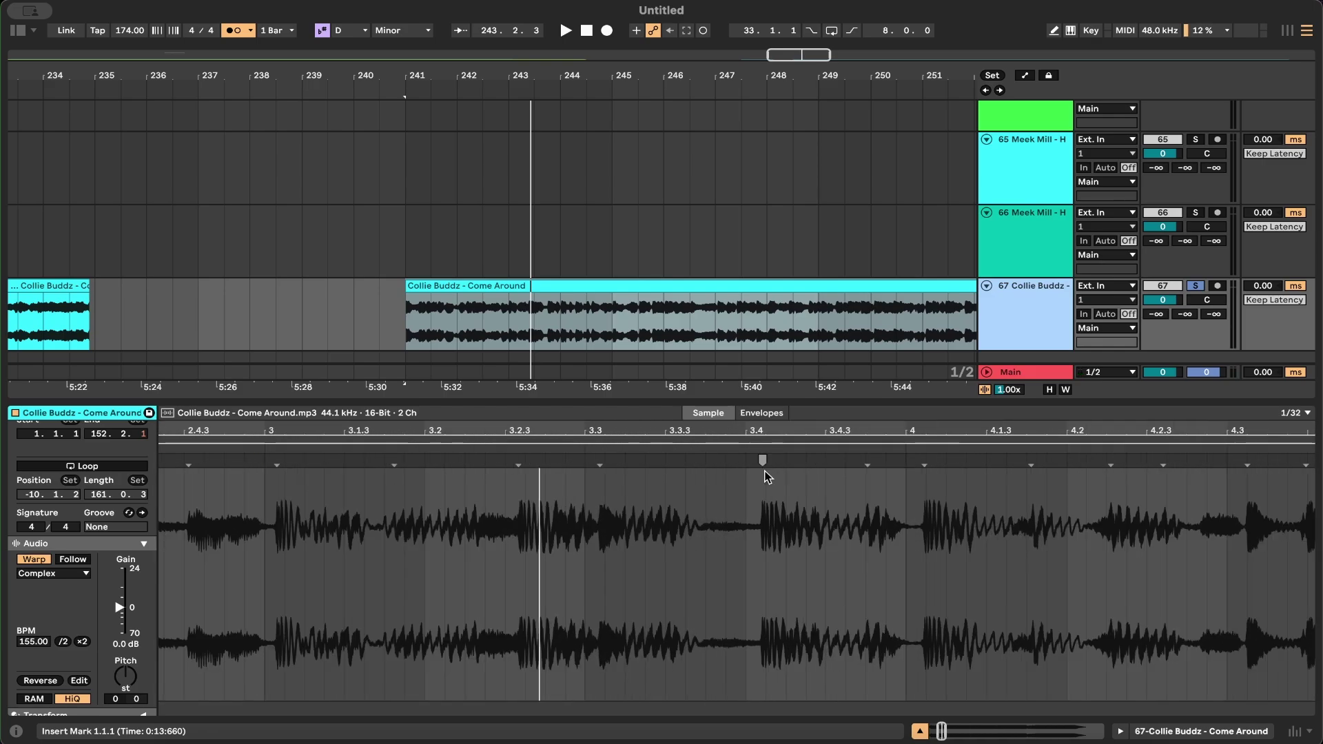
scroll(738, 592, "down", 8)
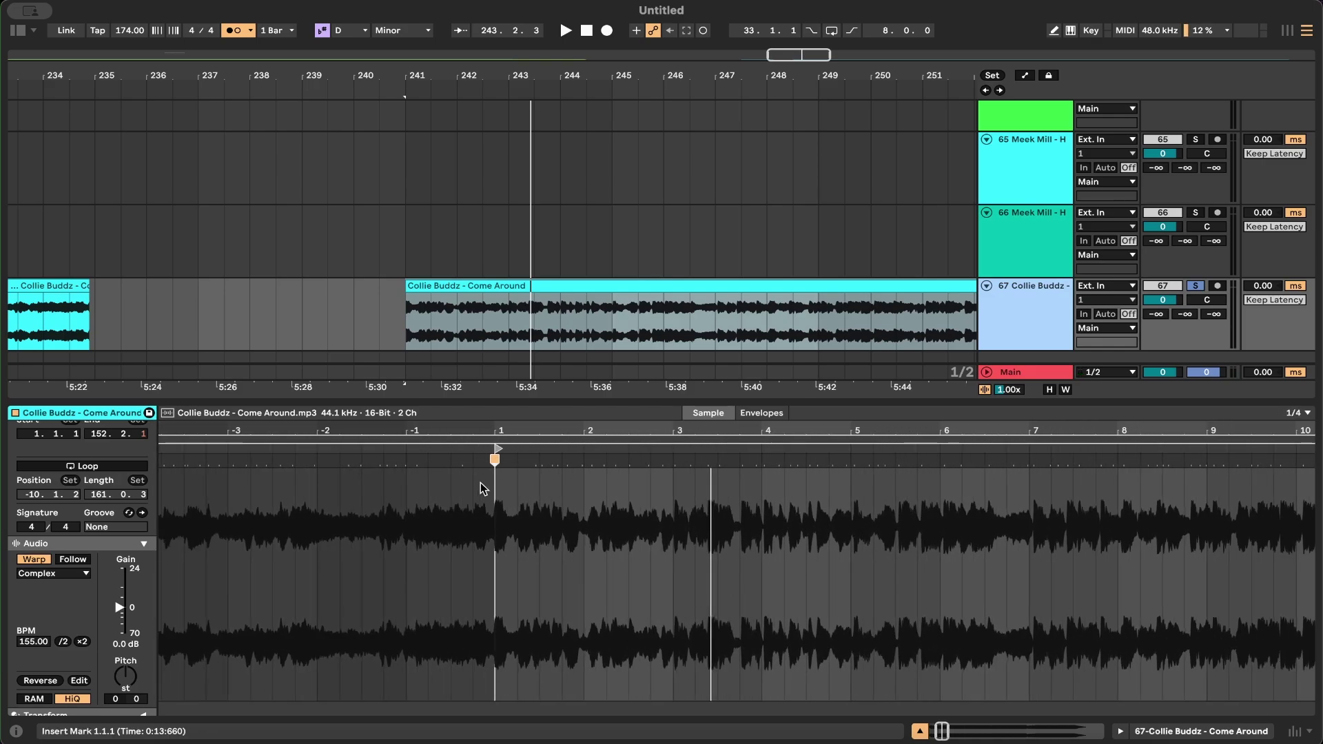
Step: Apply Warp From Here (Straight) at the second clip's first warp marker and replay it from bar 241 with the metronome
scroll(482, 475, "up", 3)
right_click(505, 466)
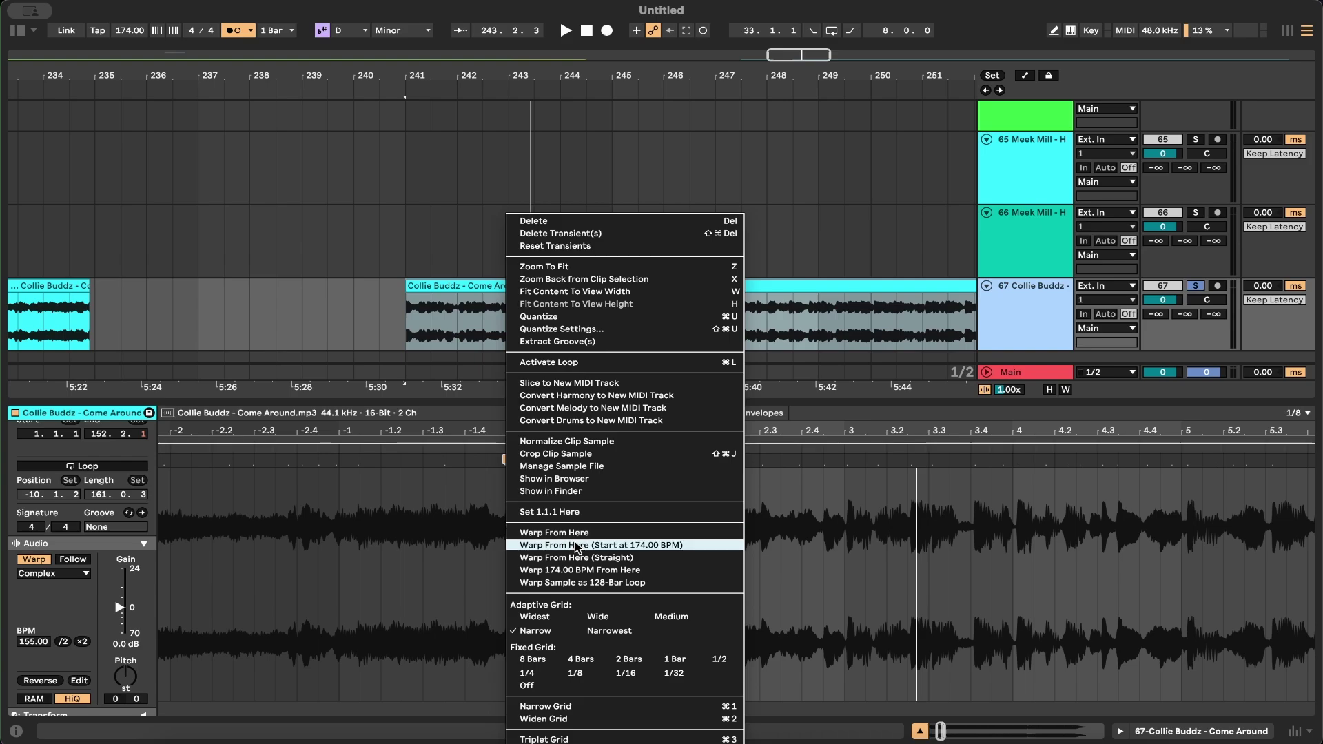
left_click(594, 556)
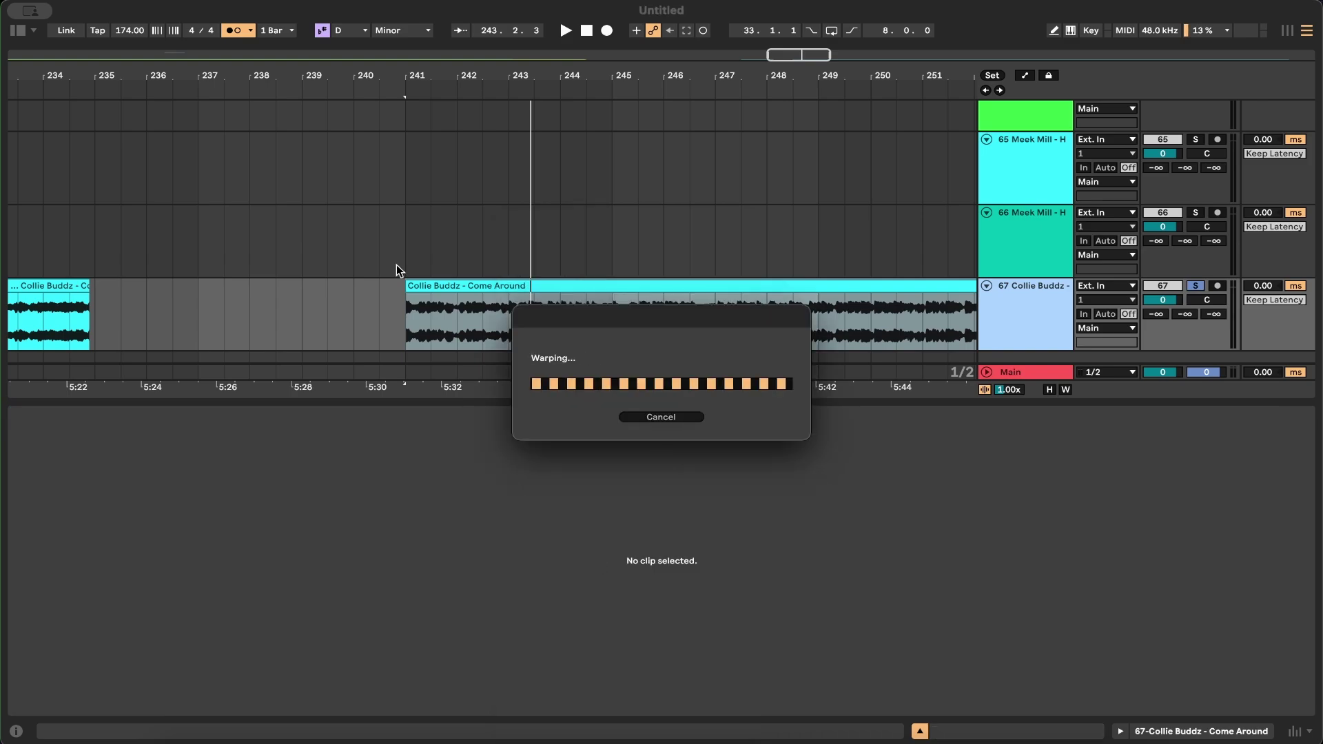
key("space")
scroll(792, 593, "right", 3)
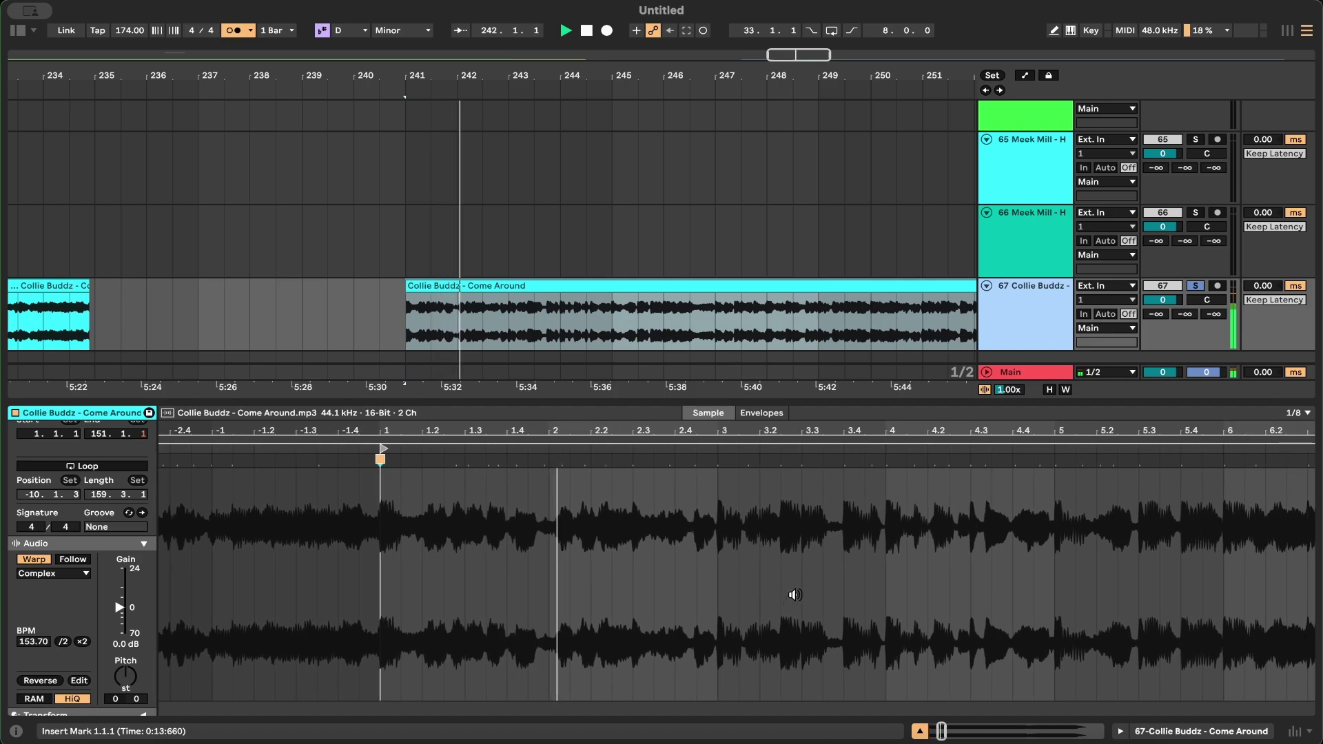
Step: Compare the second clip's transients with the grid from bar 1 to bar 16 while it plays
scroll(771, 594, "up", 5)
scroll(754, 548, "down", 3)
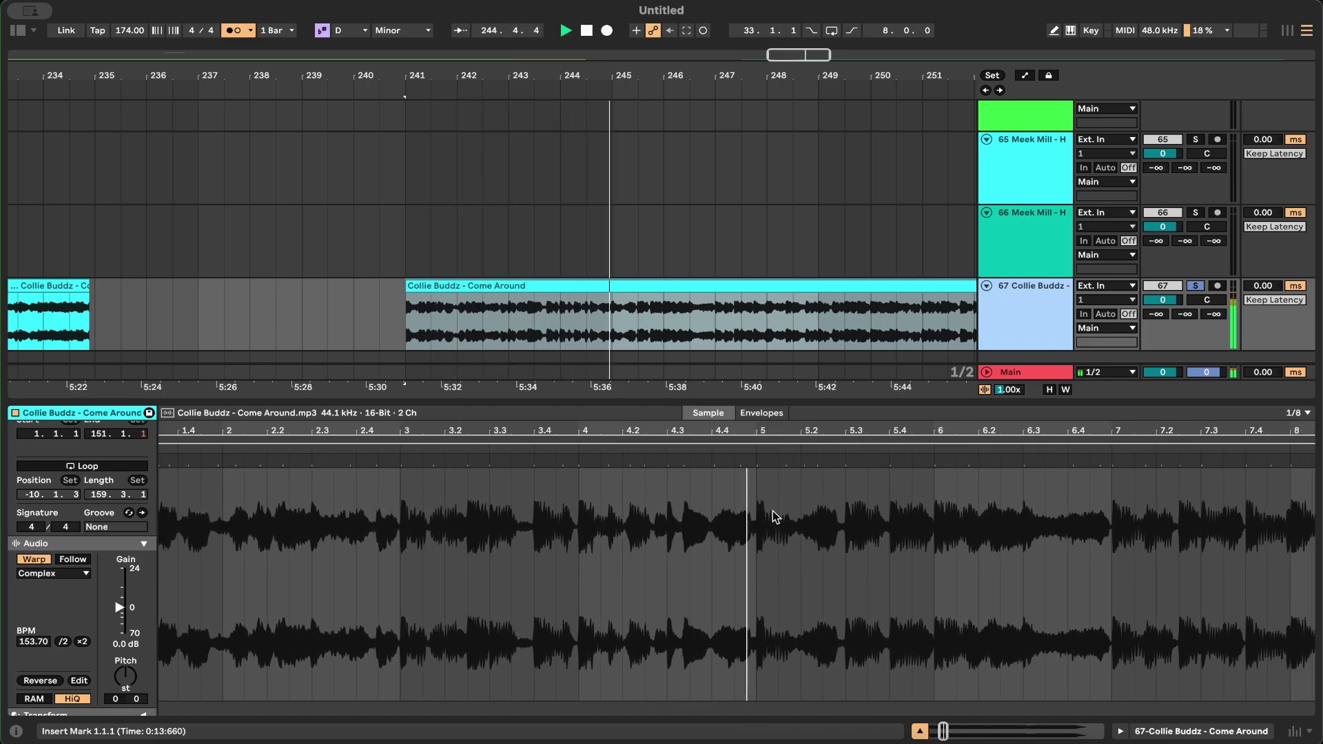
scroll(771, 537, "right", 4)
scroll(771, 551, "down", 3)
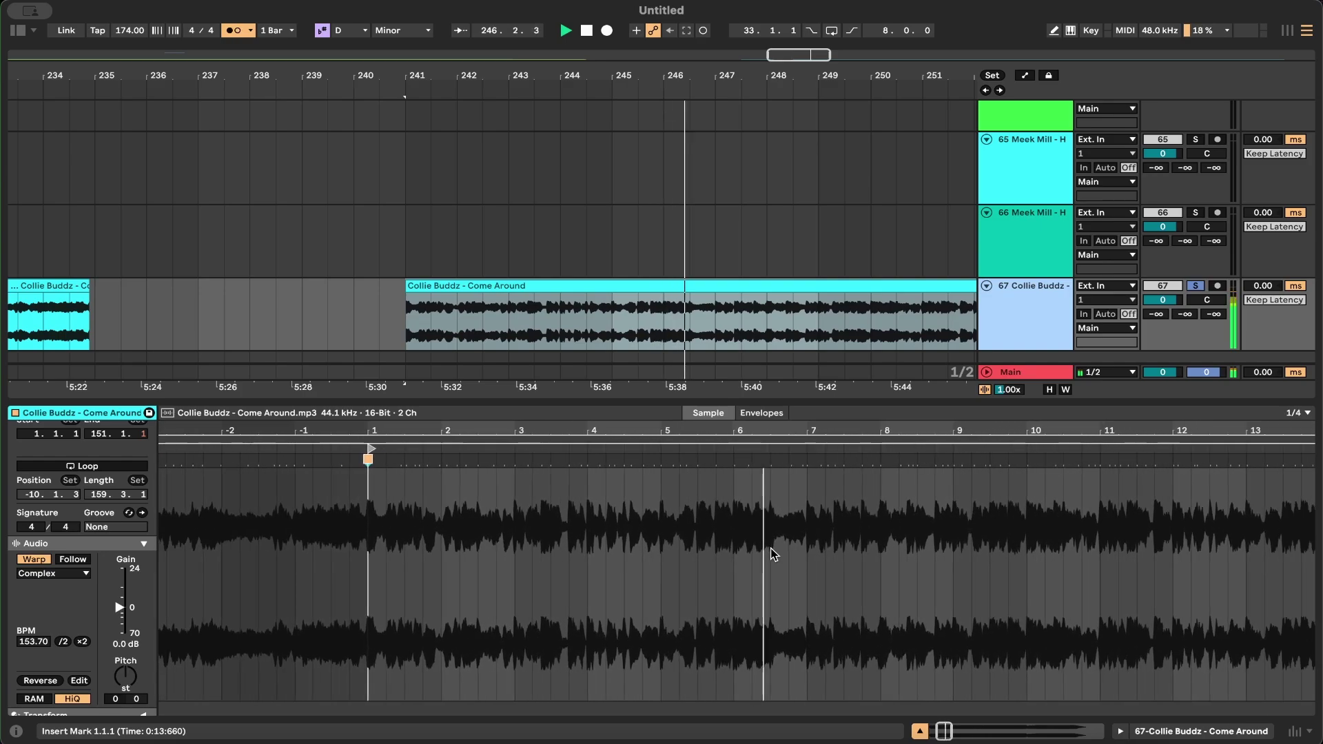
scroll(771, 551, "right", 3)
scroll(692, 211, "down", 3)
scroll(693, 214, "right", 1)
scroll(701, 307, "right", 2)
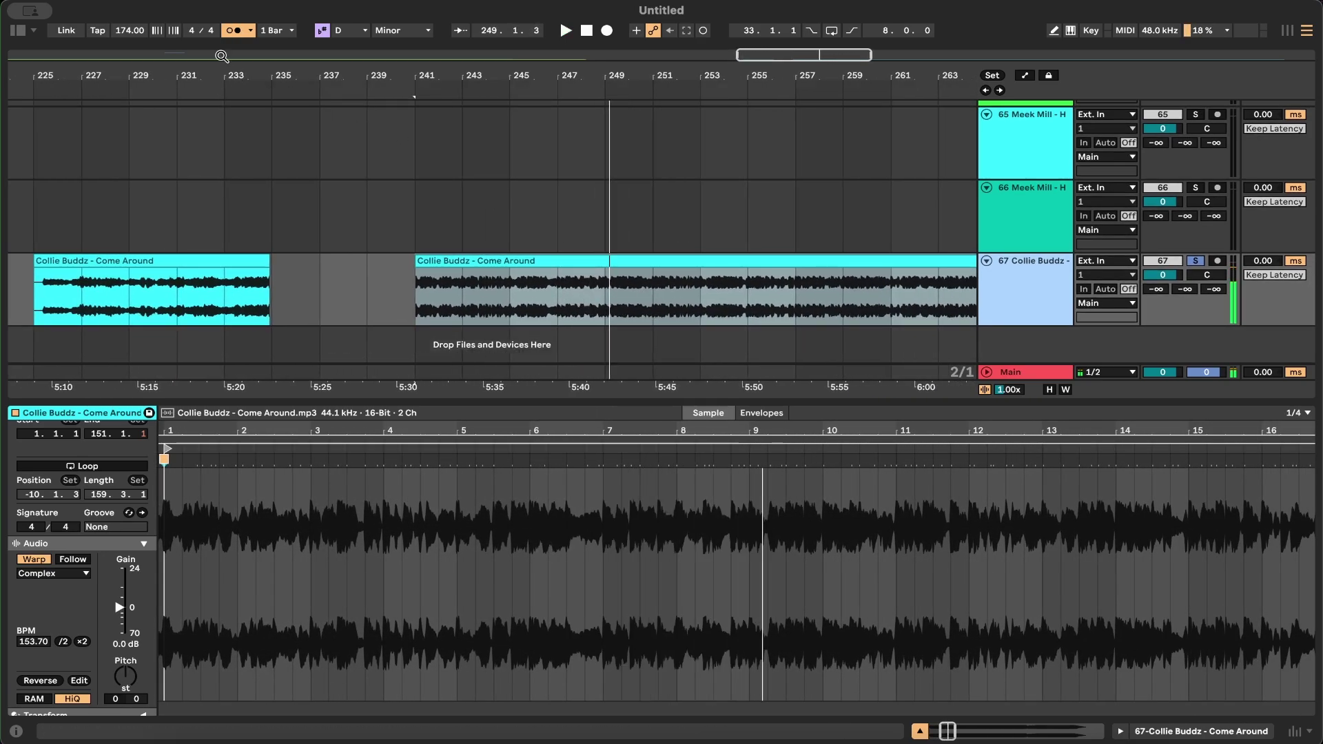
Step: Stop playback and split the second Come Around clip at bar 257
left_click(800, 294)
key("space")
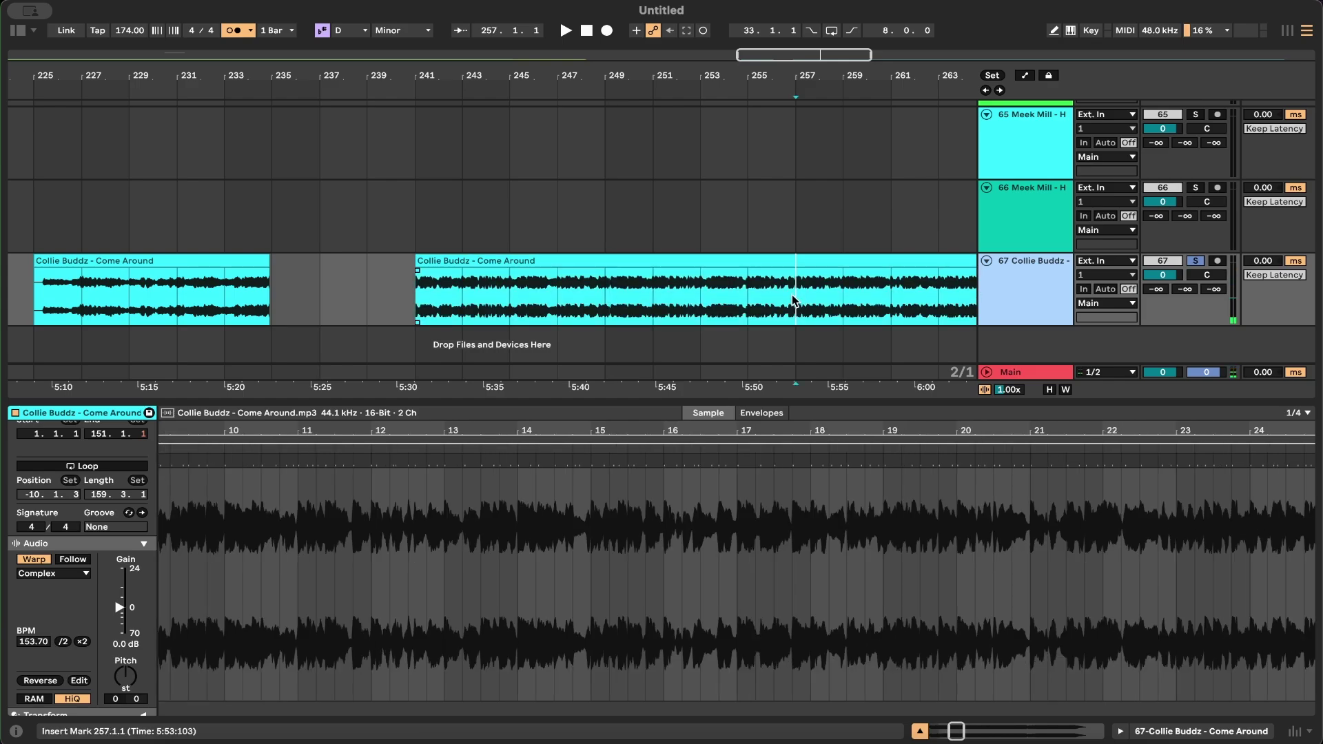
key("ctrl+e")
Step: Lower the project tempo to 134 BPM and play the section from bar 241, reducing the tempo further to 132 BPM
left_click_drag(131, 32, 131, 59)
key("space")
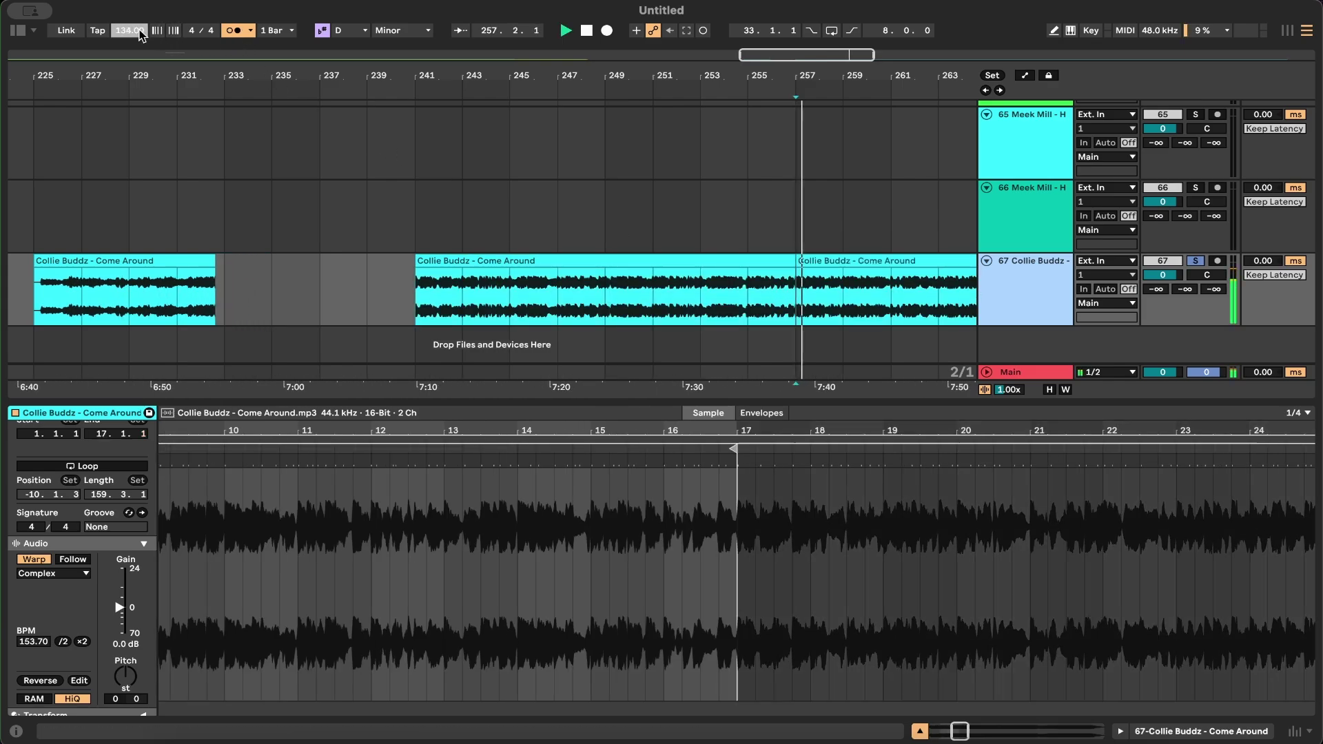
left_click(455, 261)
key("space")
key("space")
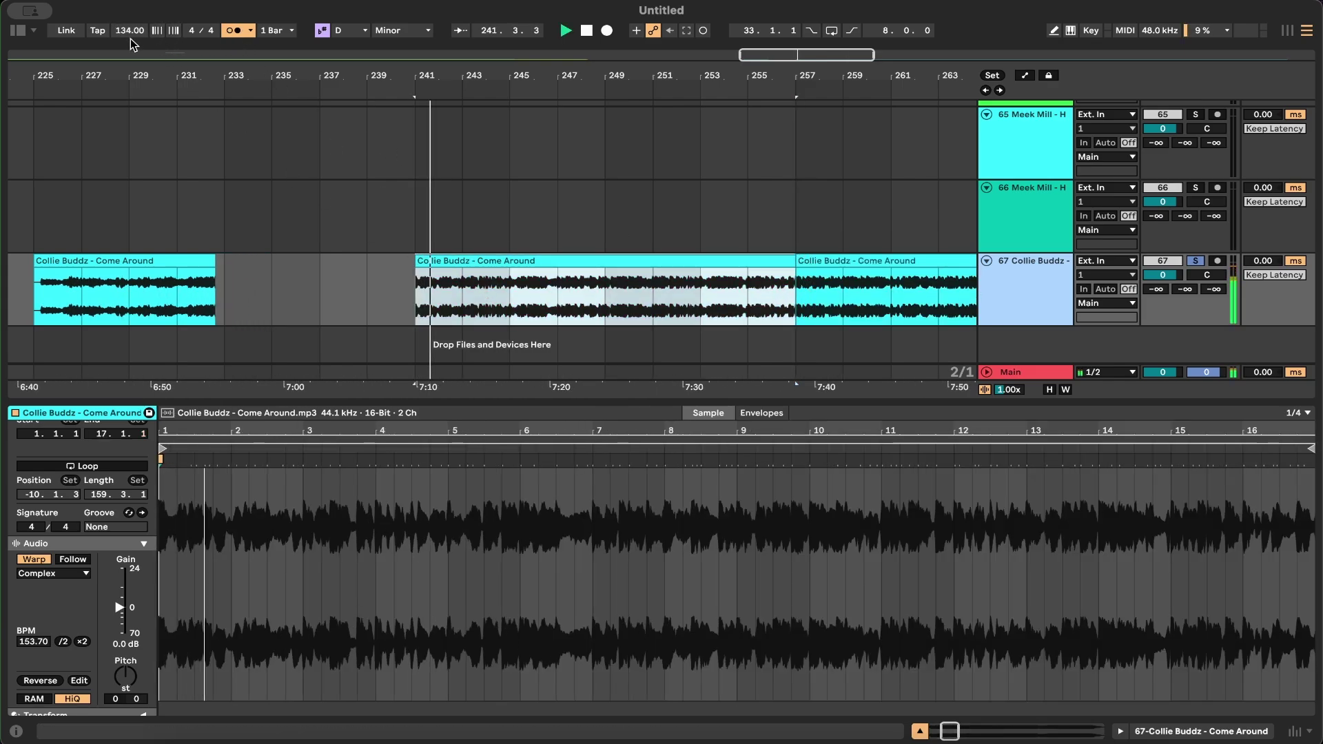
left_click_drag(131, 32, 131, 36)
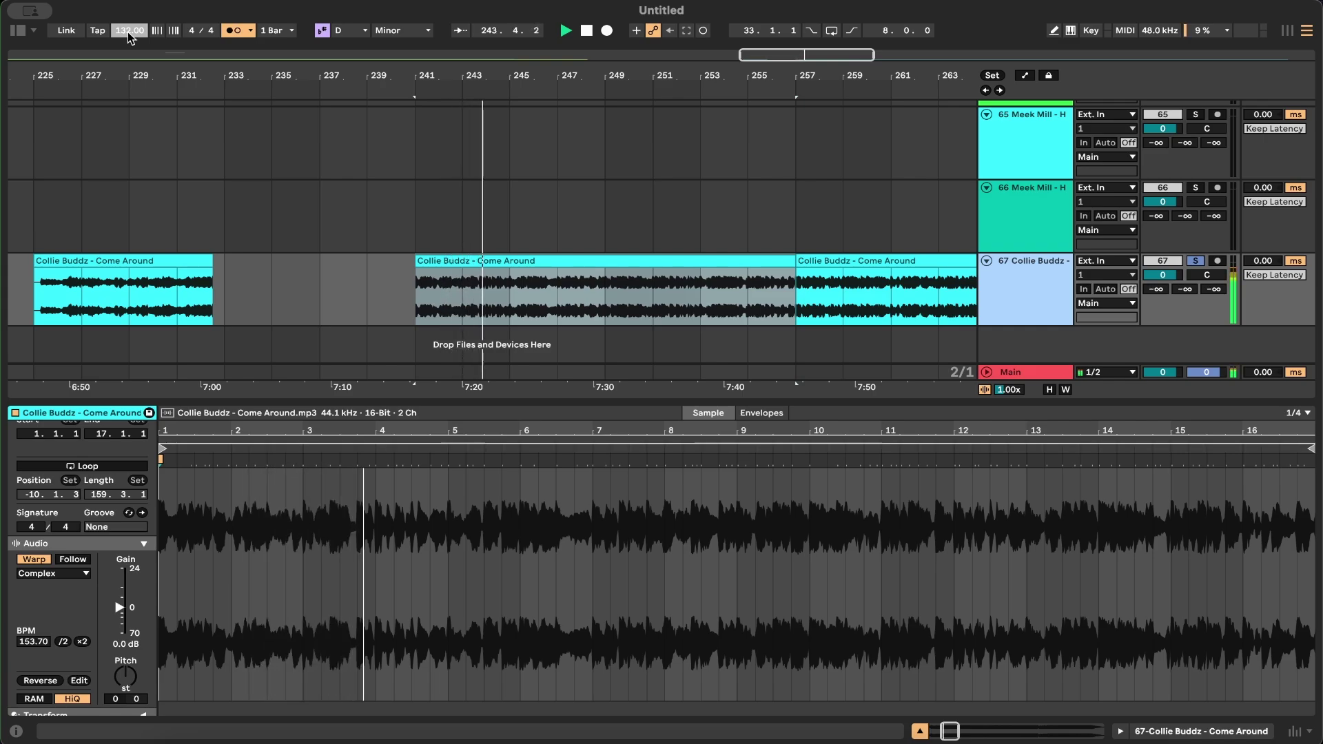
scroll(353, 321, "left", 5)
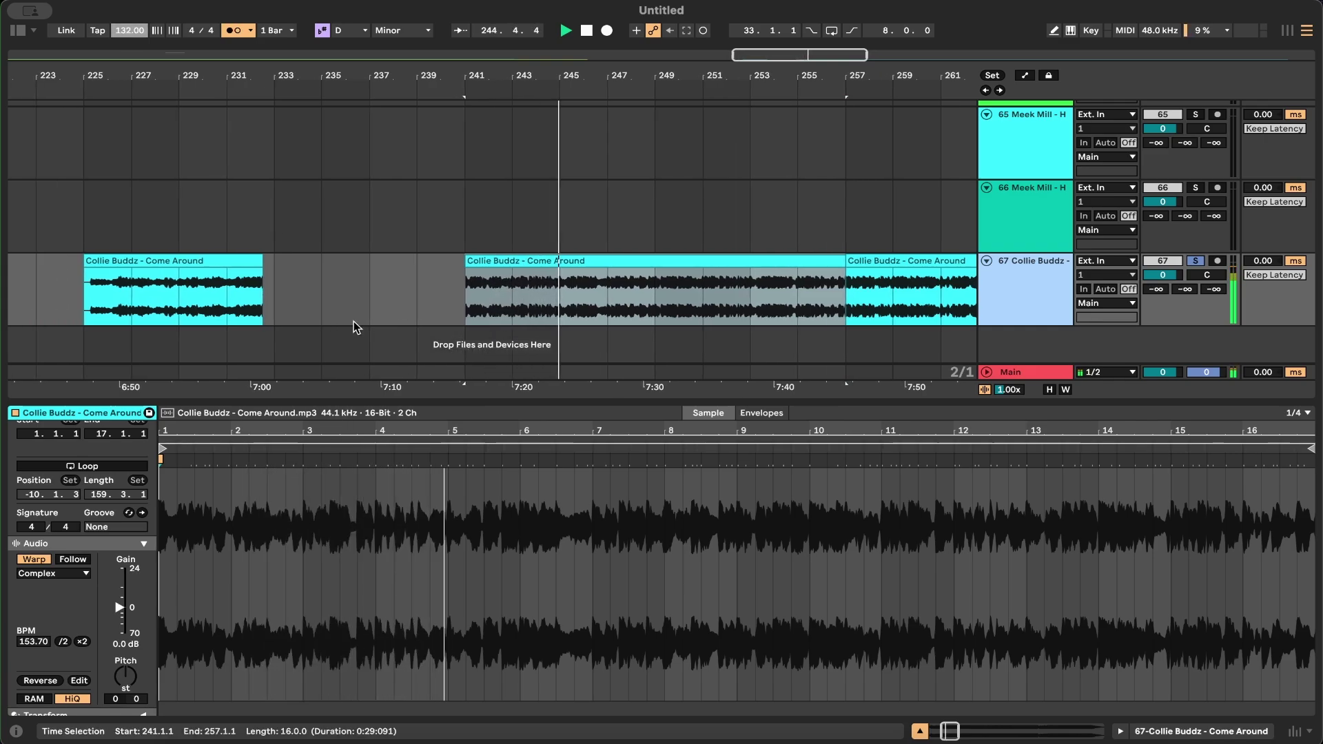
Step: Raise the project tempo to 143 and finally 157 BPM during playback, and stop around bar 249
left_click(132, 31)
type("143")
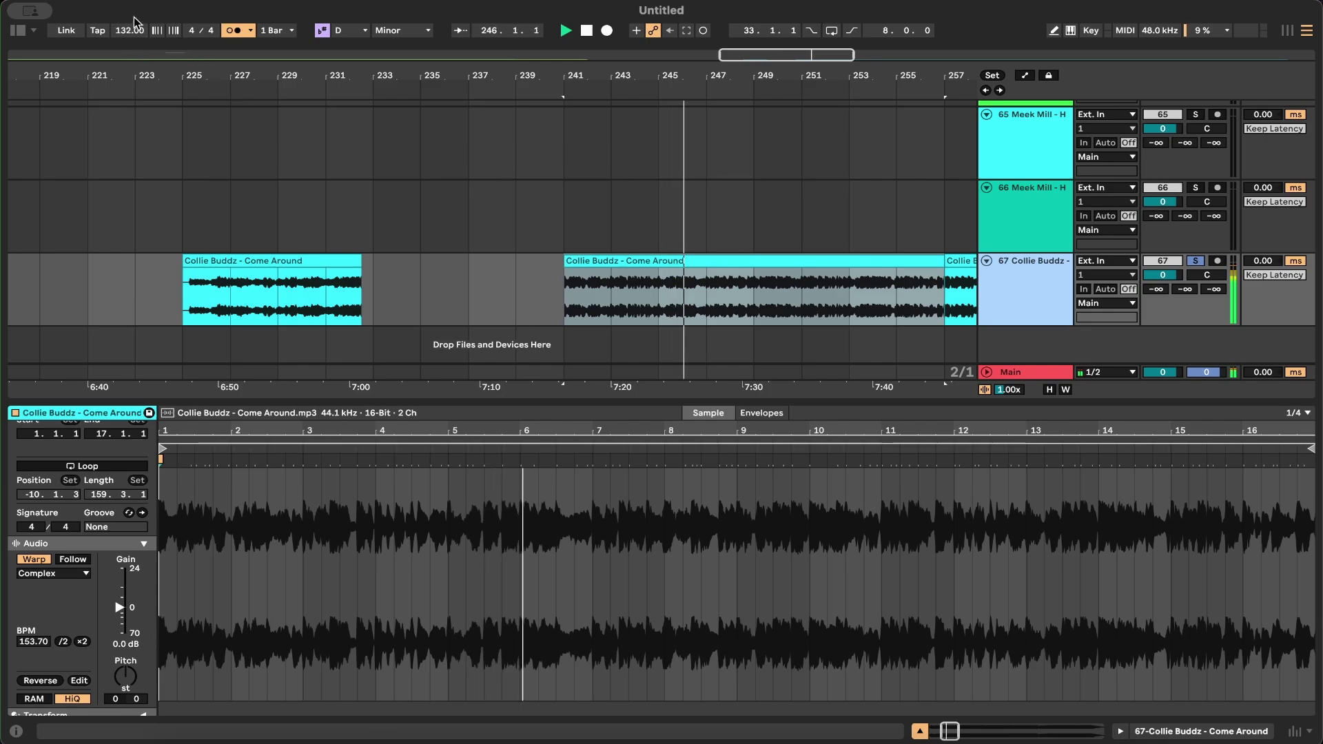
key("Return")
type("157")
key("Return")
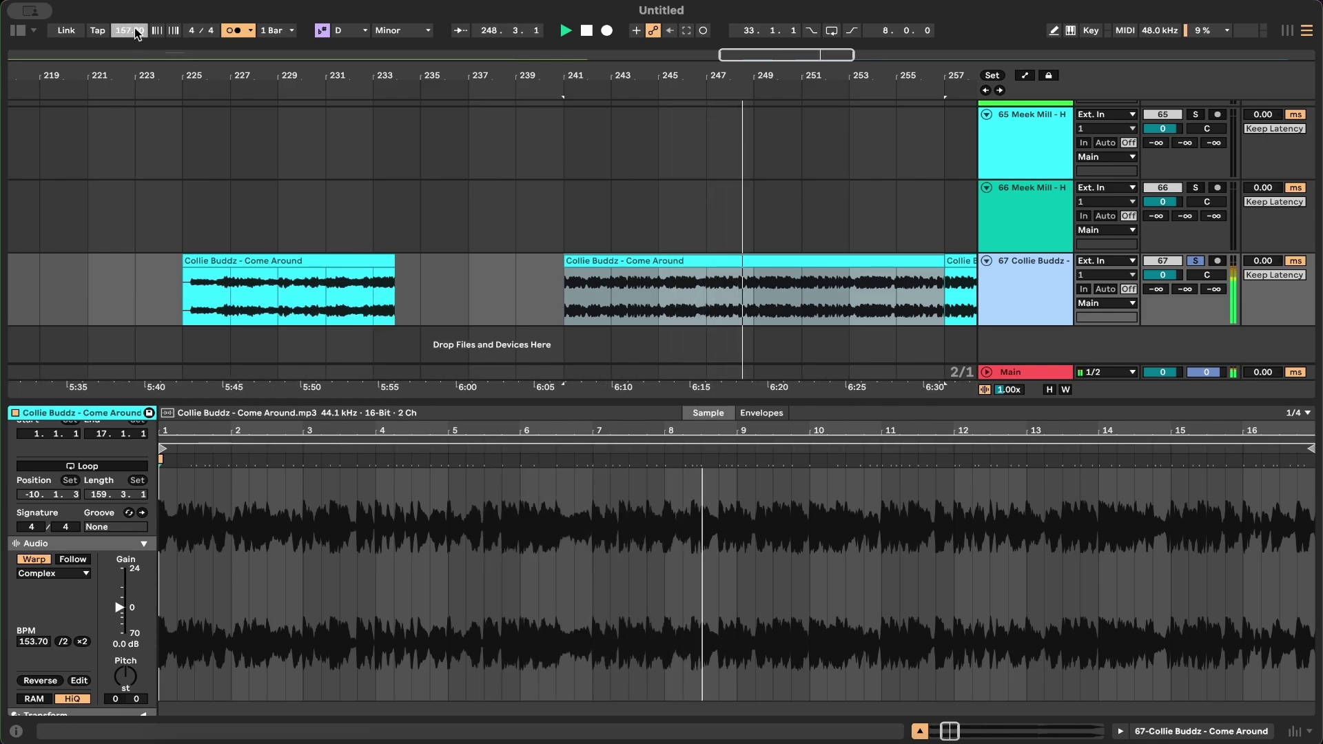
scroll(503, 202, "right", 10)
key("space")
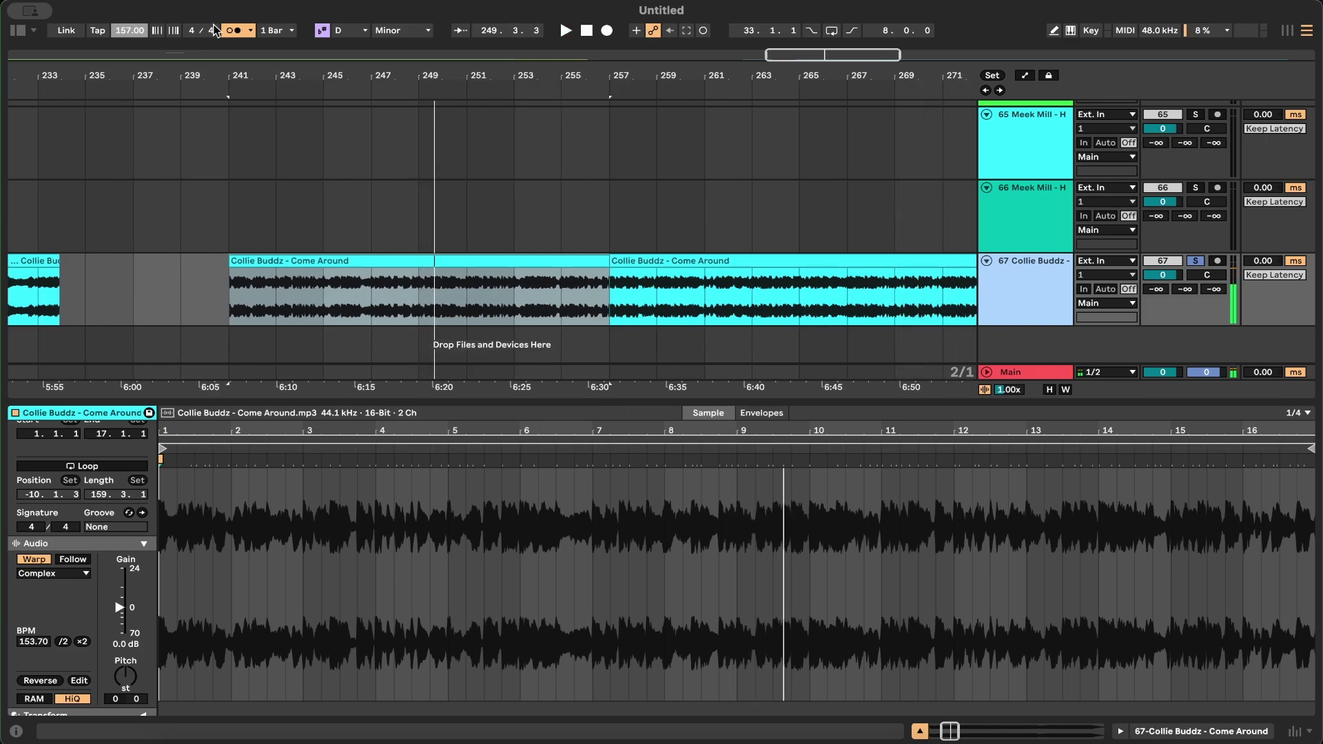
Step: Turn off the metronome and hide the clip's sample view
left_click(227, 30)
scroll(400, 289, "left", 1)
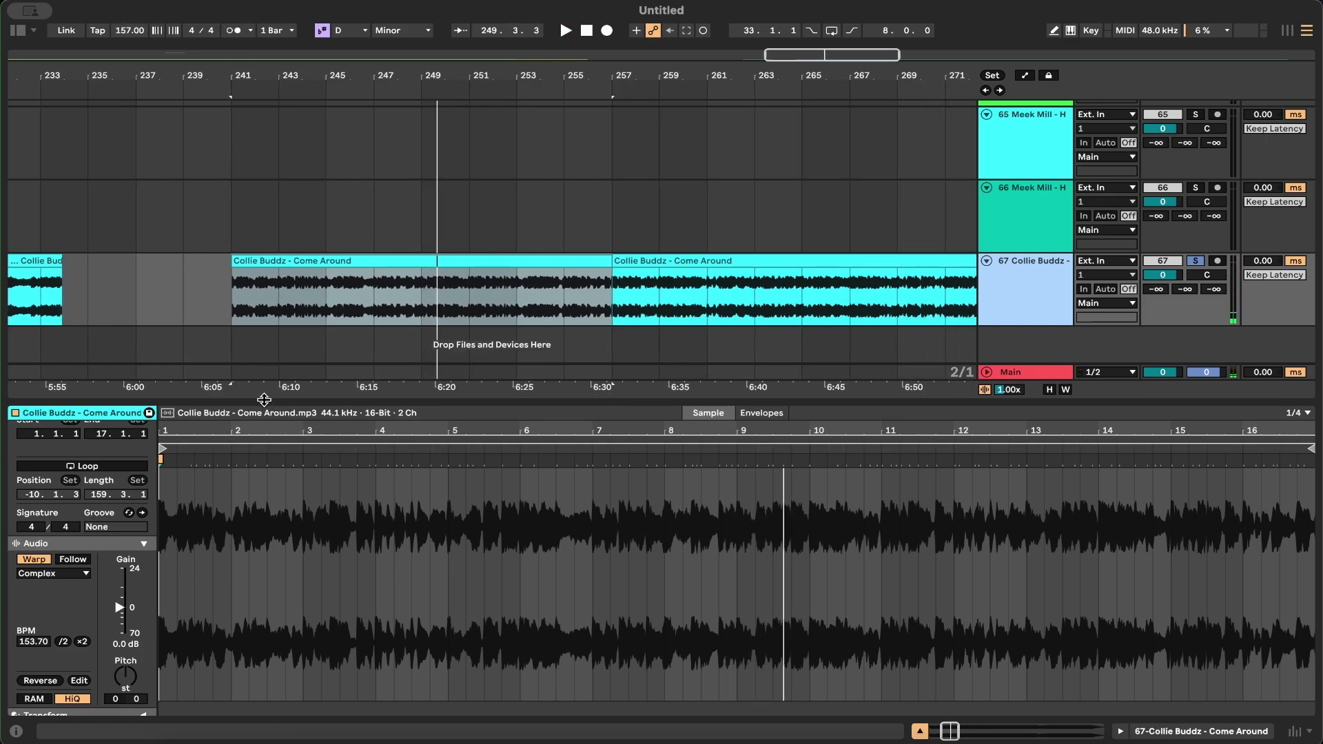
key("alt+super+l")
Step: Select the range from 241.1.1 to 247.3.1 in the second Come Around clip
scroll(264, 399, "down", 5)
scroll(274, 578, "up", 7)
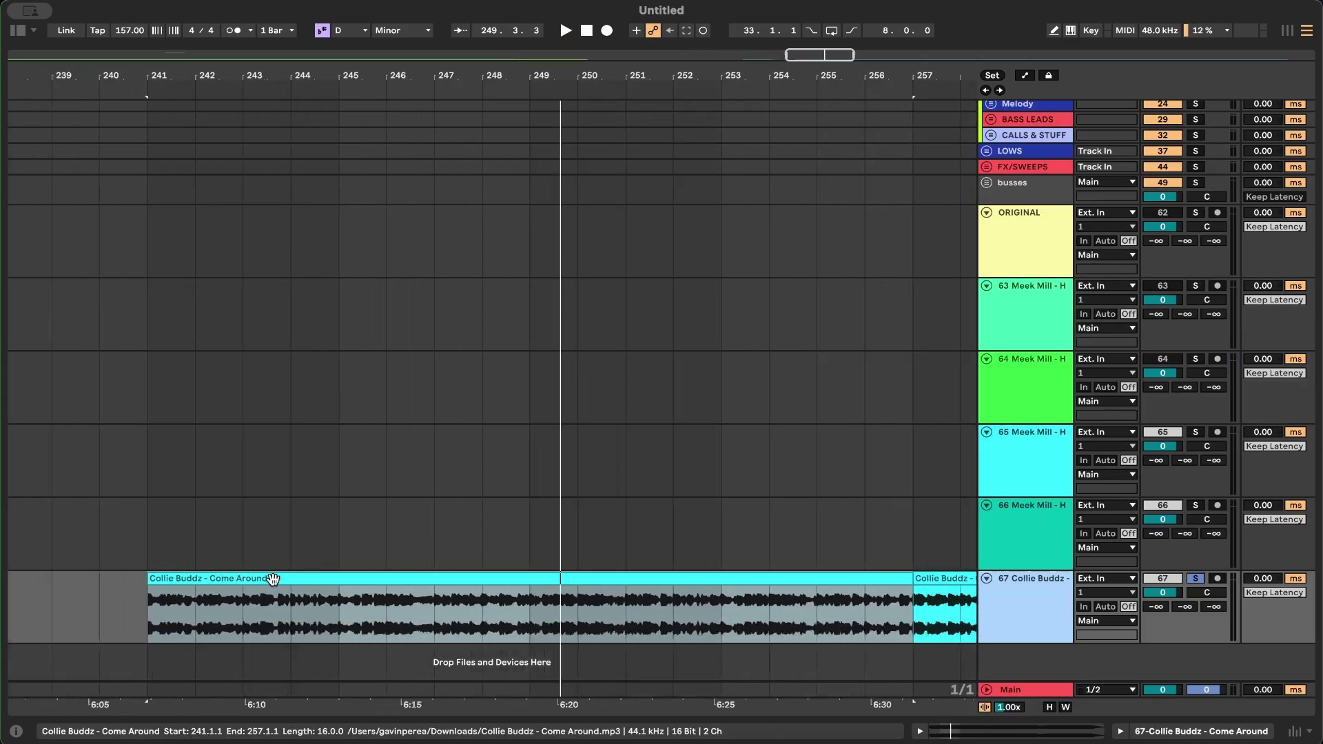
scroll(436, 644, "left", 2)
left_click_drag(203, 613, 693, 622)
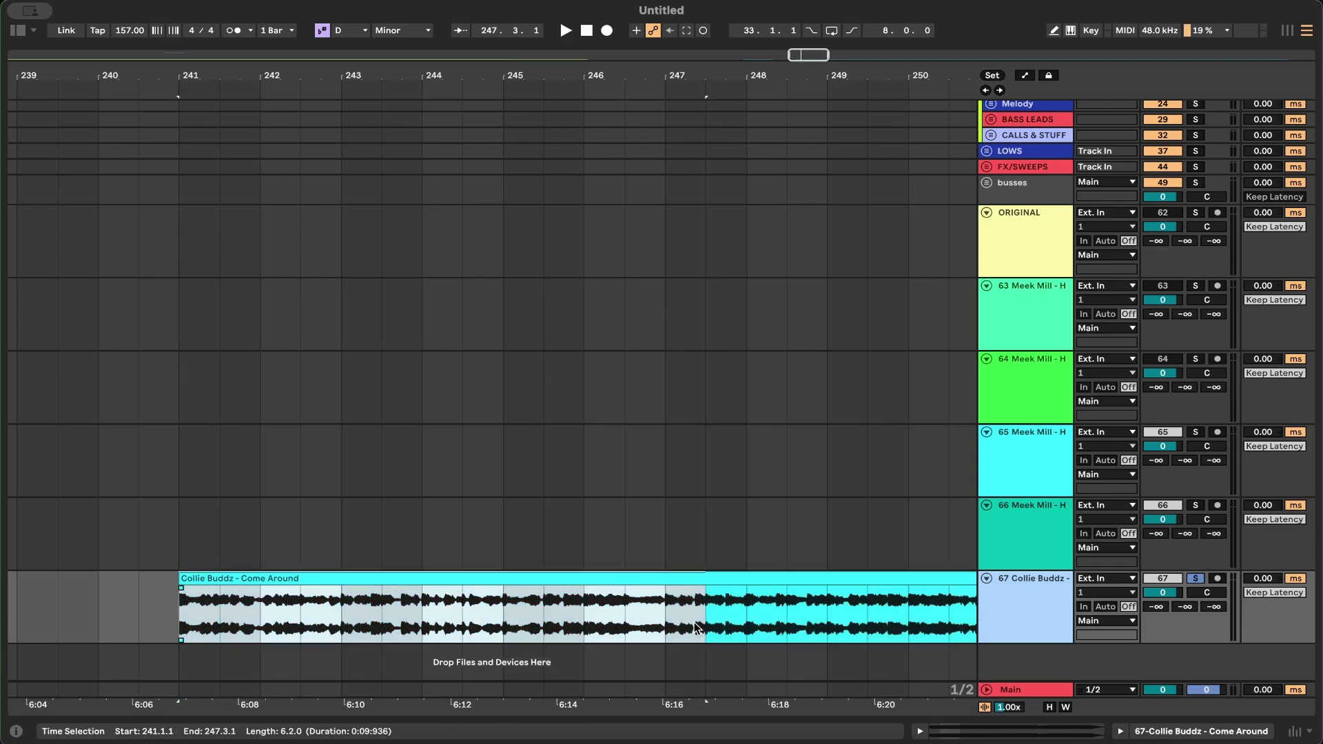
scroll(460, 502, "down", 3)
scroll(460, 504, "down", 2)
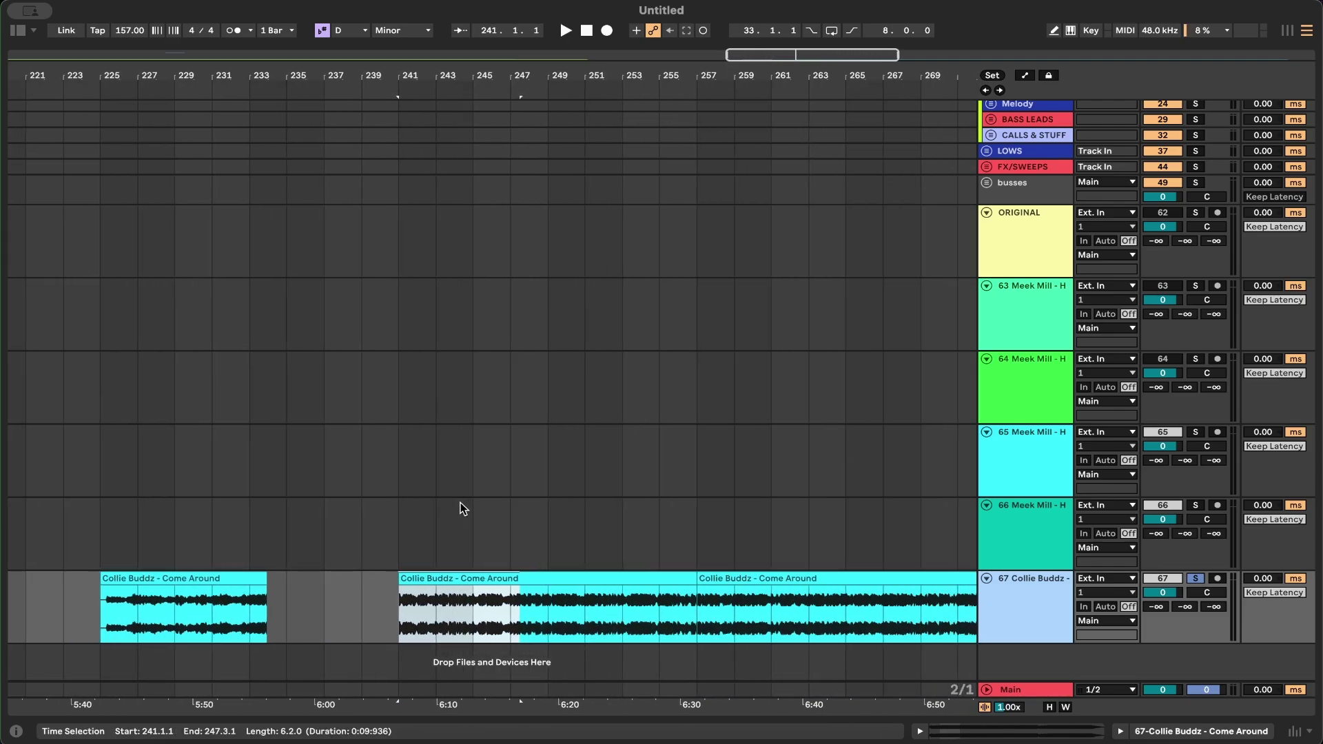
scroll(460, 504, "down", 3)
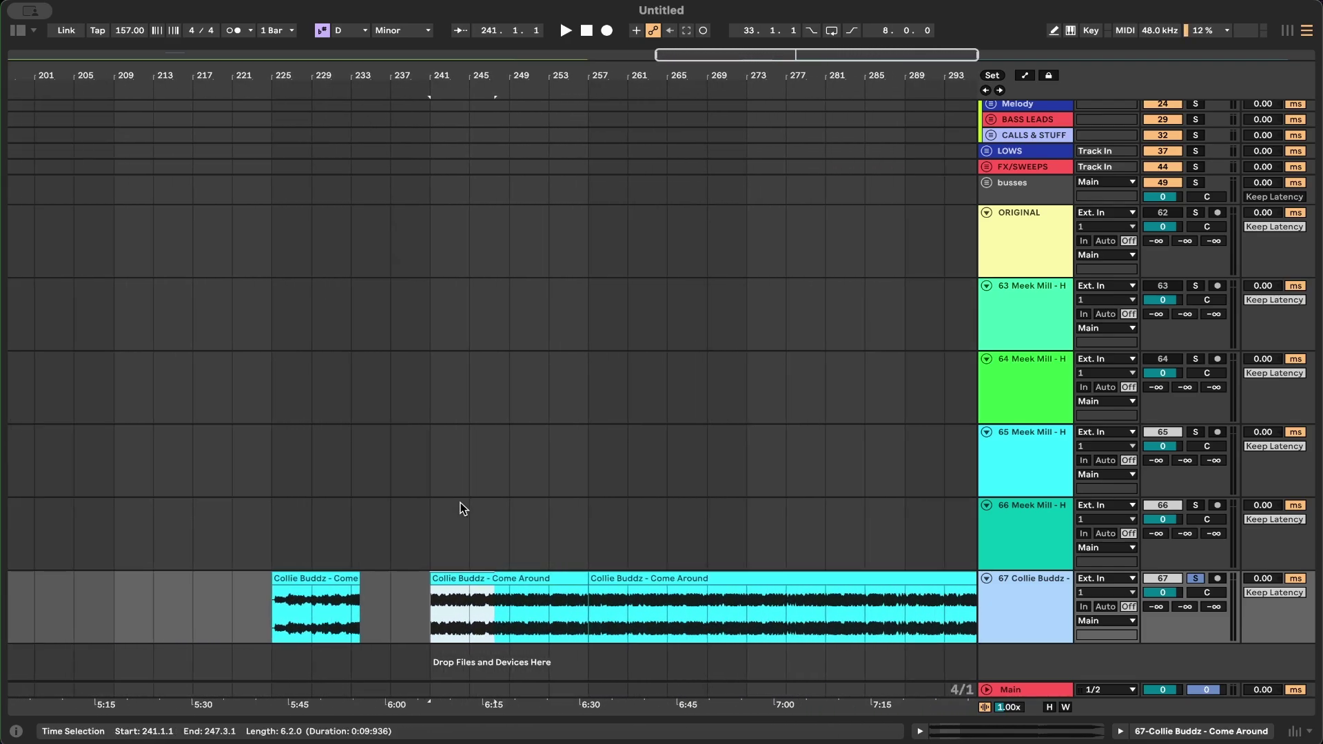